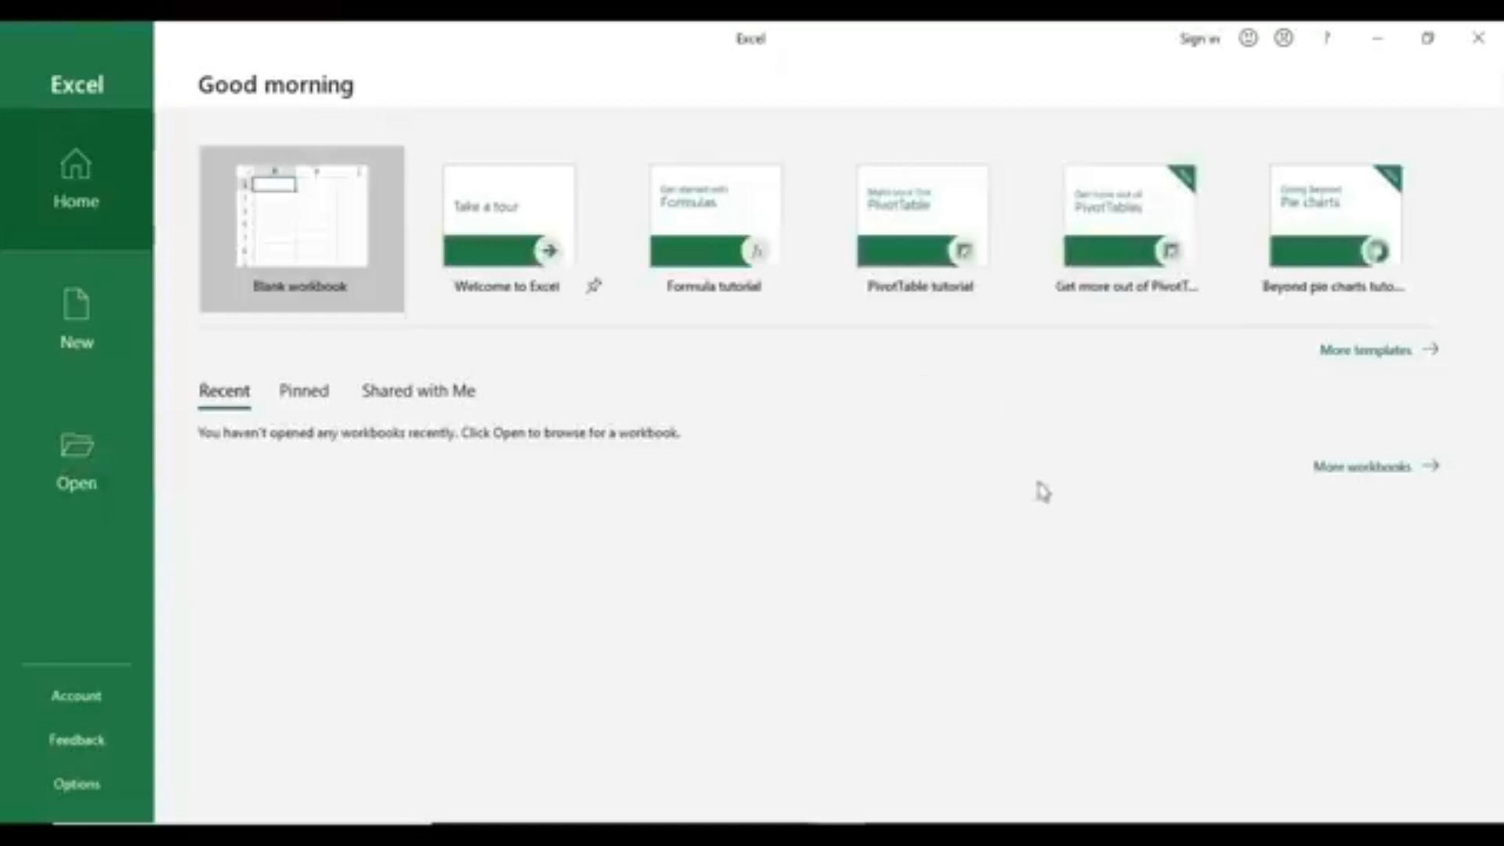
- Create a new blank workbook
left_click(309, 259)
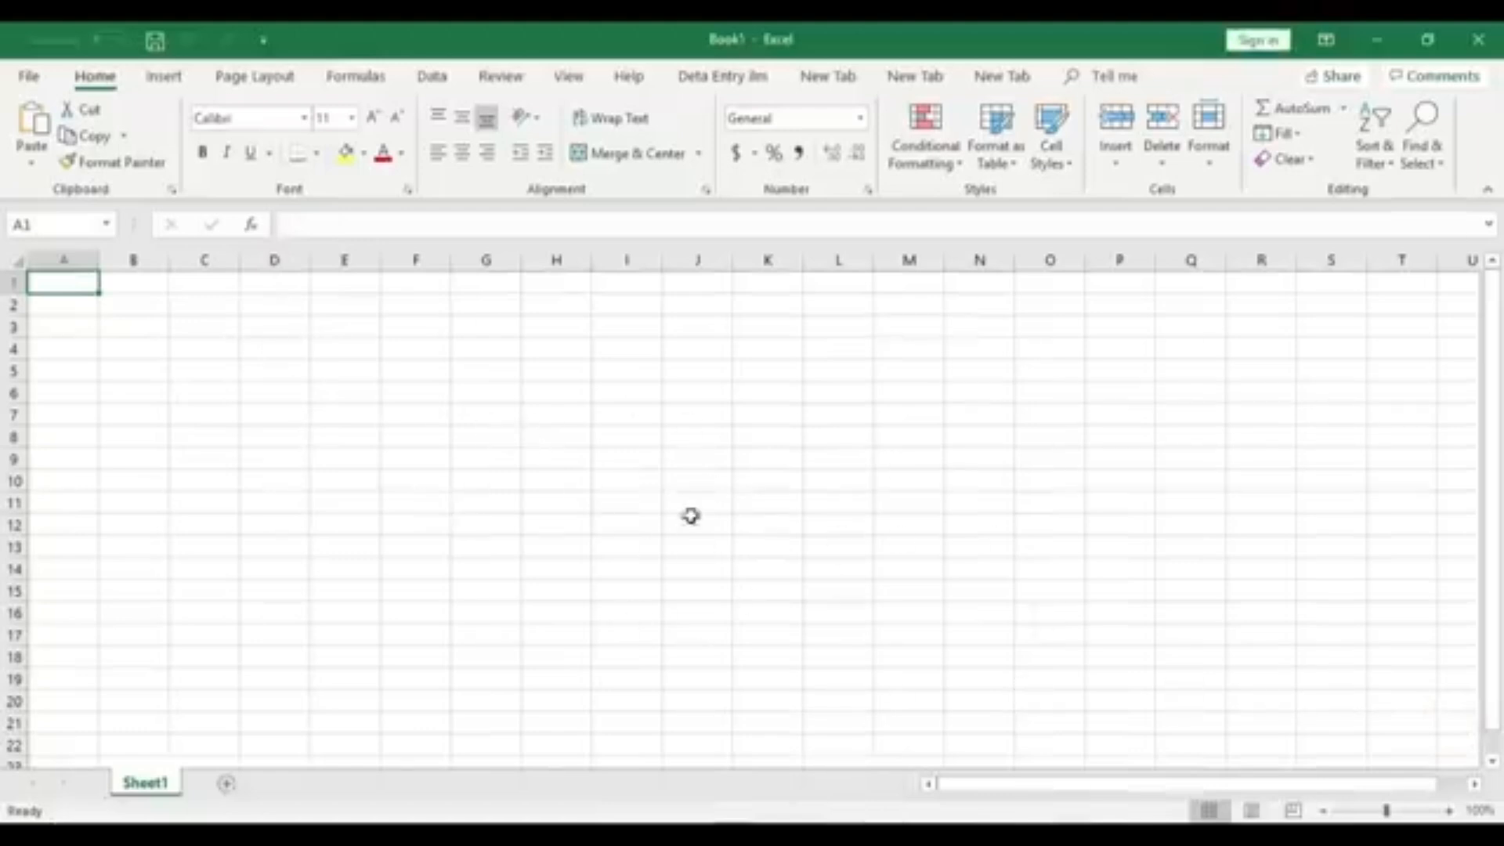
left_click(258, 410)
left_click(580, 443)
left_click(971, 412)
left_click_drag(87, 307, 1210, 724)
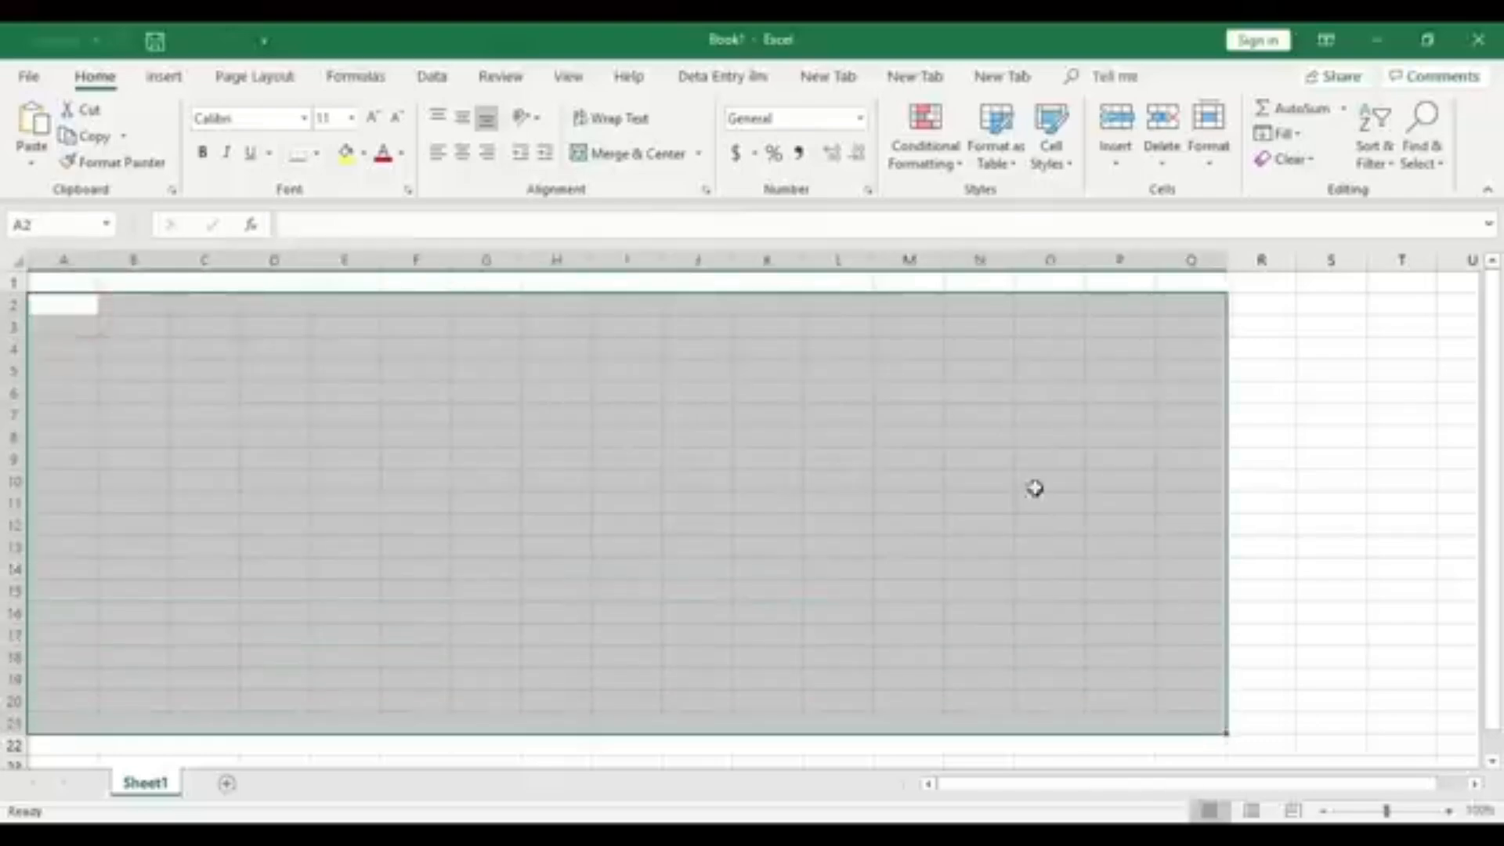
left_click(894, 495)
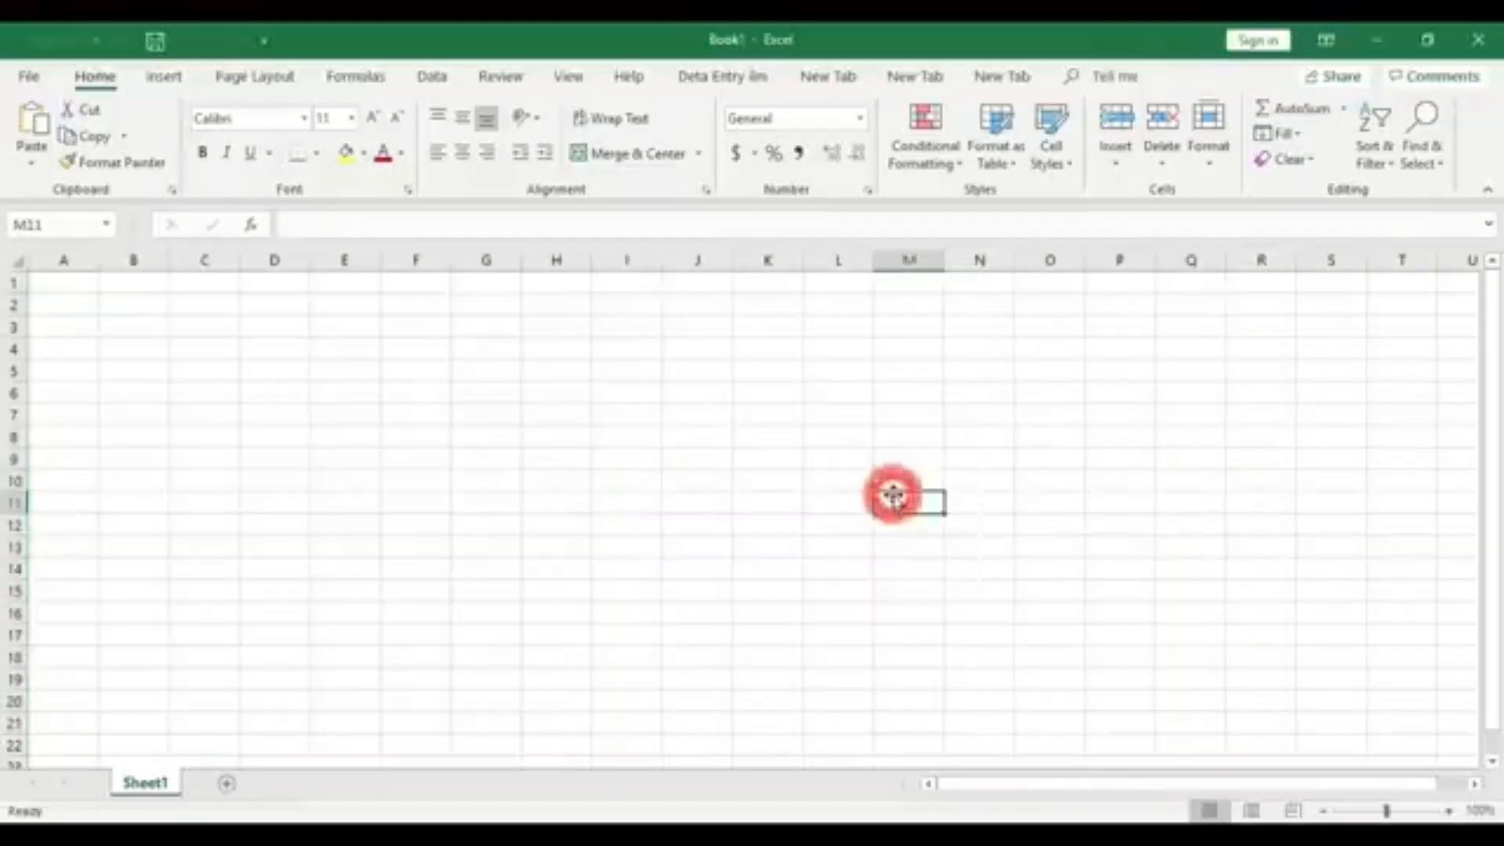
- Enter the header S.no in A2 and the serial numbers 1 and 2 in A3 and A4
left_click(1449, 812)
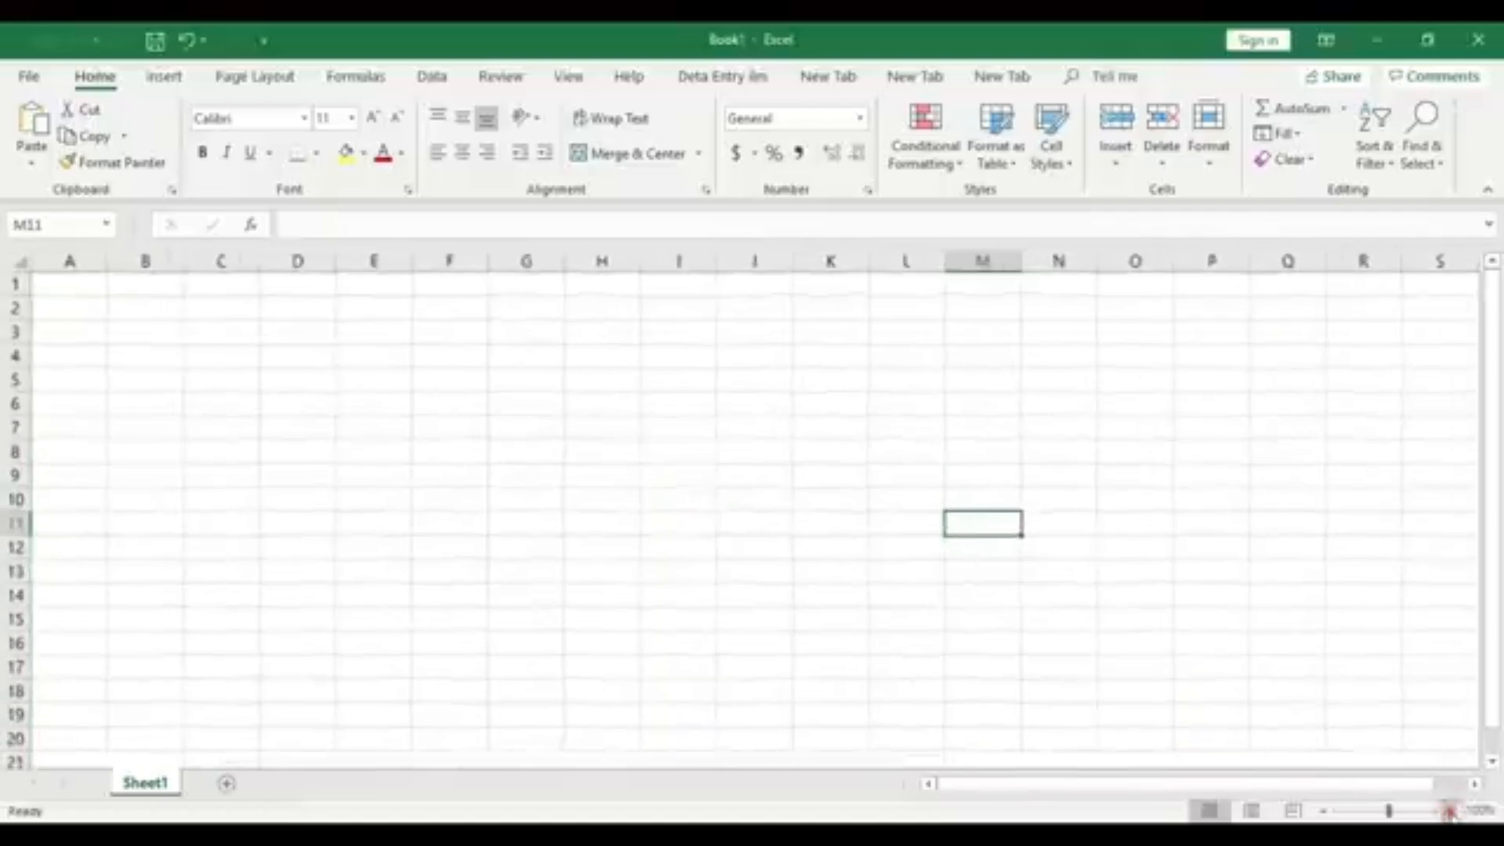
left_click(1449, 812)
left_click(1449, 812)
left_click(1449, 812)
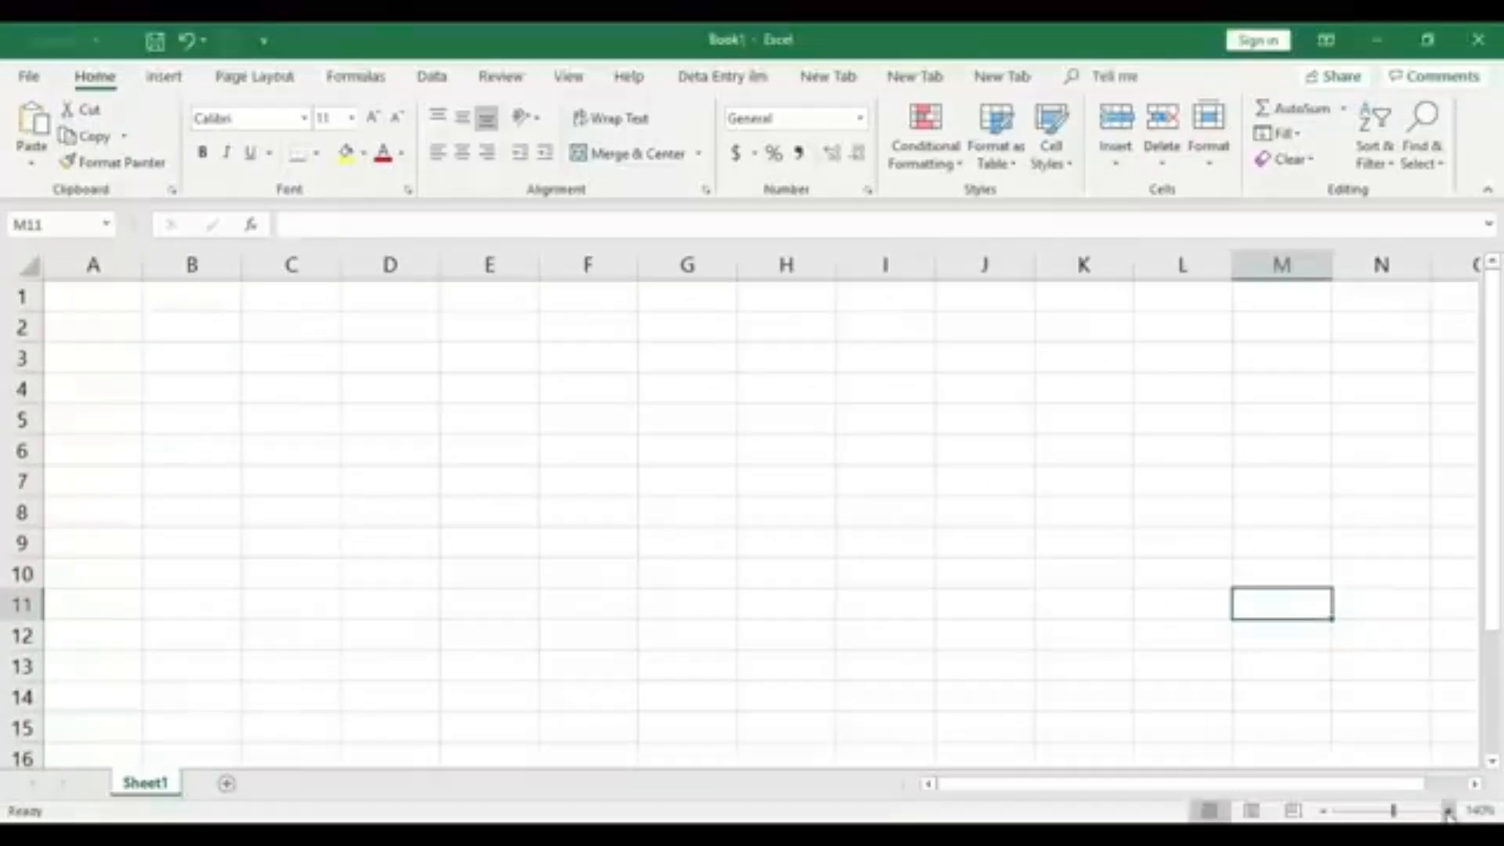
left_click(1449, 812)
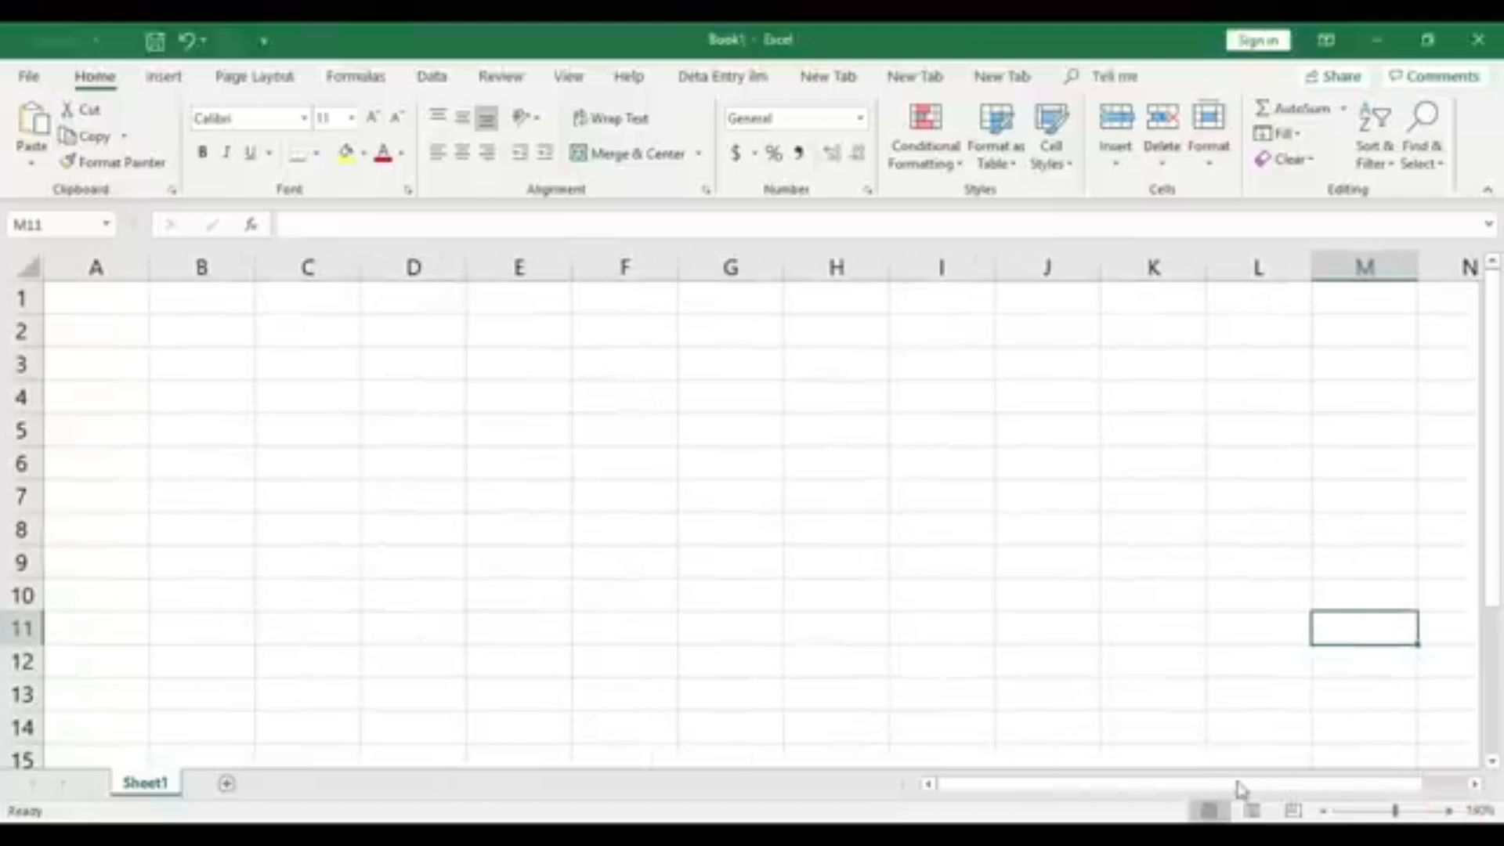
left_click(1449, 812)
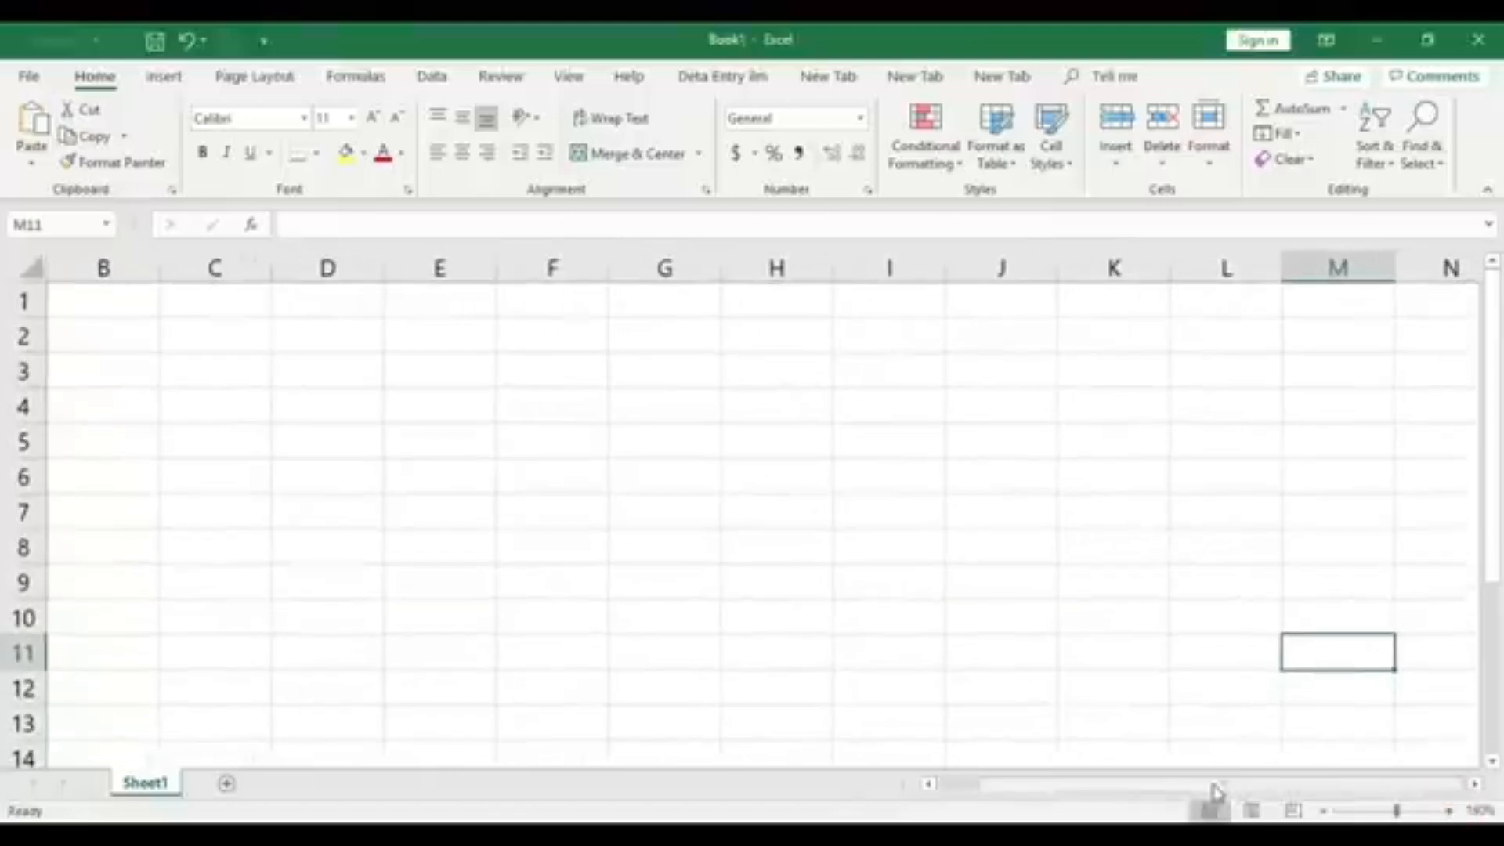
left_click_drag(1215, 787, 1099, 799)
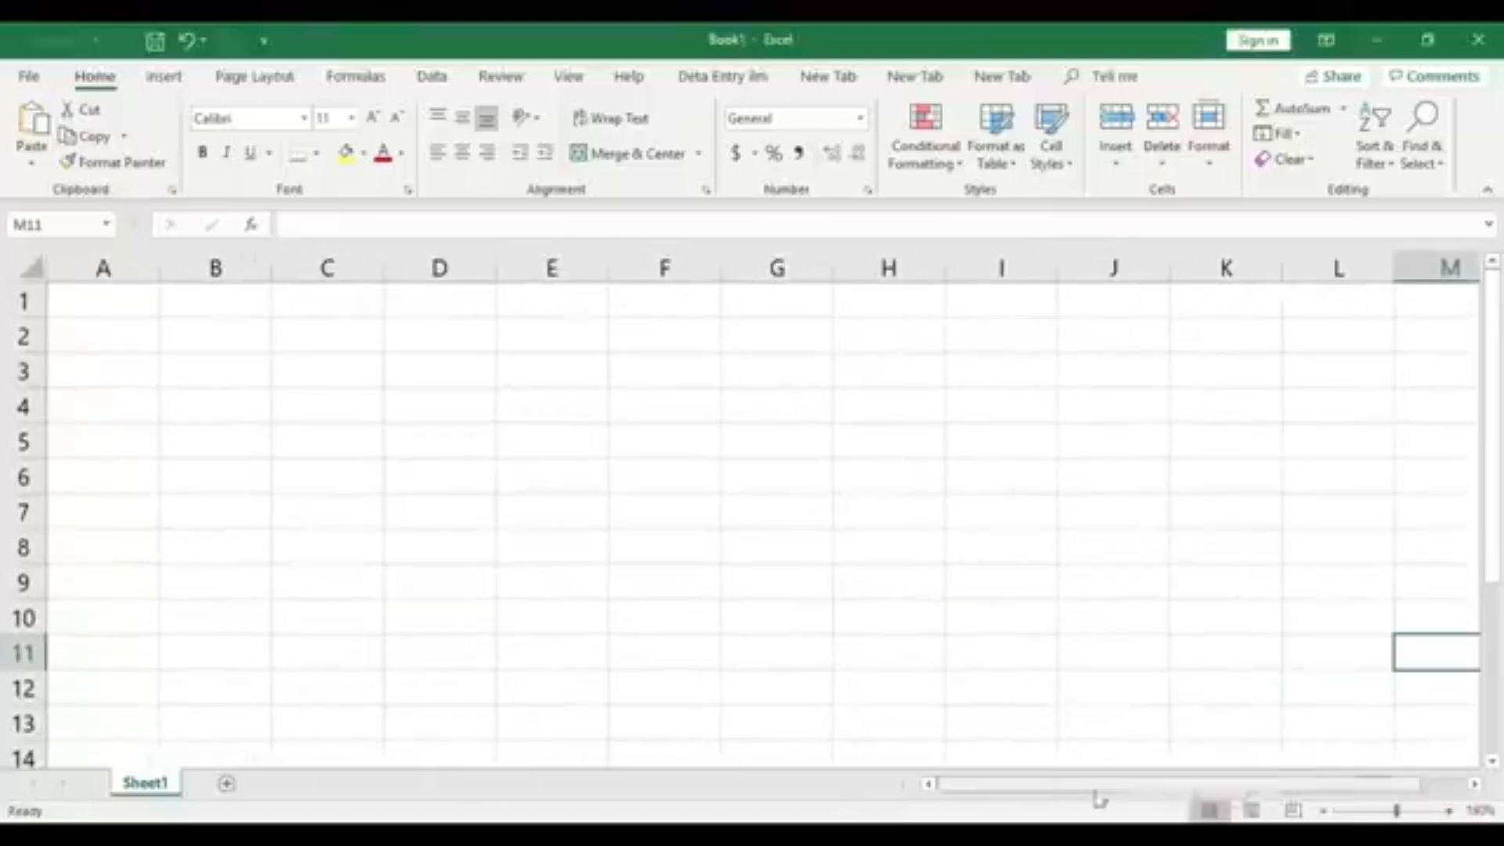
left_click(127, 308)
left_click(116, 337)
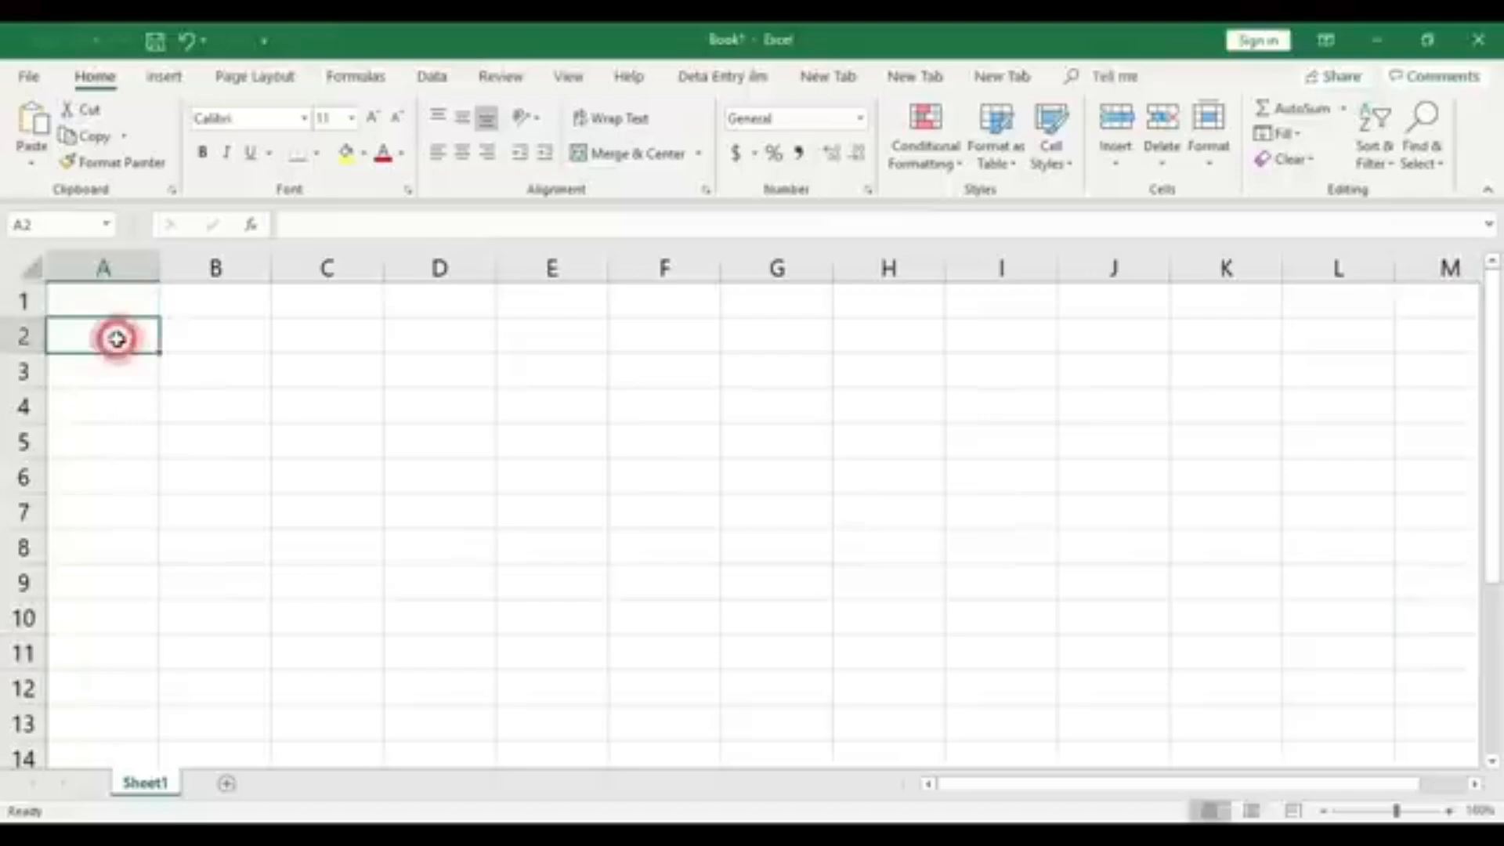
type("S.no")
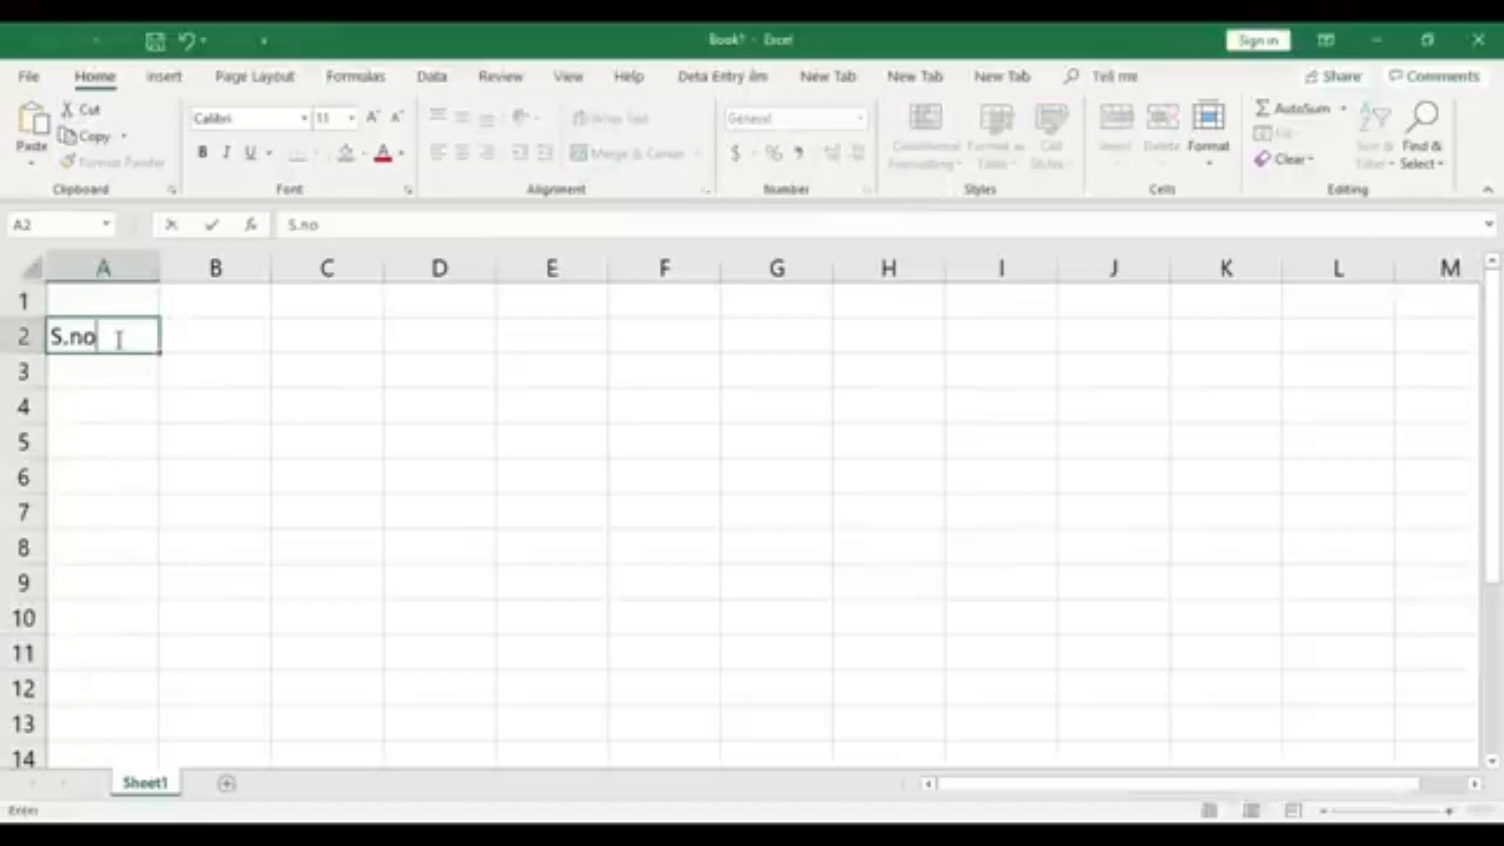
key("Return")
type("1")
key("Return")
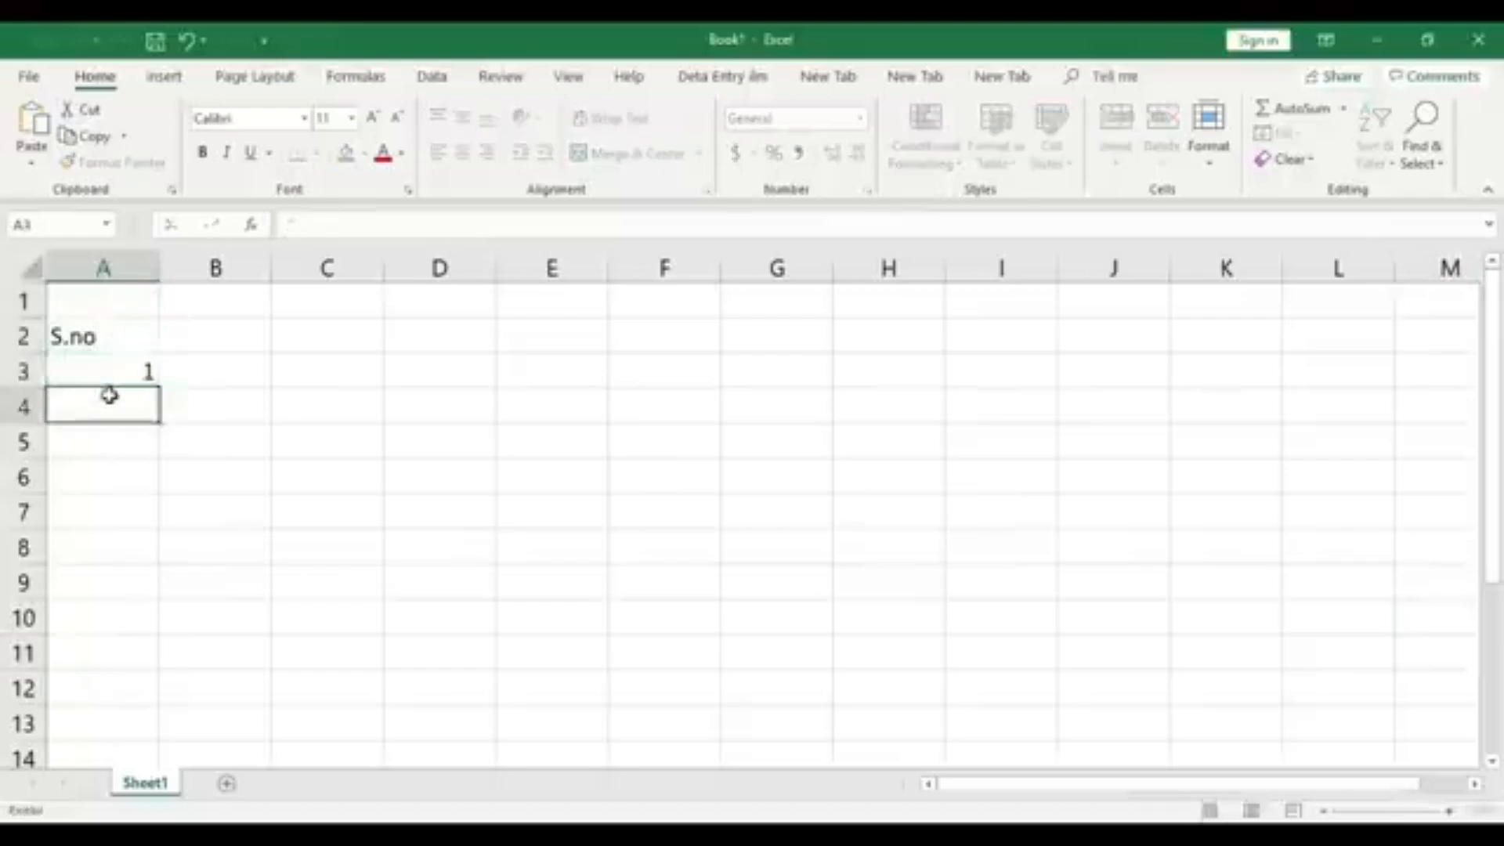
type("2")
- Centre the serial numbers and the S.no header, and extend the number series down to 5 in A7
left_click_drag(144, 373, 148, 407)
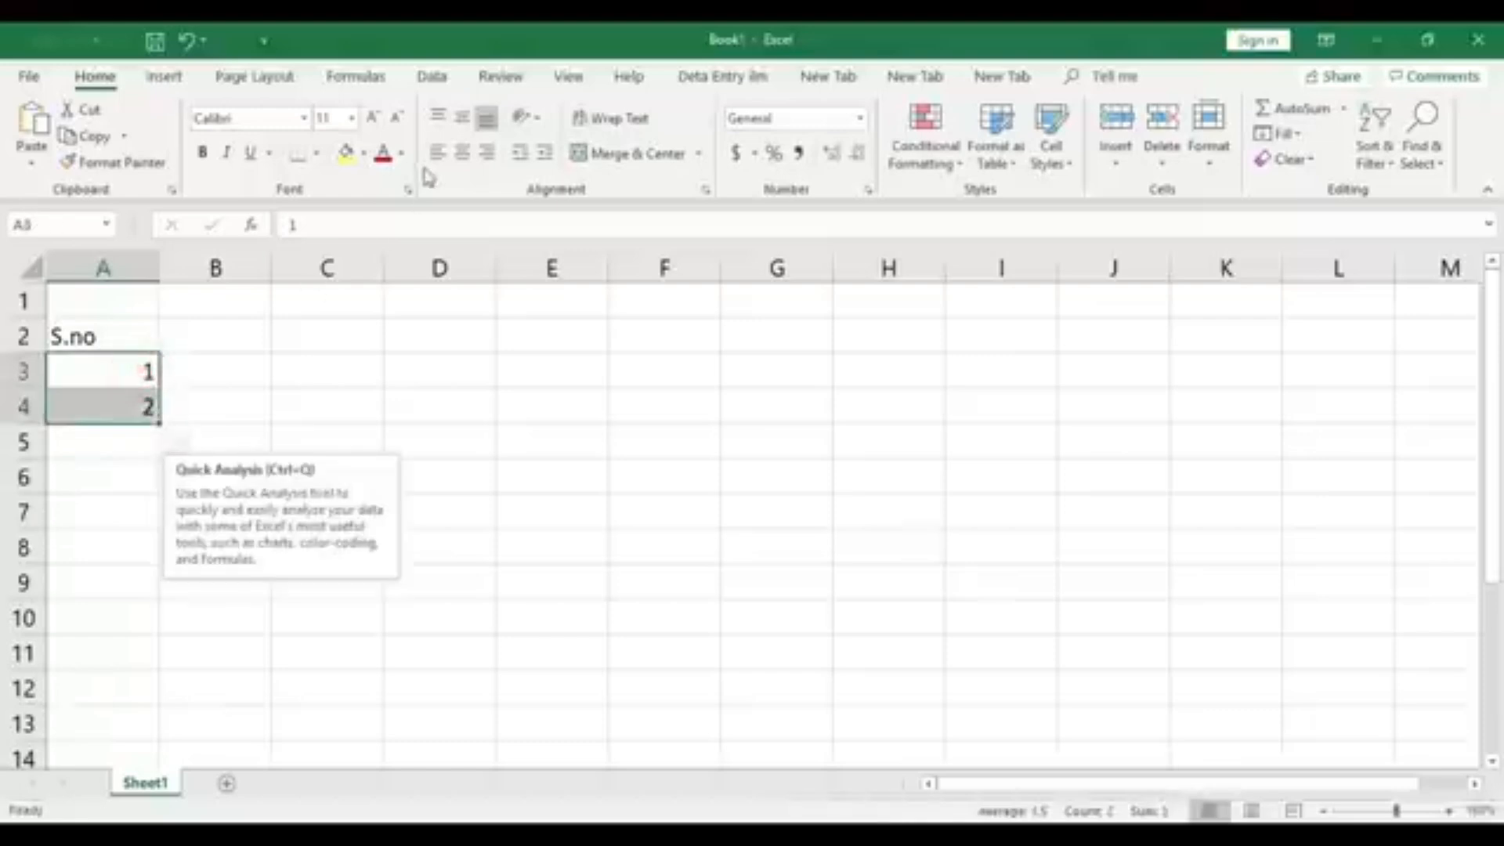
left_click(462, 153)
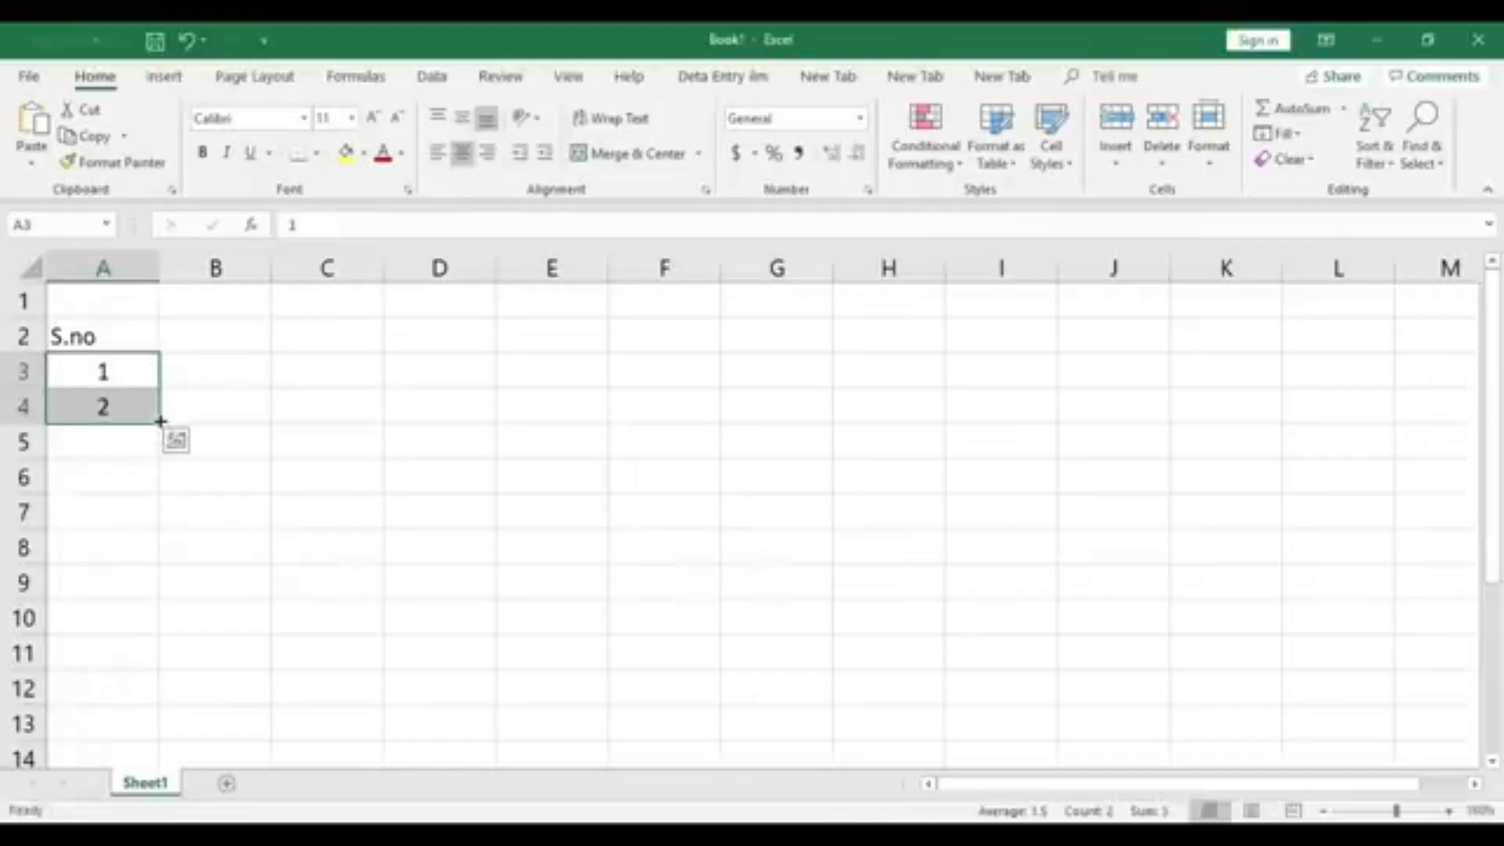
left_click_drag(161, 428, 147, 529)
left_click(125, 336)
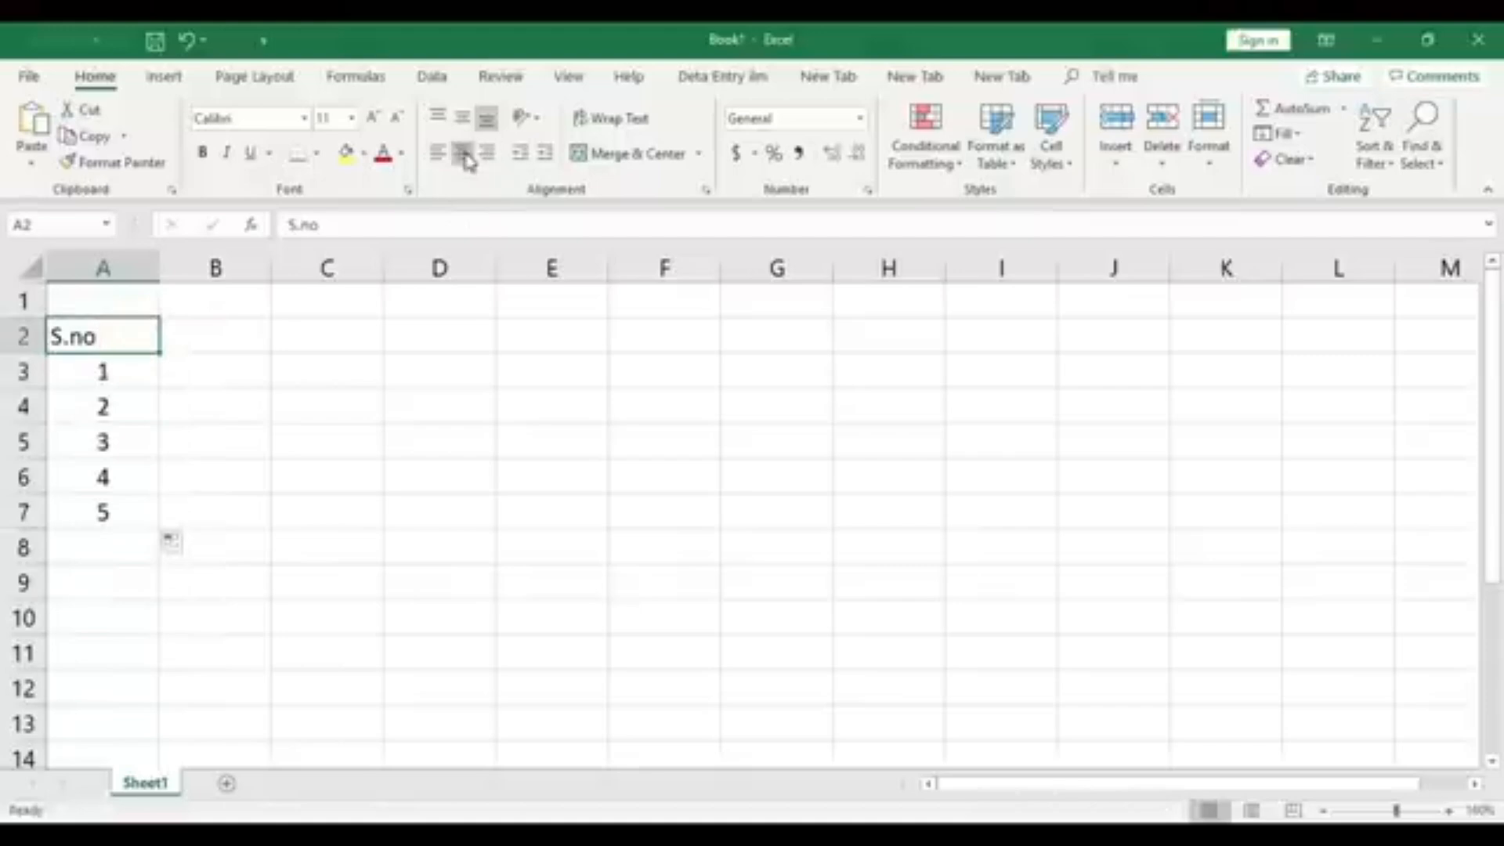
left_click(463, 155)
- Add the column headers Name, F.Name and Class in cells B2, C2 and D2
left_click(226, 333)
type("N")
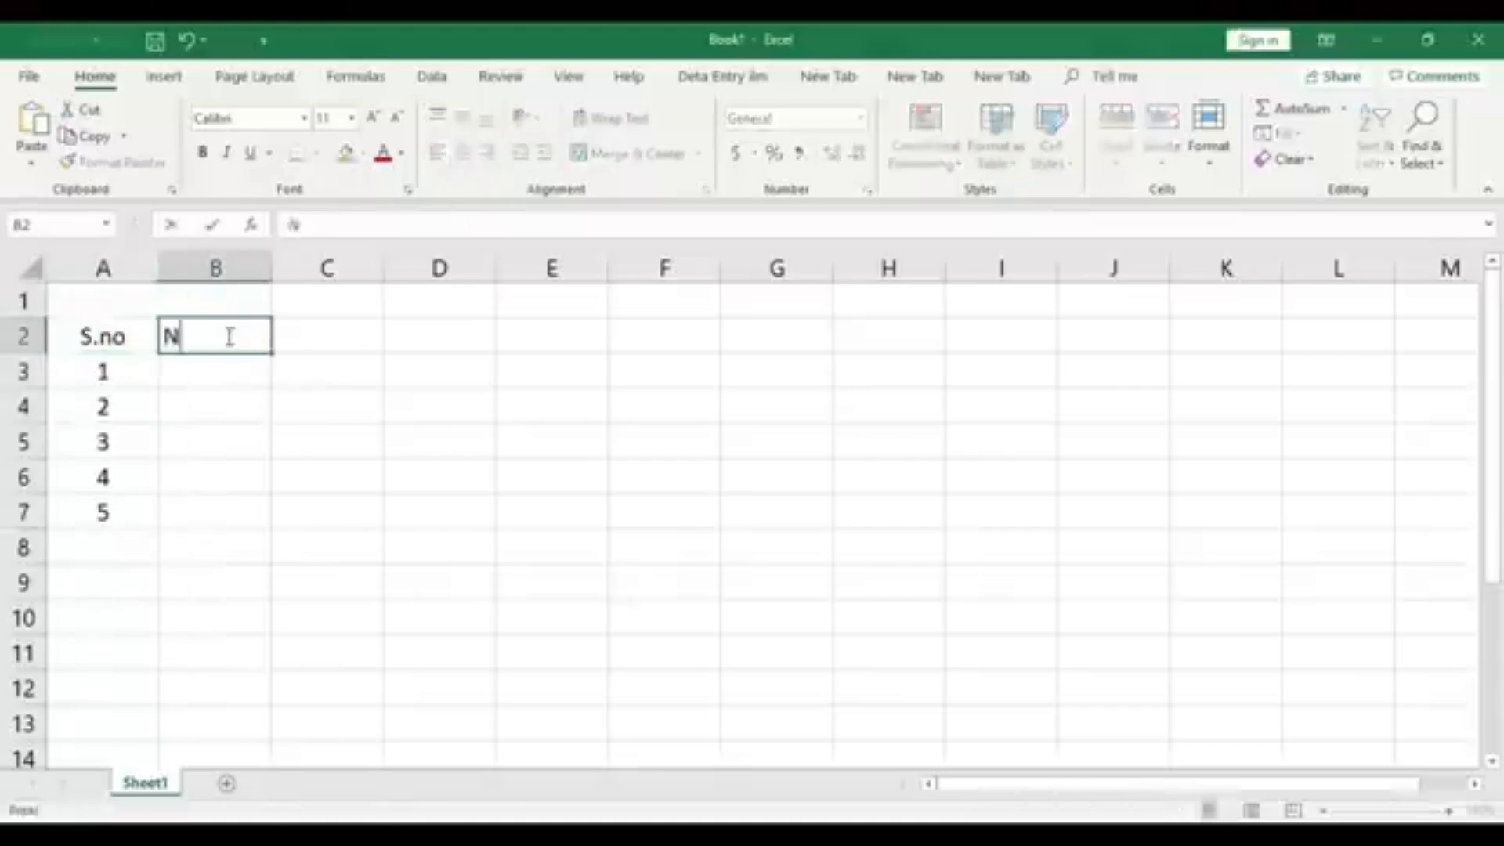
type("ame")
key("Tab")
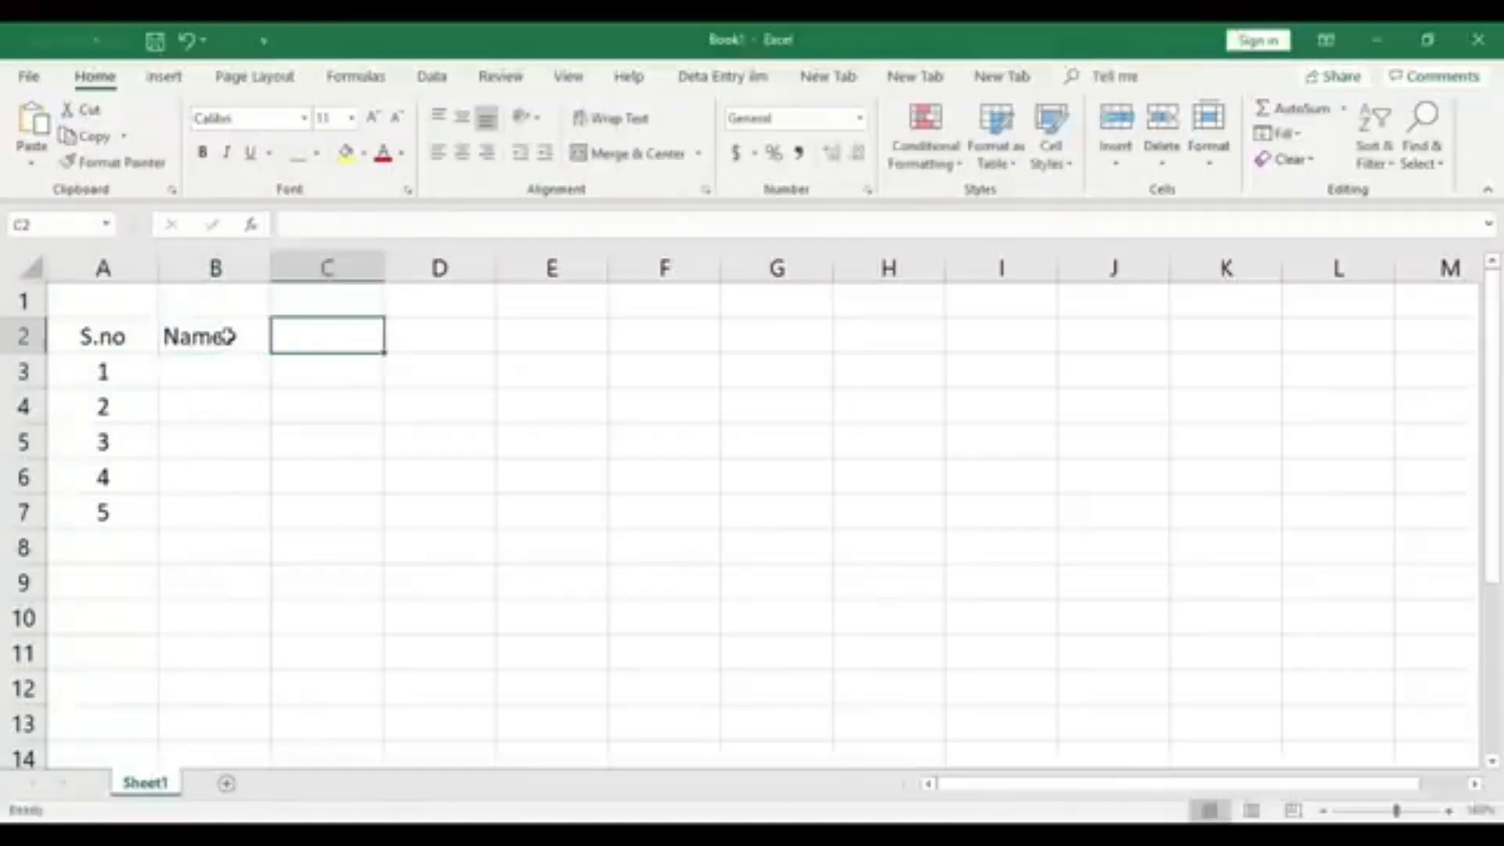
type("Father")
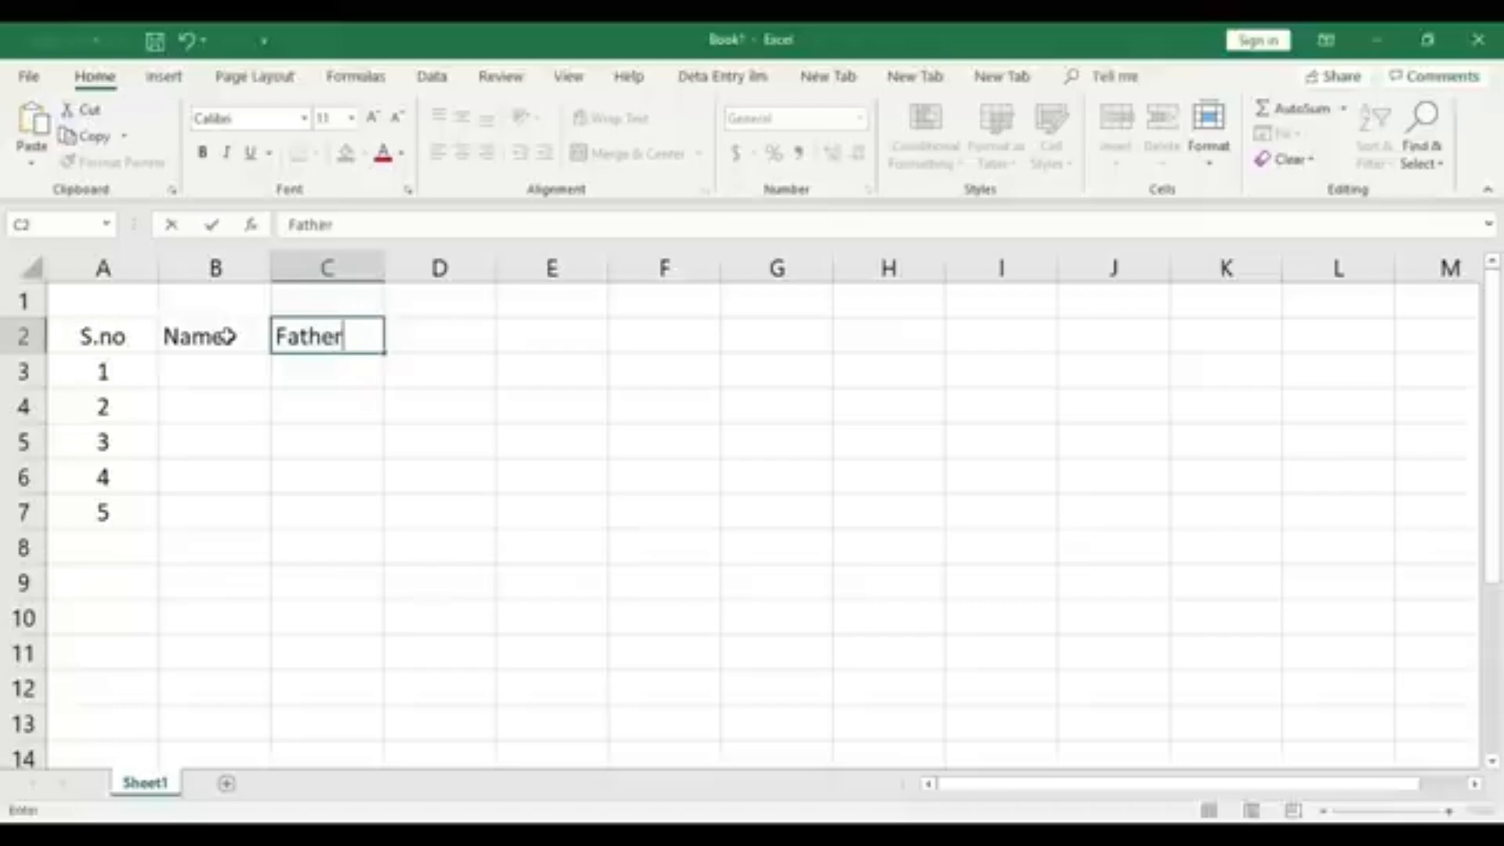
key("BackSpace")
key("BackSpace")
type("e")
key("BackSpace")
key("BackSpace")
key("BackSpace")
key("BackSpace")
type(".Name")
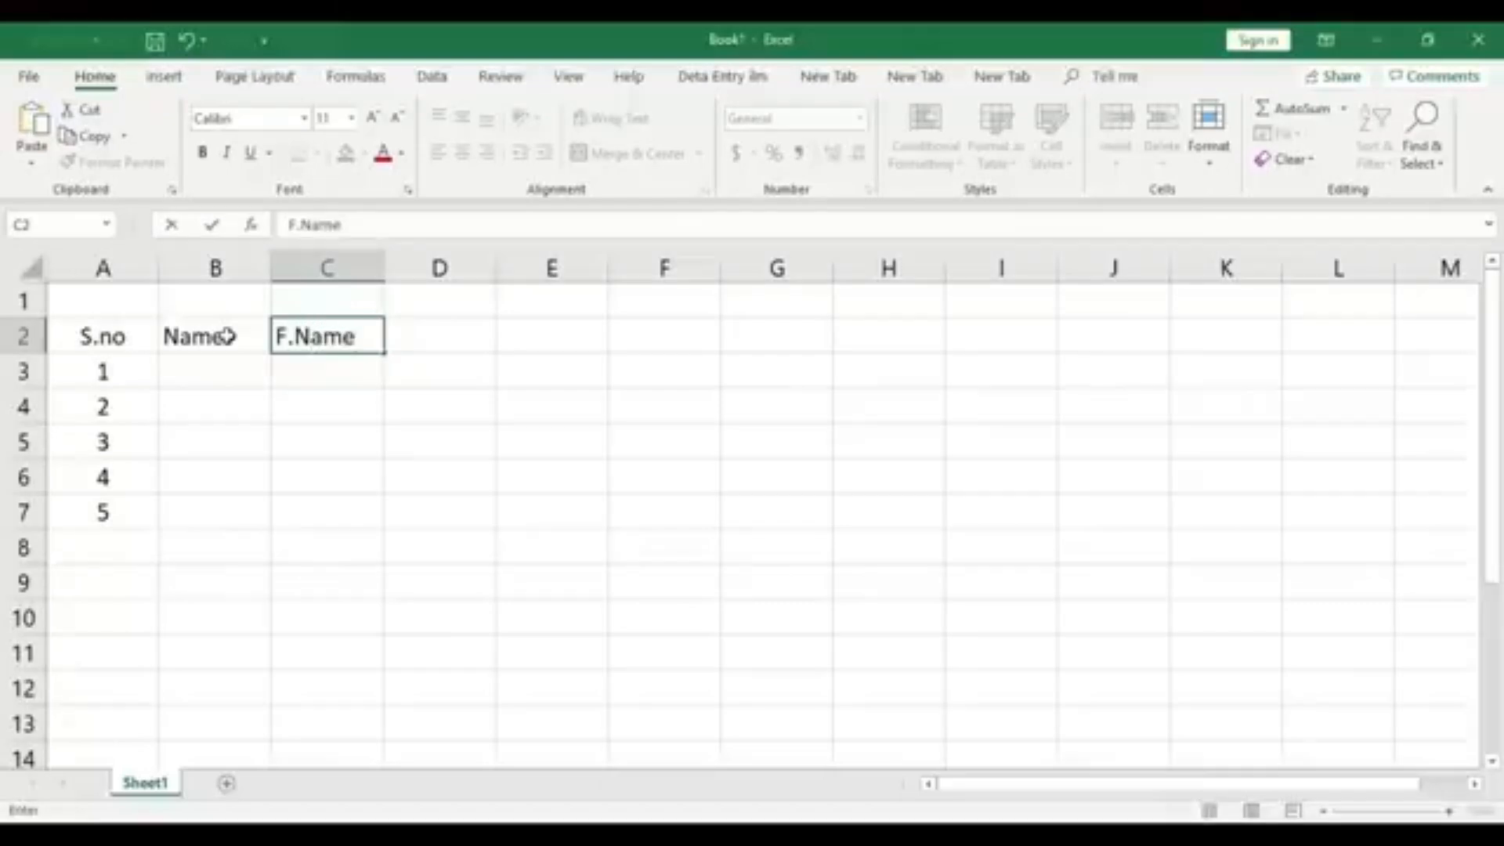
key("Tab")
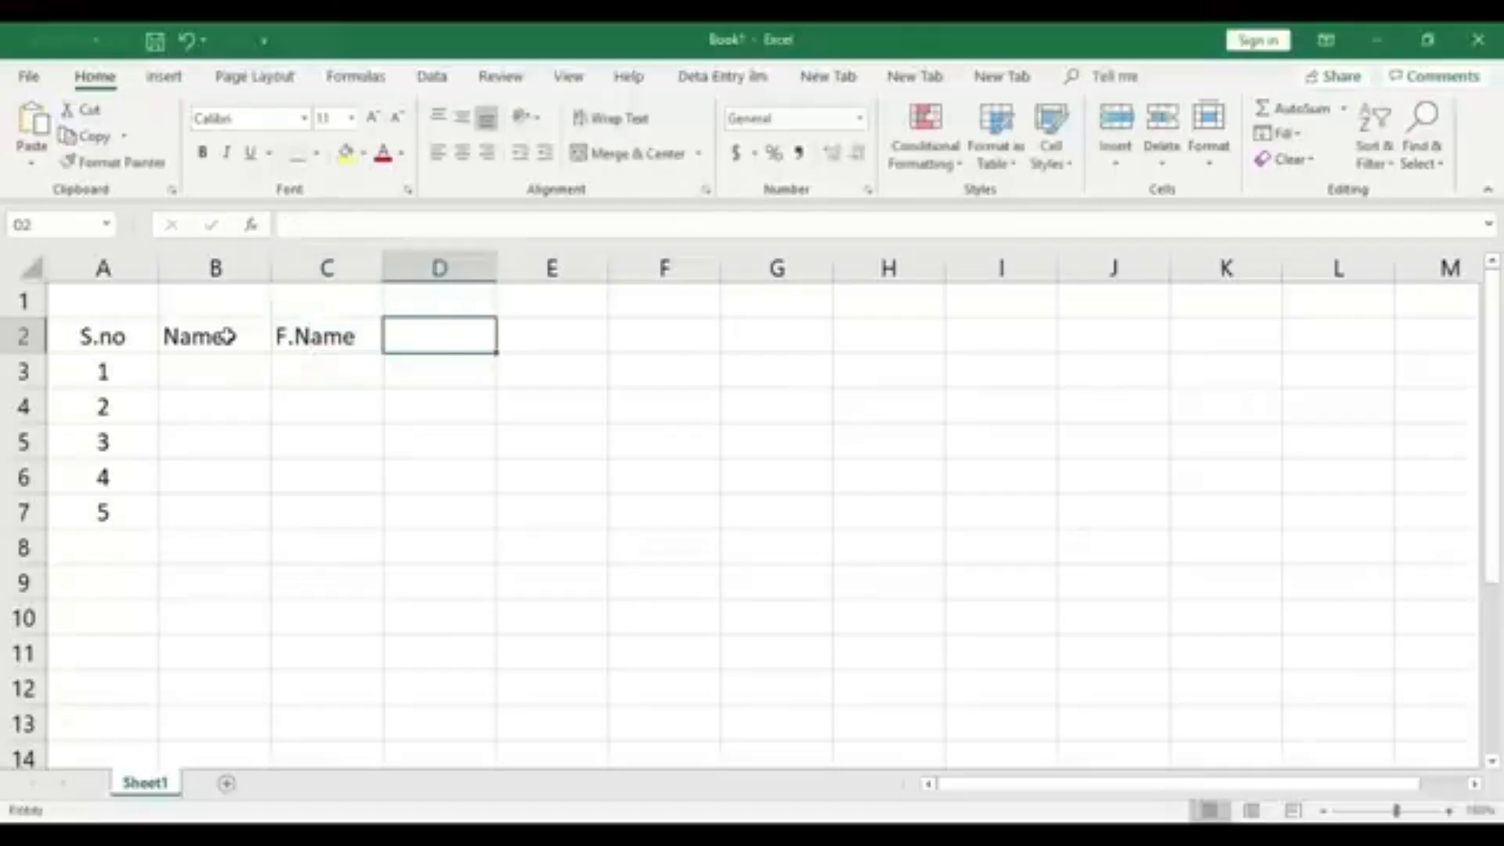
type("Class")
key("Tab")
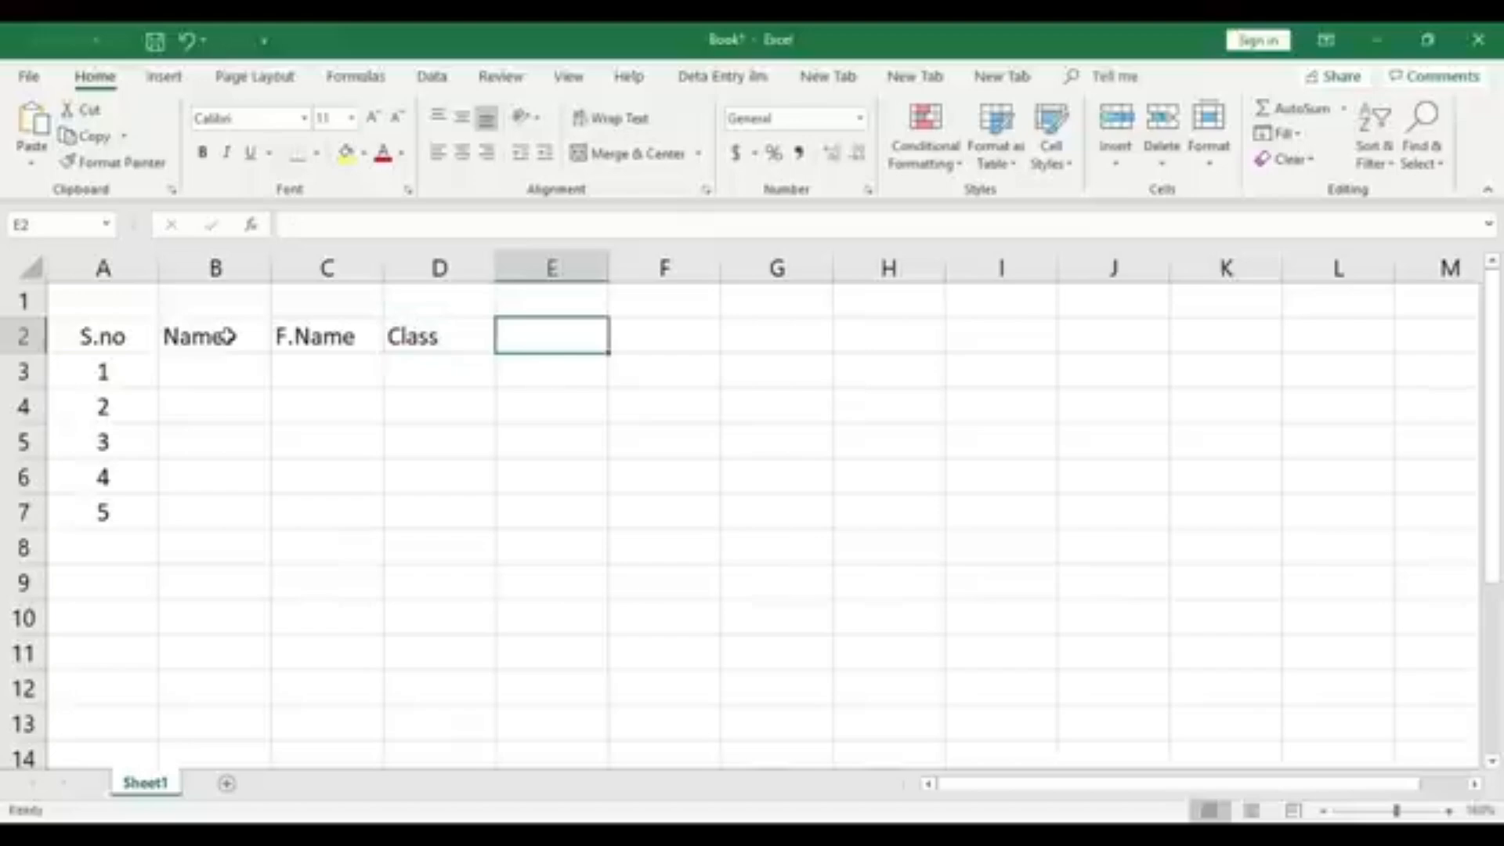
- Add the column headers 1st Fee, 2nd Fee, 3rd Fee and 4th Fee in cells E2 to H2
type("J")
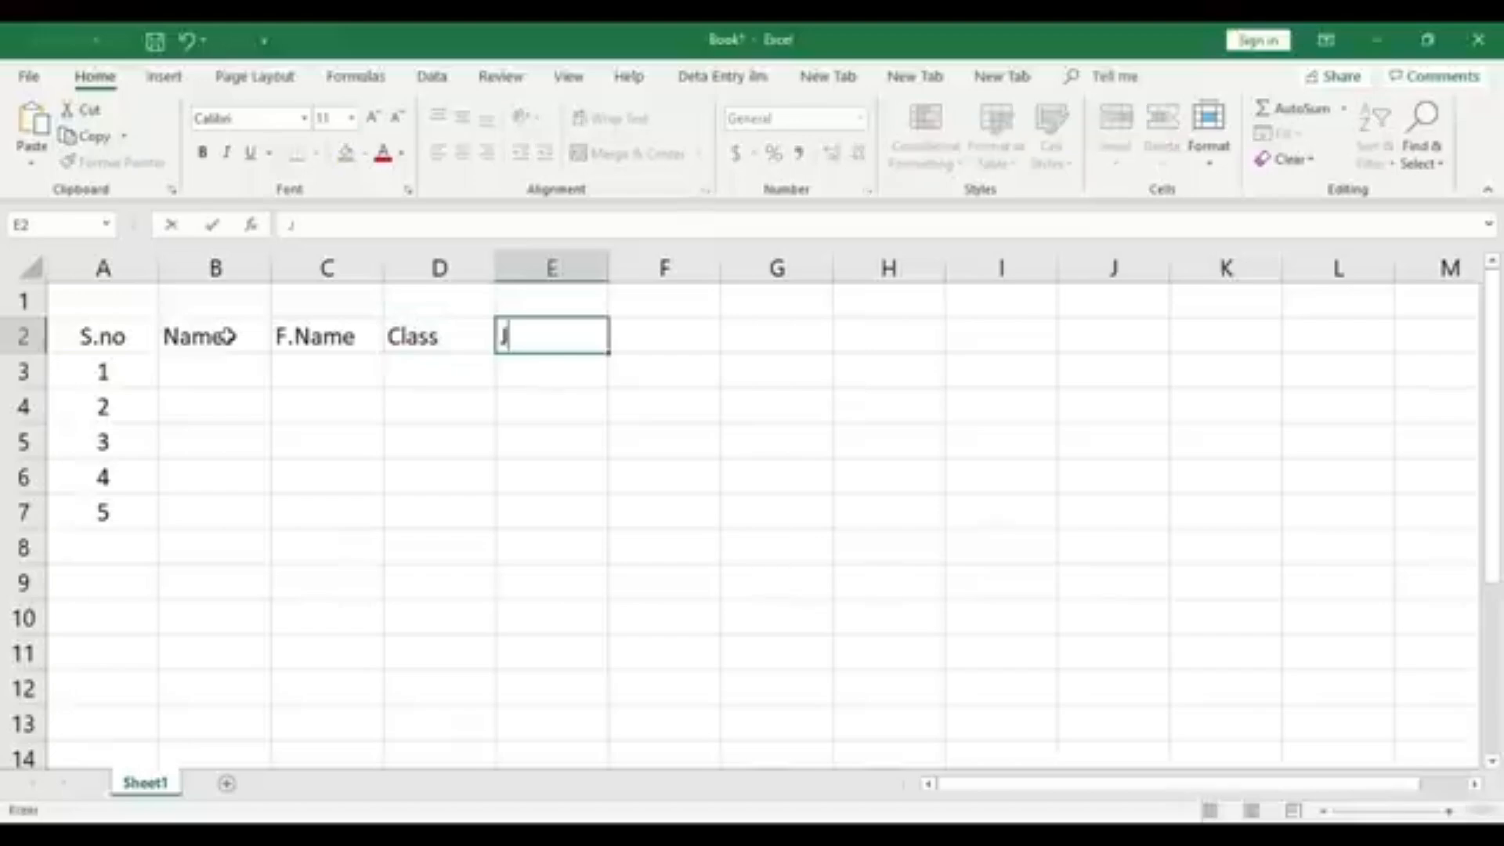
key("BackSpace")
type("1st Fee")
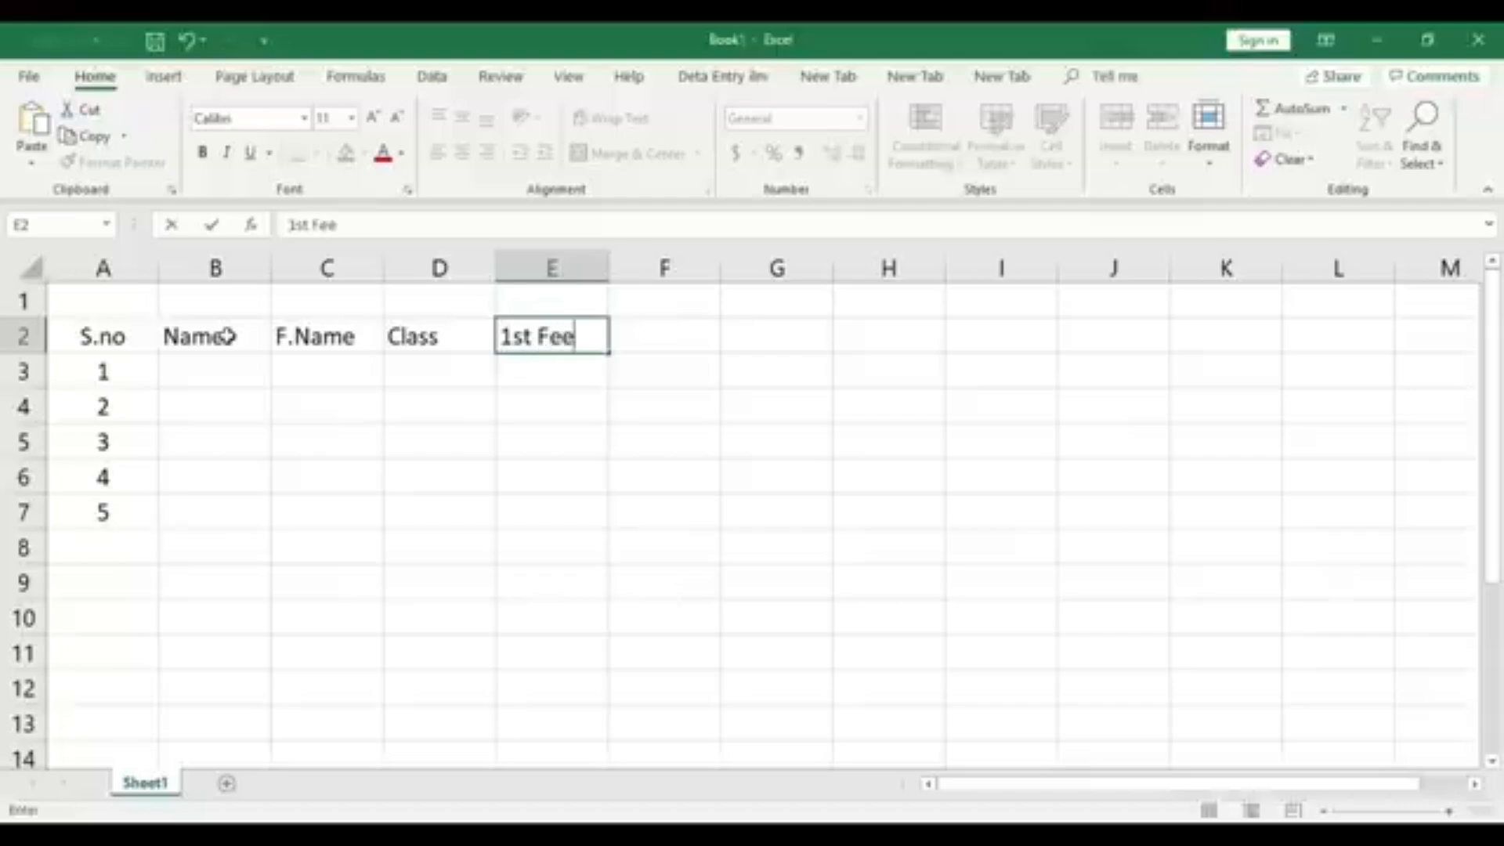
key("Tab")
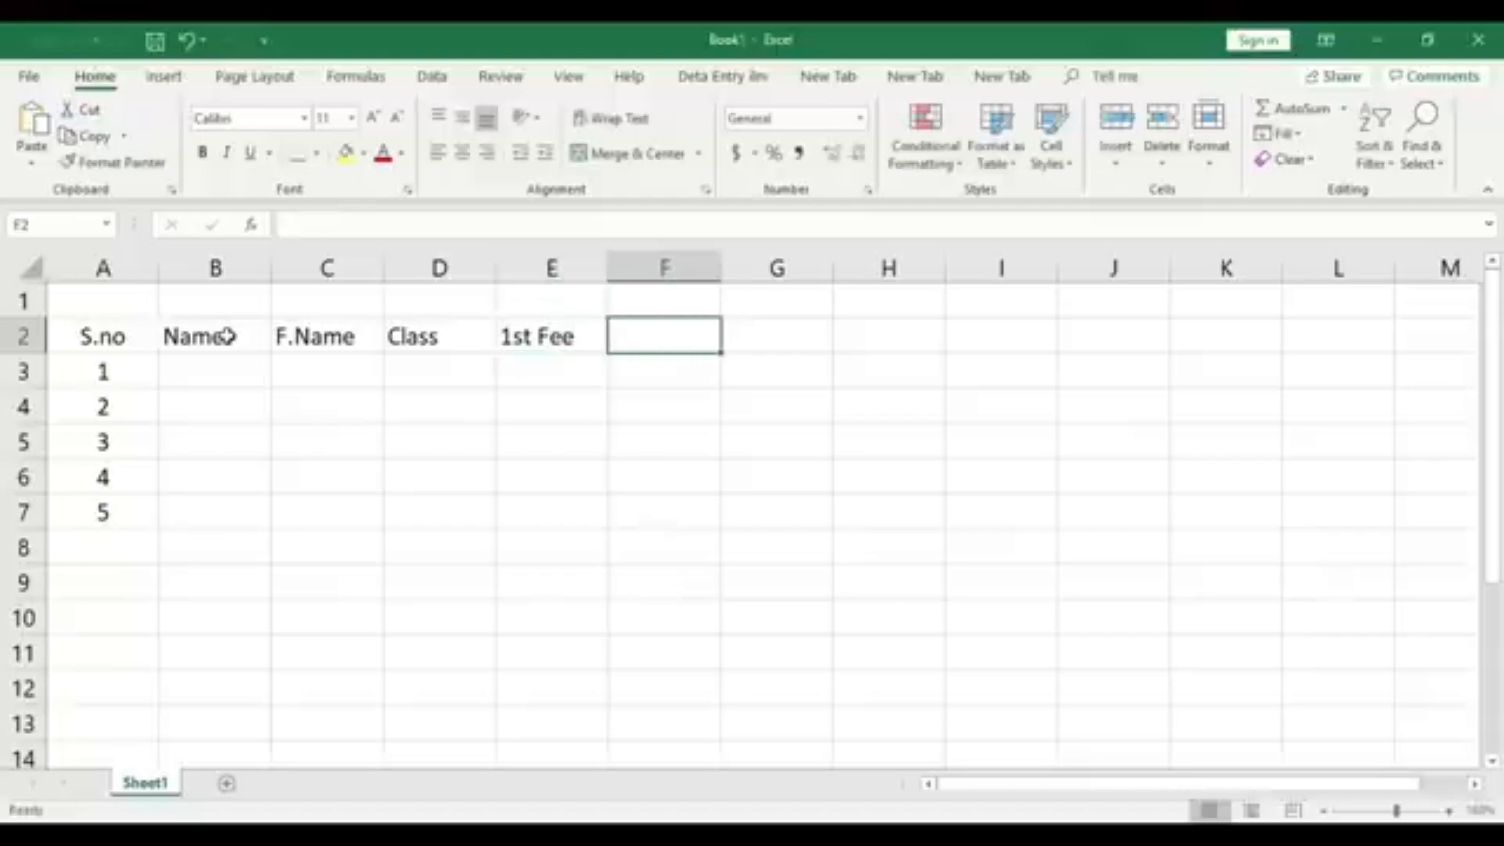
type("2nd ")
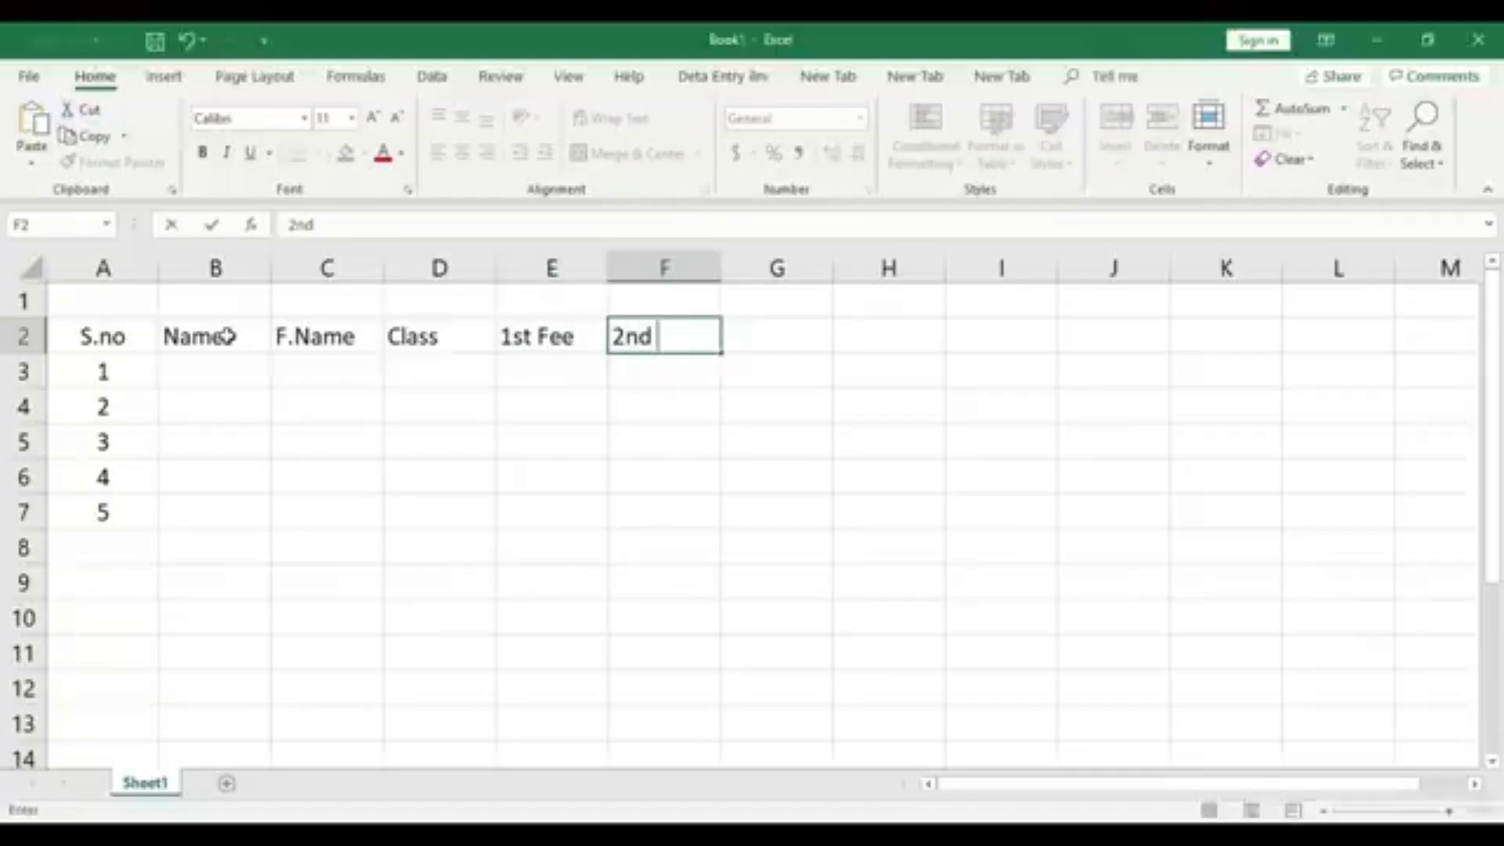
type("Fee")
key("Tab")
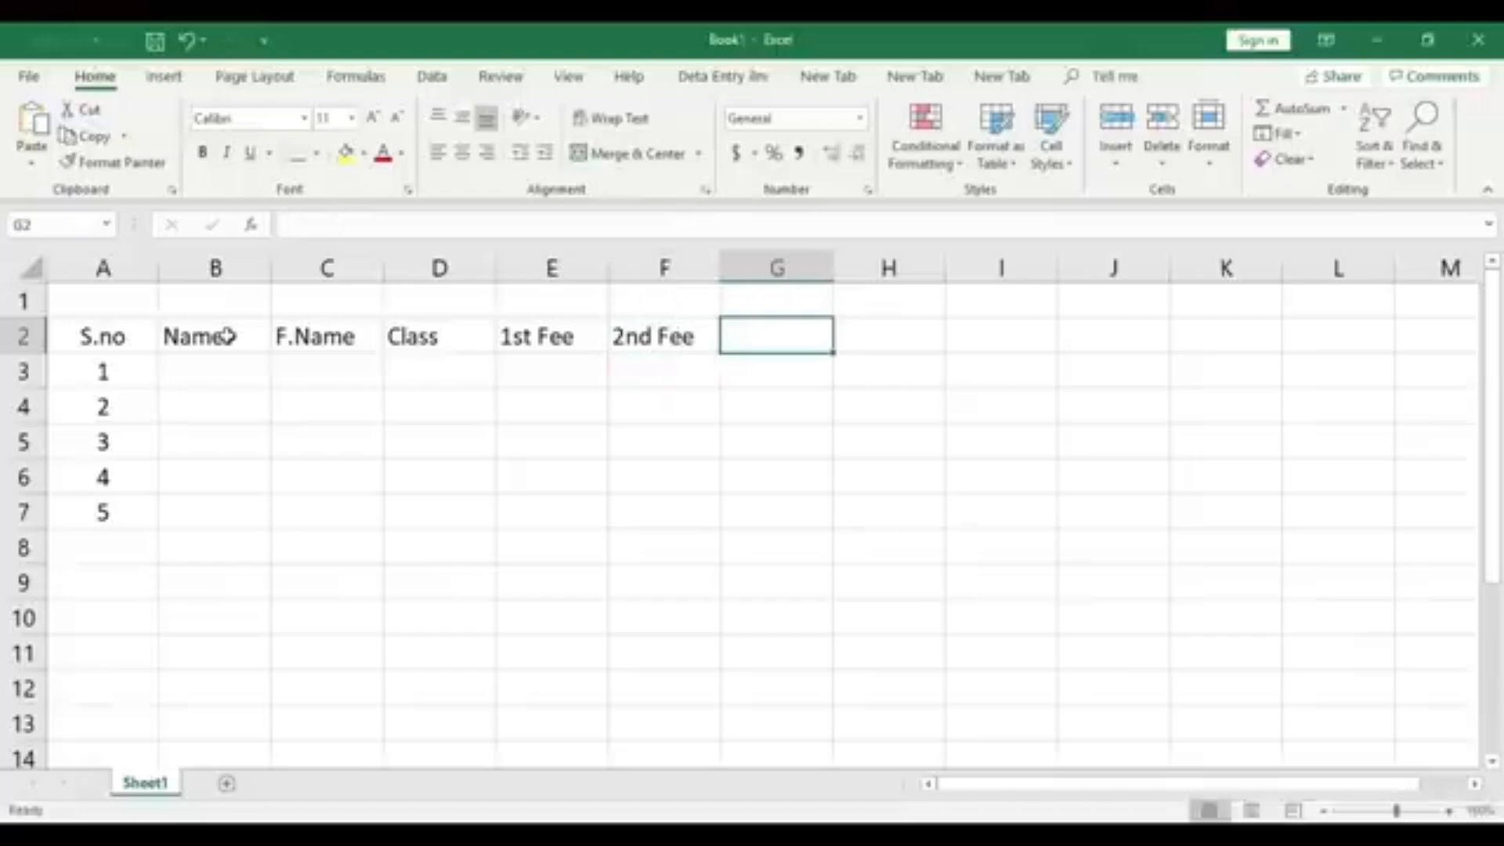
type("3rd Fee")
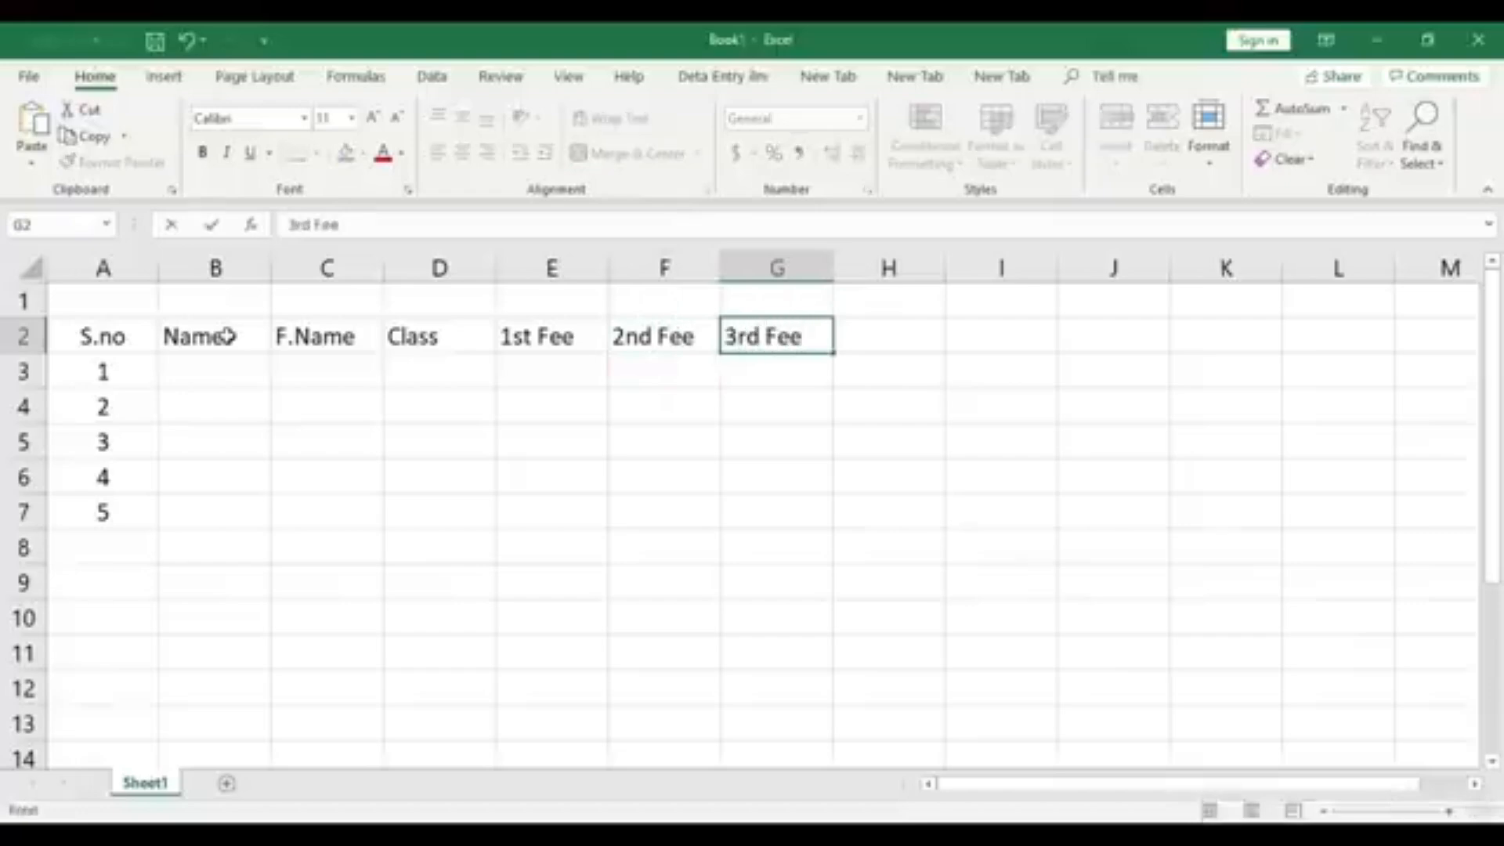
key("Tab")
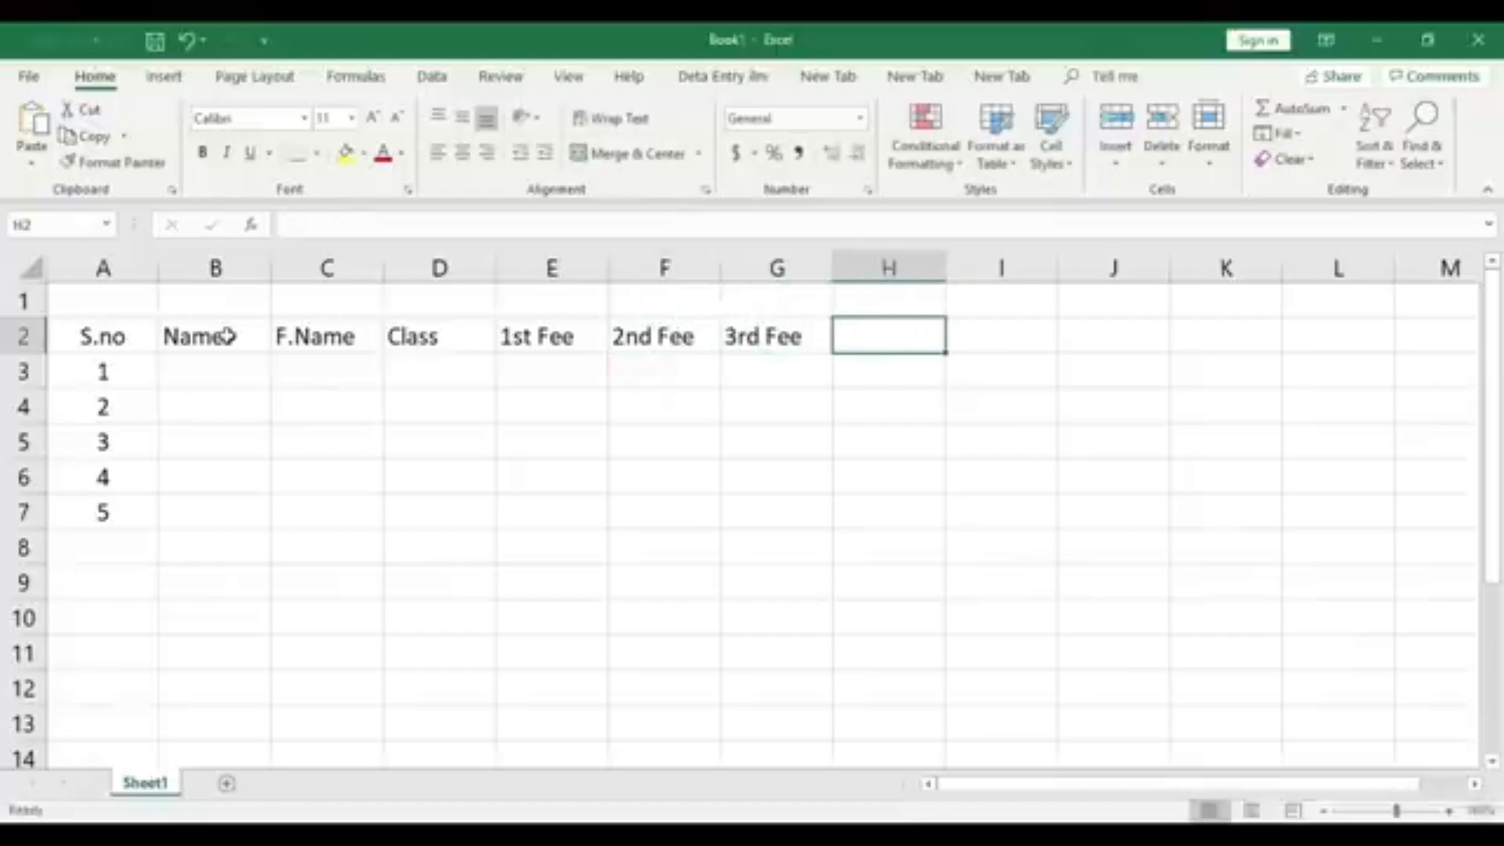
type("4th ")
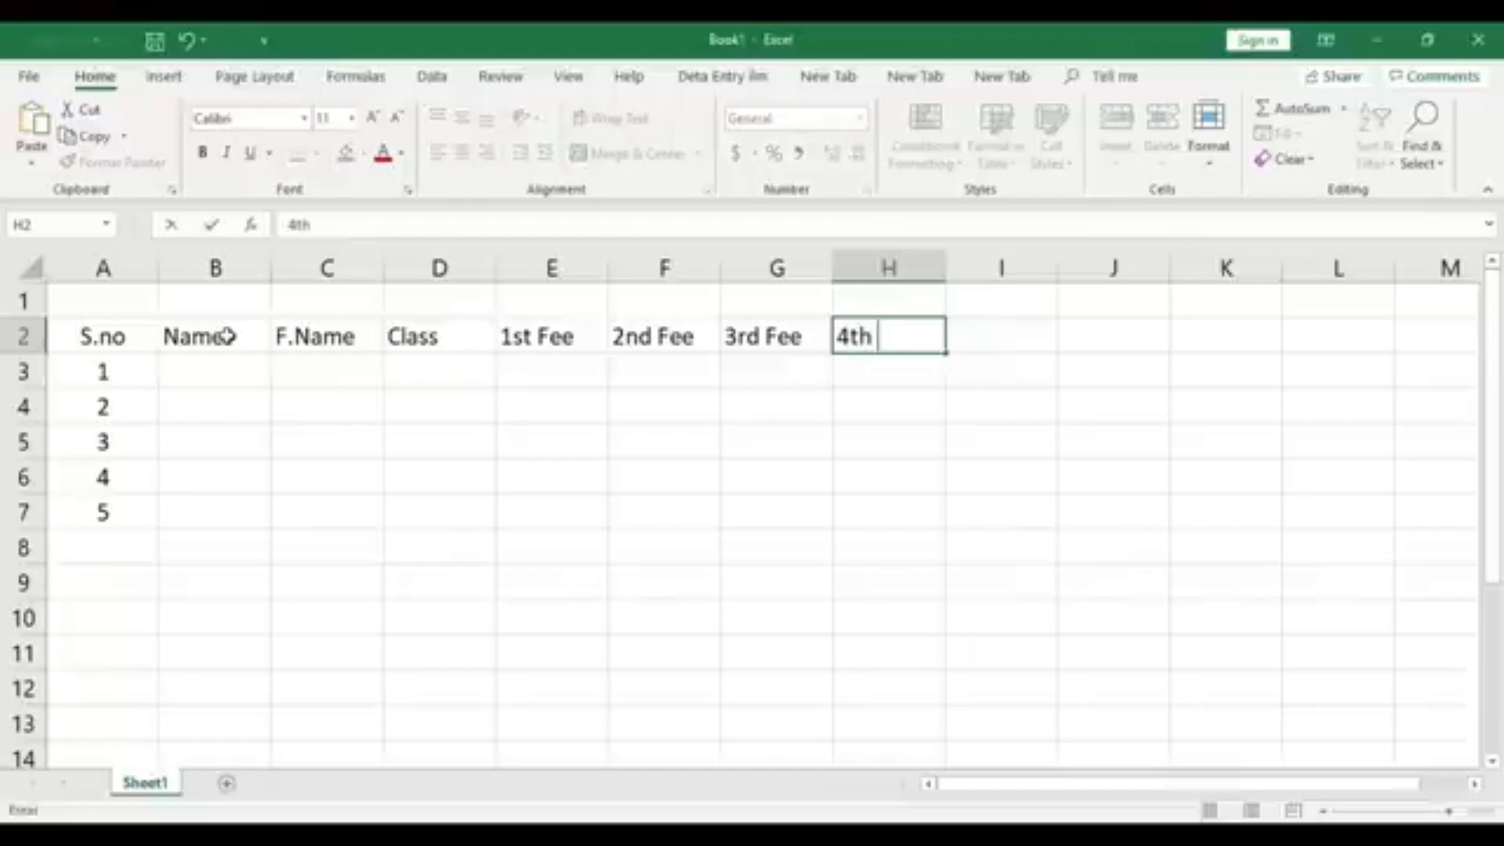
type("Fee")
left_click(726, 499)
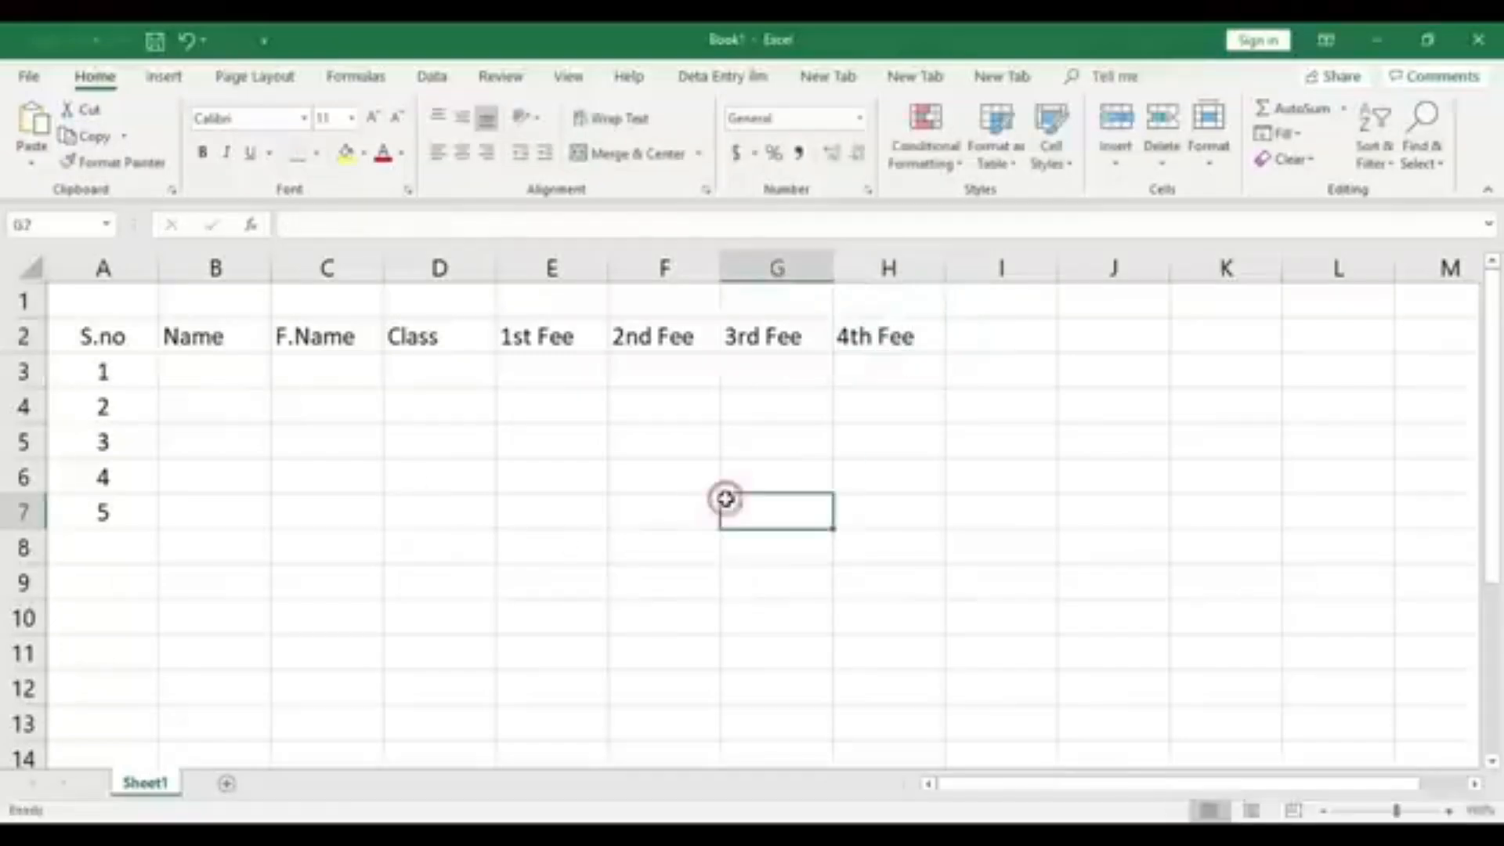
- Enter the first three students' names in the Name column, cells B3 to B5
left_click(548, 337)
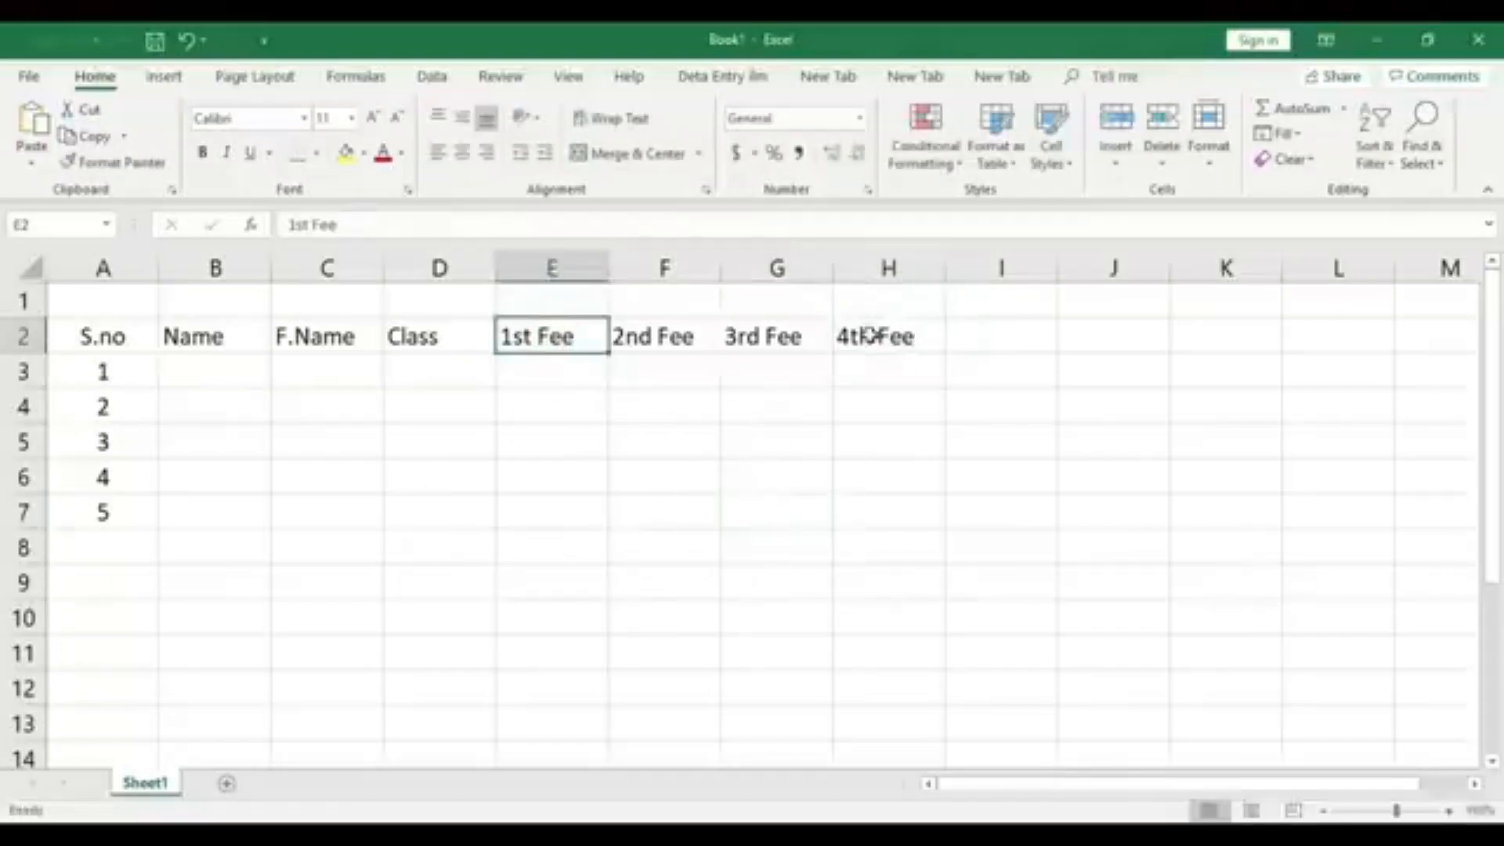
left_click(217, 373)
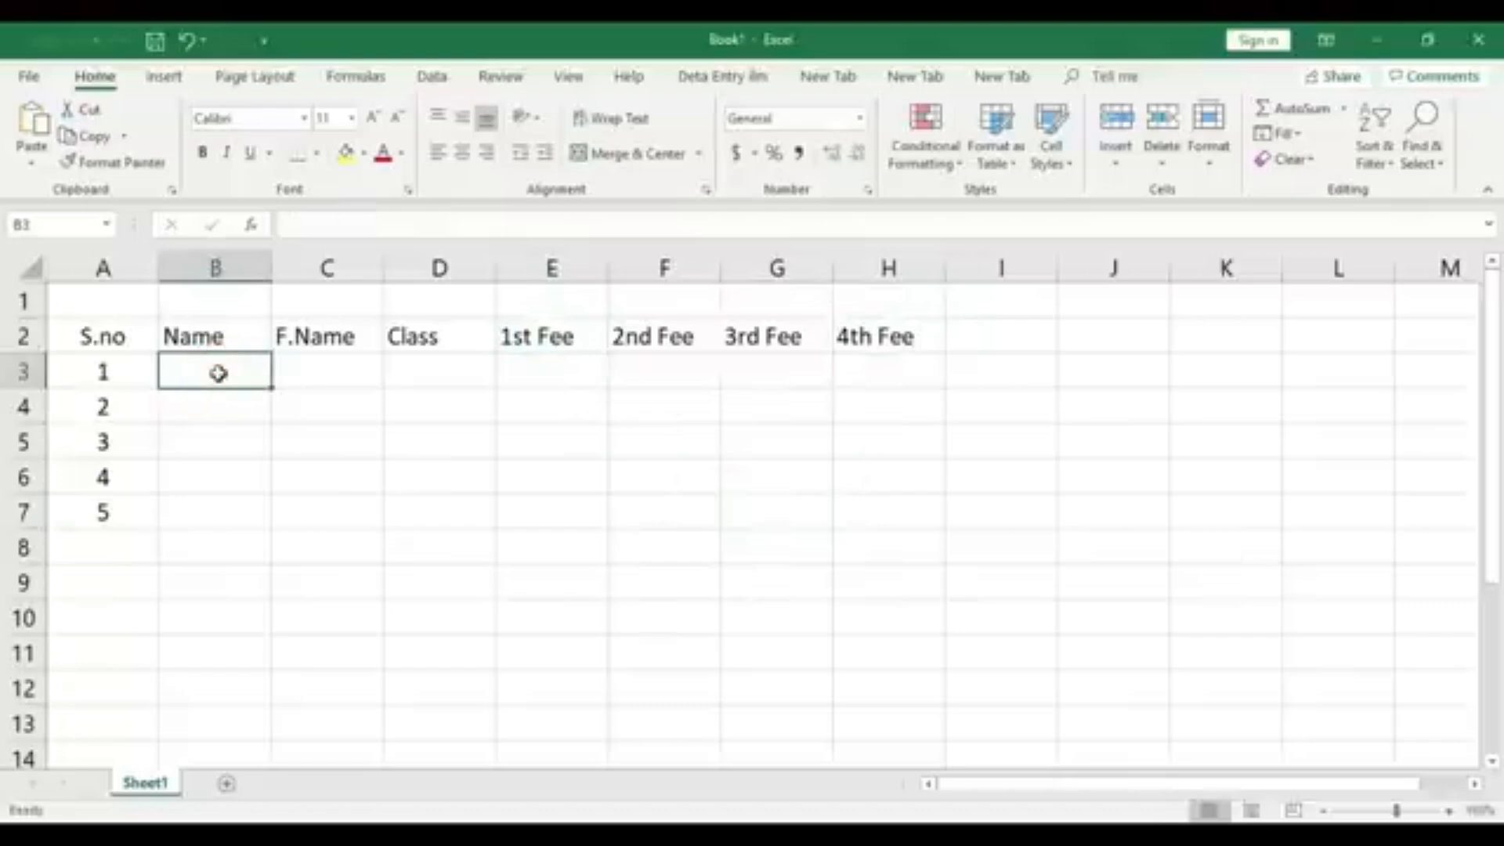
type("Mah Ru")
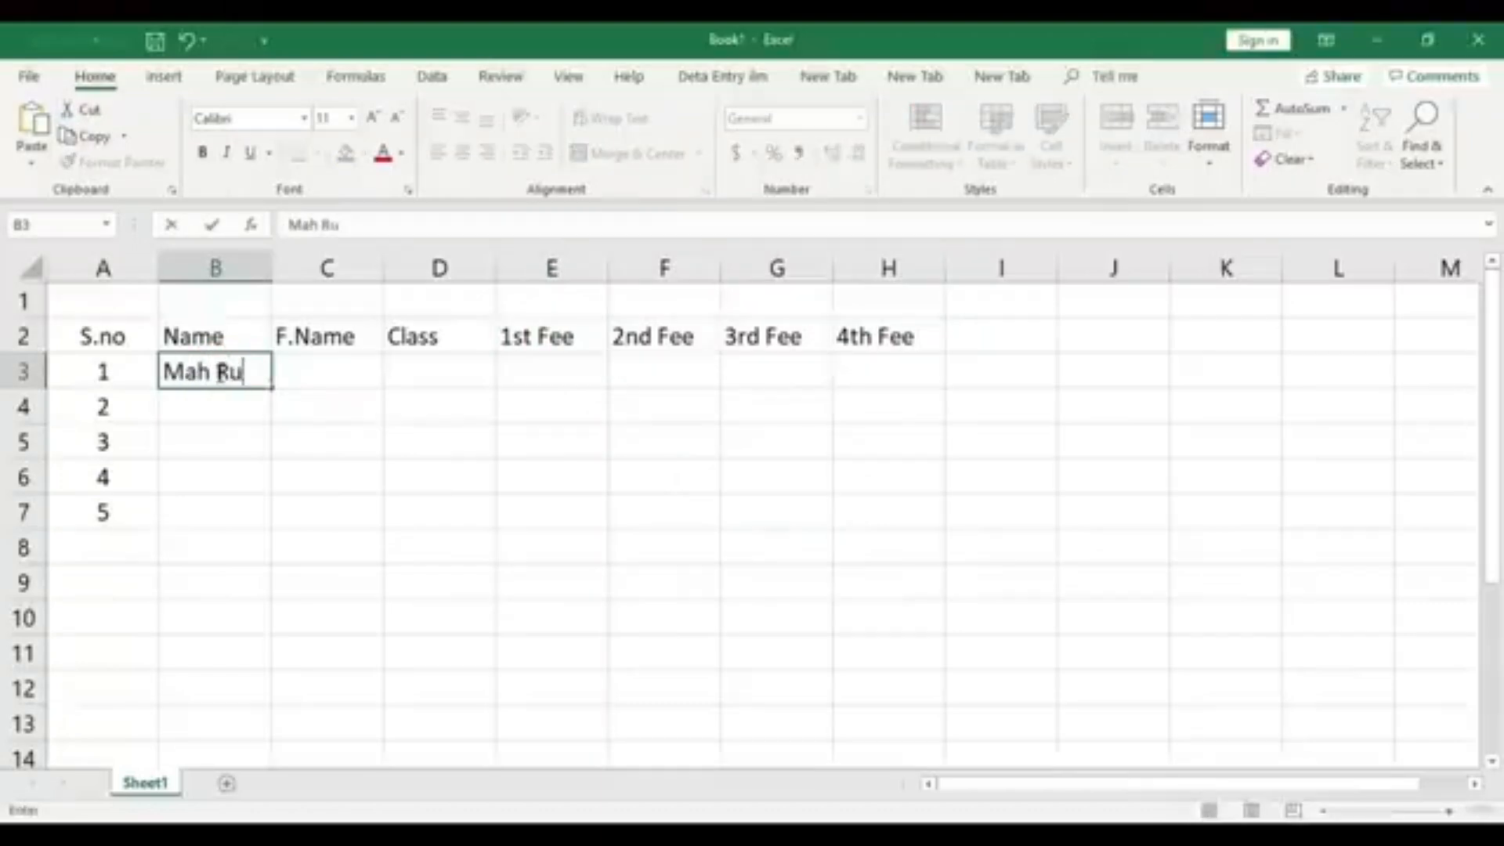
type("kh")
key("Return")
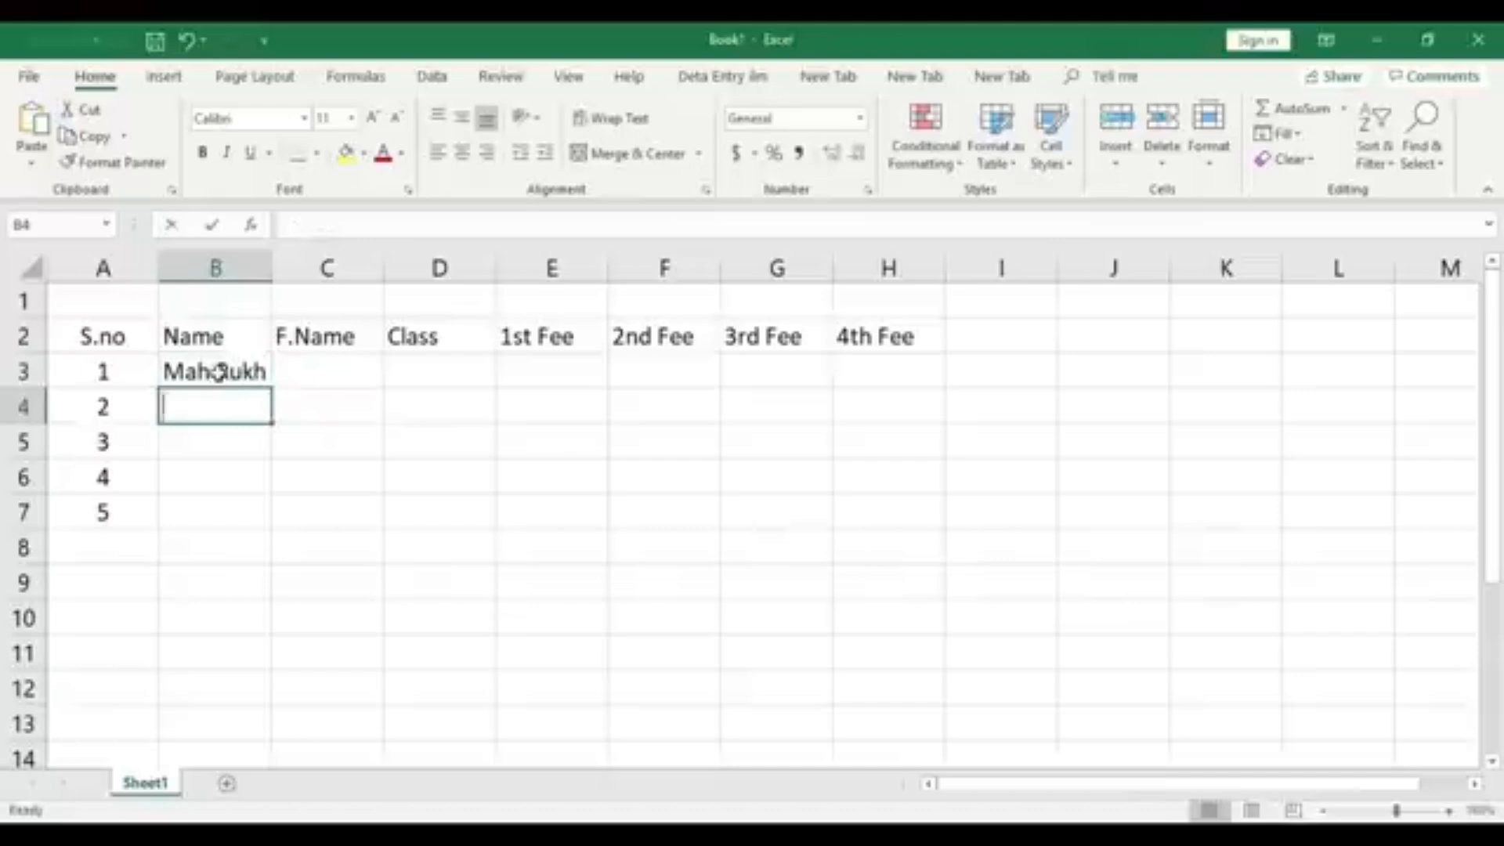
type("Aleeza")
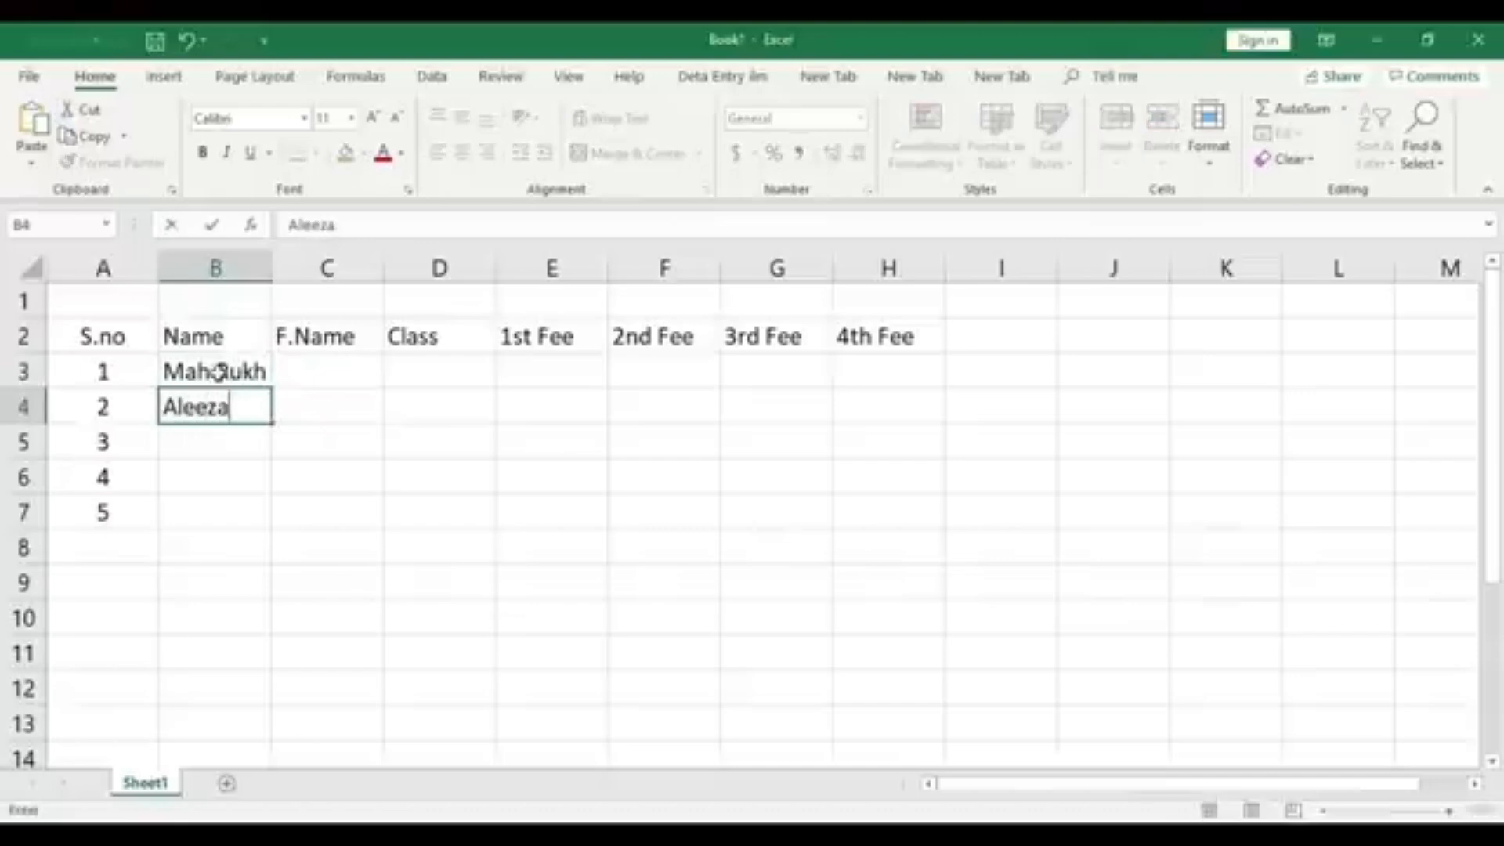
key("Return")
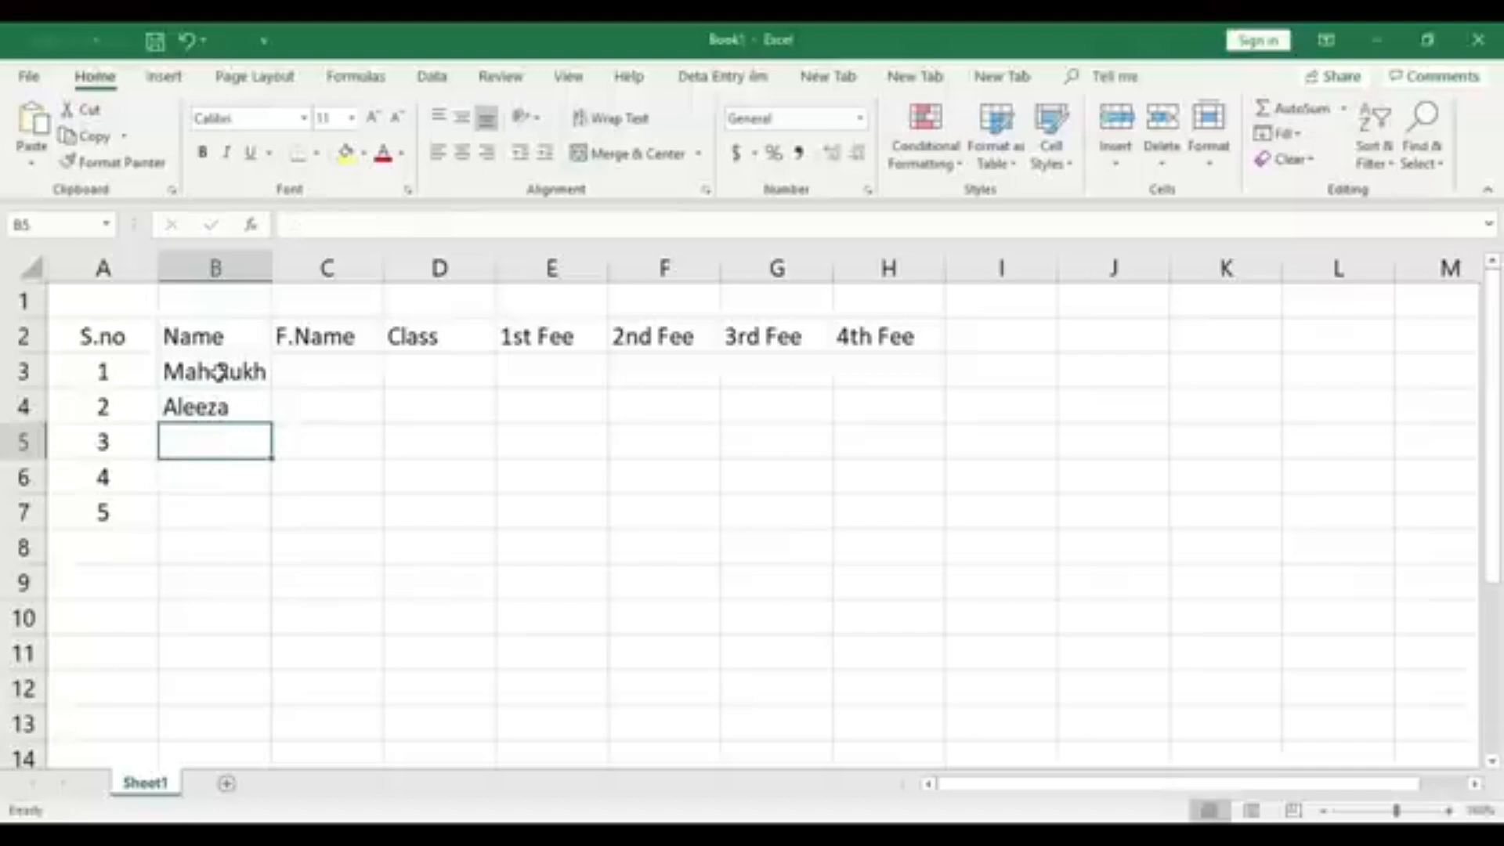
type("Faizan")
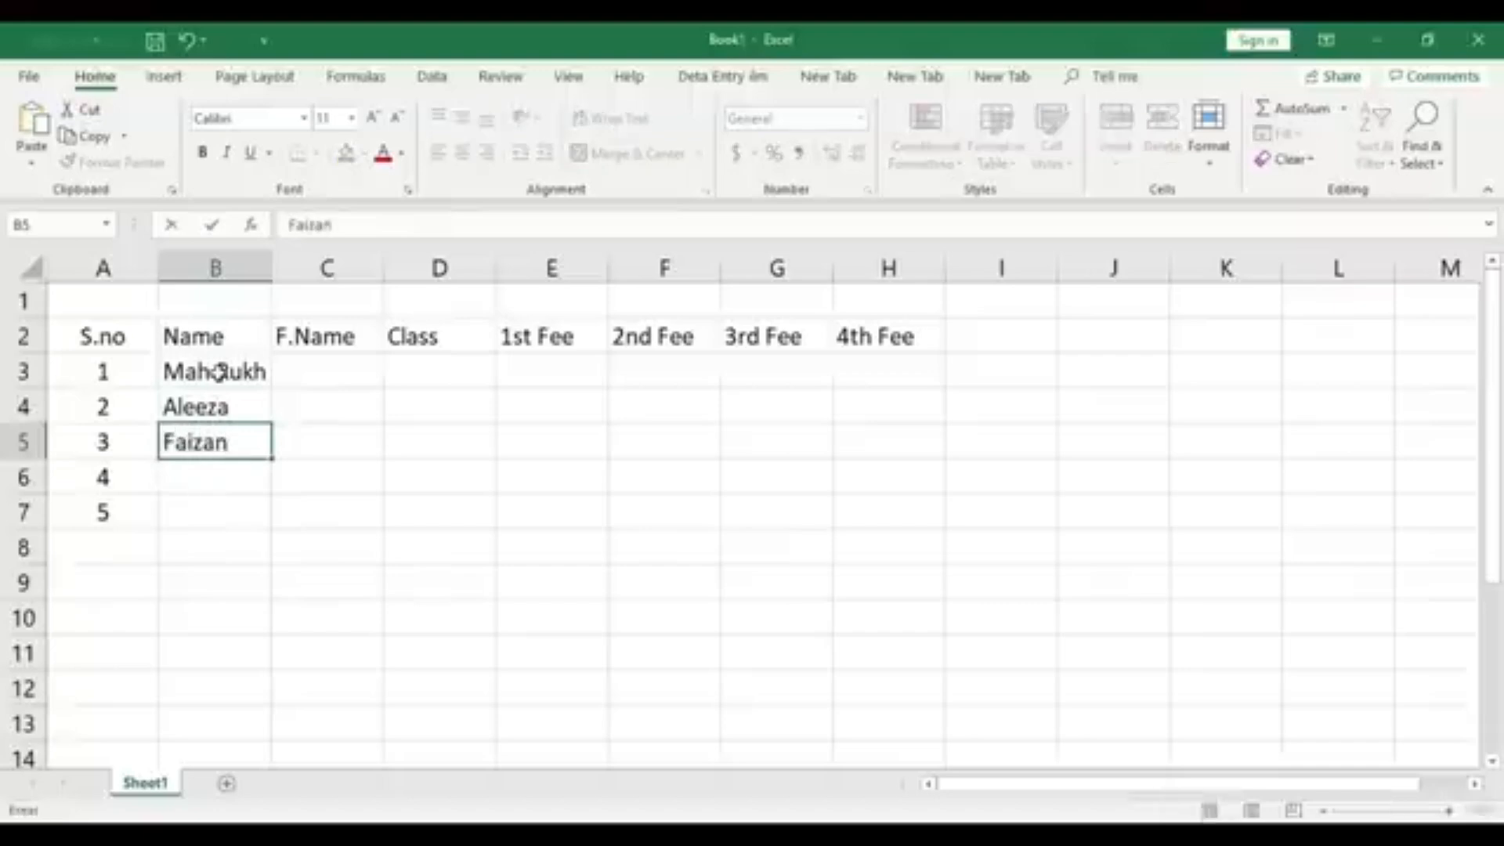
key("Return")
- Enter the fourth and fifth students' names in cells B6 and B7
type("Ma")
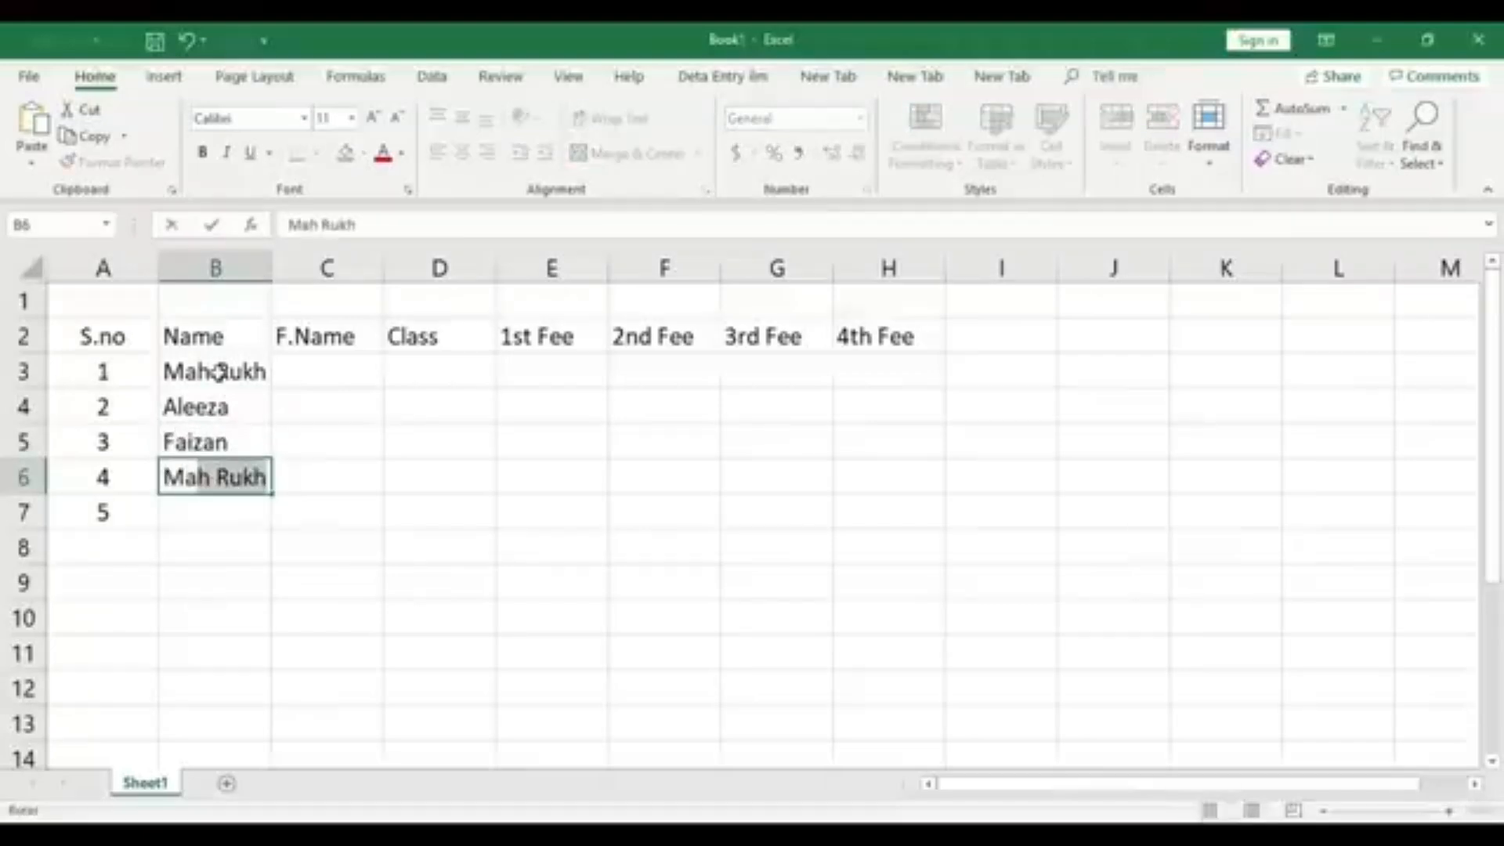
type("ira")
key("Return")
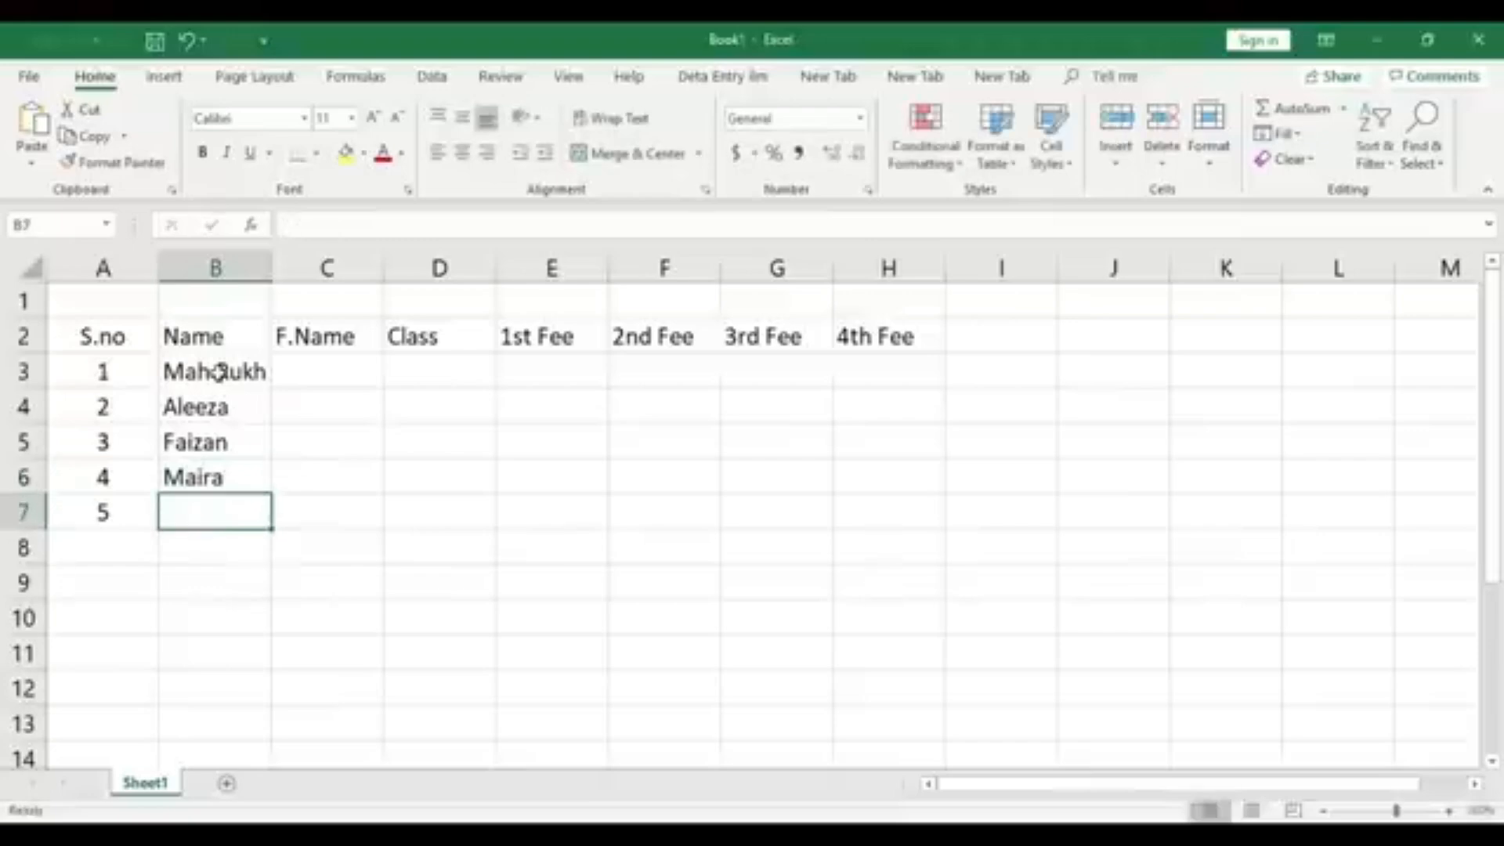
type("Rayya")
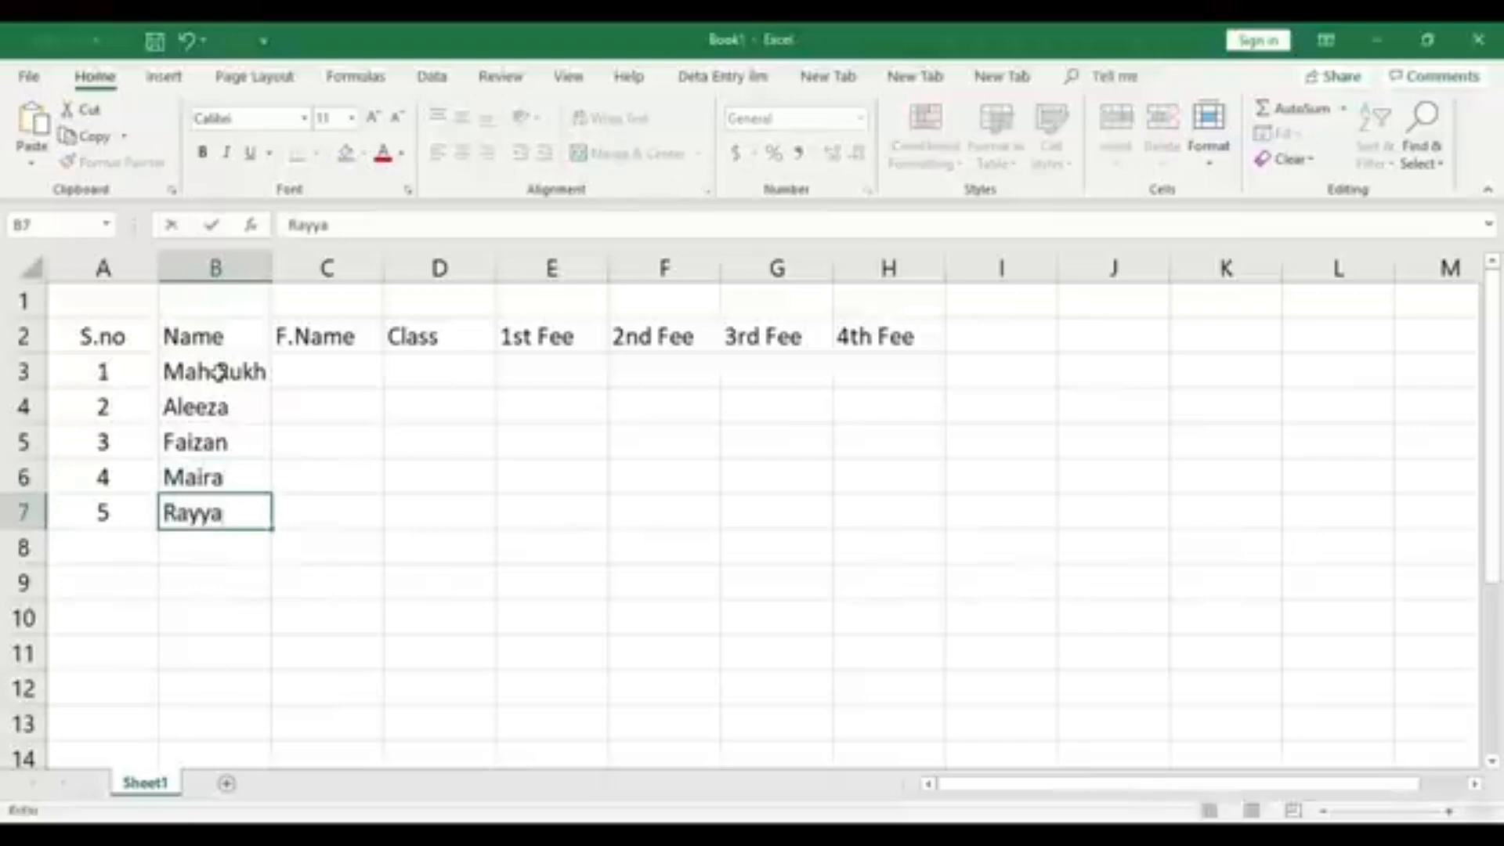
type("m")
key("BackSpace")
type("n")
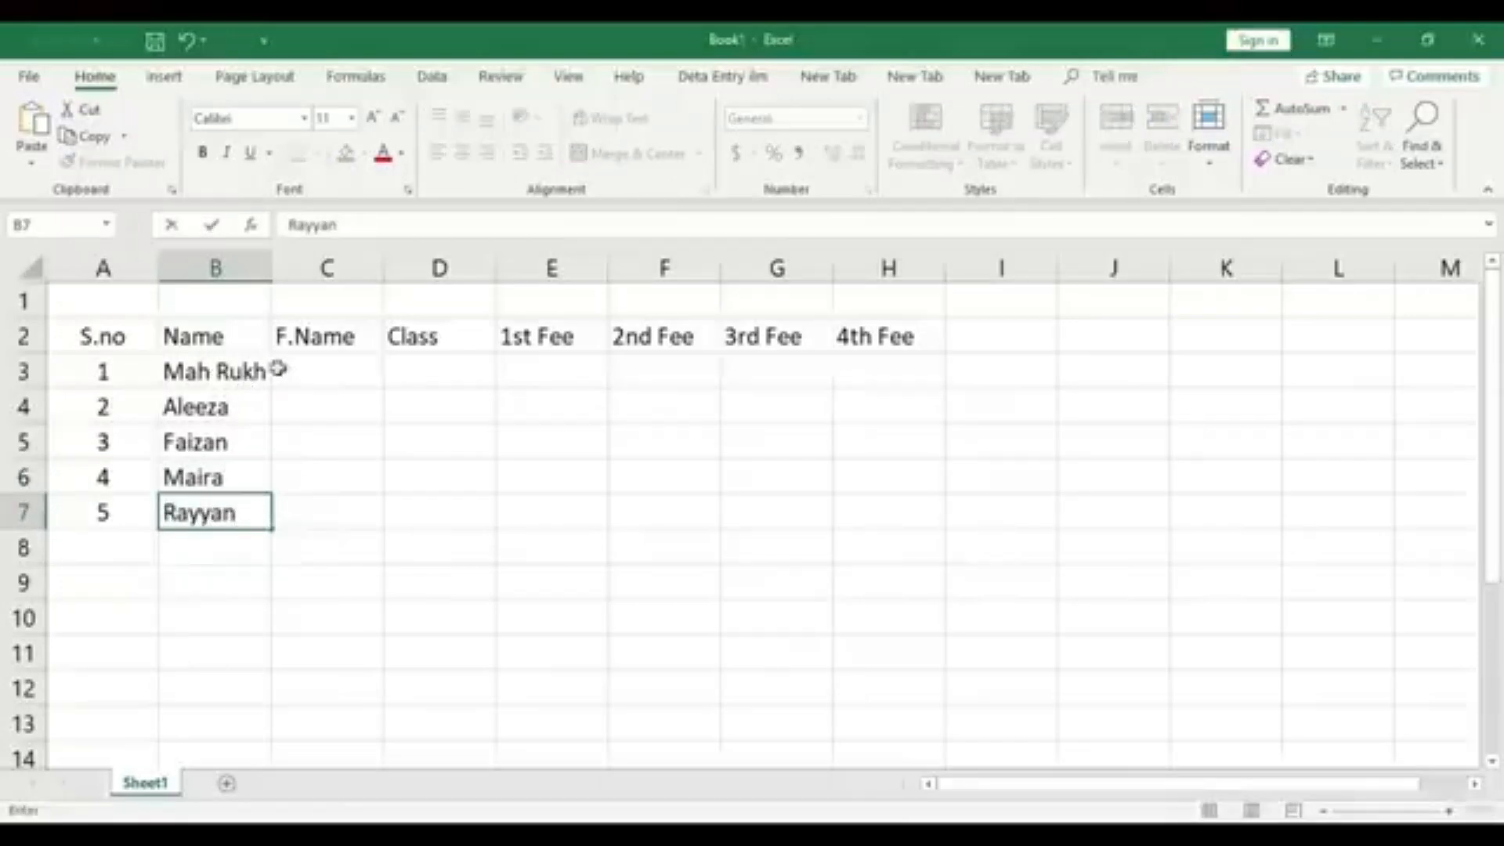
- Enter the father names of the first three students in the F.Name column, cells C3 to C5
left_click(345, 373)
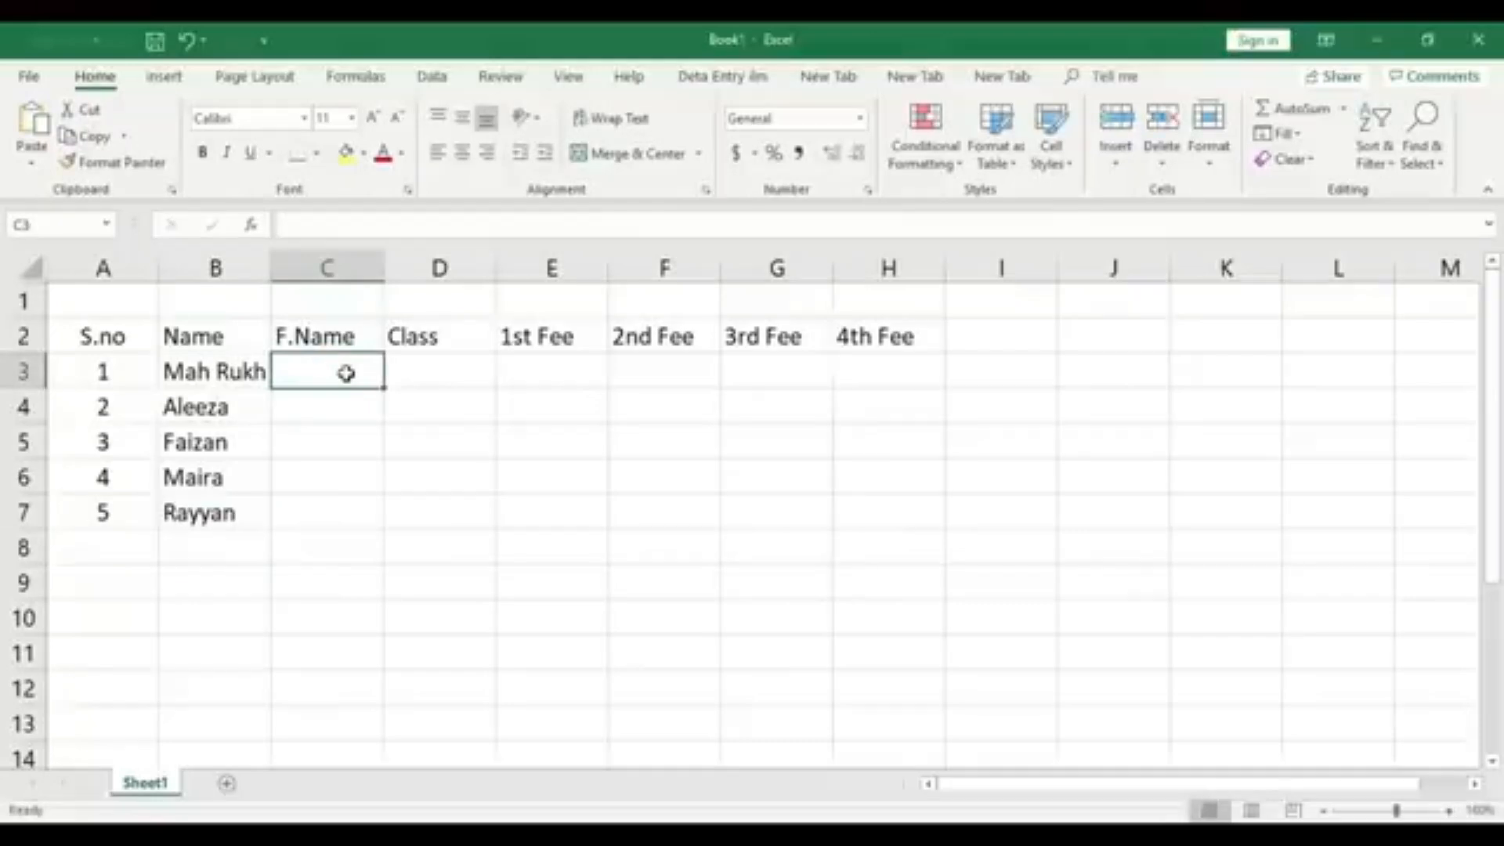
type("Ali")
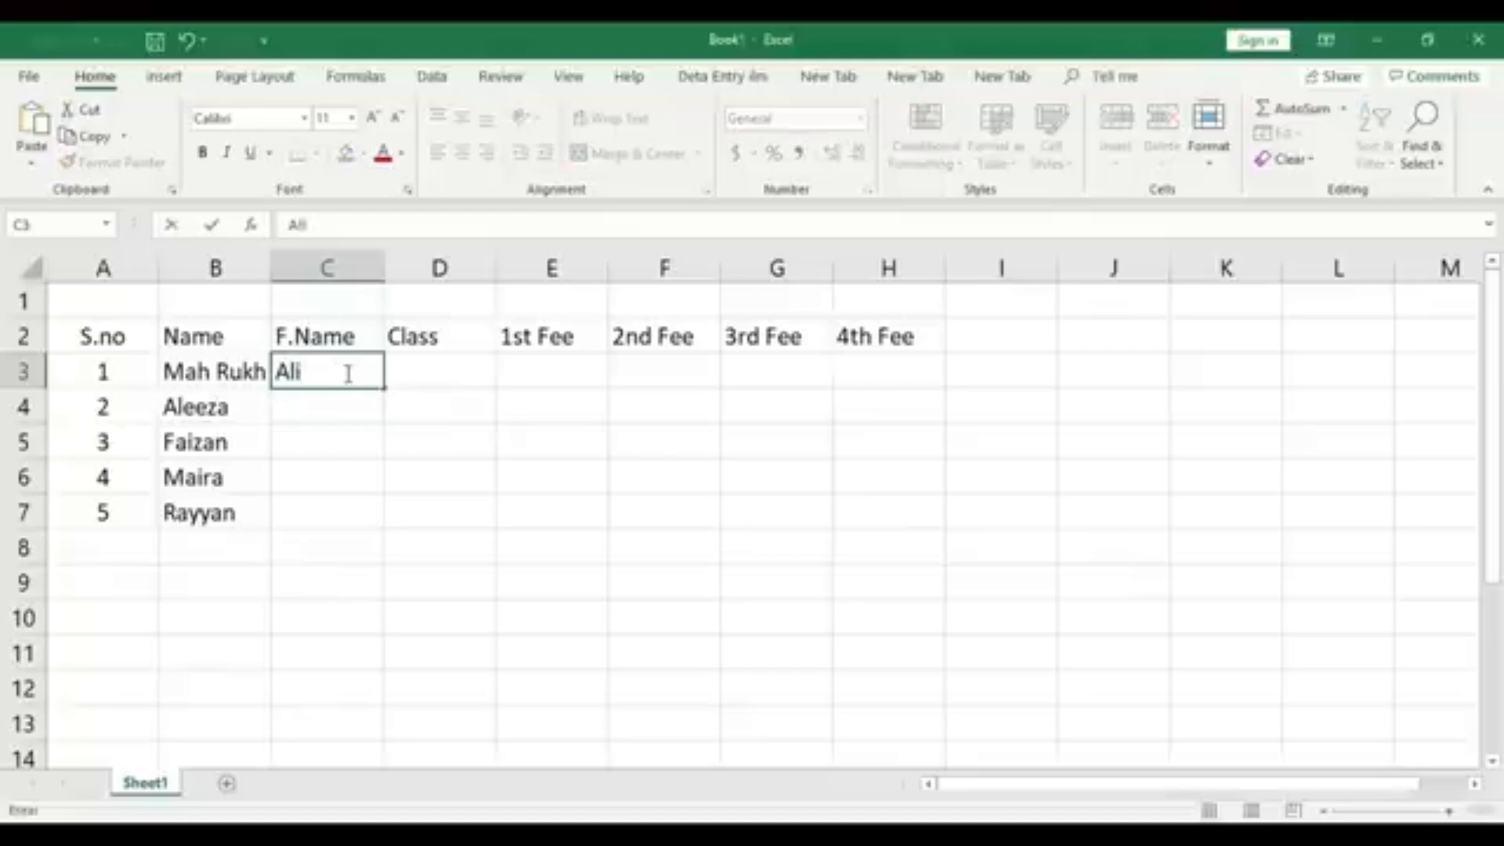
key("Return")
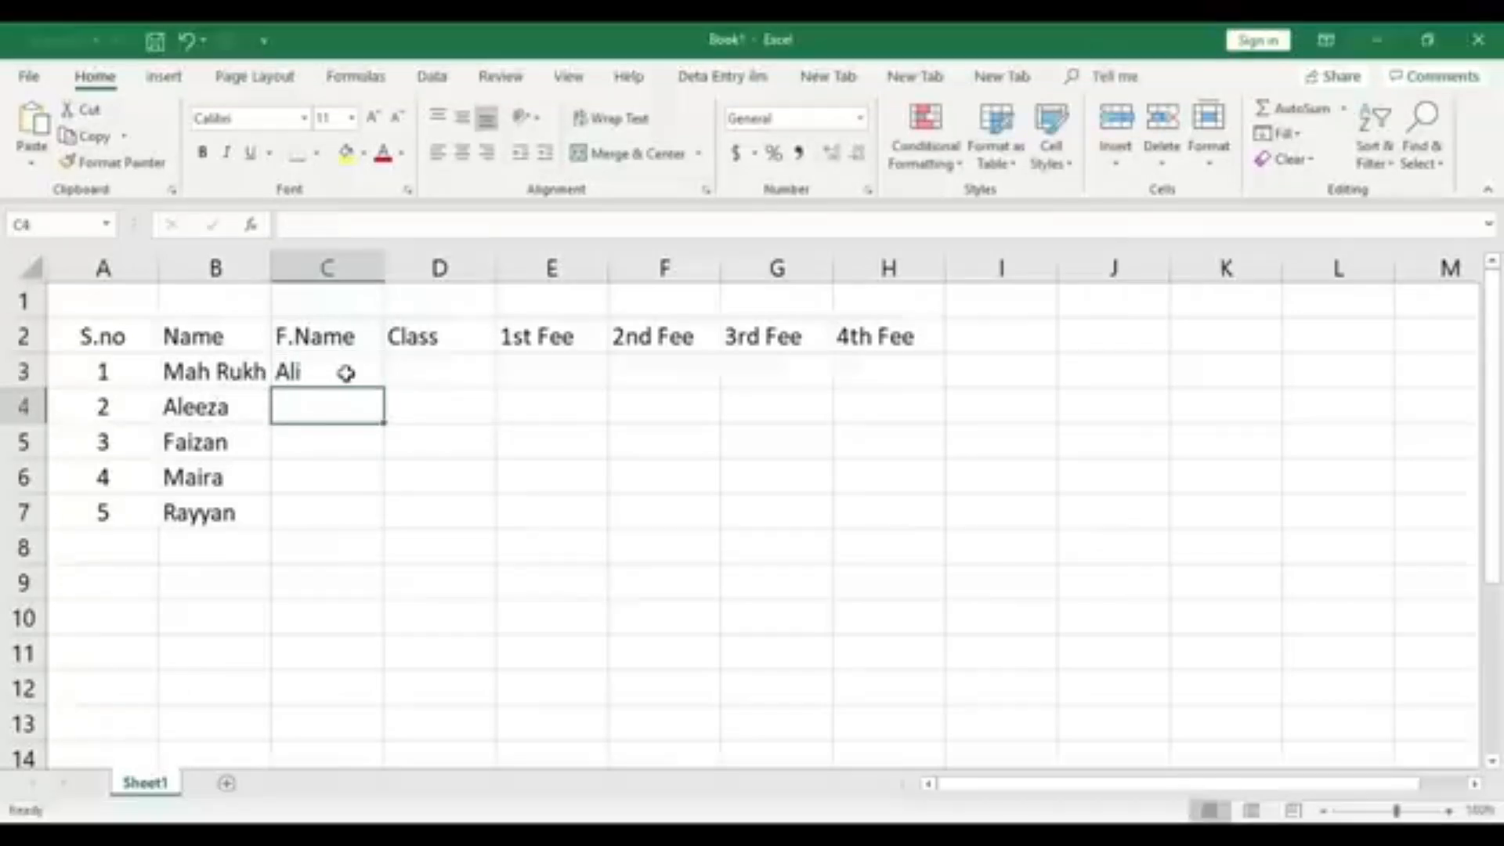
type("A")
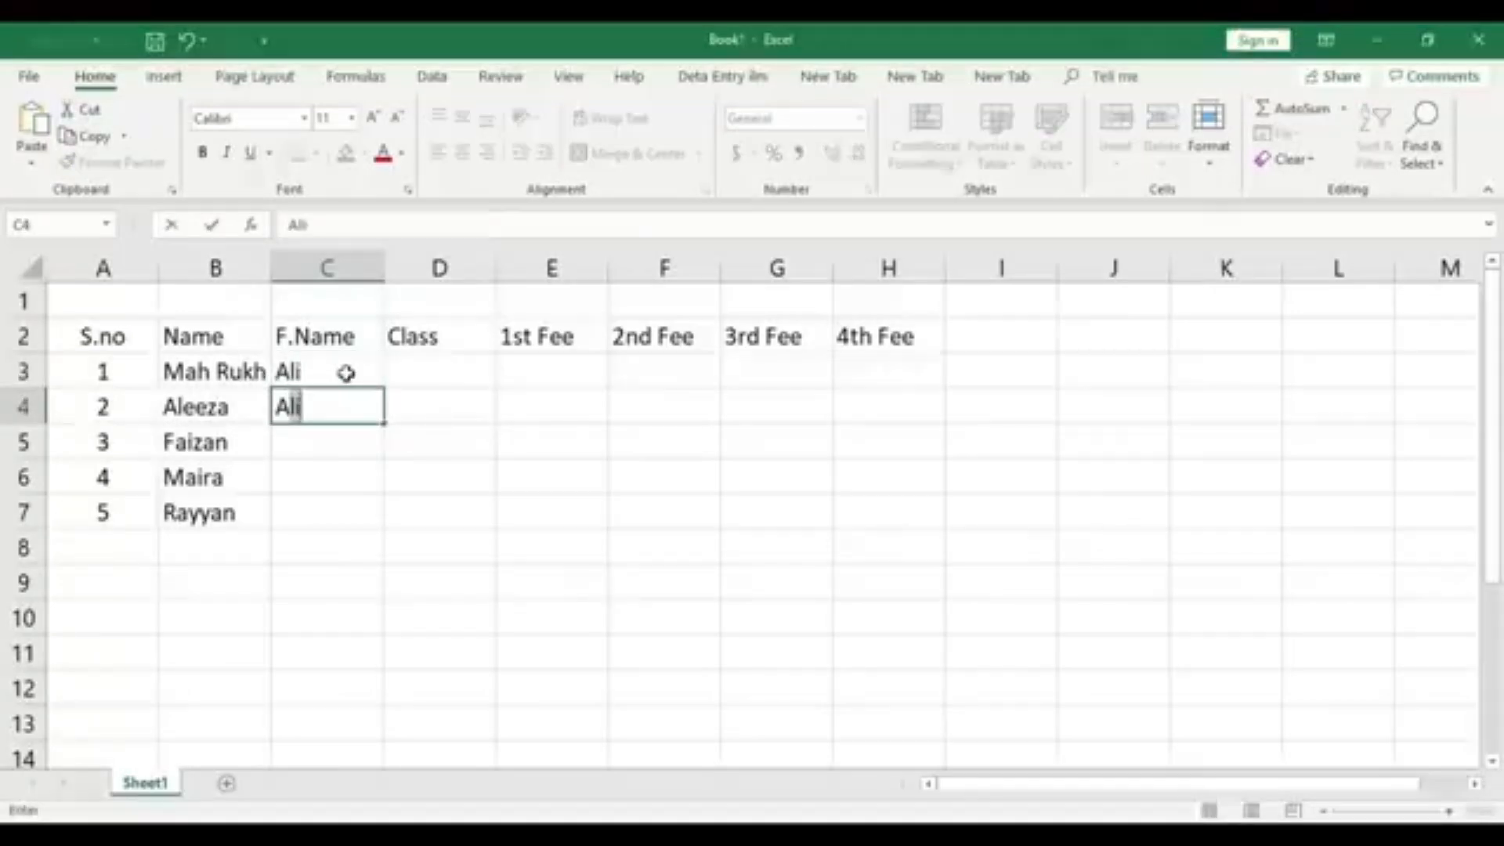
type("hmed")
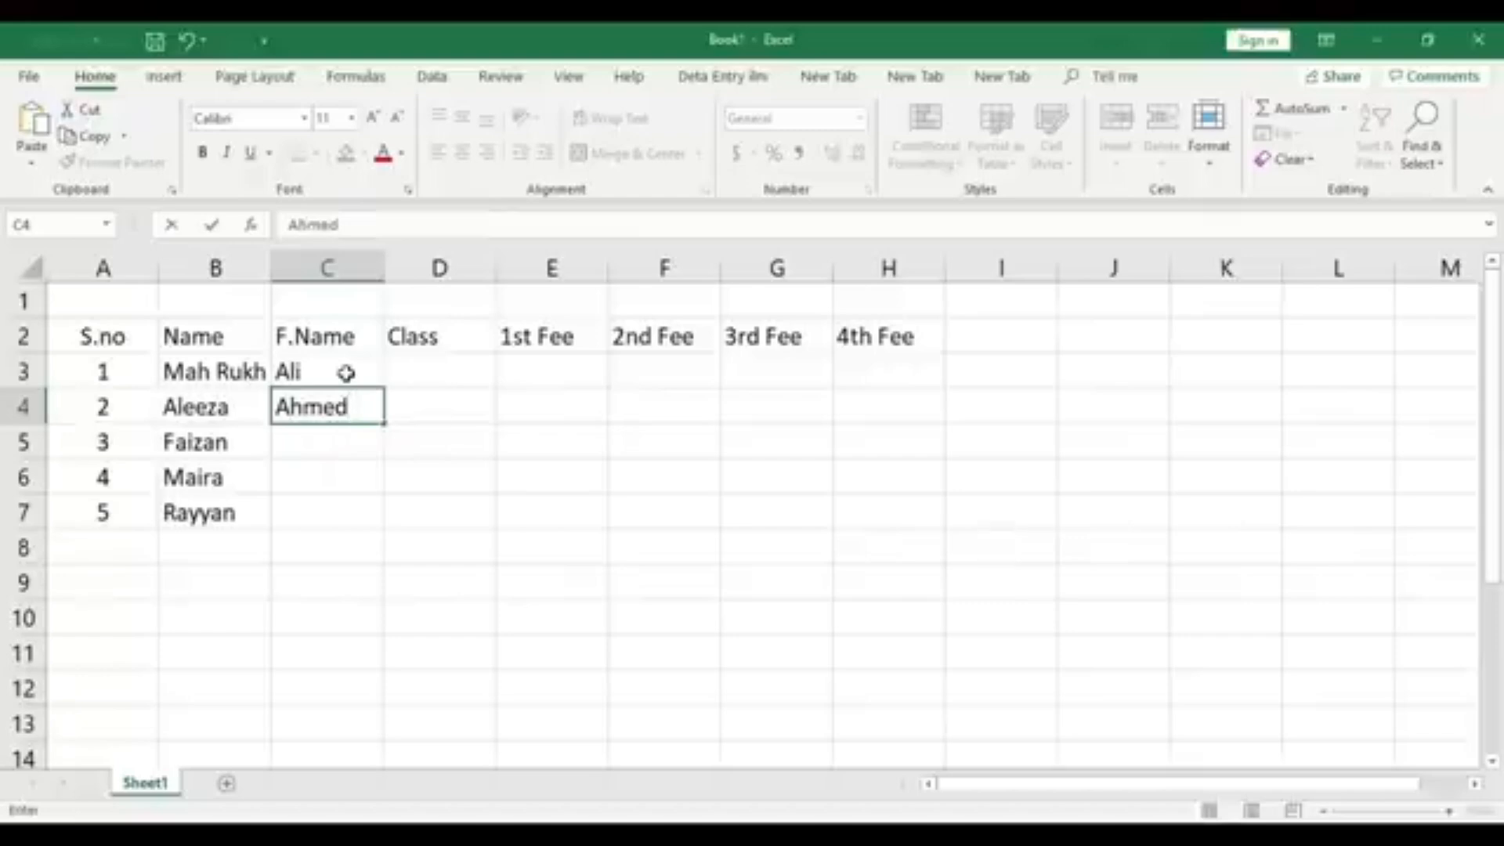
key("Return")
type("Mukhtar")
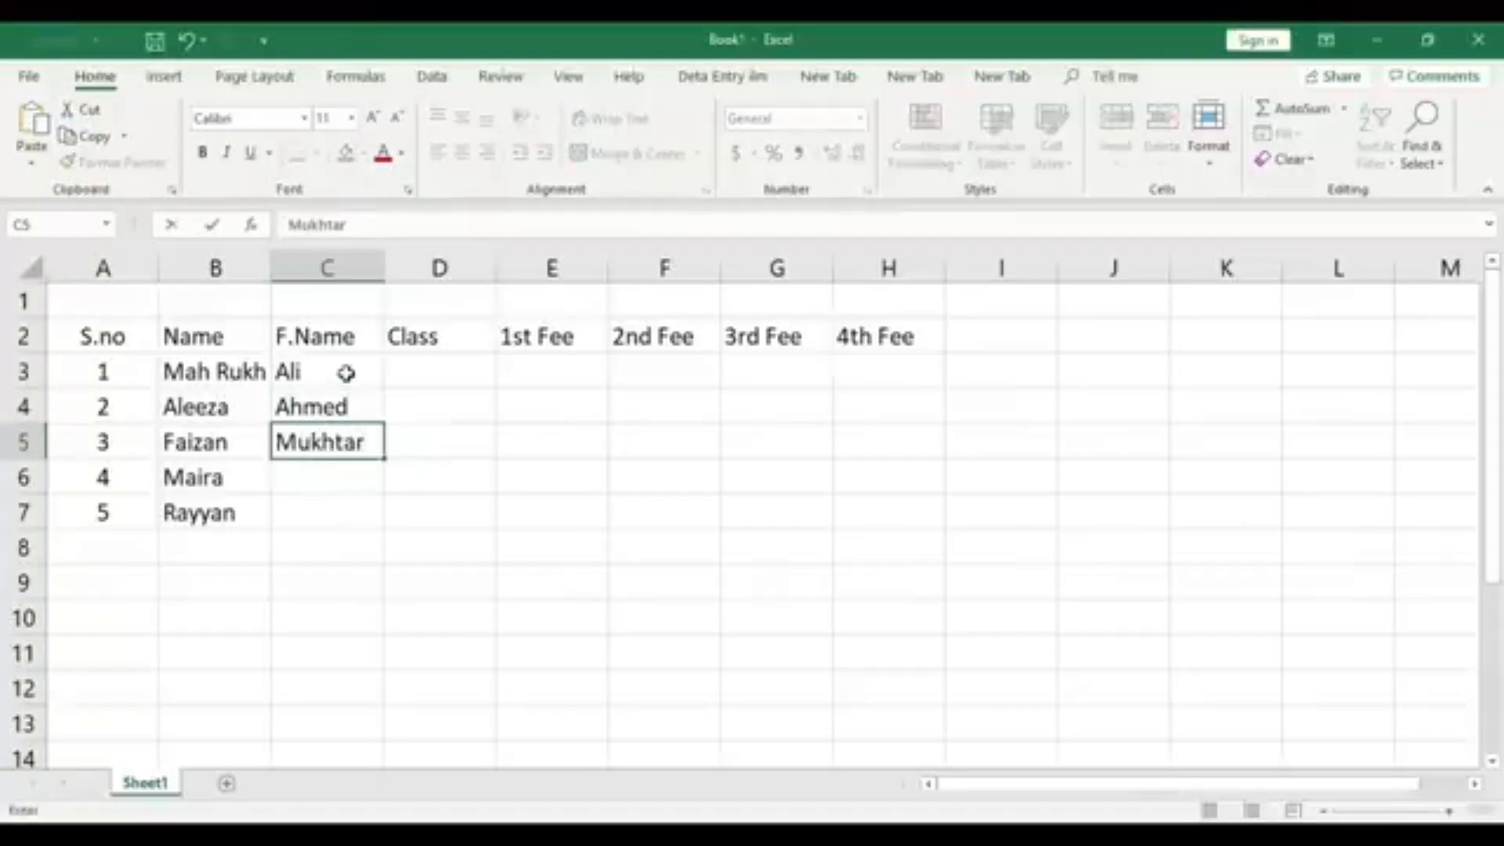
key("Return")
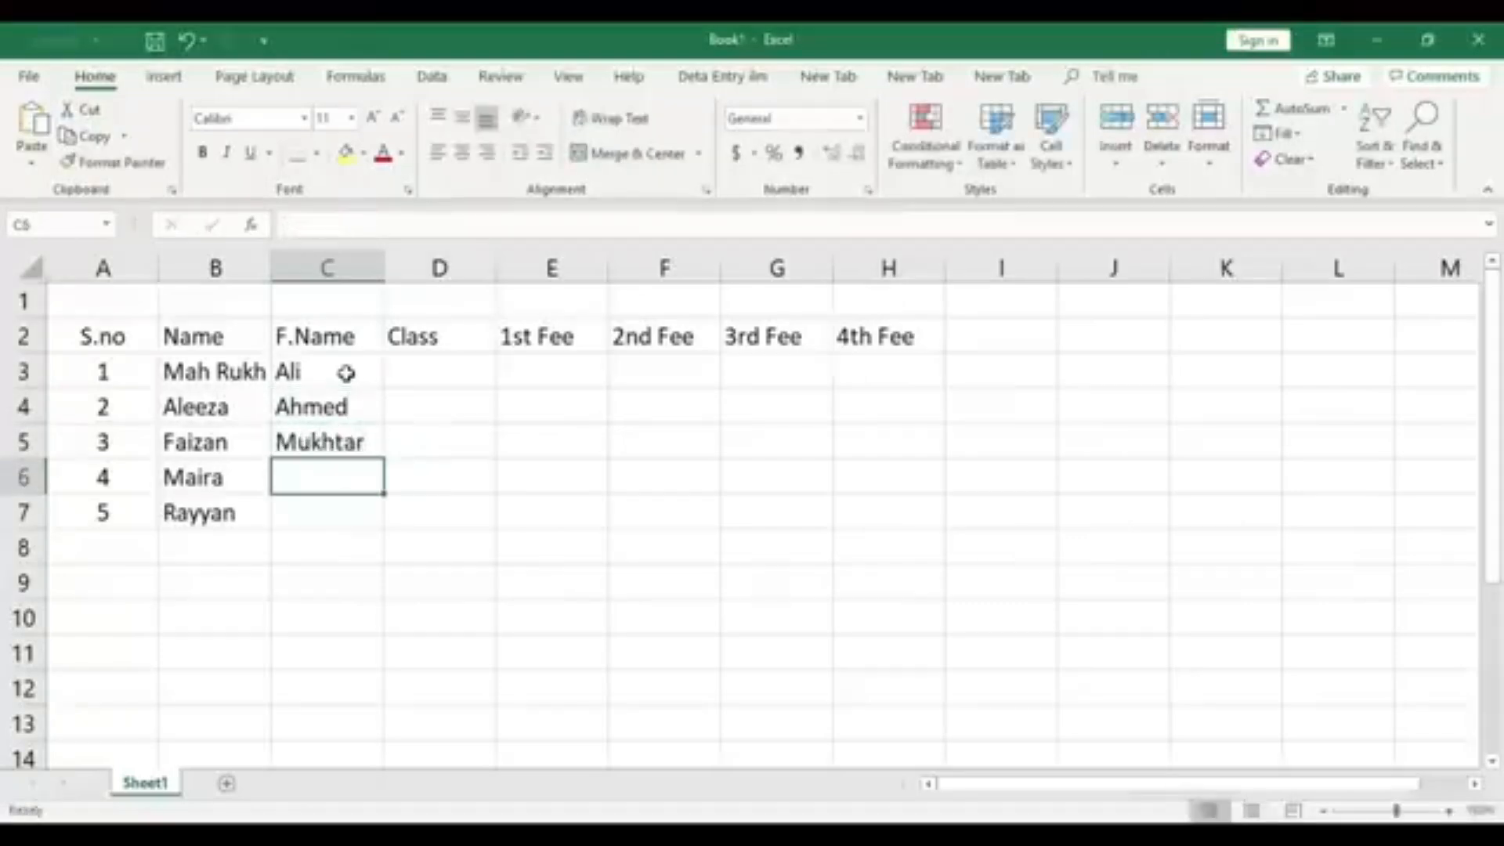
- Enter the father names of the fourth and fifth students in cells C6 and C7
type("Muhstaq")
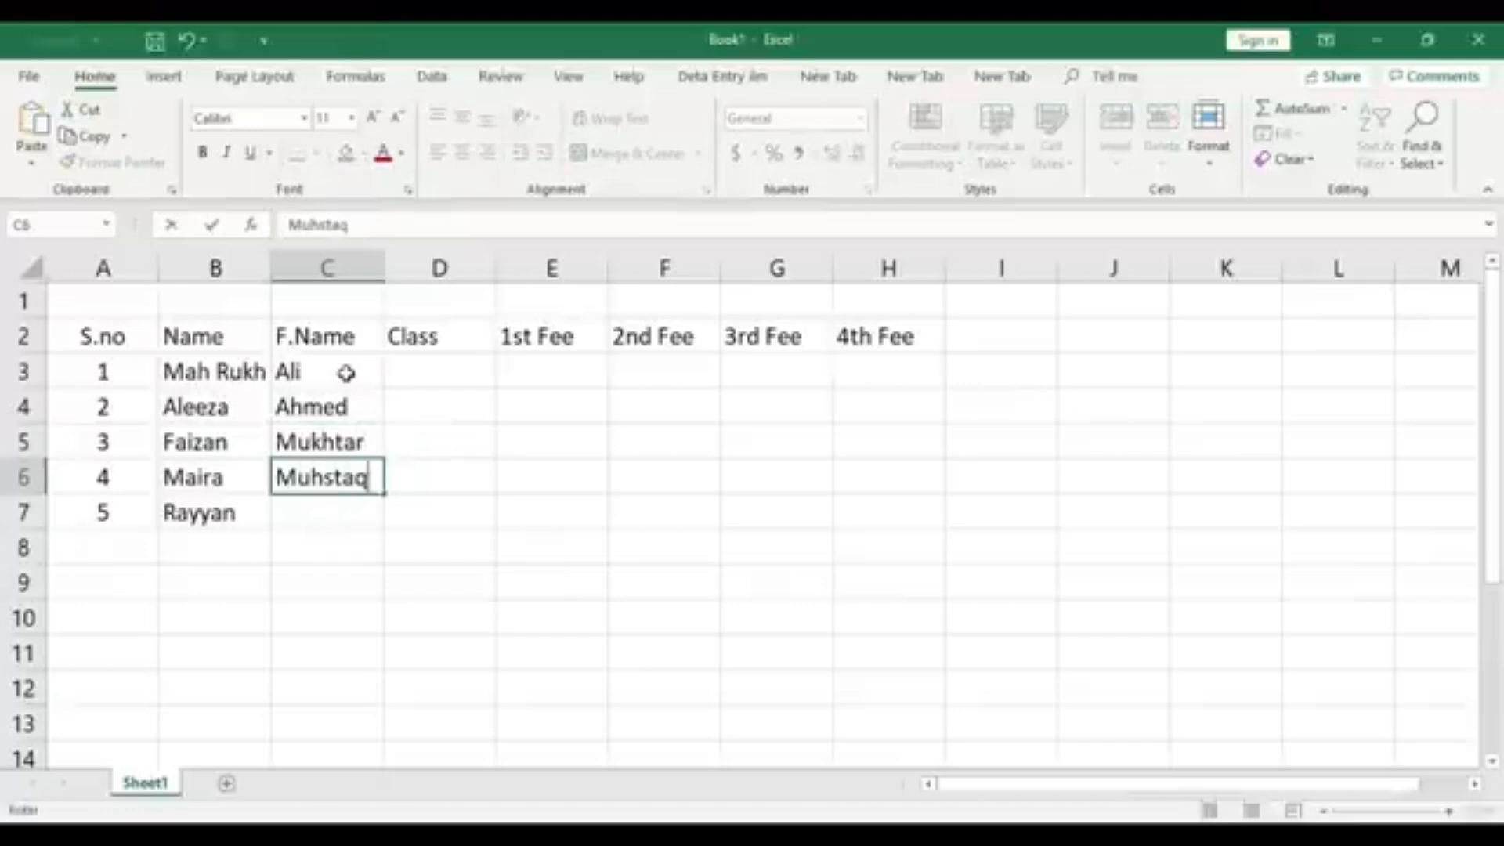
key("Return")
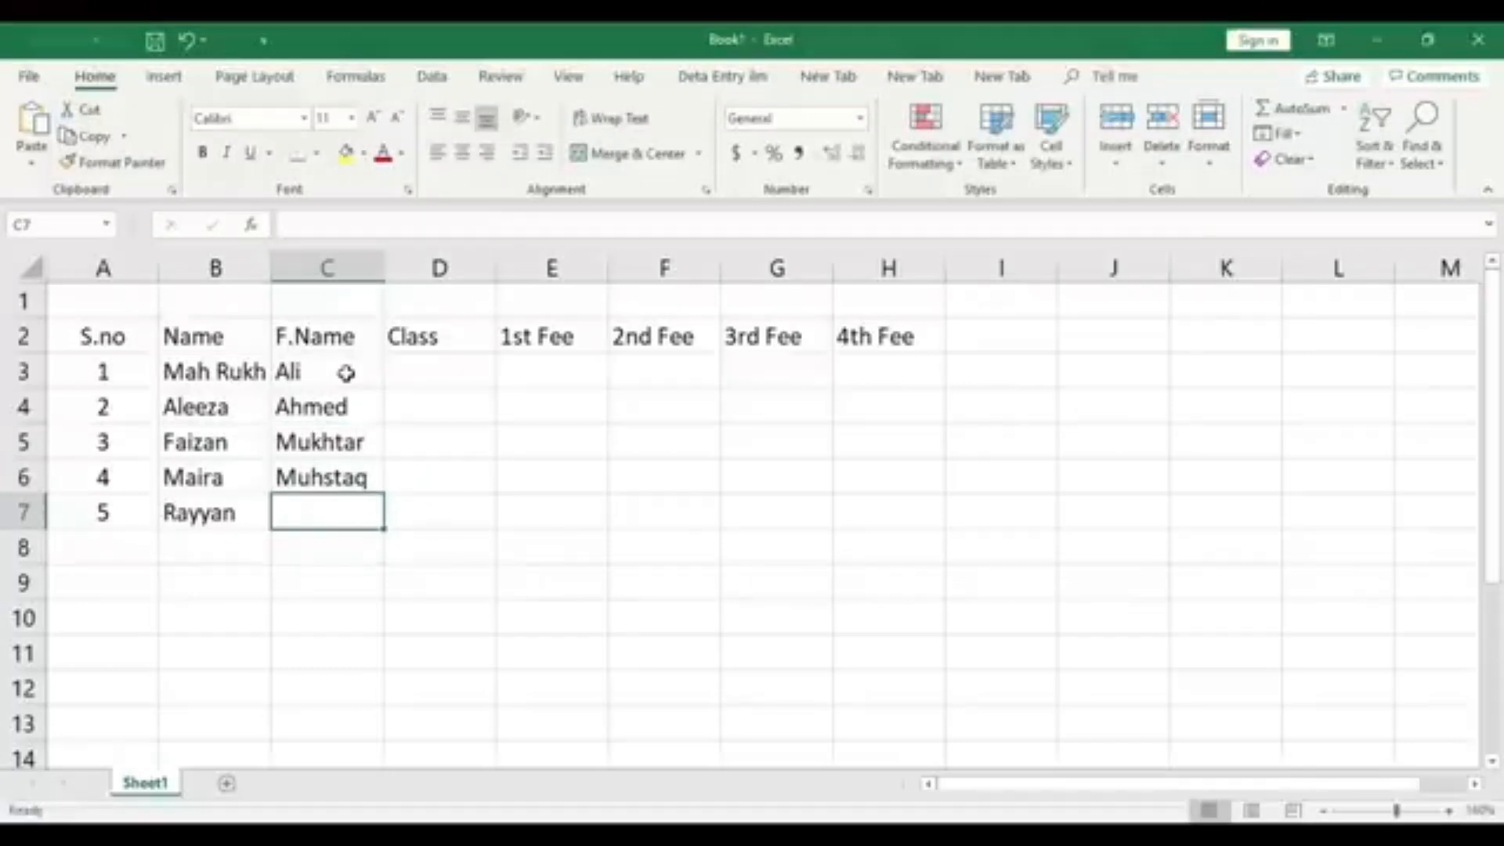
type("Arsalan")
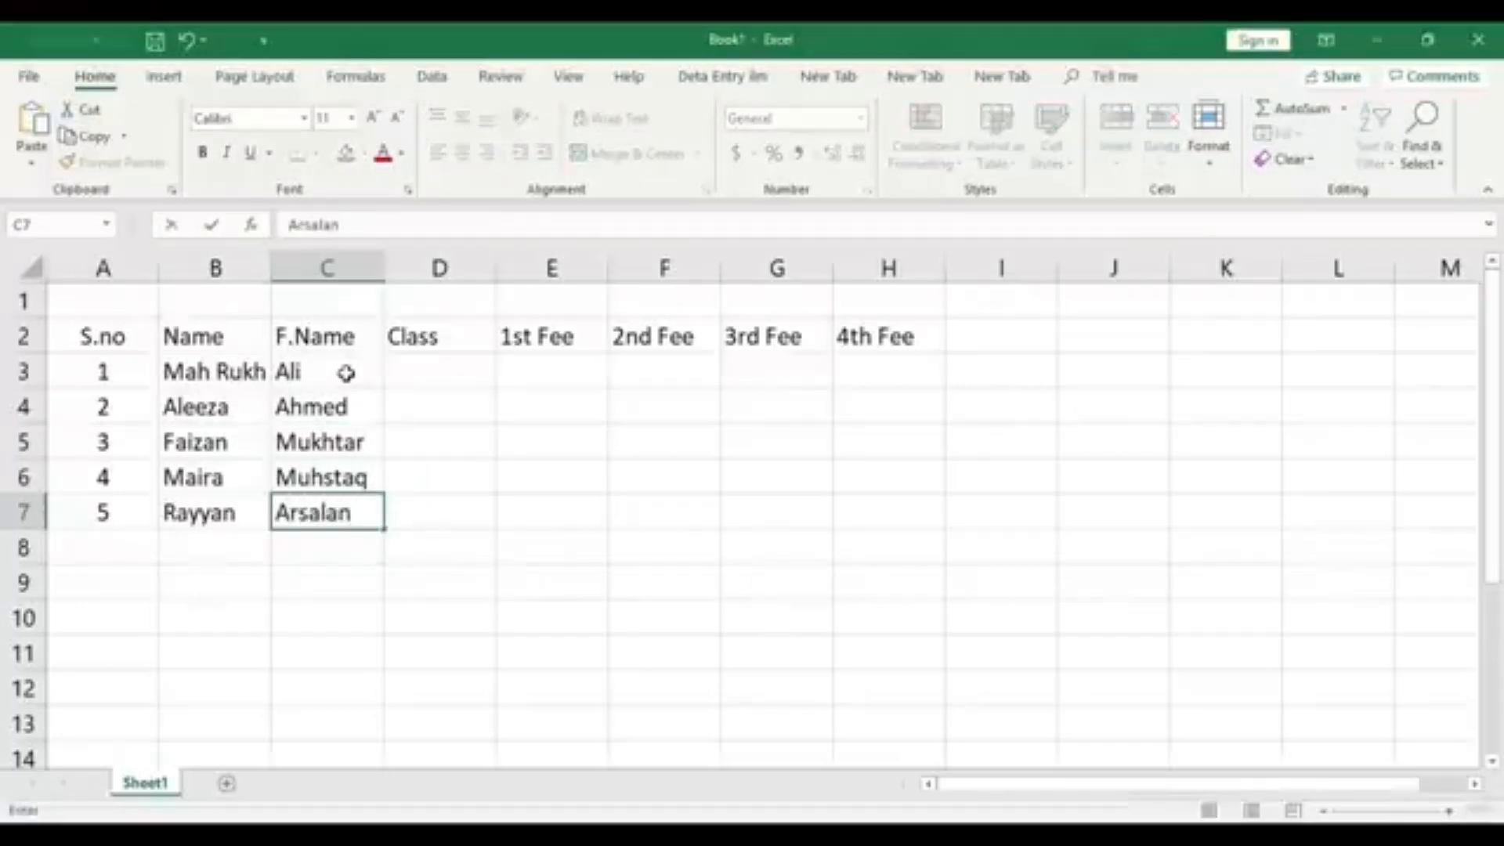
key("Tab")
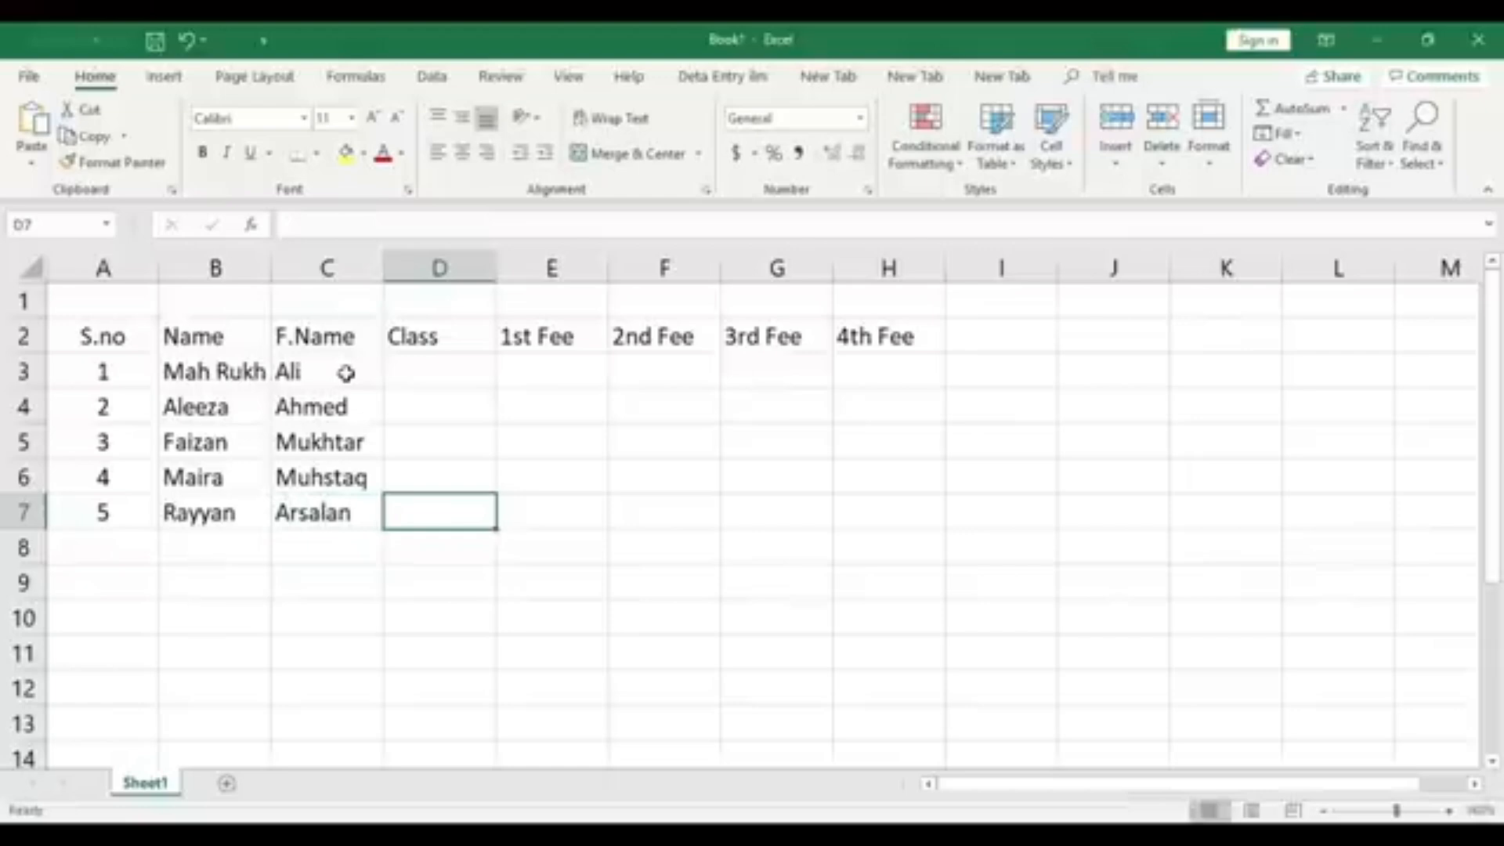
- Enter the classes ICS-1 and FA-1 for the first two students in cells D3 and D4
key("Up")
key("Up")
key("Up")
key("Up")
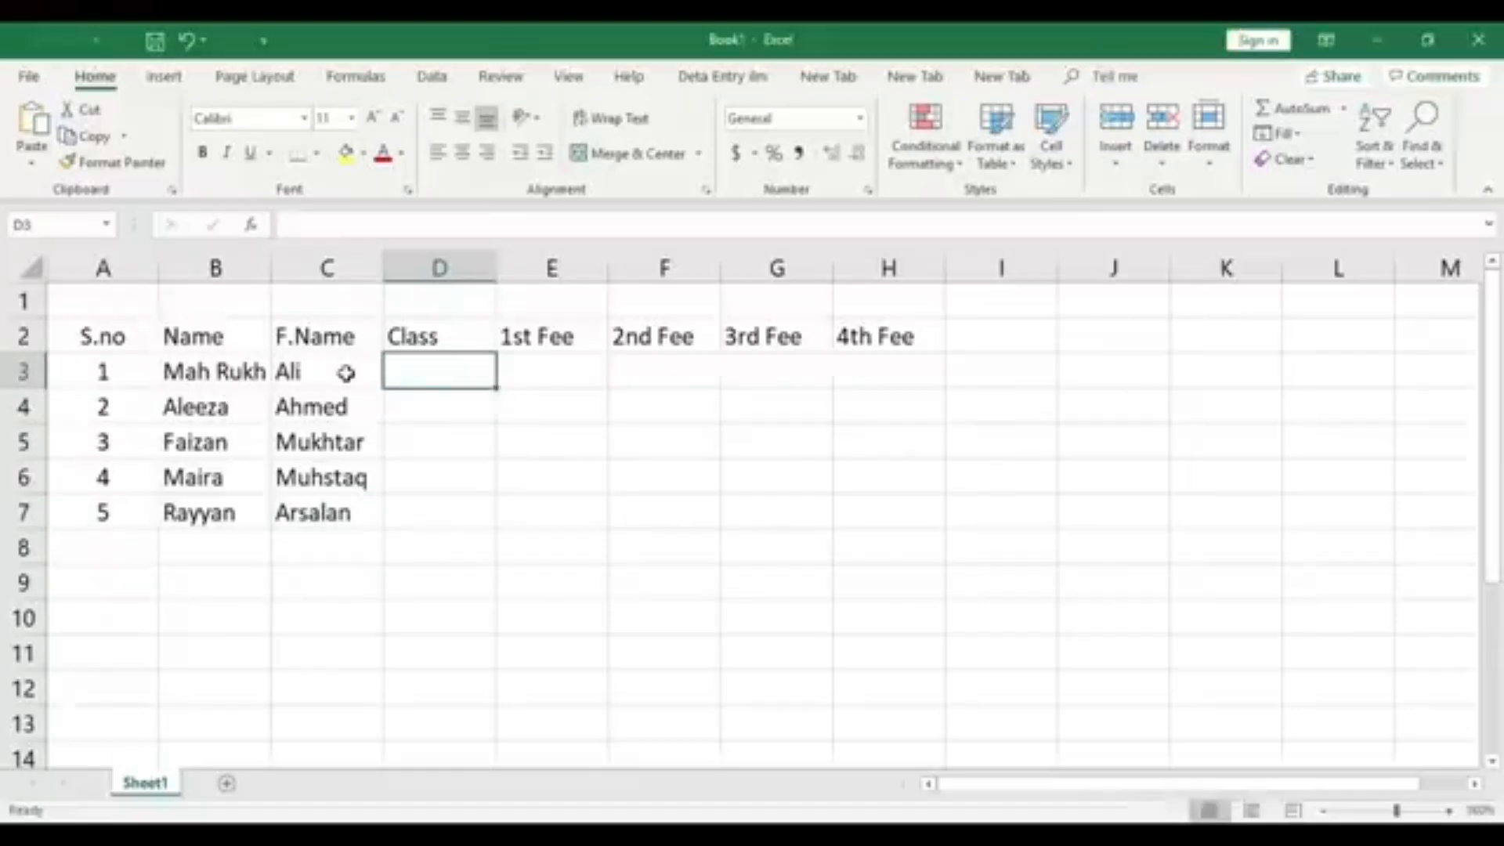
type("ICS-S")
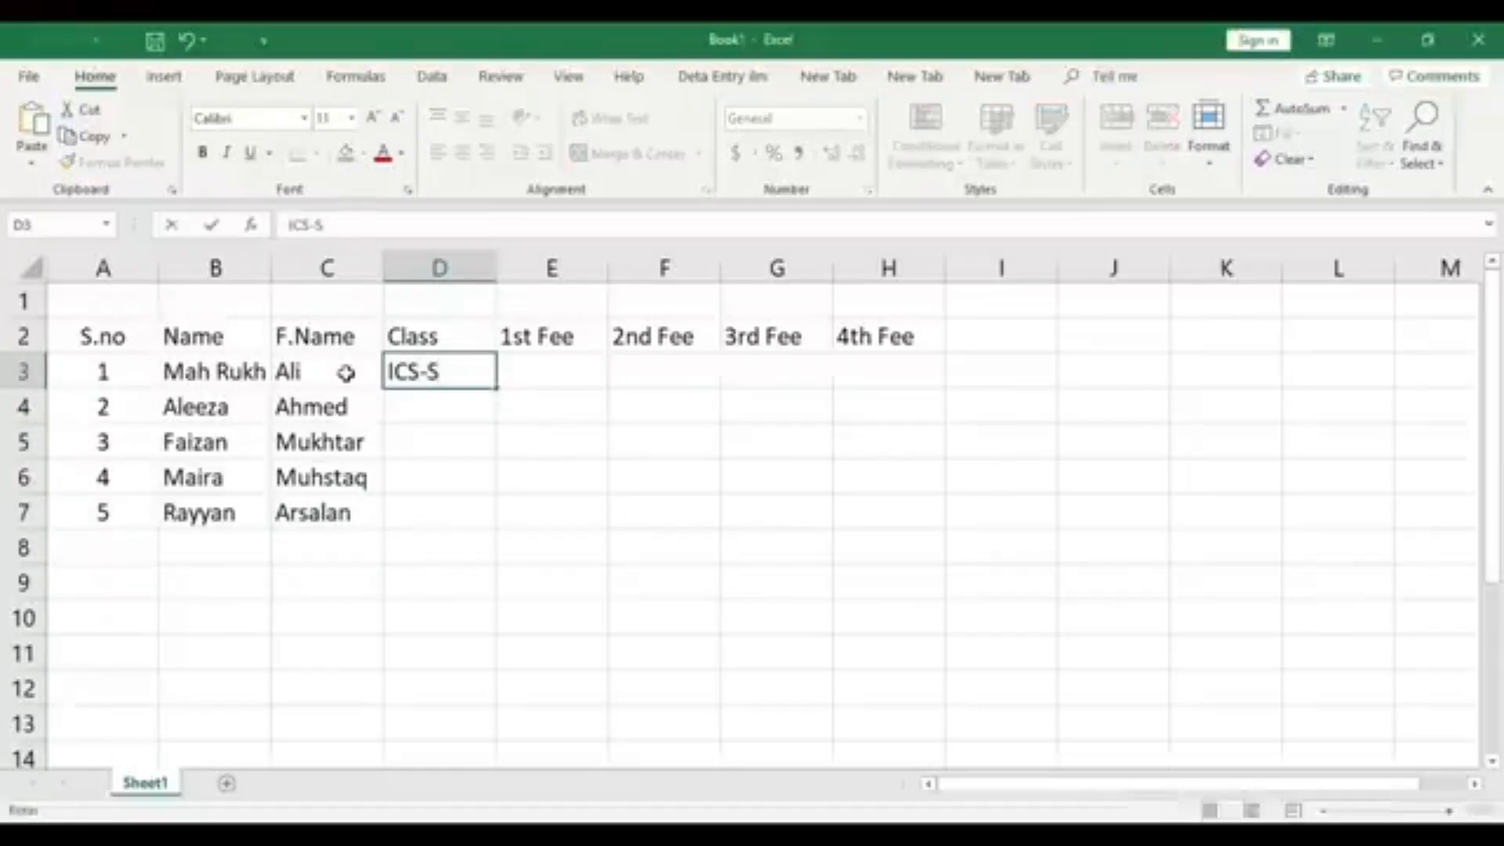
key("BackSpace")
type("1")
key("Return")
type("FA-A")
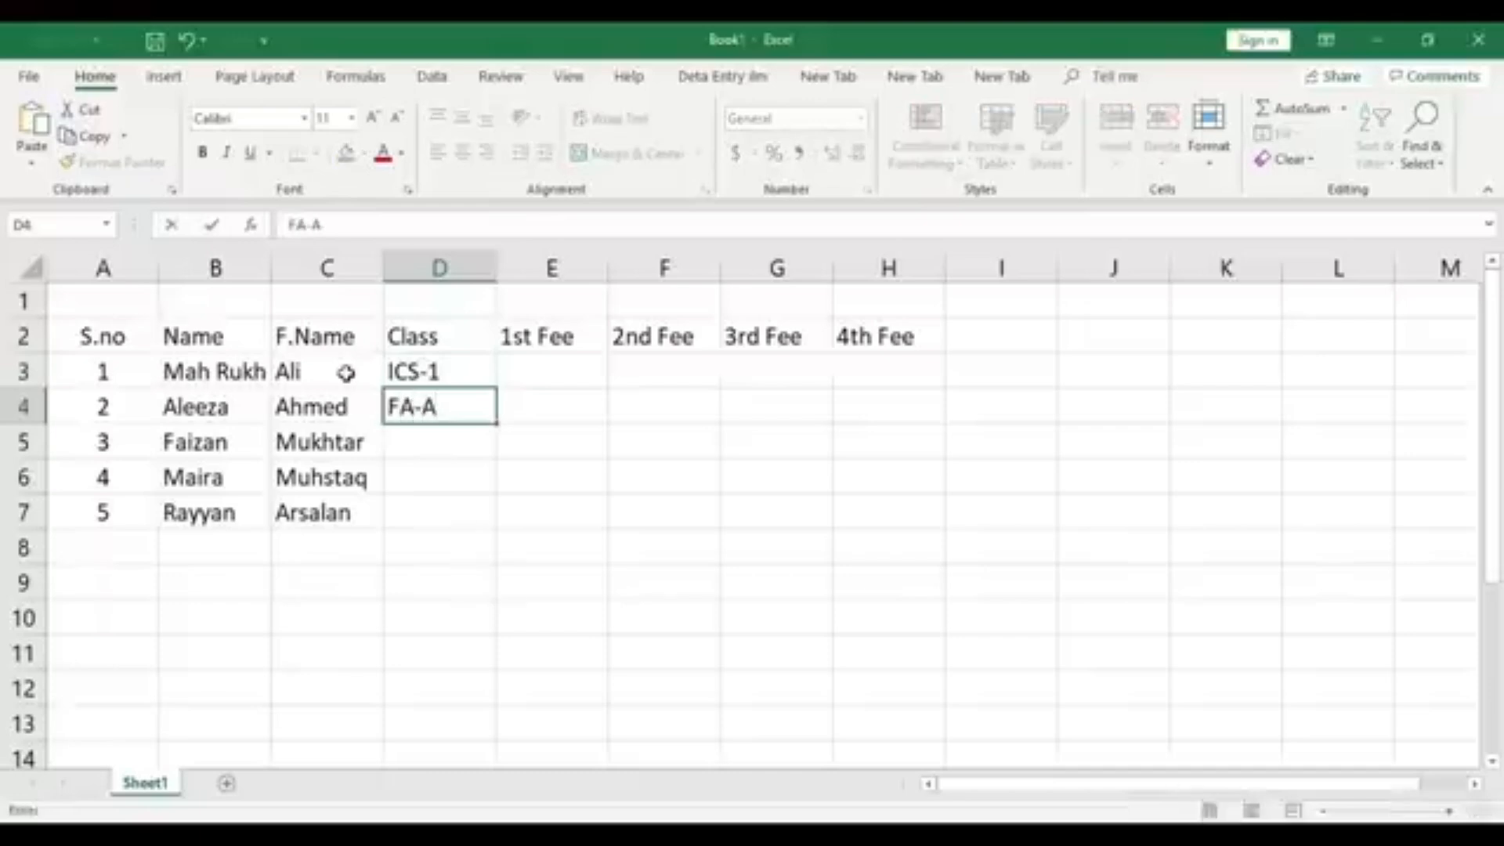
key("BackSpace")
type("1")
key("Return")
- Enter the classes Engg-1 and Med-1 for the third and fourth students in cells D5 and D6
type("EN")
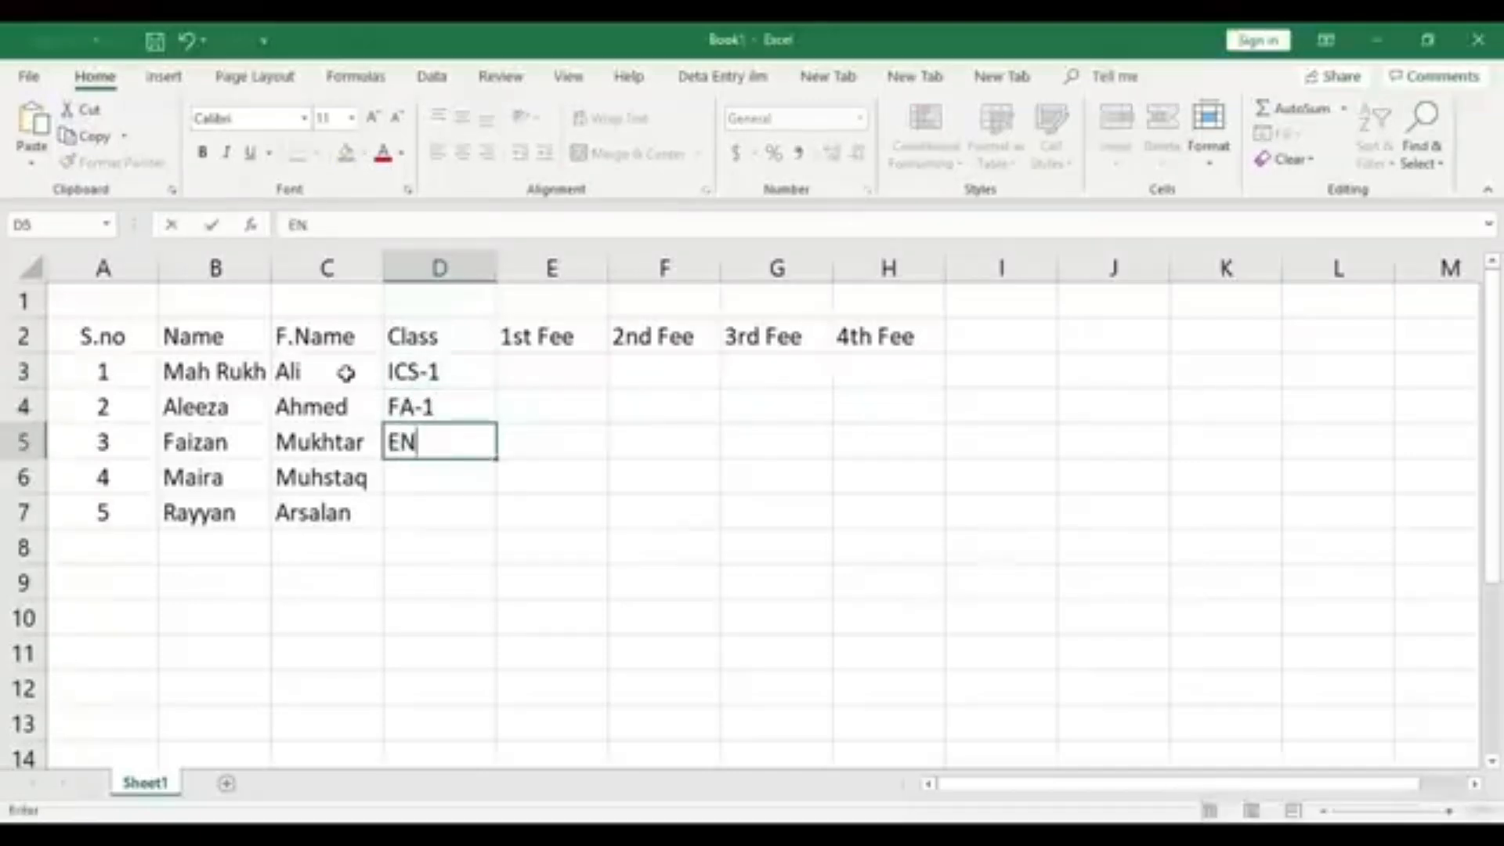
key("BackSpace")
type("ngg-1")
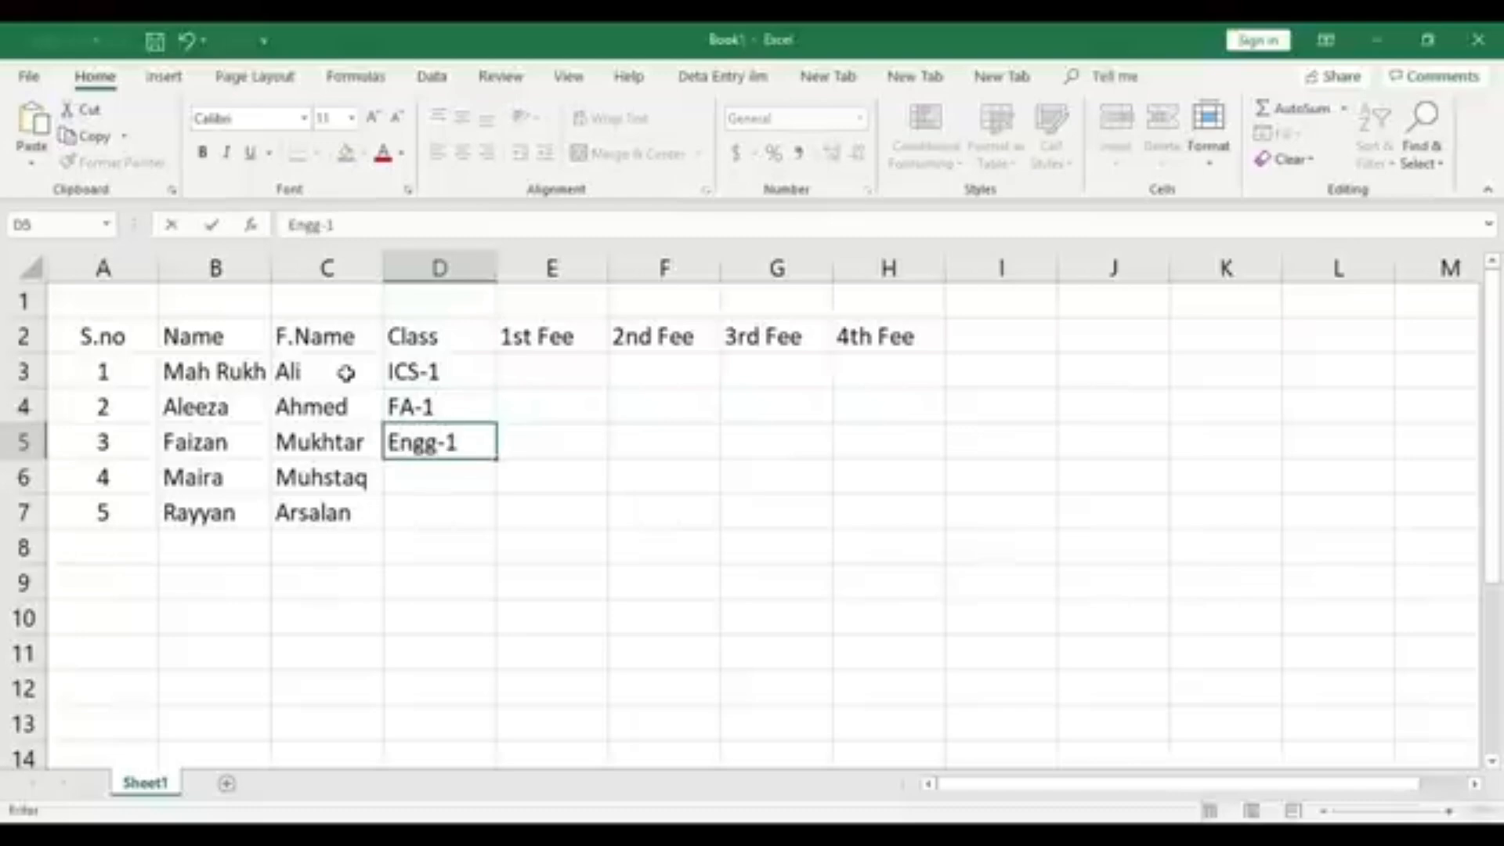
key("Return")
type("Med")
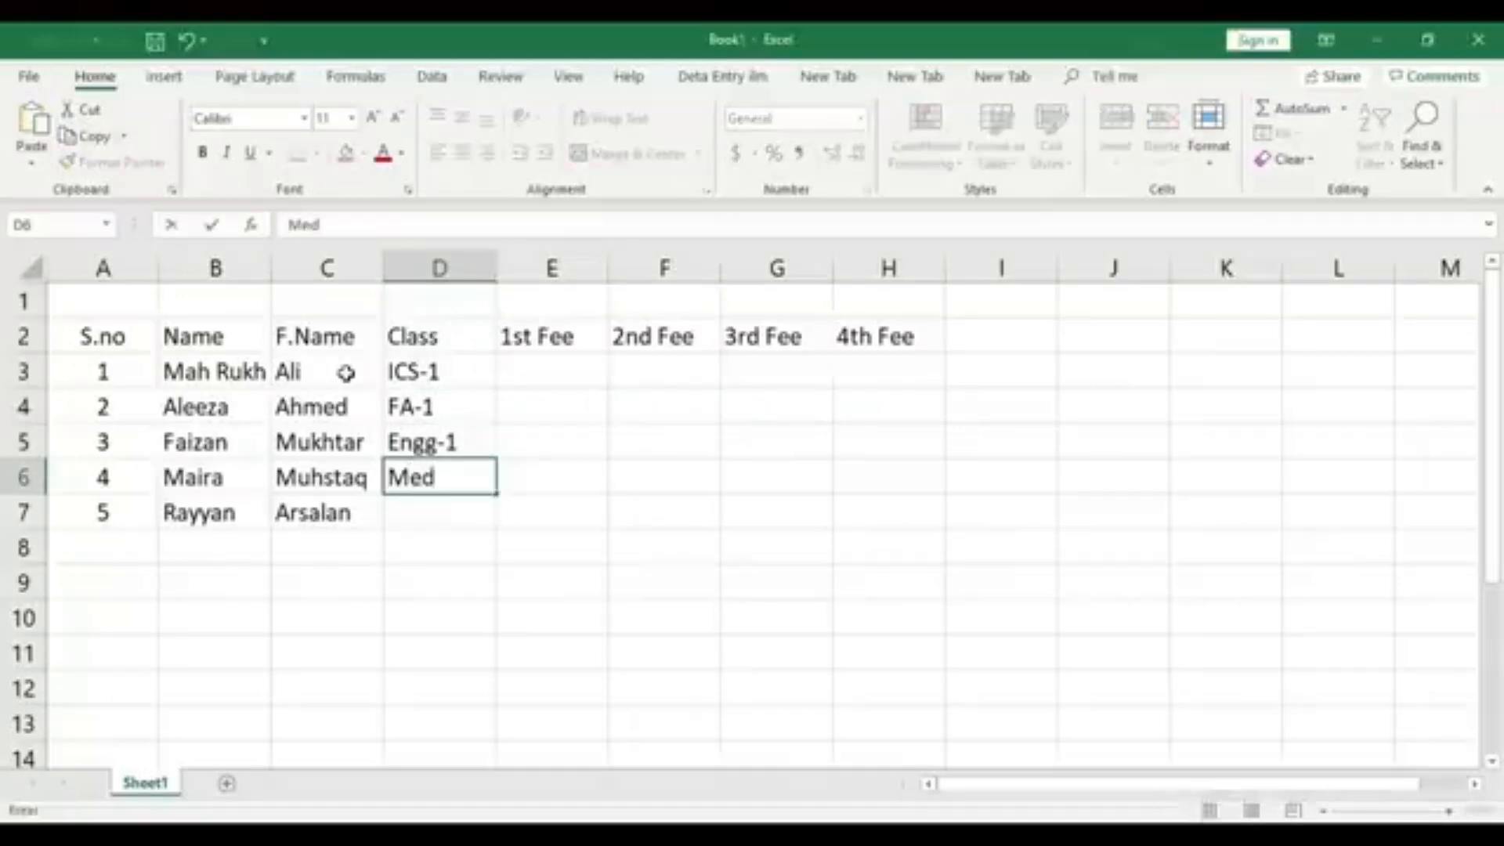
type("-1")
key("Return")
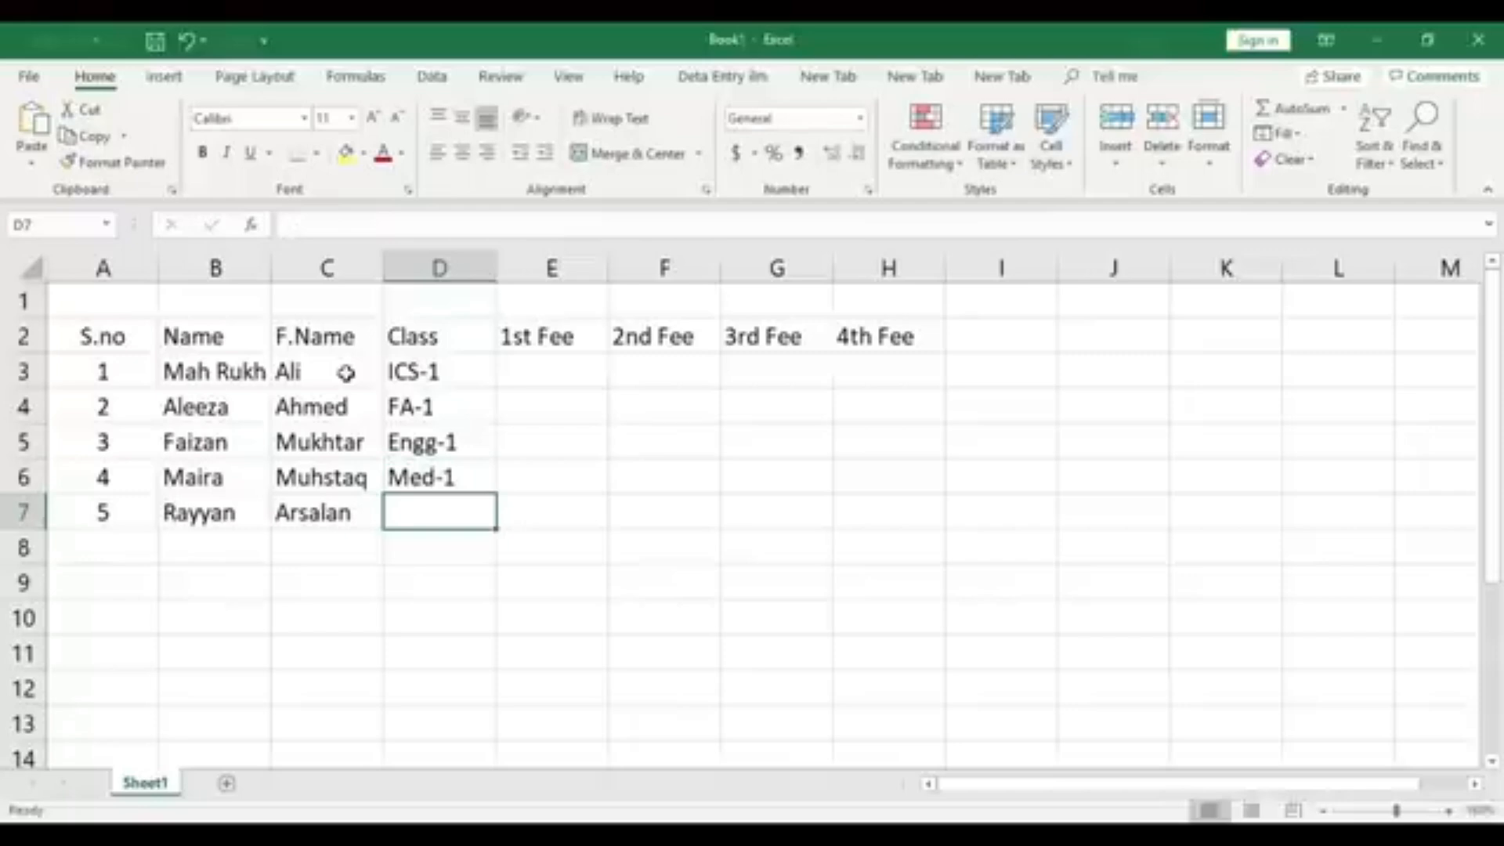
- Enter the class ICom-1, with a capital C, for the fifth student in cell D7
type("I")
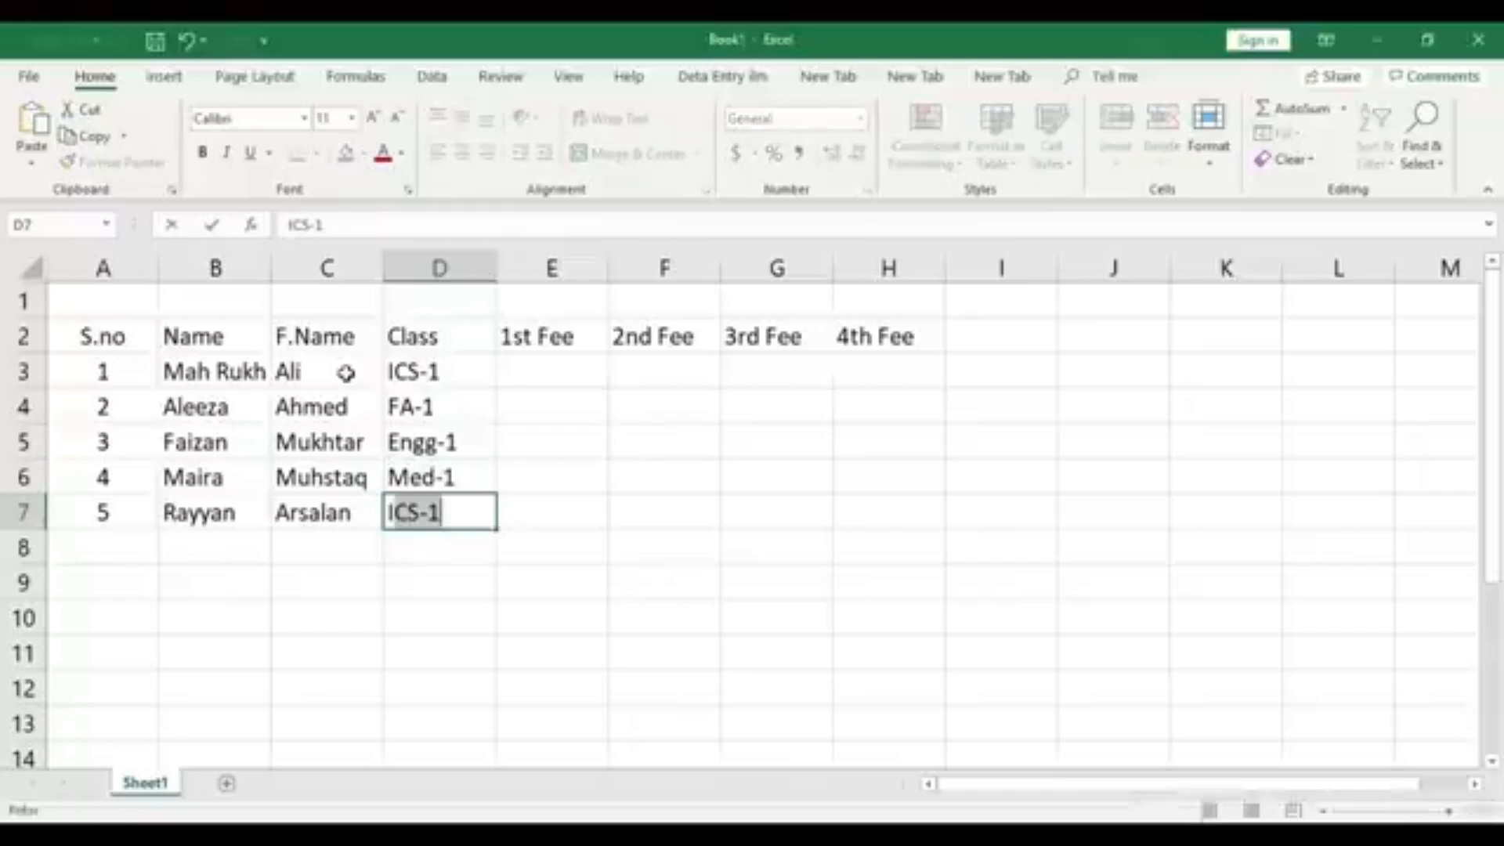
type("o")
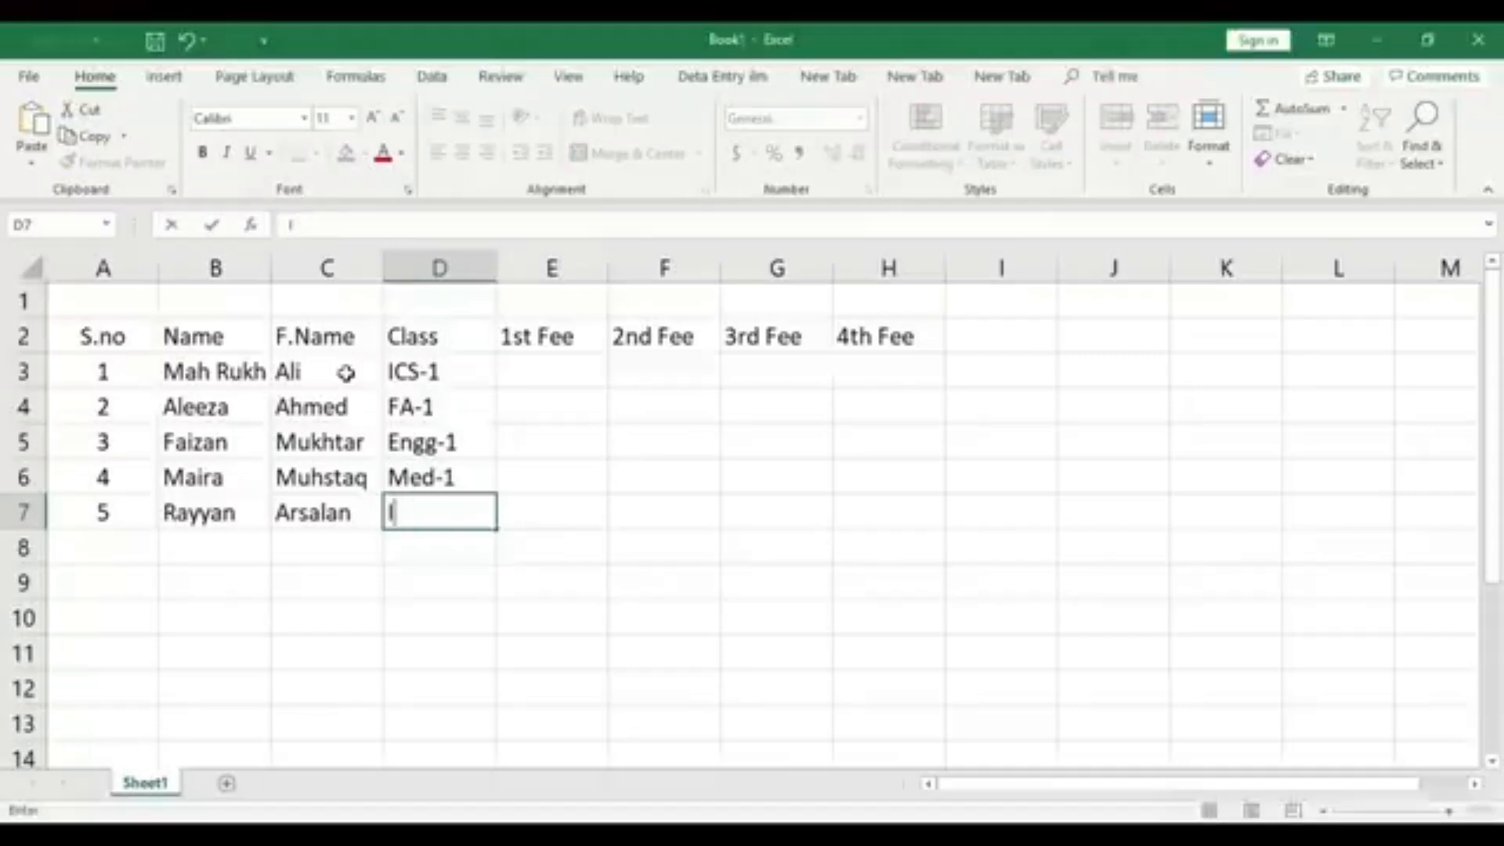
type("Com")
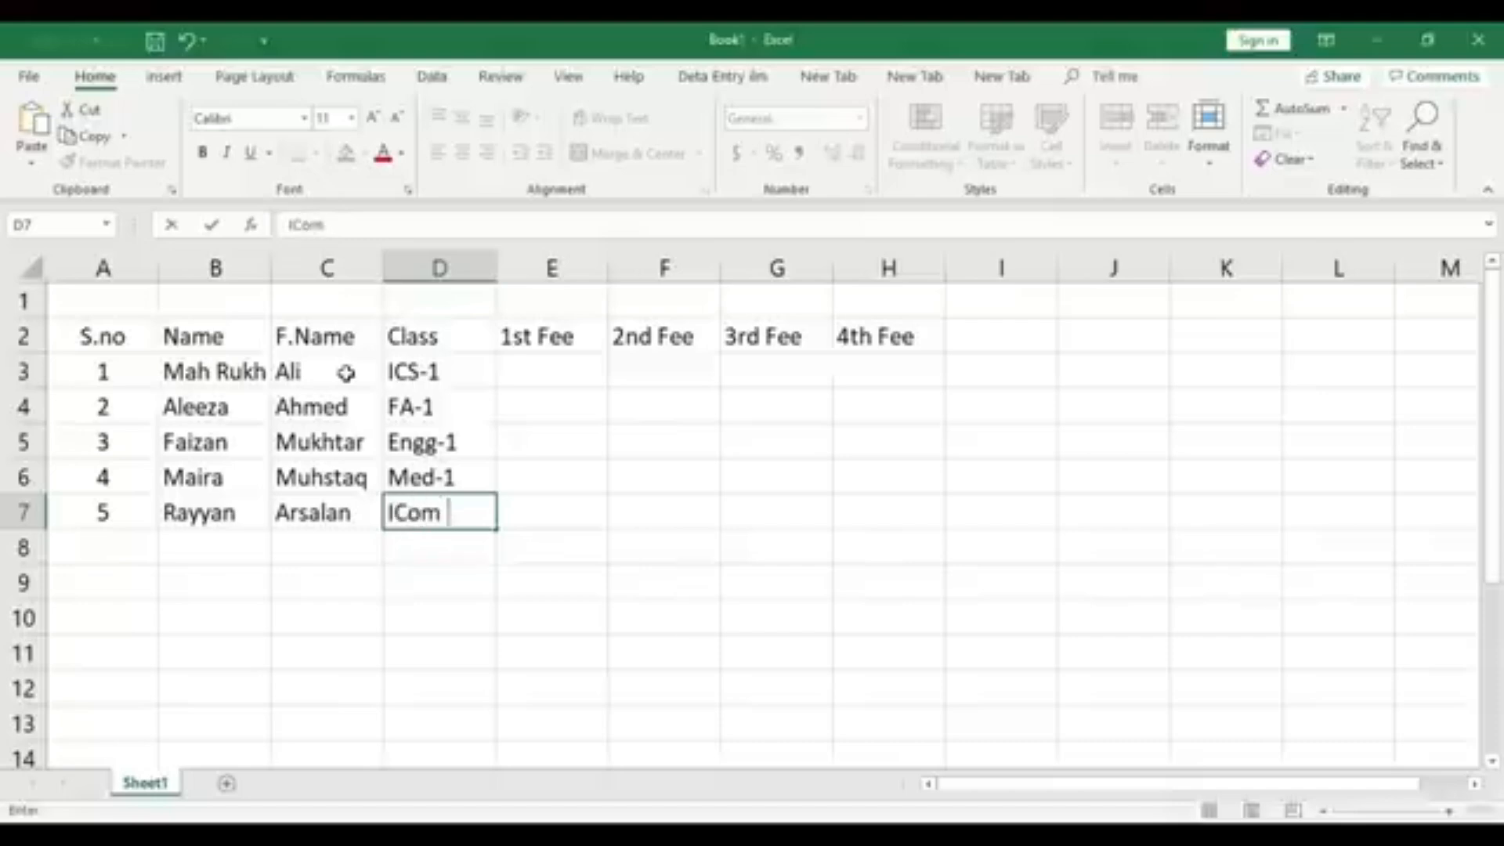
type("-1")
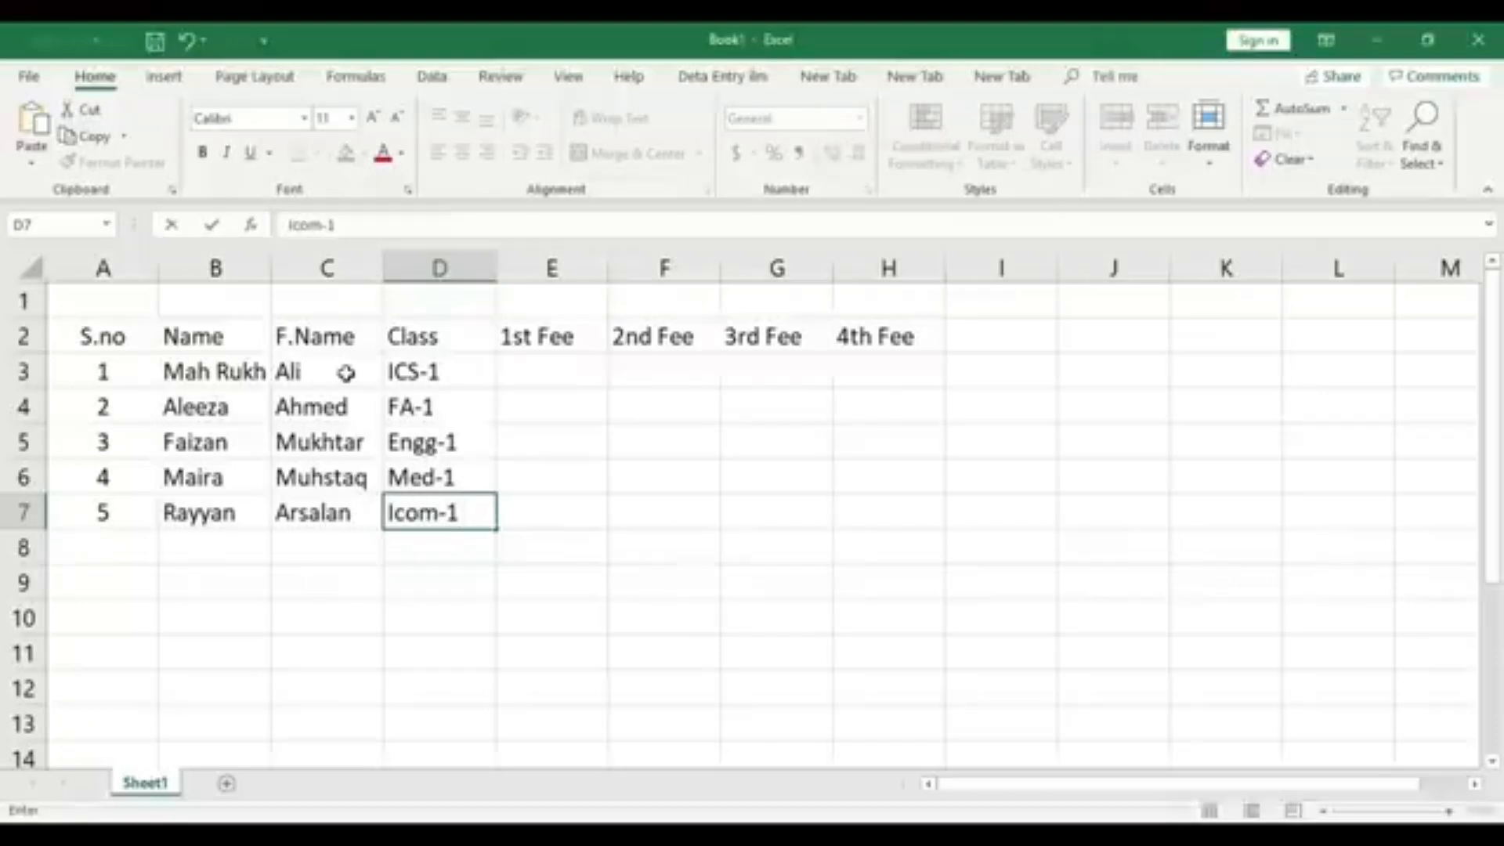
left_click(443, 580)
left_click(409, 525)
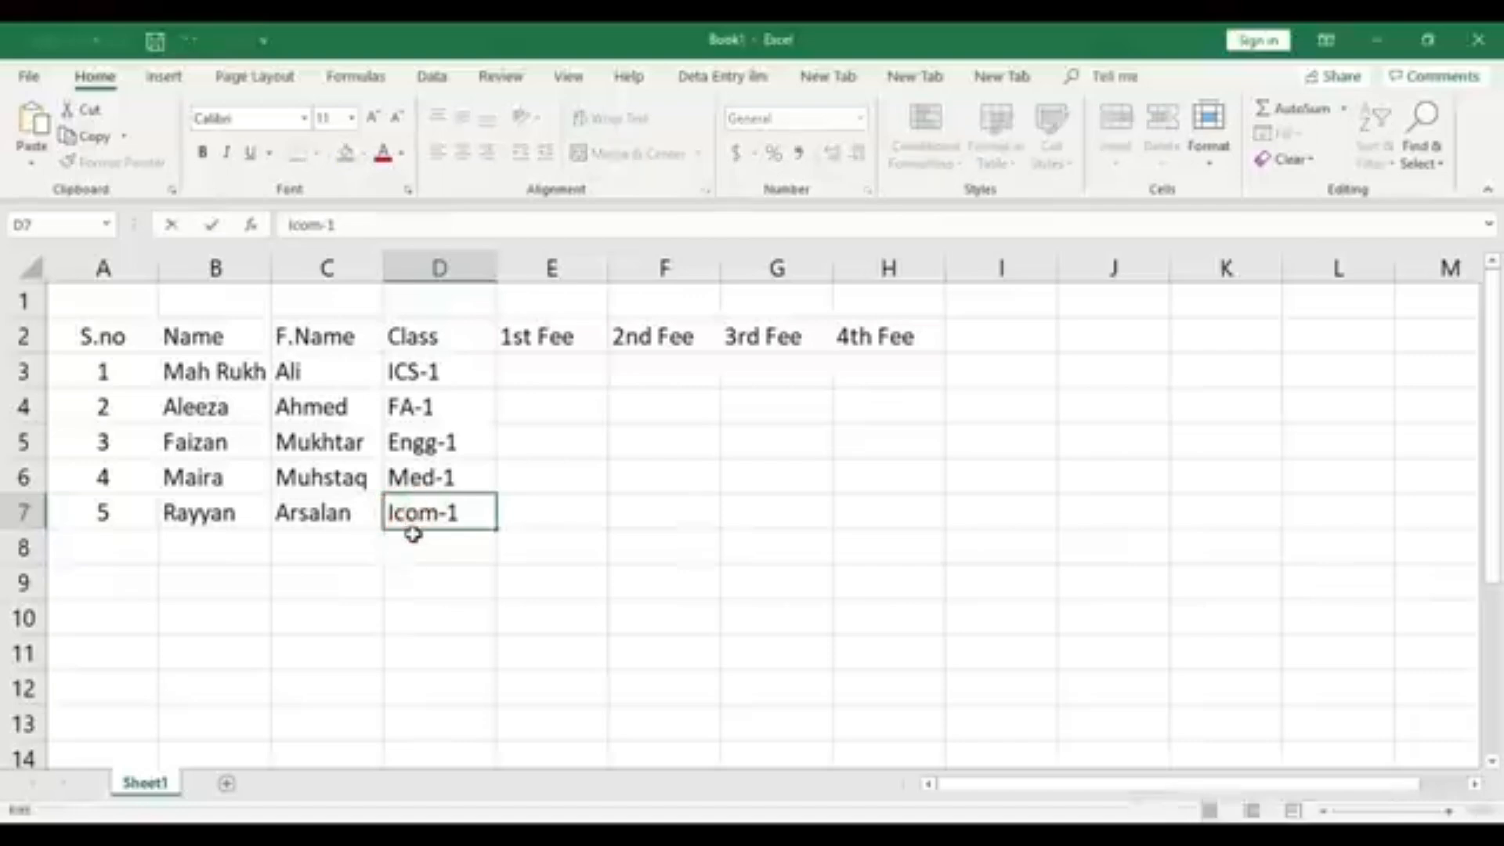
key("BackSpace")
type("C")
left_click(431, 567)
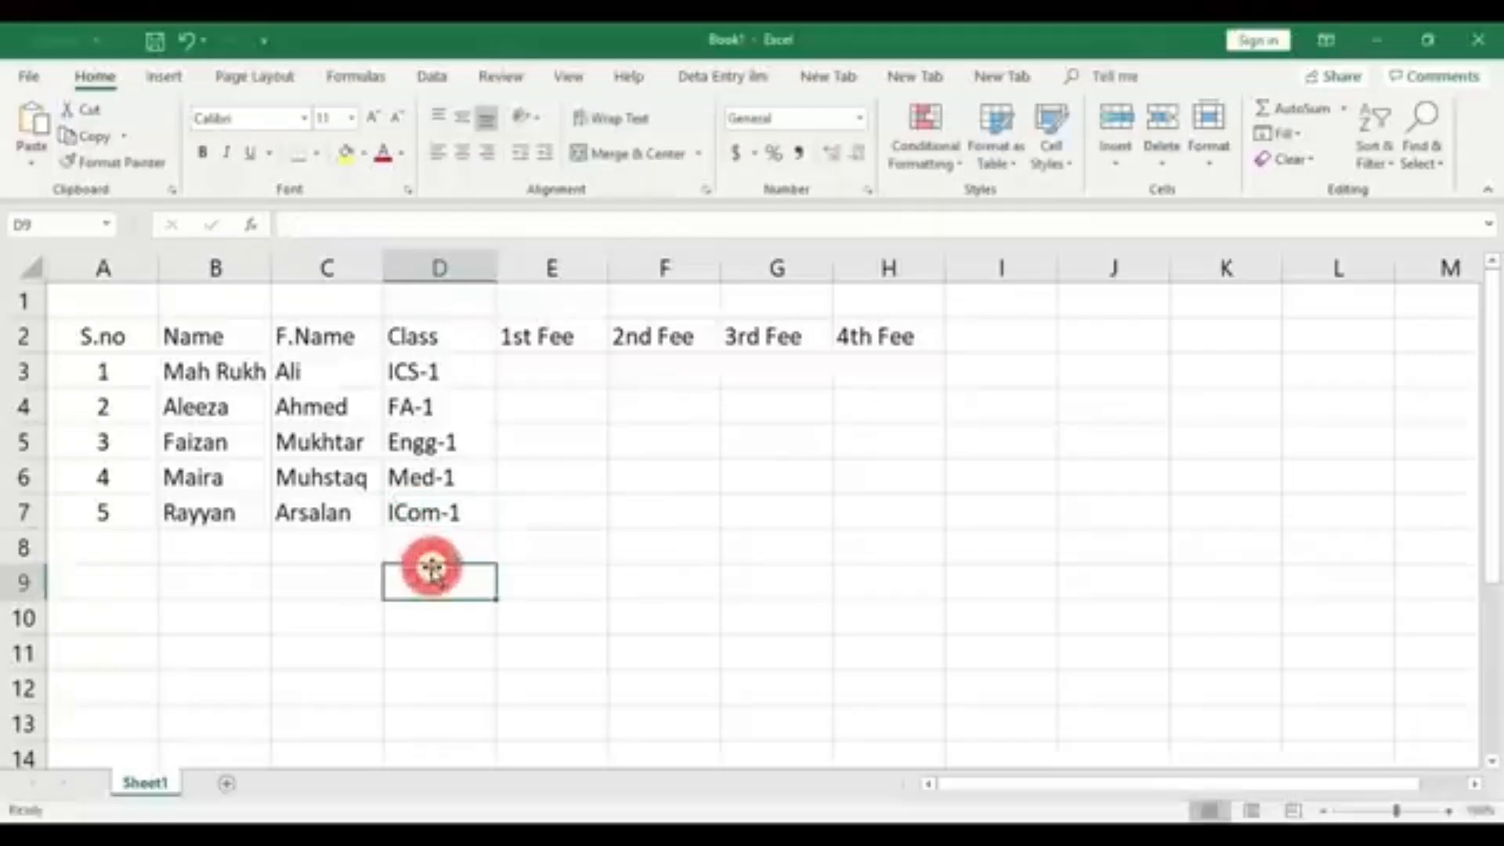
- Narrow column E to fit its 1st Fee heading and enter Jan above it in cell E1
left_click(437, 514)
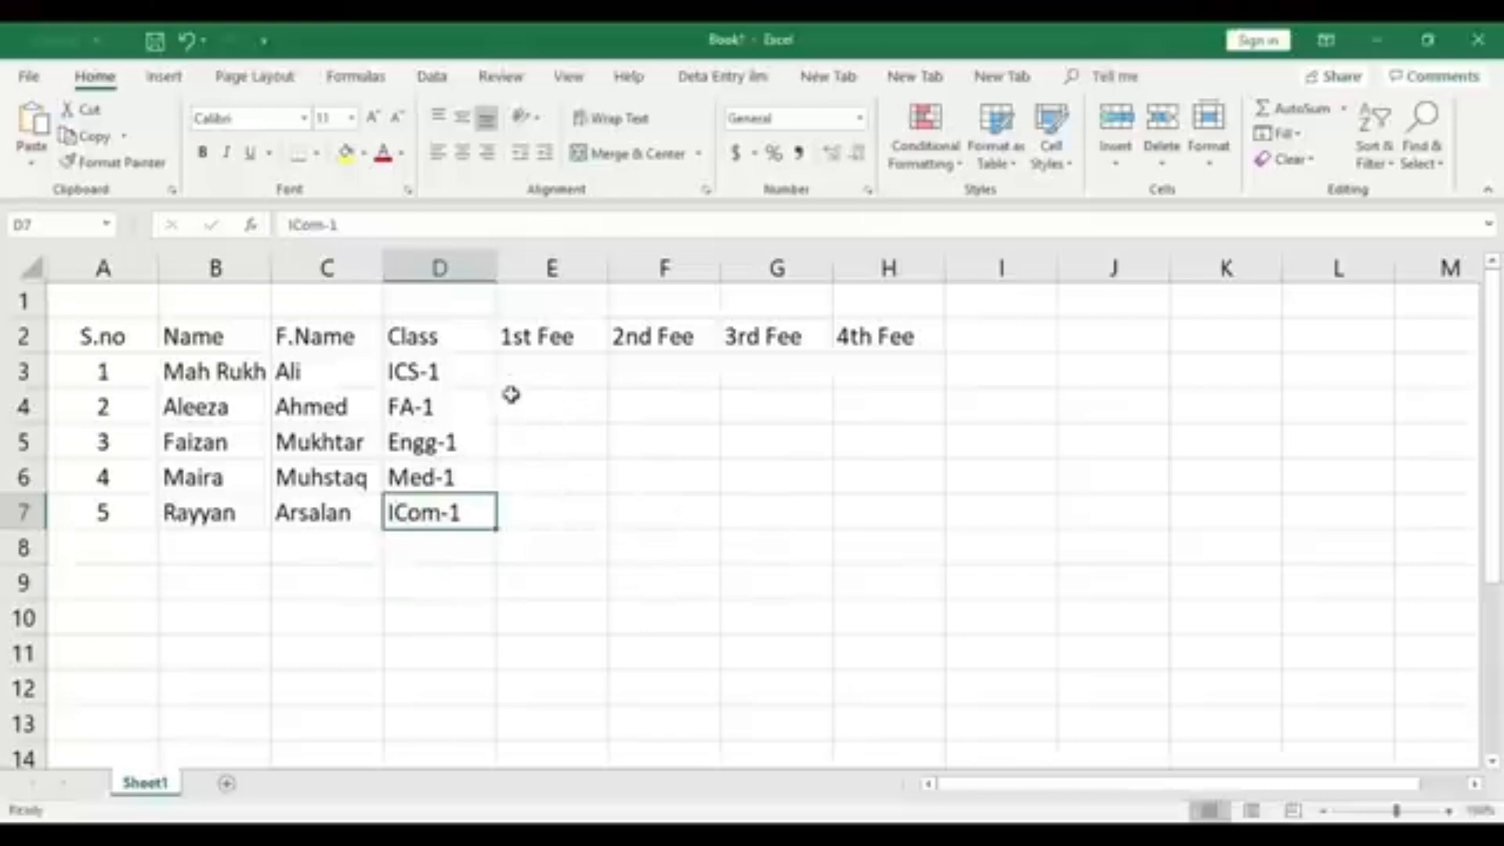
left_click_drag(609, 268, 589, 268)
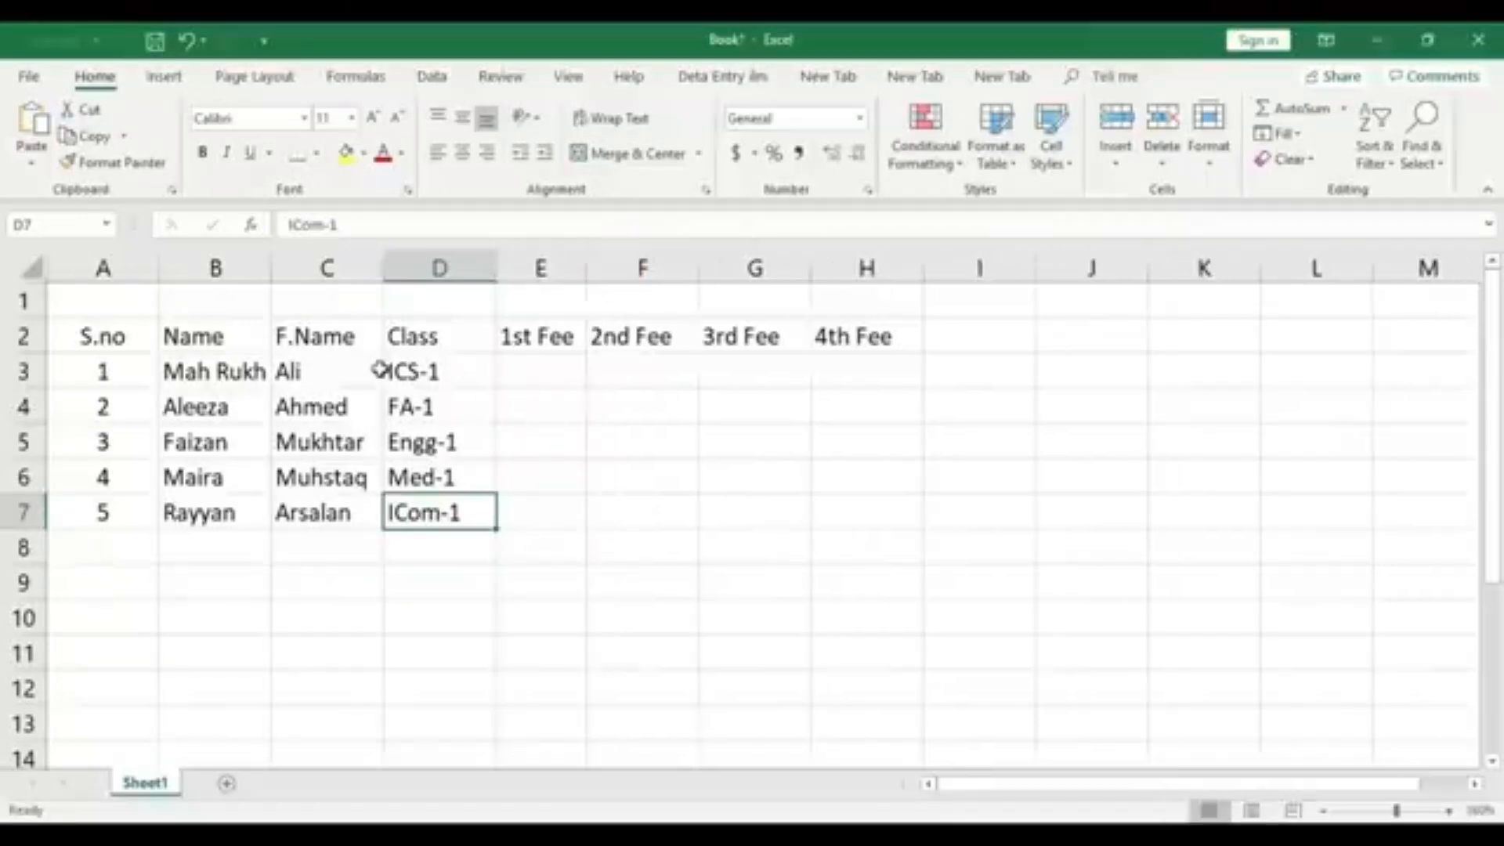
left_click(544, 297)
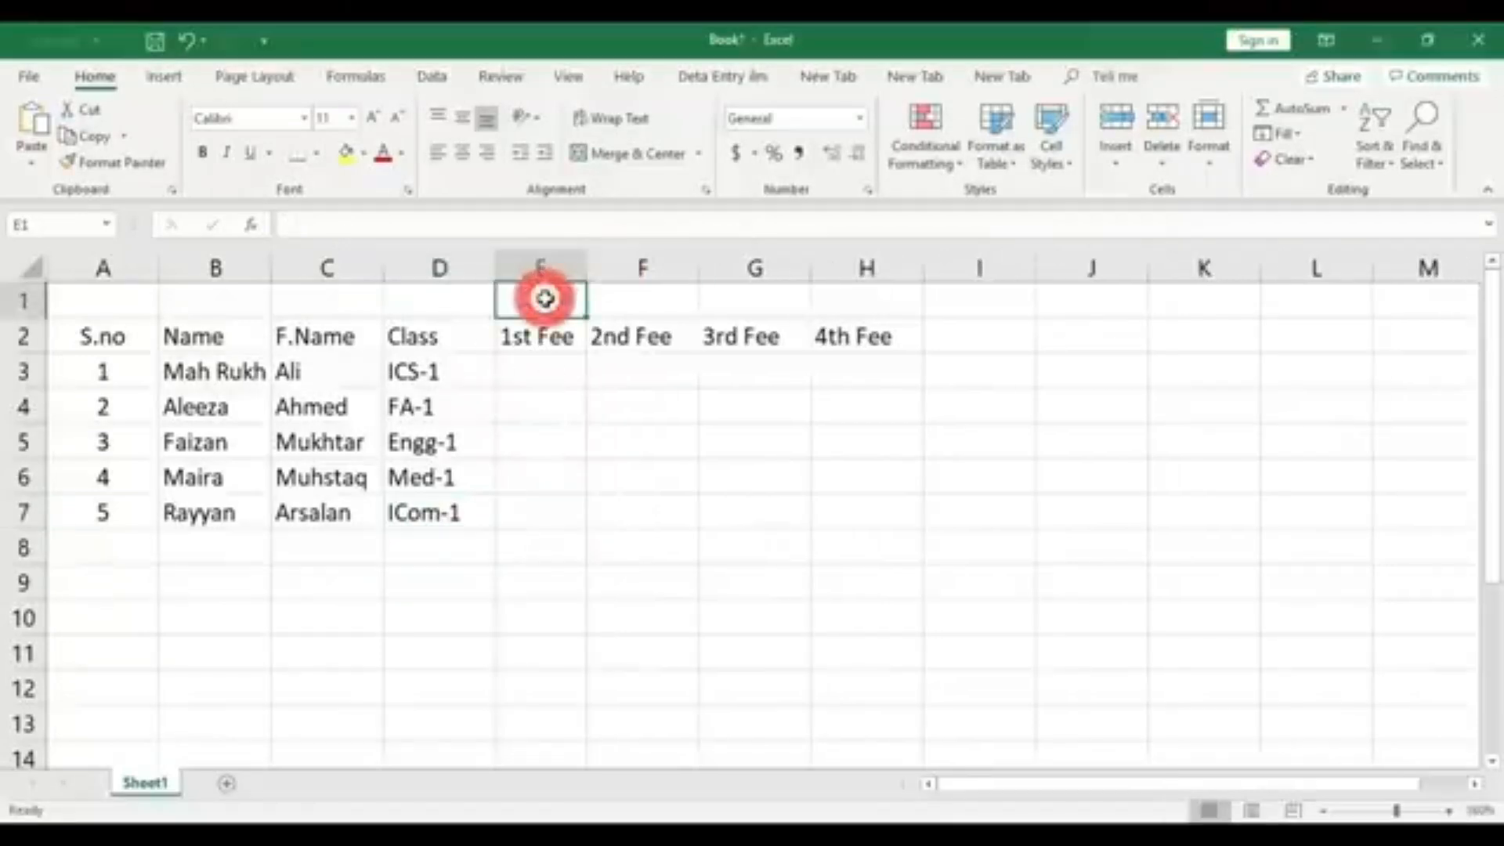
type("Jan")
key("Tab")
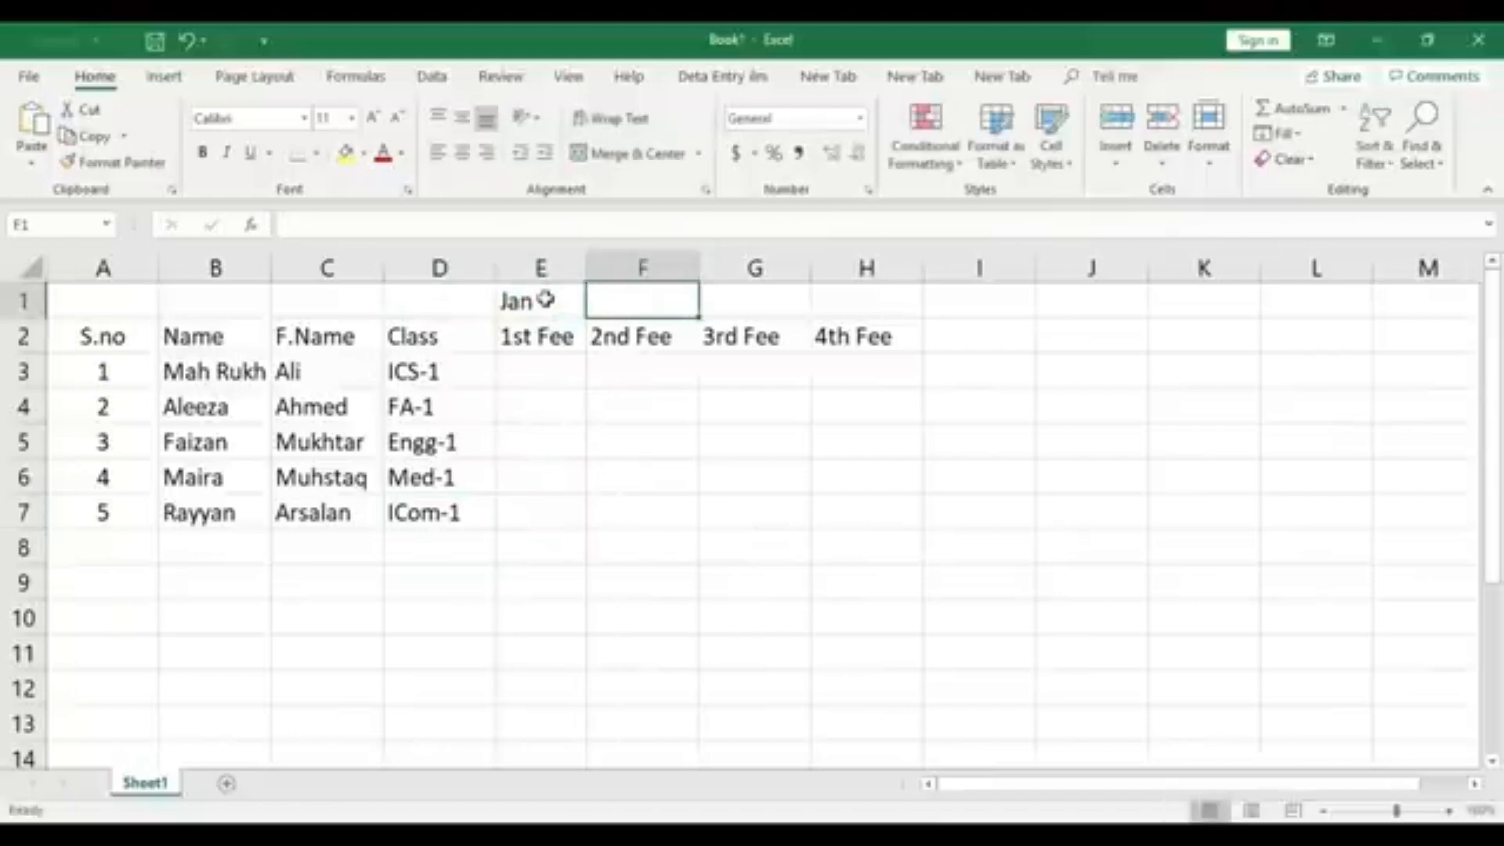
- Enter Feb, March and April in cells F1 to H1 and centre the month labels in E1:H1
type("Feb")
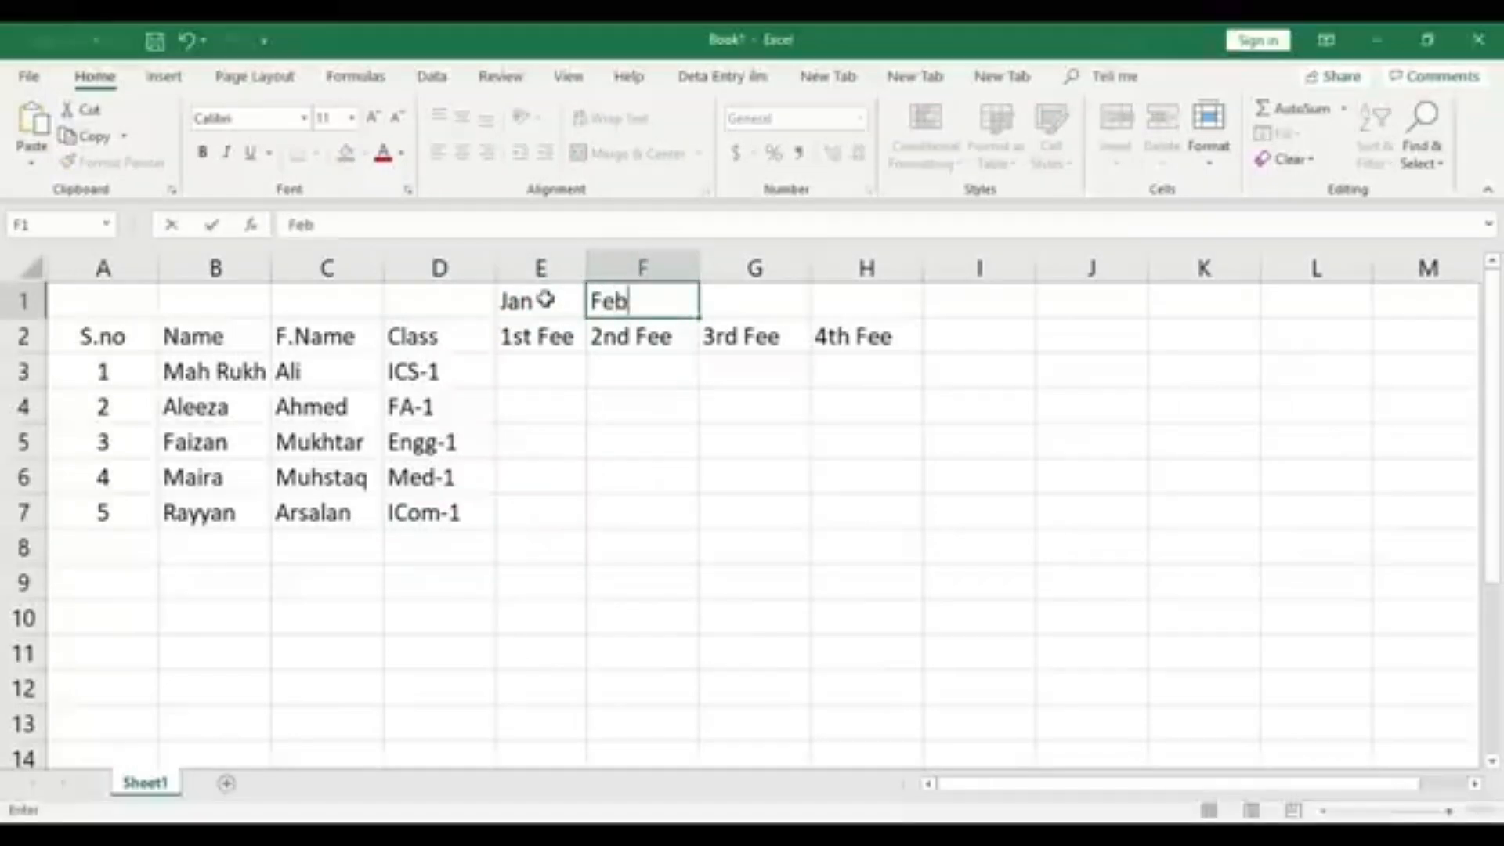
key("Tab")
type("March")
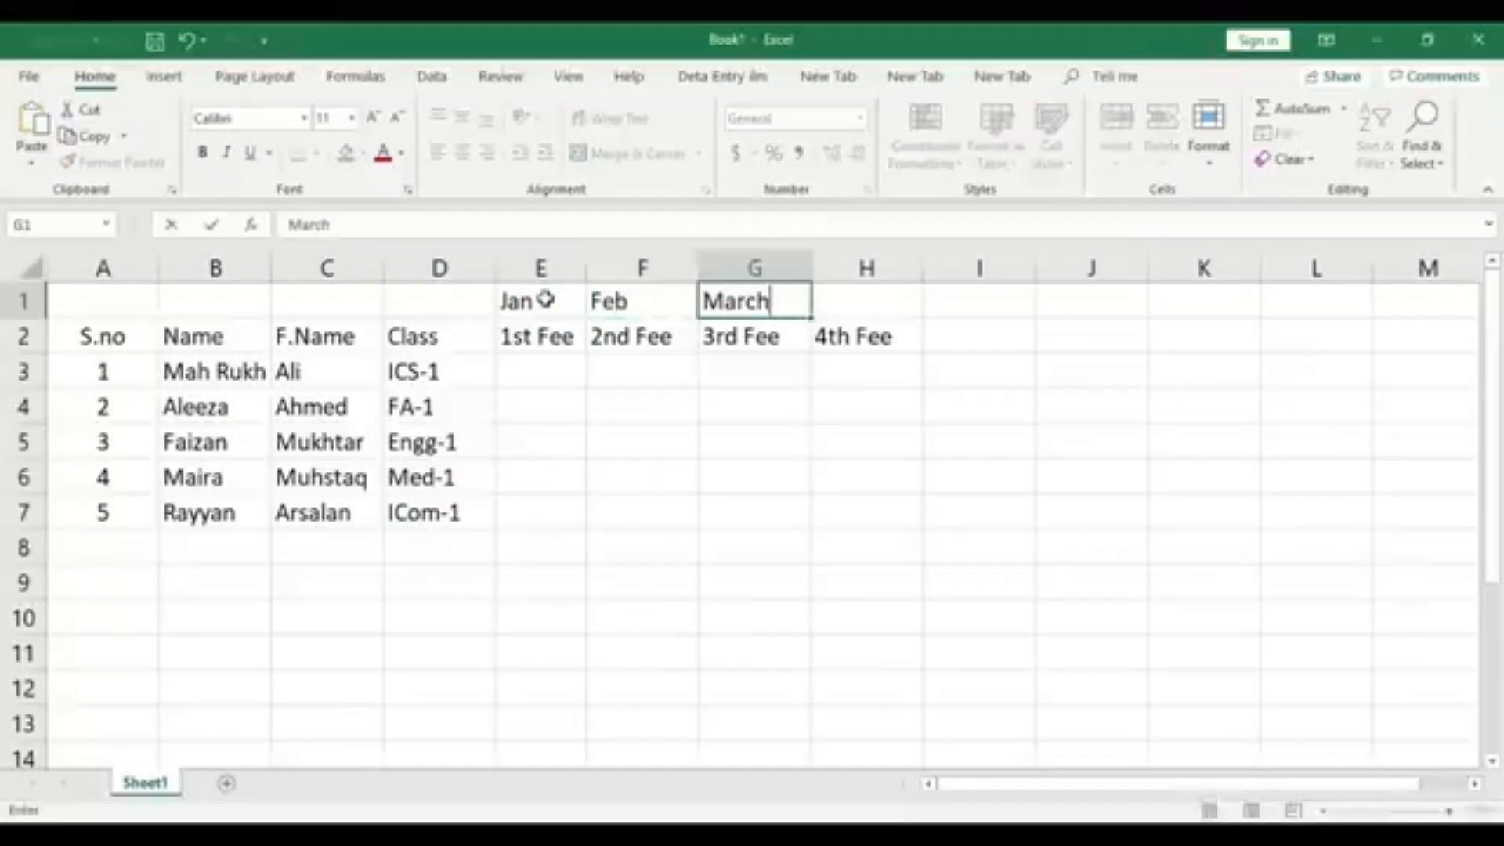
key("Tab")
type("Ap")
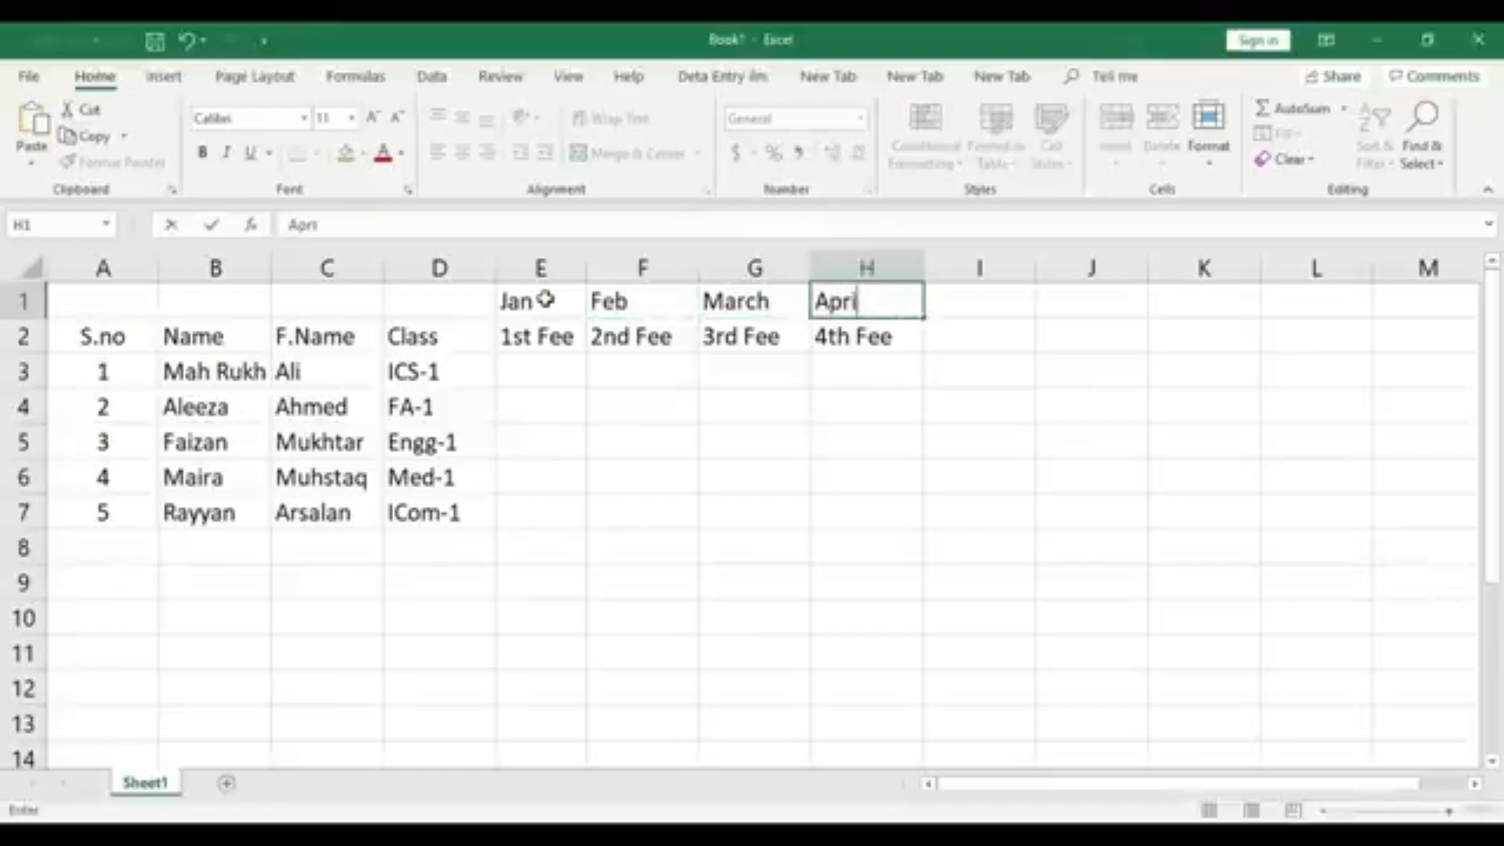
type("ril")
left_click(611, 467)
left_click_drag(547, 298, 857, 301)
left_click(462, 152)
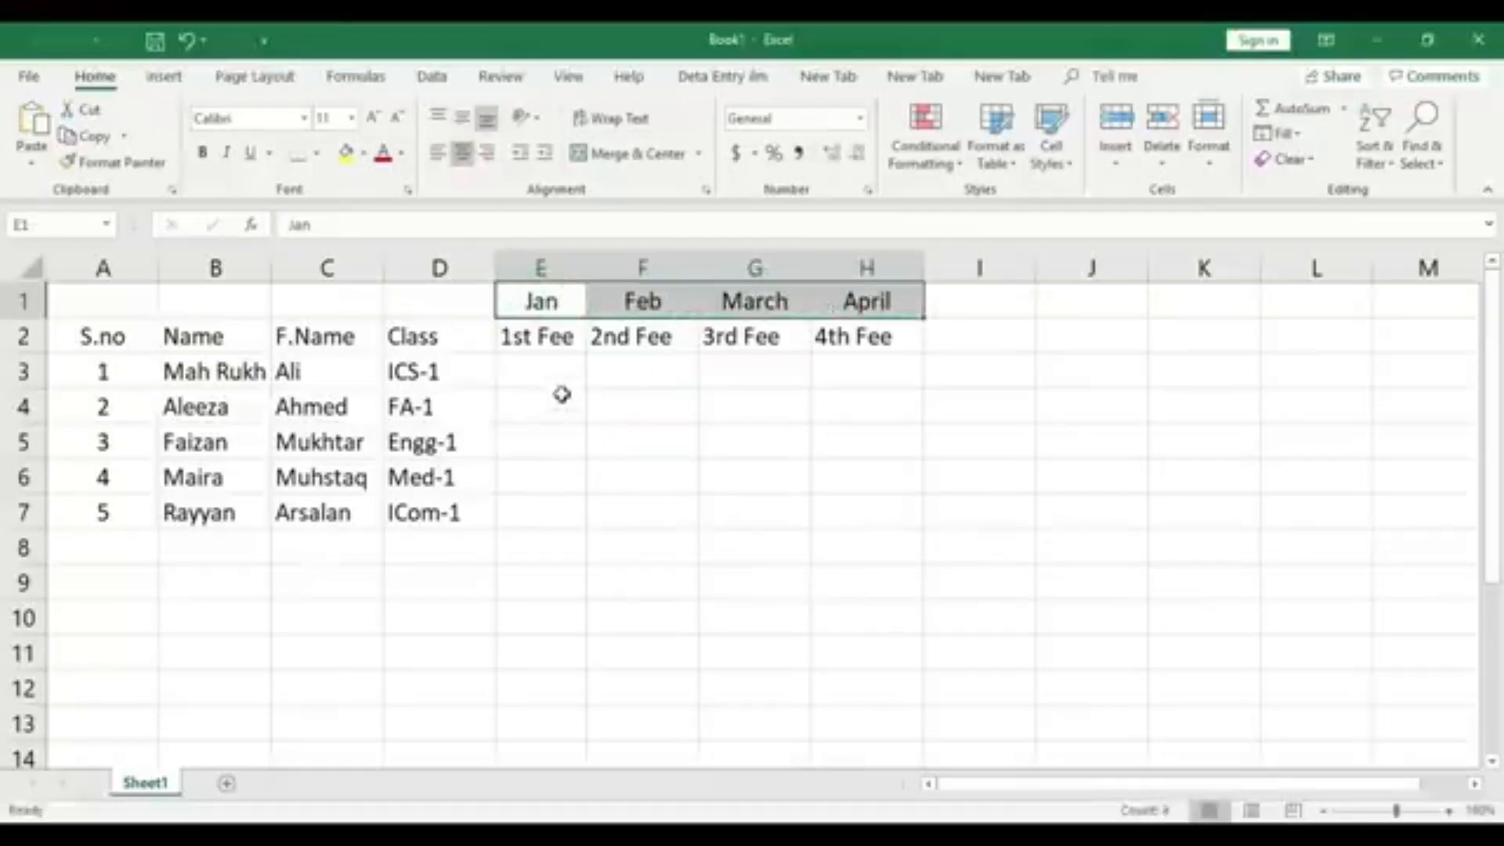
- Enter the first student's four fees 1000, 2000, 3000 and 2500 in cells E3 to H3
left_click(554, 371)
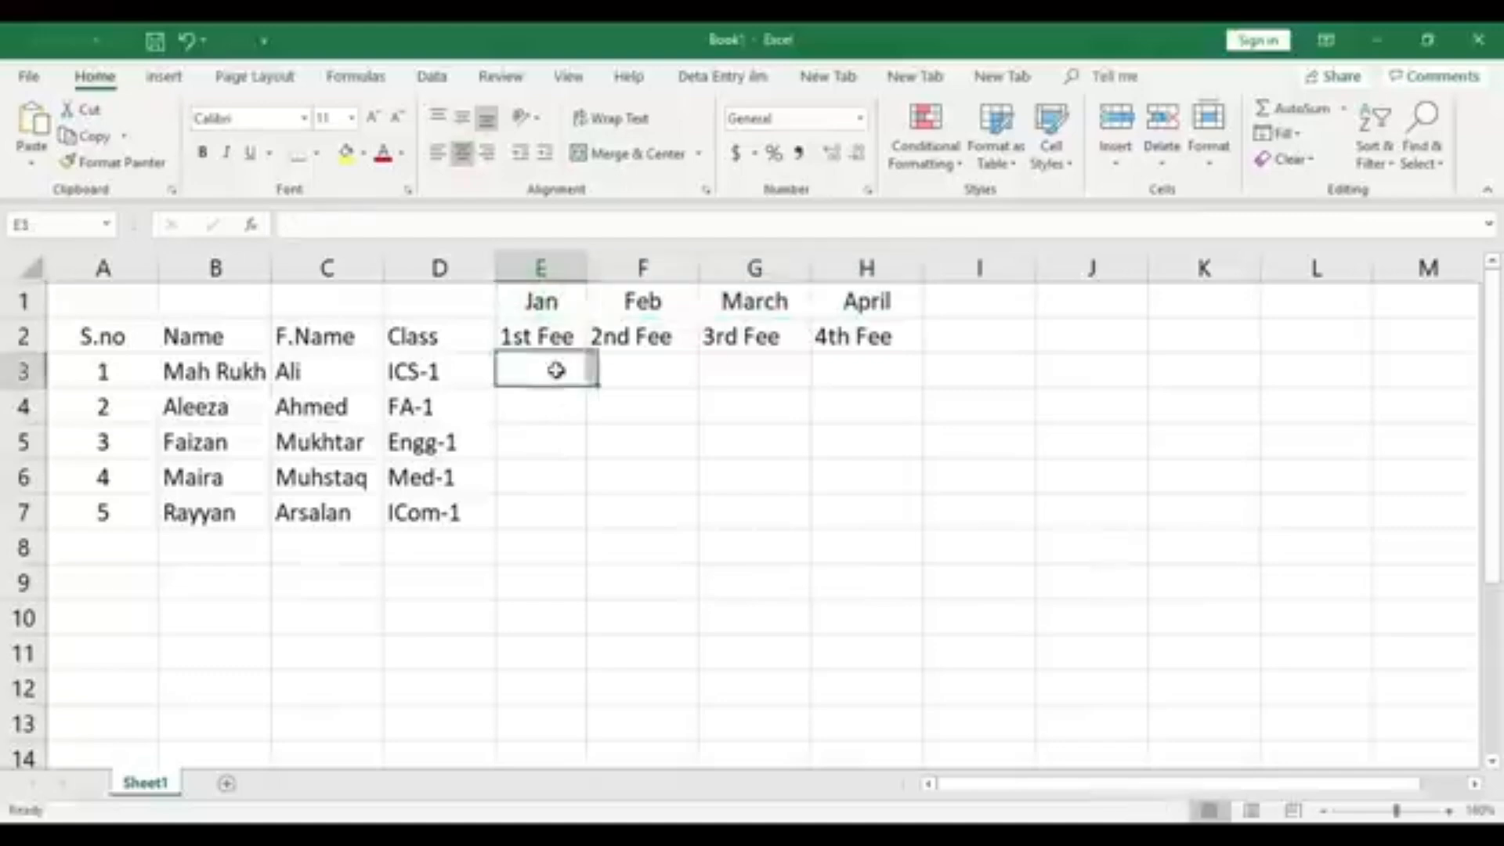
type("1000")
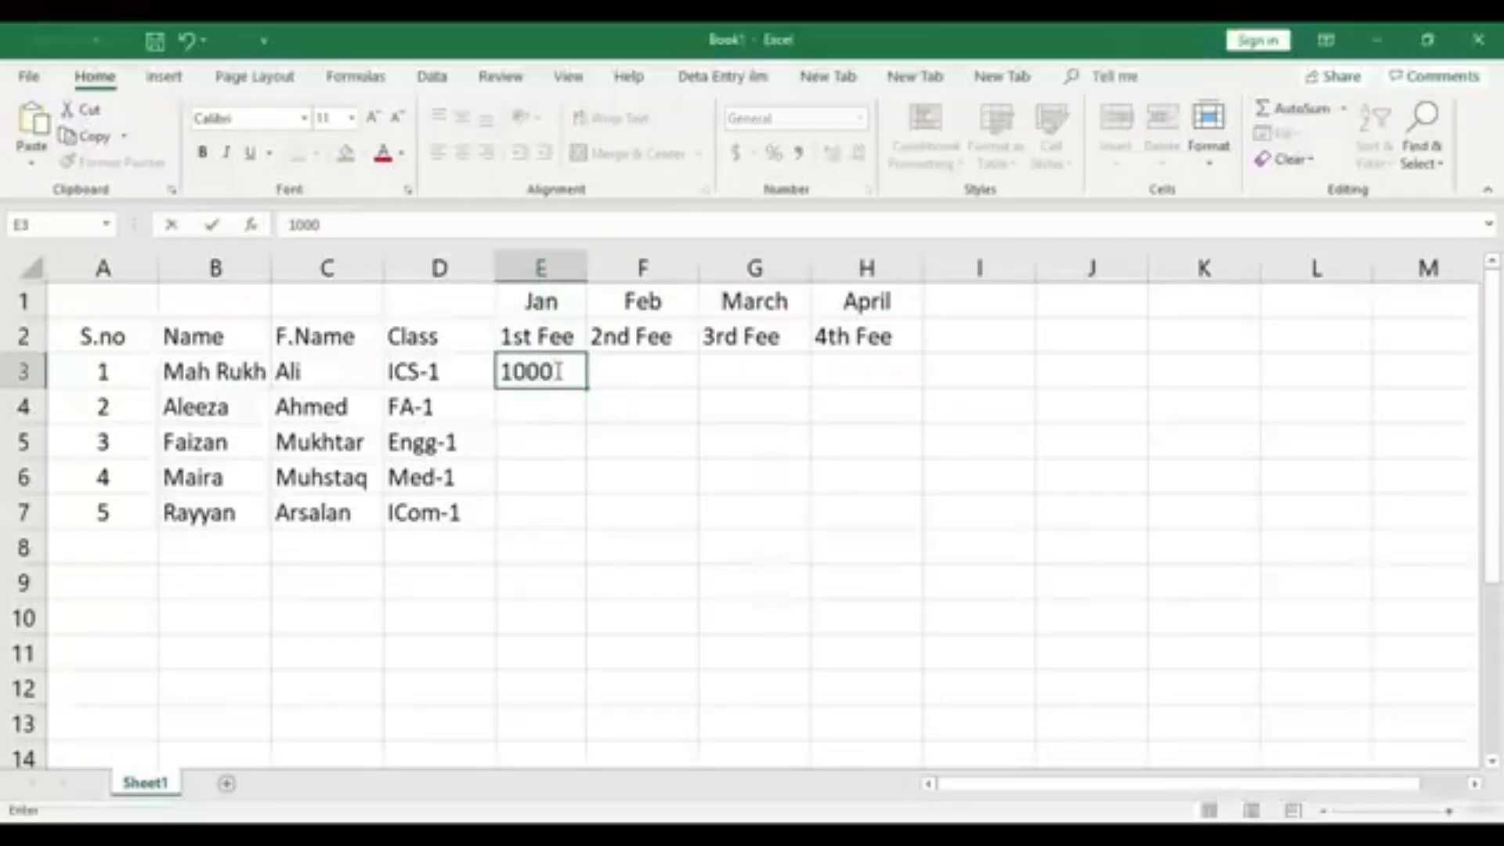
key("Tab")
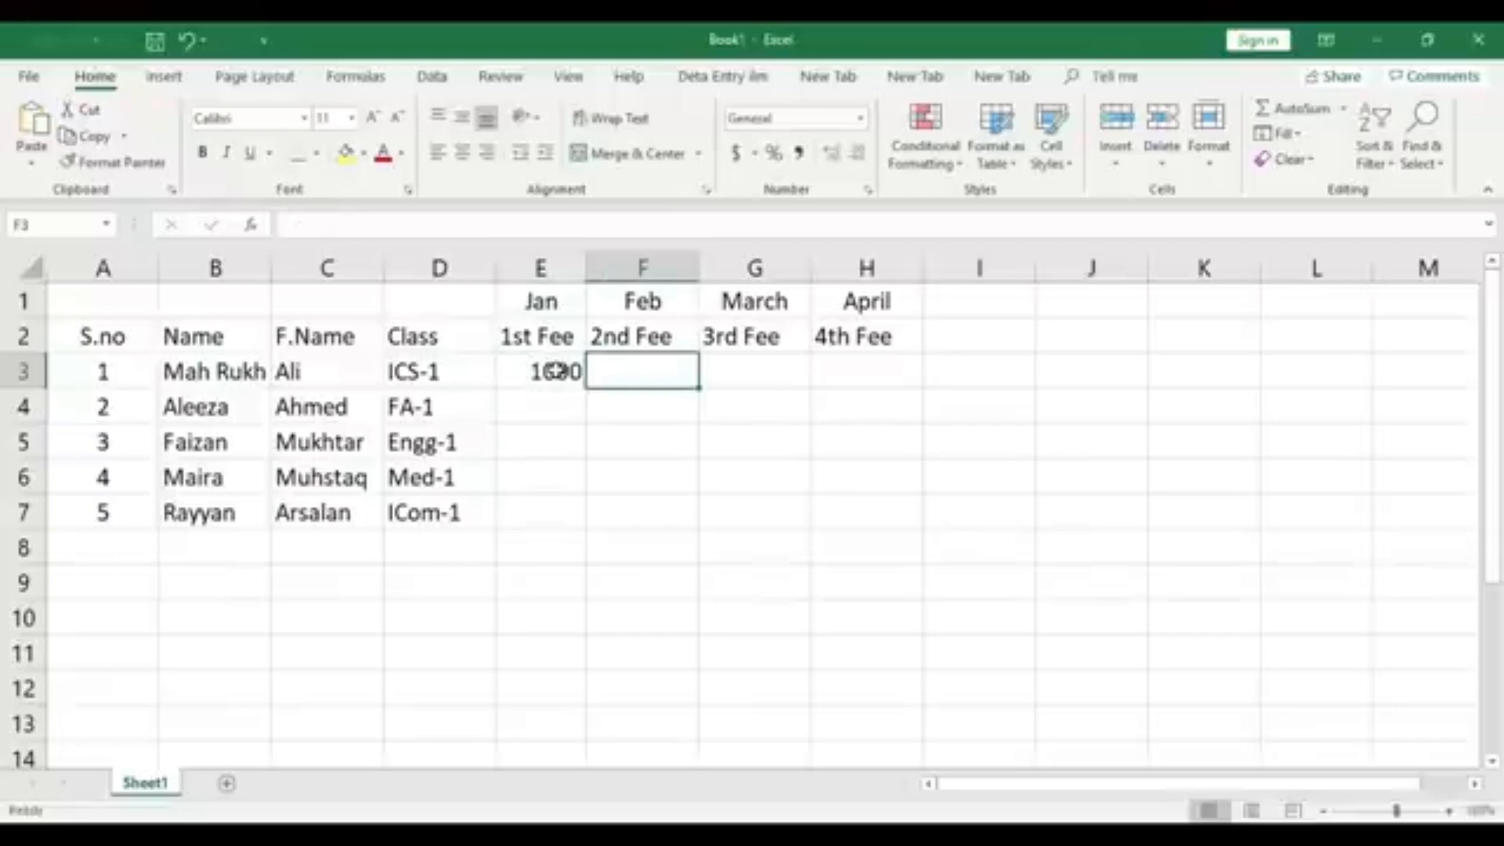
type("2000")
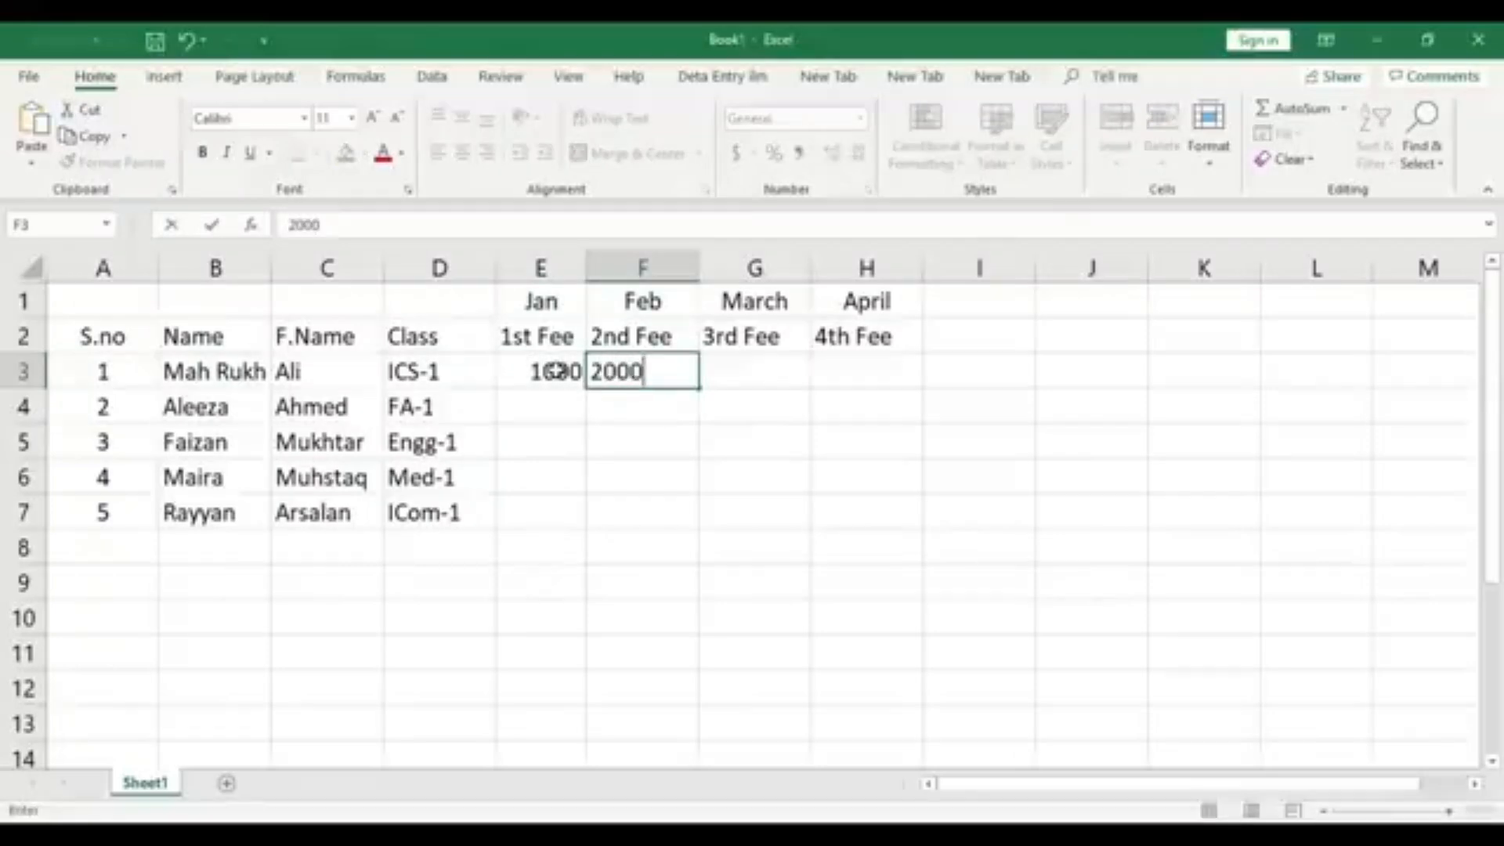
key("Tab")
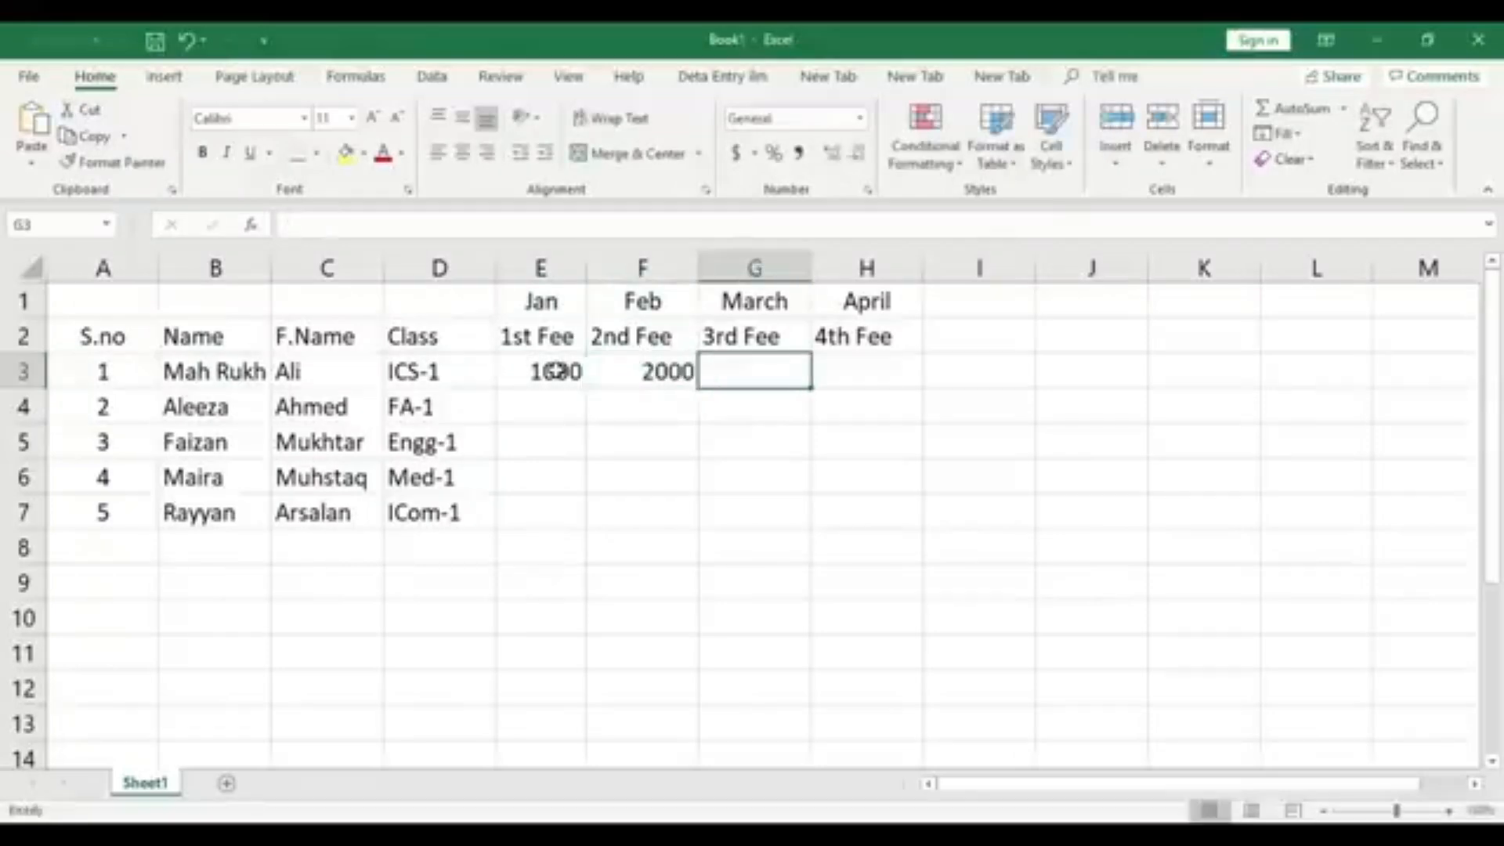
type("3000")
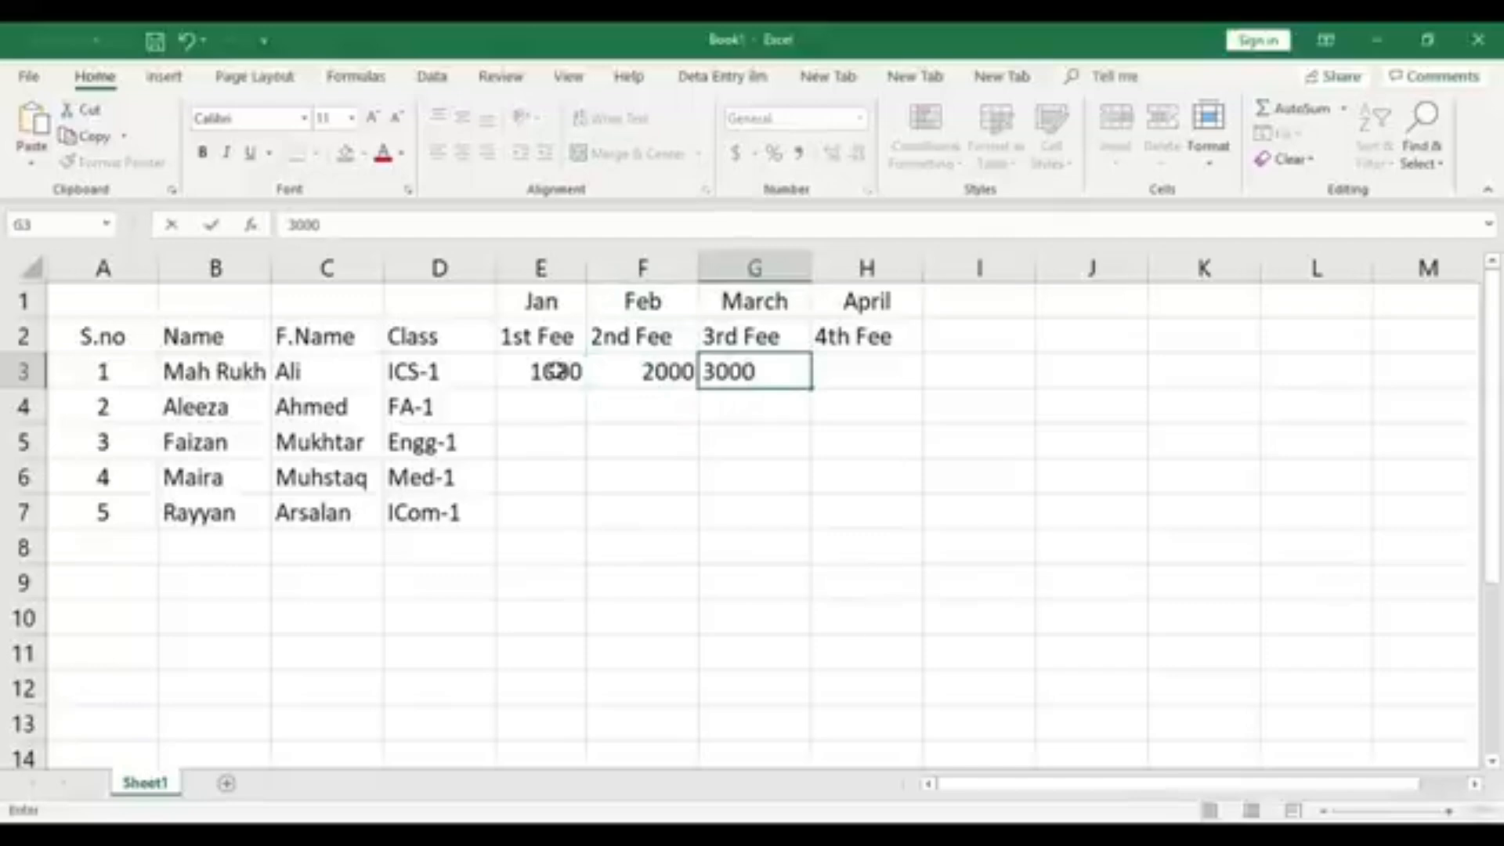
key("Tab")
type("2500")
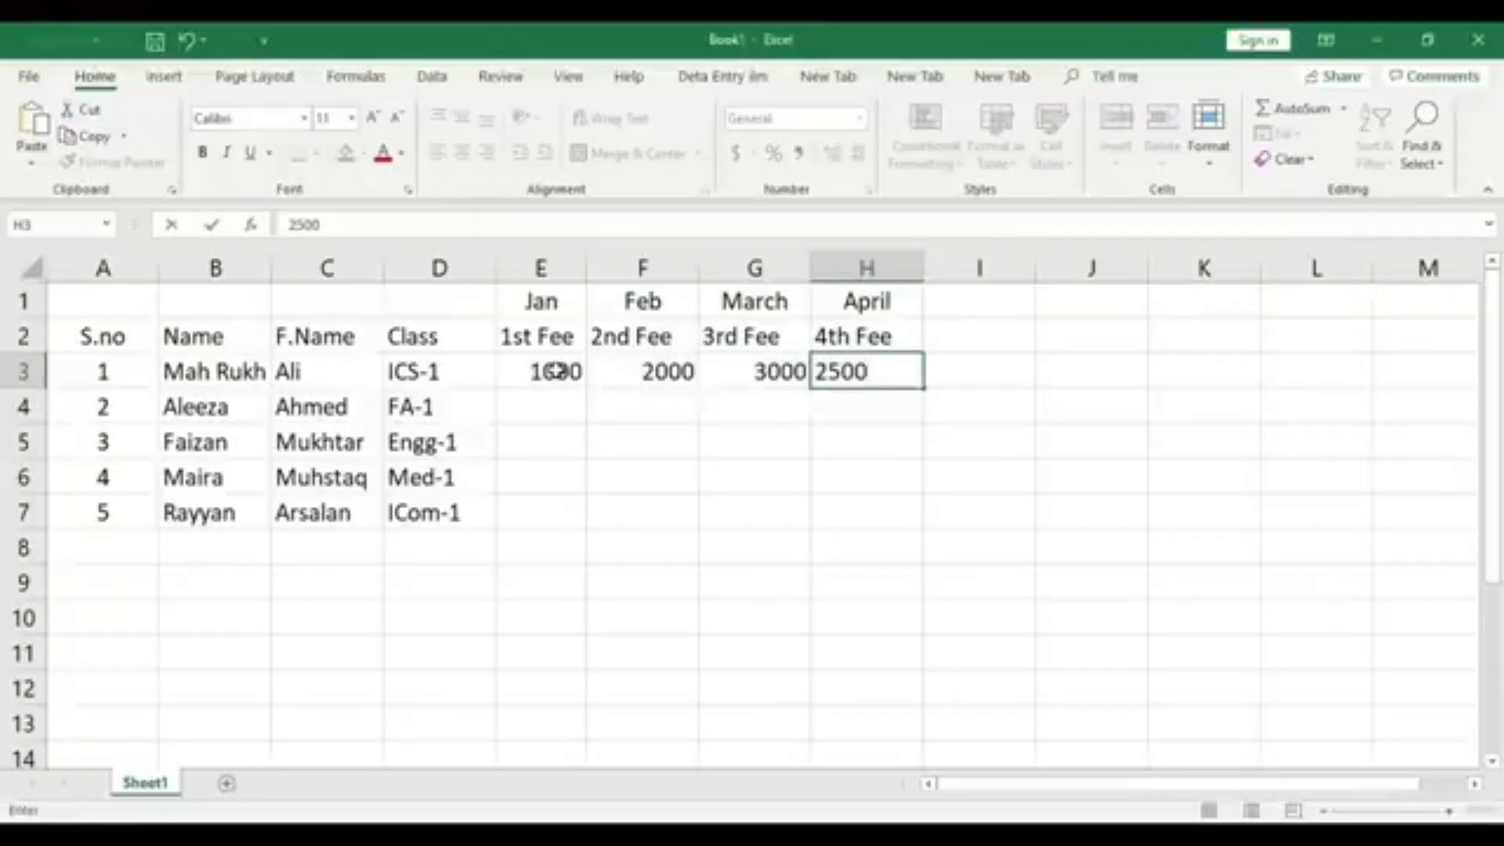
key("Down")
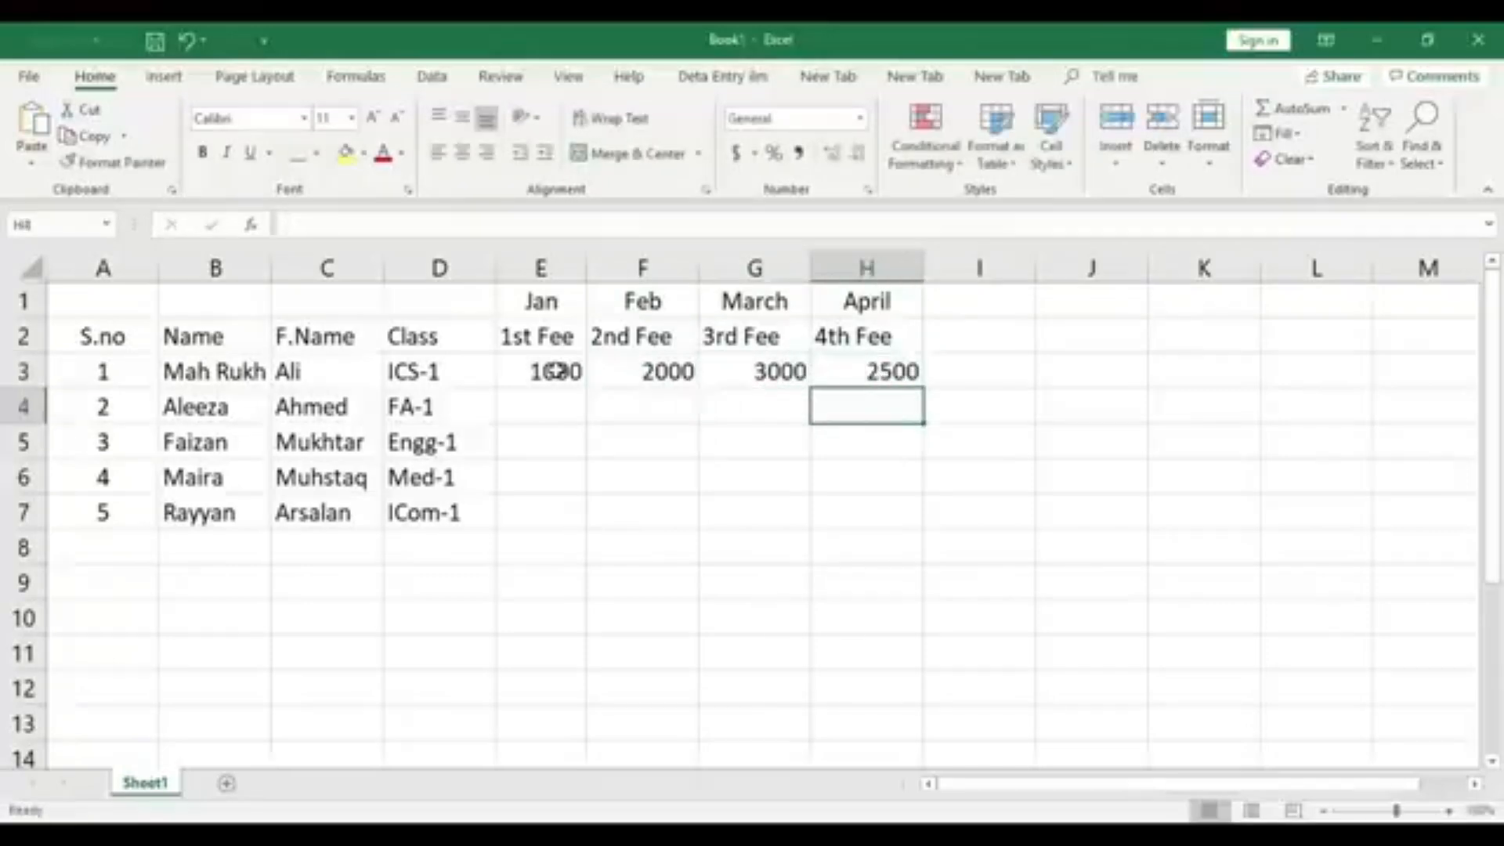
- Enter the second student's four fees 1500, 500, 4500 and 1000 in cells E4 to H4
key("Left")
key("Left")
key("Left")
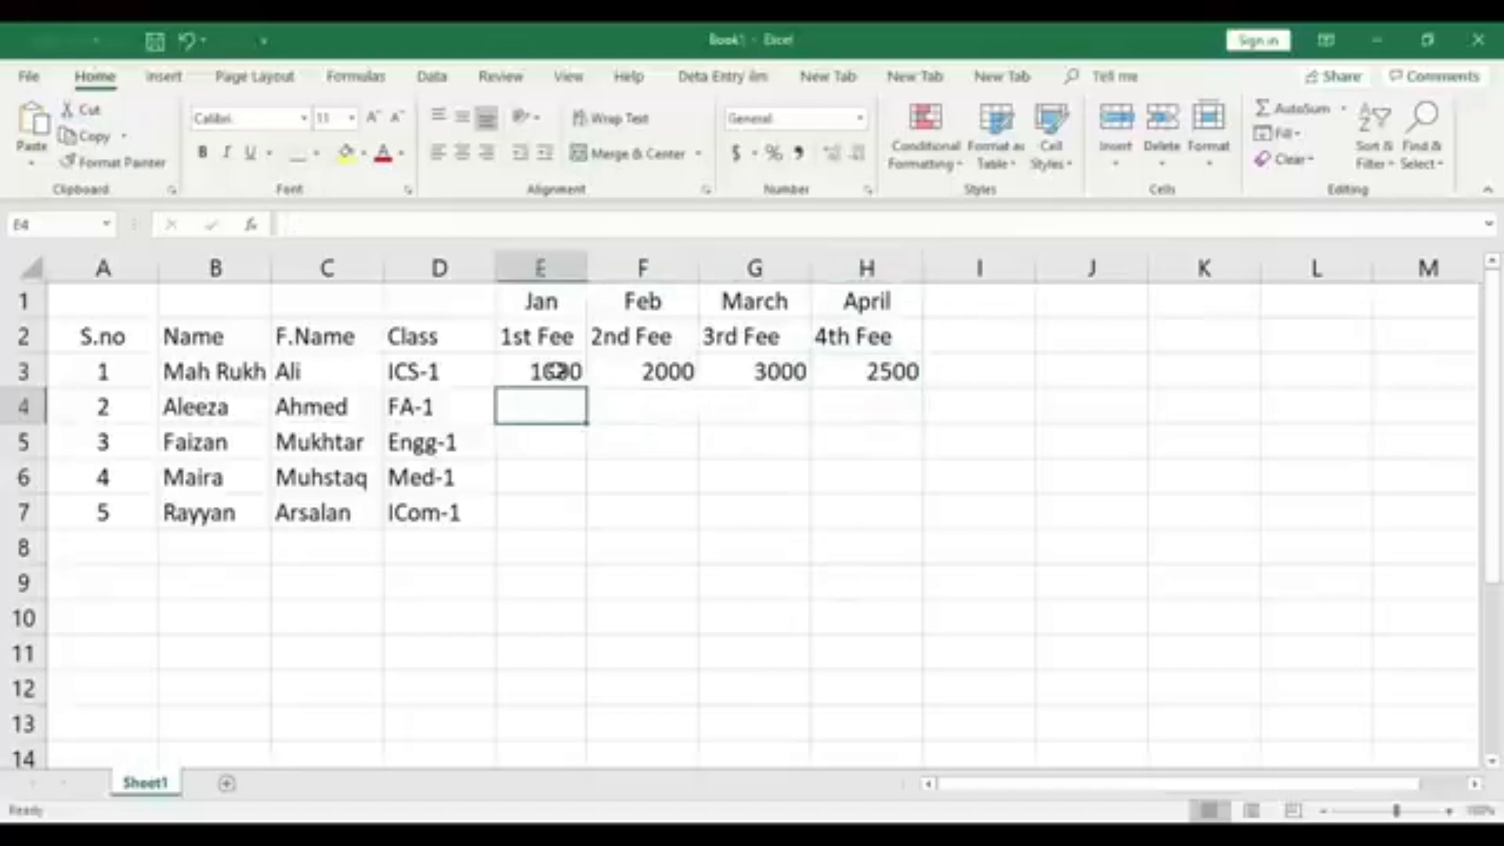
type("1500")
key("Right")
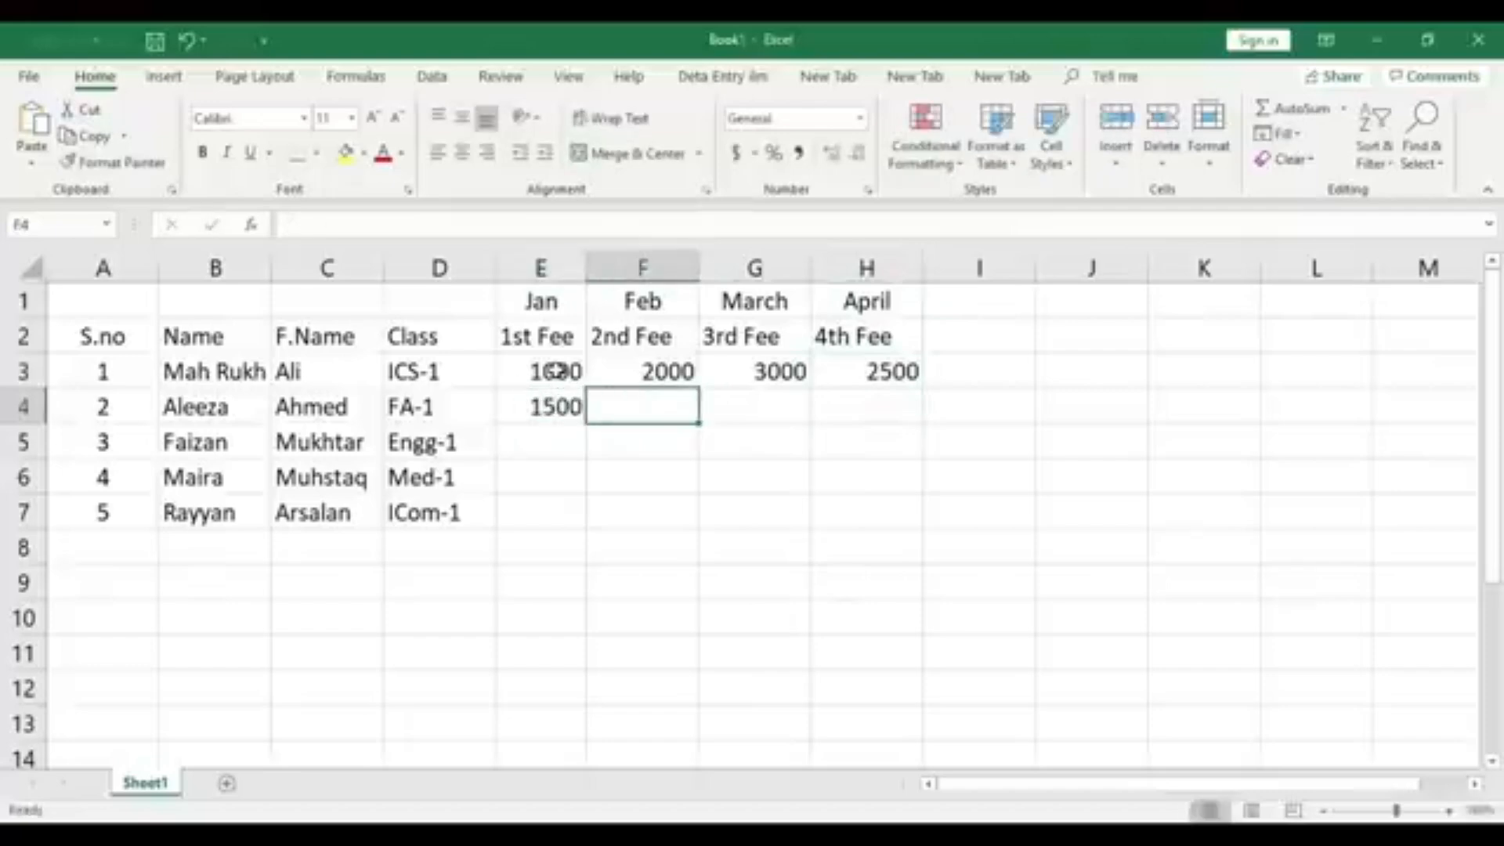
type("500")
key("Right")
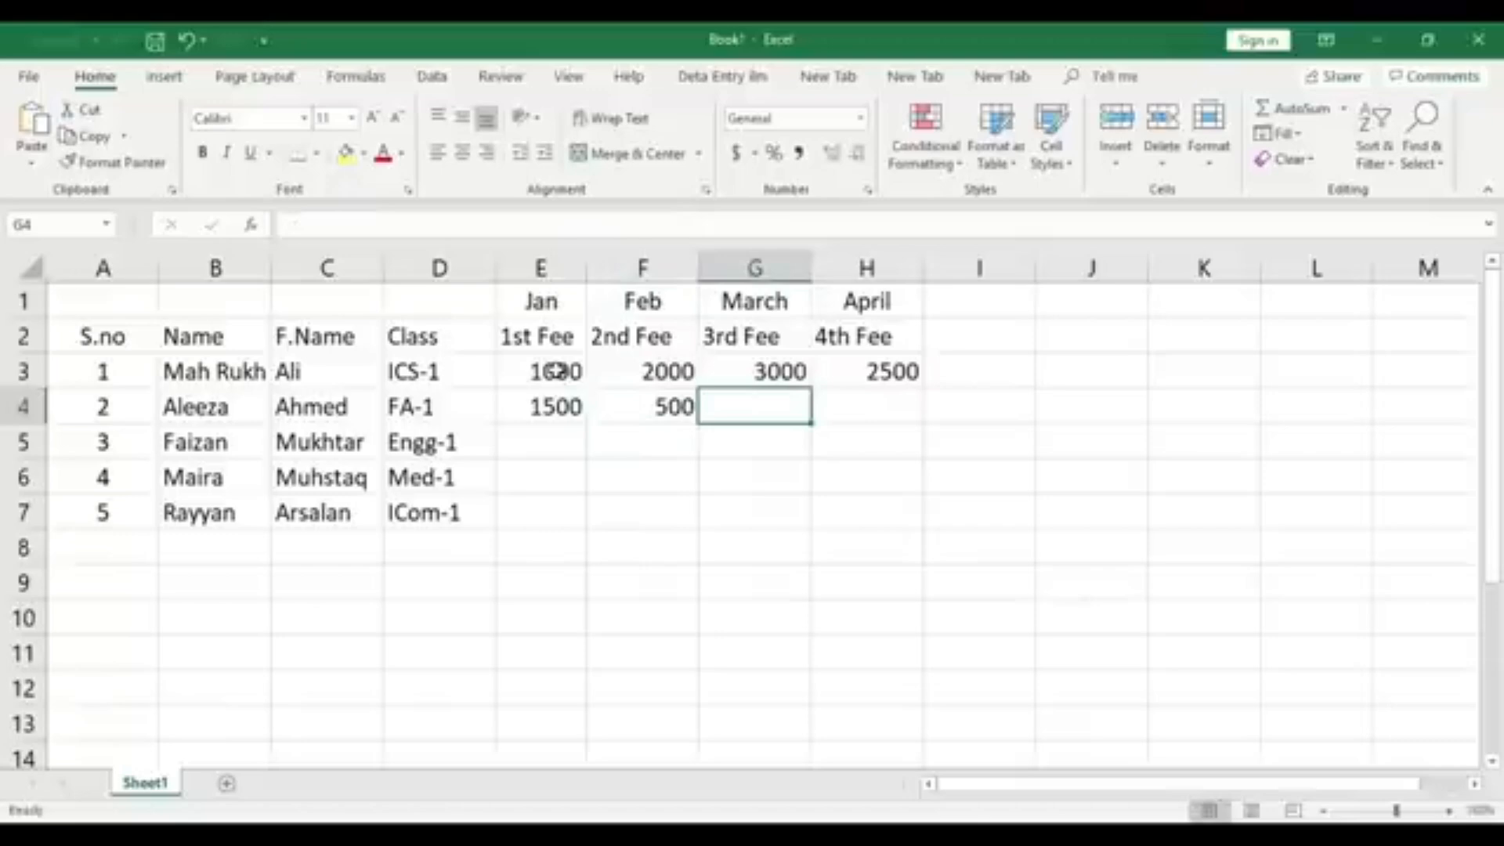
type("4500")
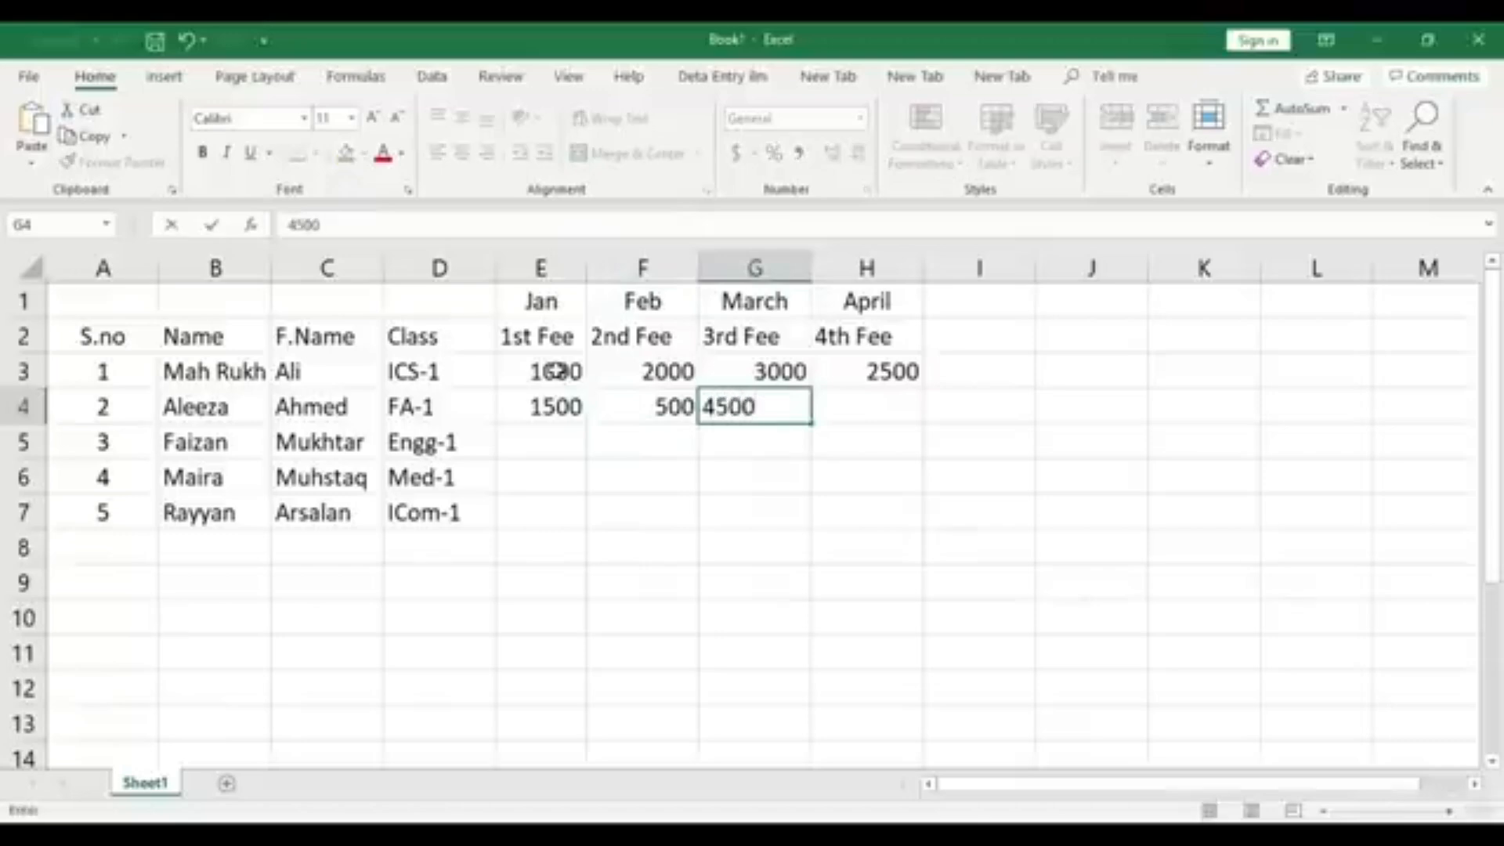
key("Right")
type("100")
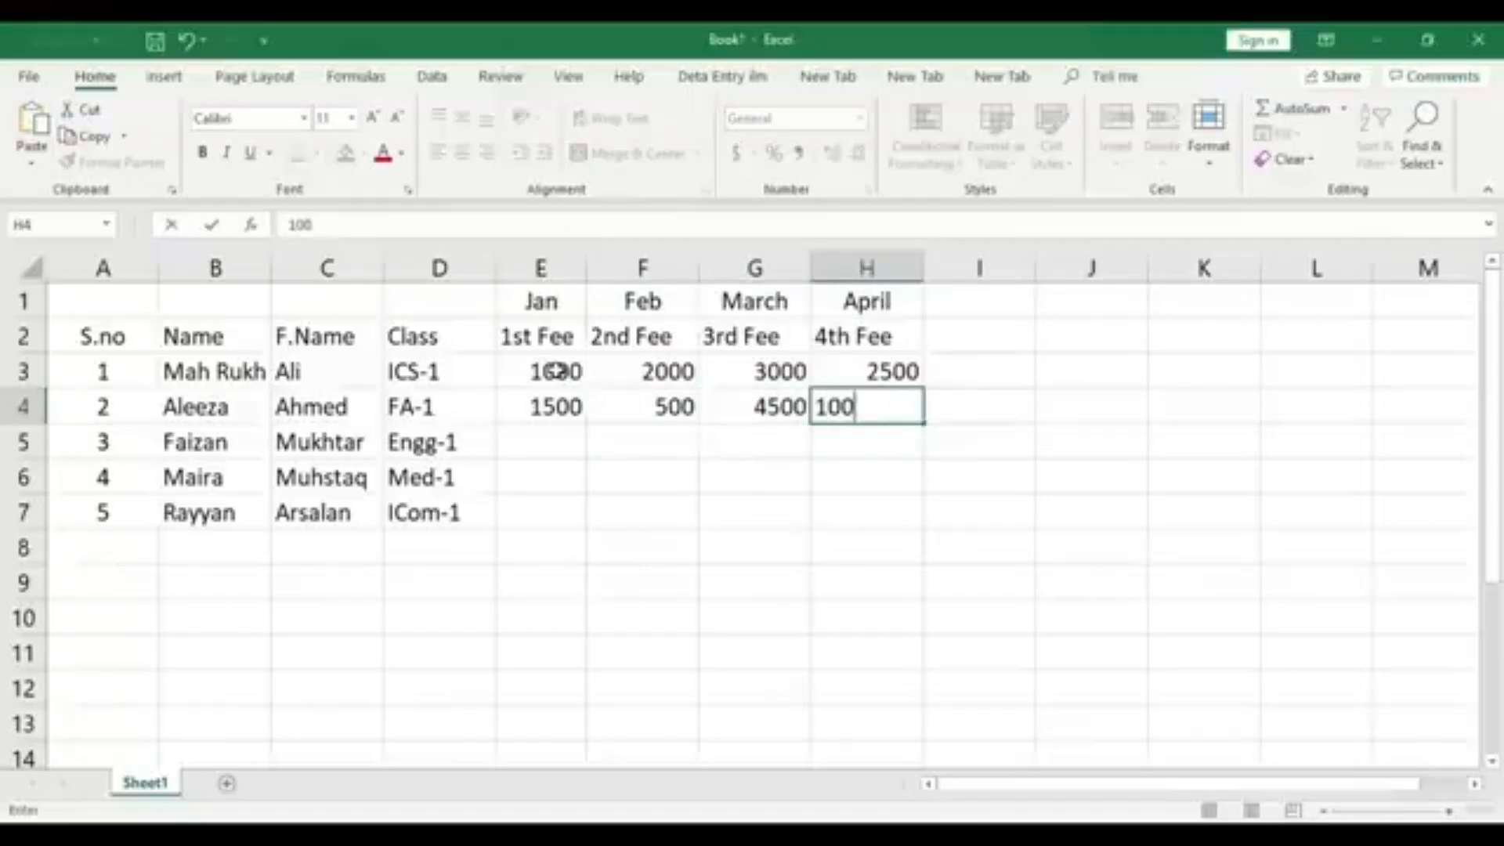
type("0")
key("Return")
- Enter the third student's four fees 7000, 2000, 8000 and 500 in cells E5 to H5
key("Left")
key("Left")
key("Left")
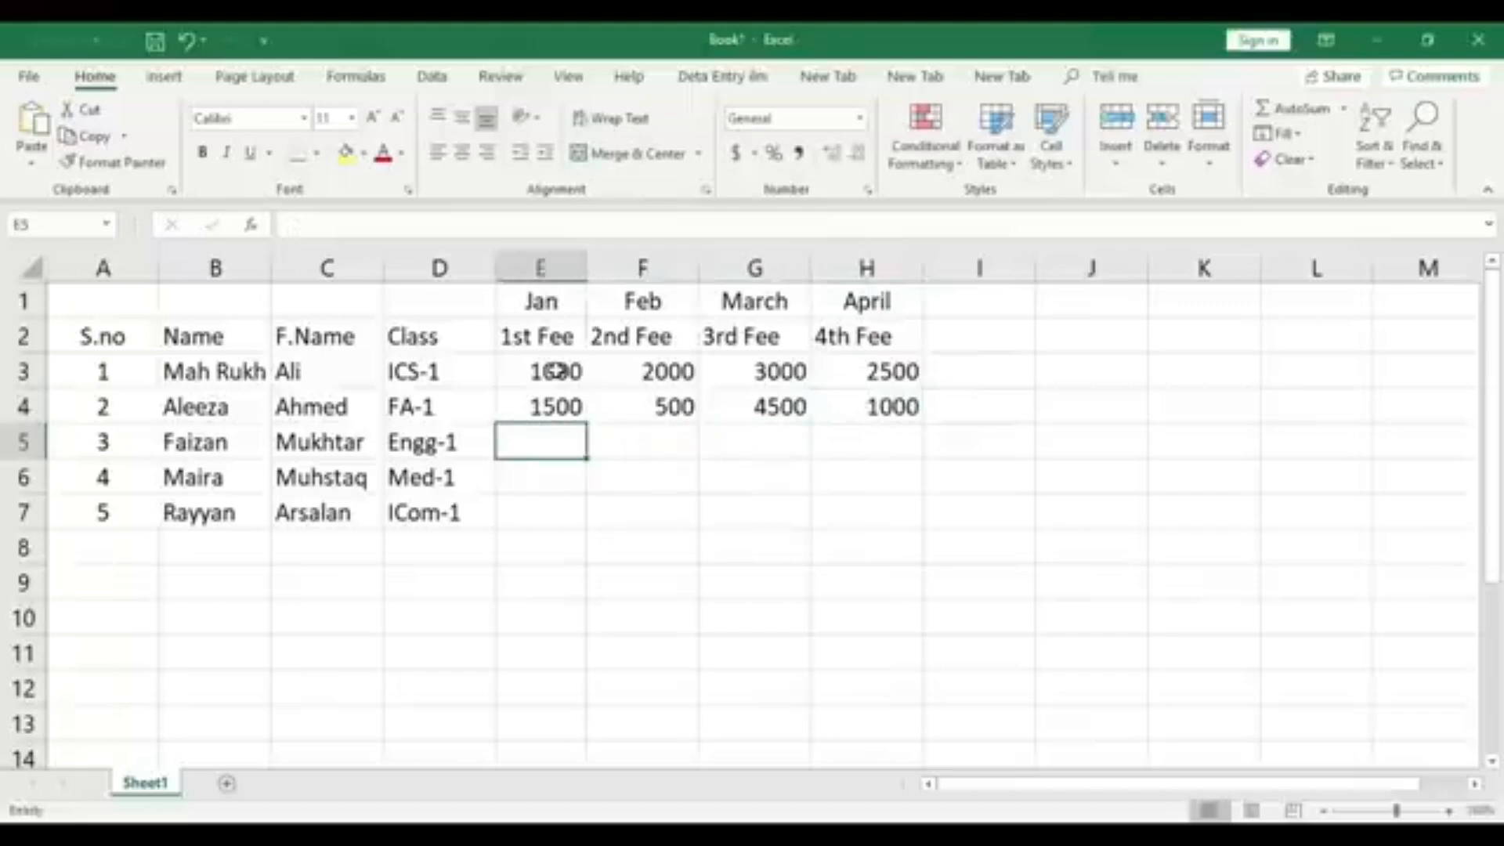
type("7000")
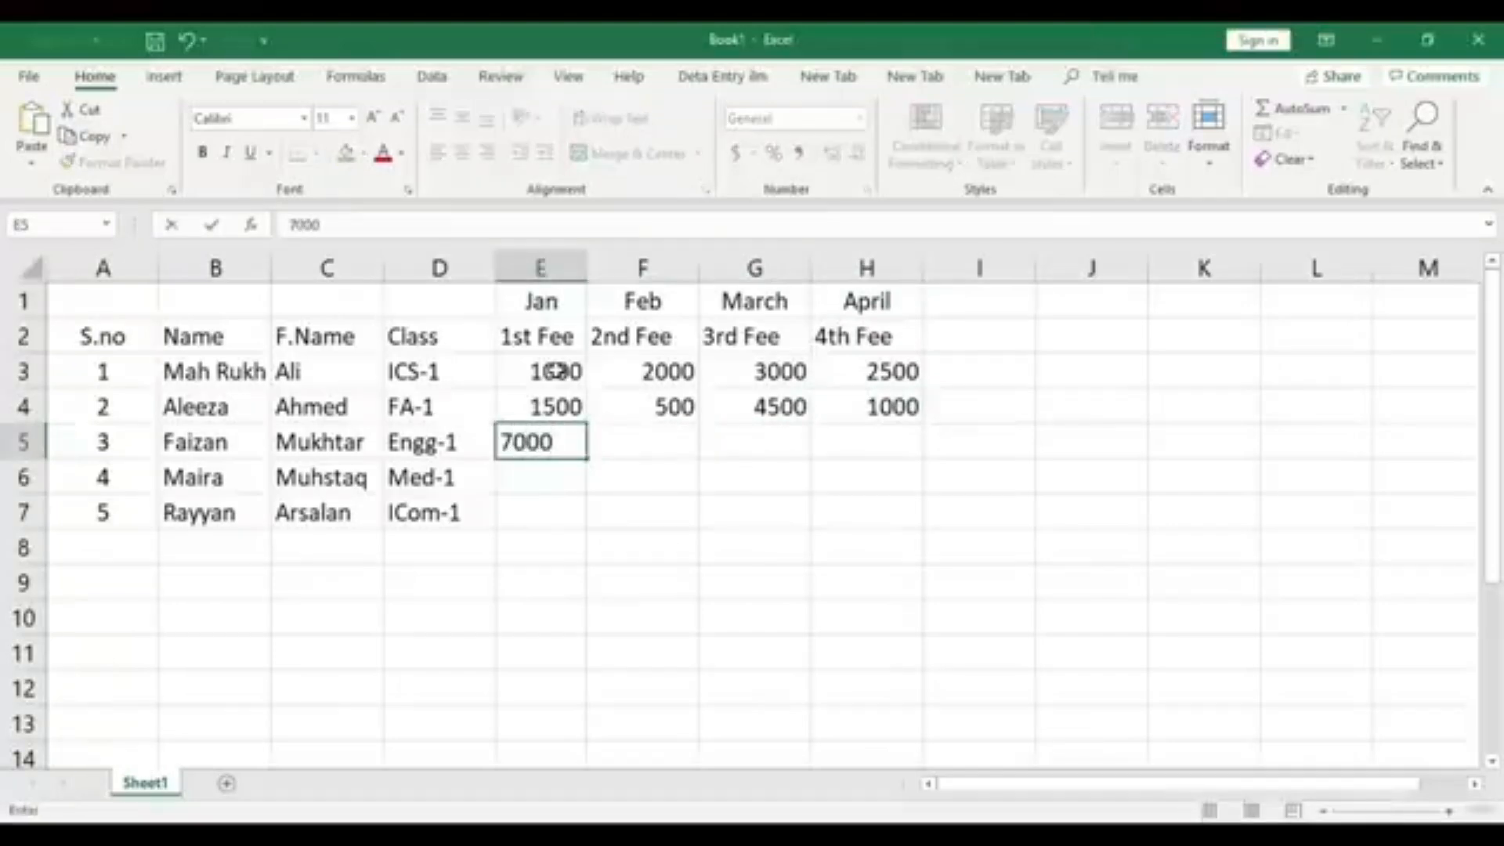
key("Right")
type("2000")
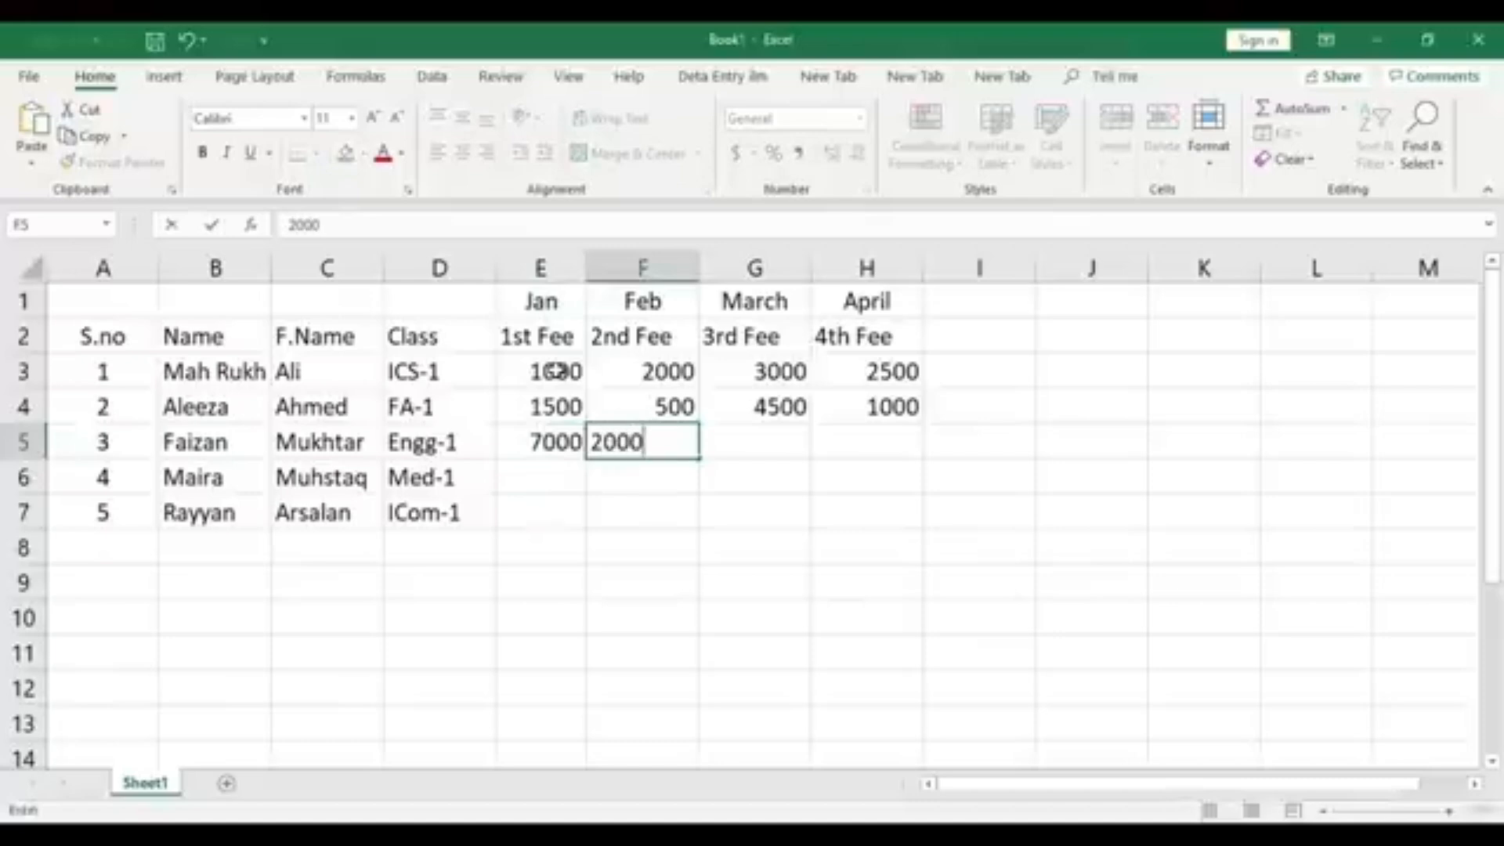
key("Right")
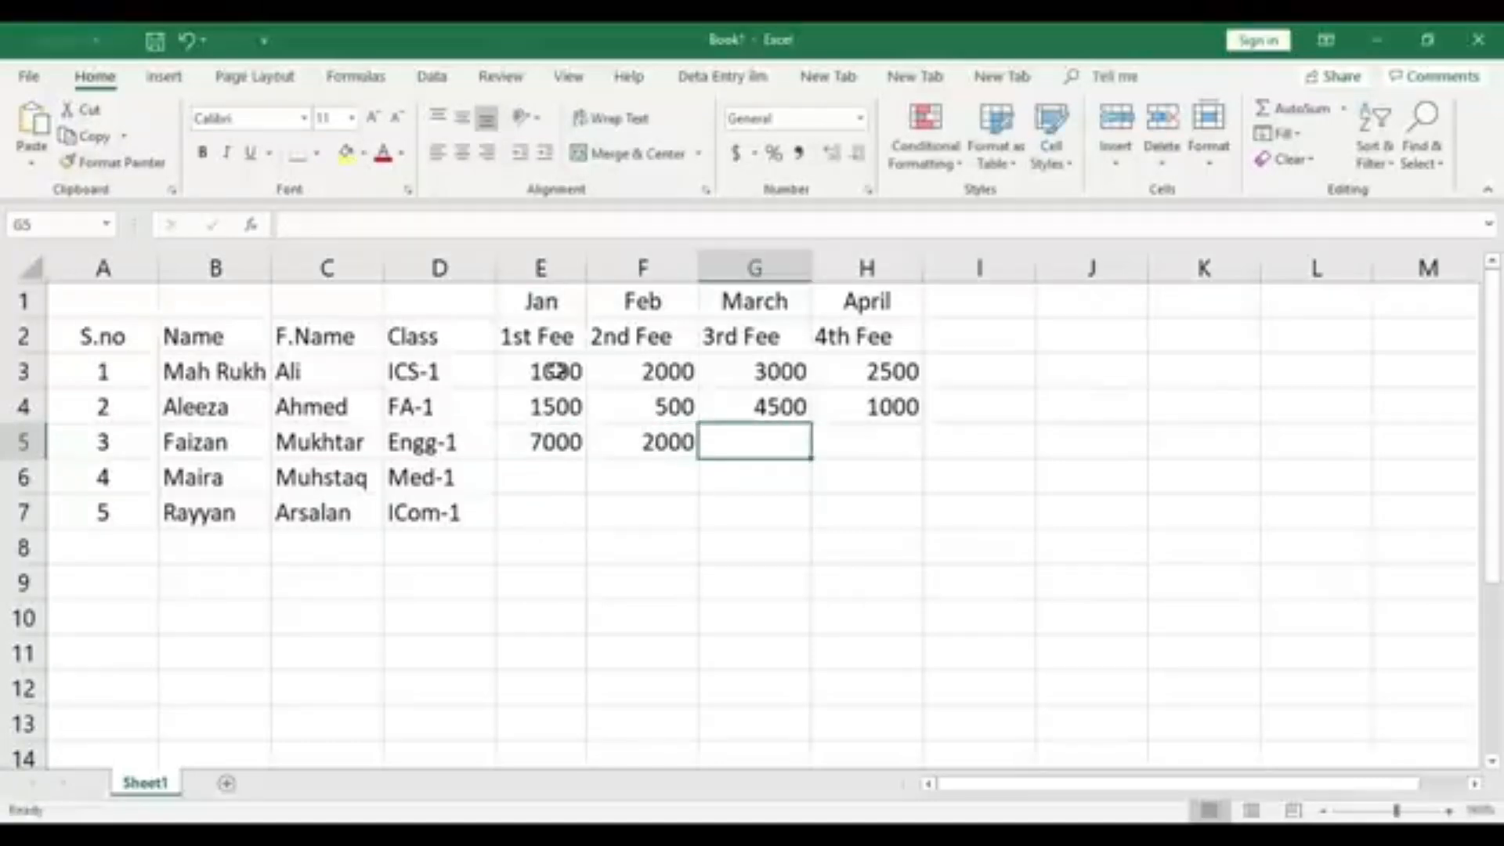
type("8000")
key("Right")
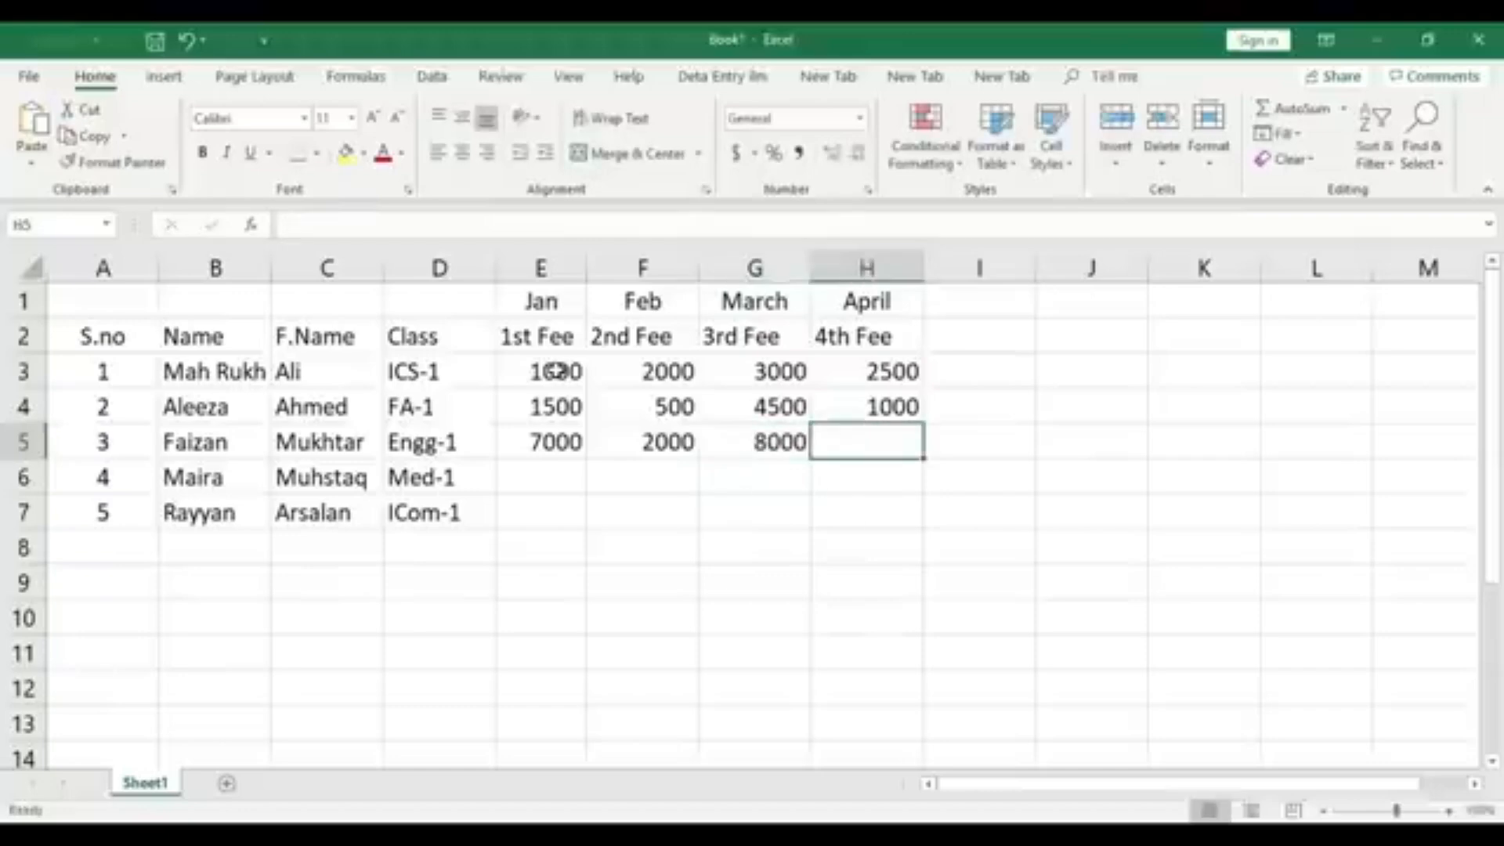
type("500")
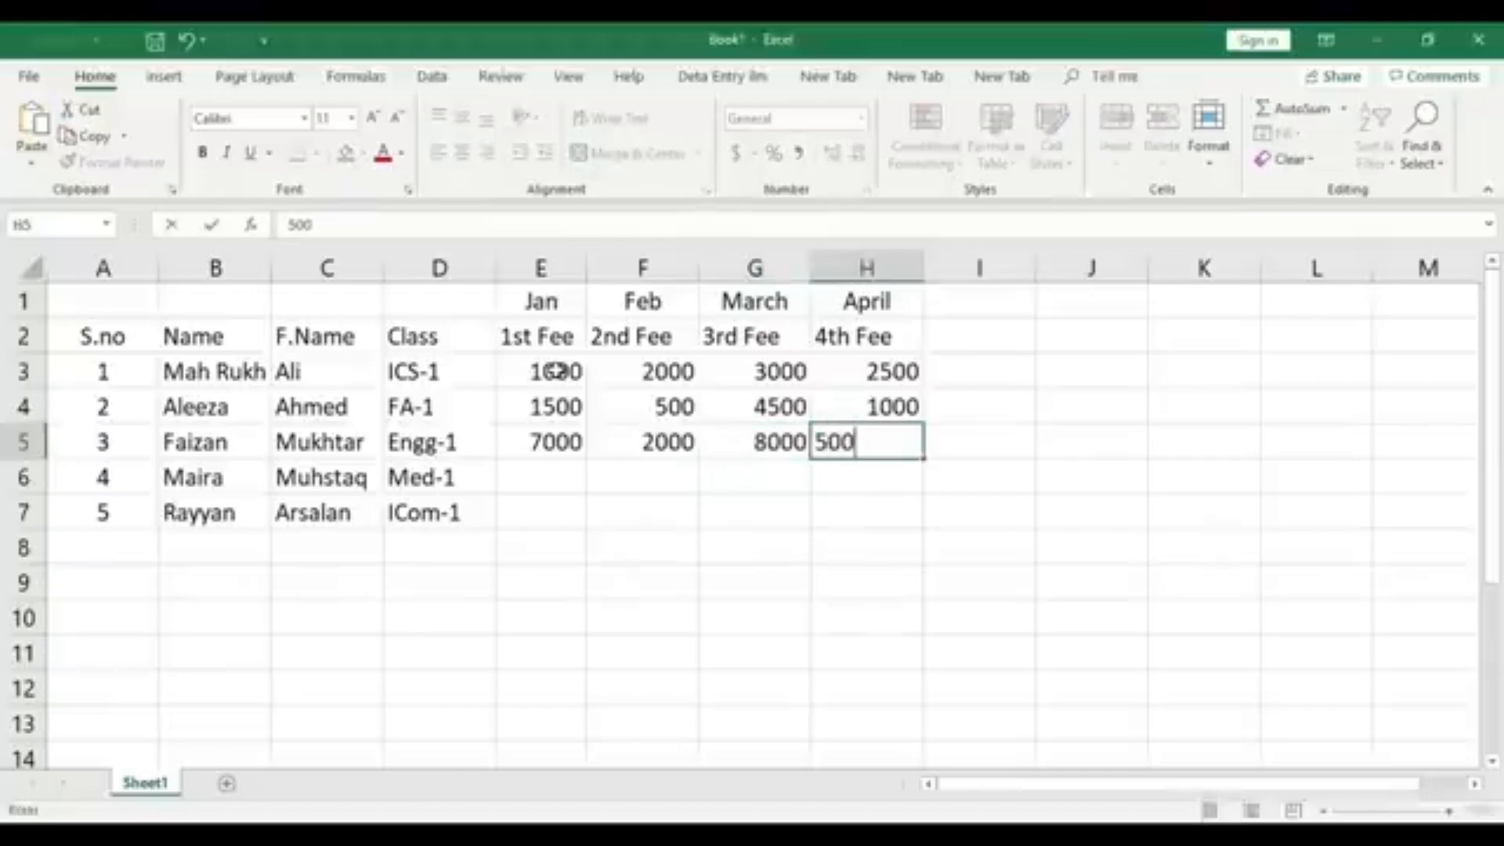
key("Return")
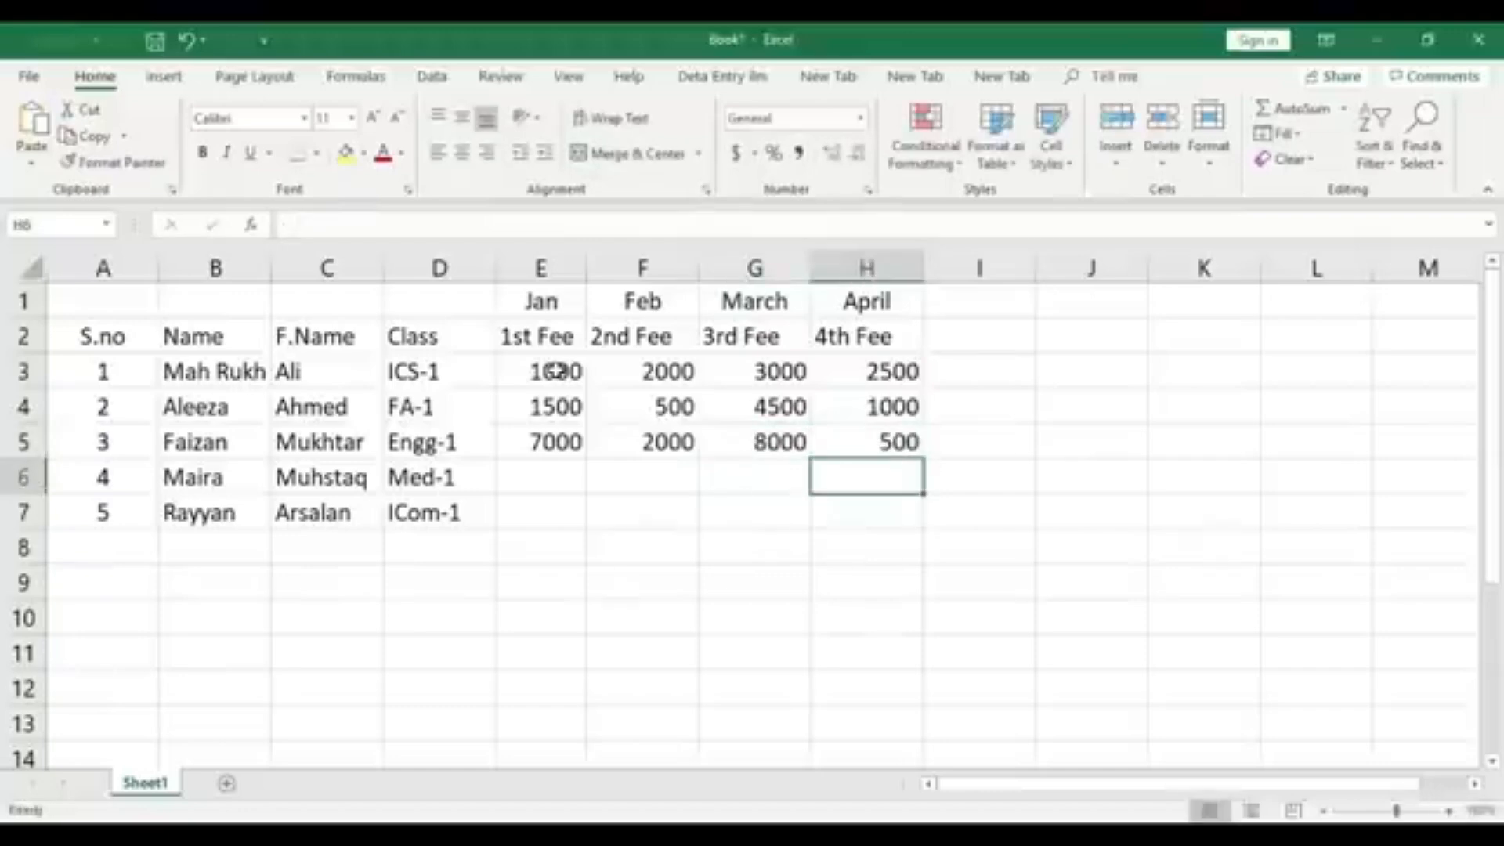
- Enter the fourth student's four fees 500, 1500, 300 and 200 in cells E6 to H6
key("Left")
key("Left")
key("Left")
key("Left")
key("Right")
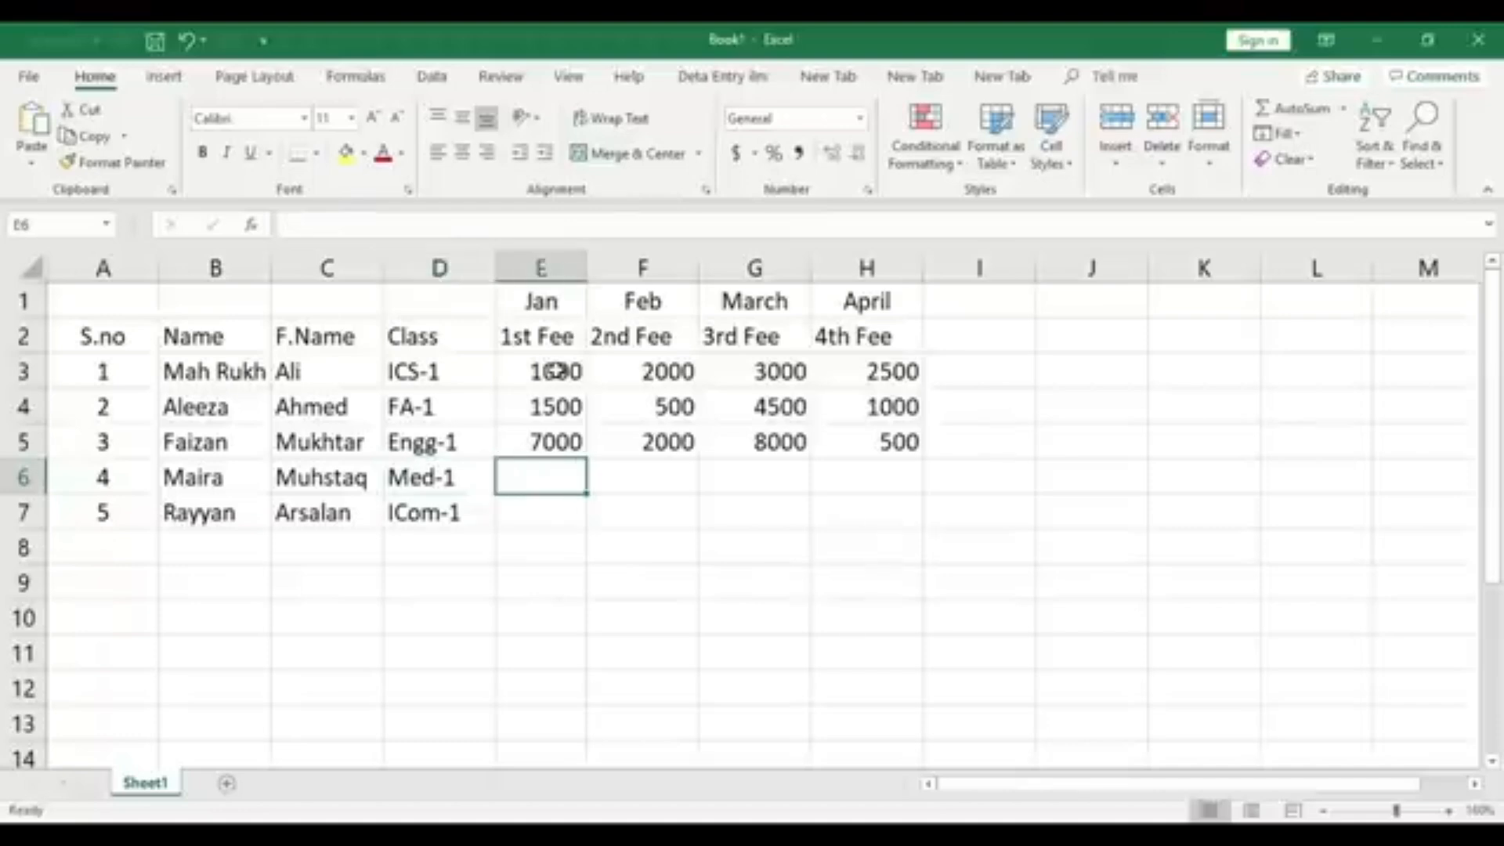
type("500")
key("Tab")
type("1")
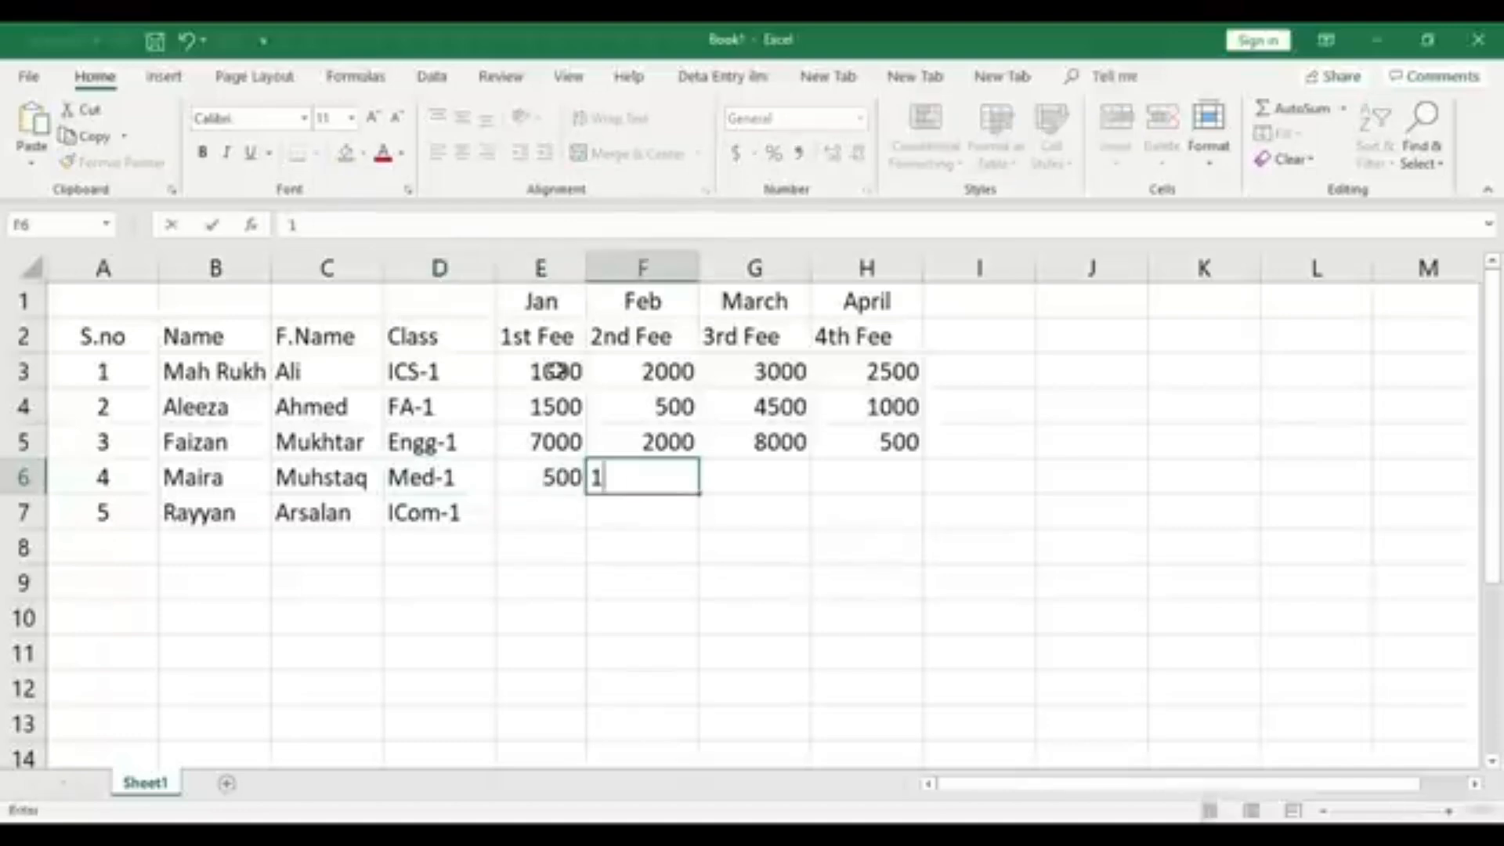
type("500")
key("Tab")
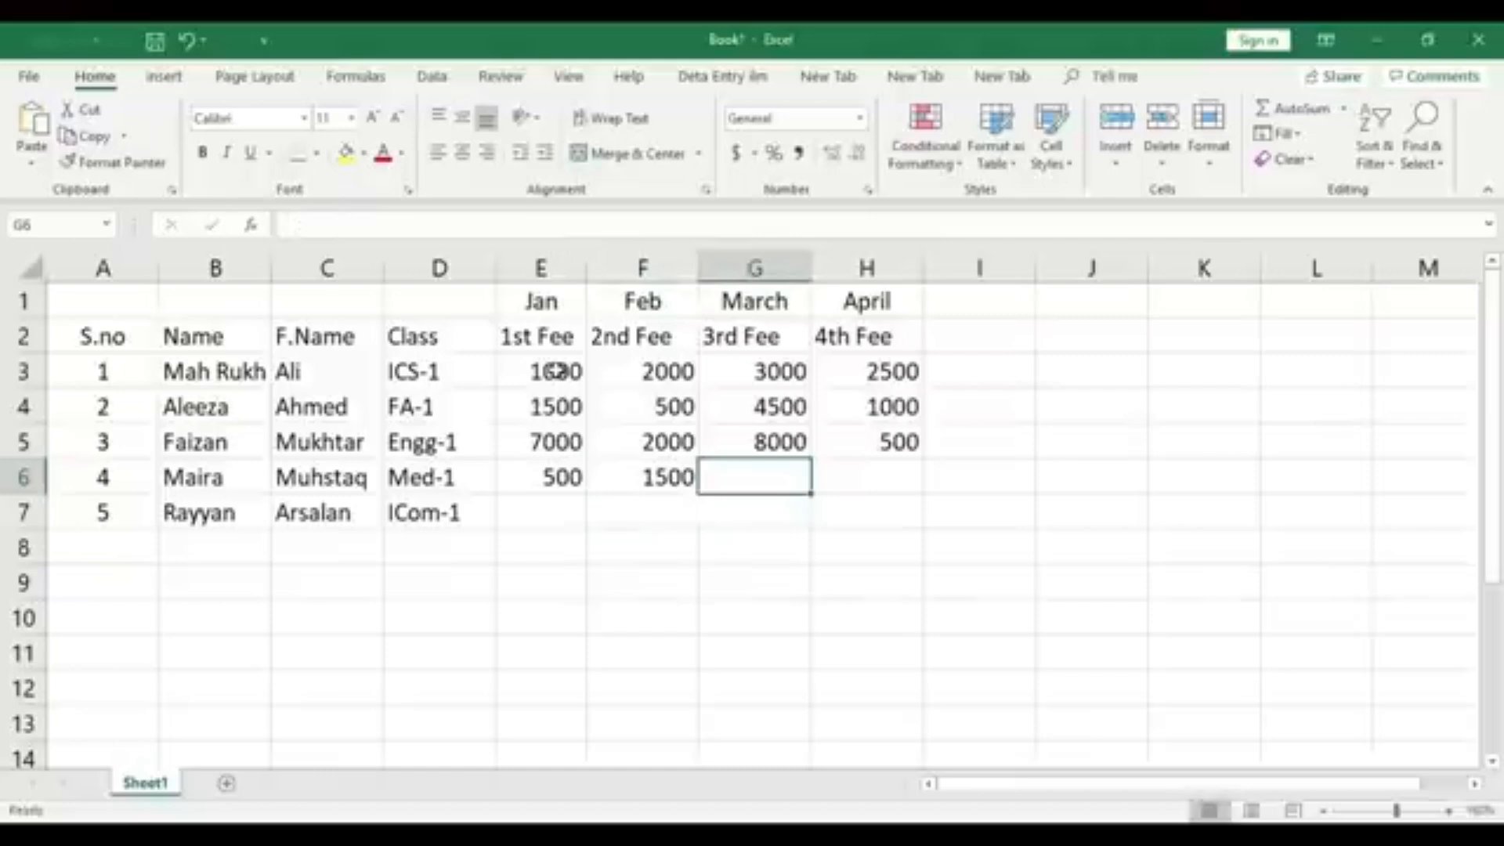
type("300")
key("Tab")
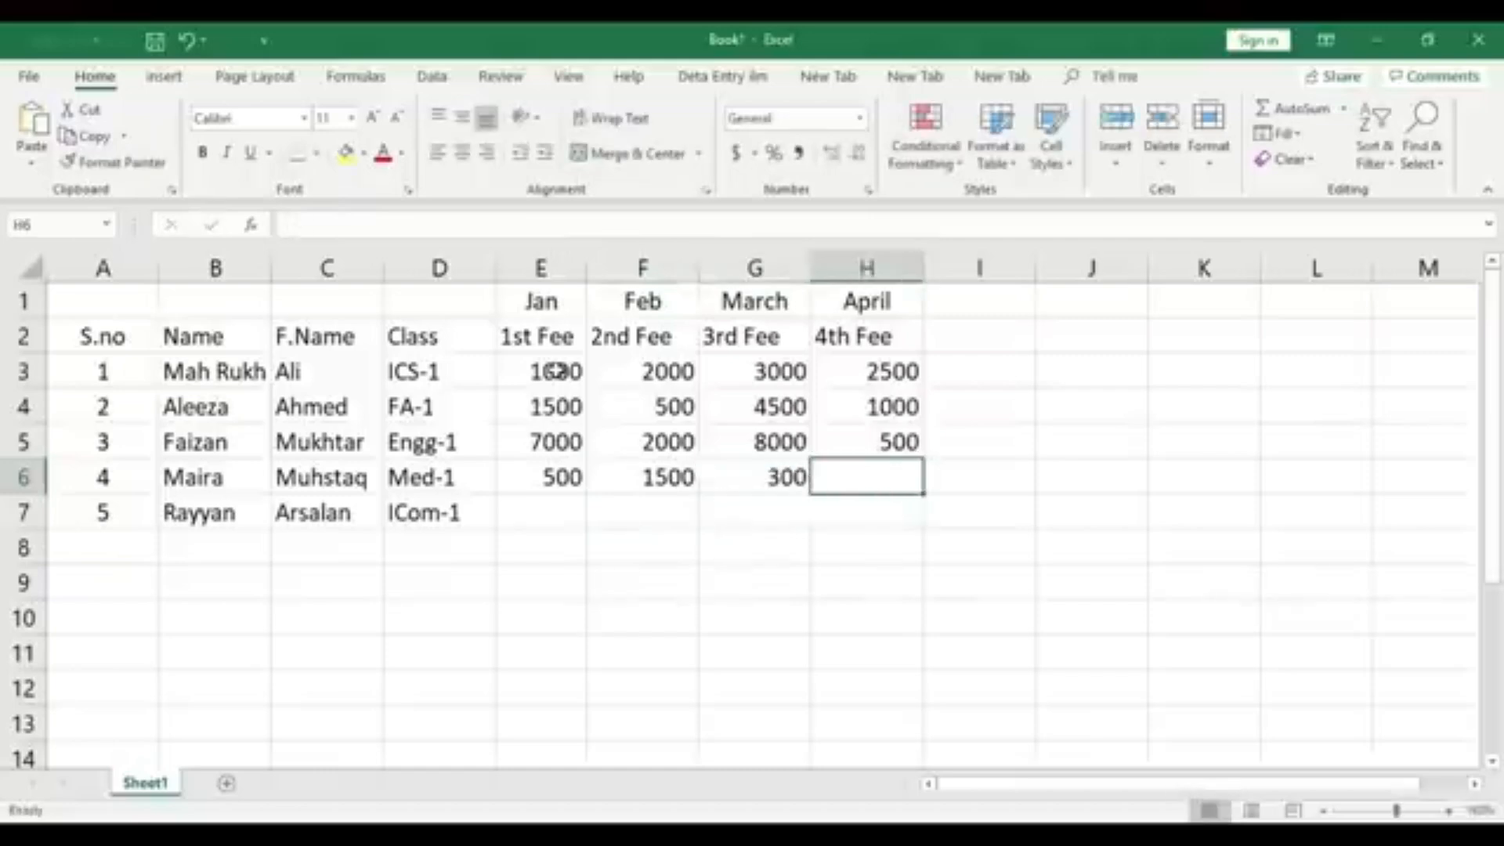
type("200")
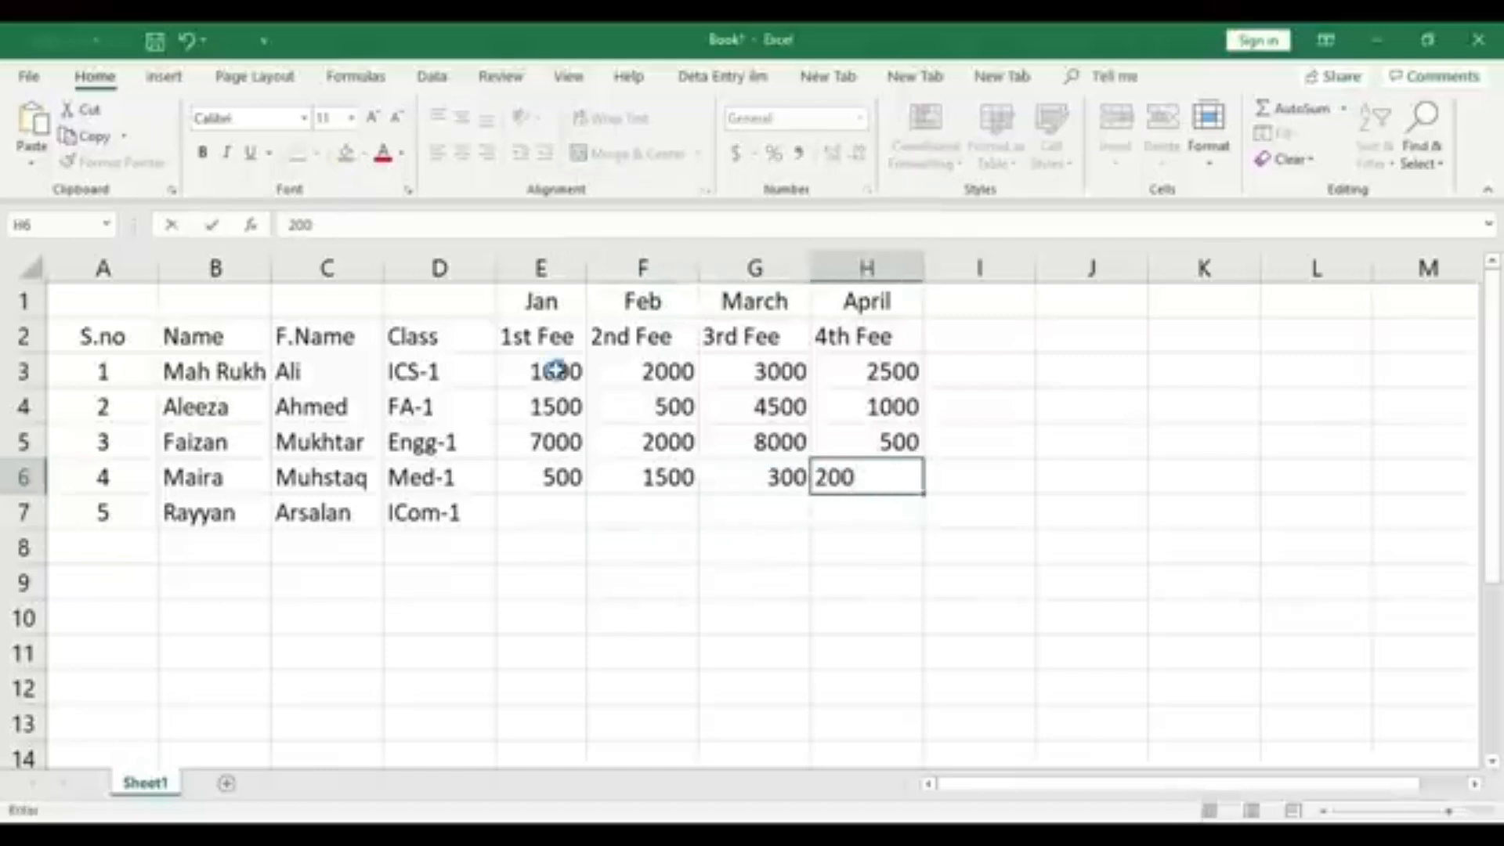
key("Down")
- Enter the fifth student's four fees 300, 100, 150 and 400 in cells E7 to H7
key("Left")
key("Left")
key("Left")
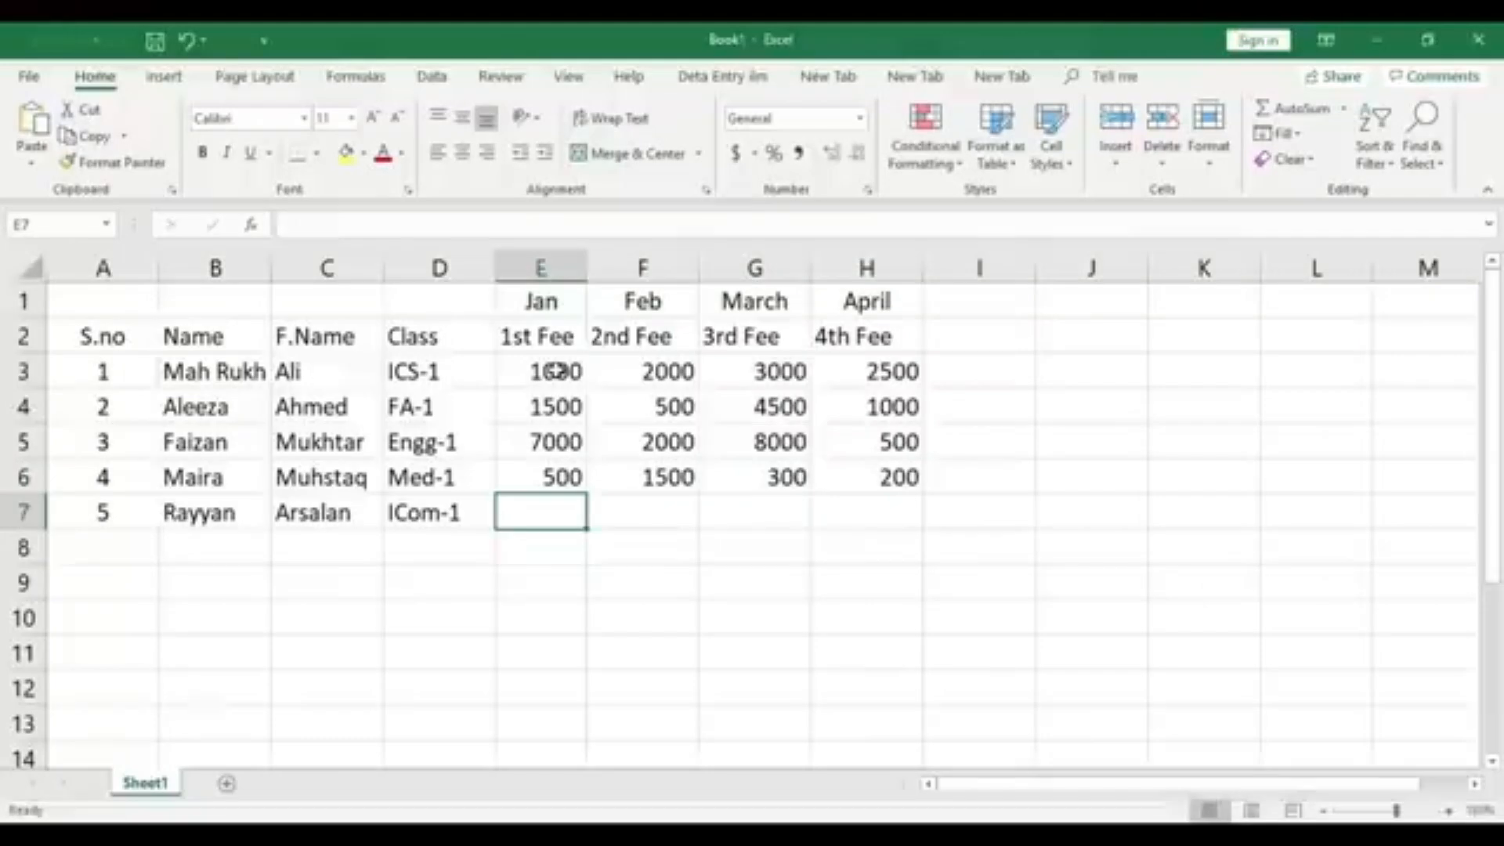
type("300")
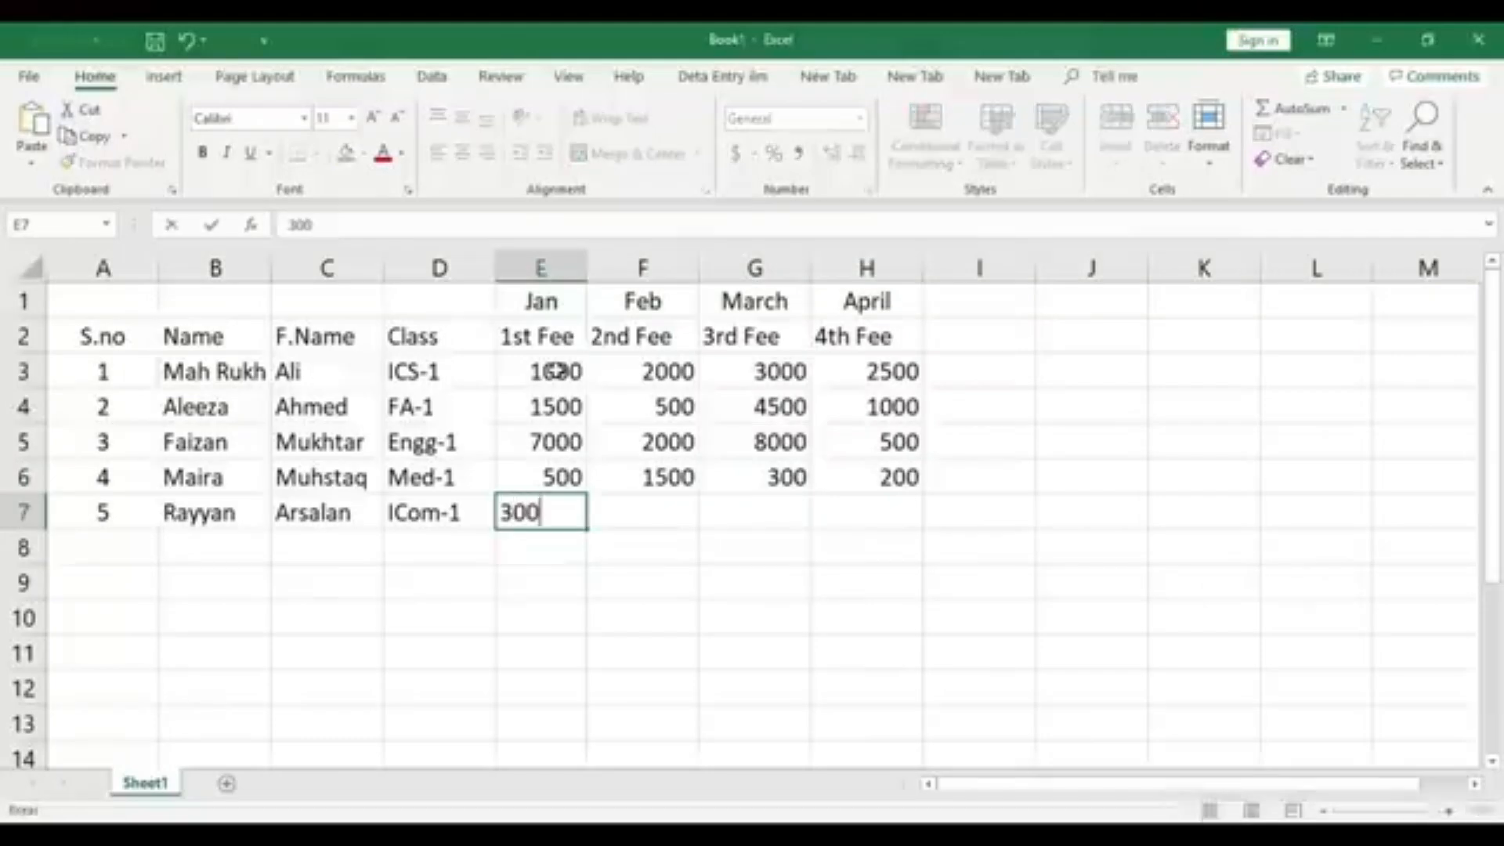
key("Tab")
type("10")
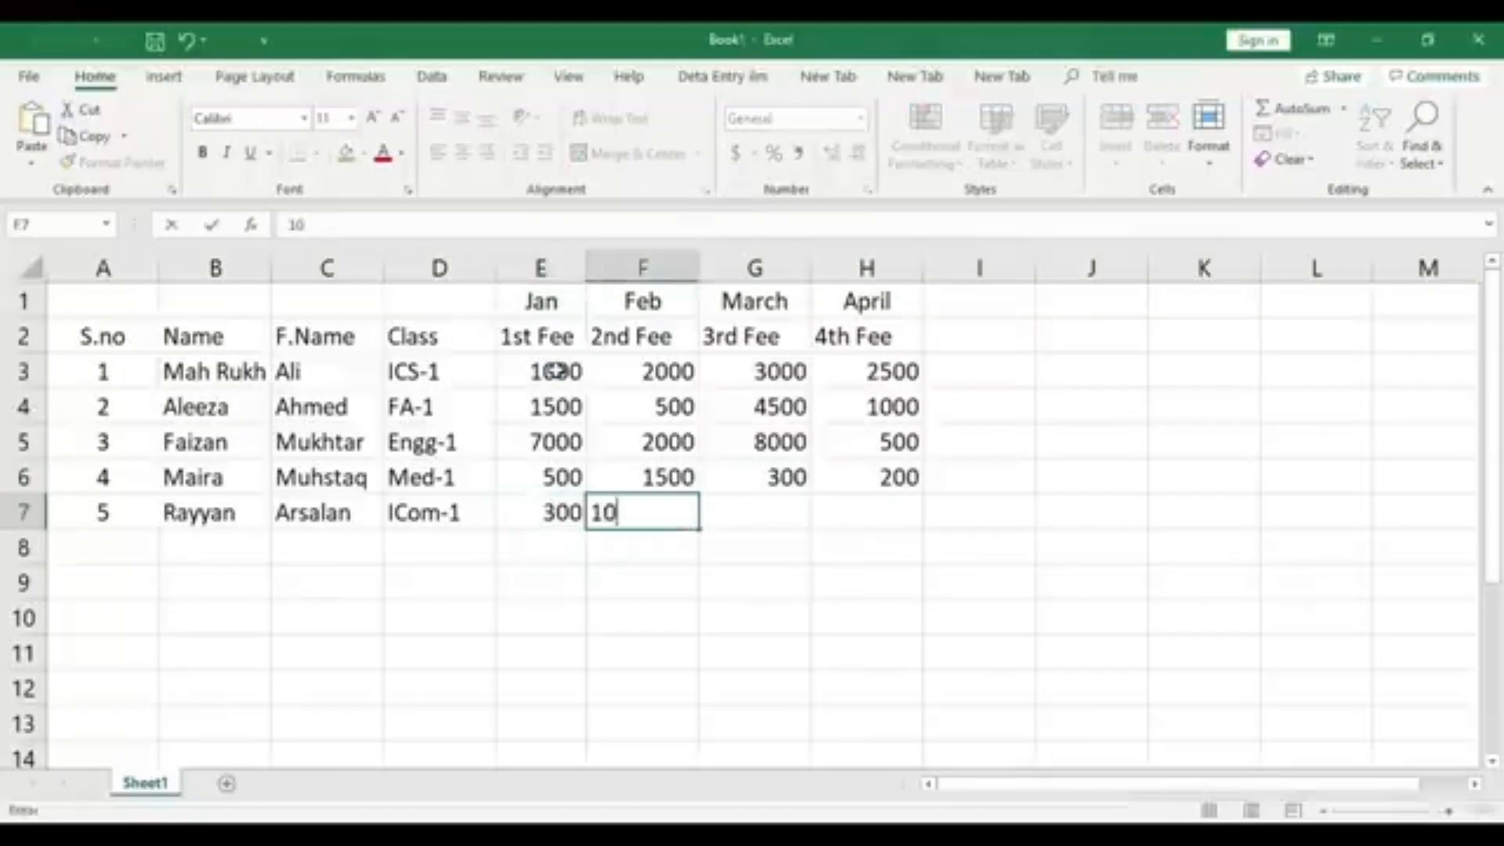
key("Tab")
type("150")
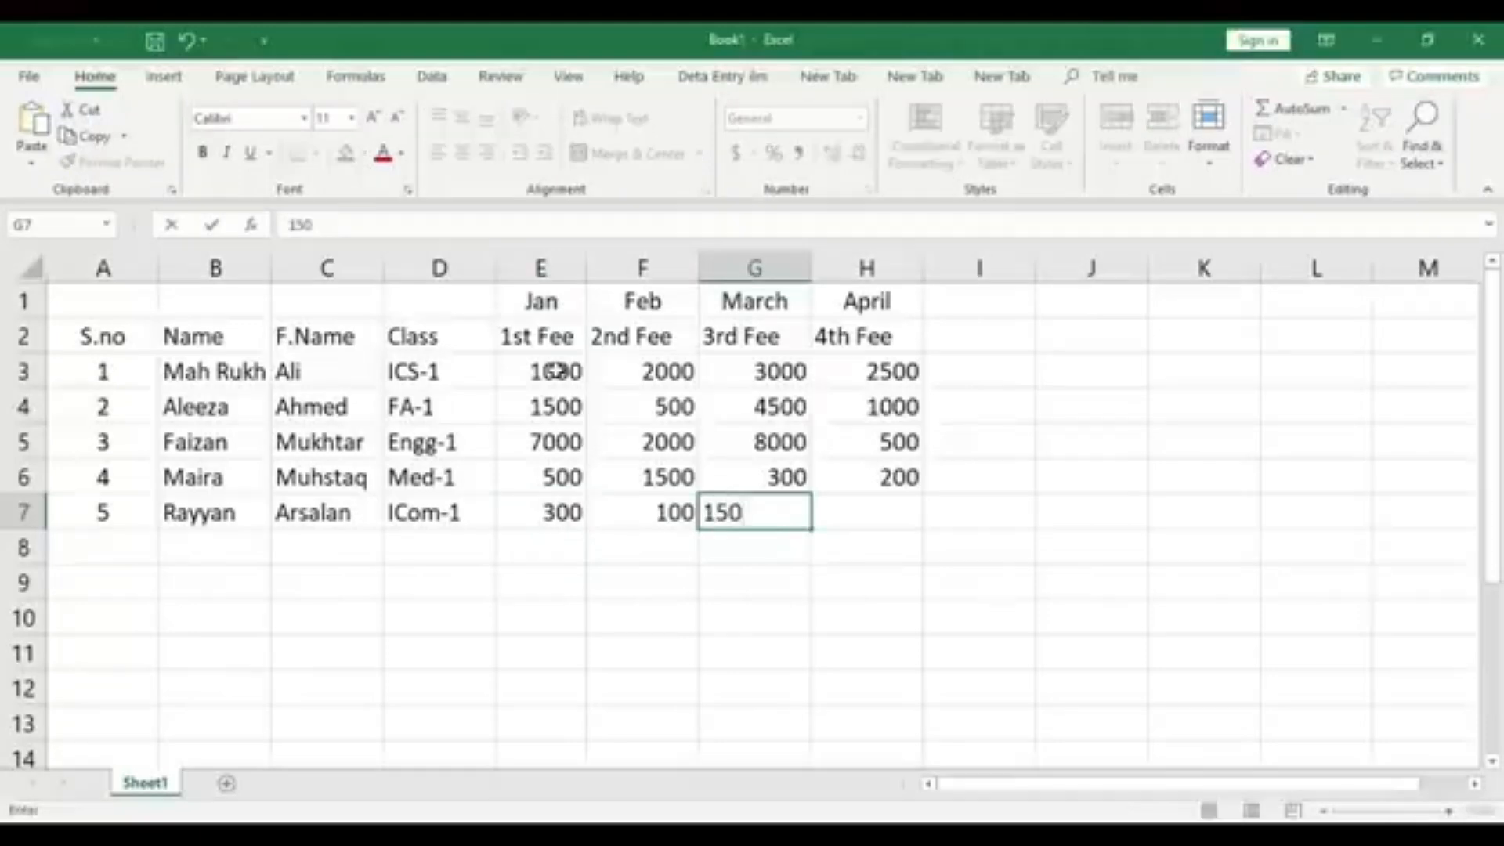
key("Tab")
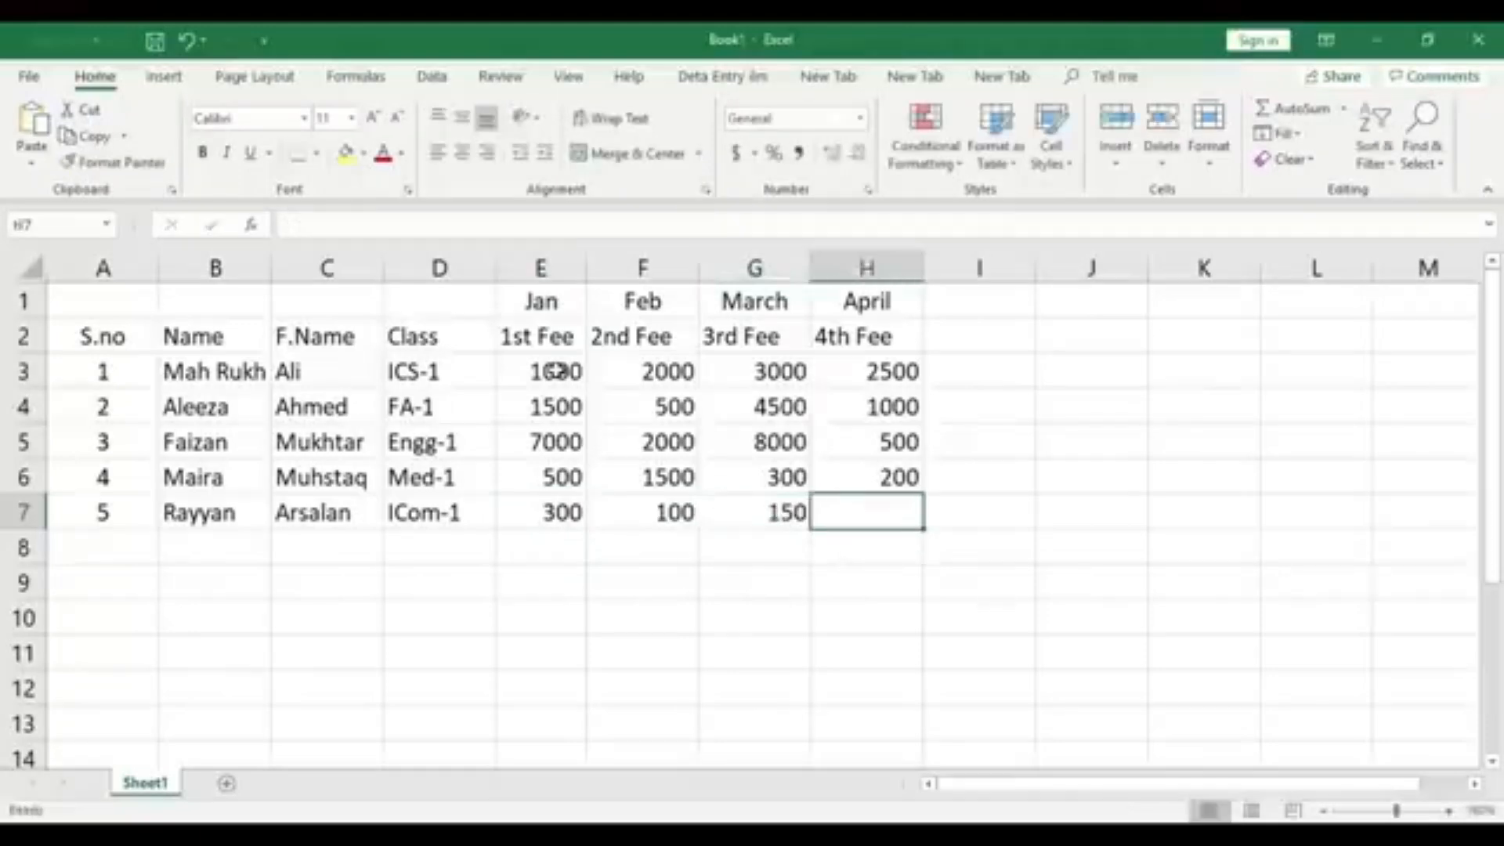
type("400")
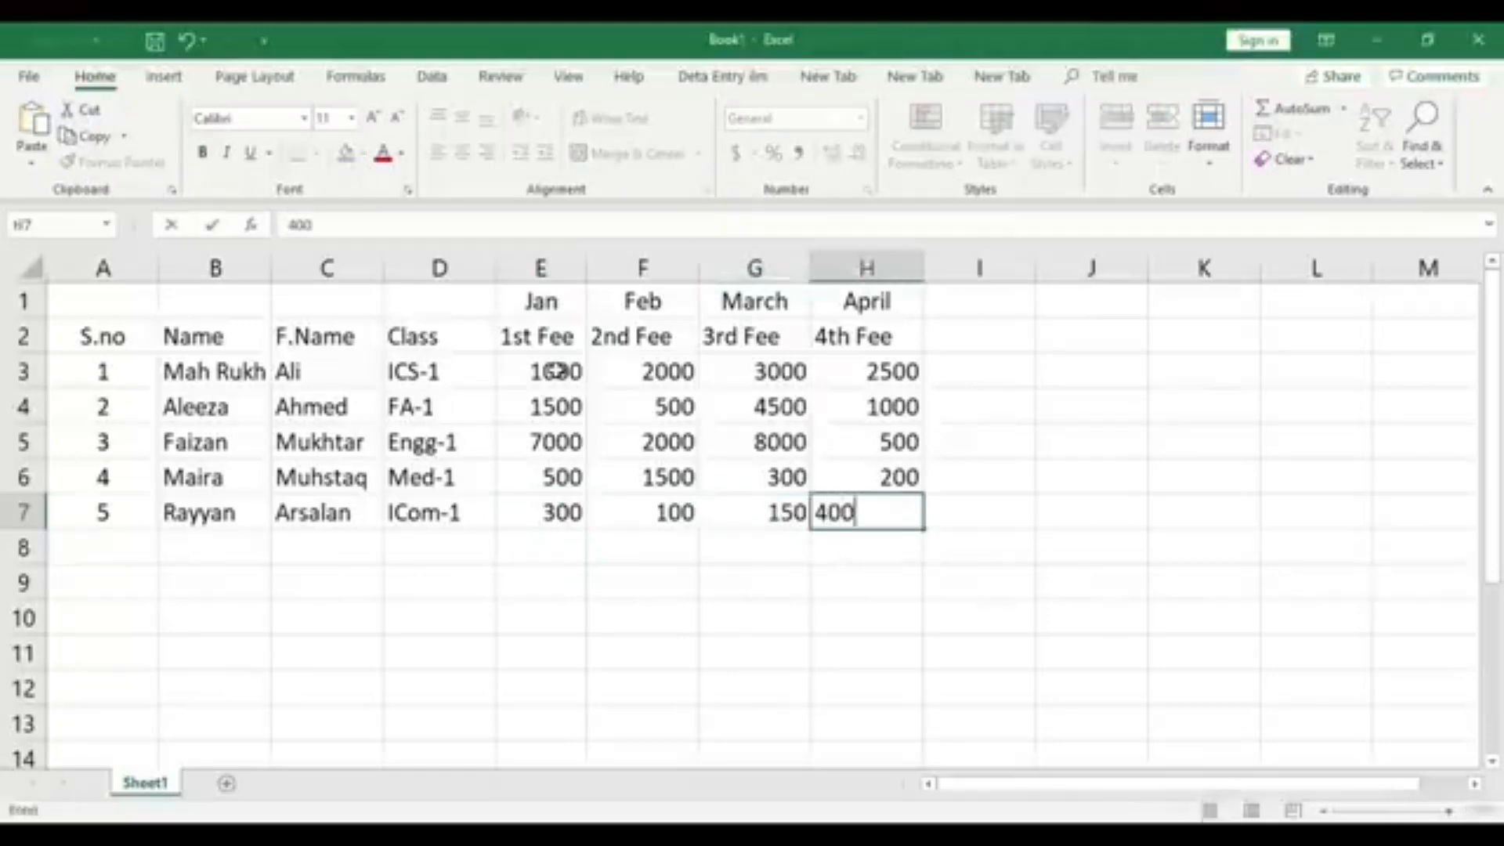
key("Tab")
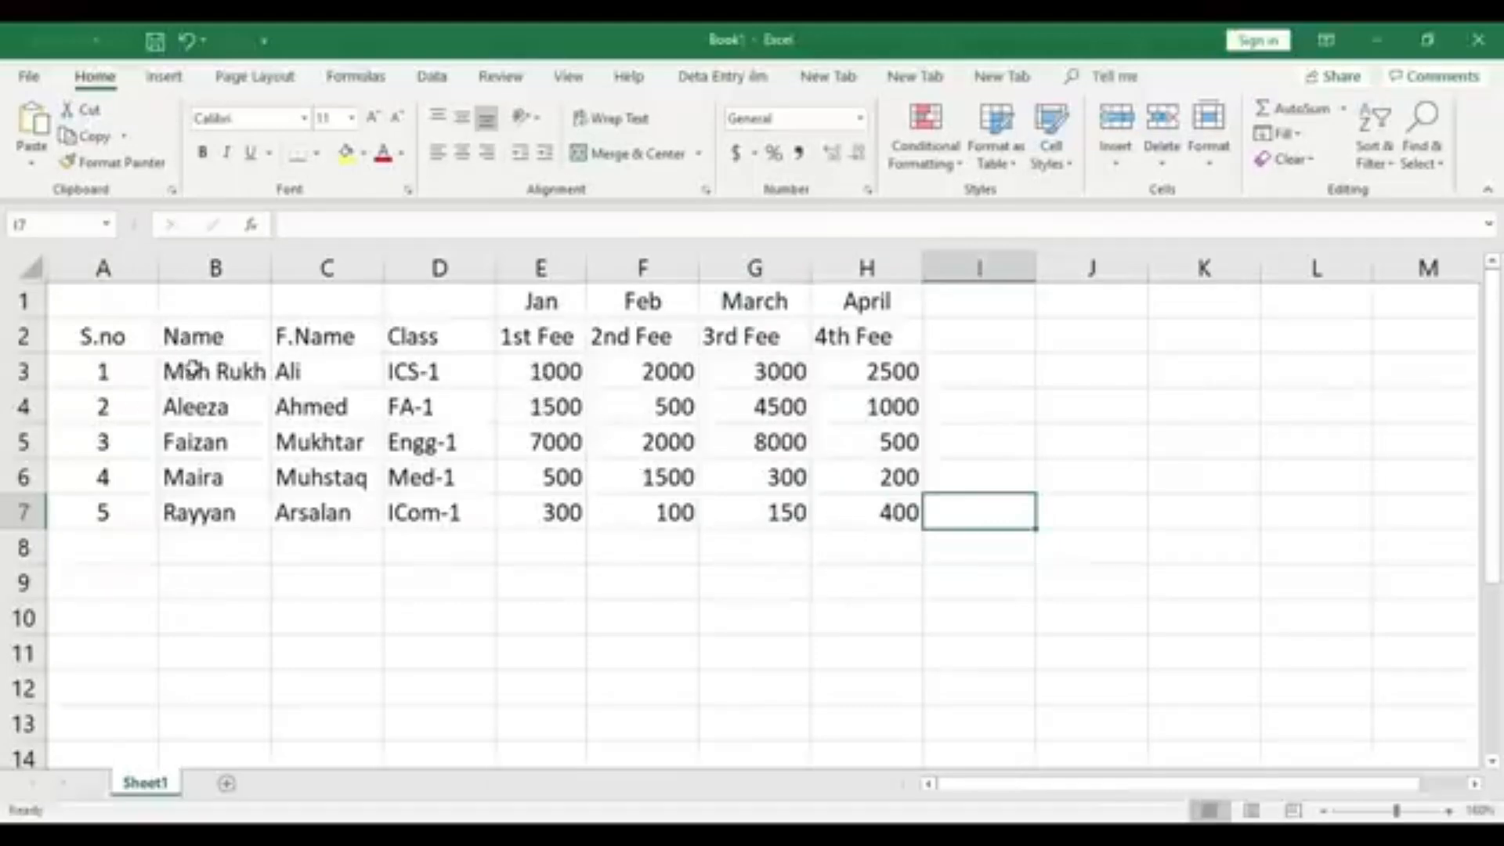
- Review the name, father name and class entries and each monthly fee column from January to April
left_click_drag(211, 365, 209, 510)
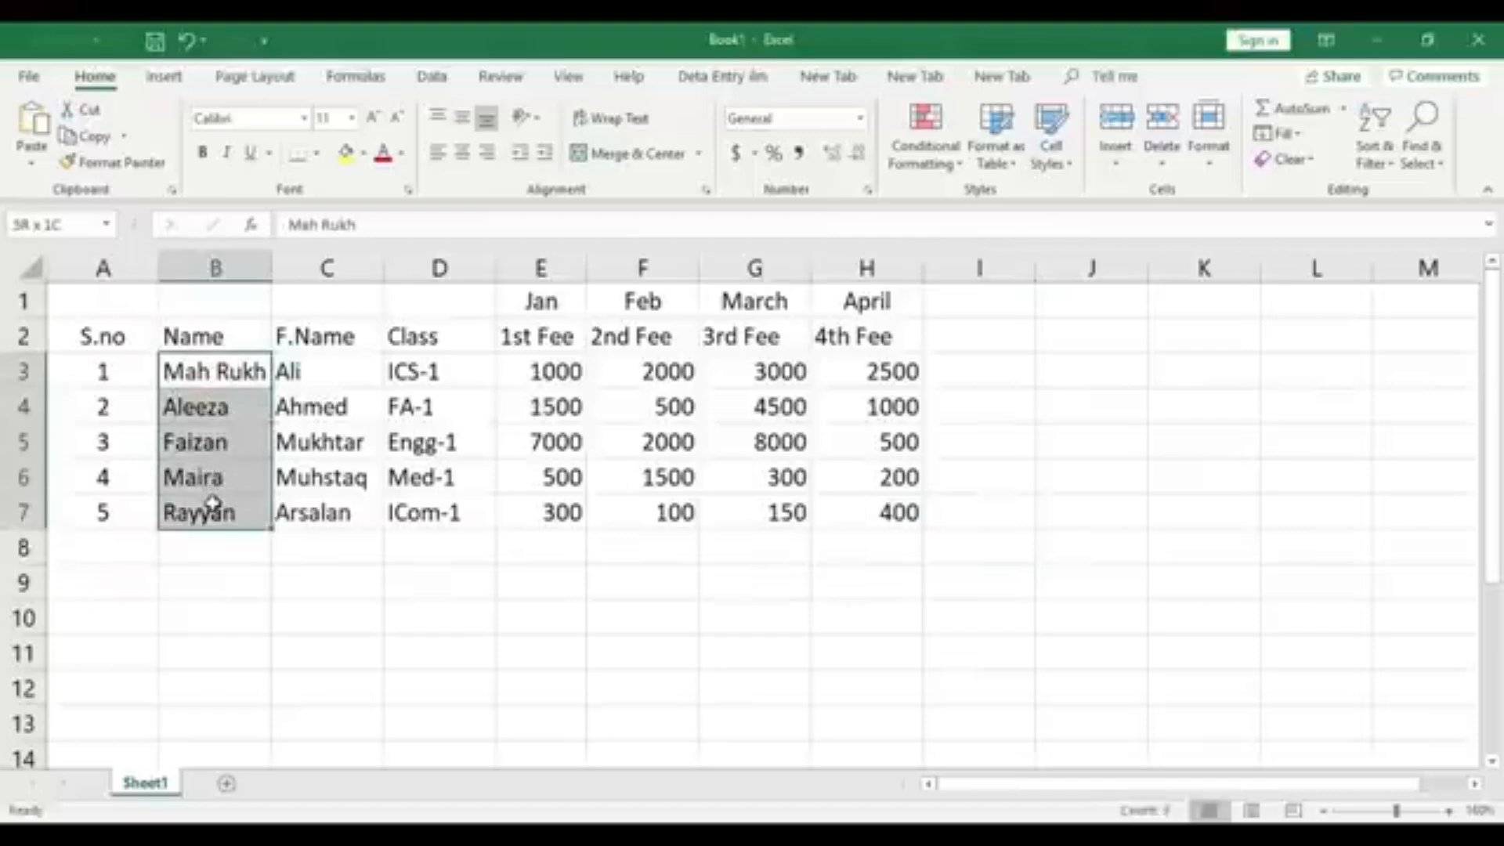
left_click(318, 367)
left_click_drag(318, 390, 329, 510)
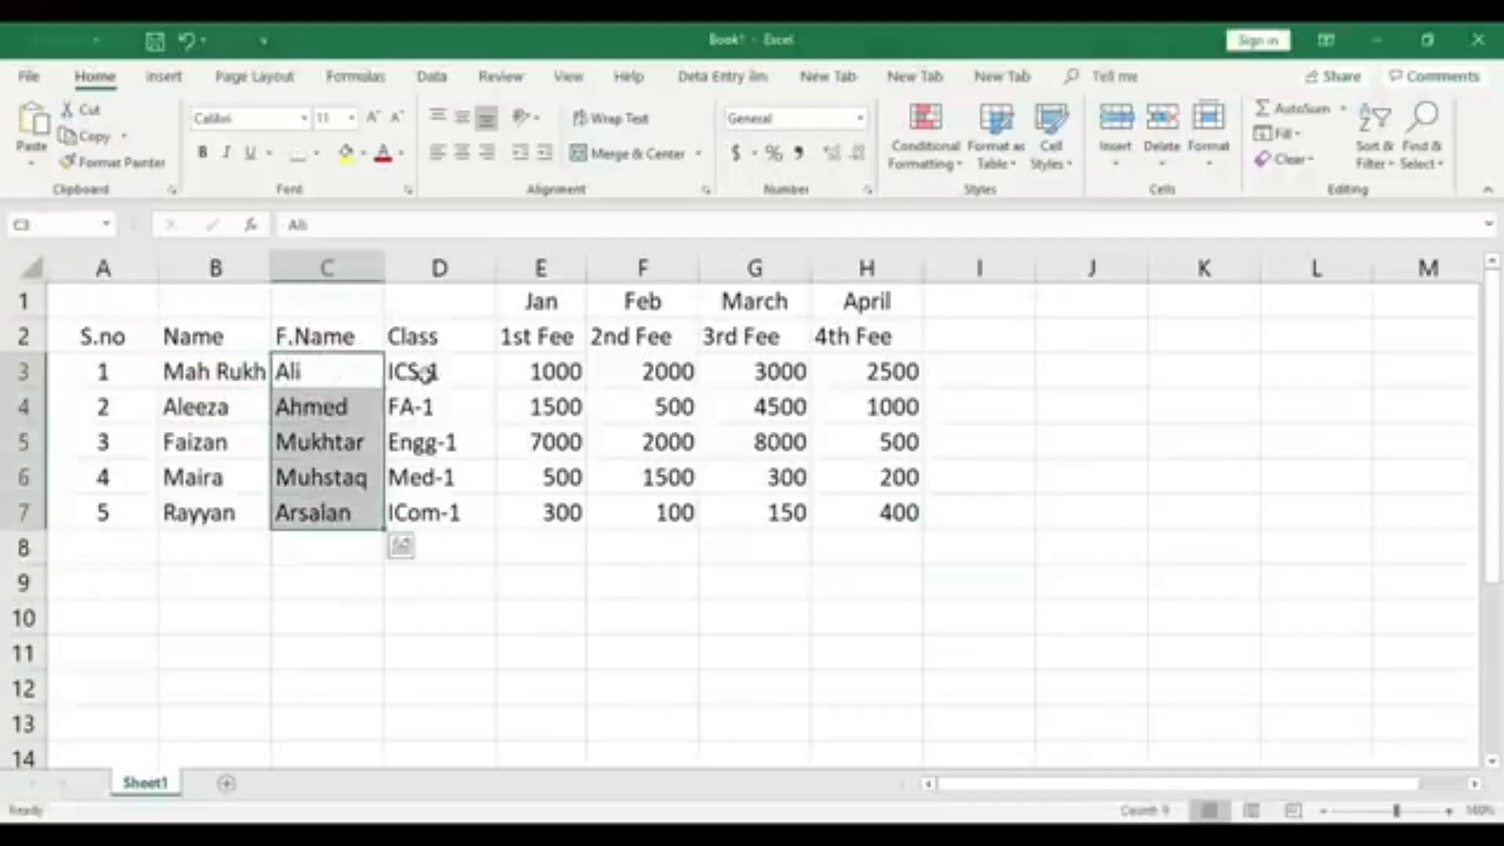
left_click_drag(420, 372, 438, 517)
left_click_drag(554, 369, 571, 513)
left_click(540, 302)
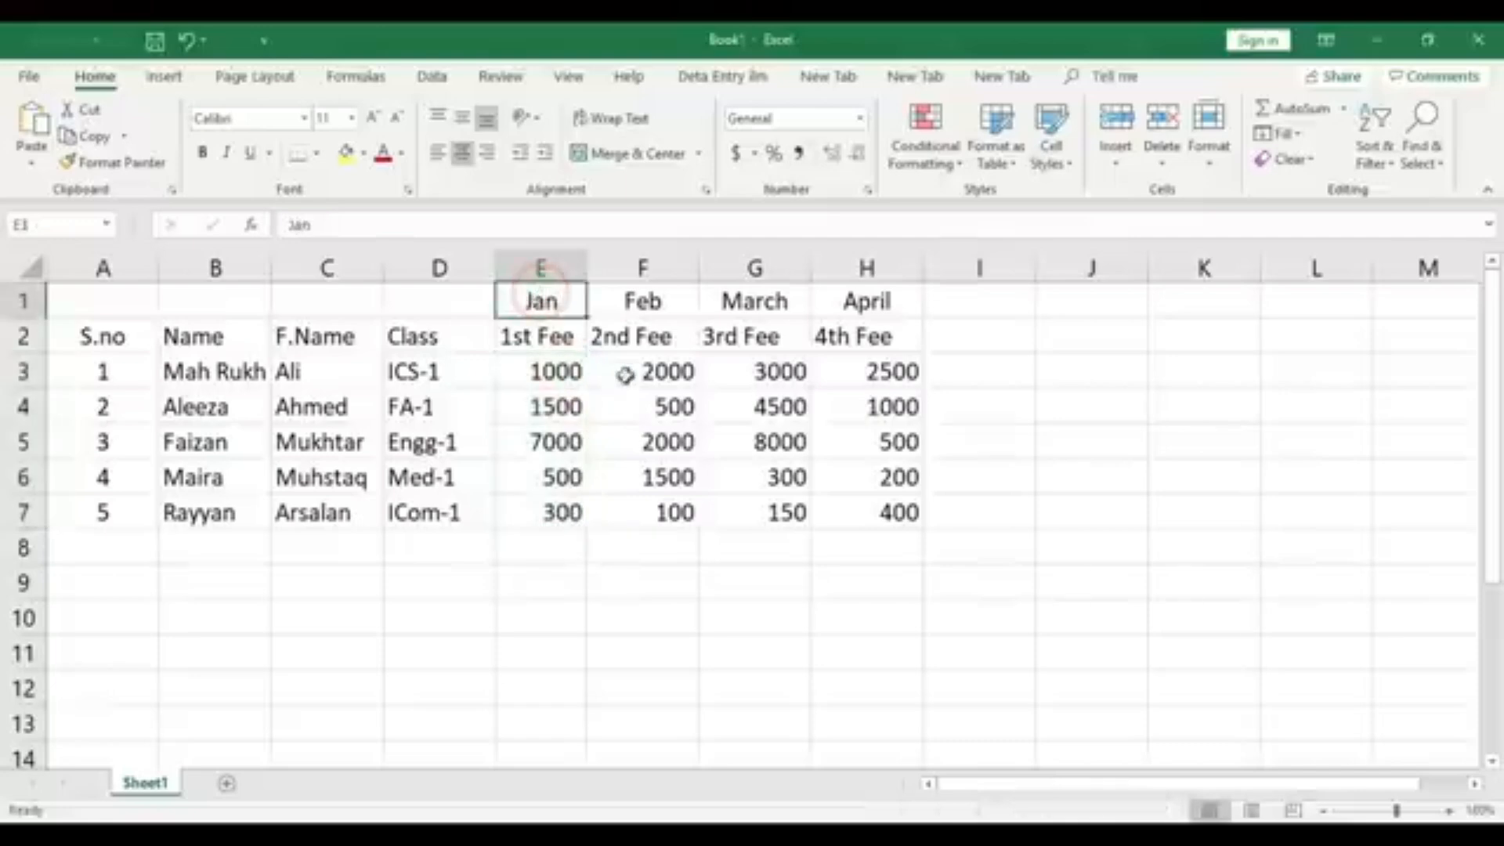
left_click_drag(630, 336, 642, 515)
left_click(643, 302)
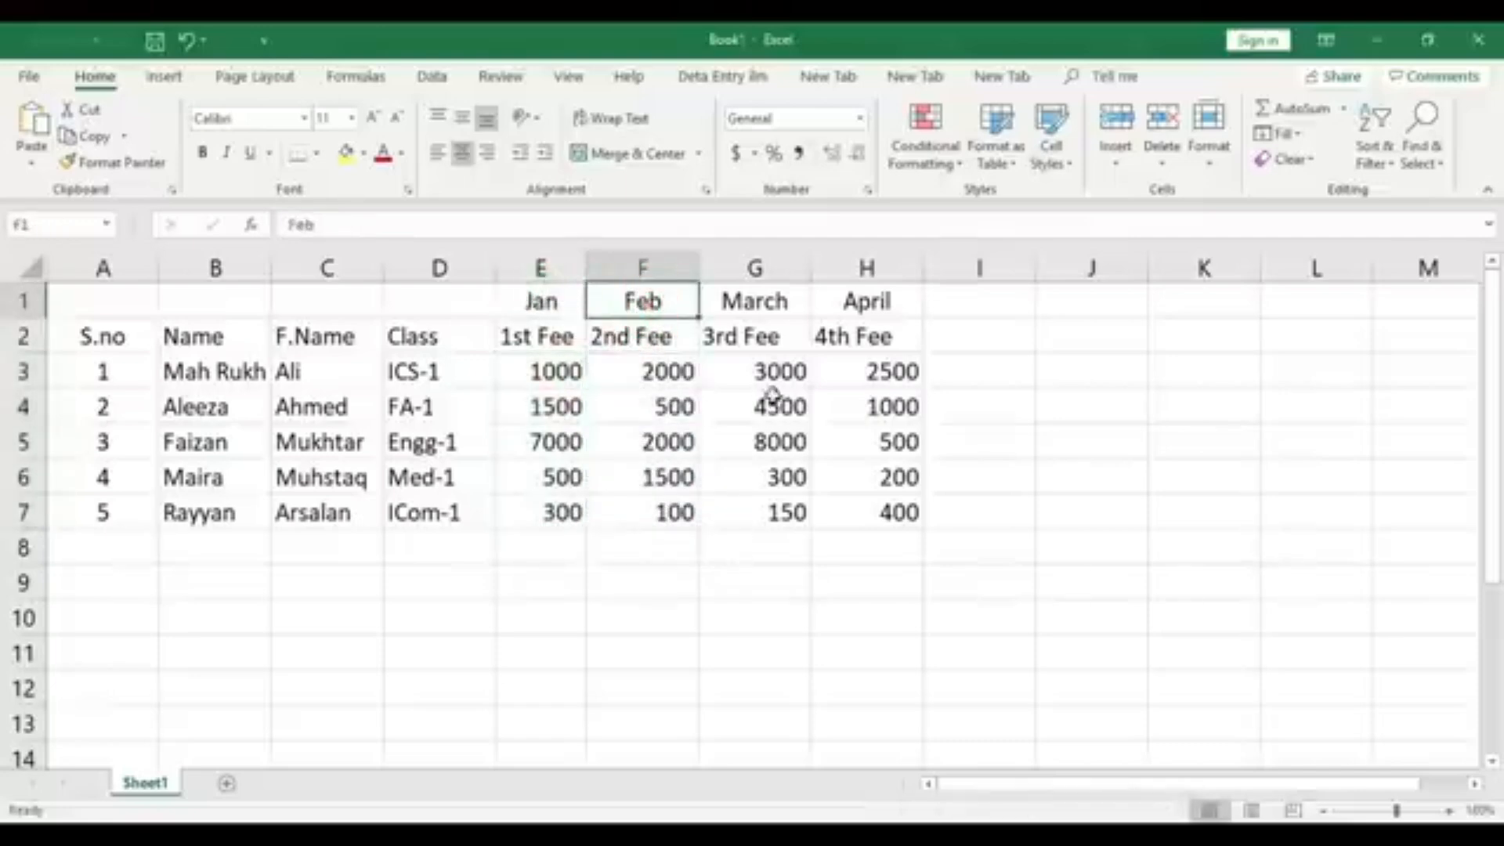
left_click_drag(764, 341, 772, 495)
left_click(755, 302)
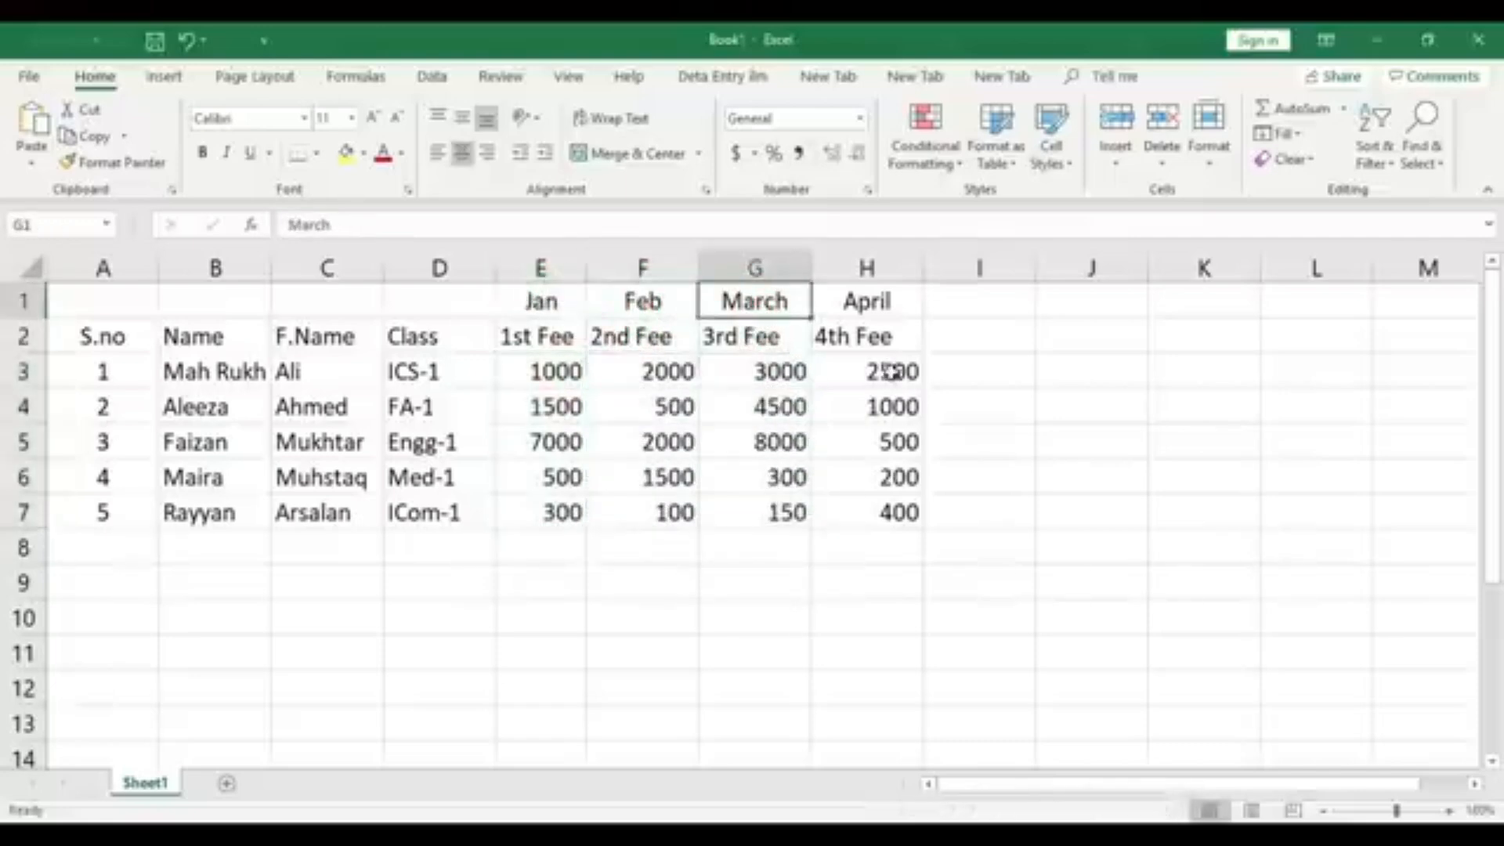
left_click_drag(890, 373, 891, 513)
left_click(877, 302)
left_click(882, 503)
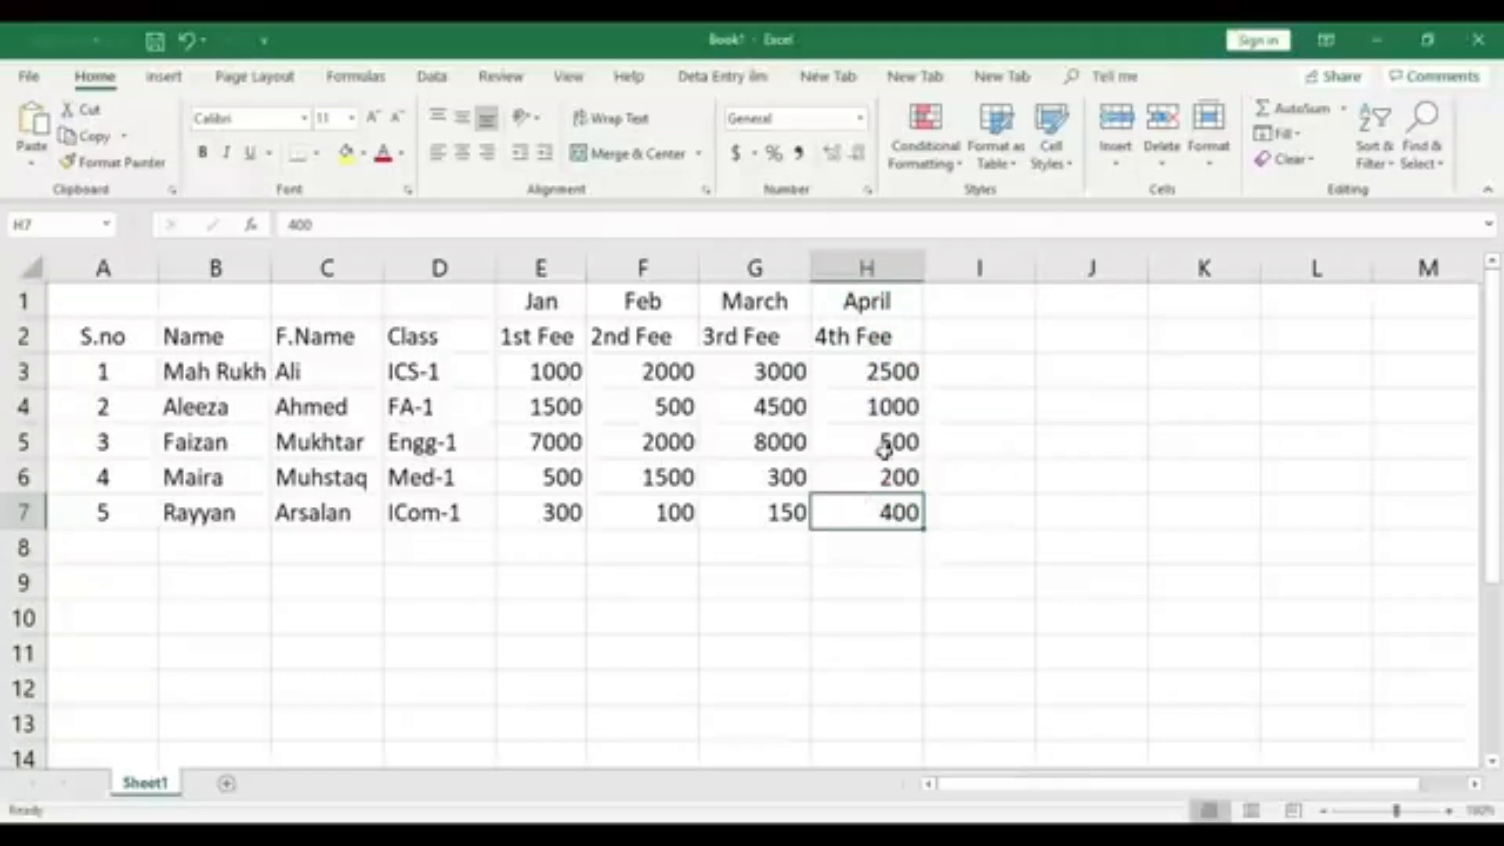
left_click(964, 574)
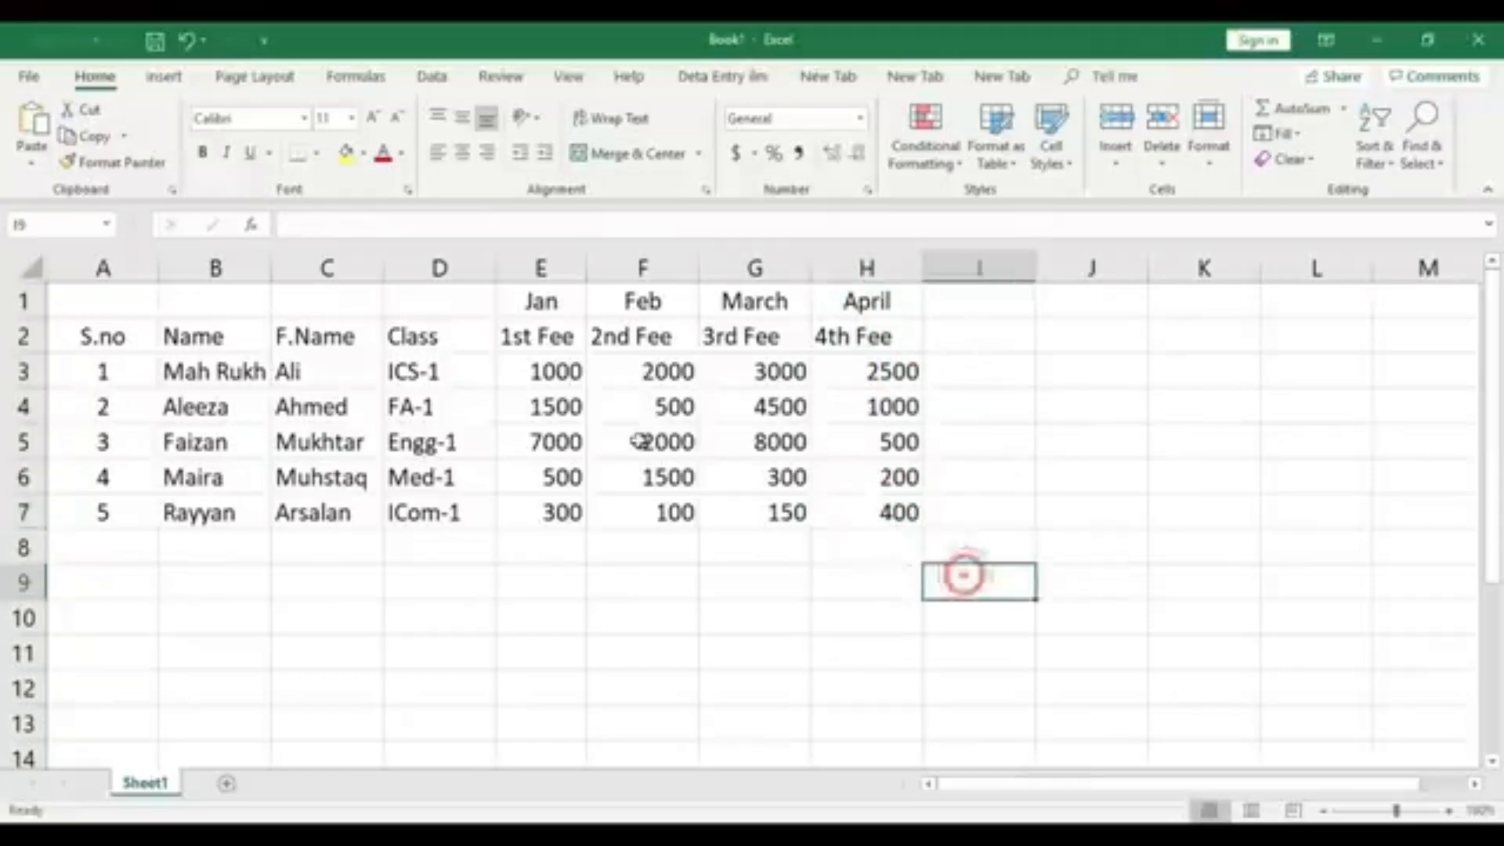
- Examine the first two students' fees across the four months in rows 3 and 4
left_click_drag(557, 374, 901, 372)
left_click(991, 379)
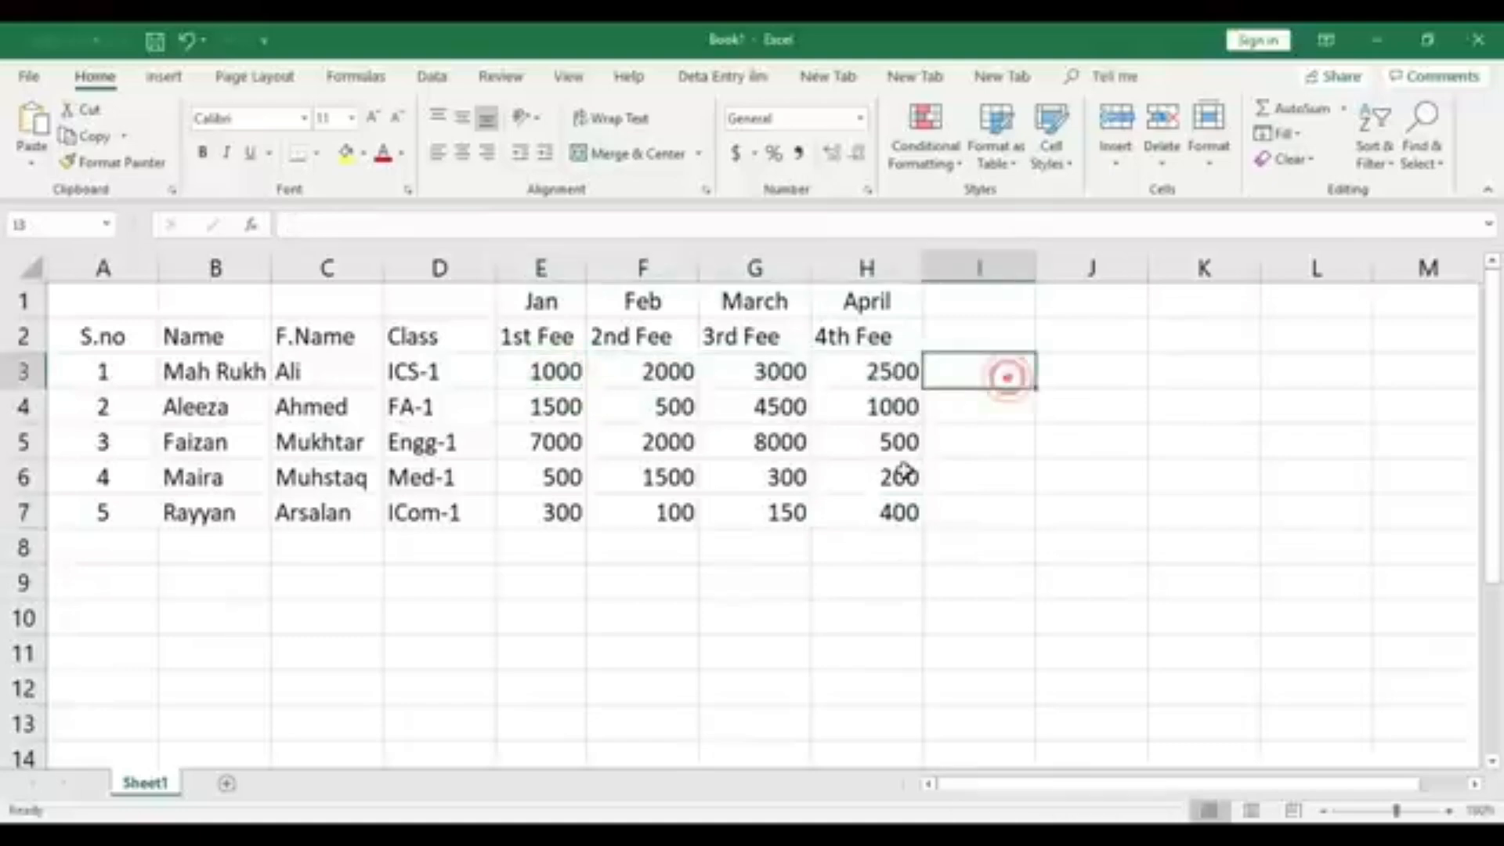
left_click_drag(552, 375, 960, 380)
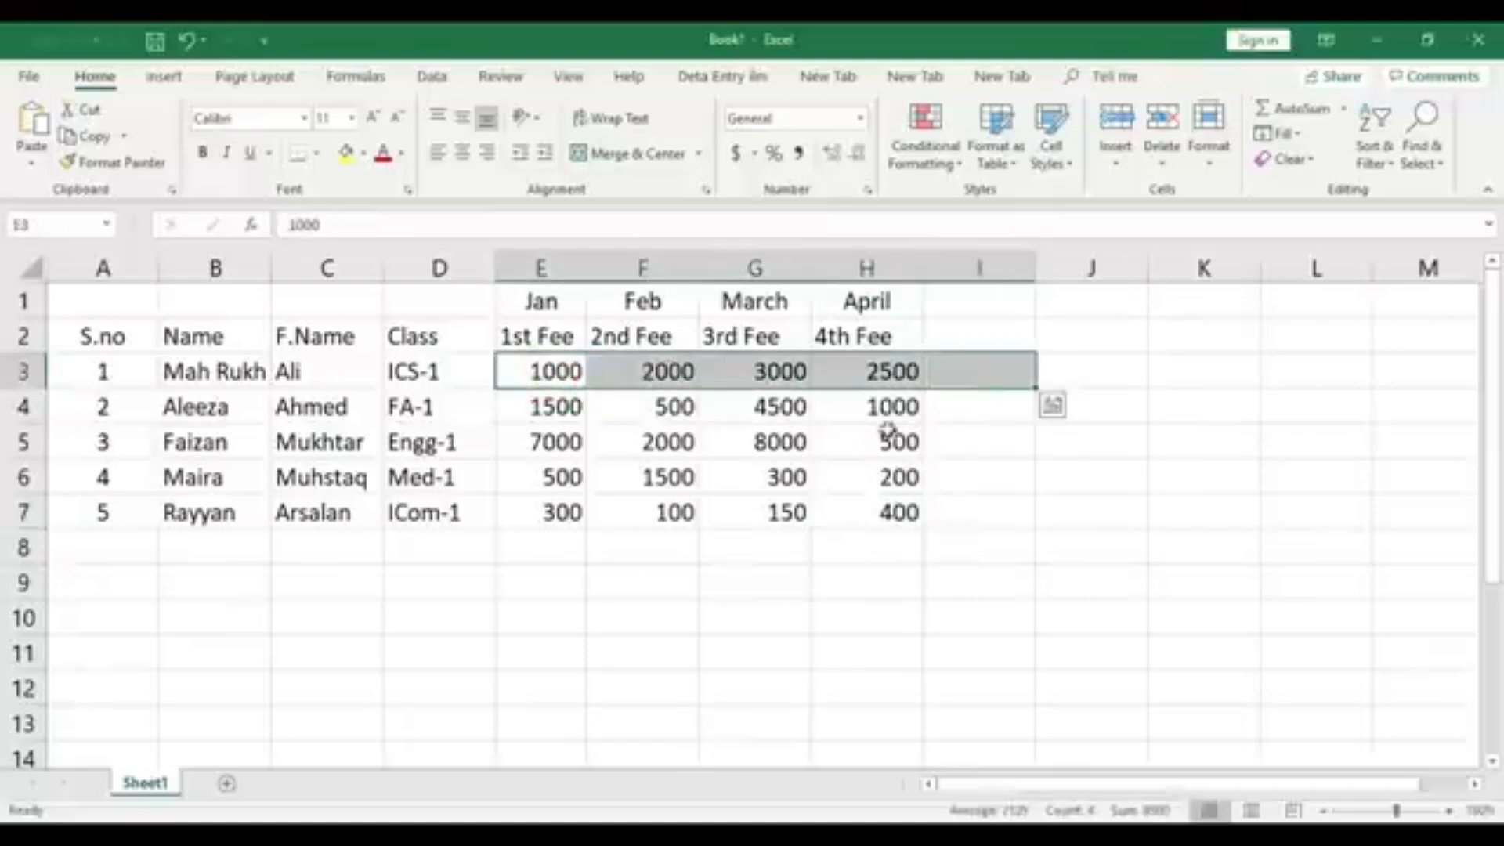
left_click_drag(560, 406, 901, 407)
left_click(557, 486)
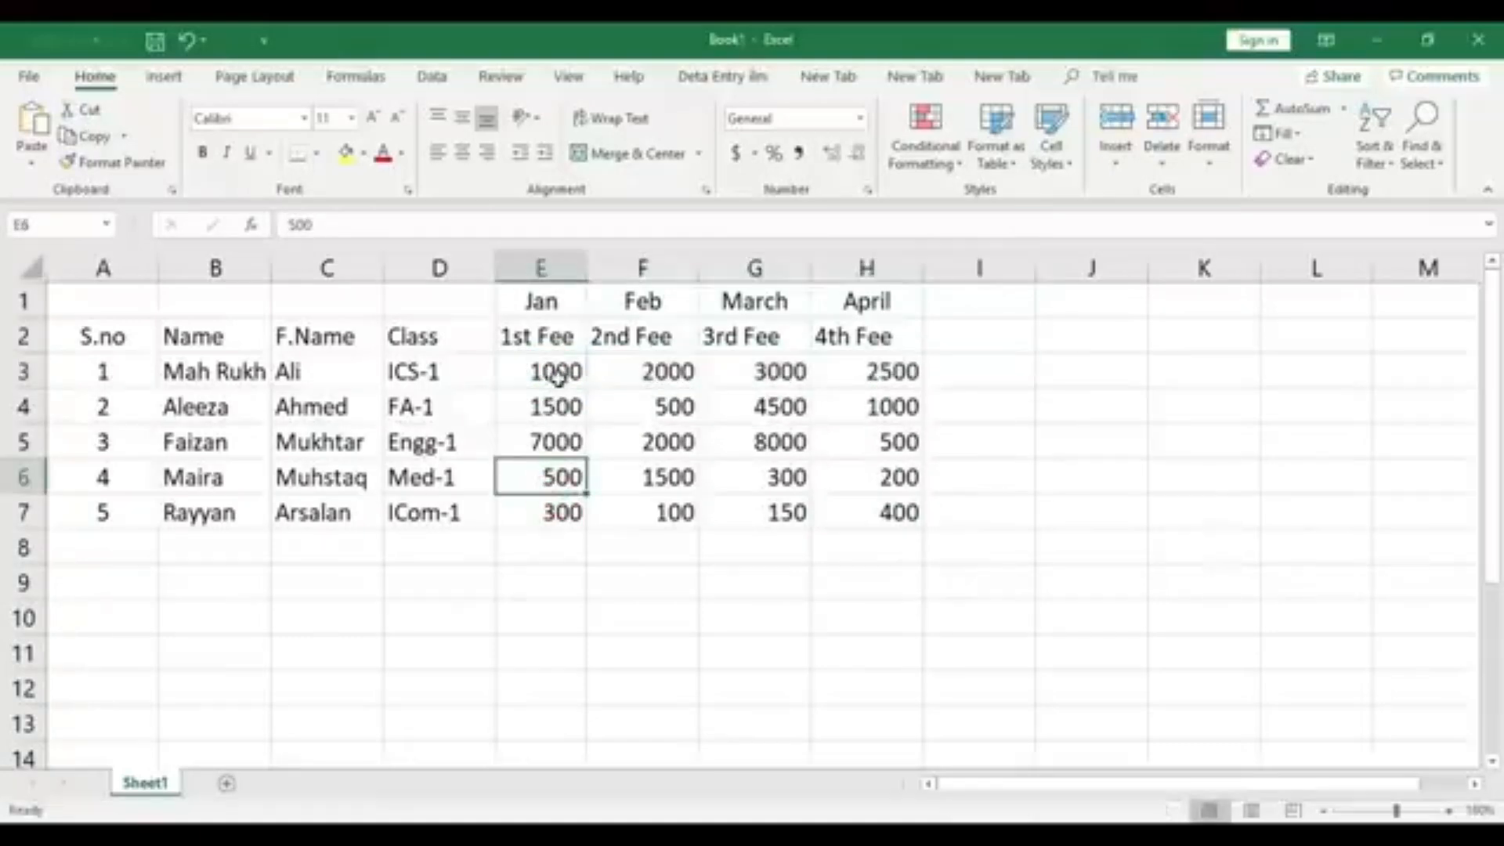
left_click(979, 519)
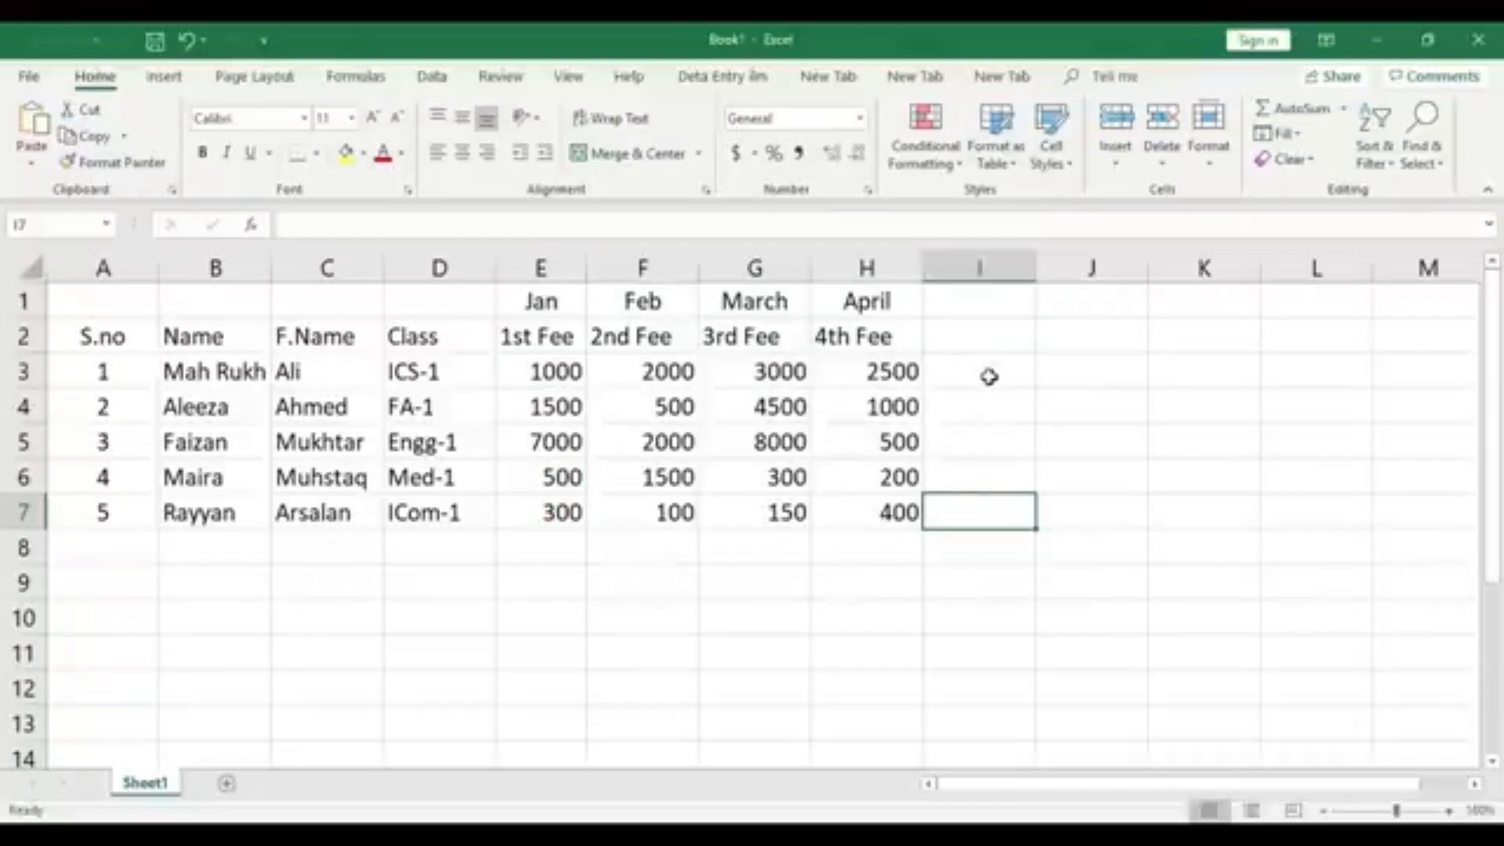
- Examine the April fees in H3 and H4 together with column H to identify the cell positions
left_click(901, 375)
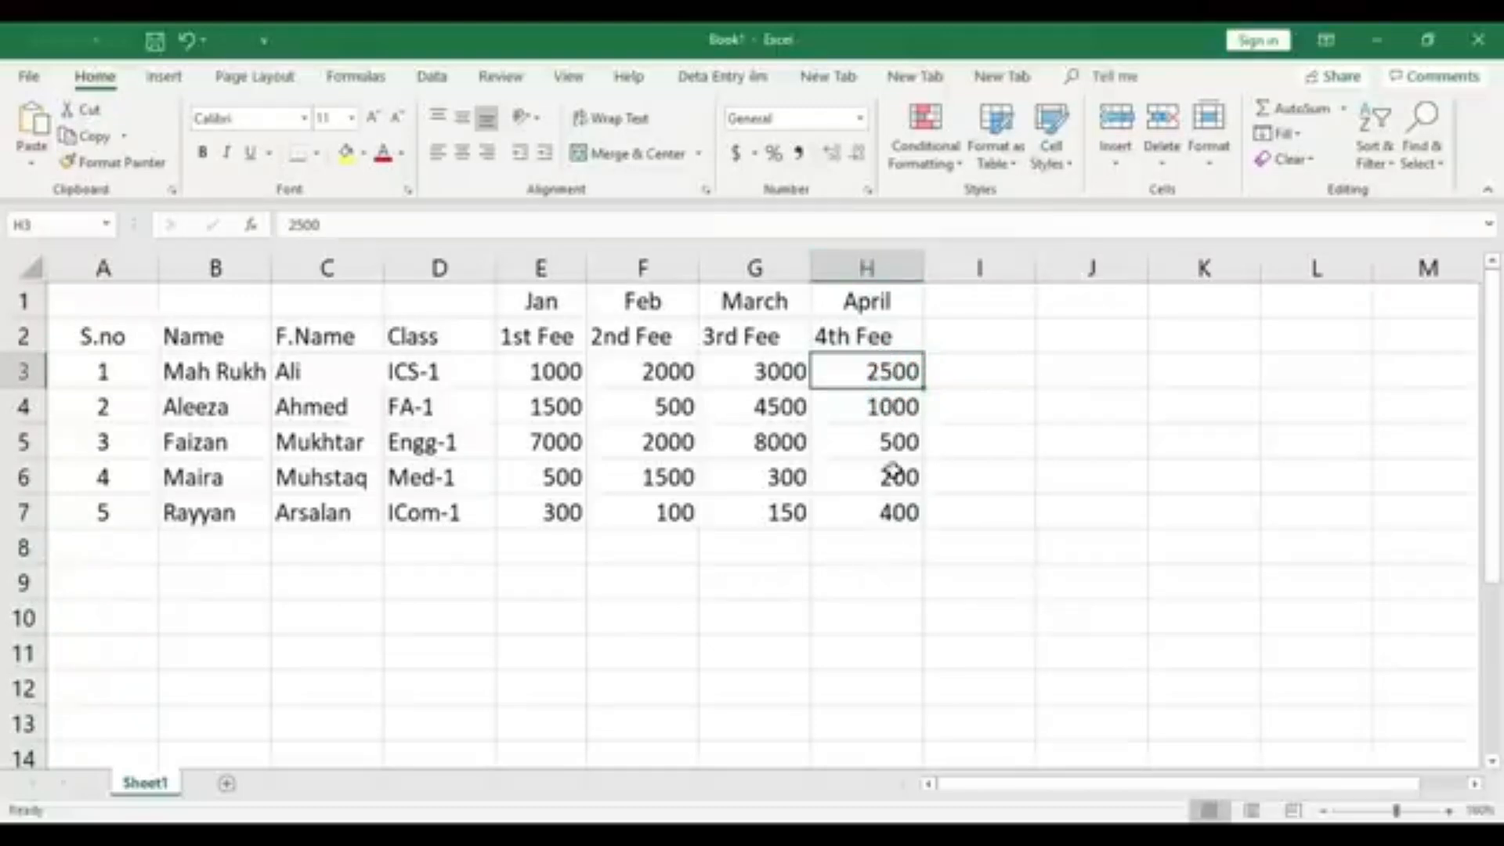
left_click(884, 266)
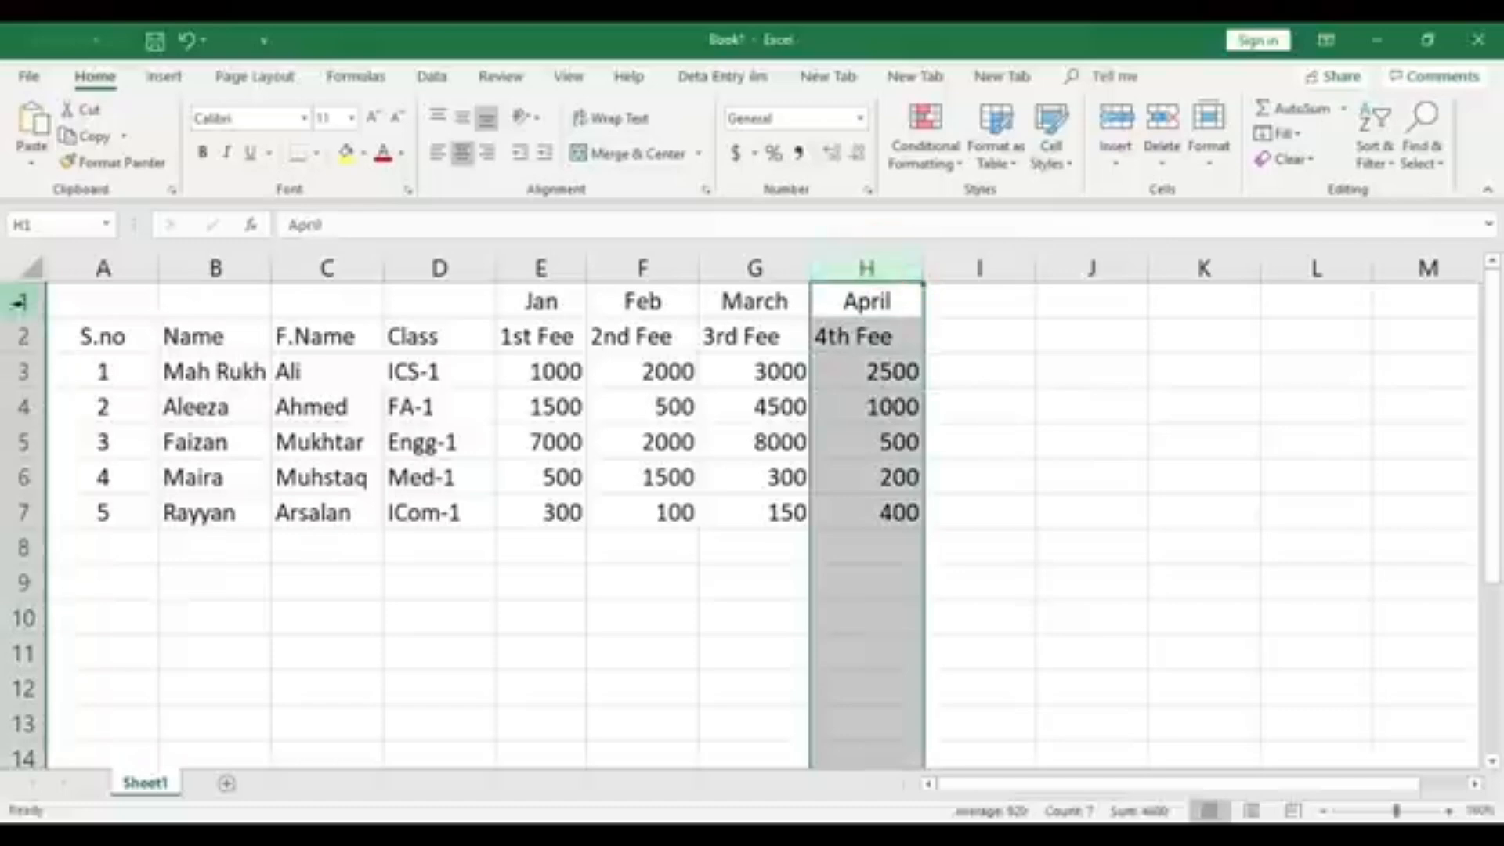
left_click(23, 336)
left_click(877, 371)
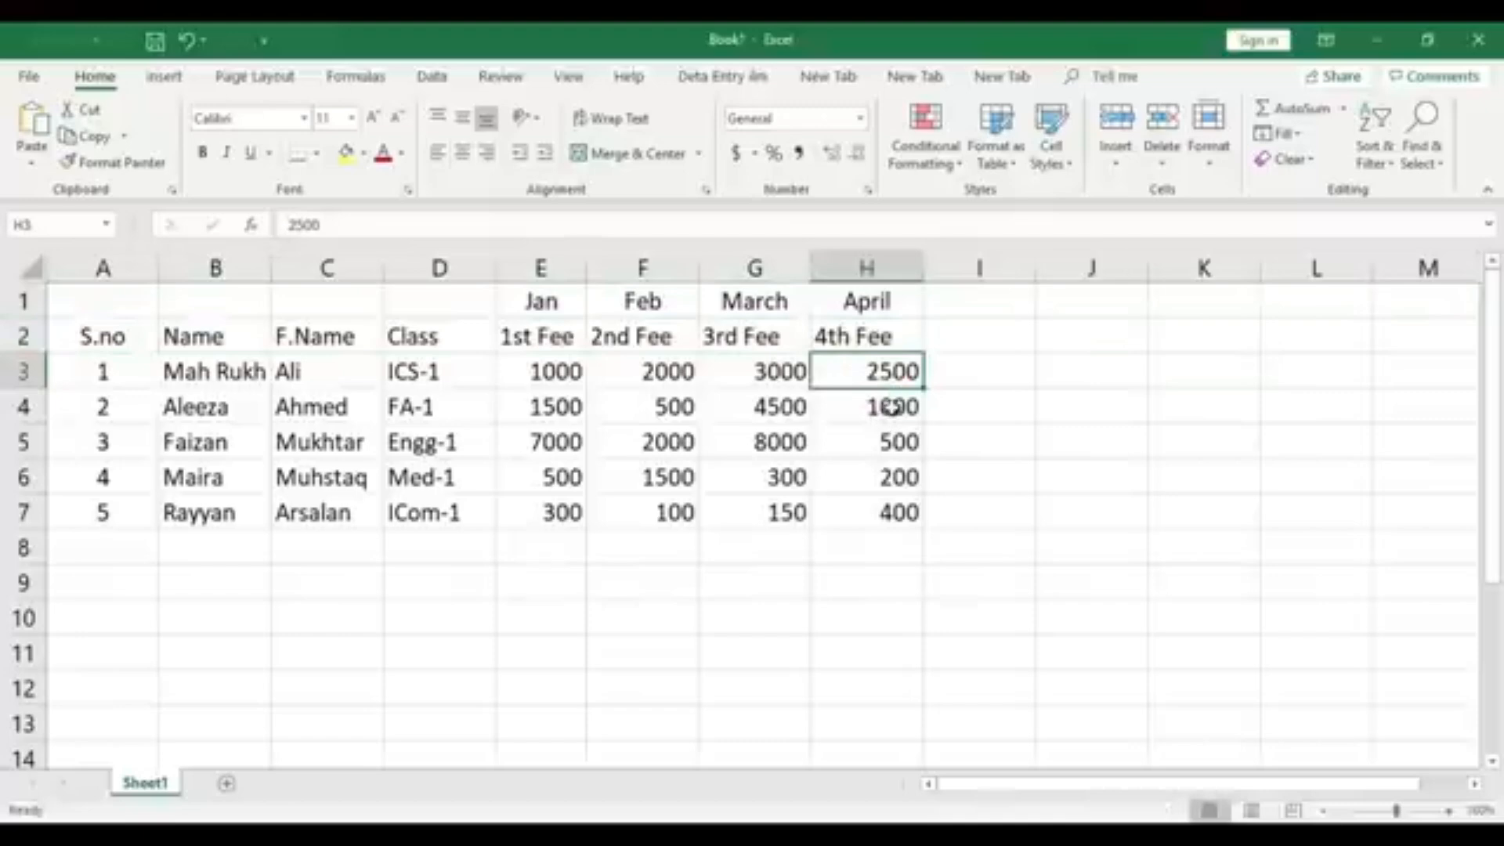
left_click(893, 406)
left_click(865, 266)
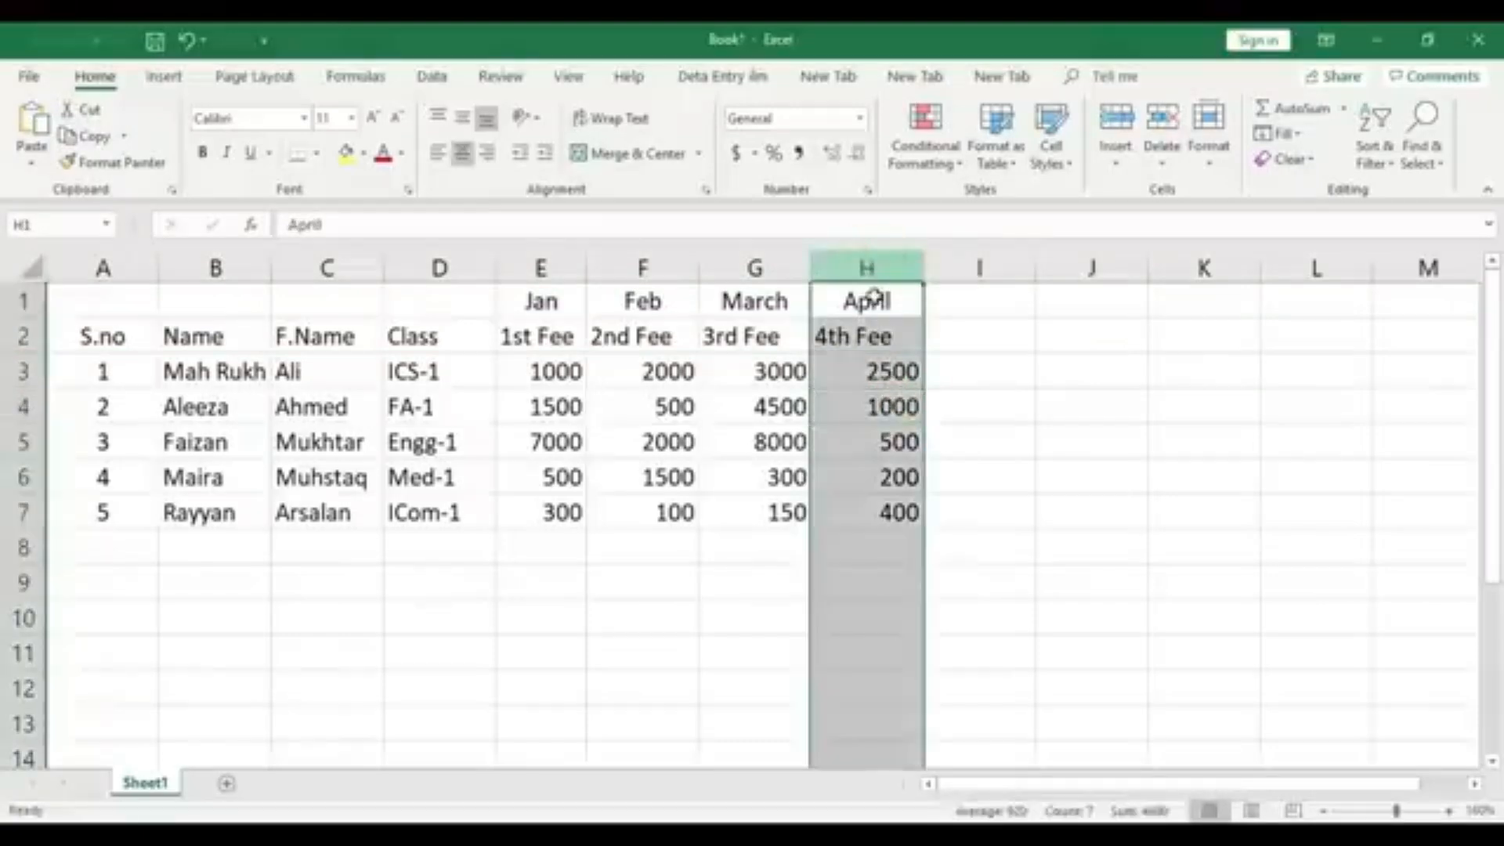
left_click(879, 404)
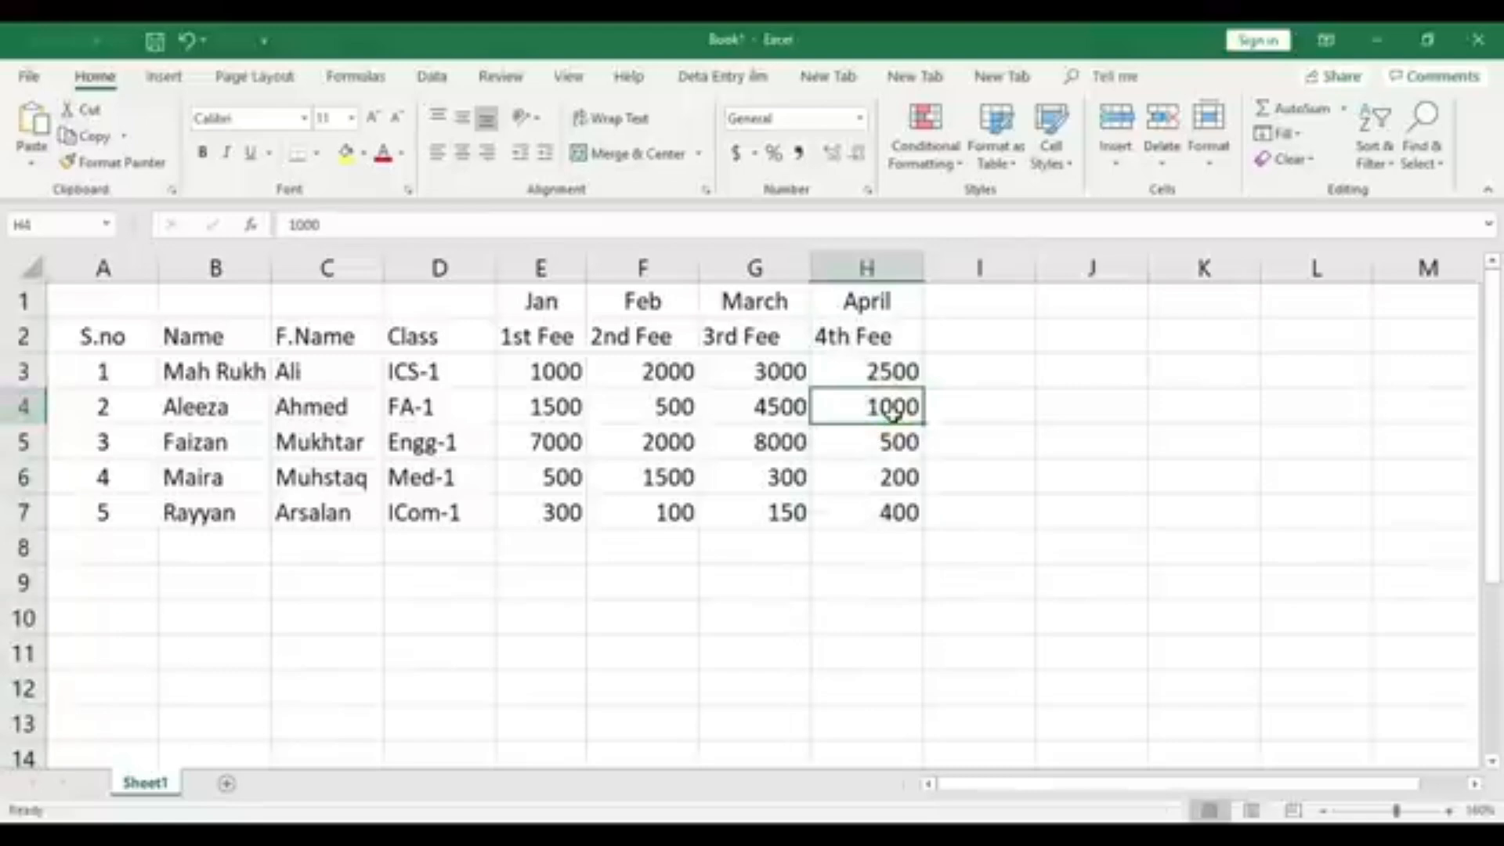
left_click(936, 513)
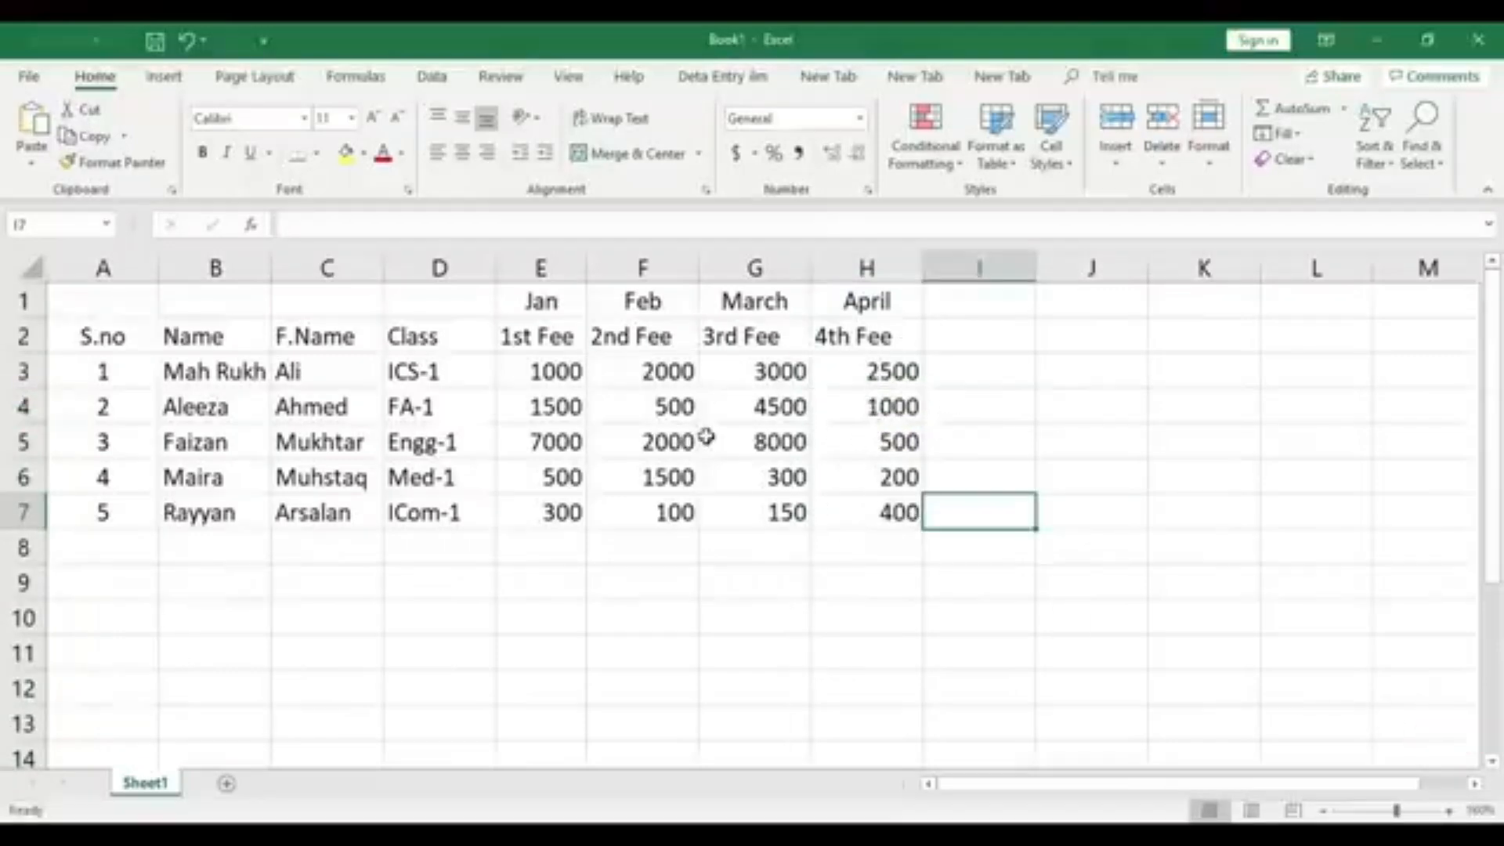
- Examine the first student's fees in E3 to H3 and the fees listed under each month heading
left_click(228, 372)
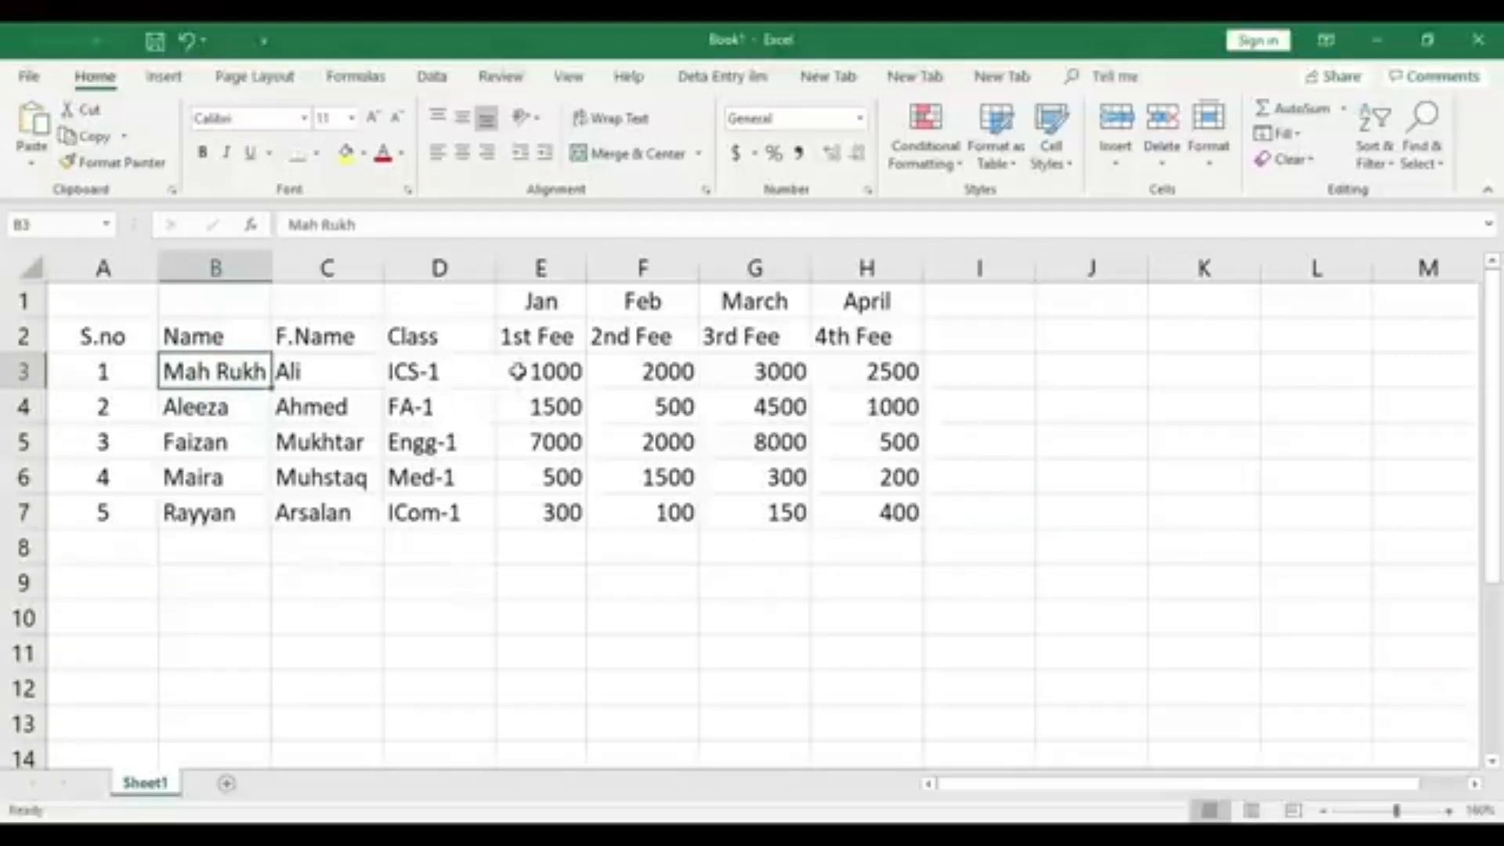
left_click_drag(517, 371, 881, 372)
left_click(539, 301)
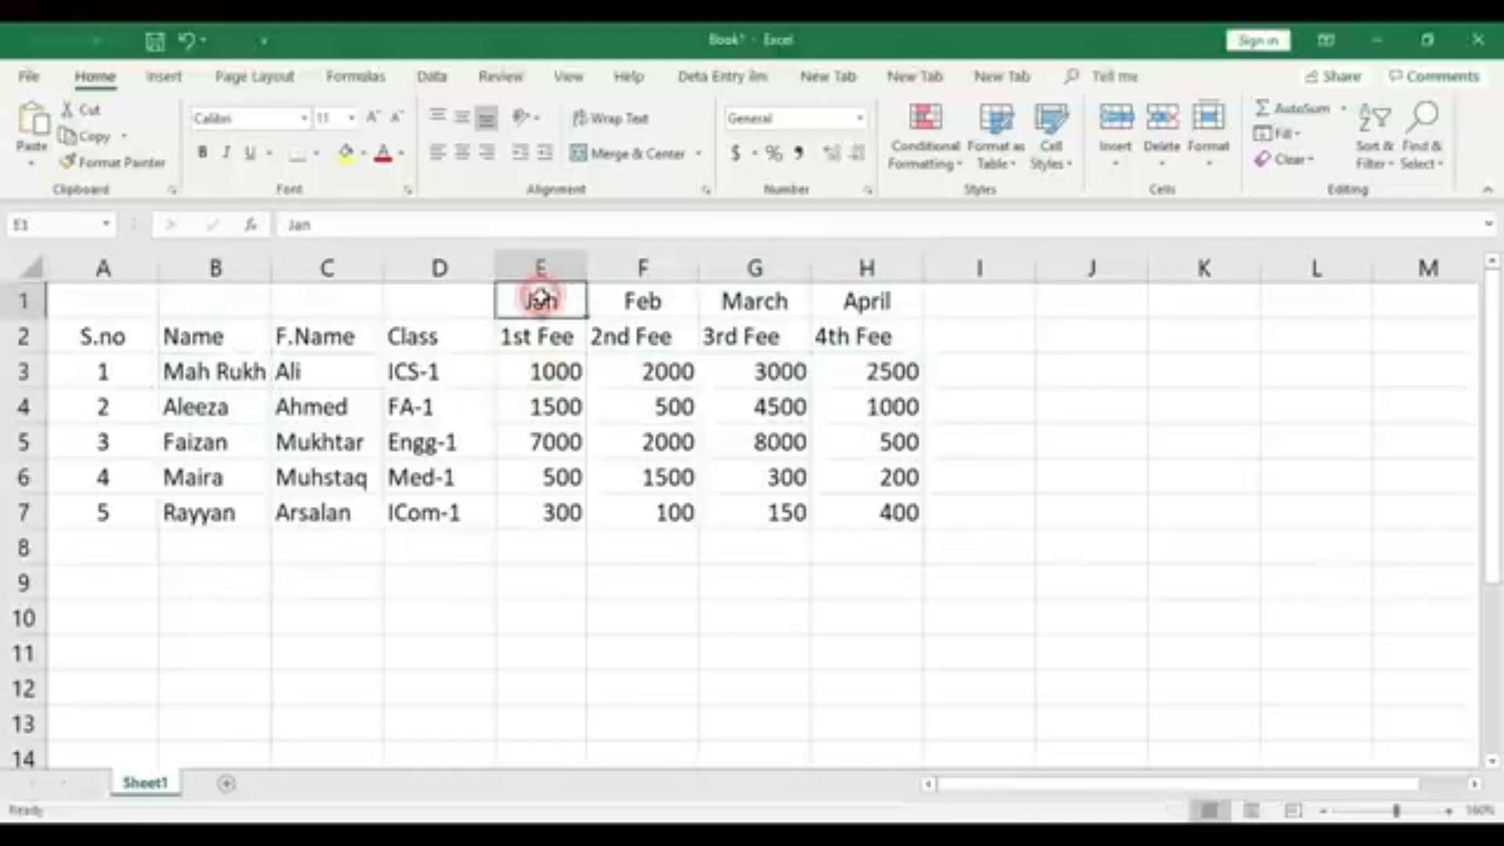
left_click_drag(539, 301, 554, 511)
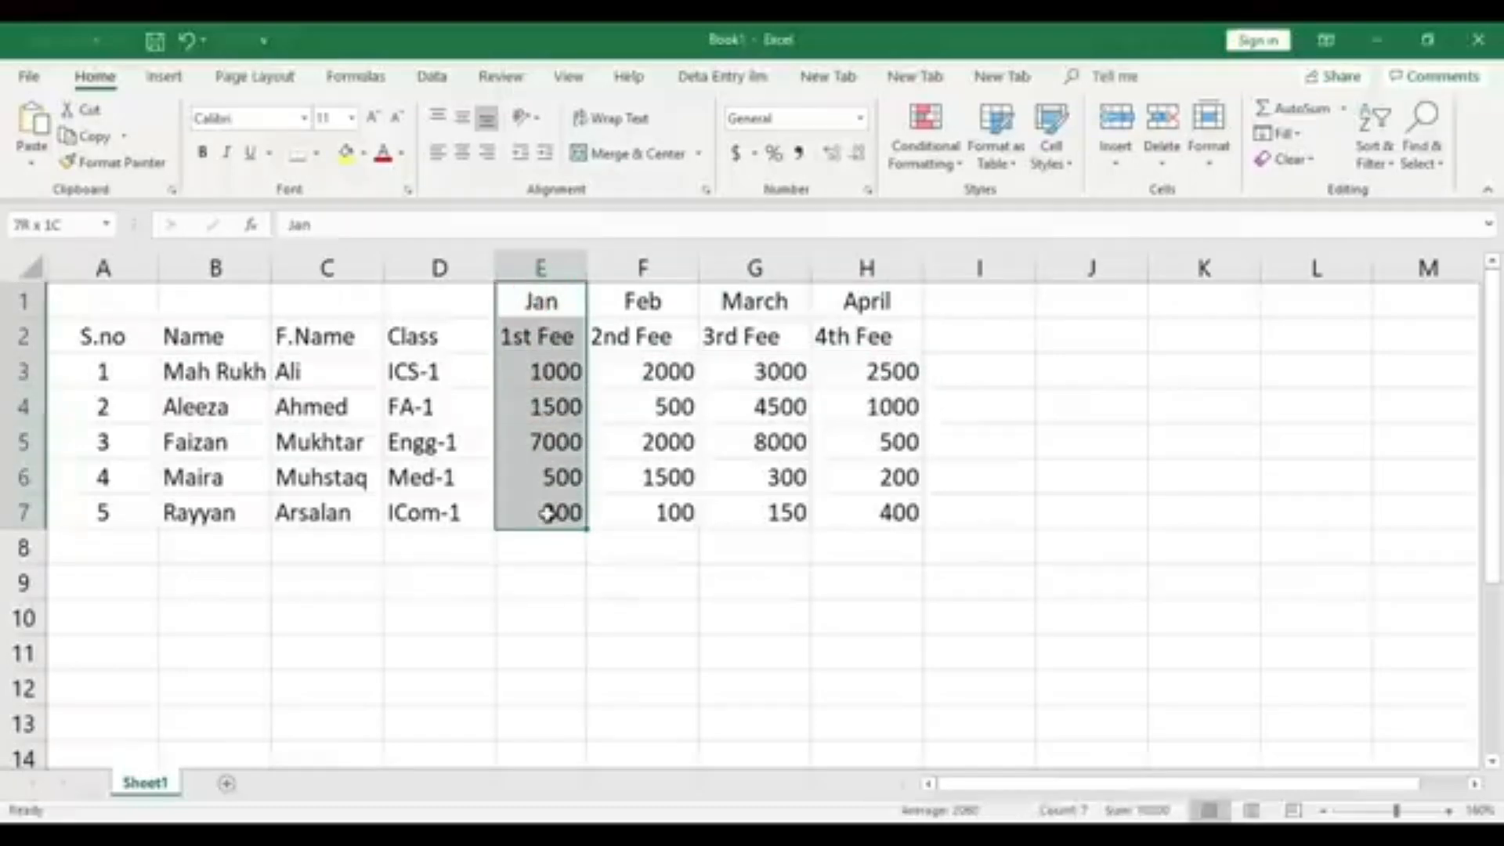
left_click_drag(636, 296, 638, 505)
left_click_drag(775, 311, 783, 518)
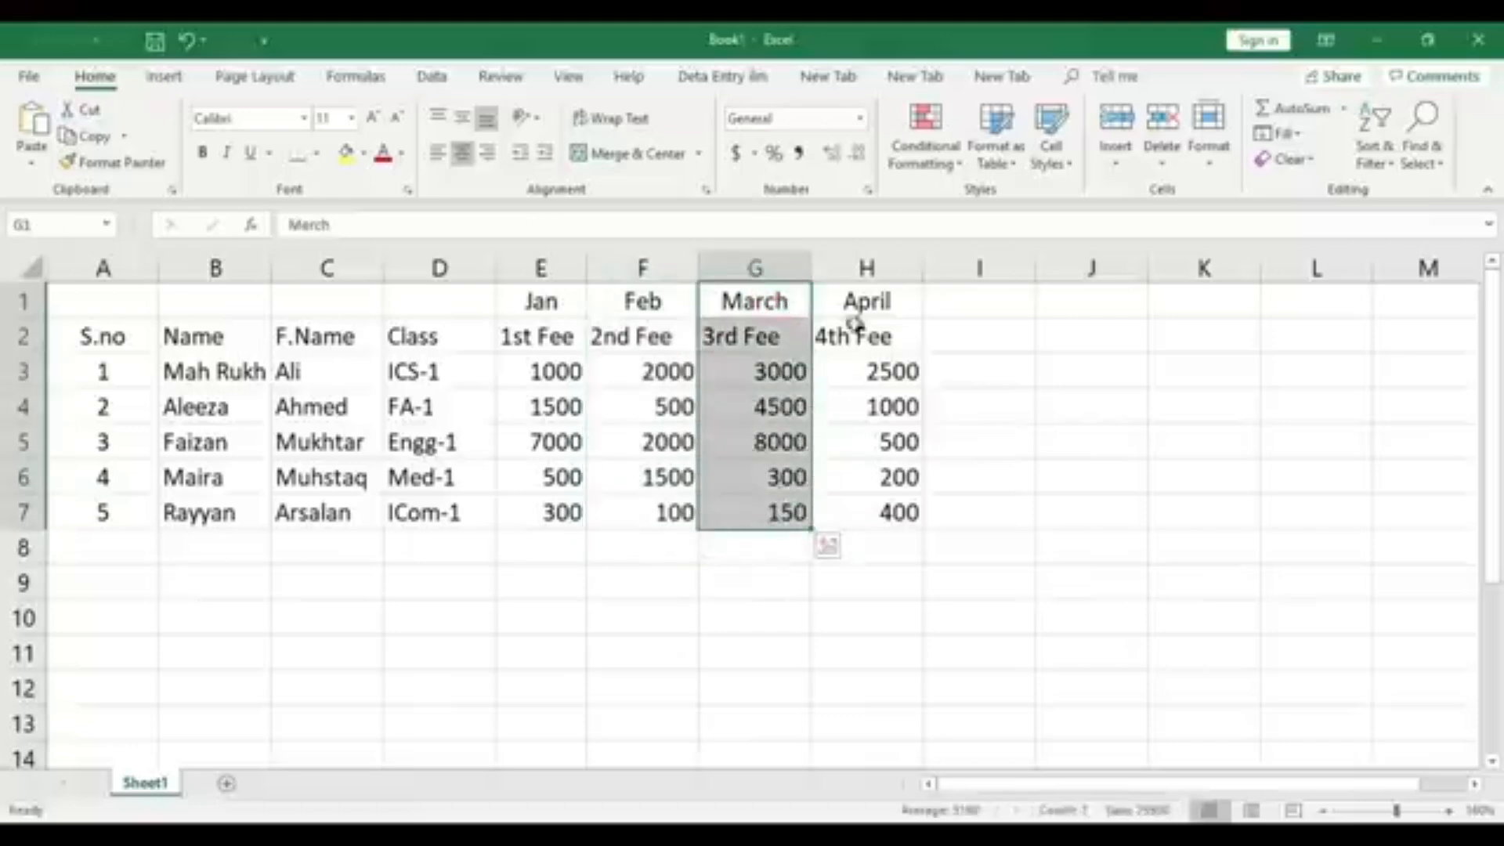
left_click_drag(859, 302, 868, 519)
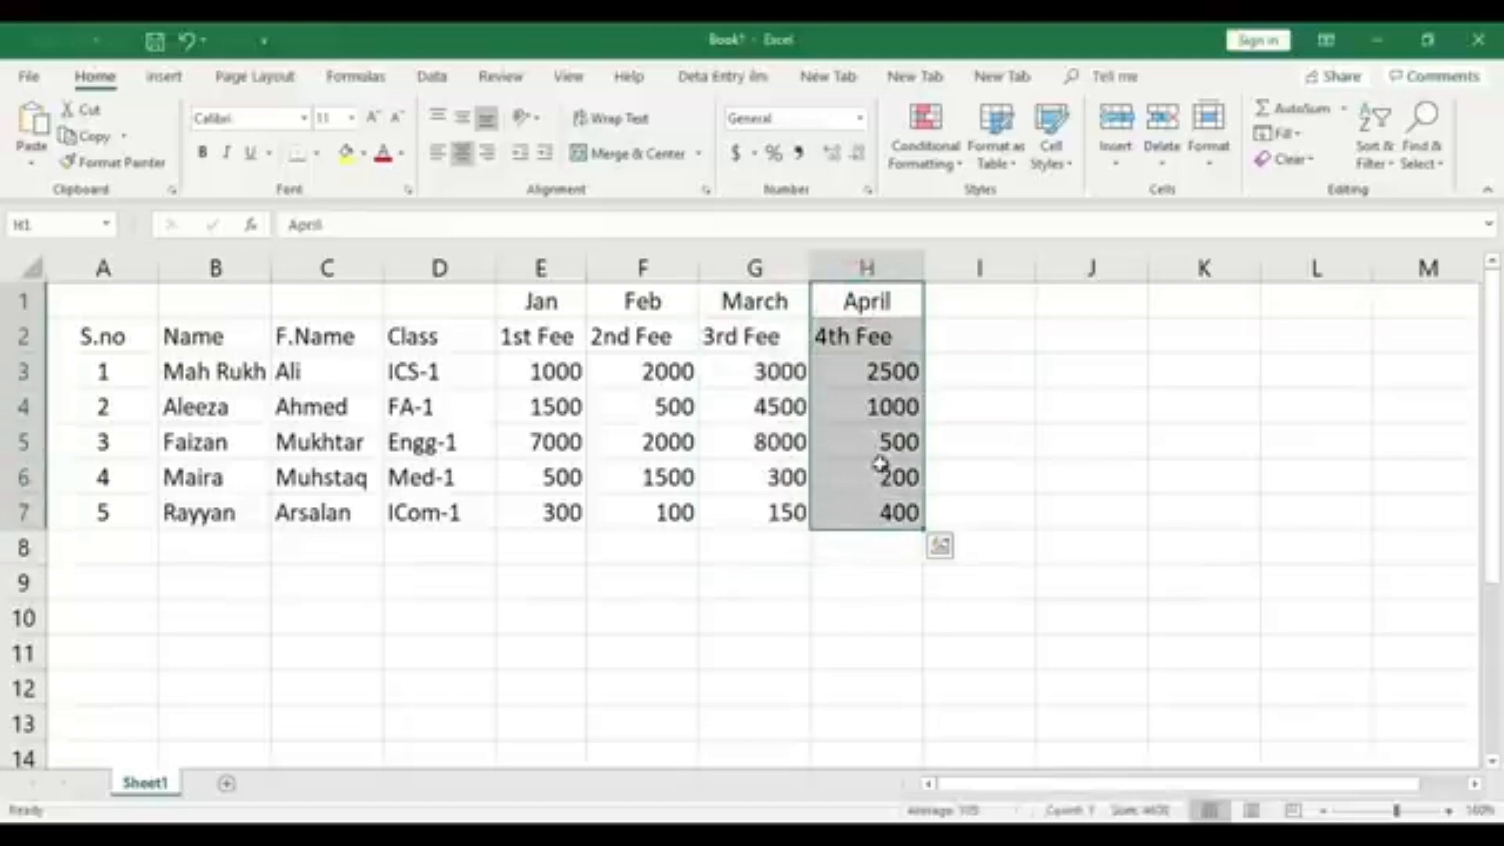
left_click_drag(523, 370, 883, 374)
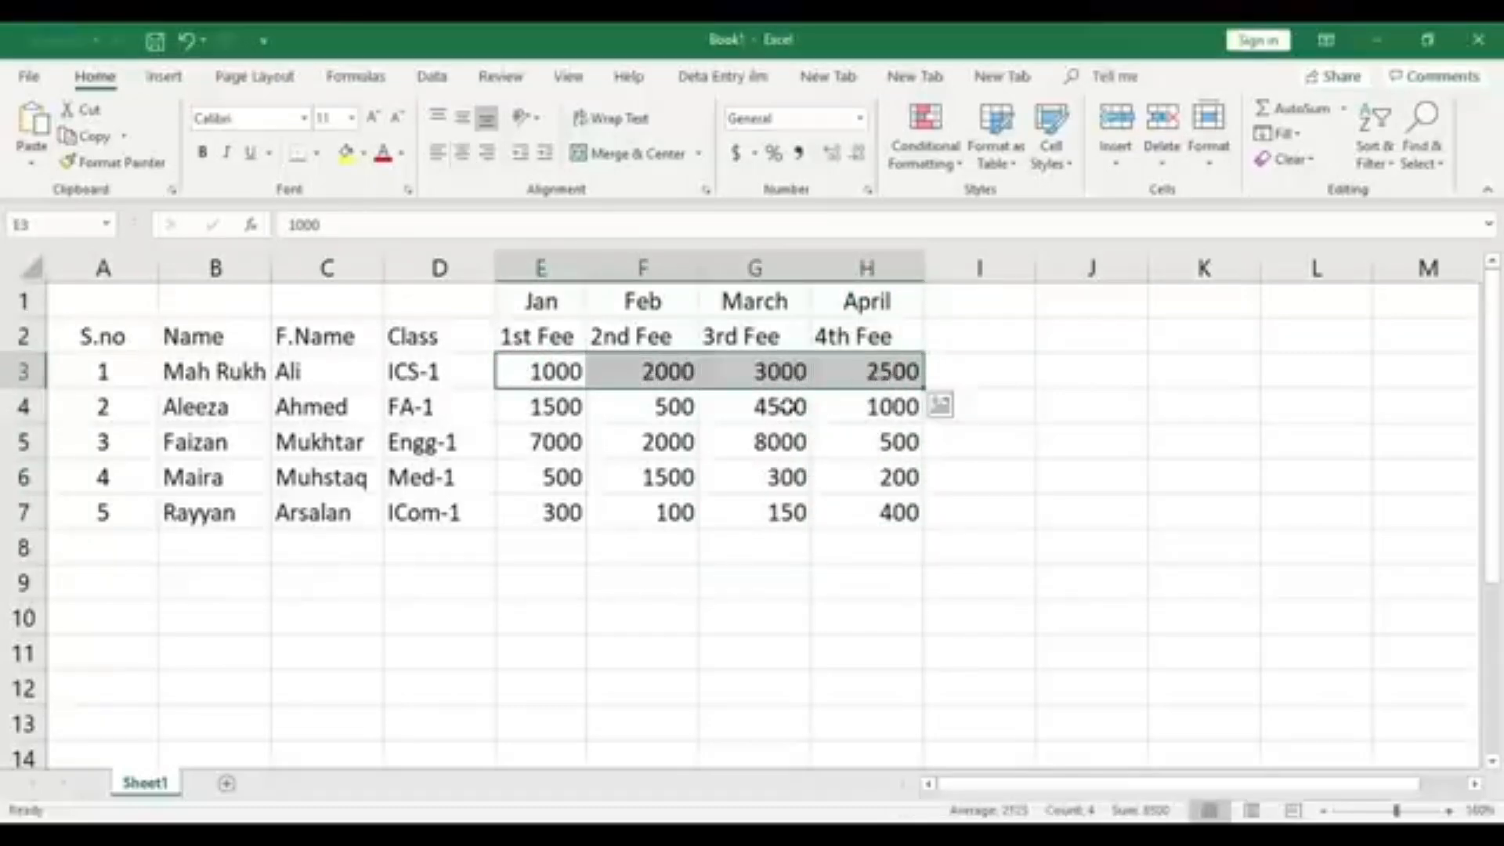
left_click(606, 511)
- Compare the January, February, March and April fee columns from the month heading down to the fifth student
left_click_drag(552, 296, 556, 520)
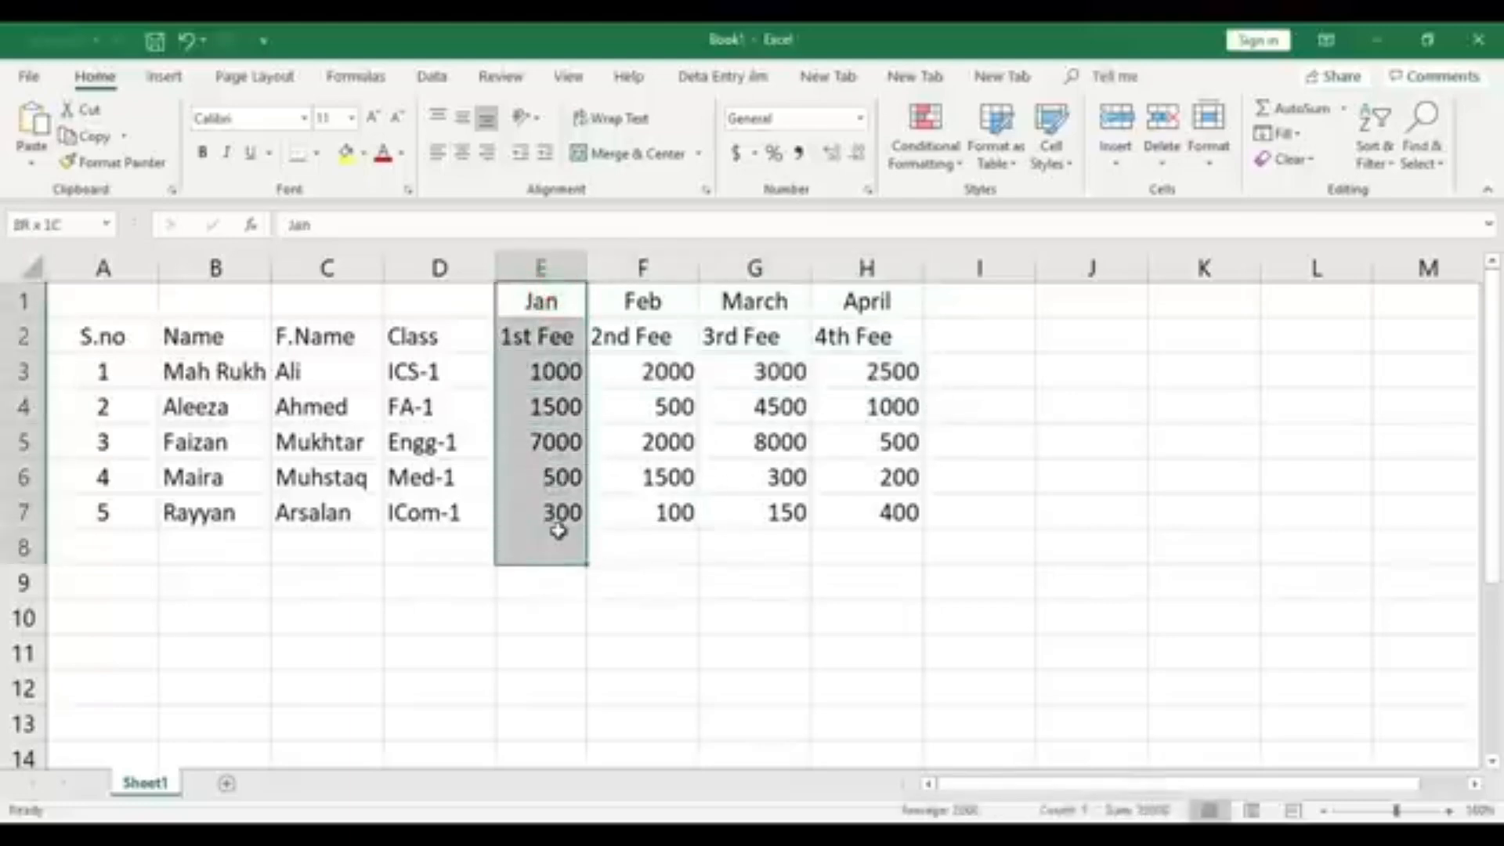
left_click(575, 570)
left_click_drag(553, 302, 567, 537)
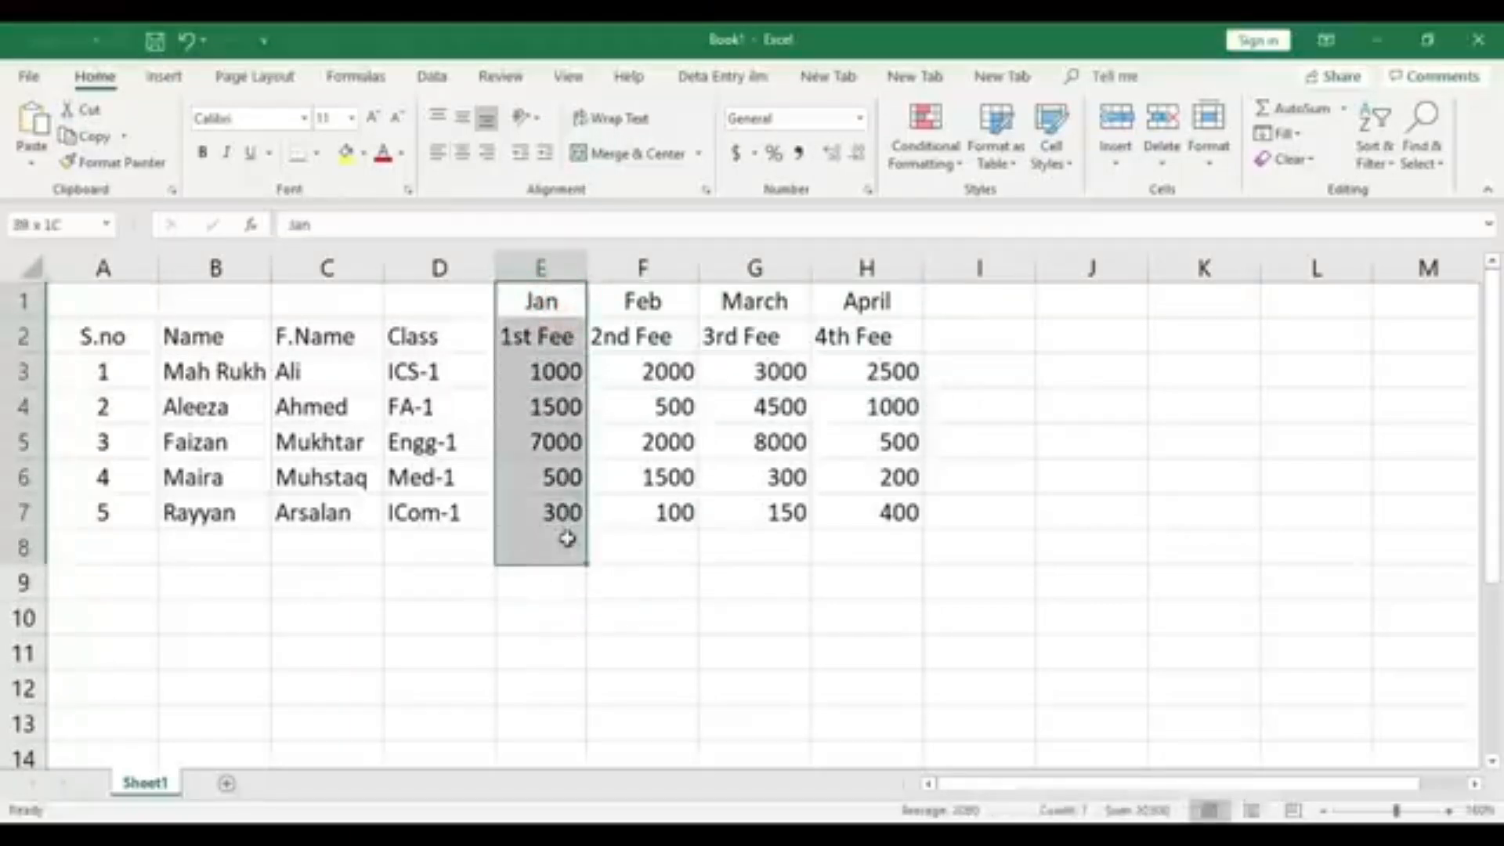
left_click(548, 581)
left_click_drag(647, 304, 670, 519)
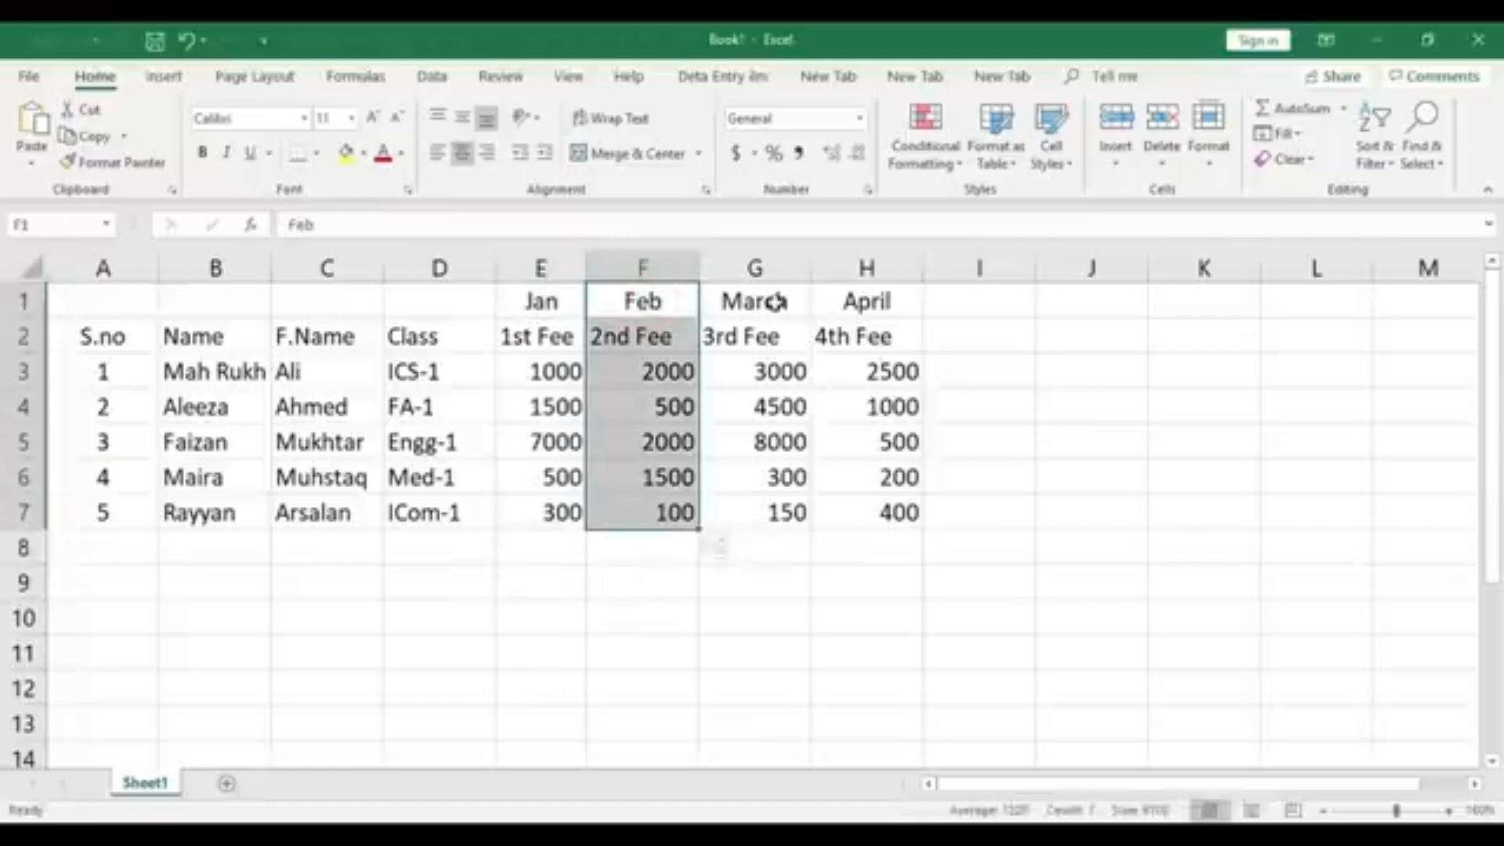
left_click_drag(774, 303, 759, 550)
left_click_drag(862, 301, 878, 517)
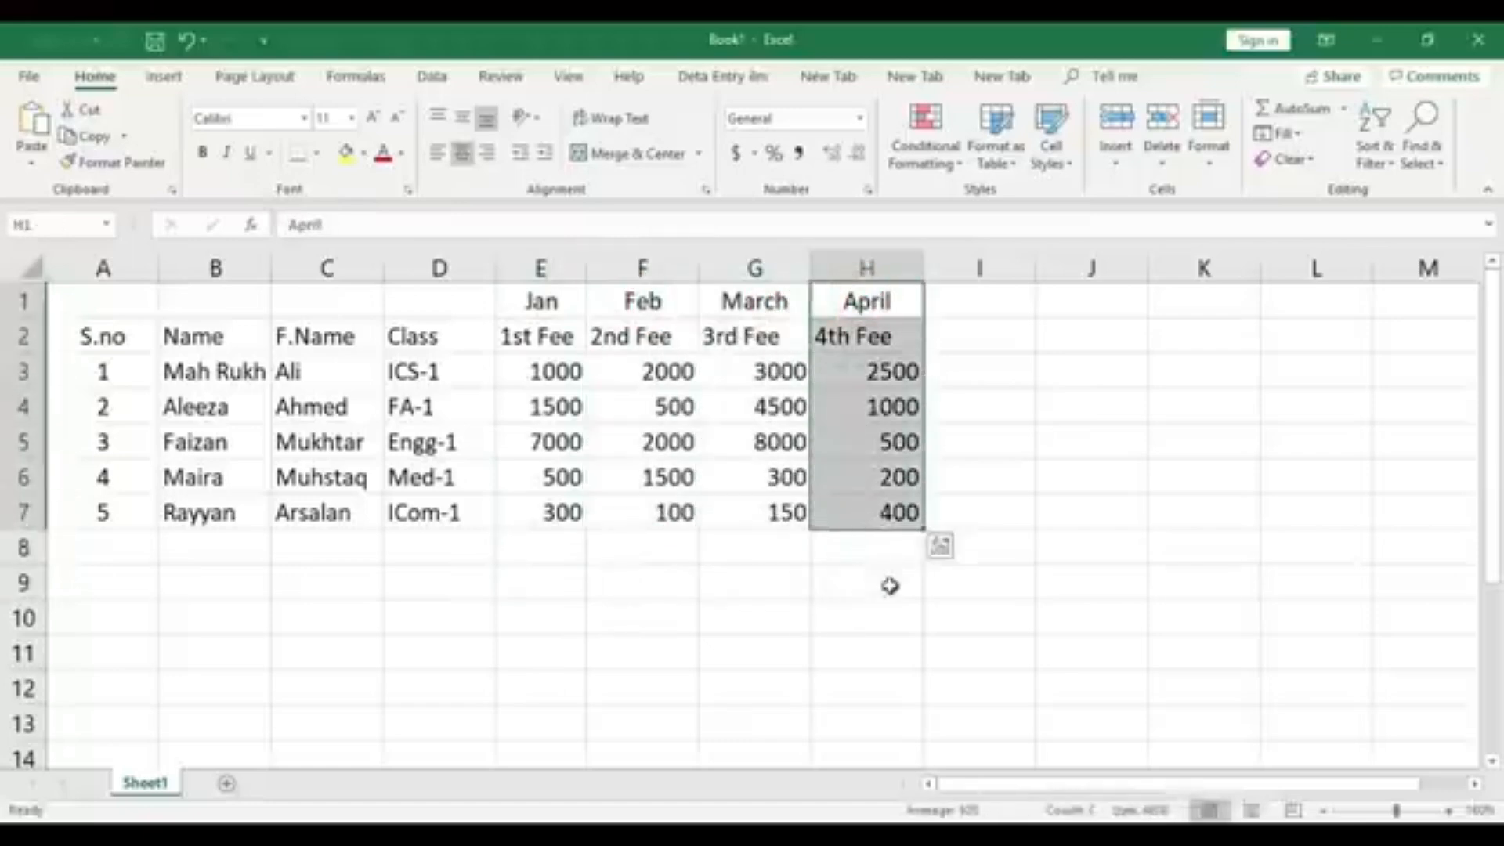
left_click(890, 585)
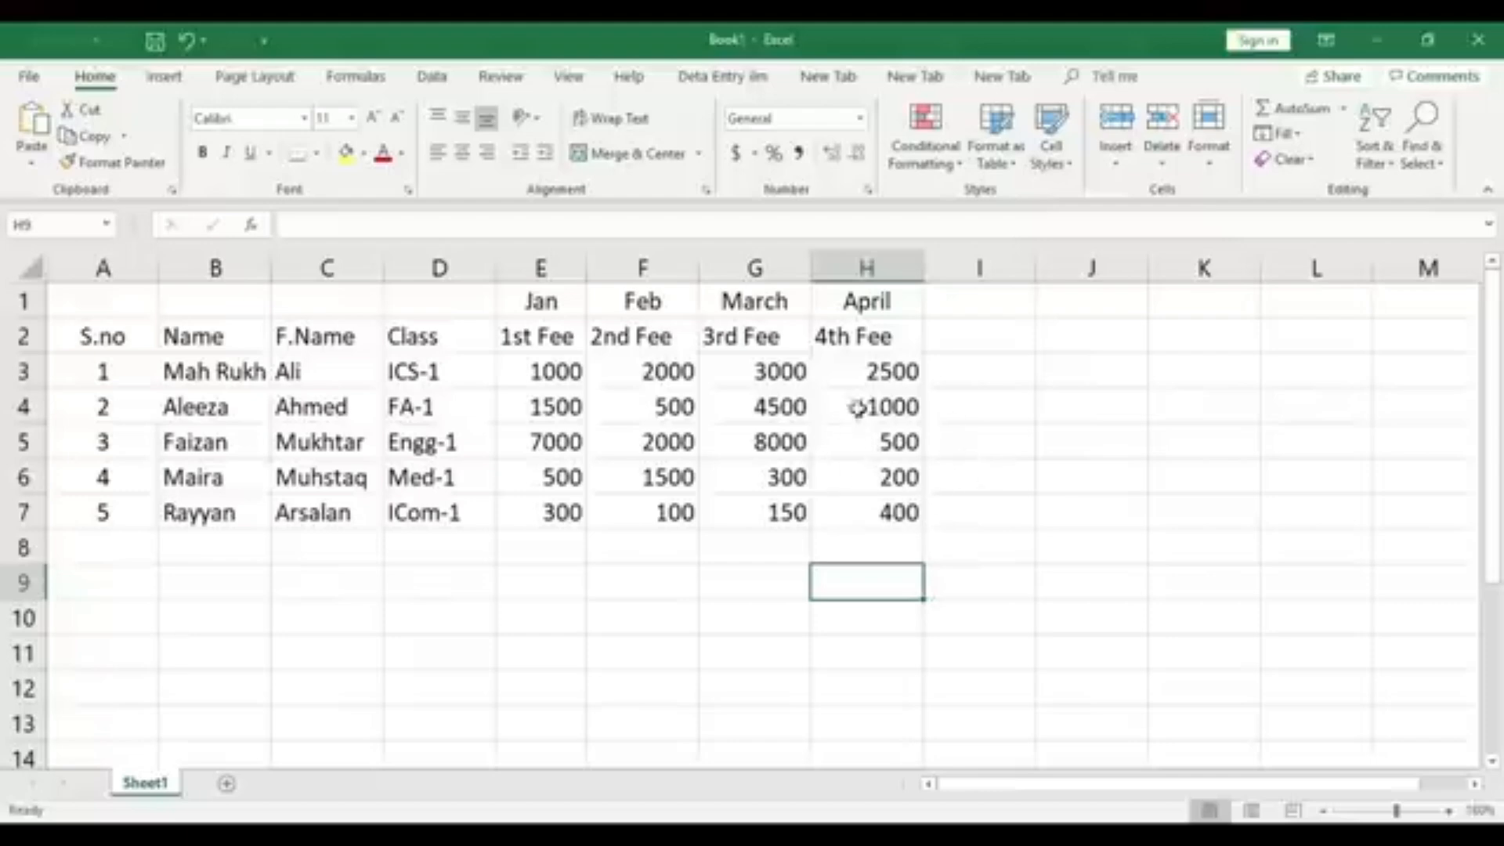
- Examine the first student's name and the January to April fees across row 3
left_click(208, 372)
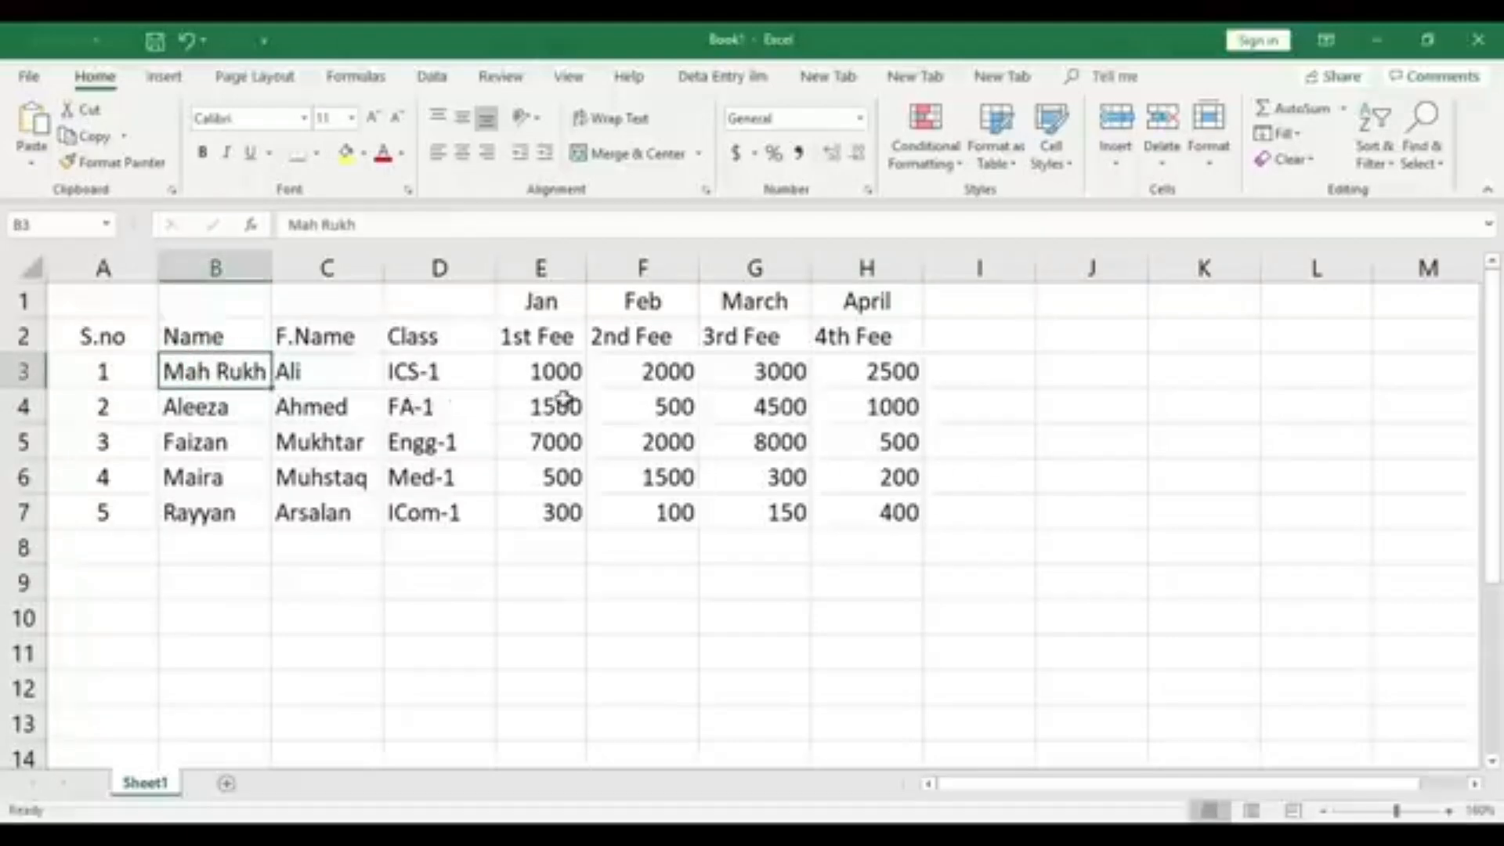
left_click(553, 372)
left_click(662, 371)
left_click(777, 372)
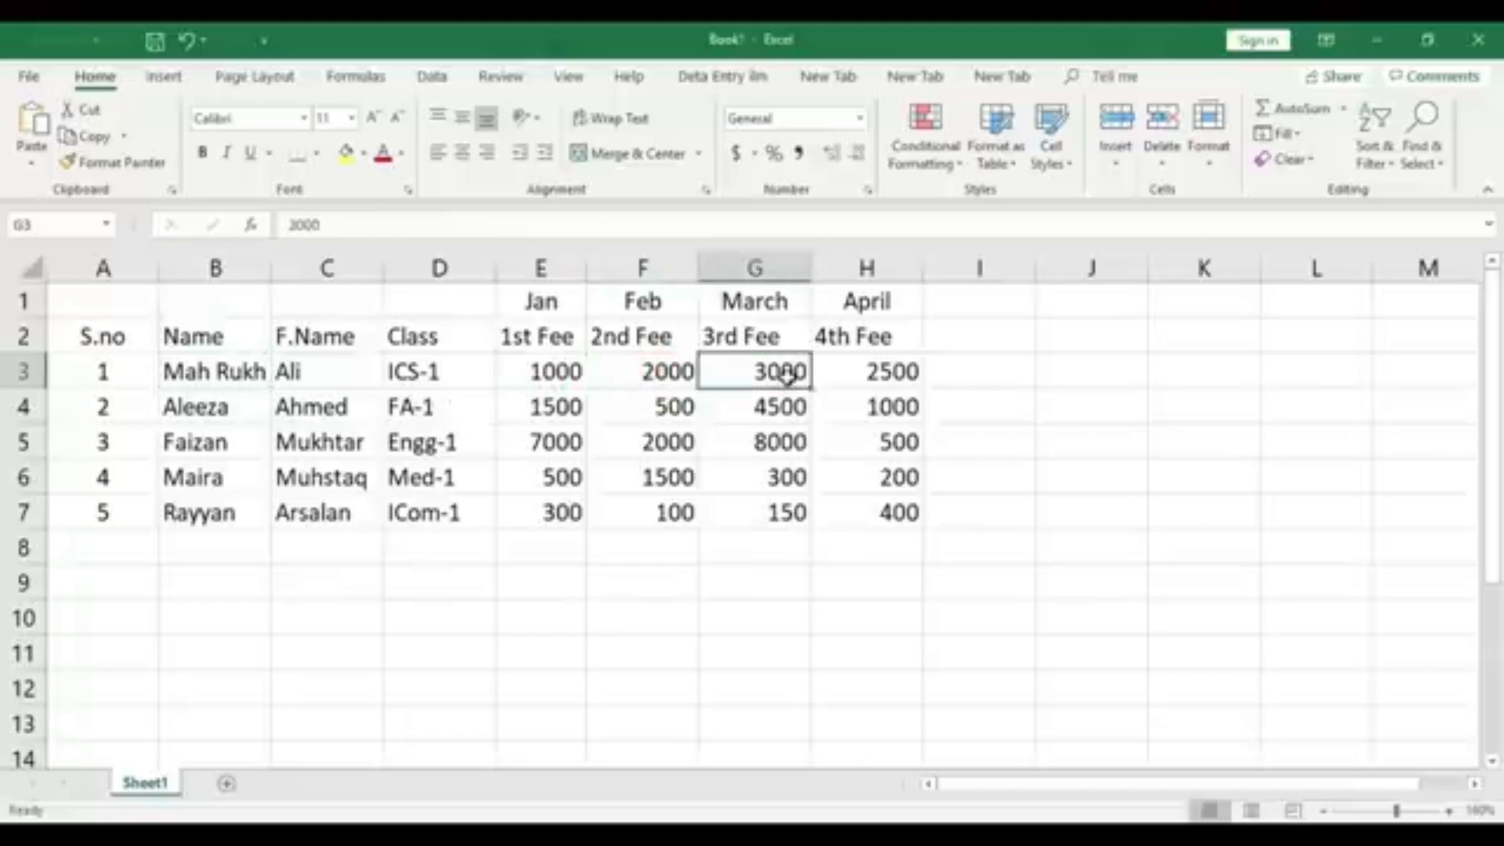
left_click(893, 371)
- Examine columns E to H and the cells E3 to H3 that form the first student's fee range
left_click(561, 266)
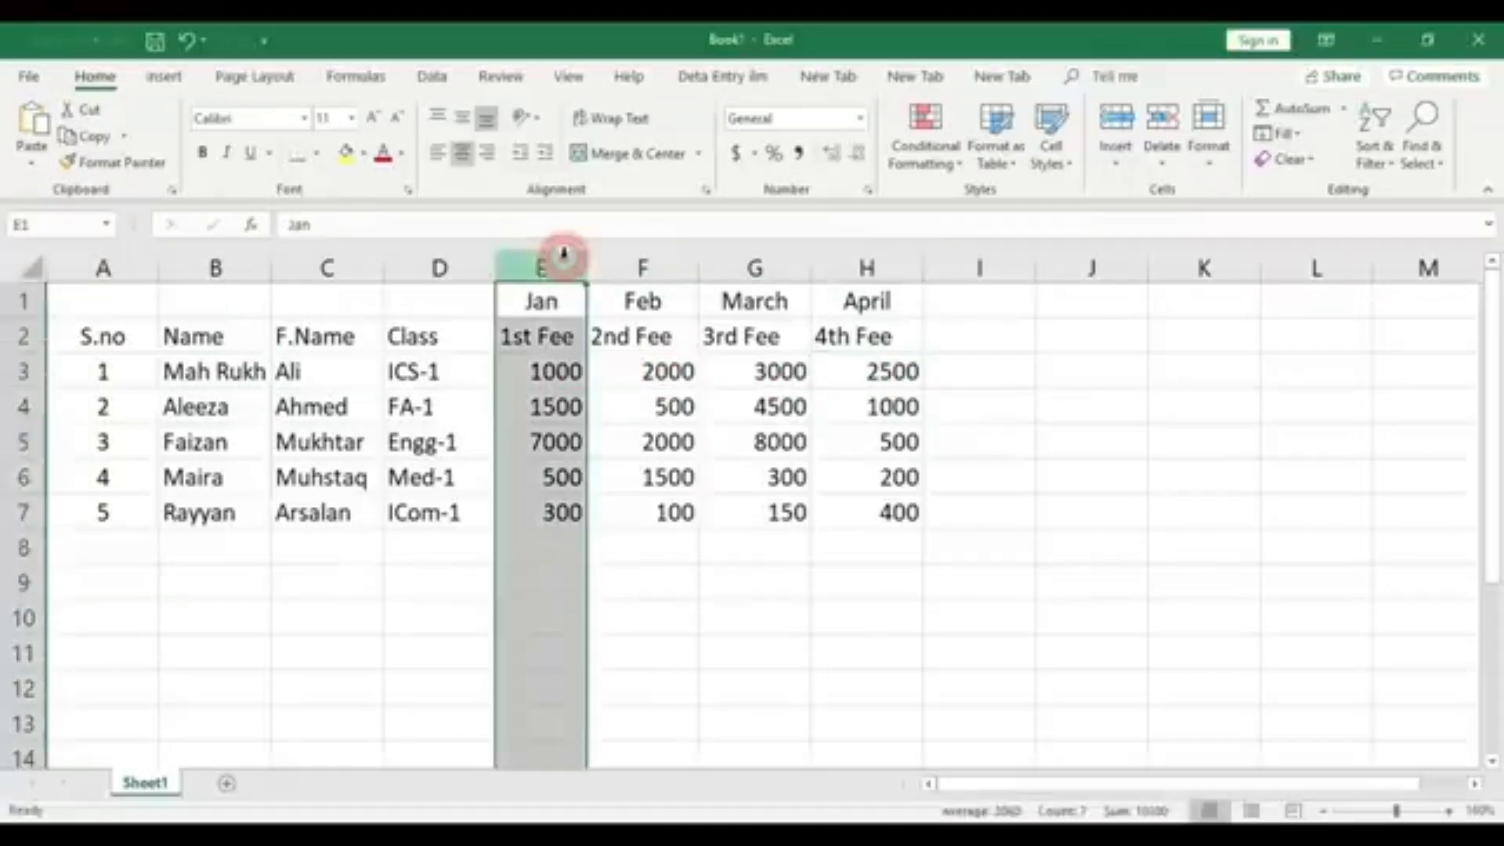
left_click(556, 374)
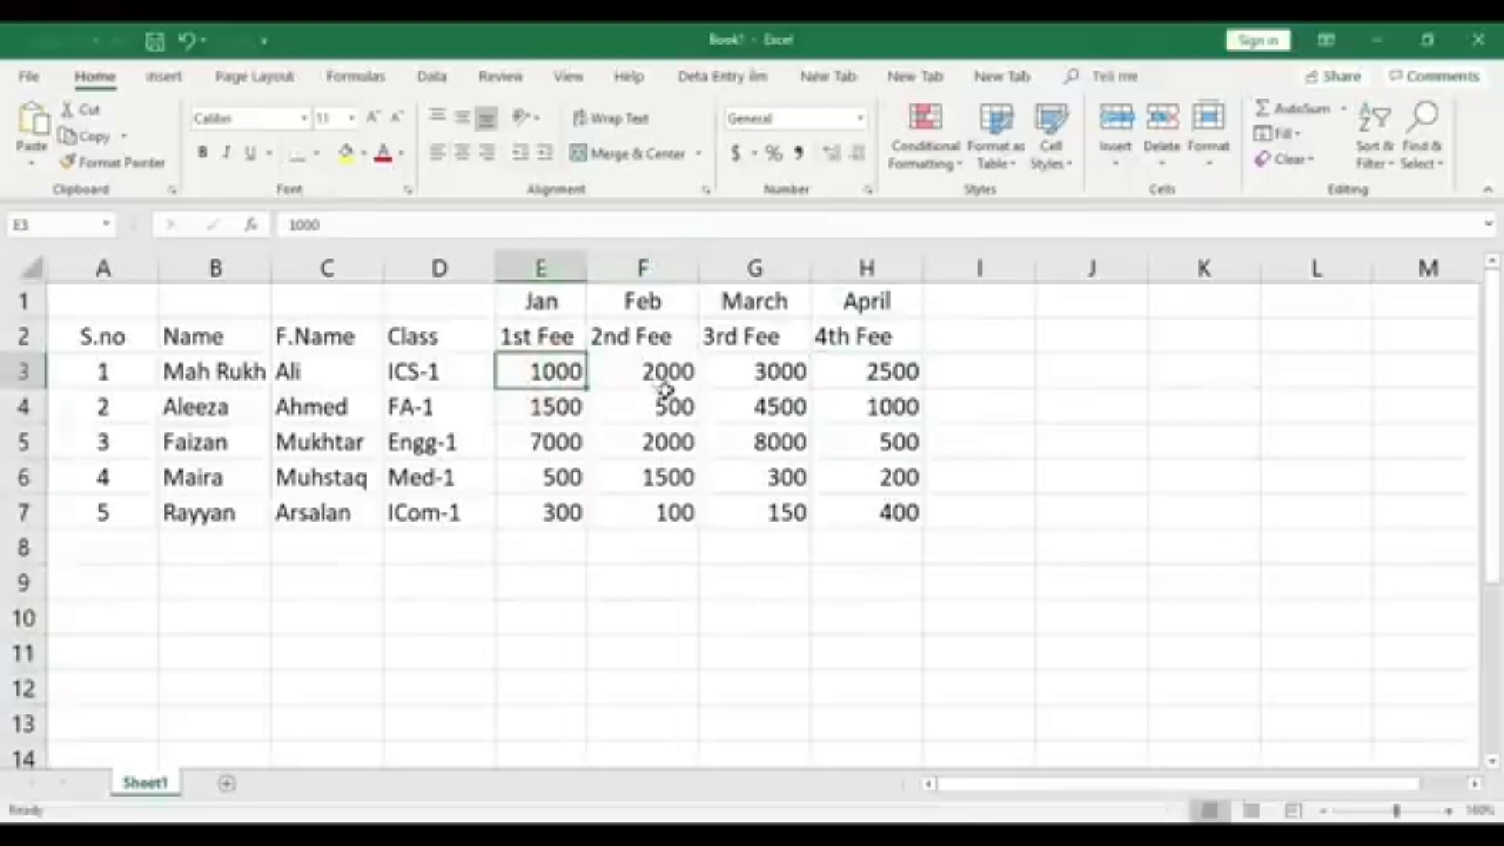
left_click(862, 371)
left_click(541, 266)
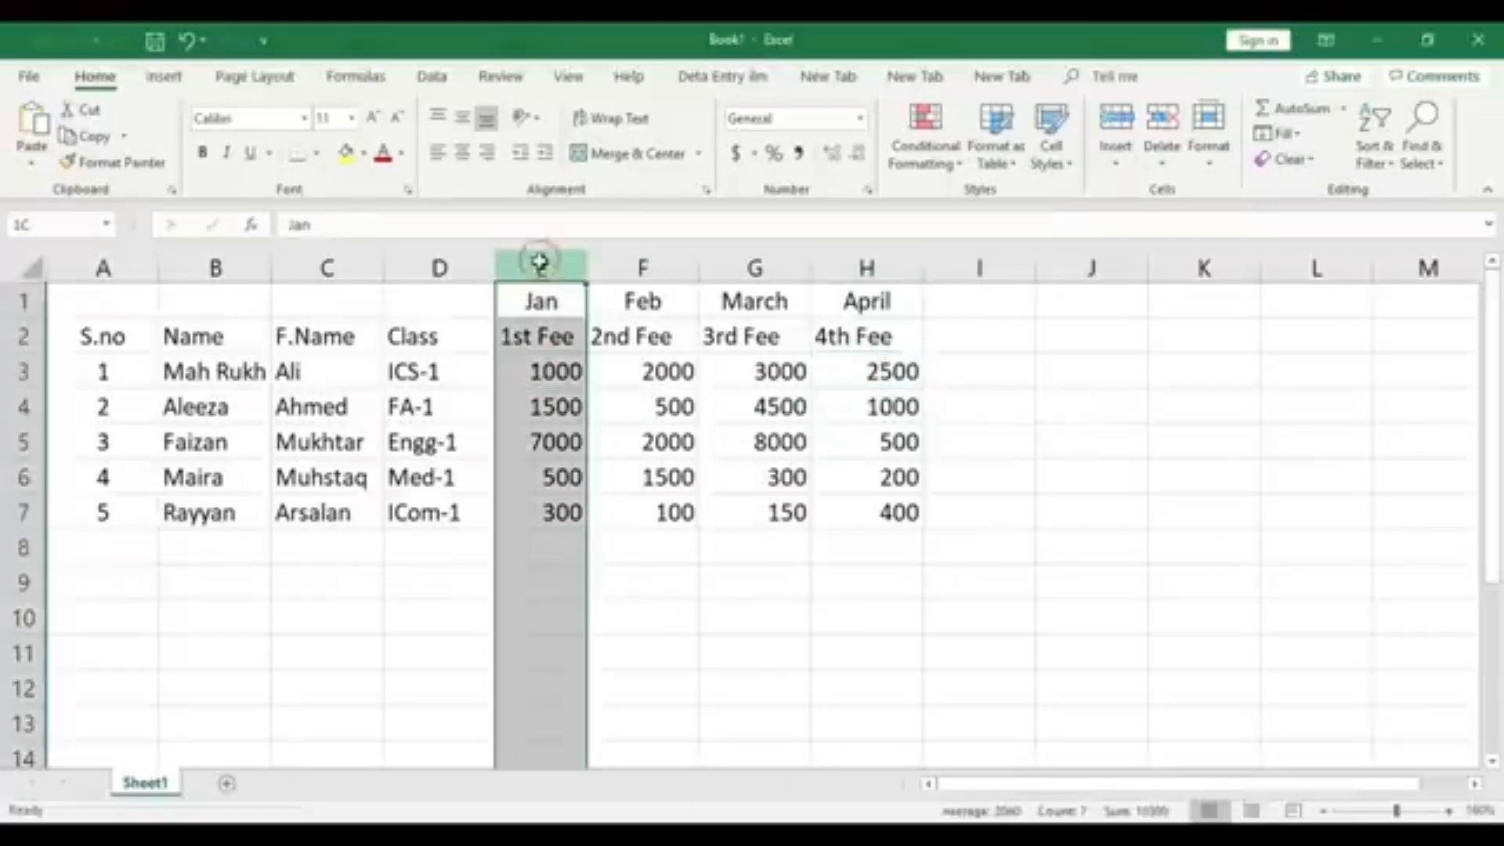
left_click_drag(598, 261, 880, 302)
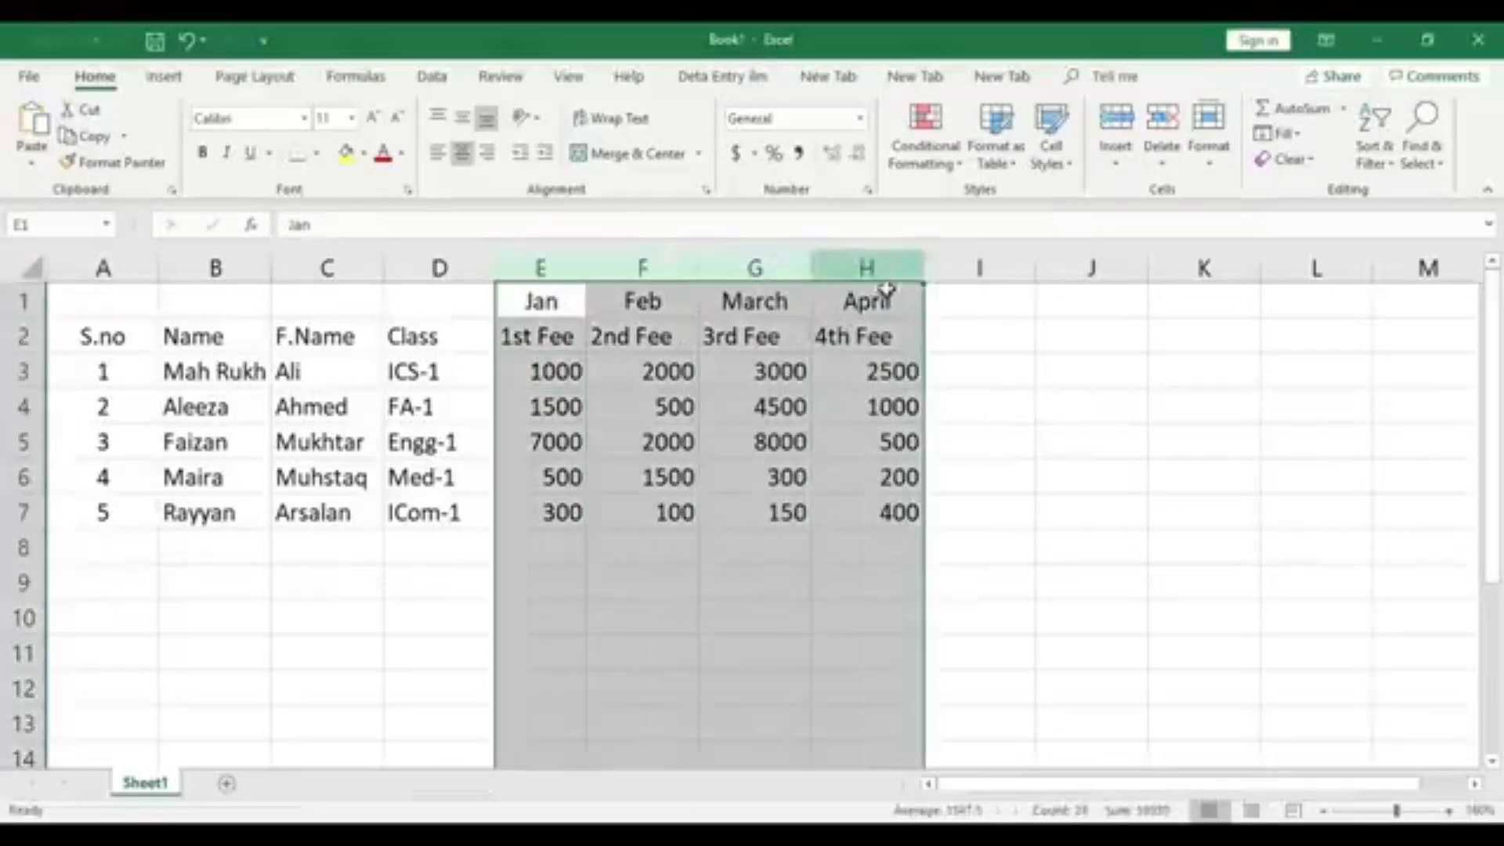
left_click(893, 374)
left_click(568, 373)
left_click(678, 373)
left_click(784, 373)
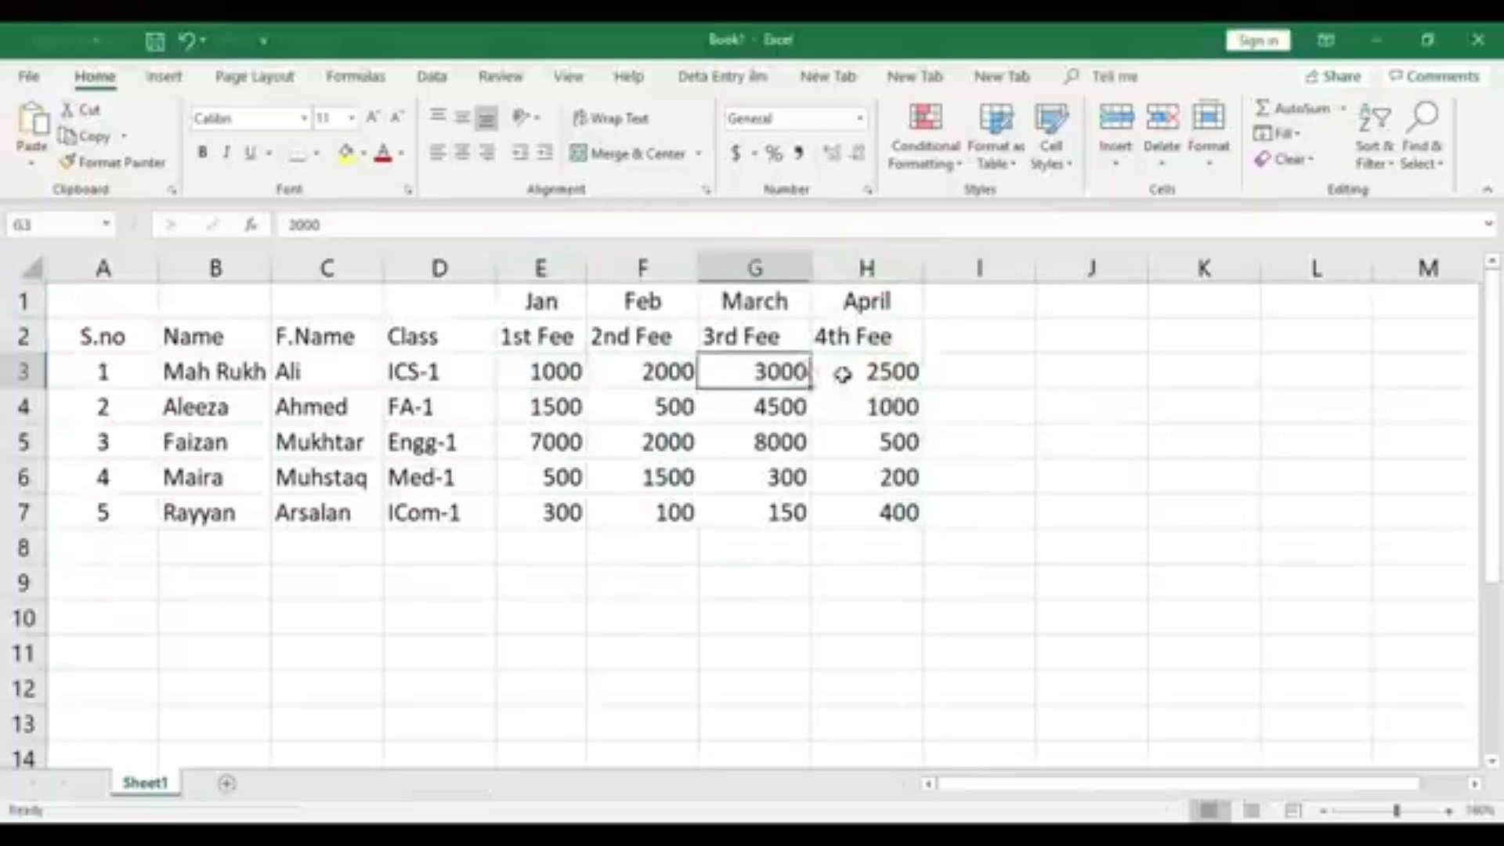
left_click(852, 373)
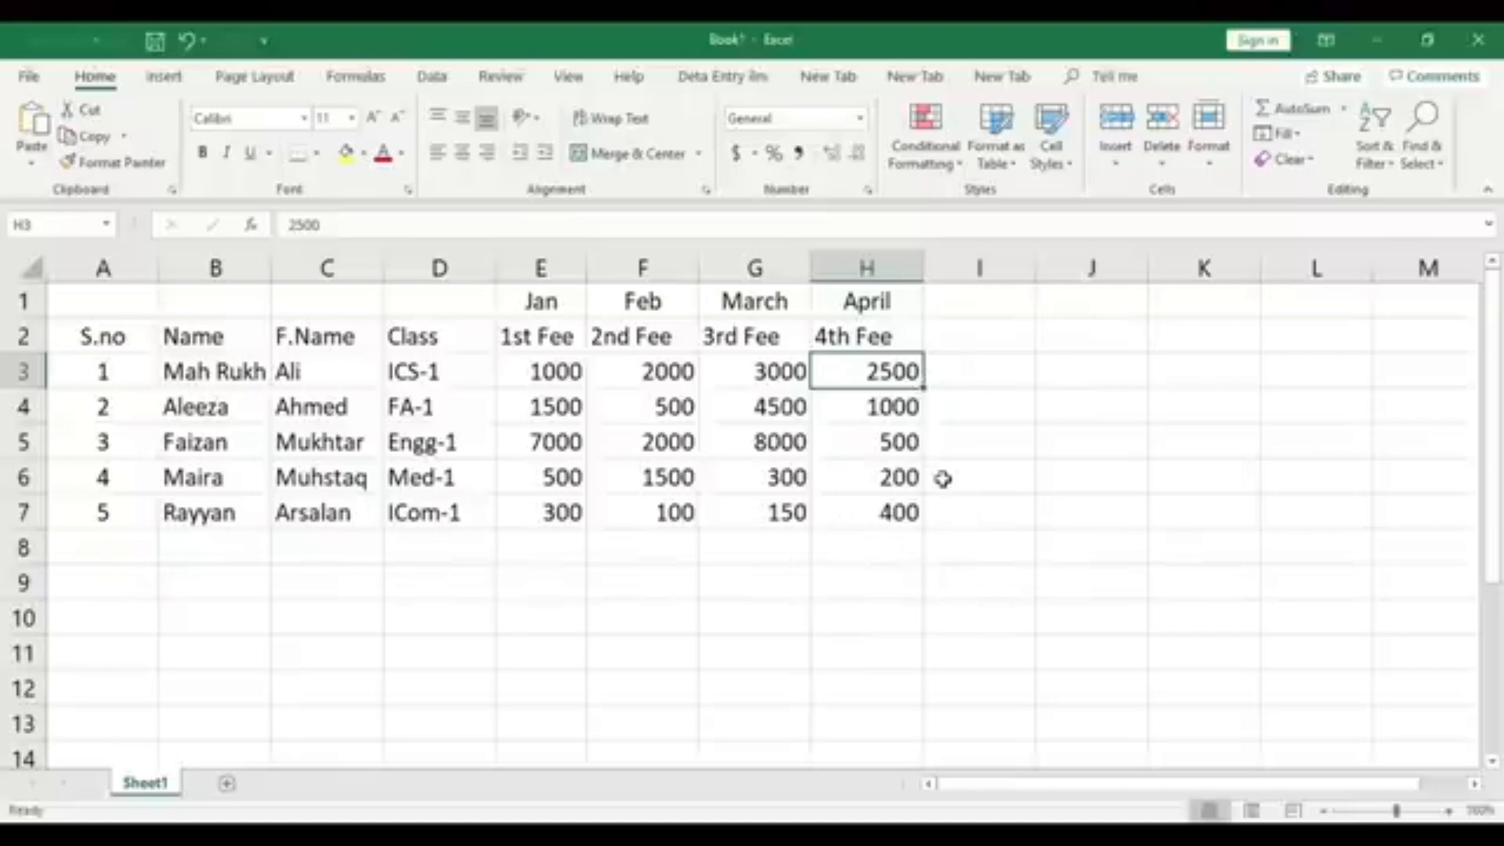
- Enter the formula =sum(E3:H3) in I3 to total the first student's four monthly fees
left_click(1007, 376)
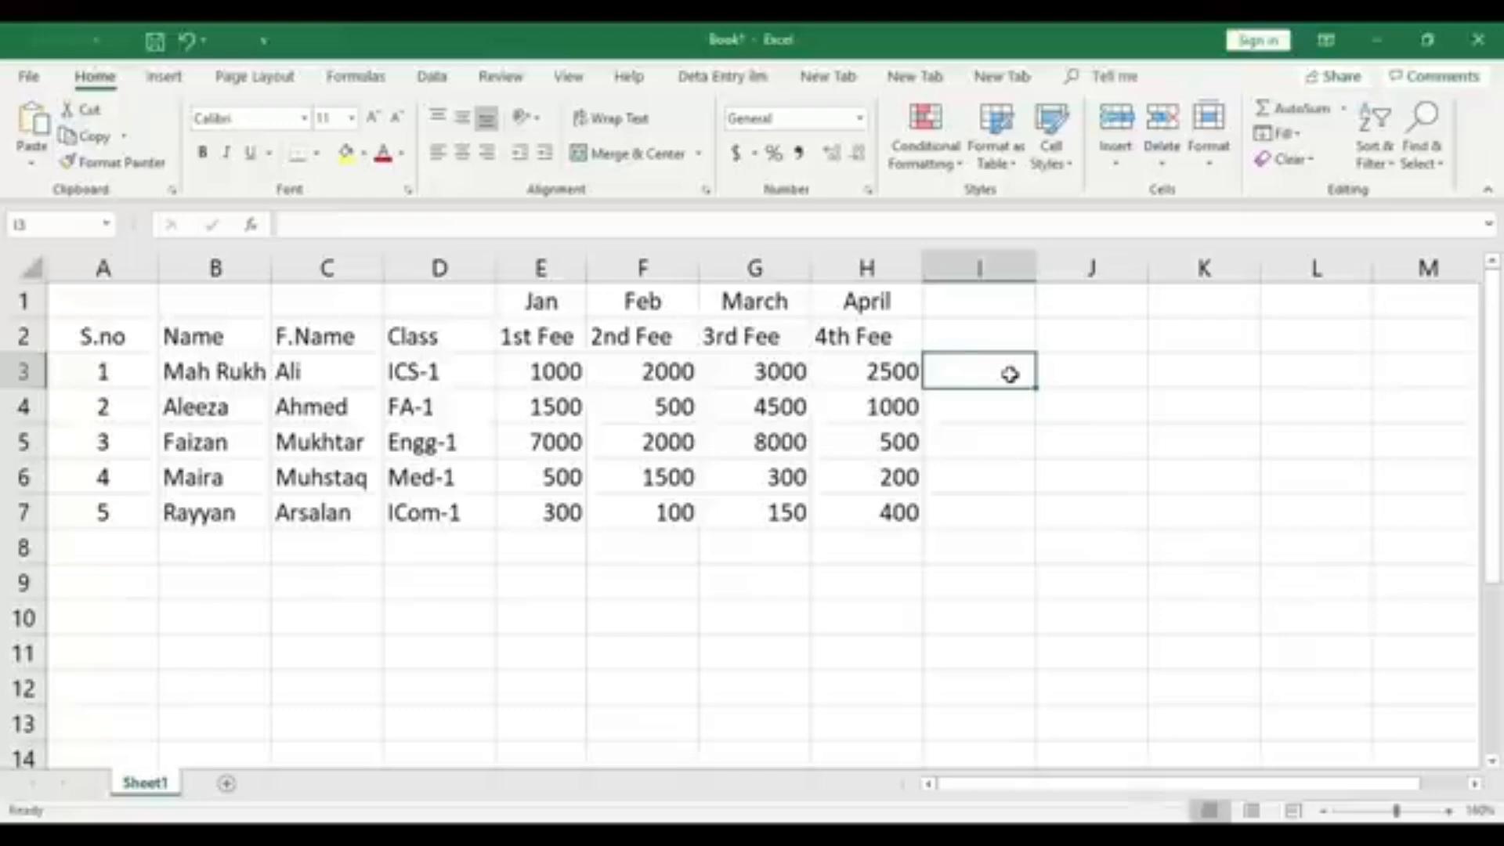
type("=")
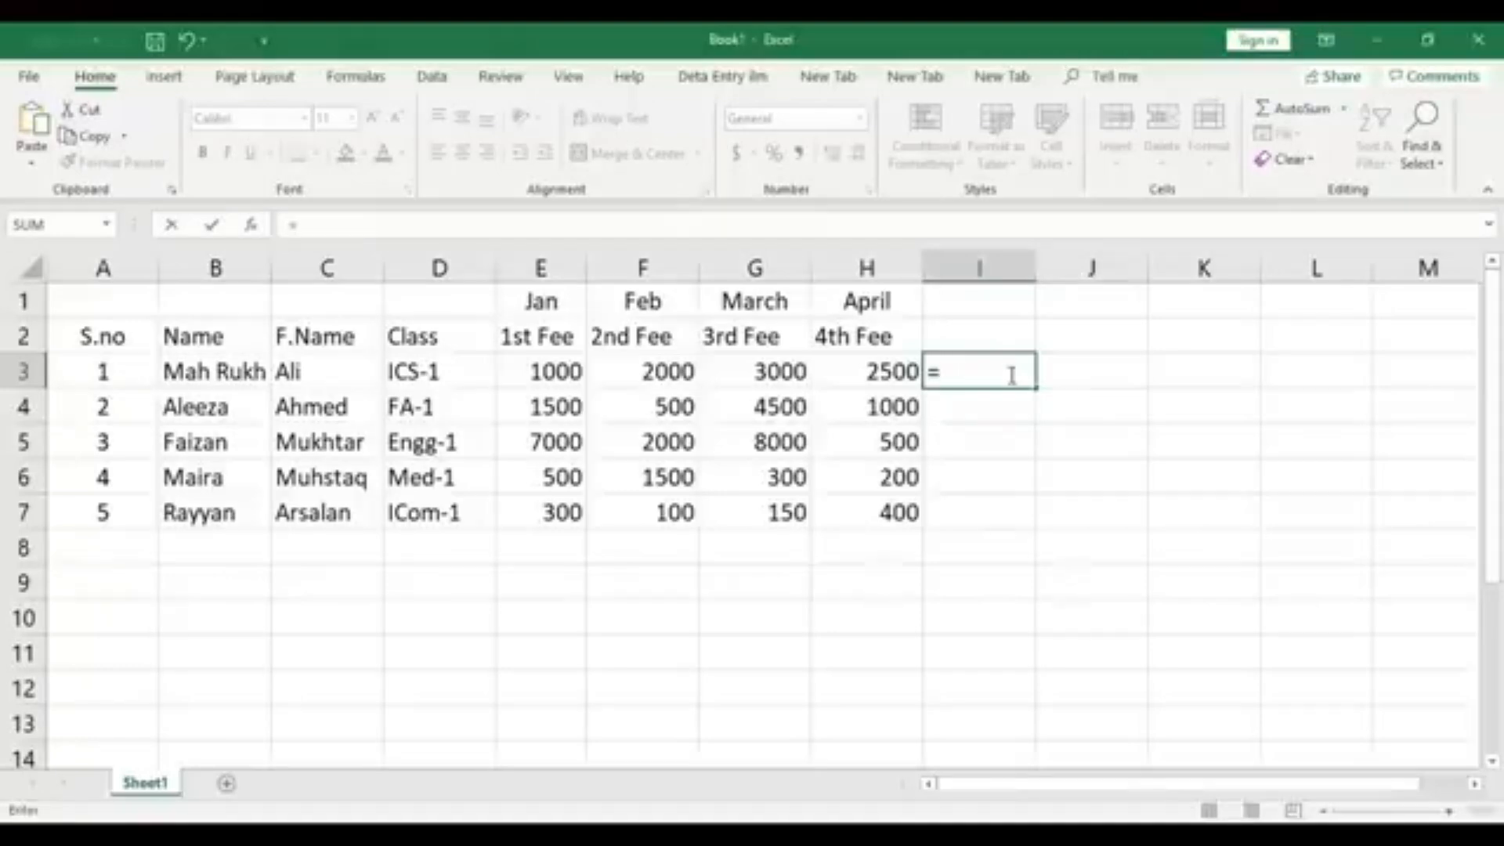
type("sum")
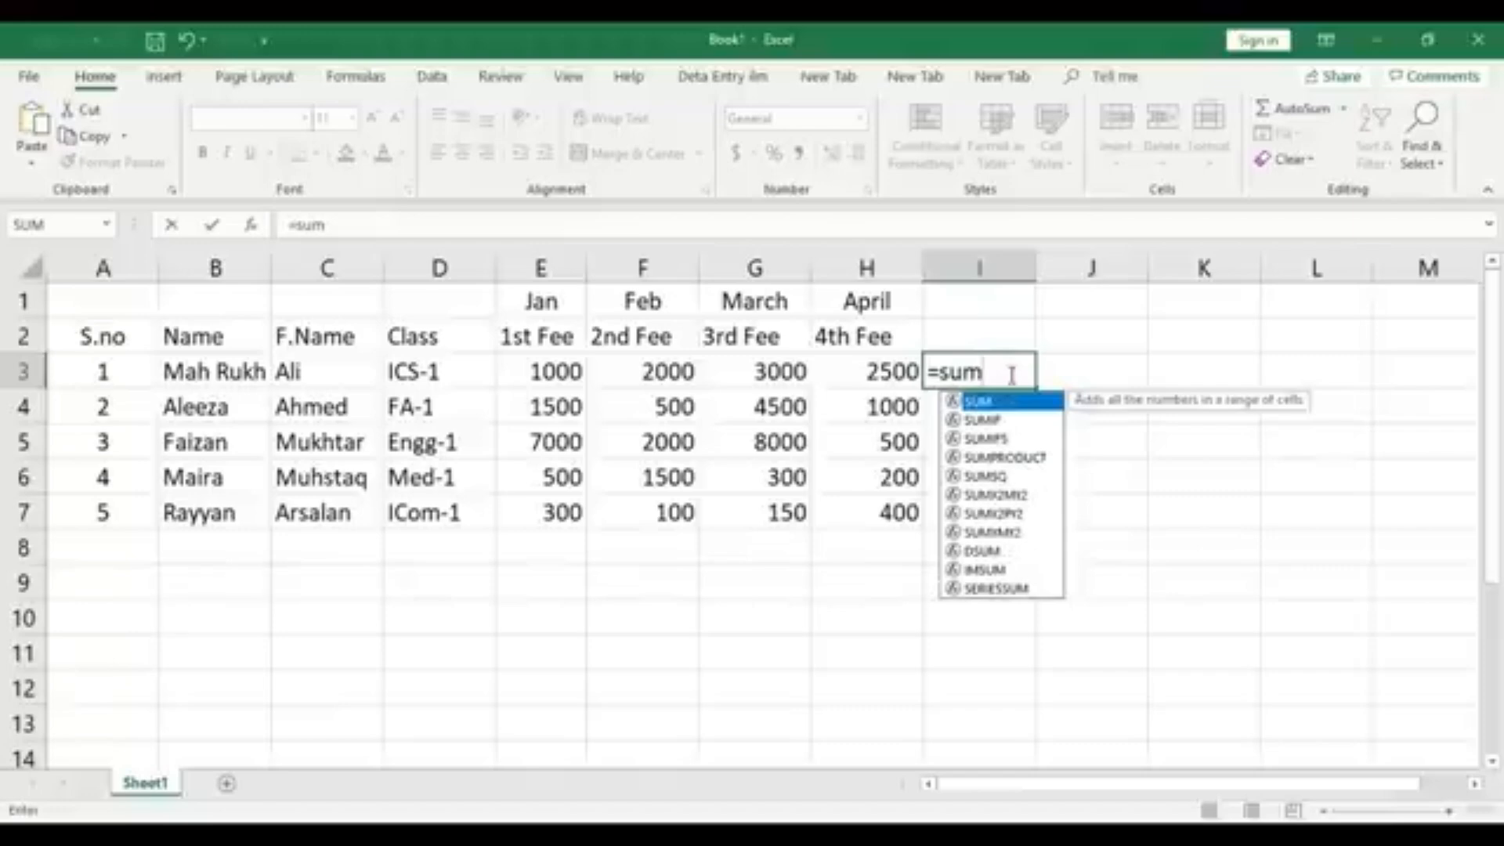
type("(")
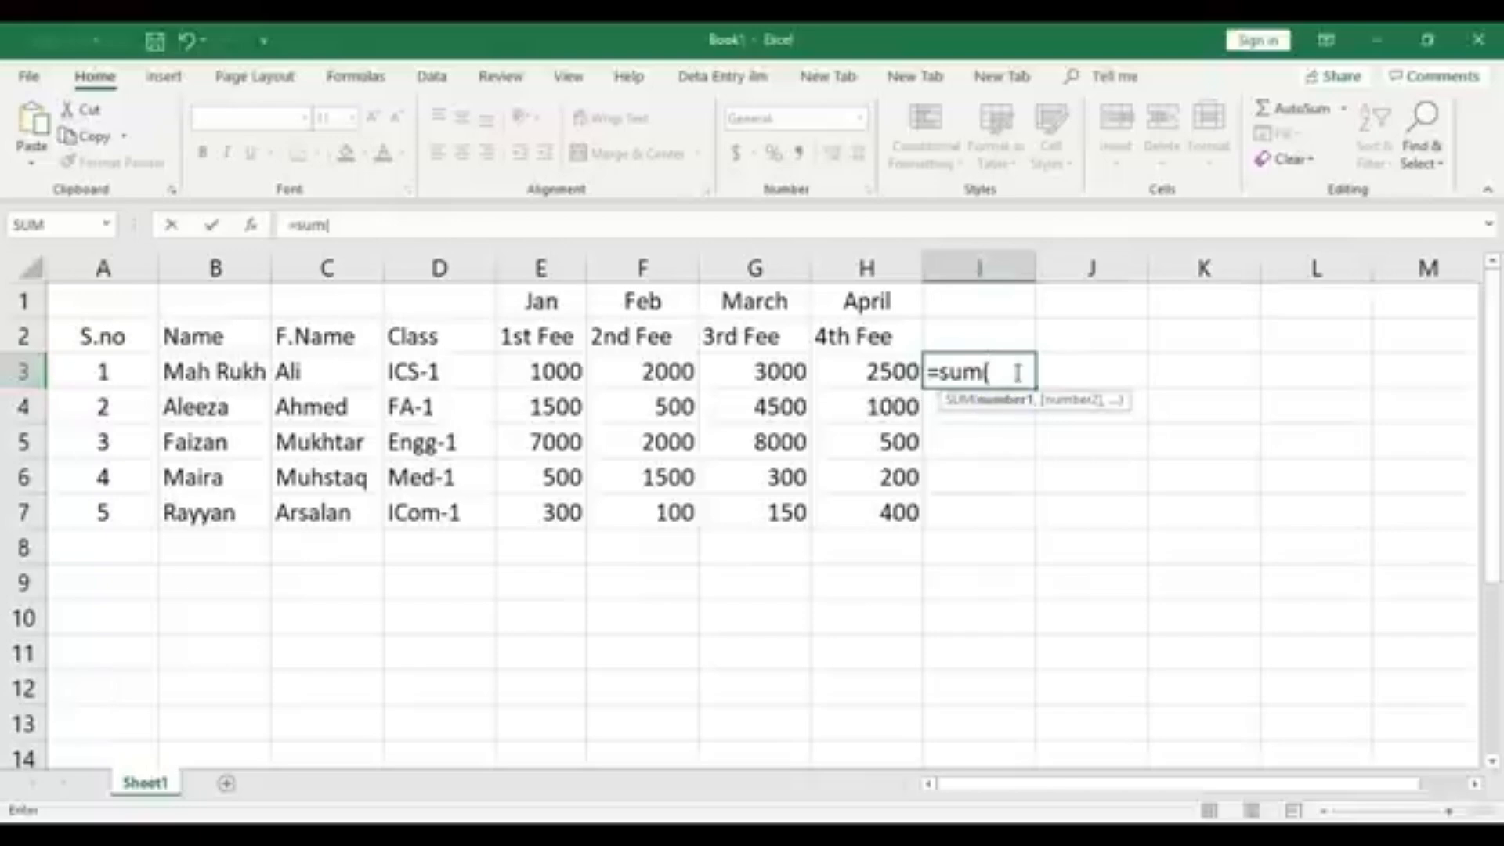
type("e")
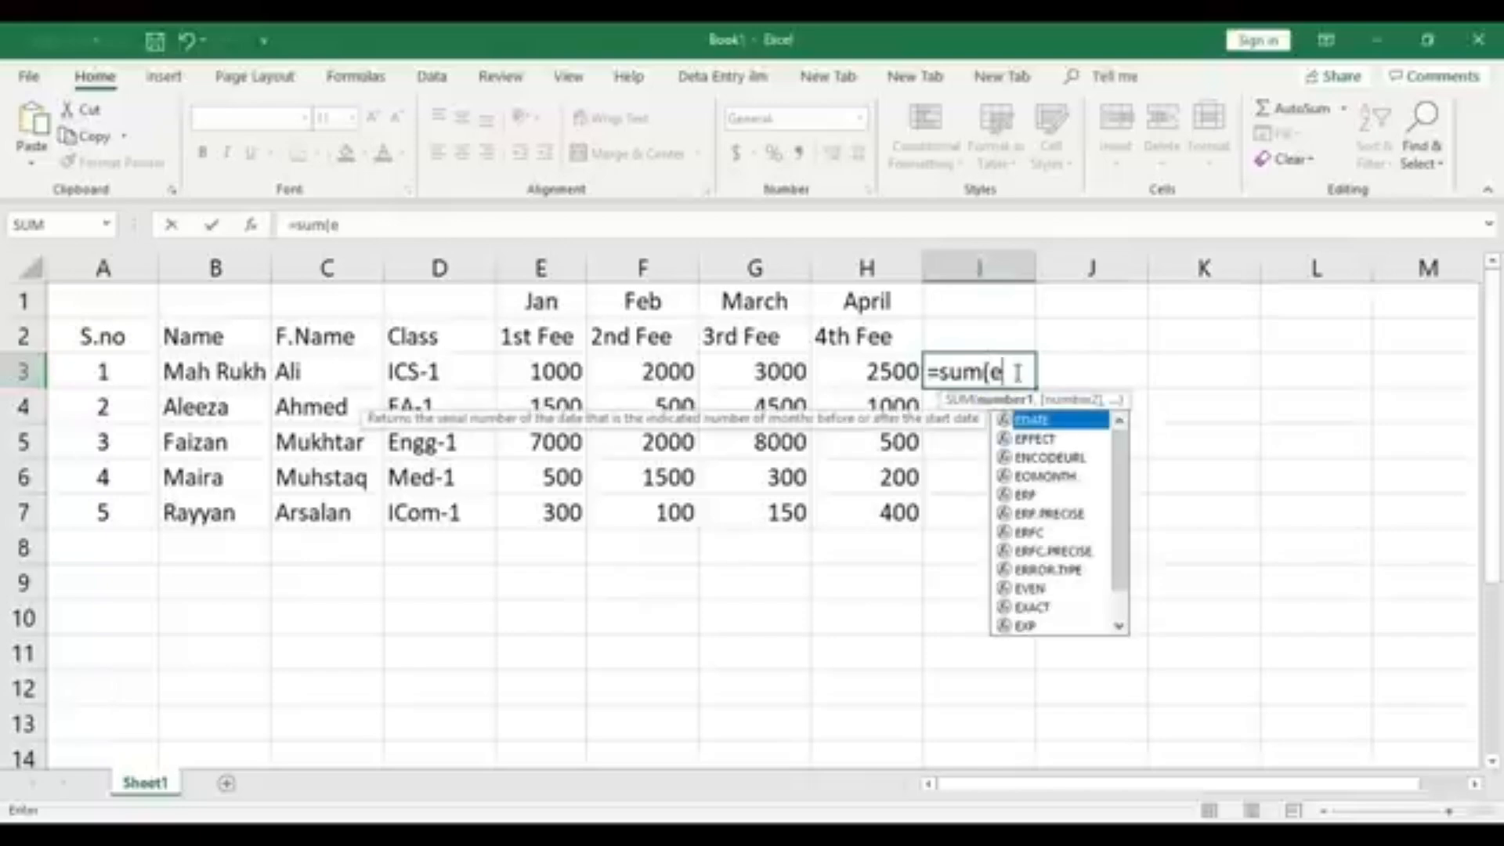
key("BackSpace")
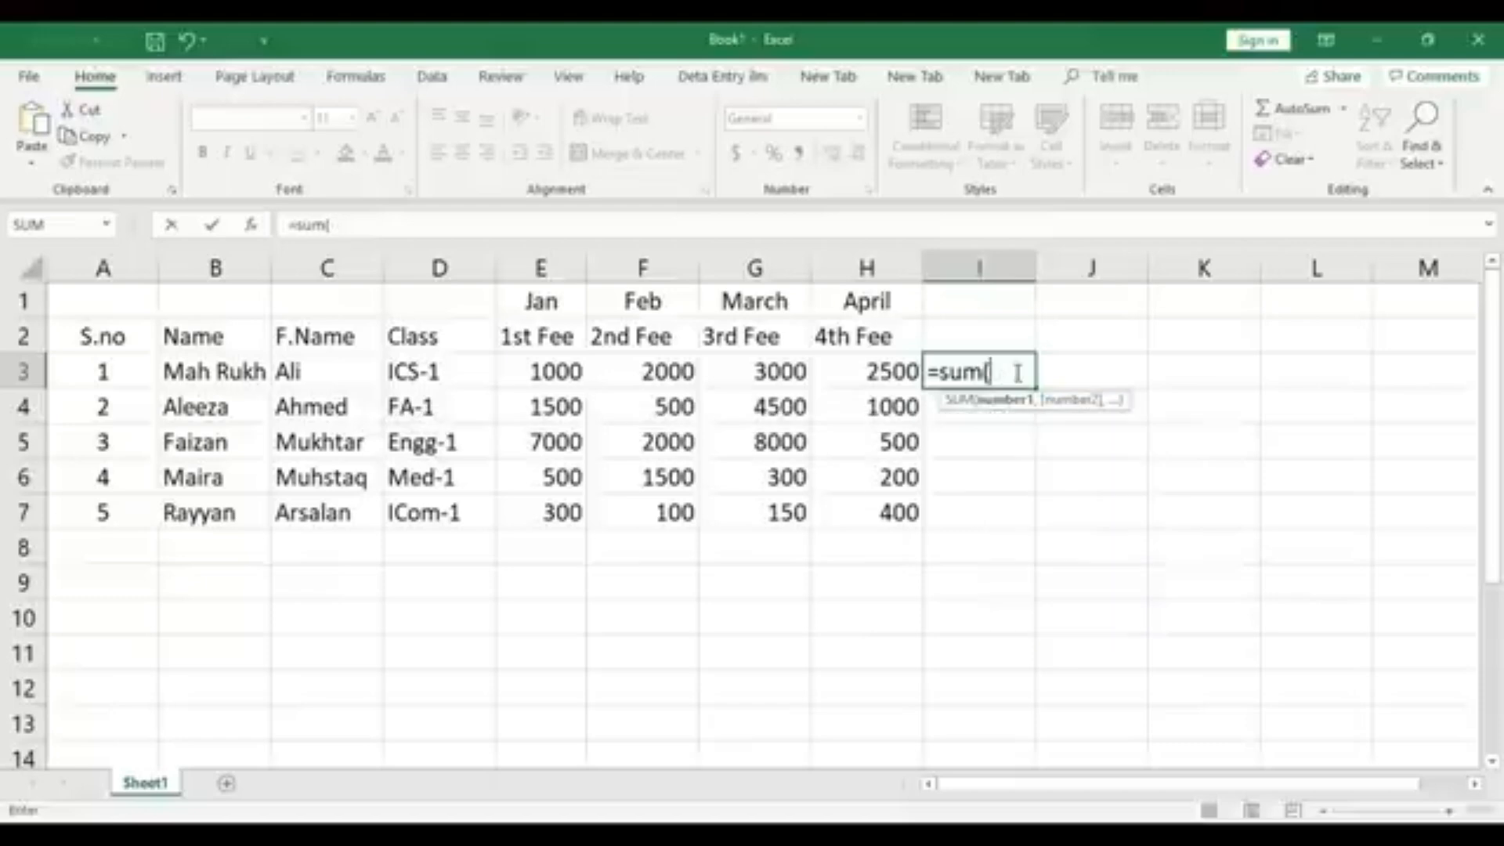
type("E")
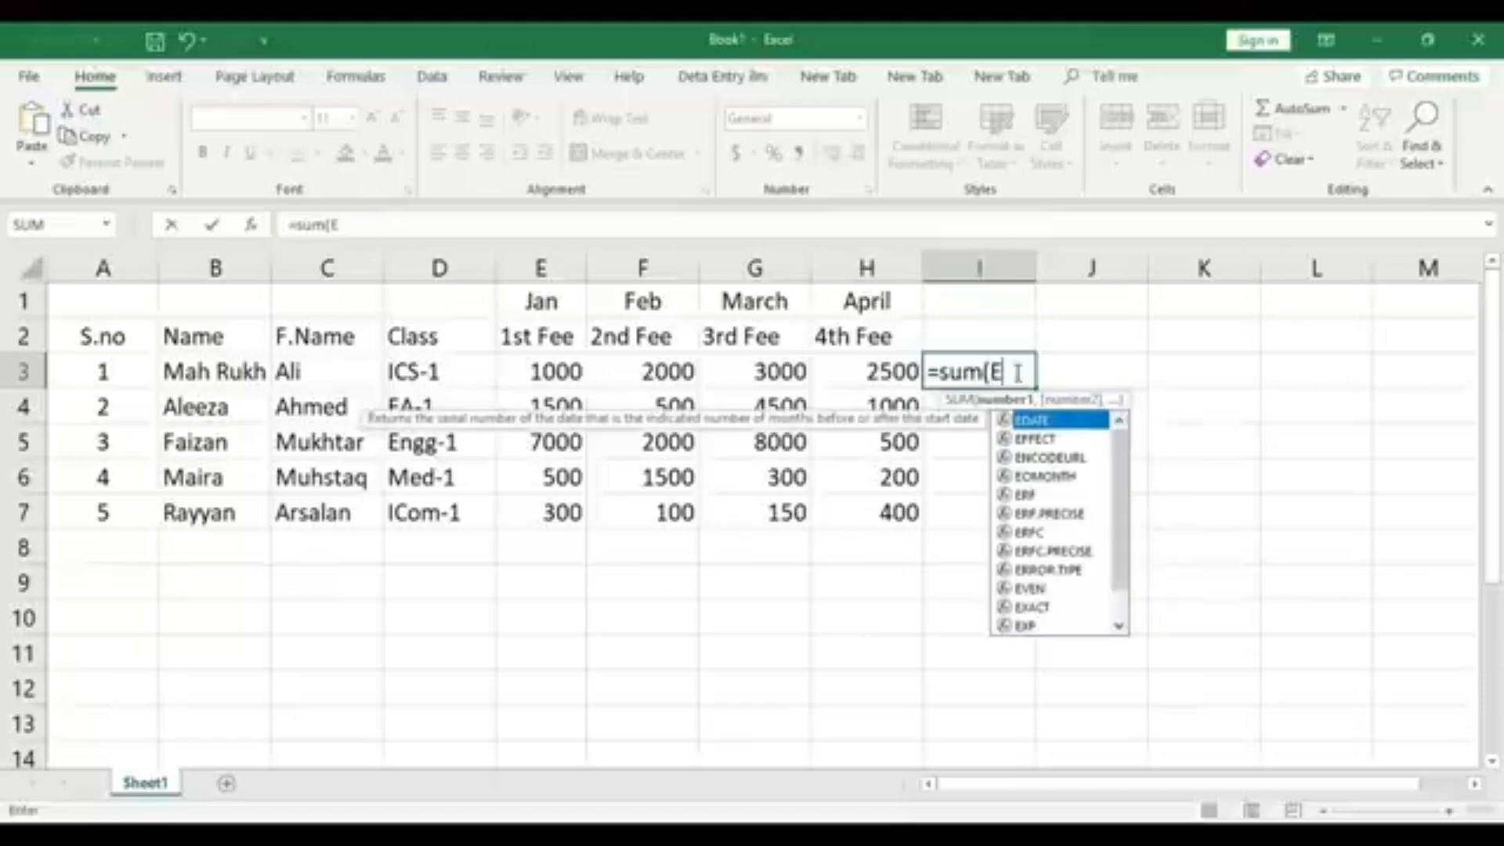
type("3")
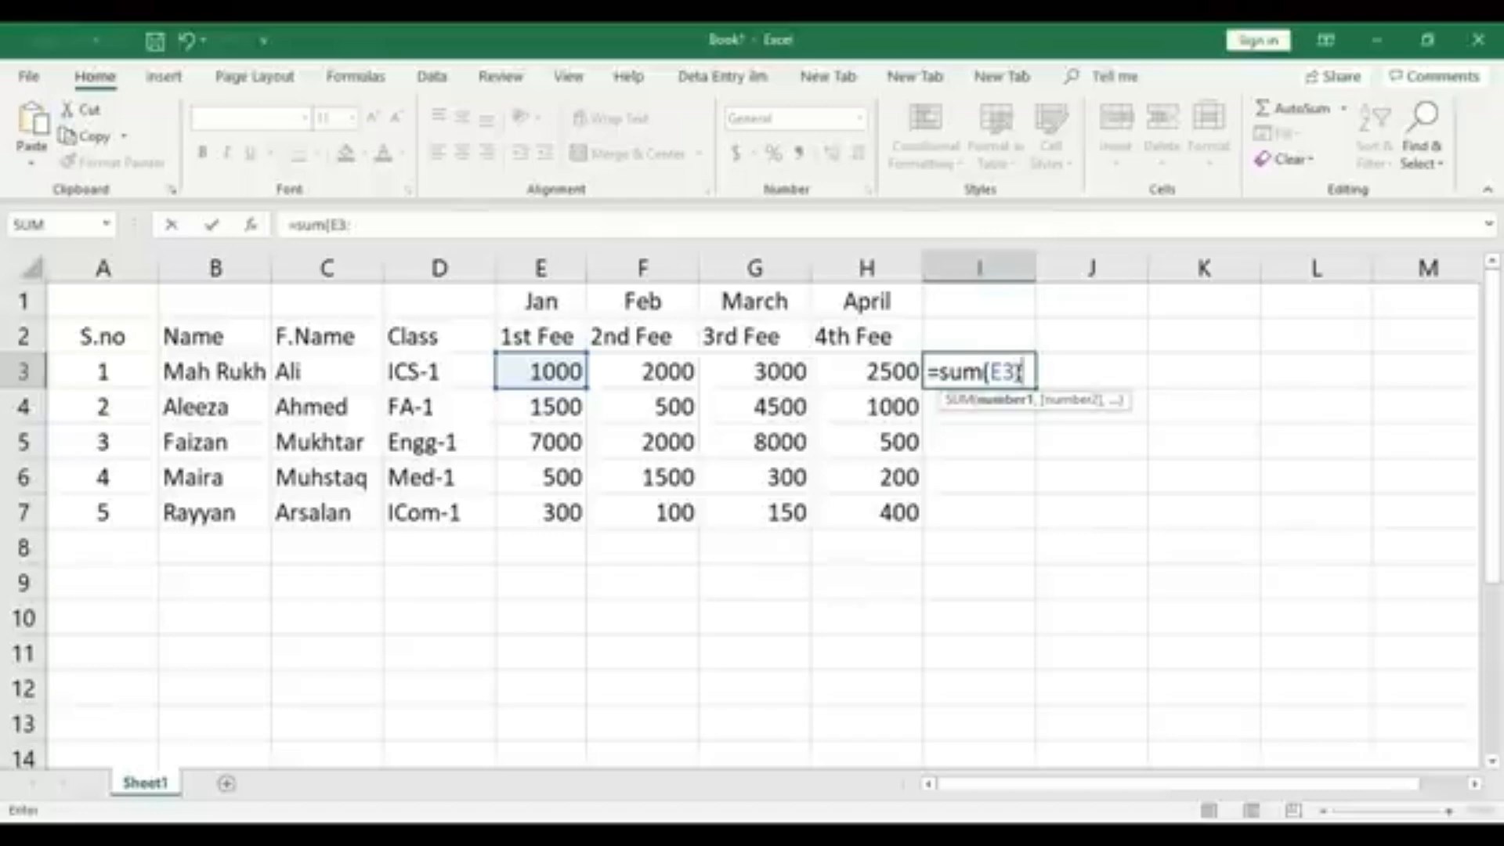
type(":")
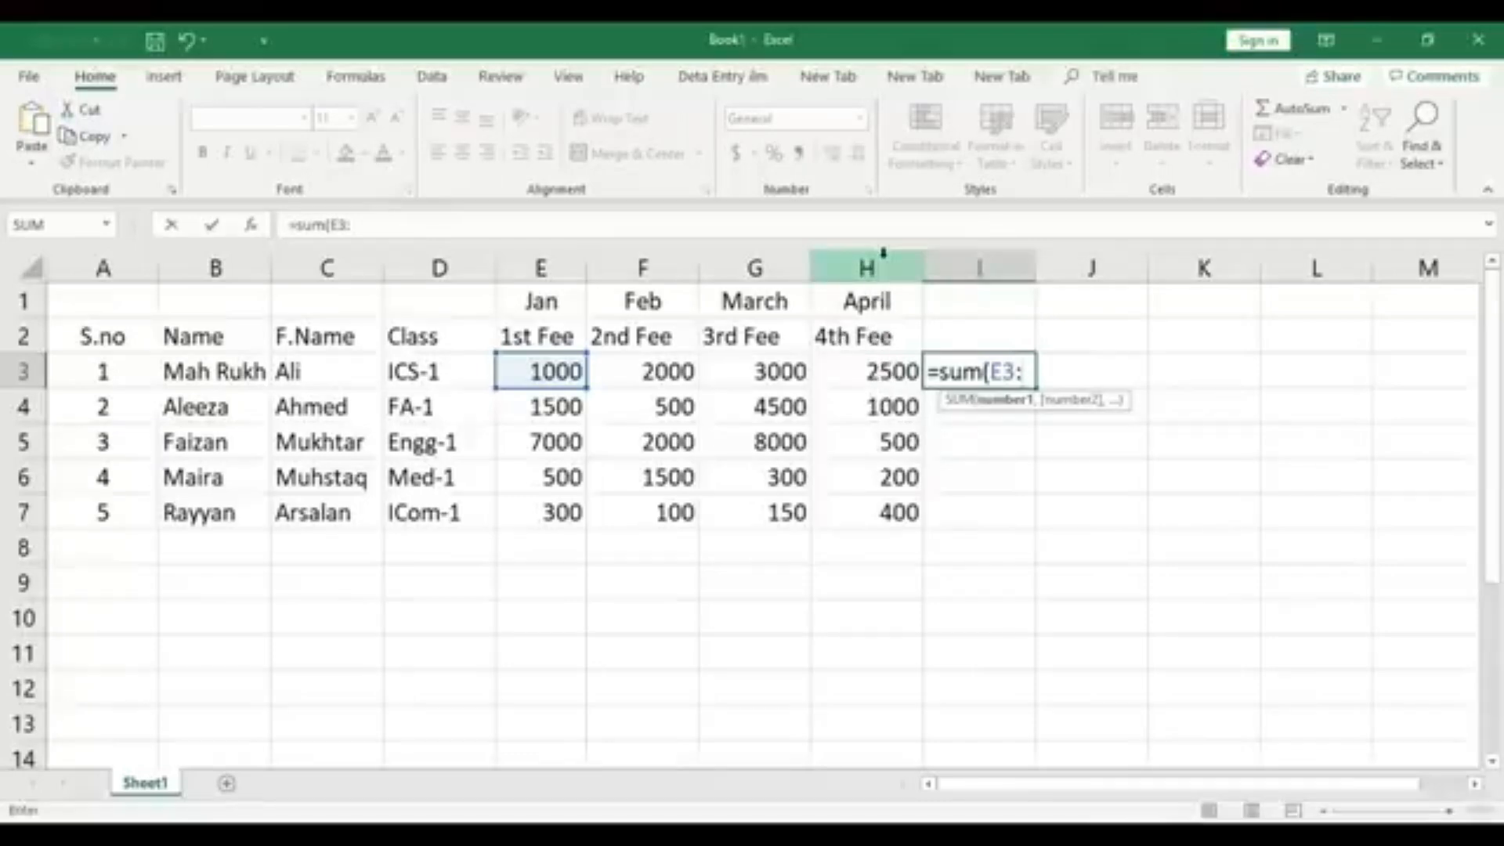
type("H")
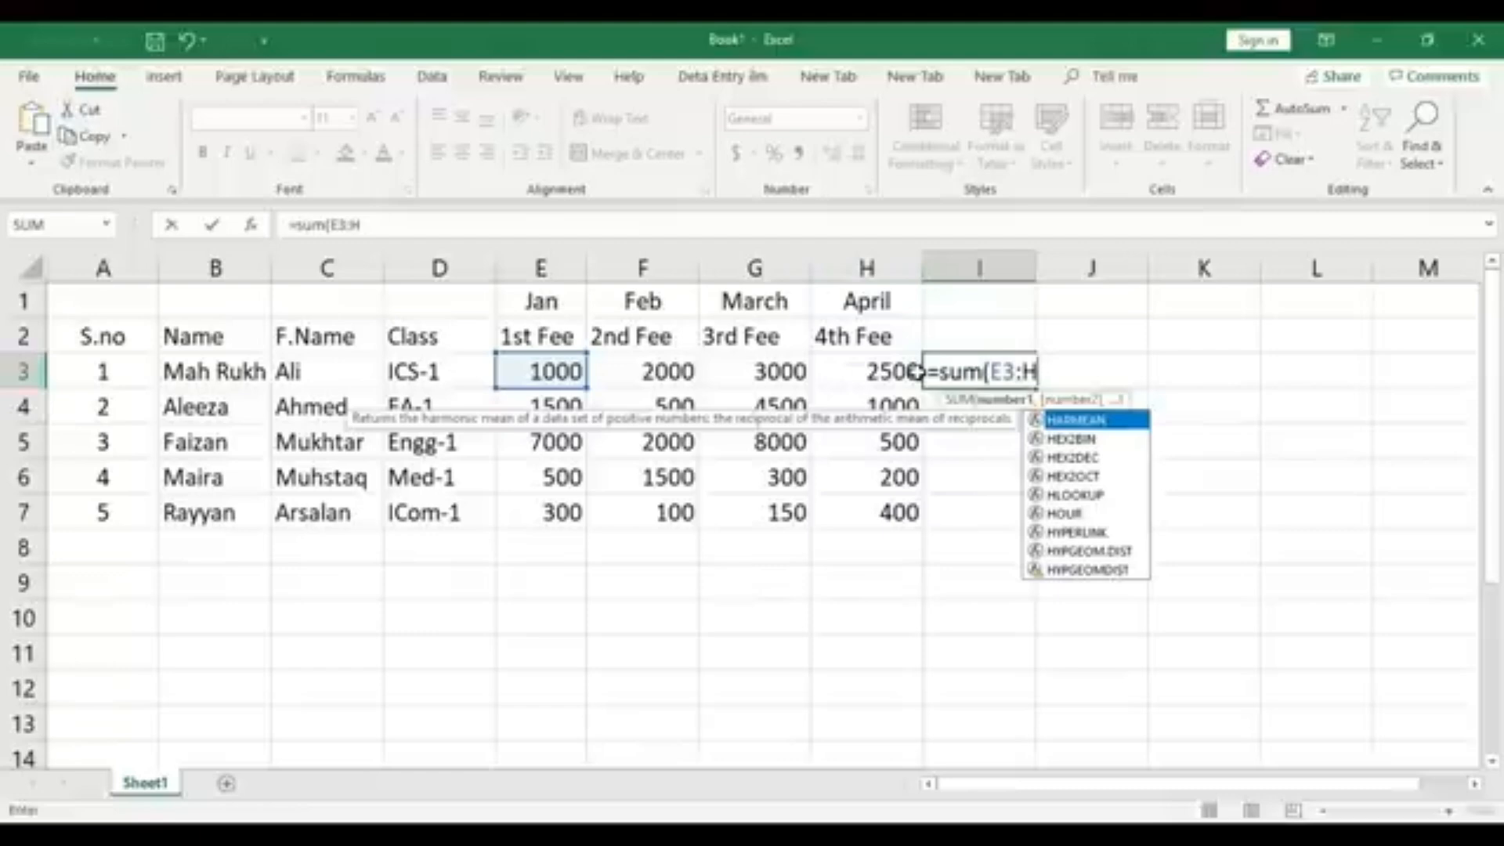
type("3")
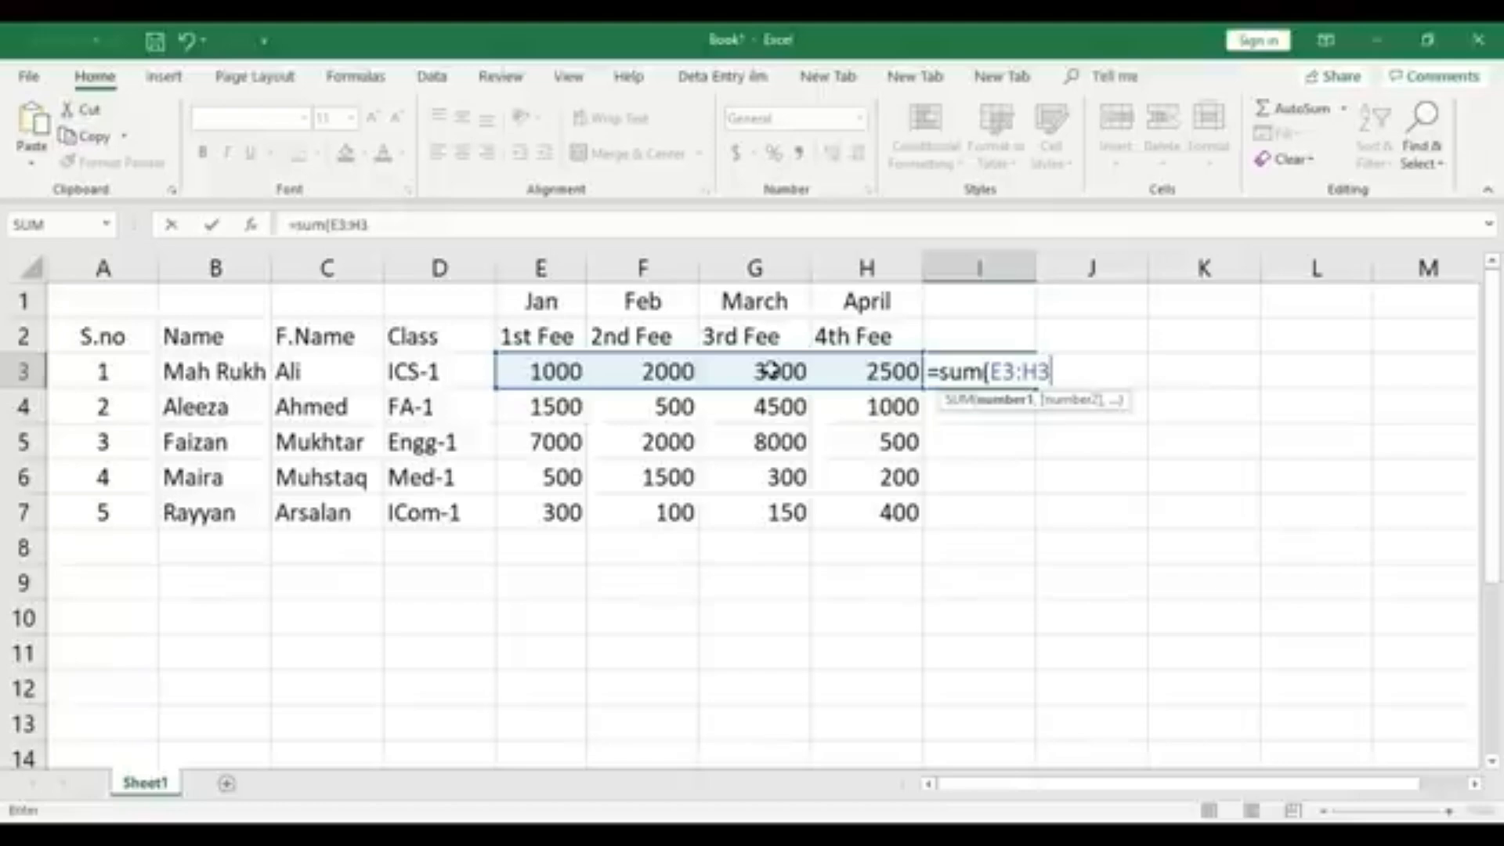
type(")")
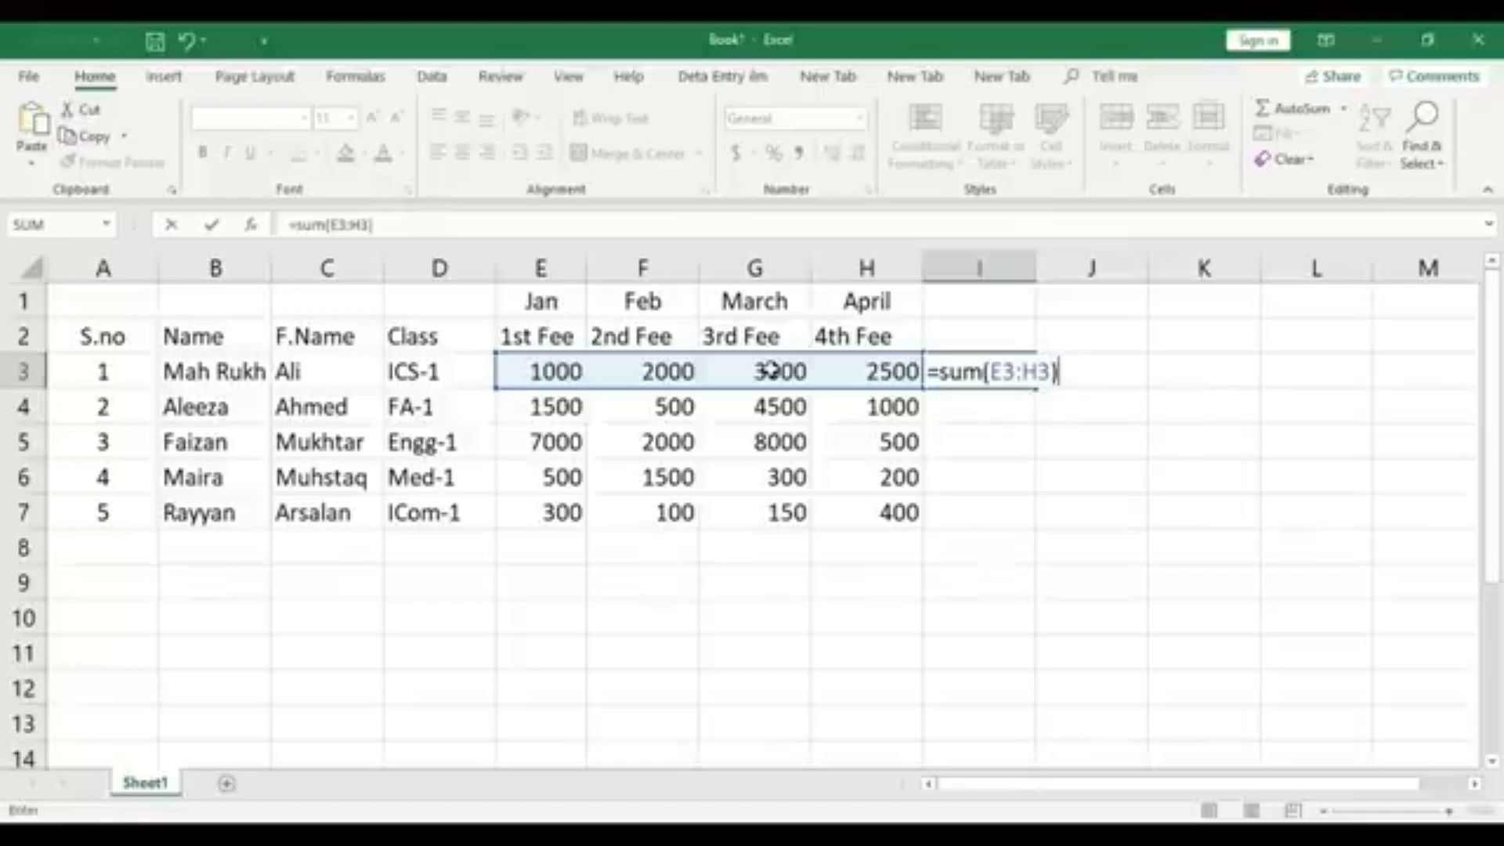
key("Return")
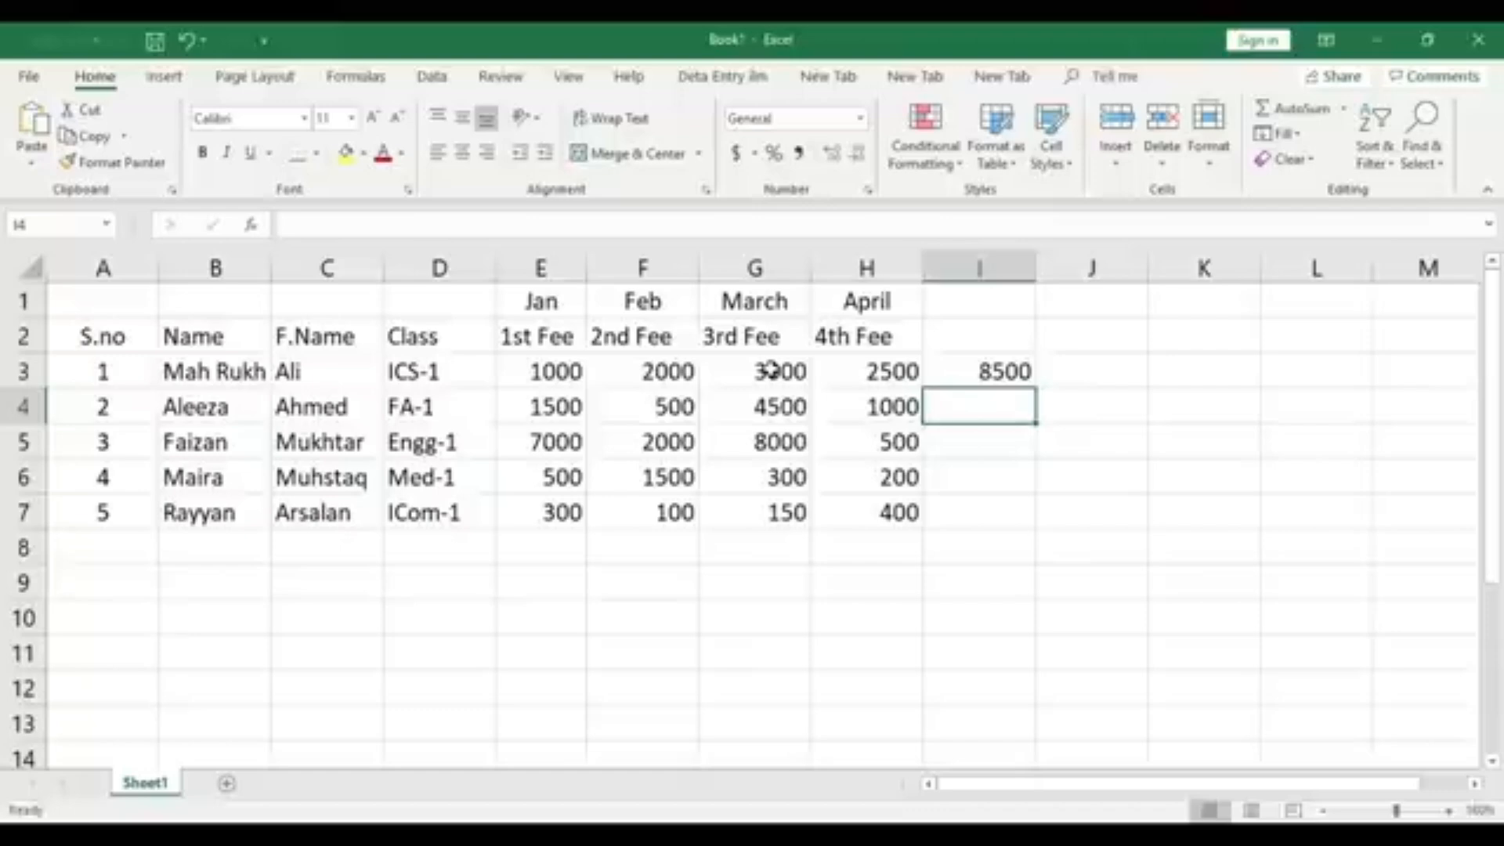
- Check the first student's total against the name in row 3 and clear the formula from I3
left_click(1005, 372)
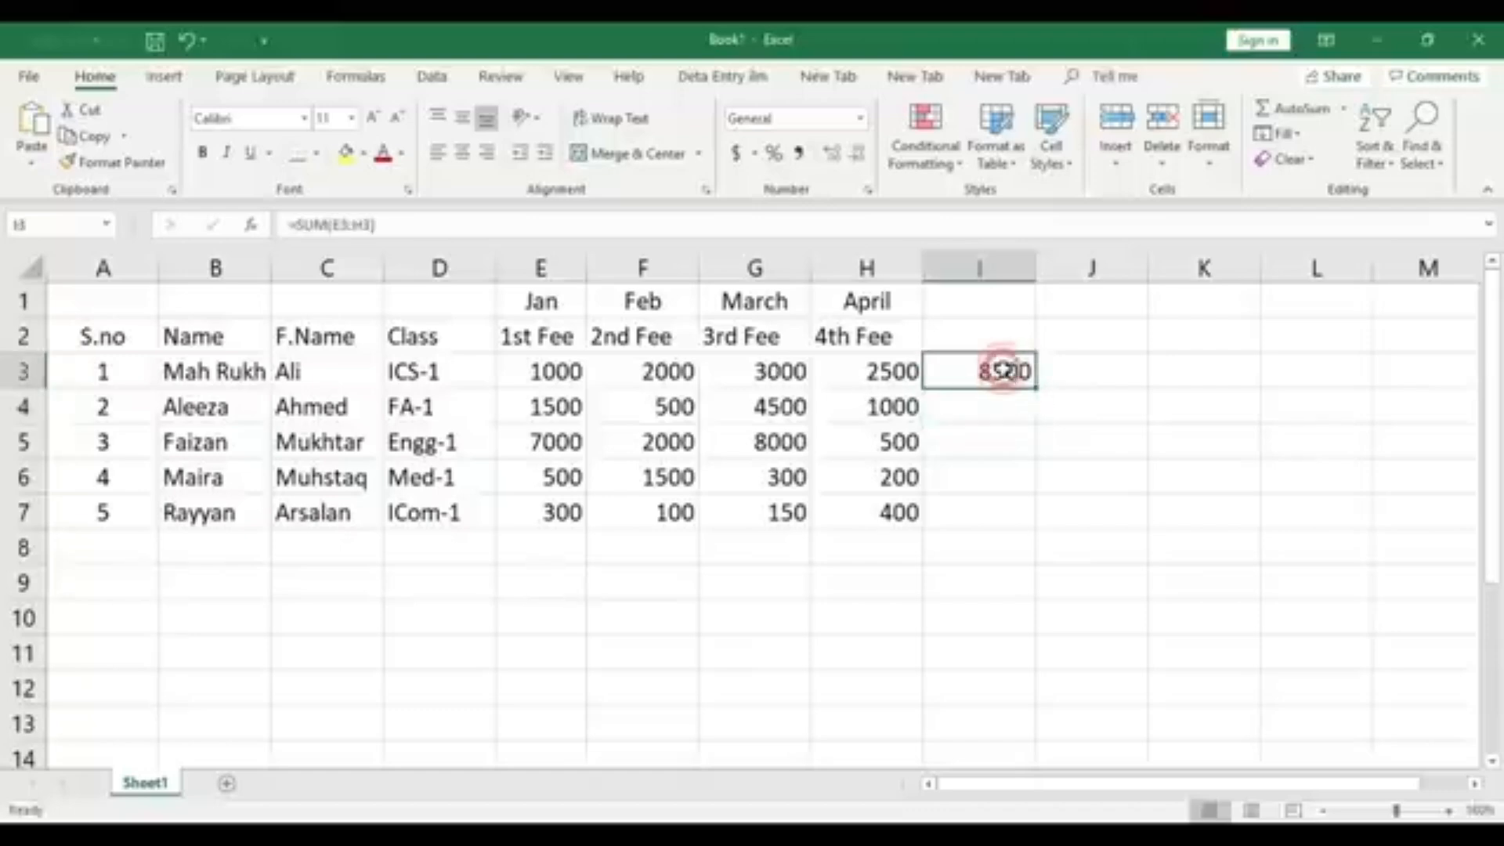
left_click(187, 362)
left_click(980, 369)
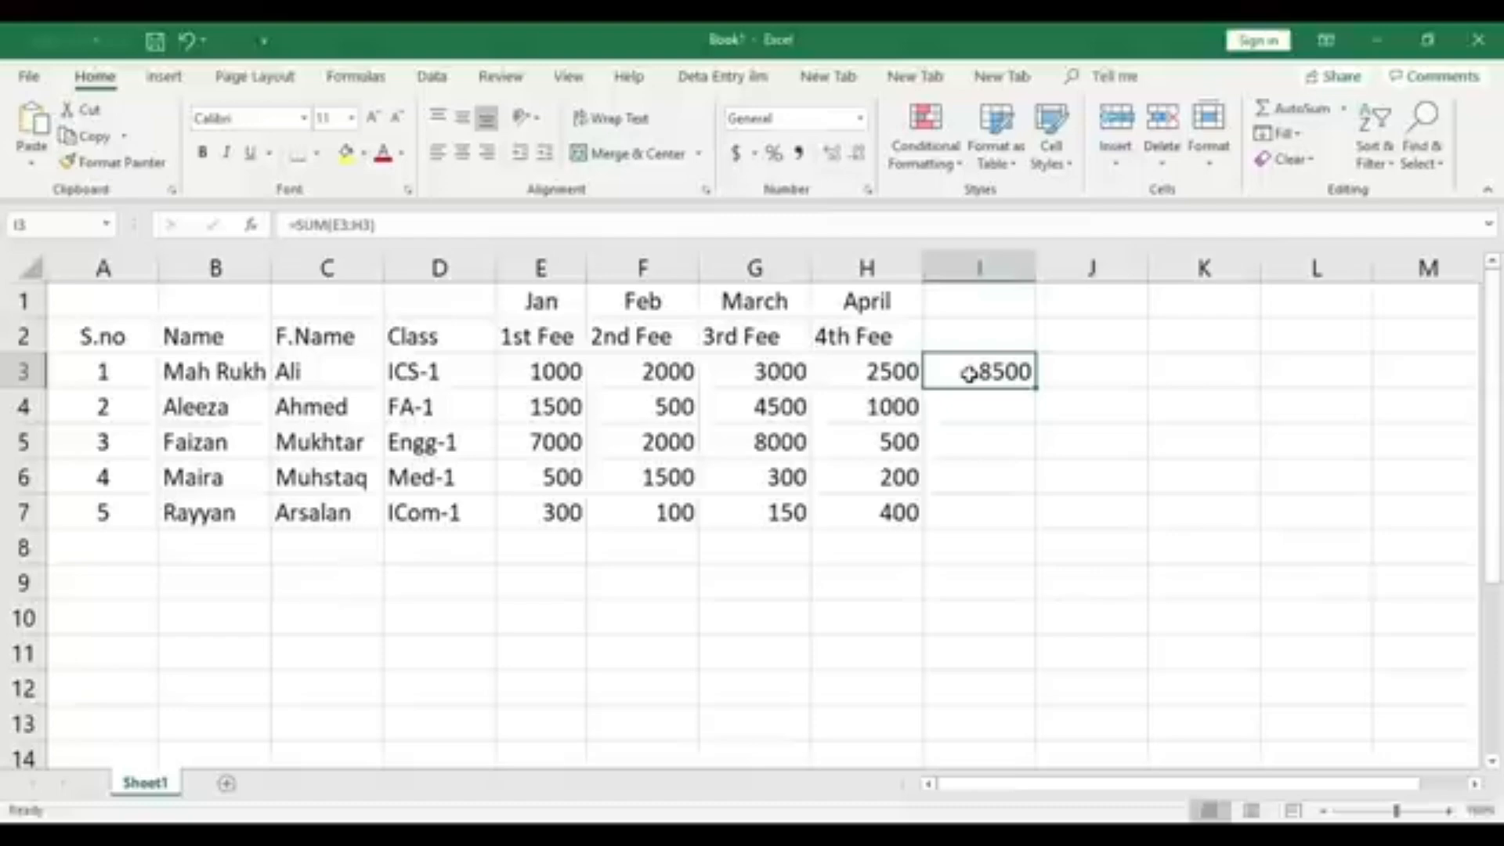
key("Delete")
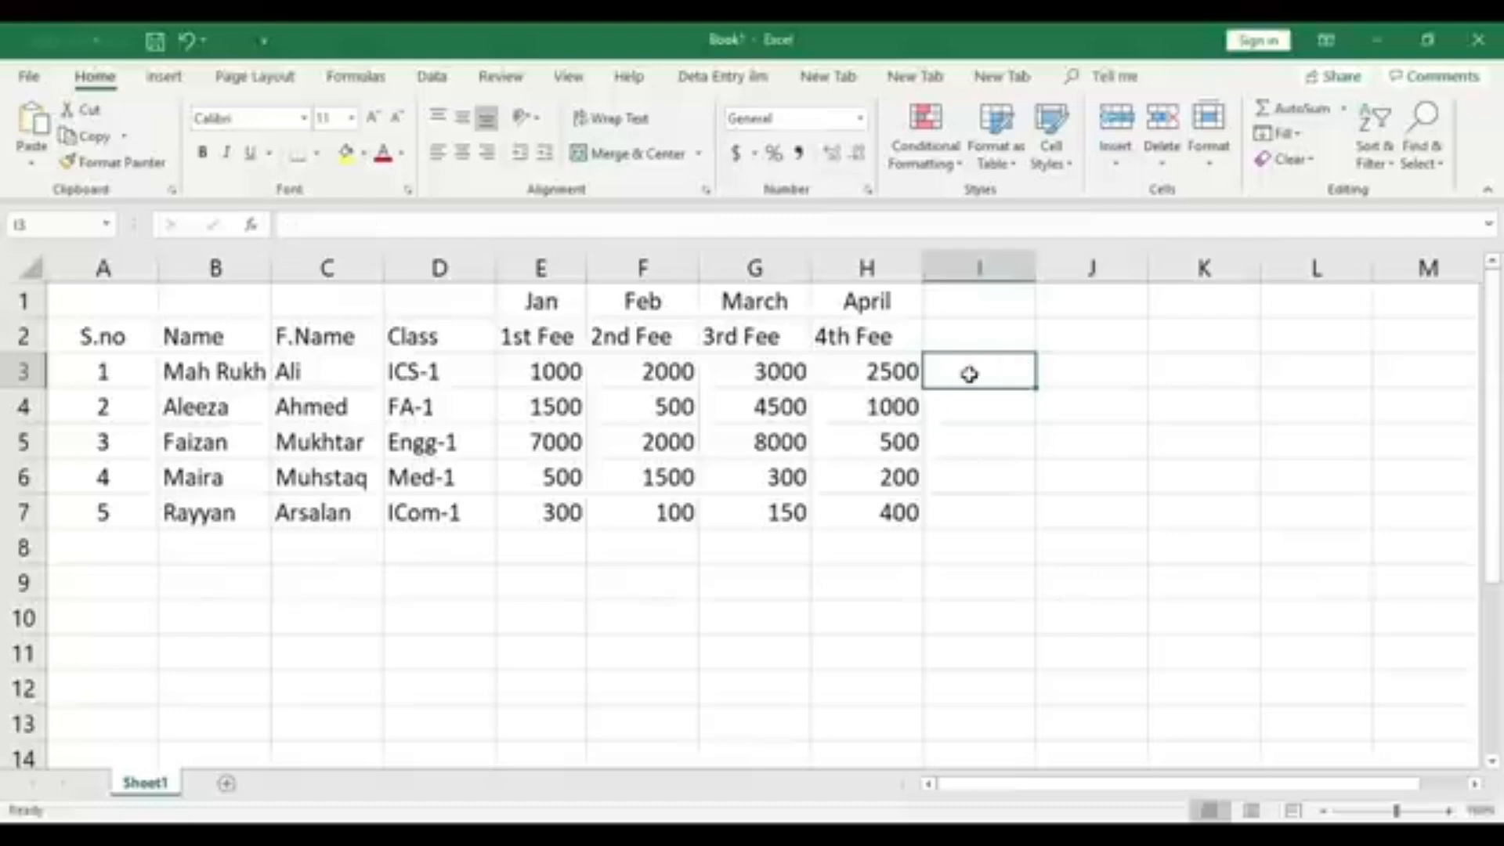
left_click(982, 469)
- Examine the first student's fees in row 3 and the January, February, March and April columns E to H
left_click(540, 370)
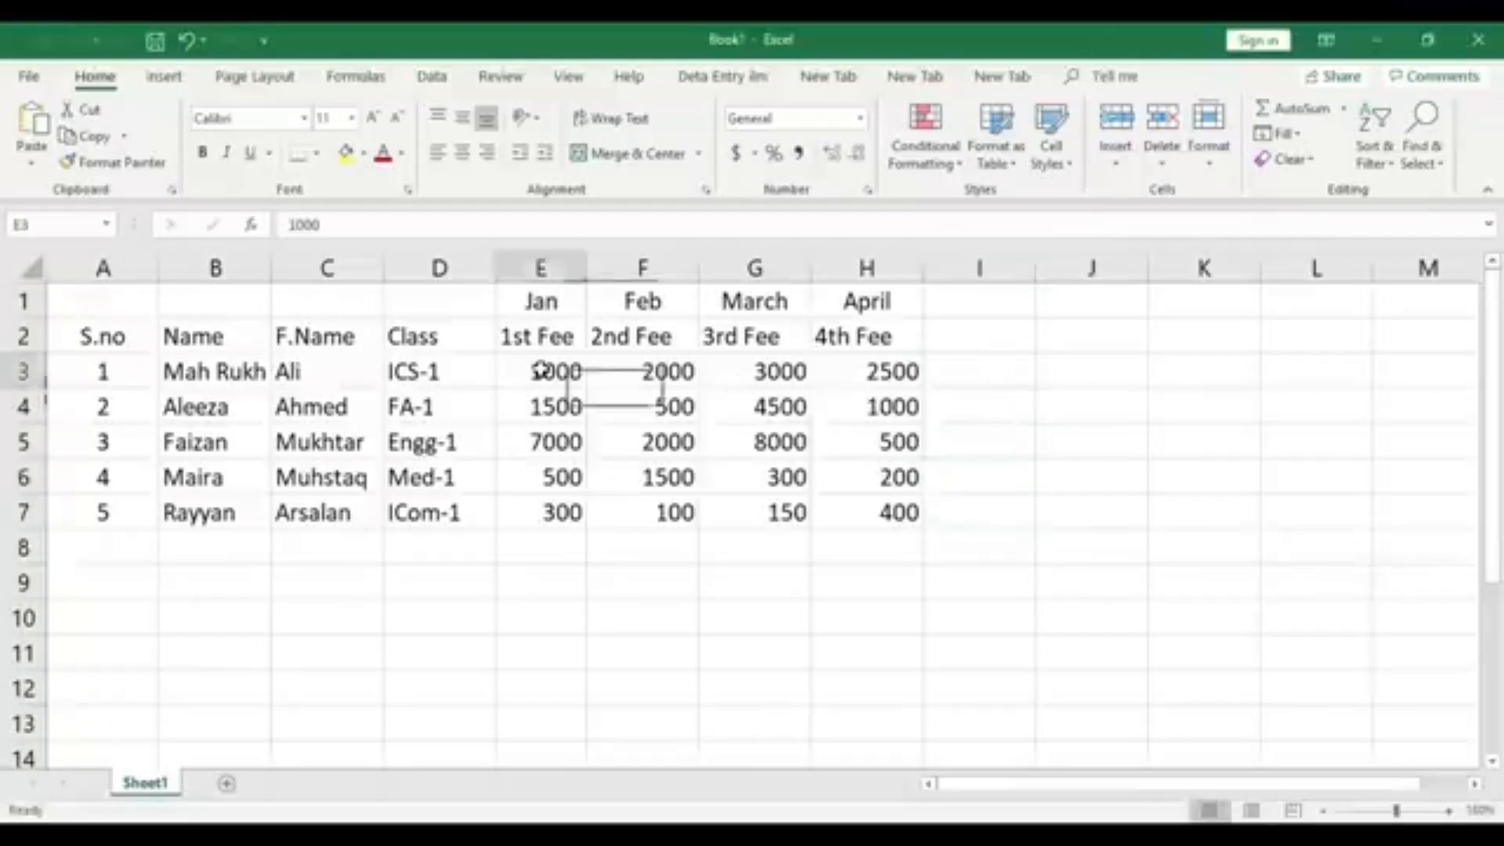
left_click(682, 369)
left_click(890, 369)
left_click(552, 269)
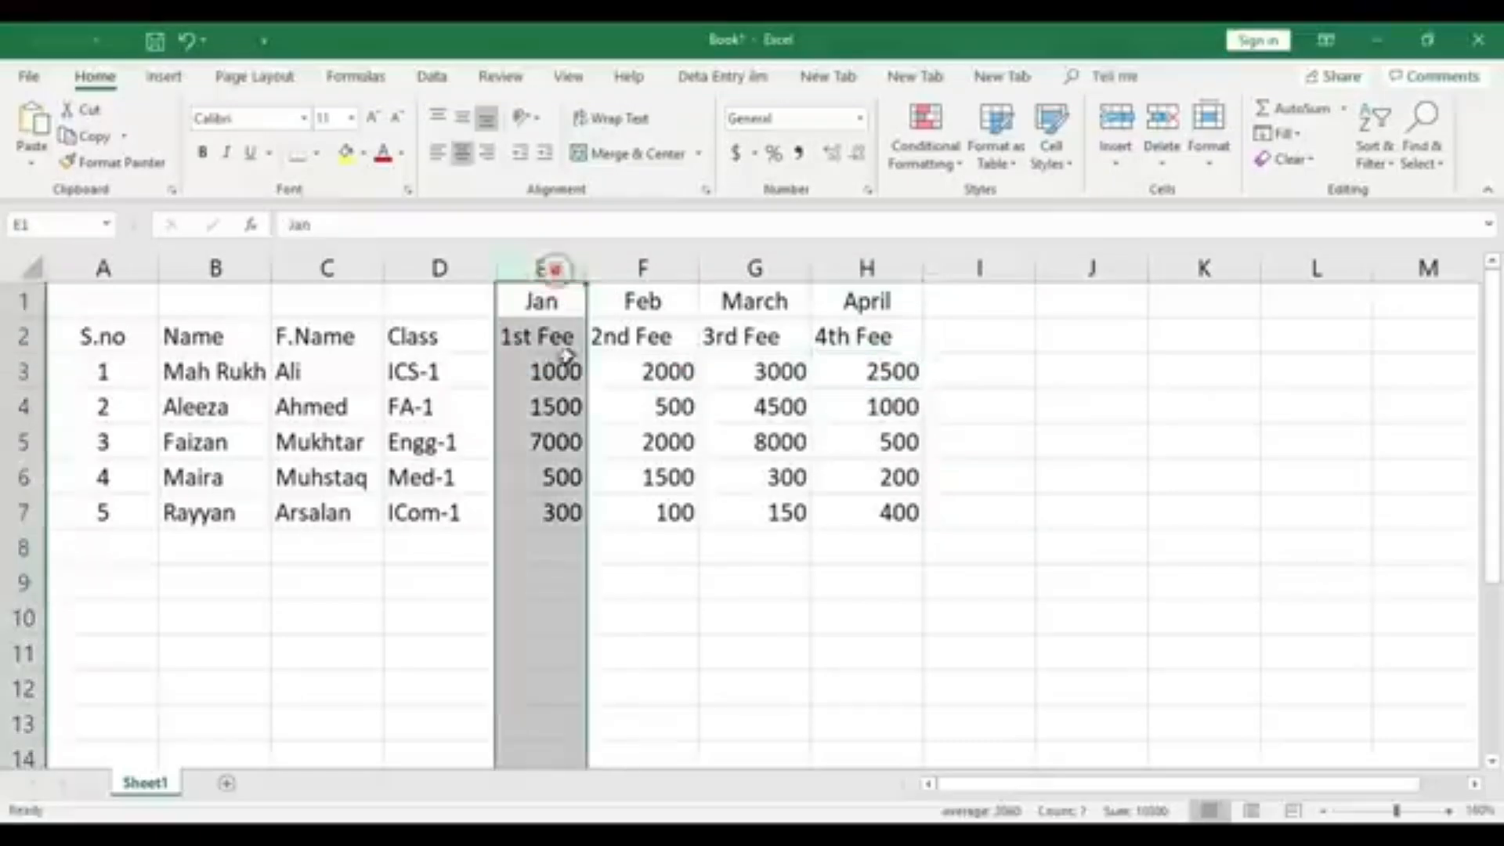
left_click(661, 267)
left_click(755, 268)
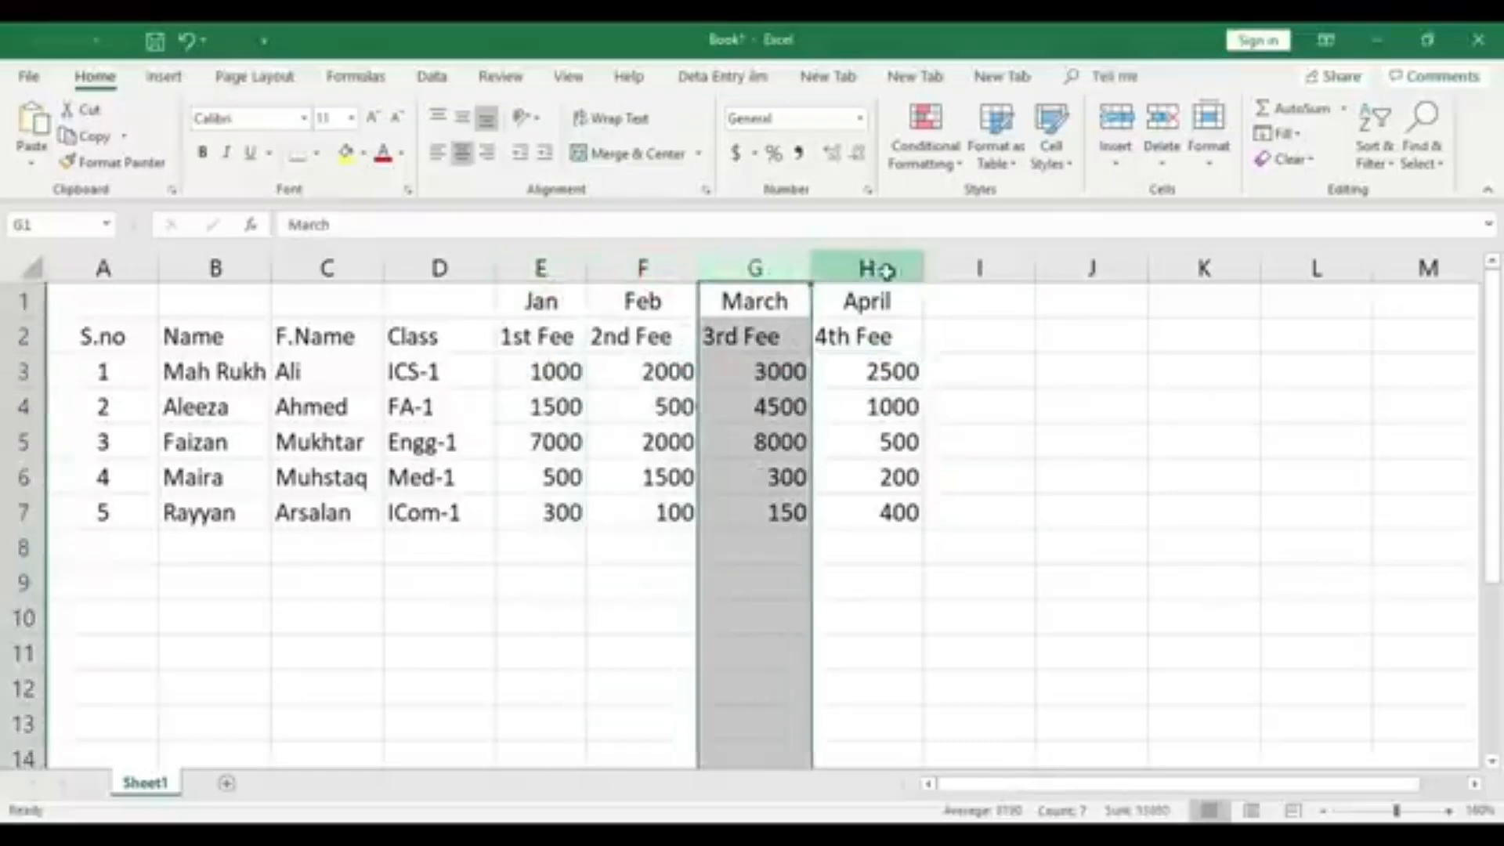
left_click(885, 271)
- Examine the January headings, column E and row 3 to identify the cell address of the first student's January fee
left_click(544, 304)
left_click(548, 334)
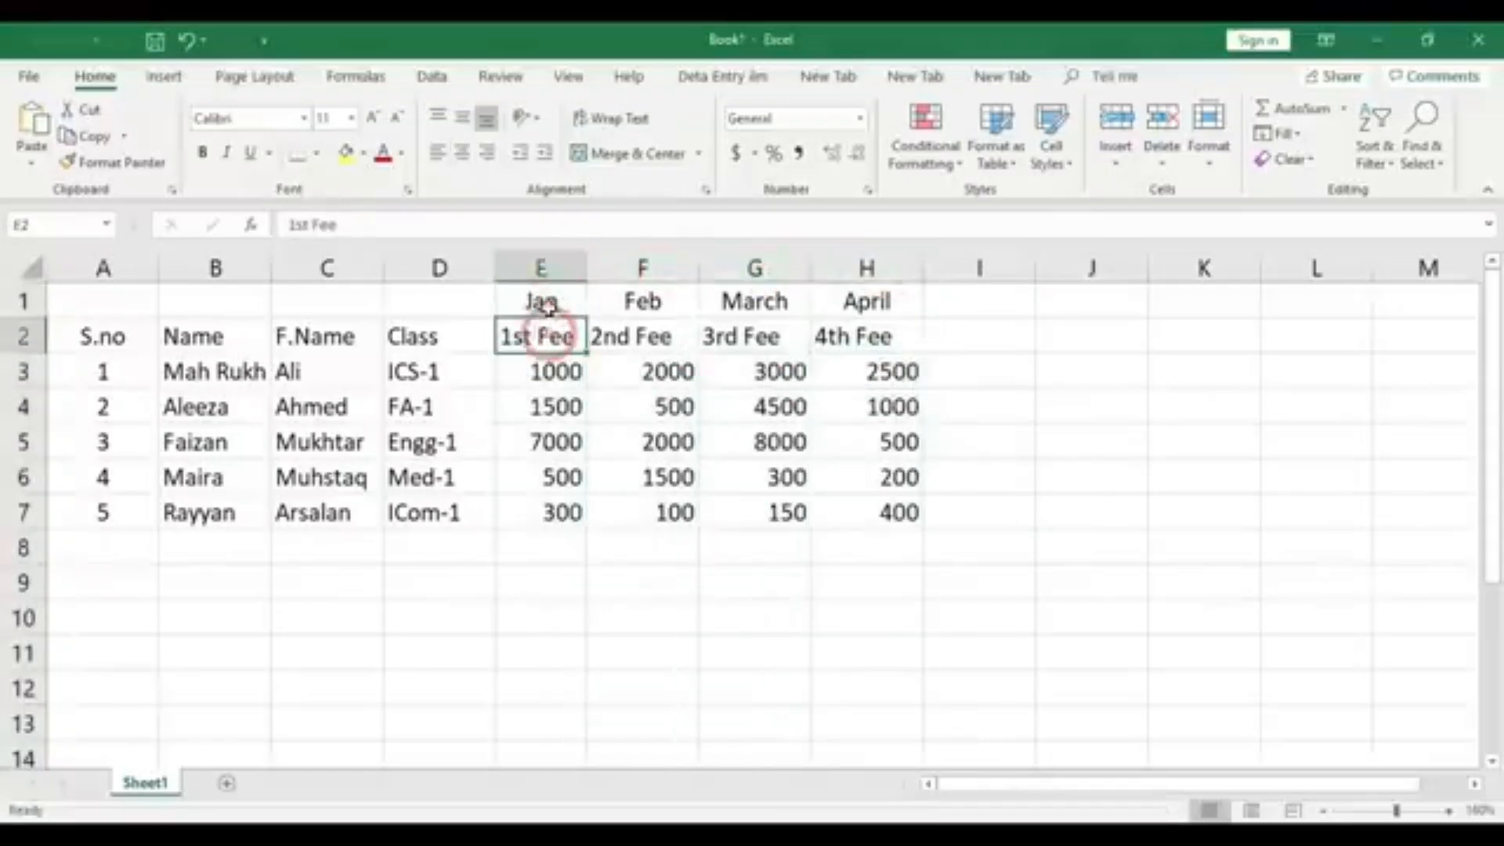
left_click(546, 261)
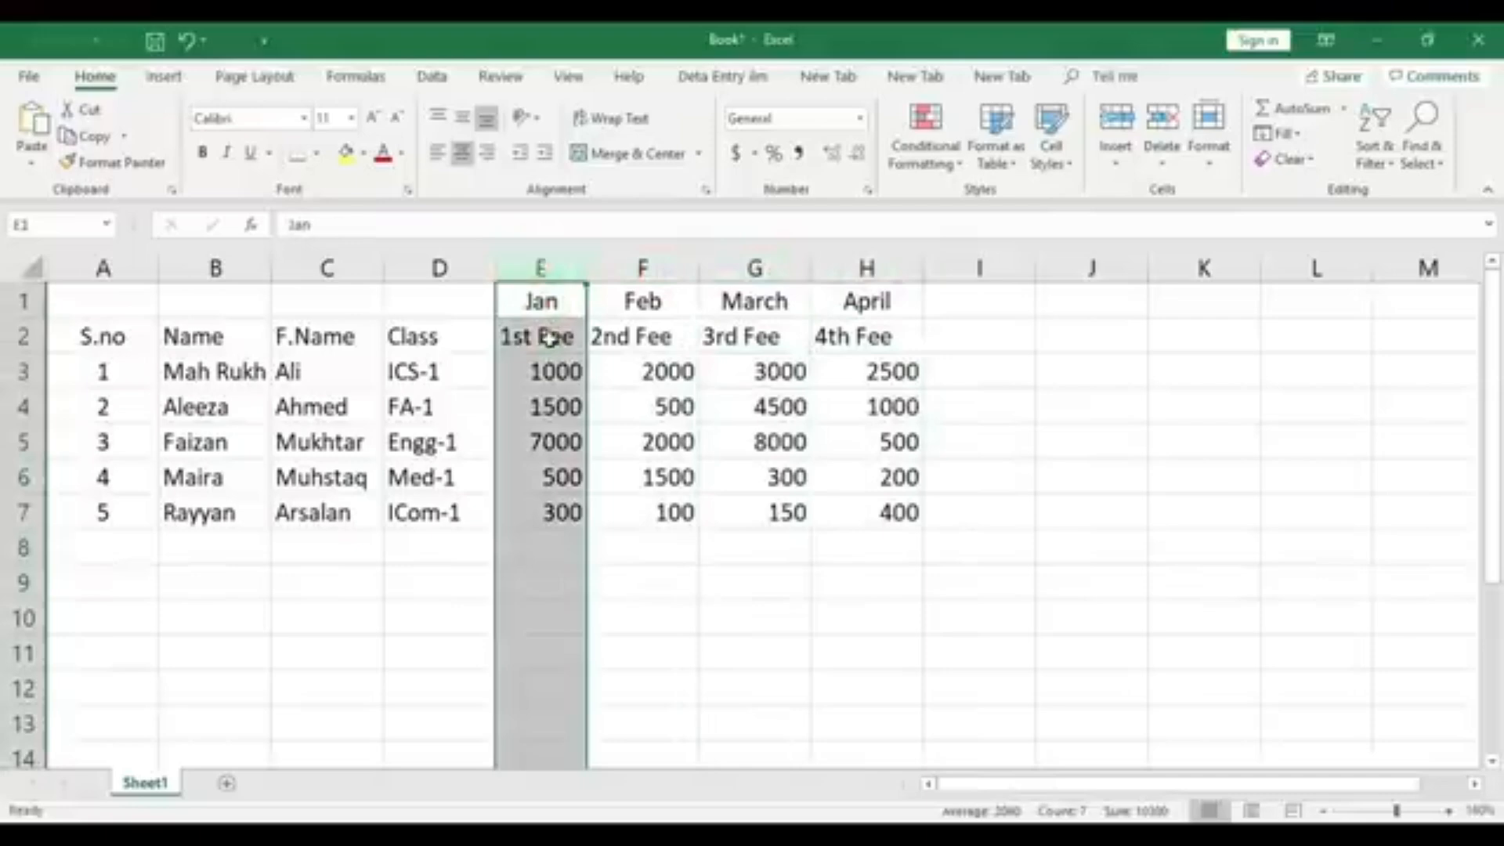
left_click_drag(552, 374, 48, 372)
left_click(24, 372)
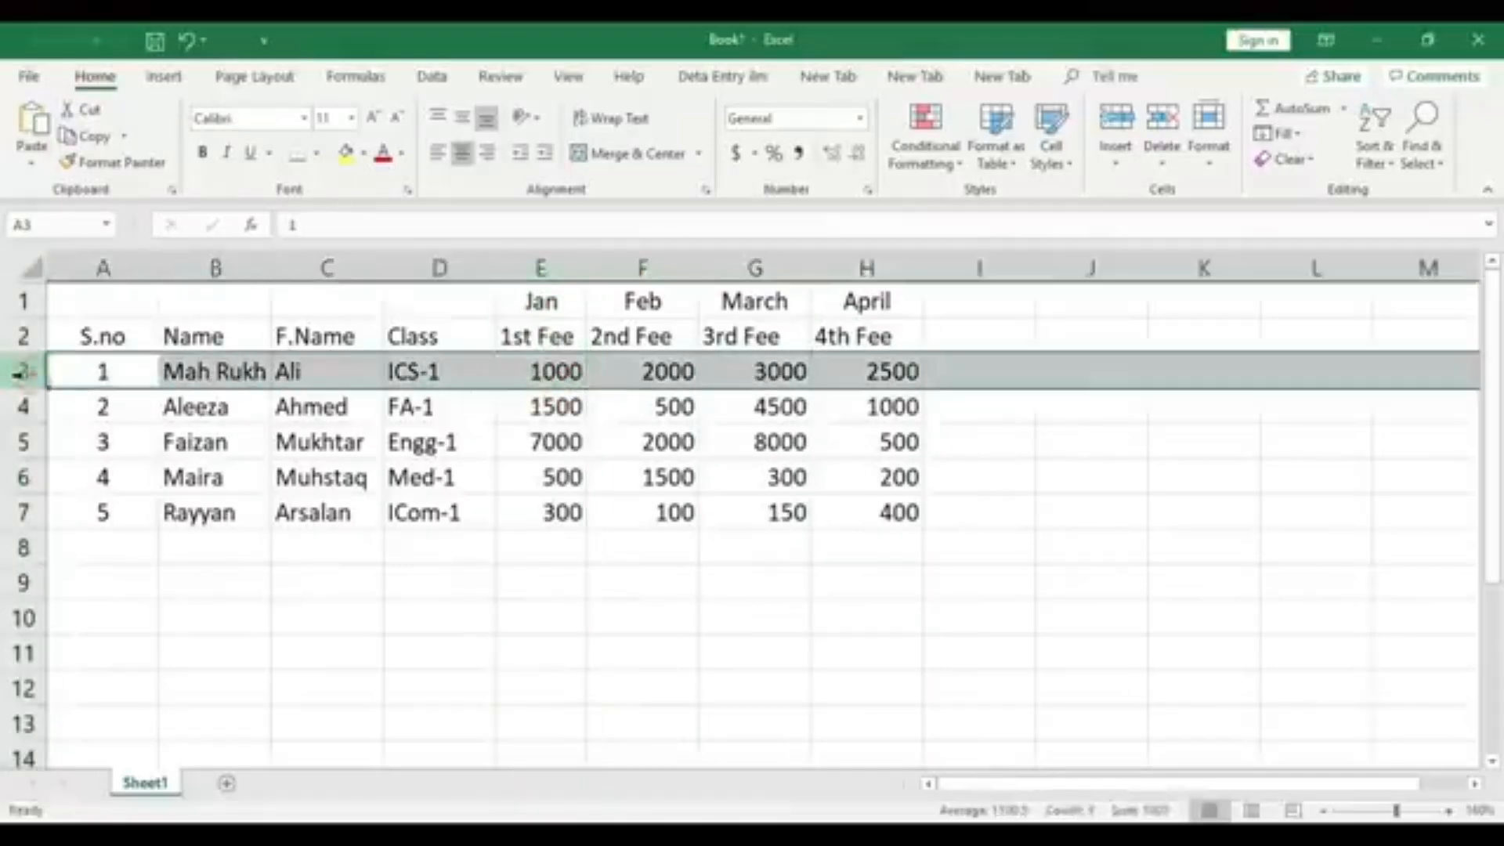
left_click(528, 442)
- Go through the first student's fees from E3 to H3 and select the empty cell I3 beside them
left_click(547, 373)
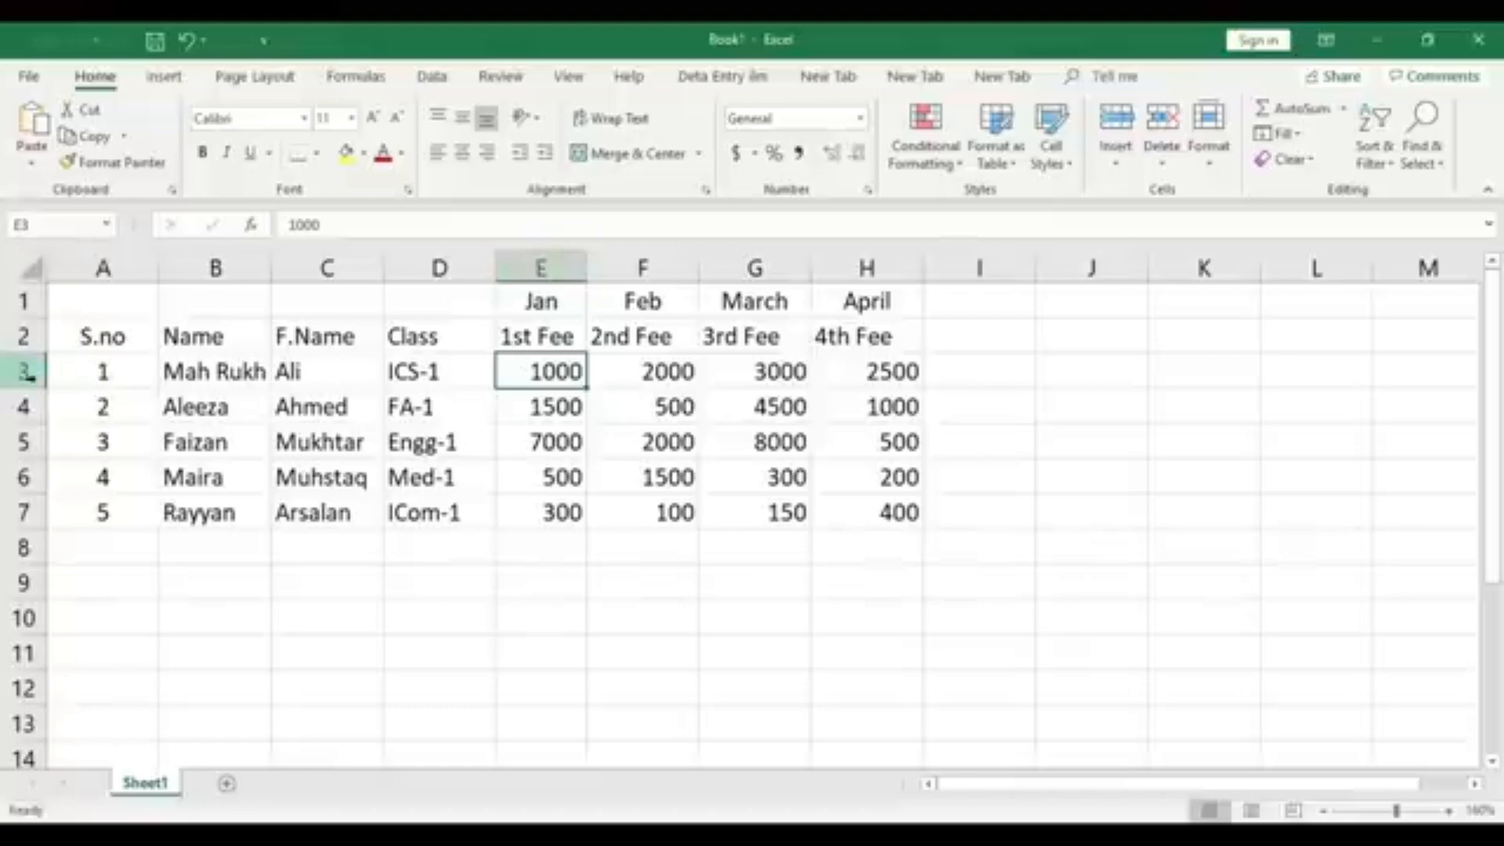
left_click(672, 368)
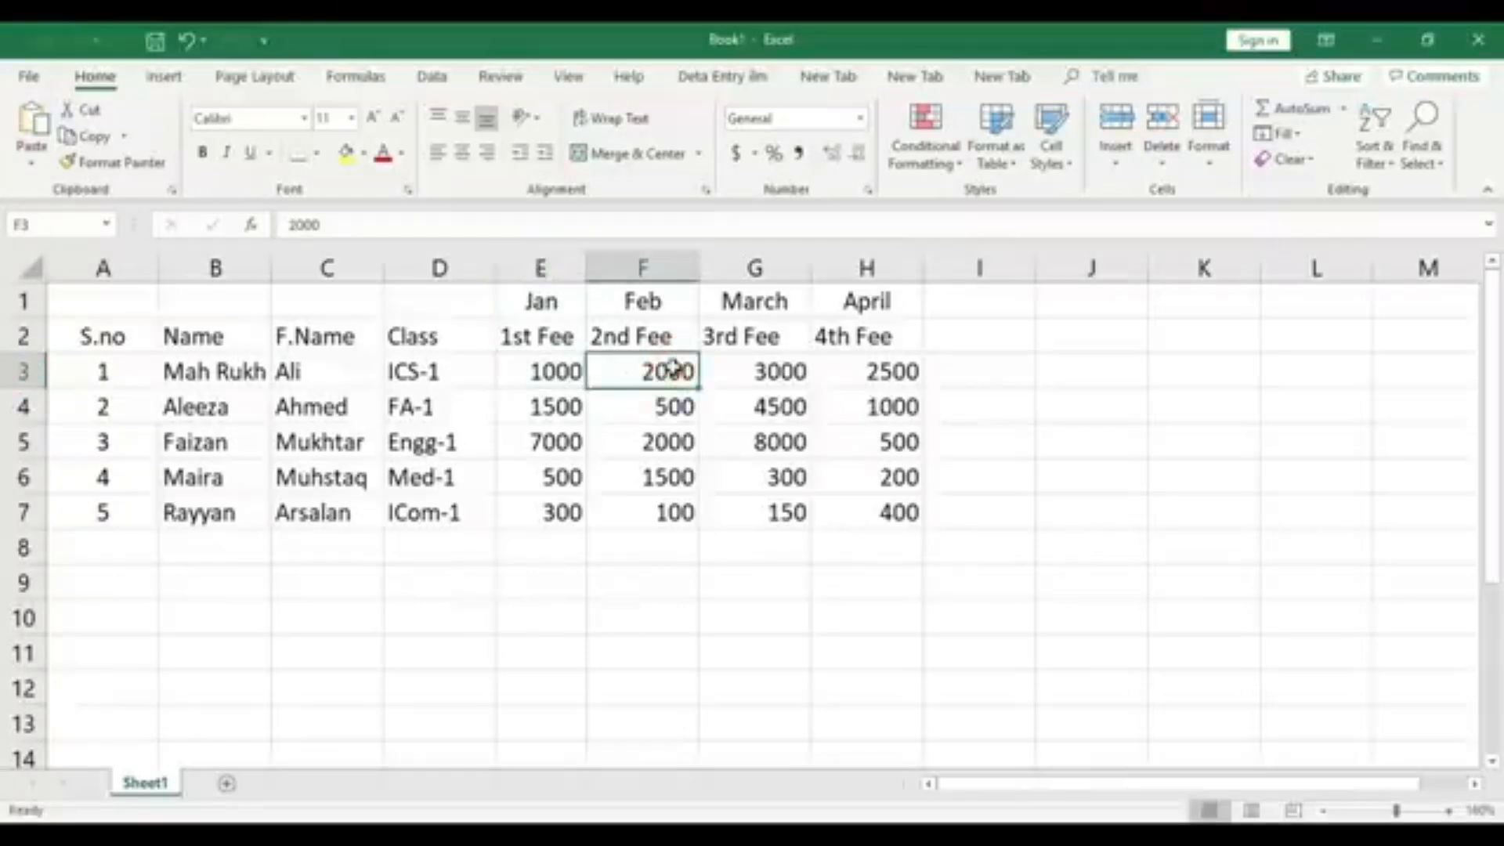
left_click(776, 373)
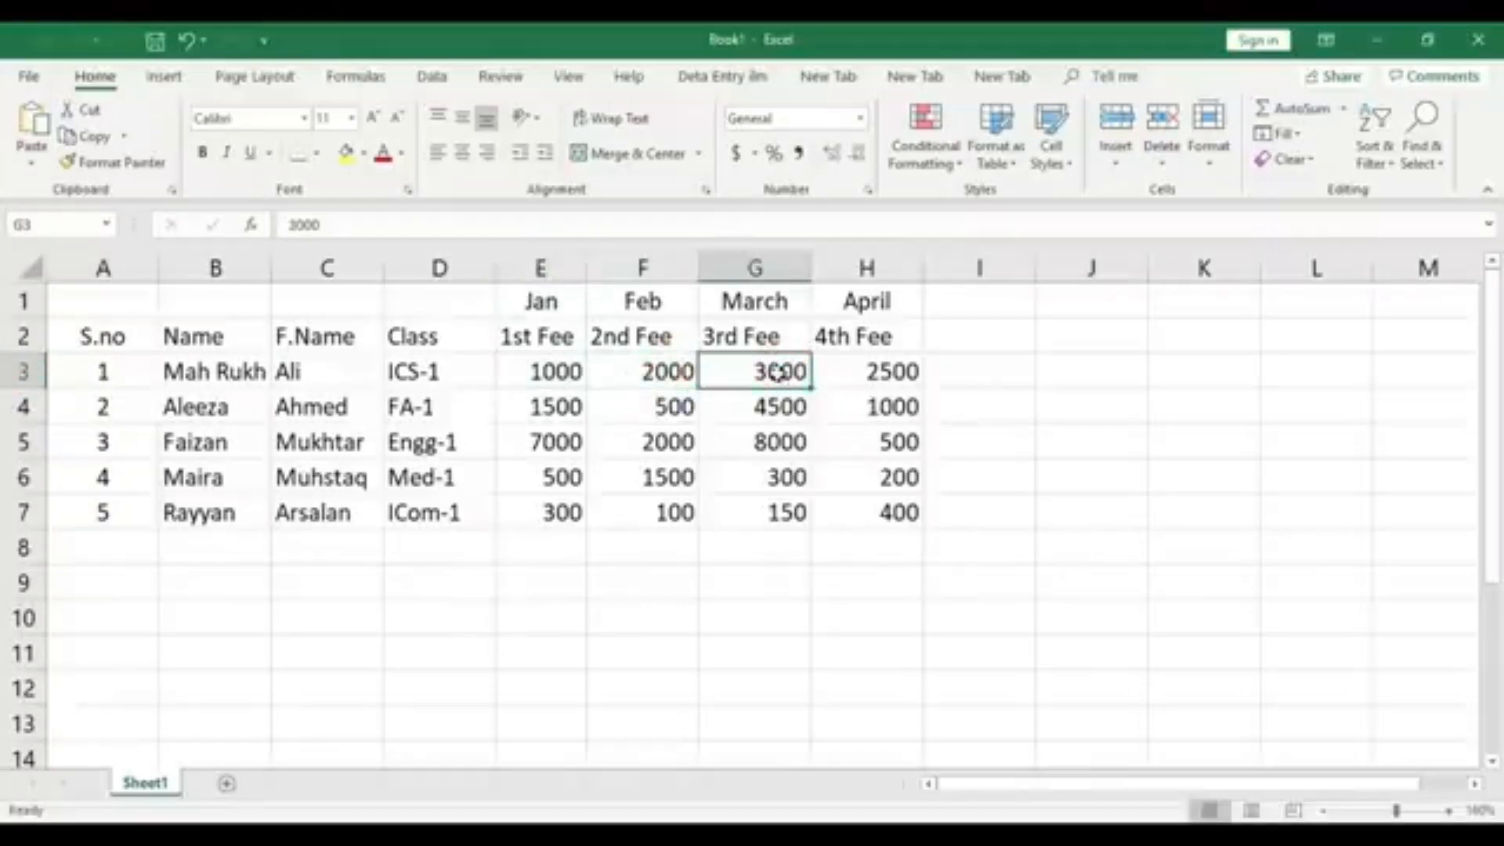
left_click(868, 373)
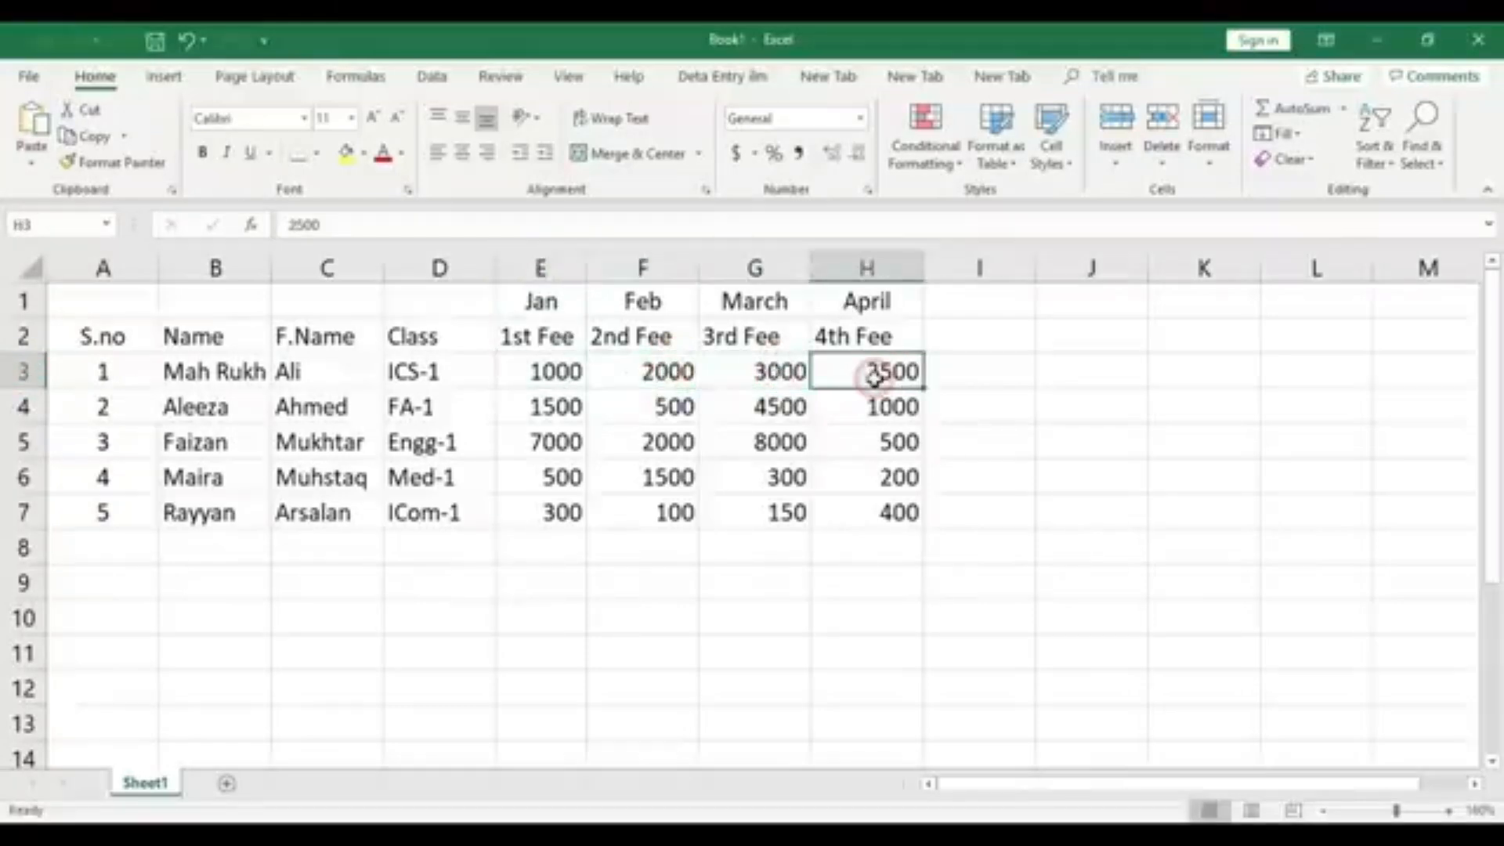
left_click(1007, 373)
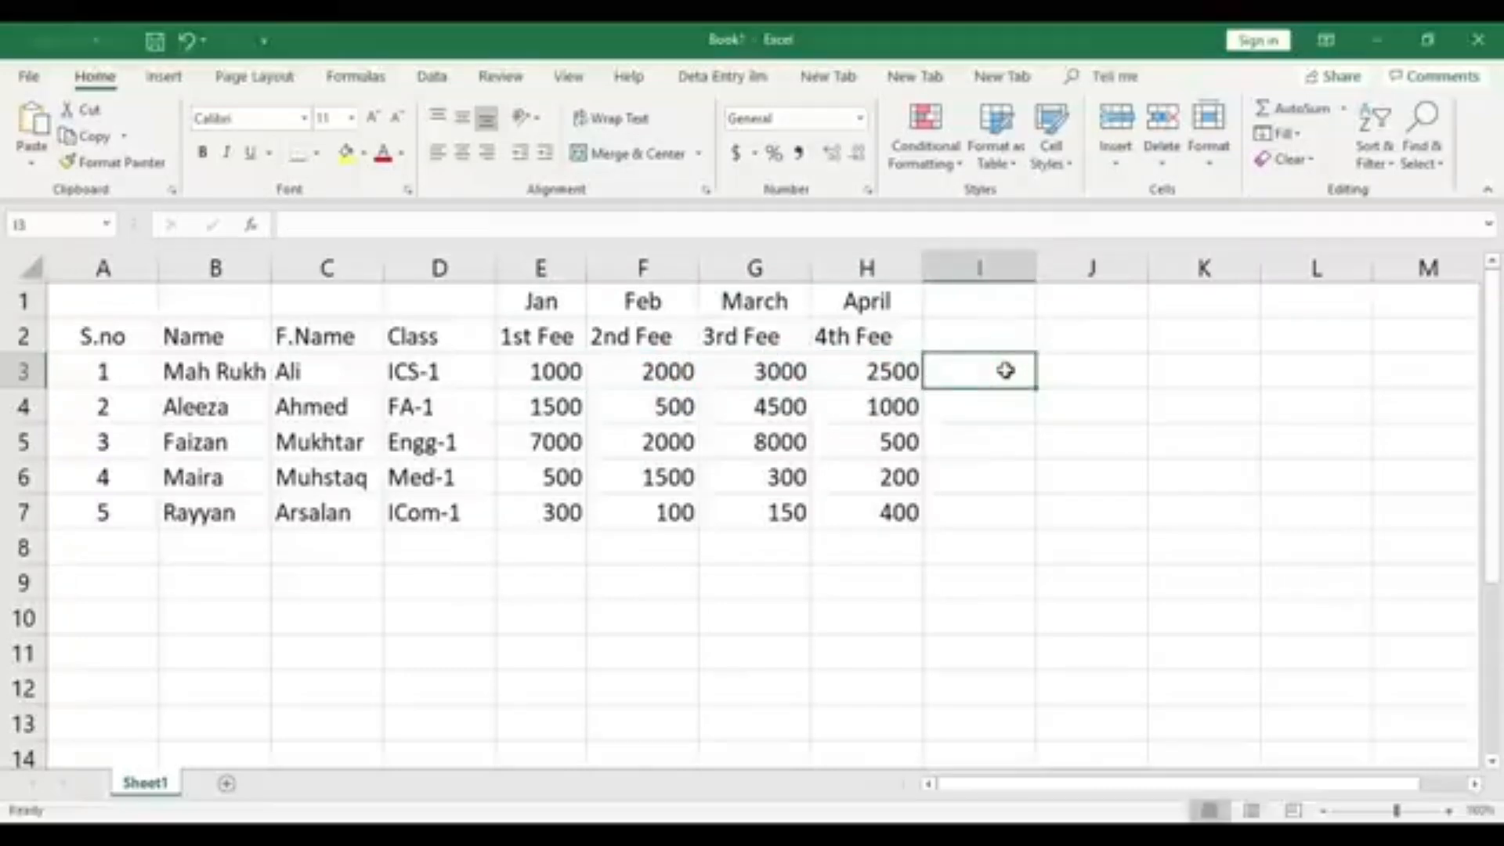
- Enter the formula =SUM(E3:H3) in I3 to total the first student's fees from January to April
type("=SUM")
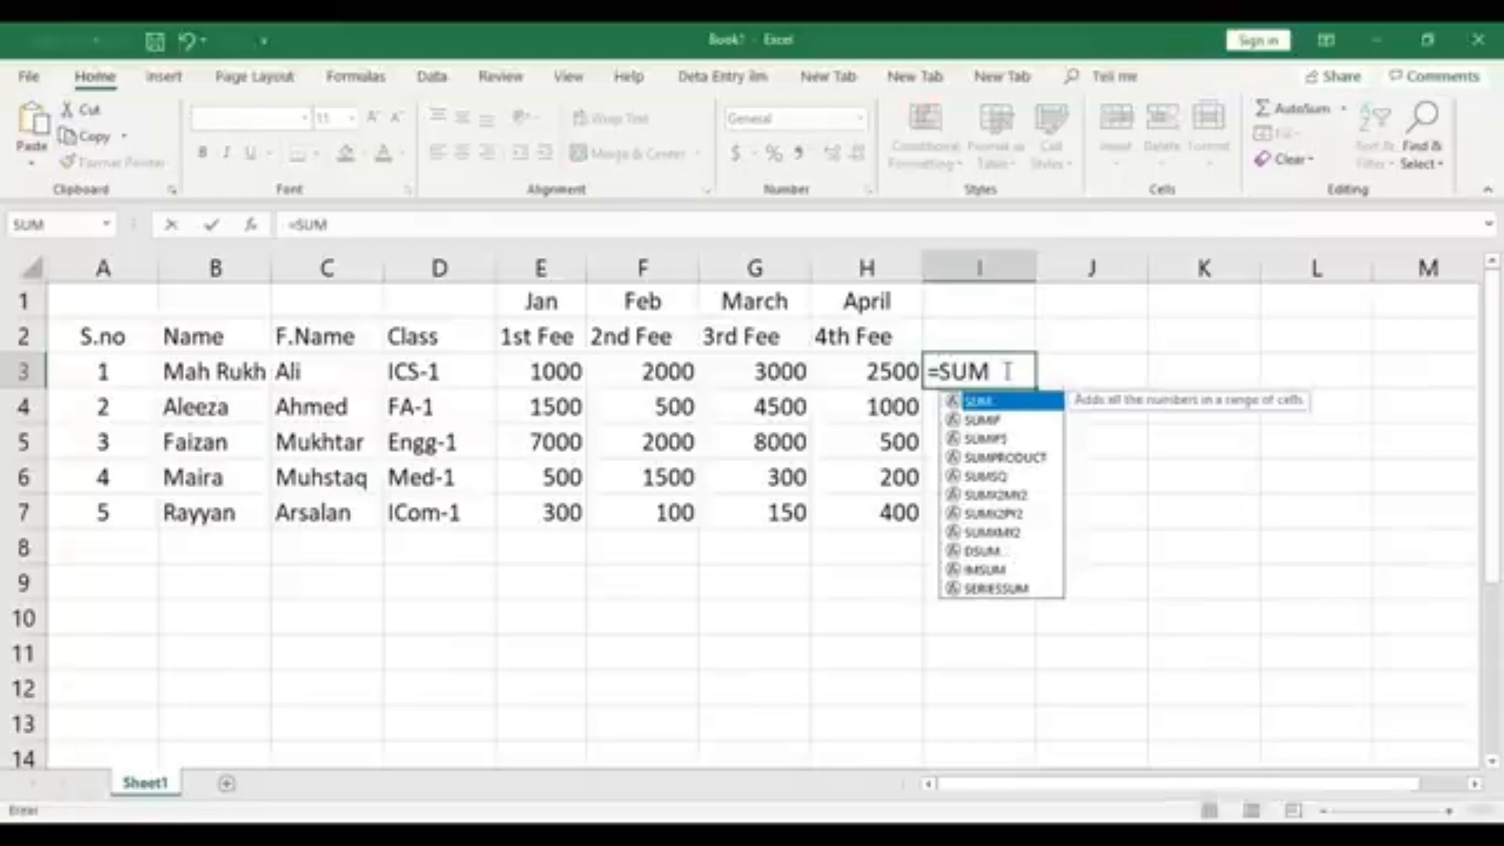
type("(")
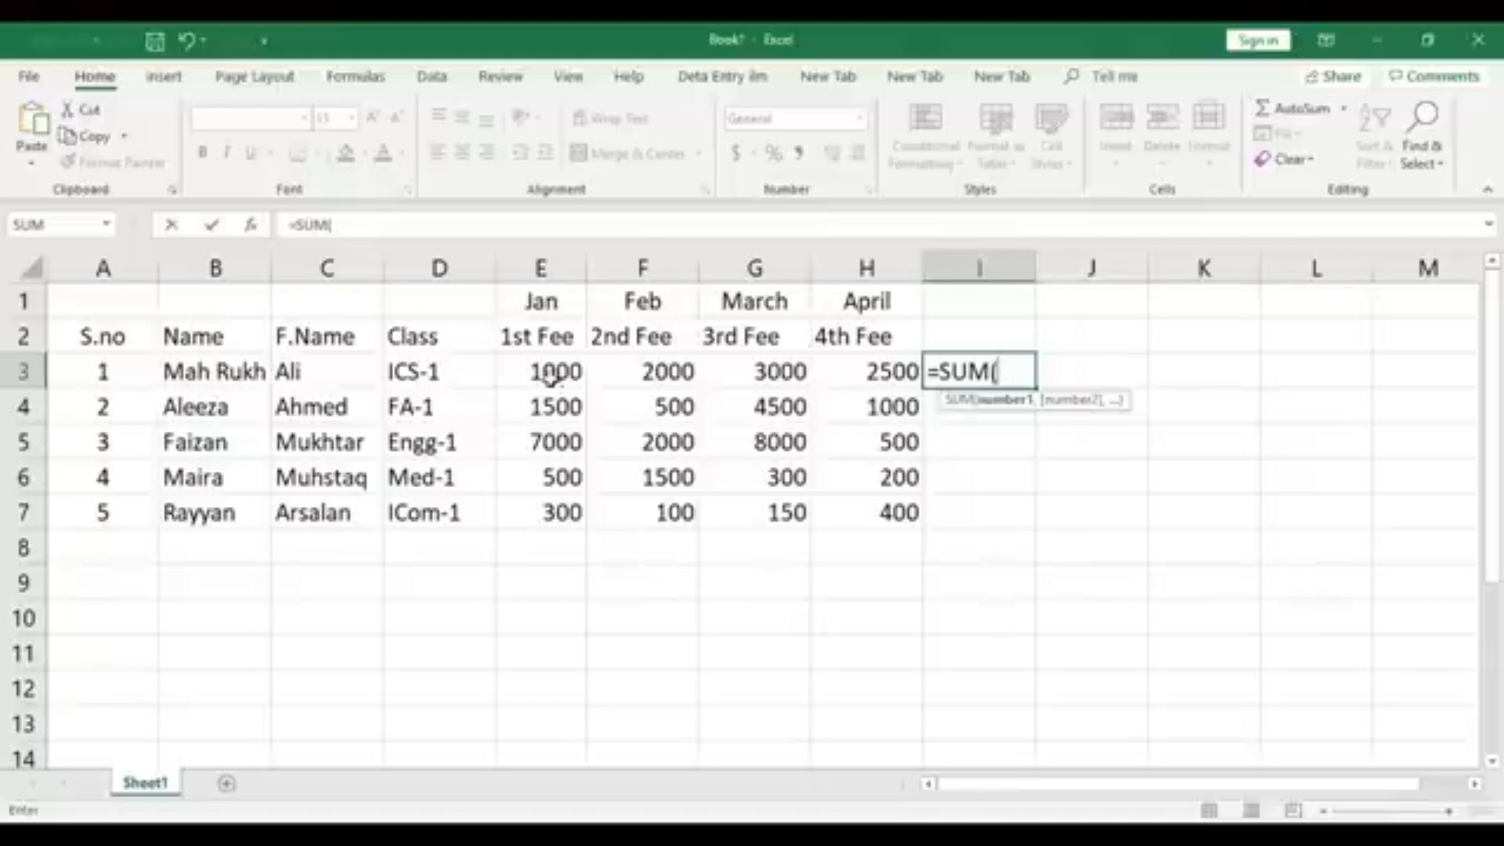
type("E")
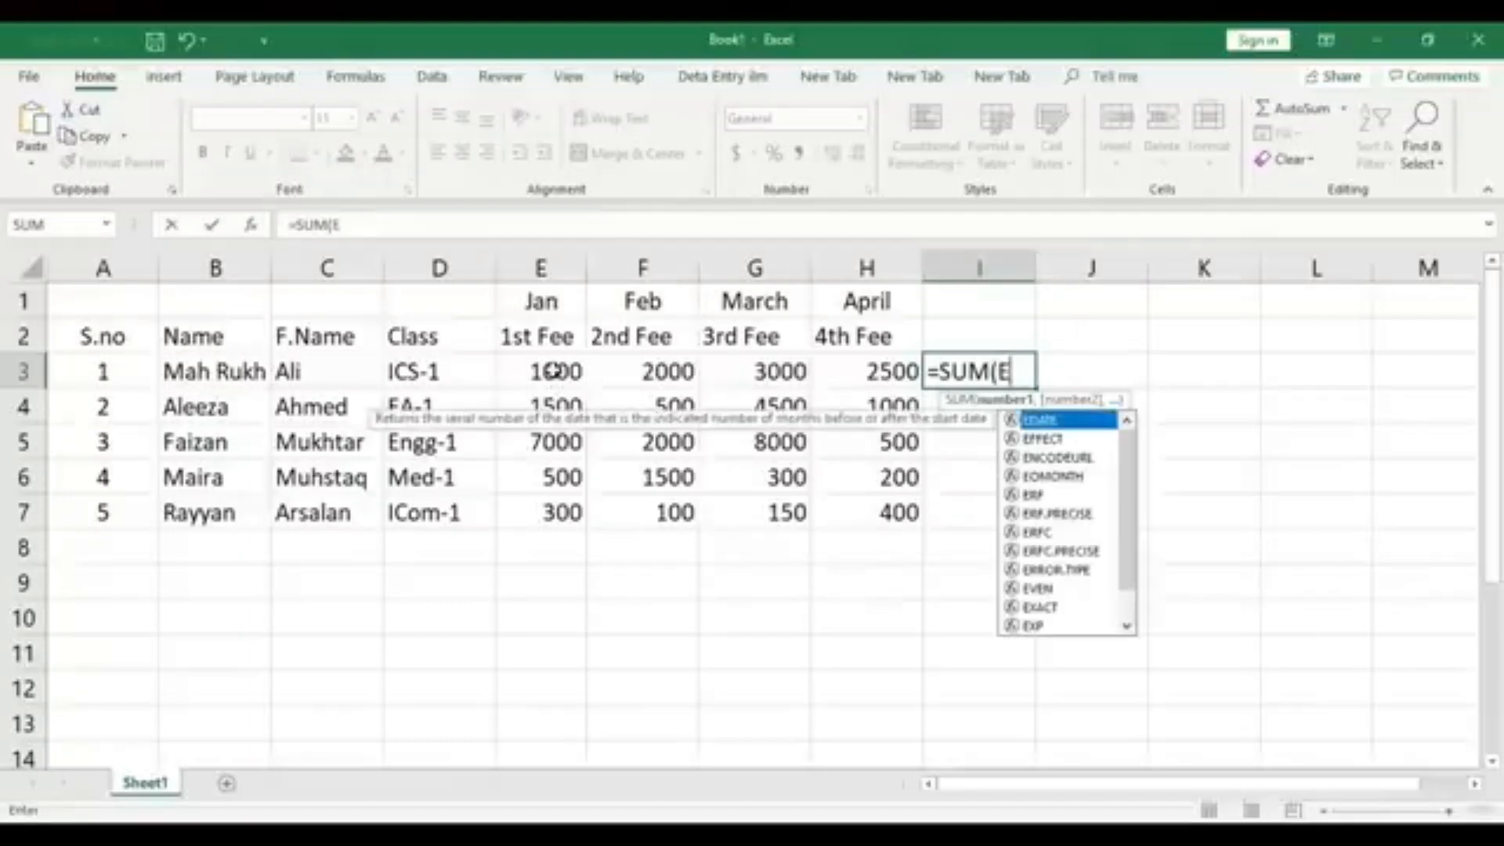
type("3")
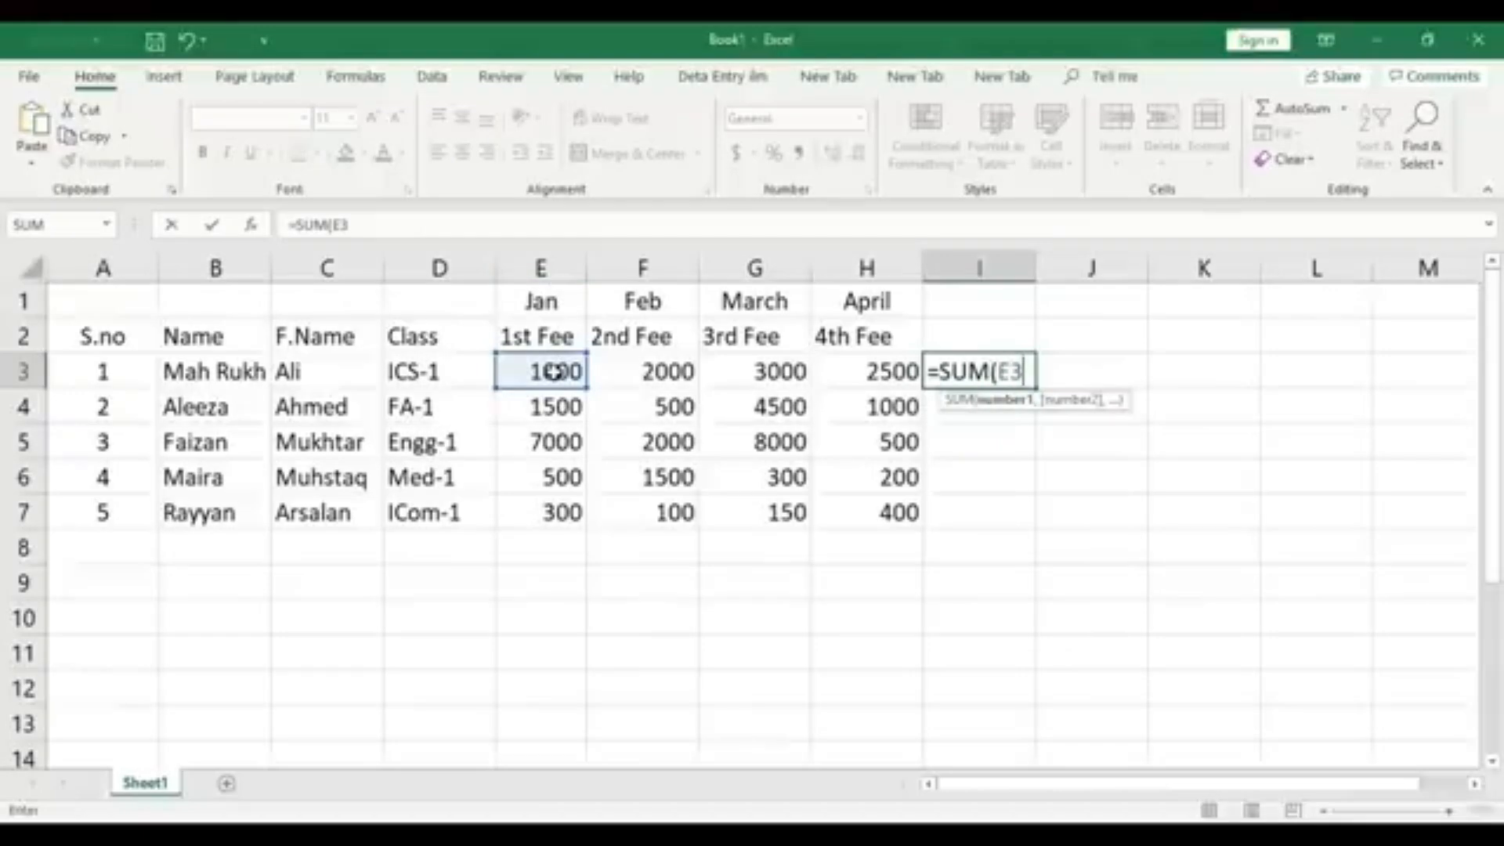
type(":")
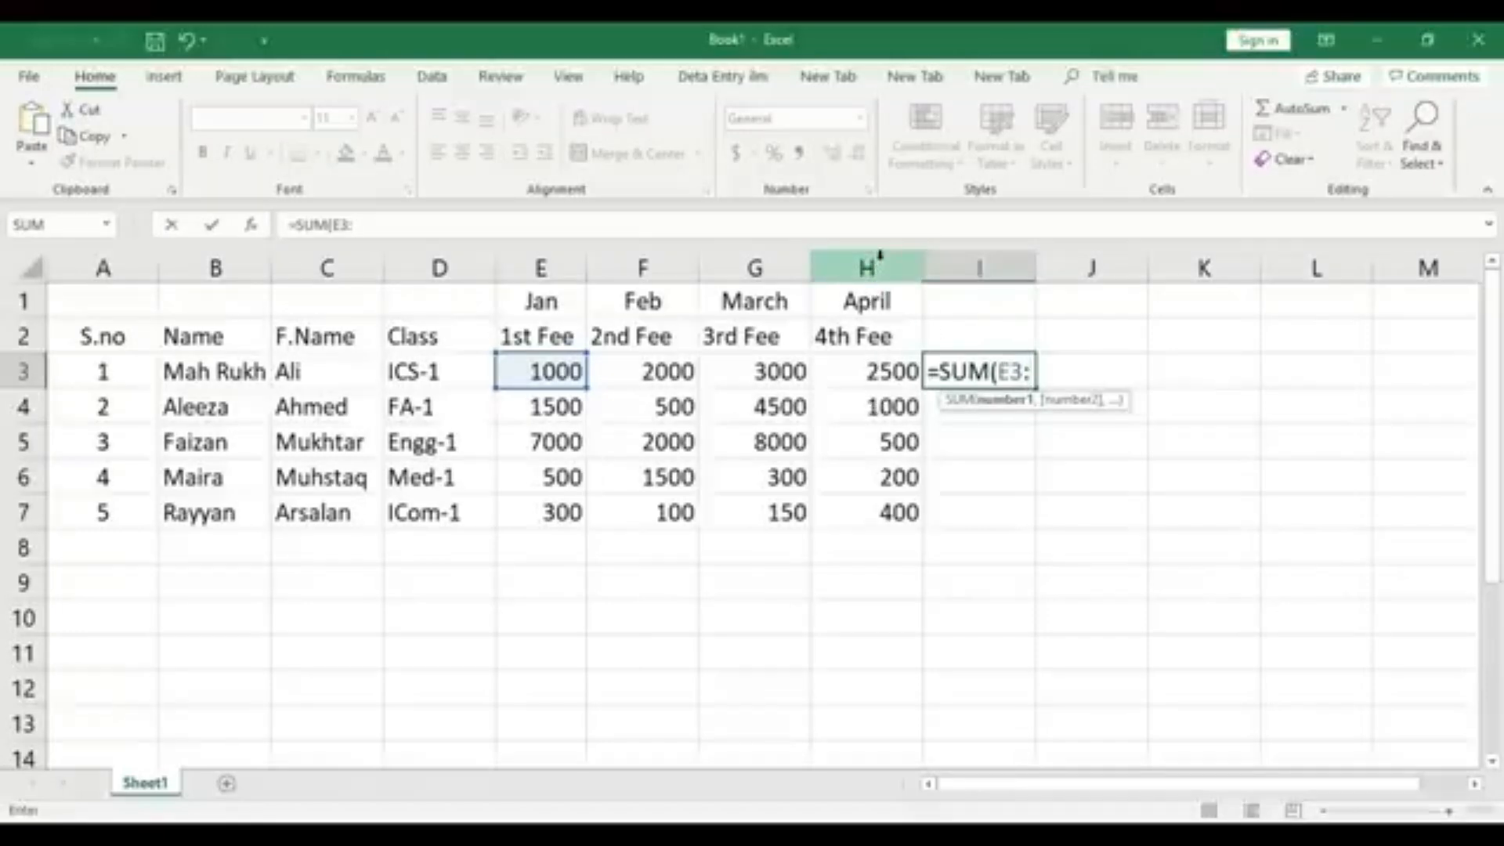
type("H")
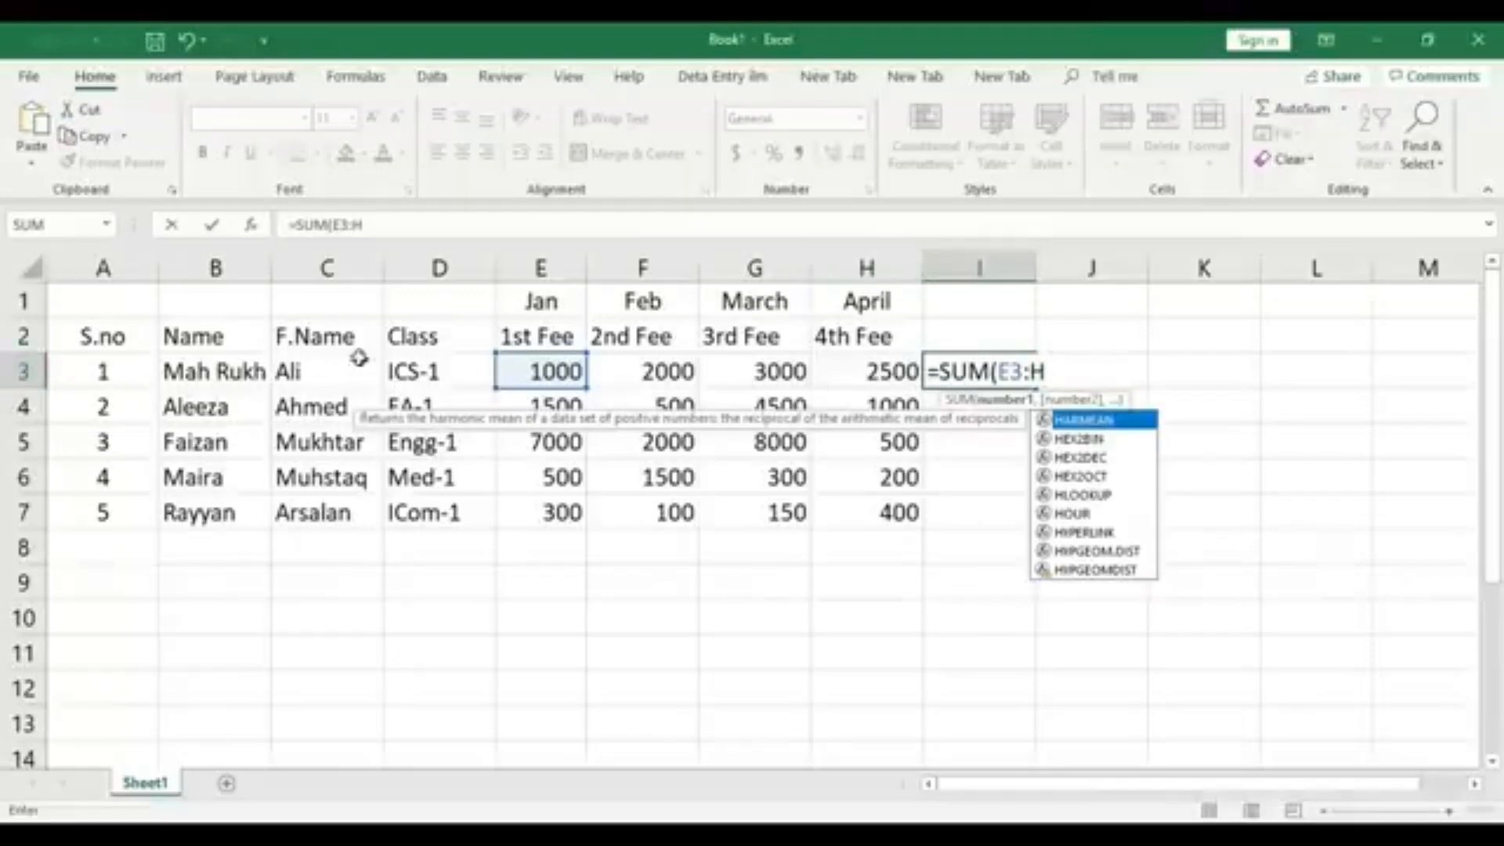
type("3")
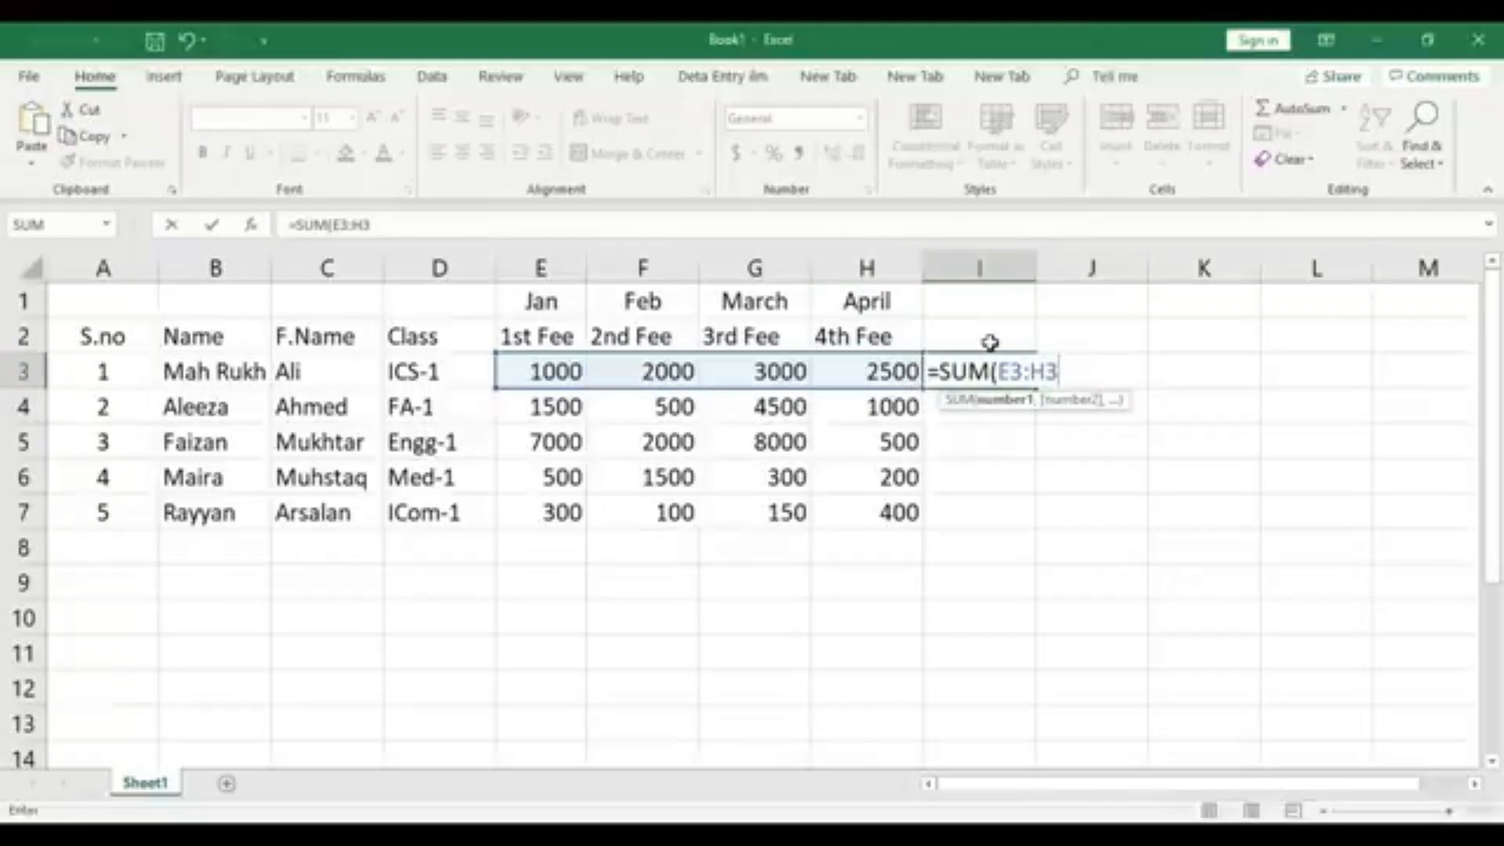
type(")")
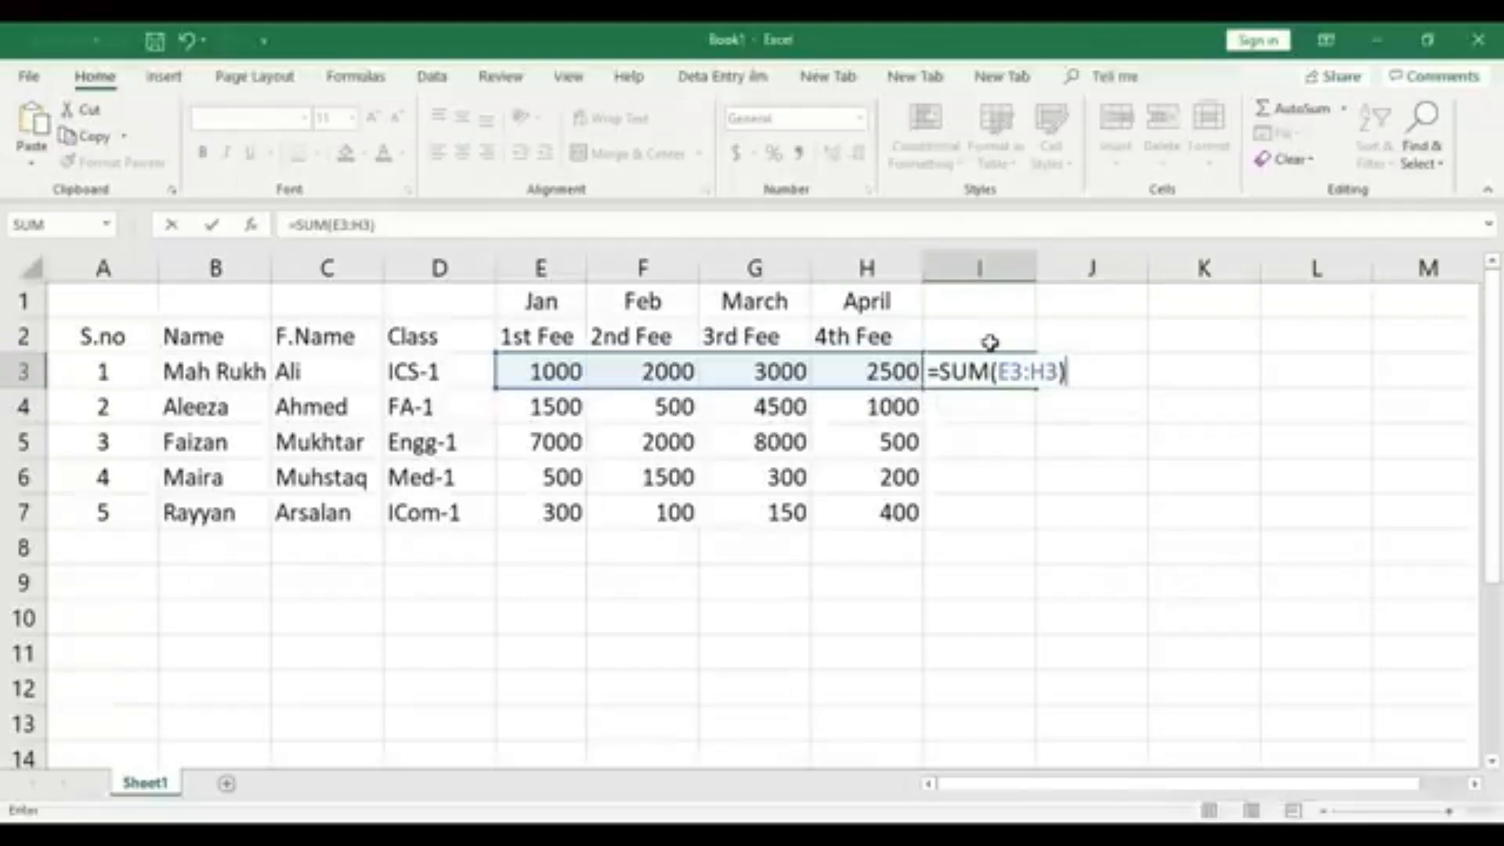
key("Return")
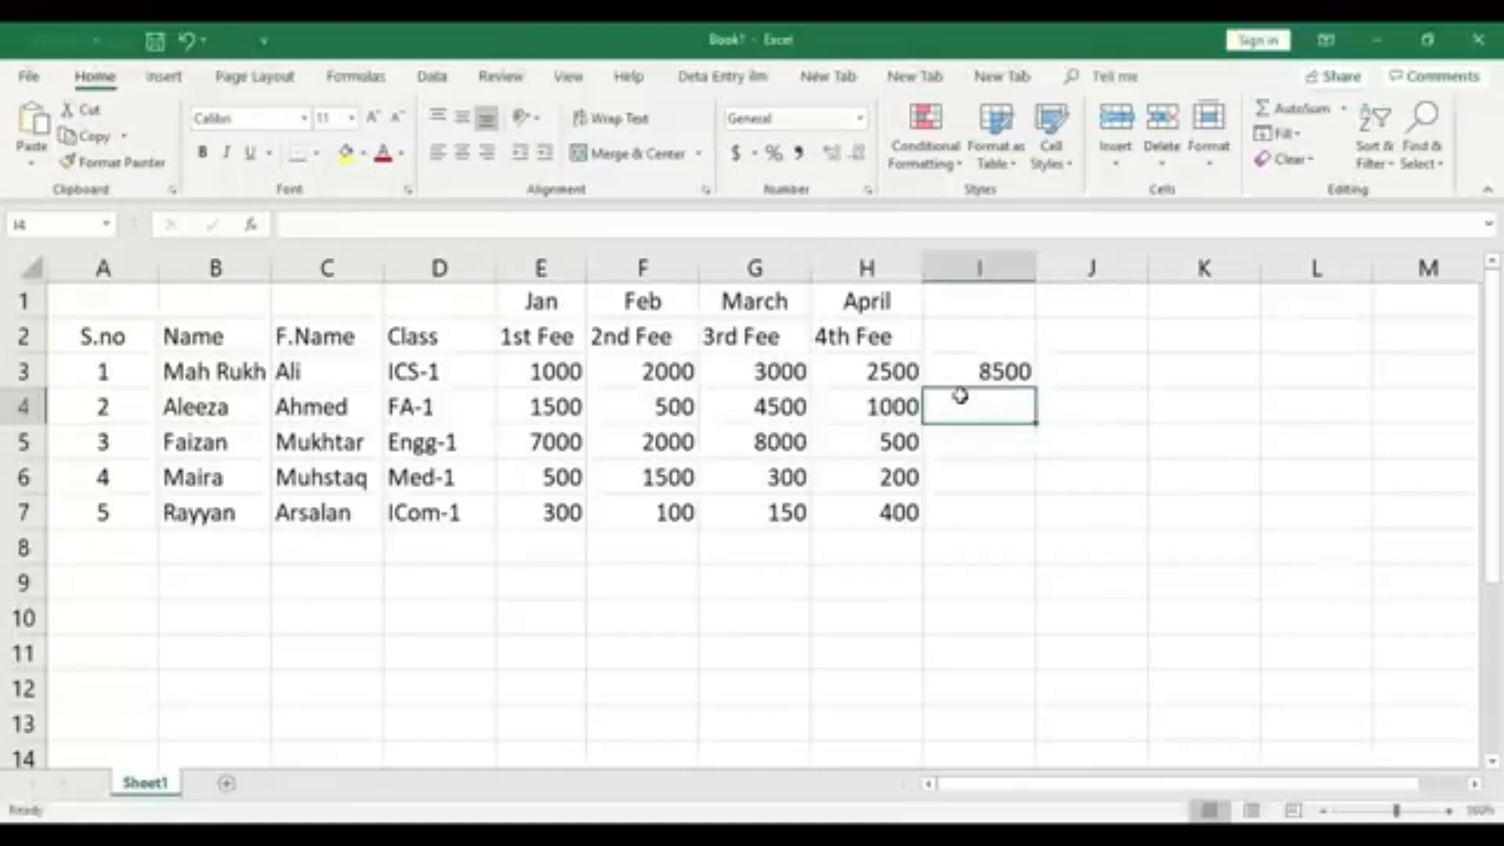
- Examine the total in I3 and the other students' fees in rows 4 to 7, from column E to column H
left_click(1014, 371)
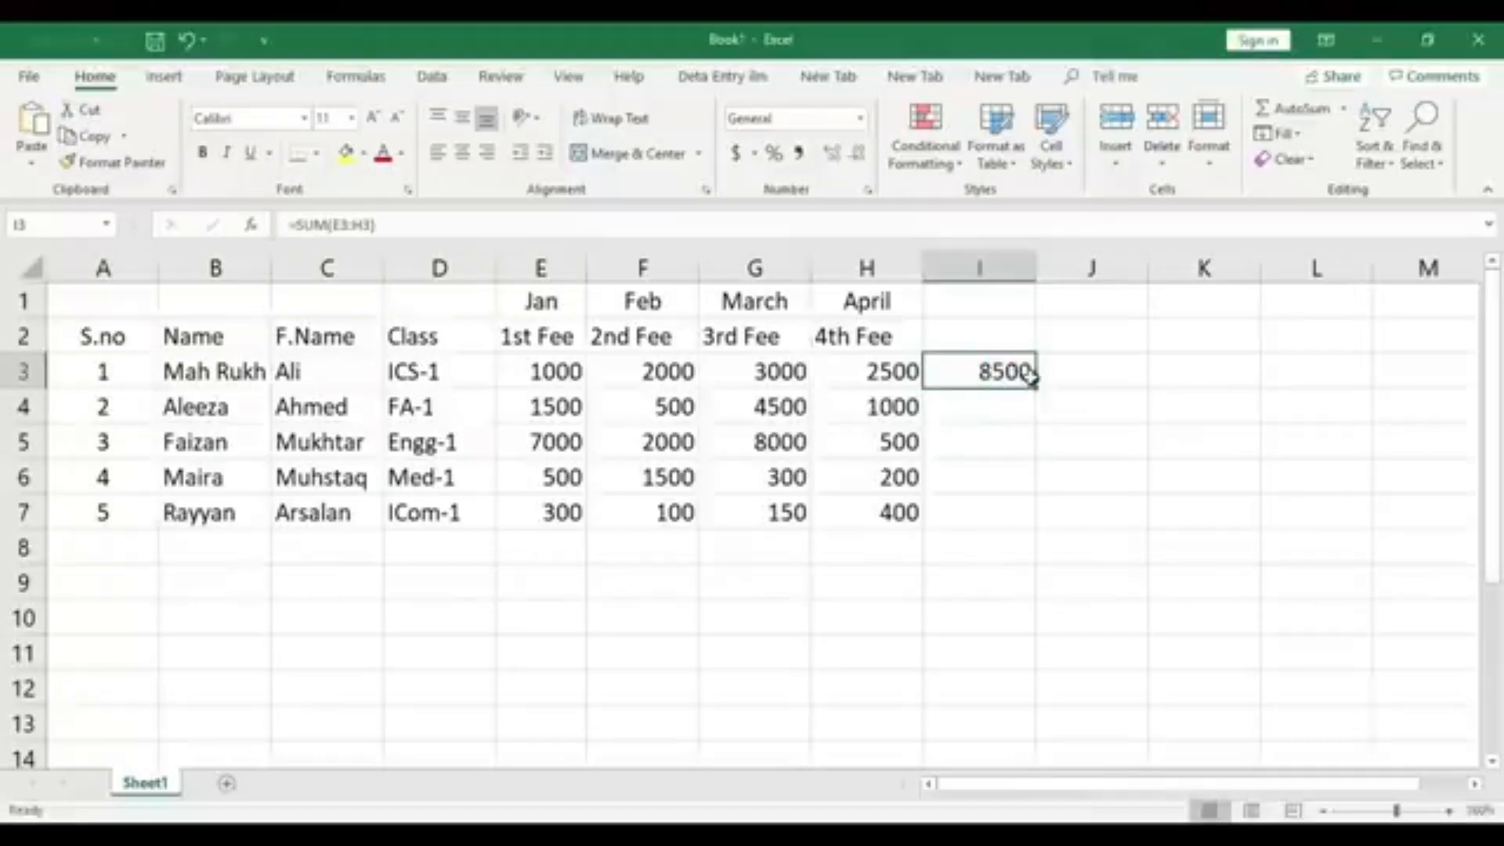
left_click(548, 404)
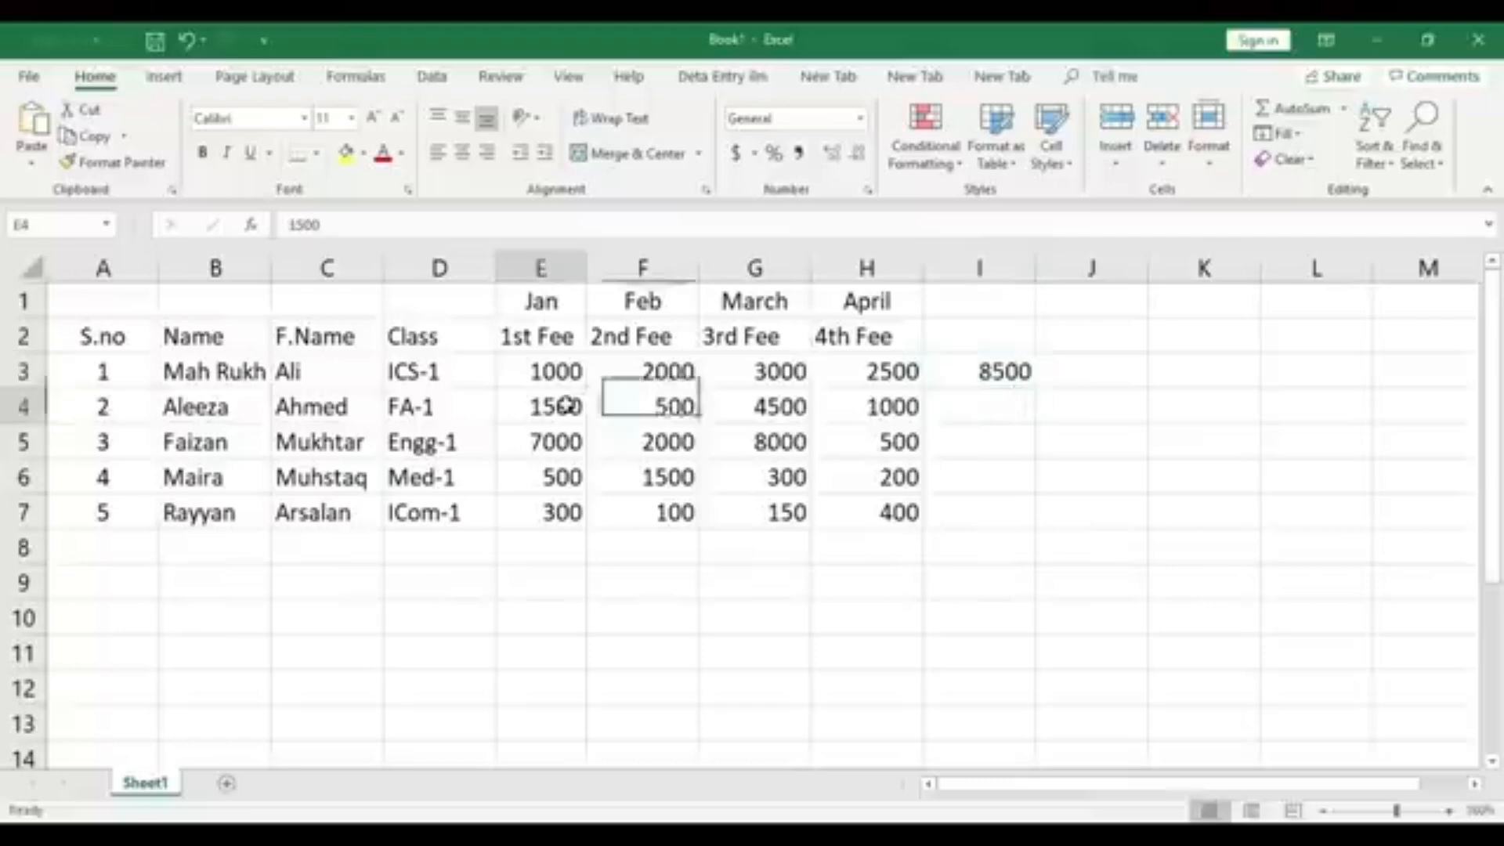
left_click(567, 440)
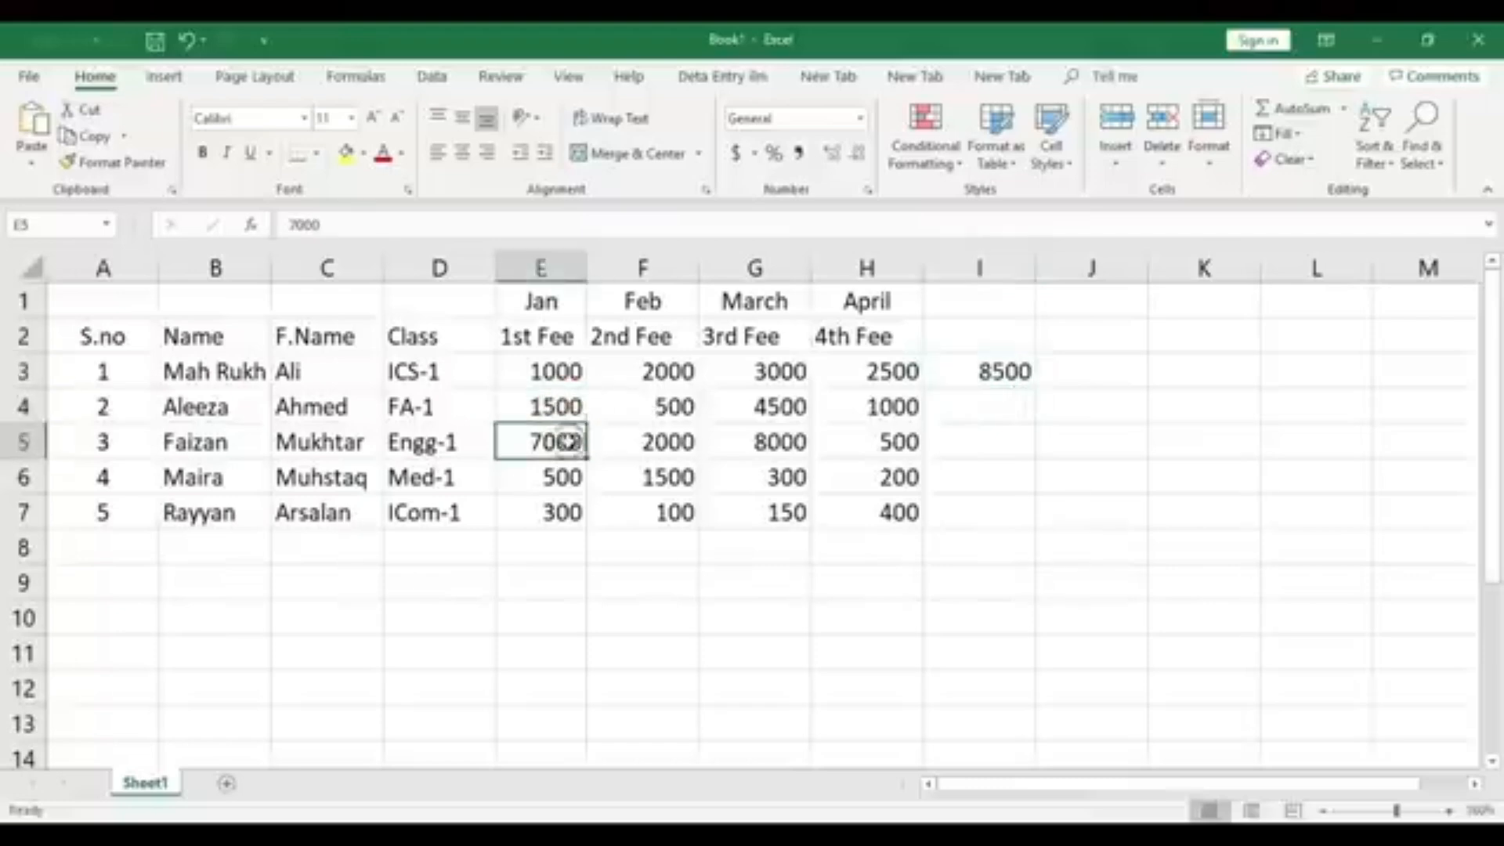
left_click(555, 477)
left_click(552, 514)
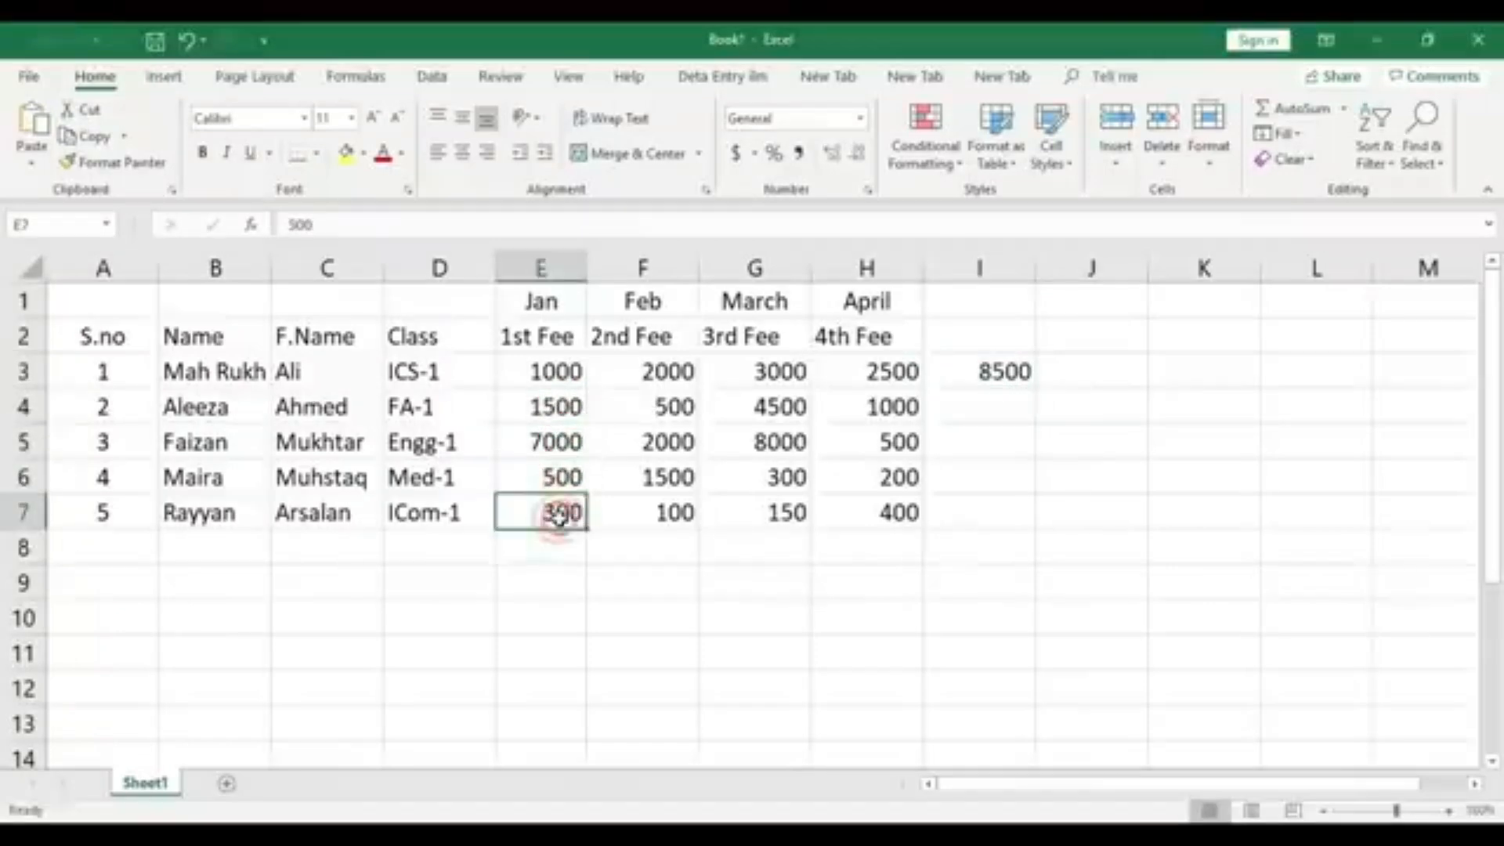
left_click(566, 411)
left_click(563, 476)
left_click(563, 513)
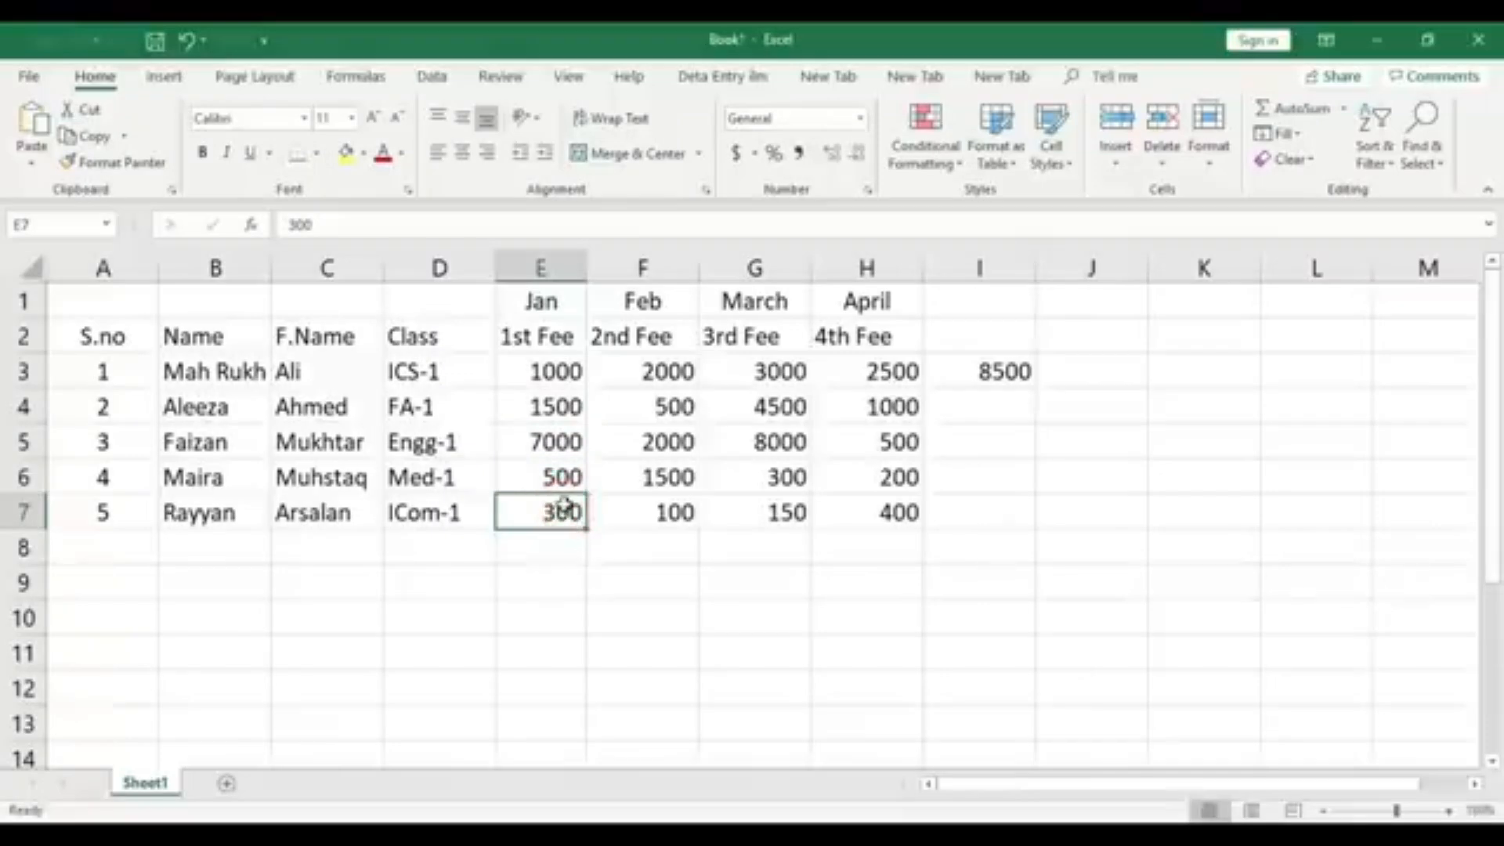
left_click(902, 409)
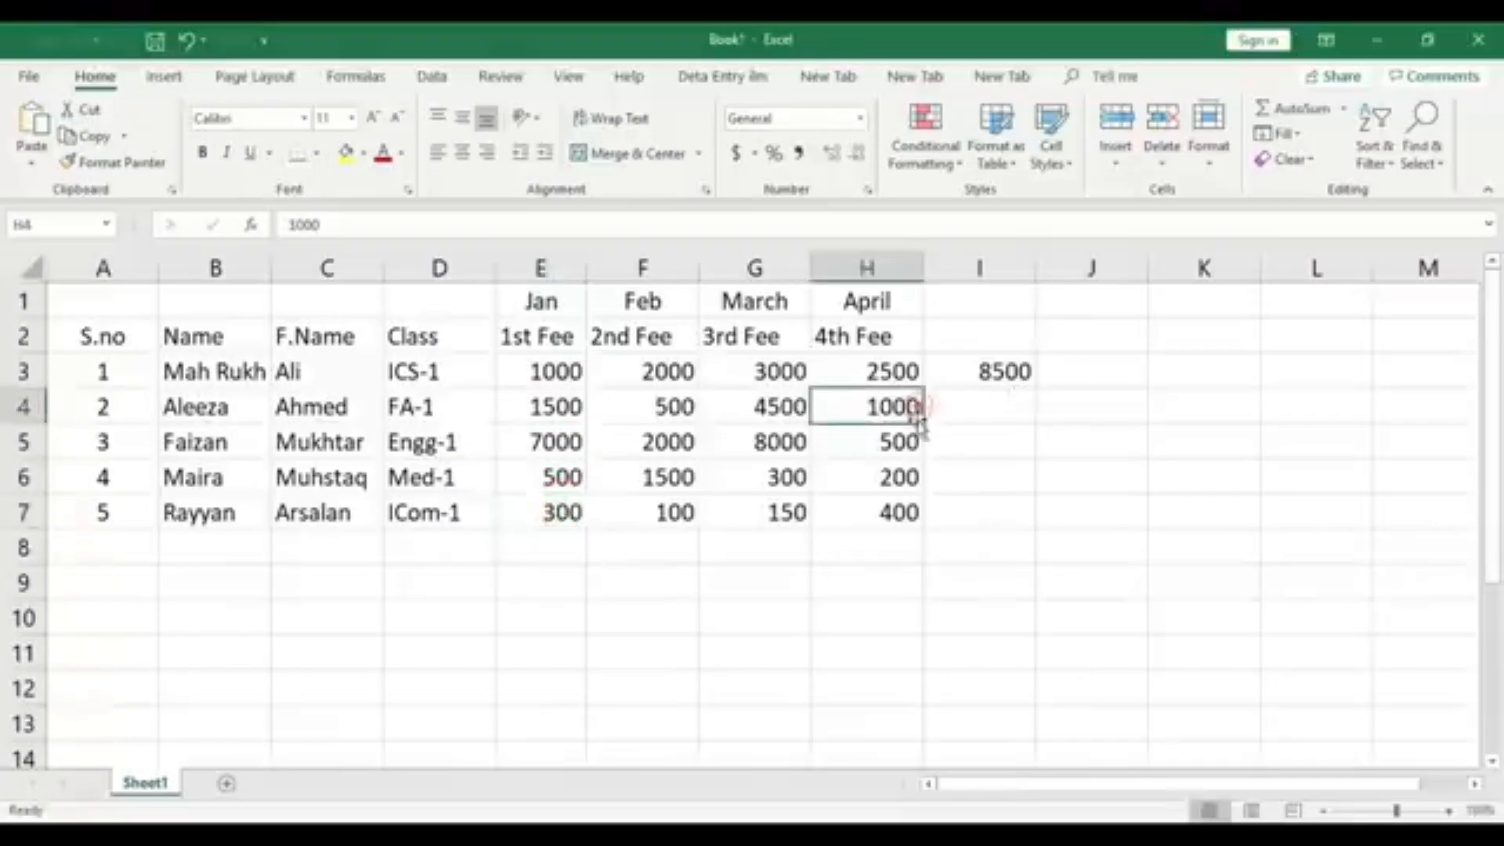
- Go through the first student's four fees in E3 to H3 against the total formula in I3
left_click(1004, 372)
left_click(554, 371)
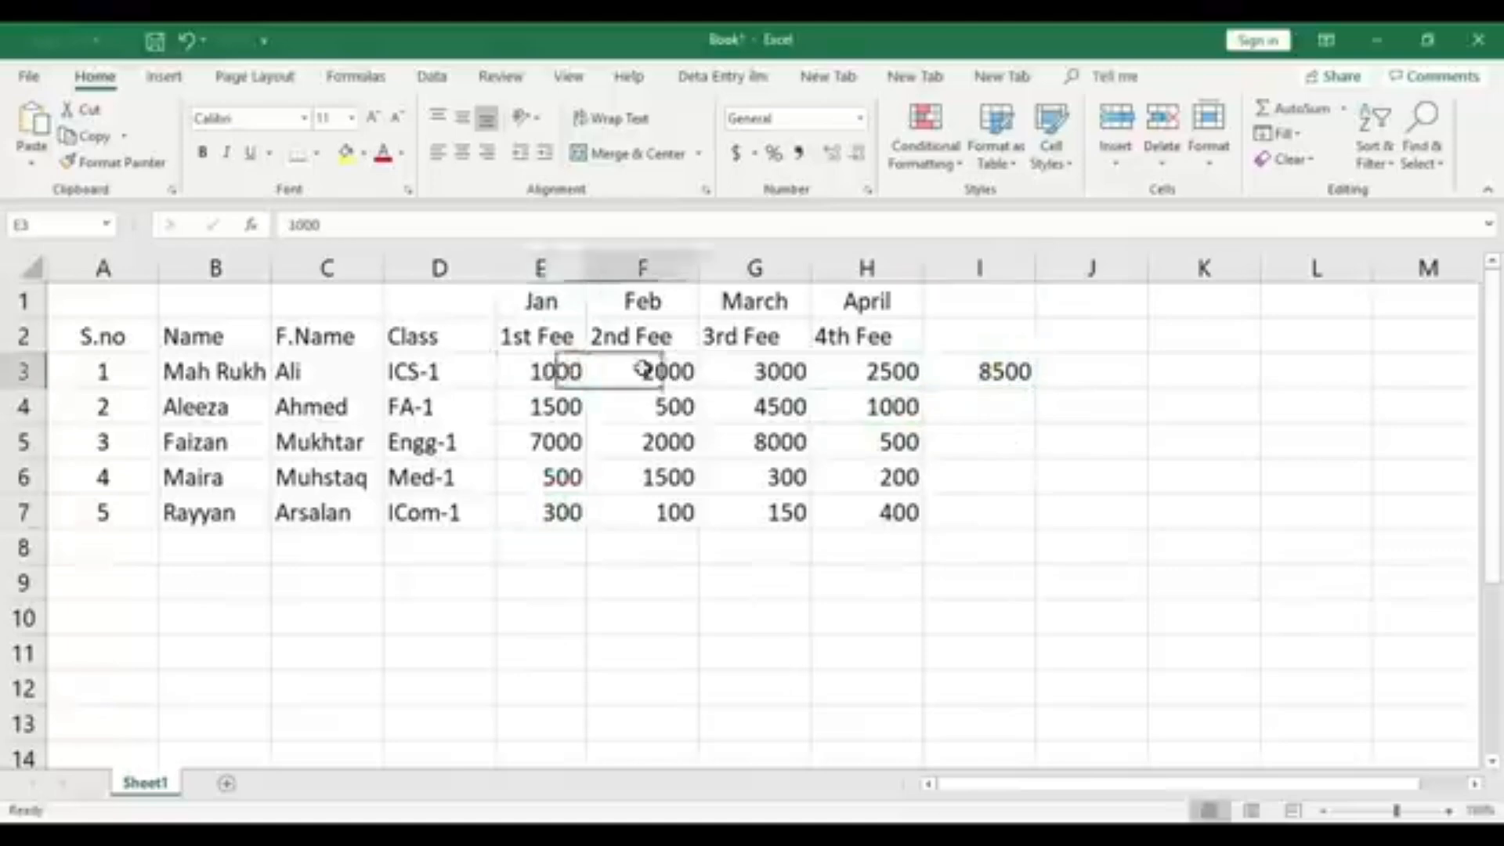
left_click(645, 371)
left_click(775, 371)
left_click(889, 370)
left_click(1006, 369)
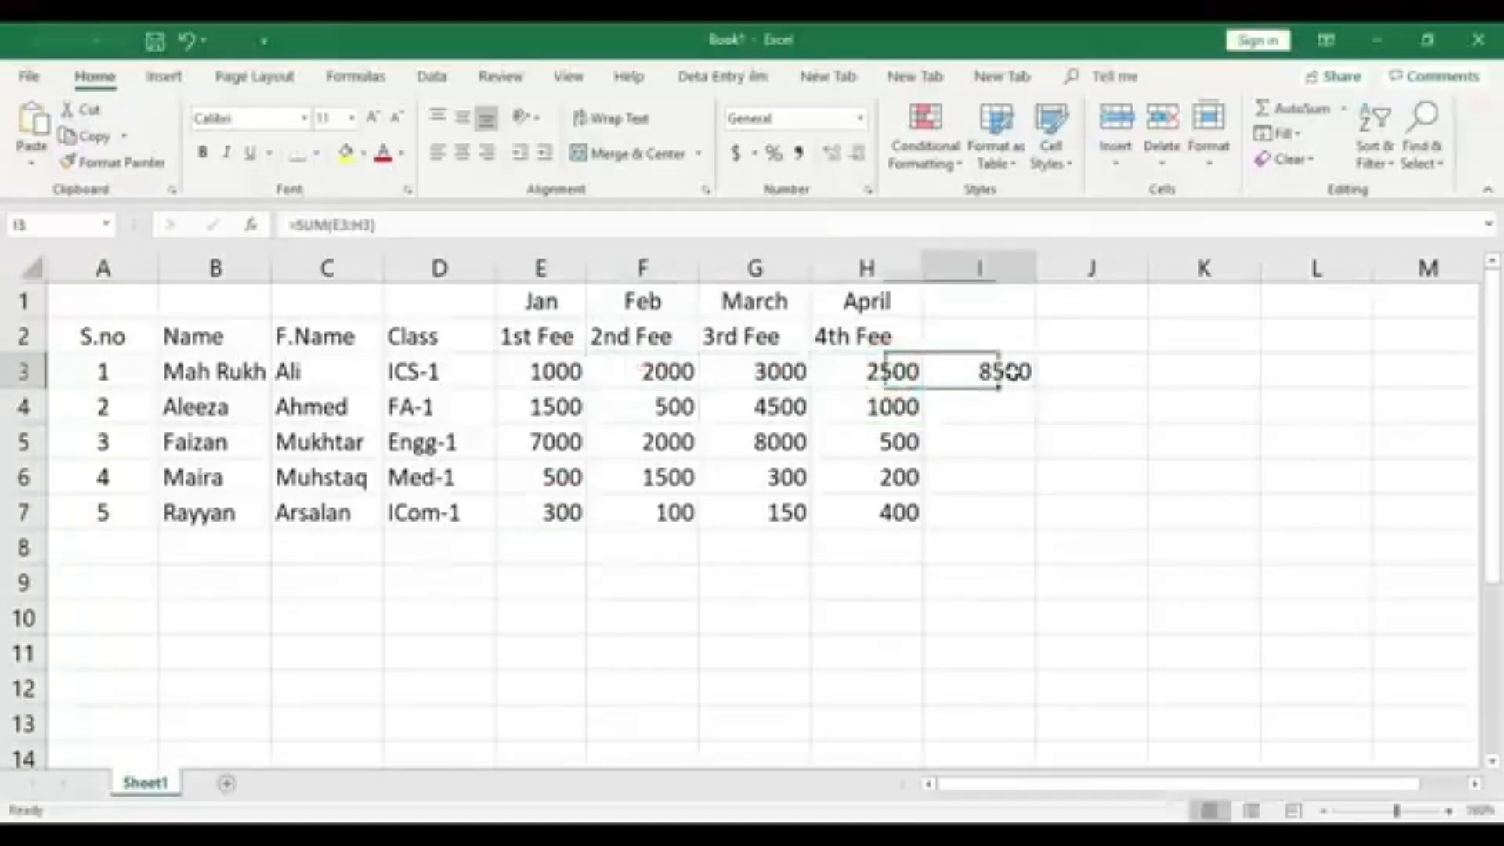
- Fill the SUM formula from I3 down to I7 to total the remaining students' fees
left_click(1016, 468)
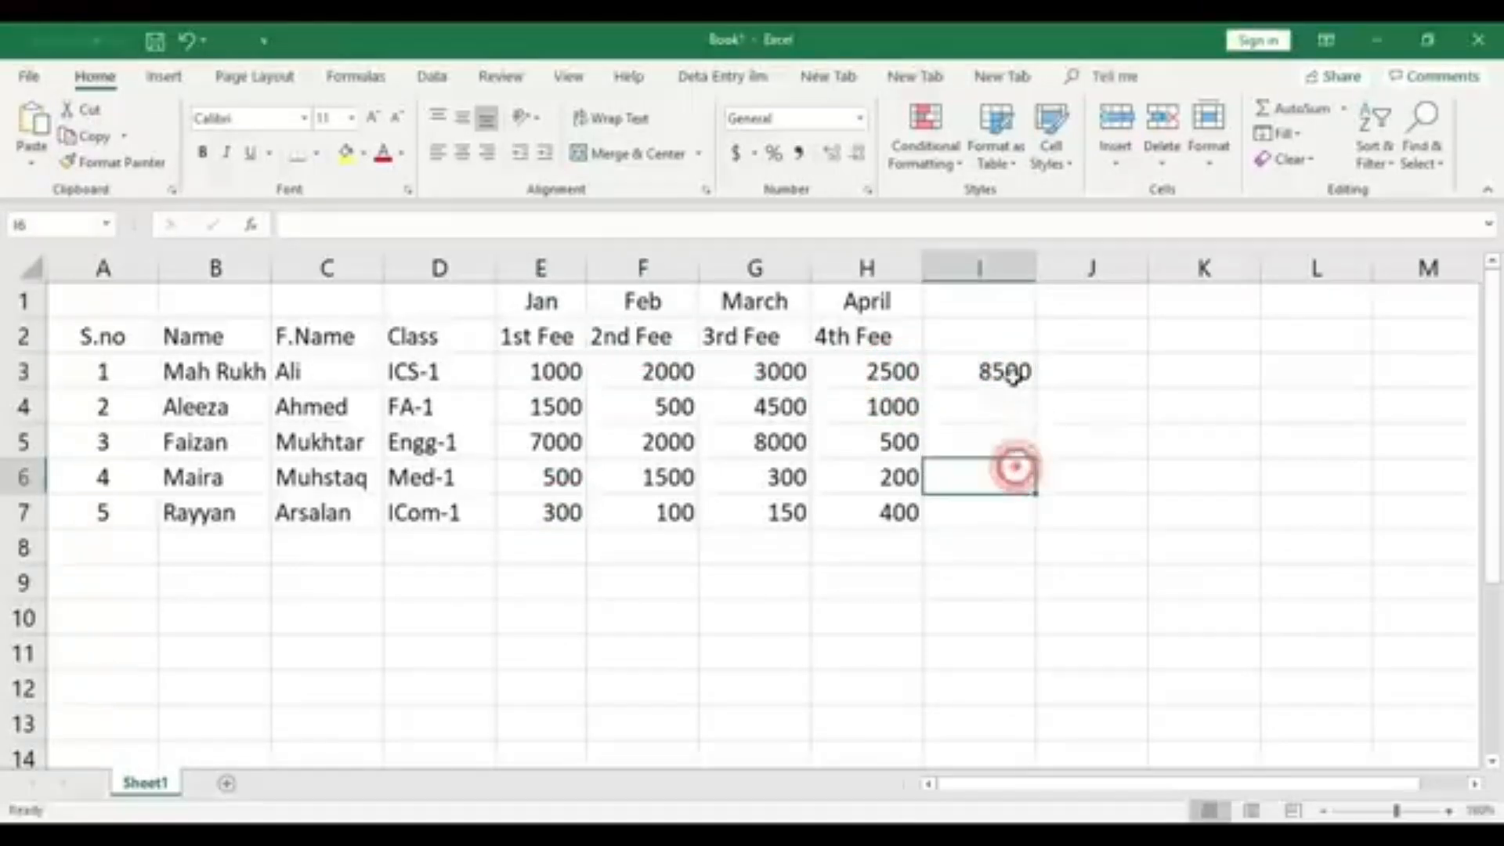
left_click(1014, 376)
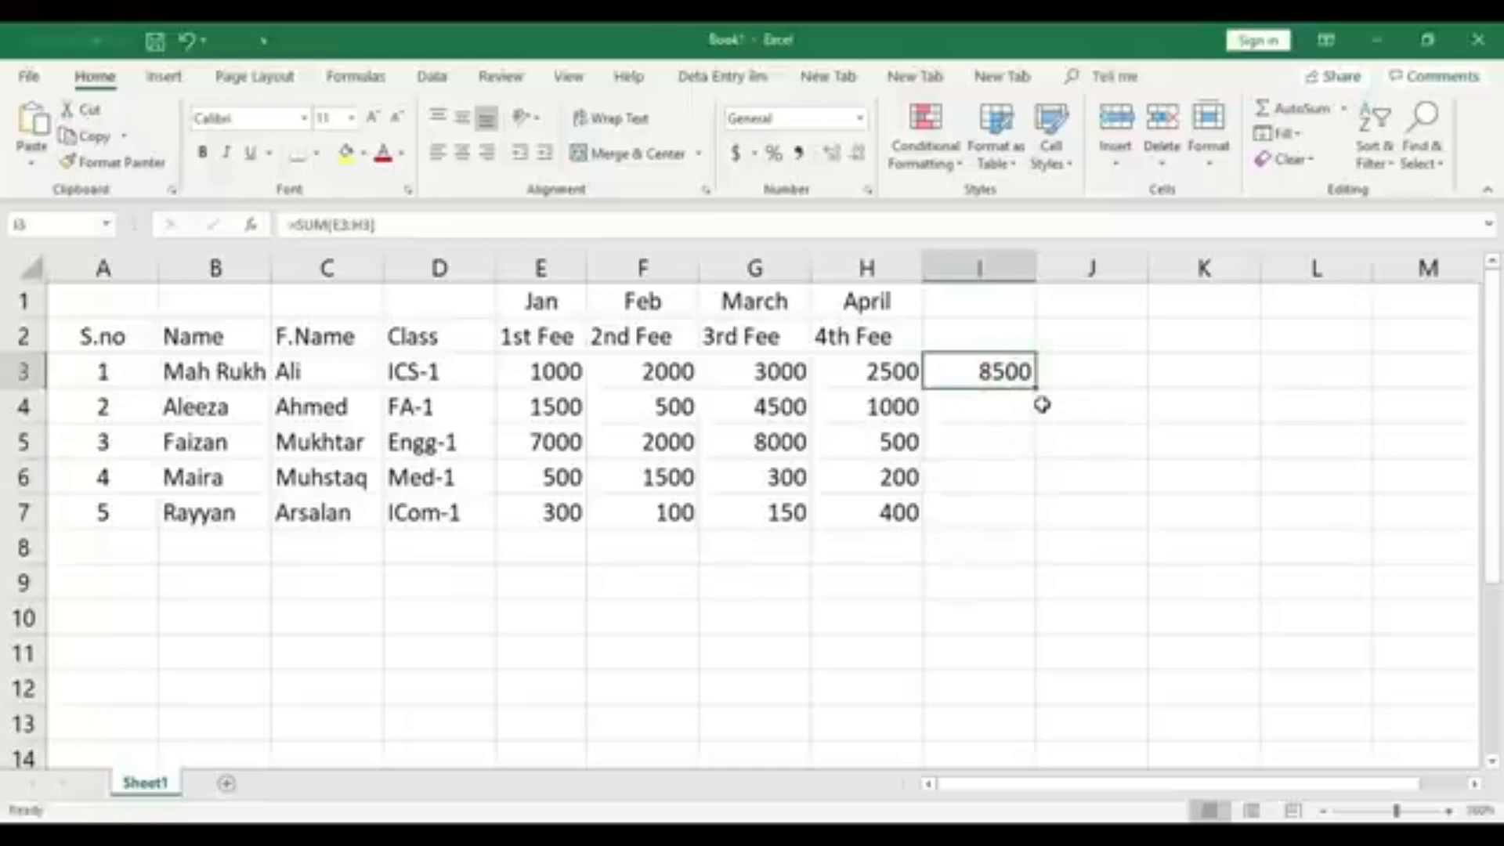
left_click_drag(1039, 387, 1040, 527)
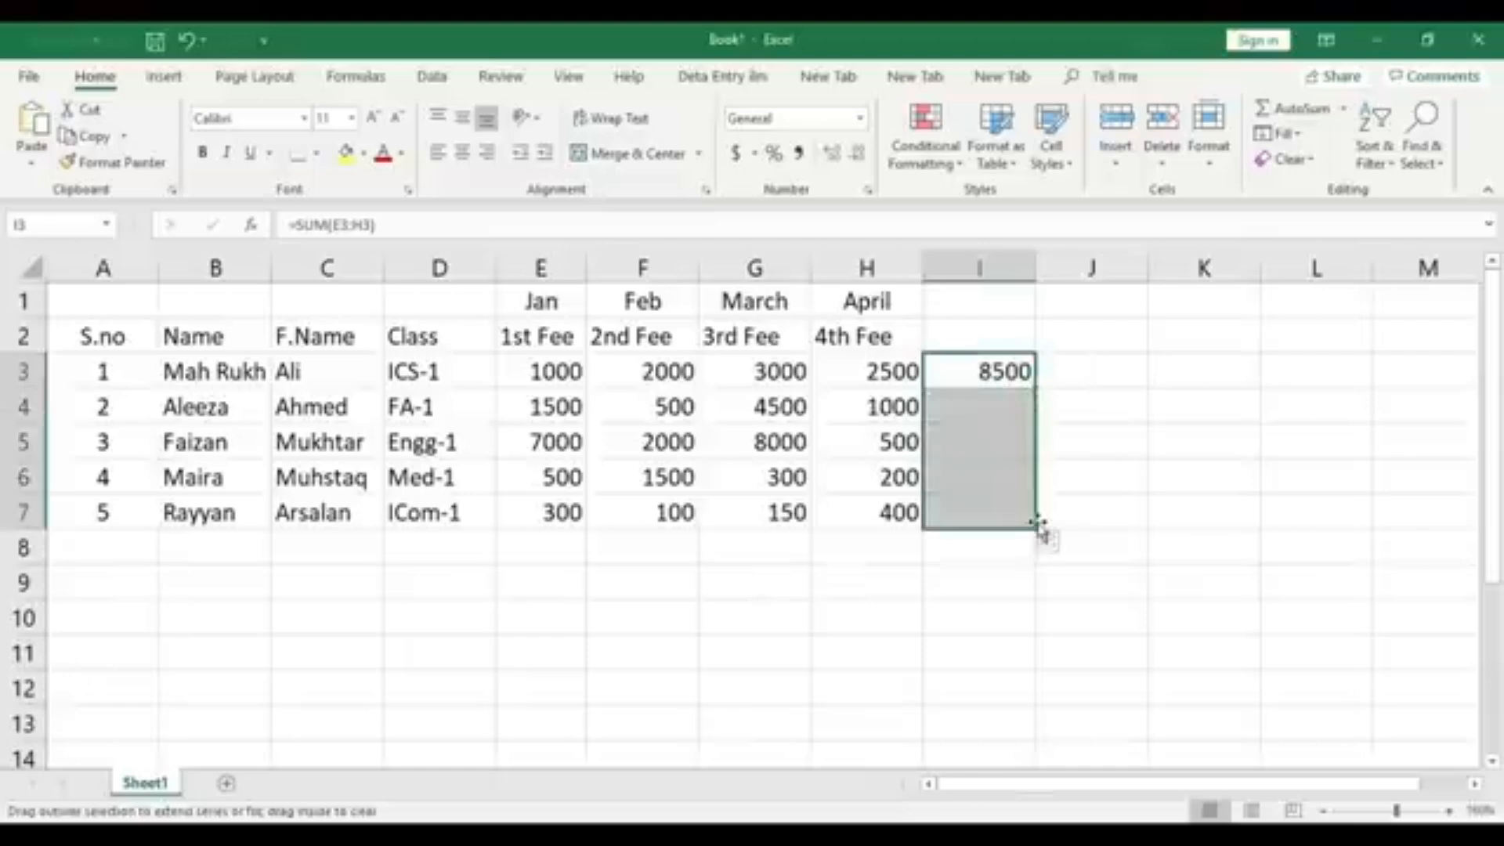
left_click(1004, 607)
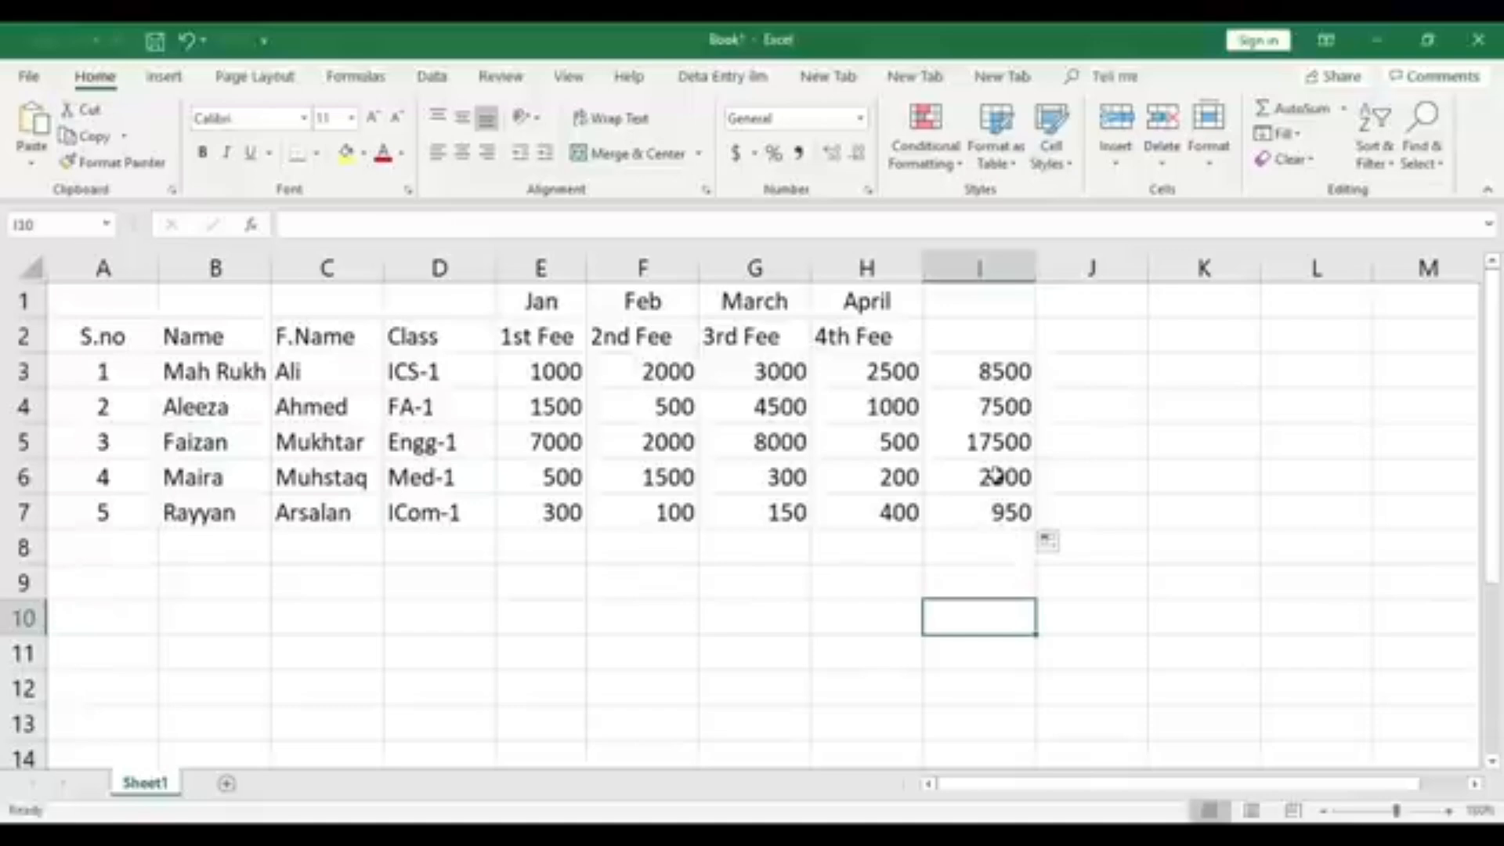
- Review the totals in I3:I7 and compare the fourth student's fees in E6:H6 with the total in I6
left_click_drag(990, 403, 1007, 517)
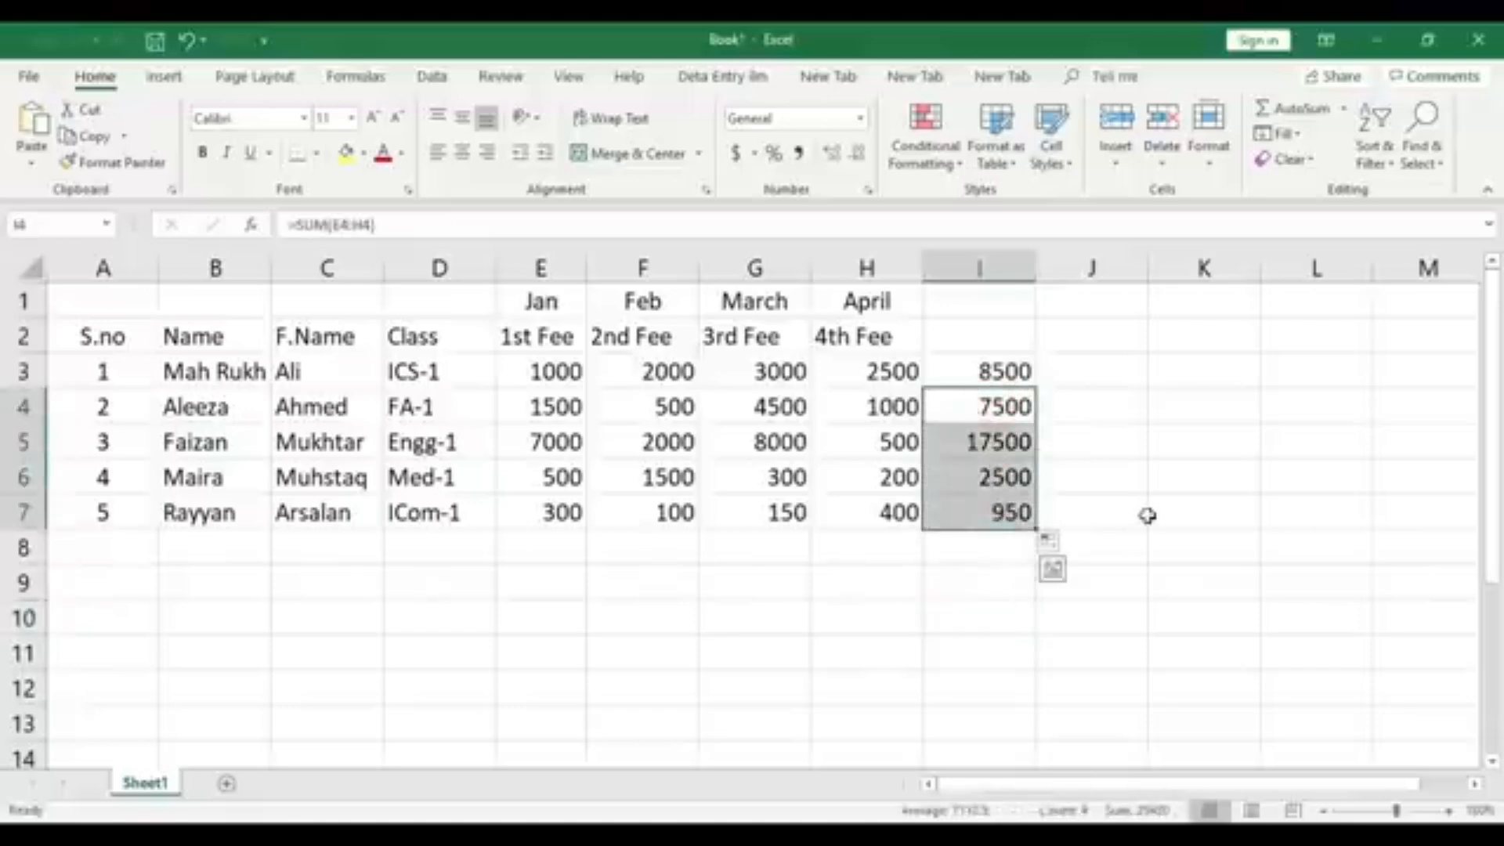
left_click(1002, 362)
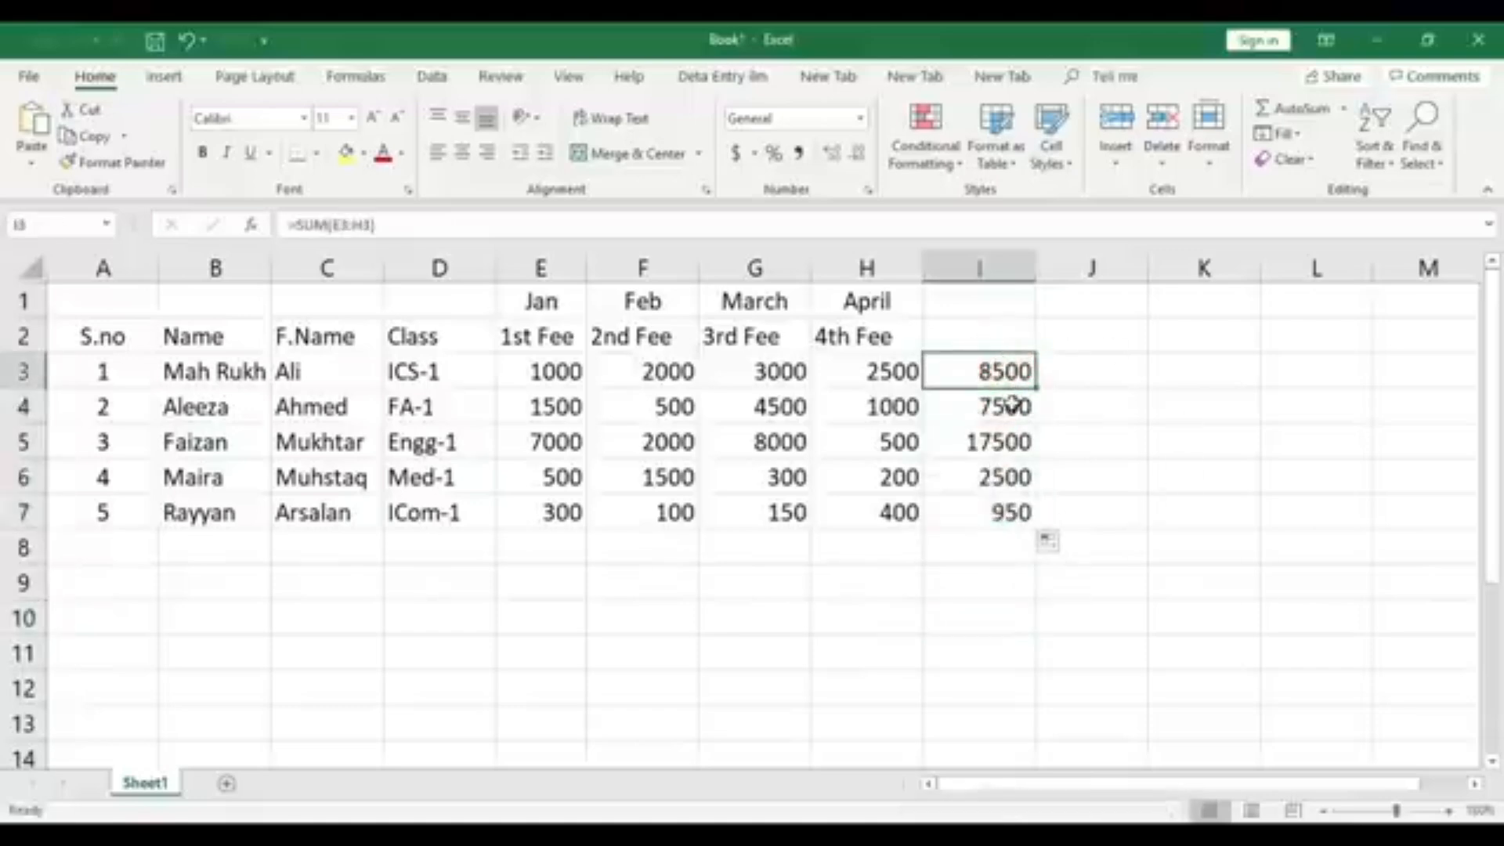
left_click_drag(1013, 403, 1011, 507)
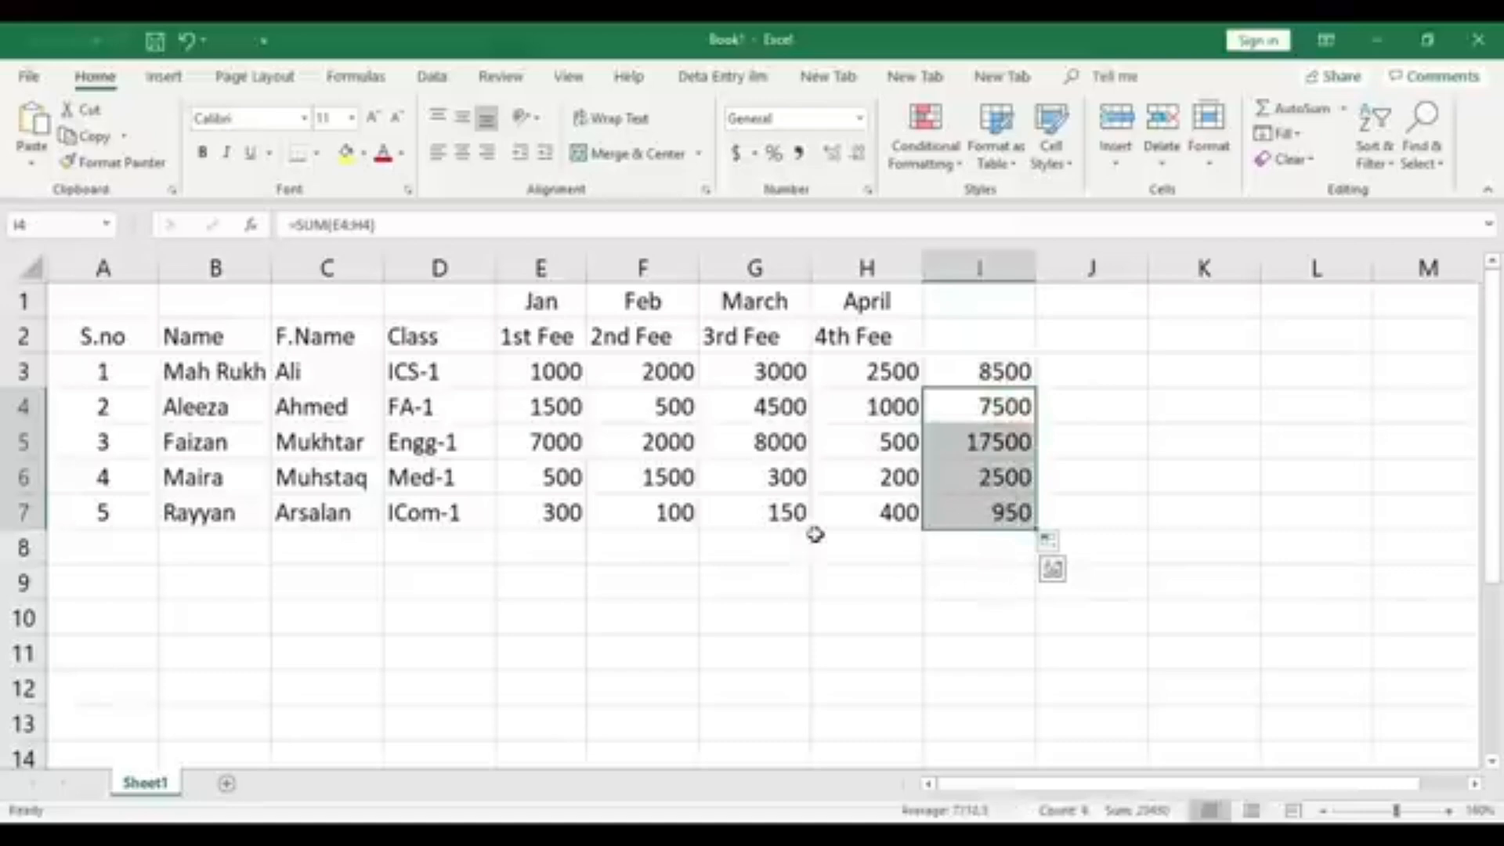
left_click(1015, 580)
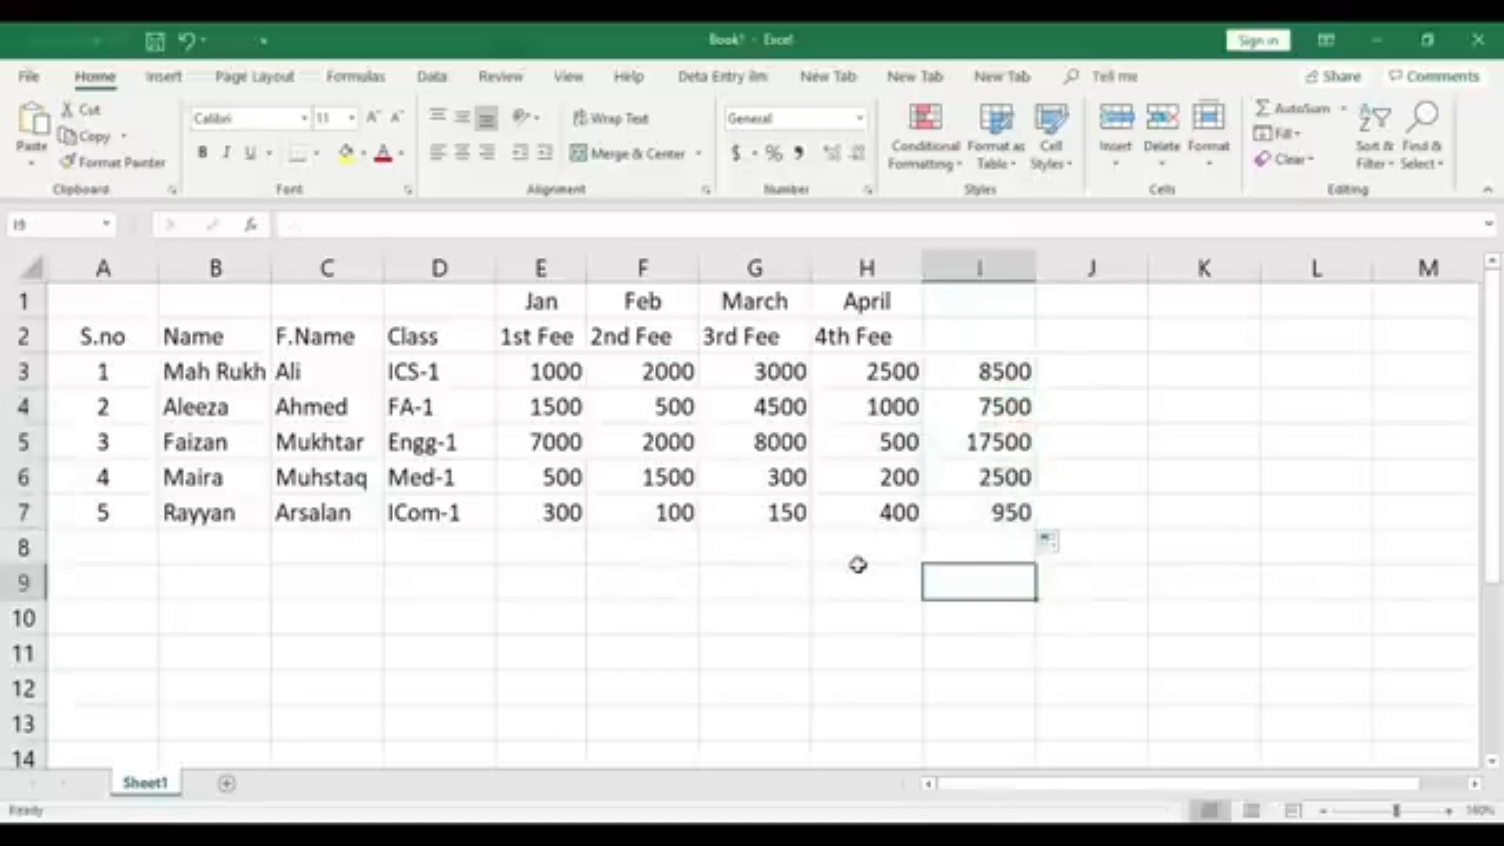
left_click(564, 477)
left_click(681, 477)
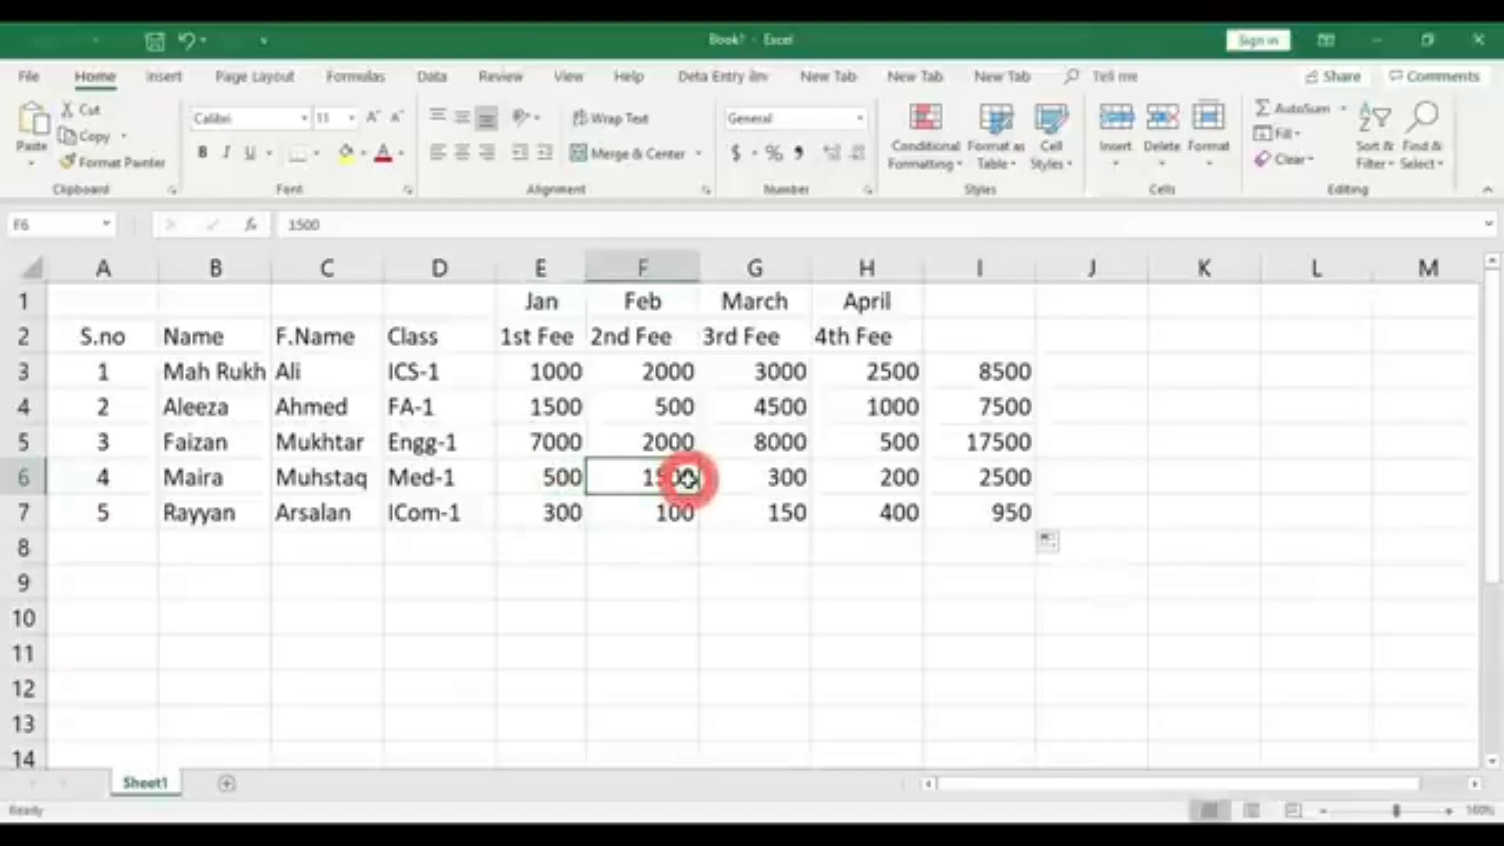
left_click(771, 477)
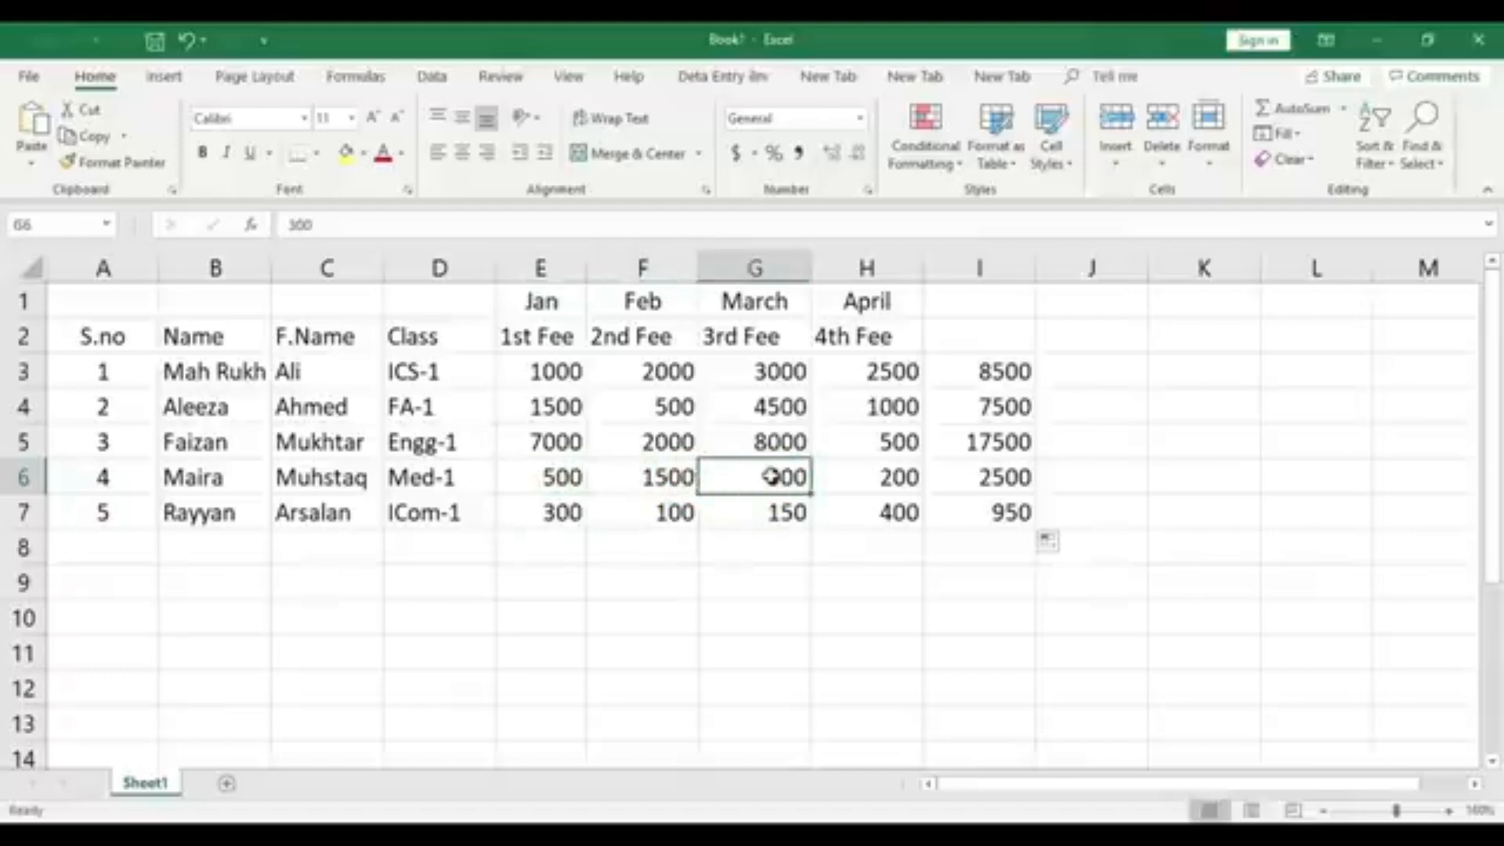
left_click(879, 475)
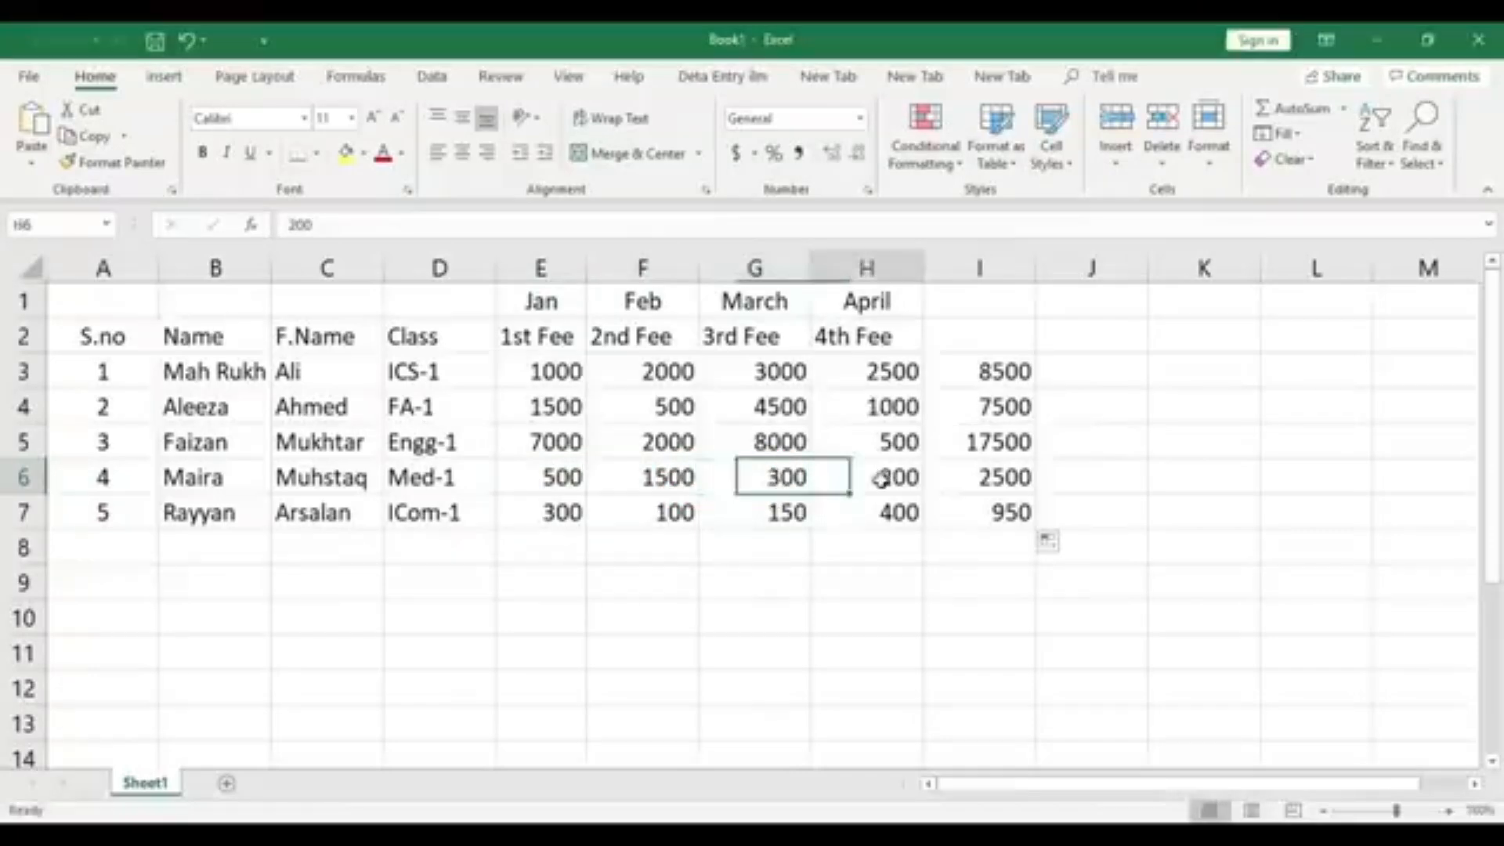
left_click(1018, 475)
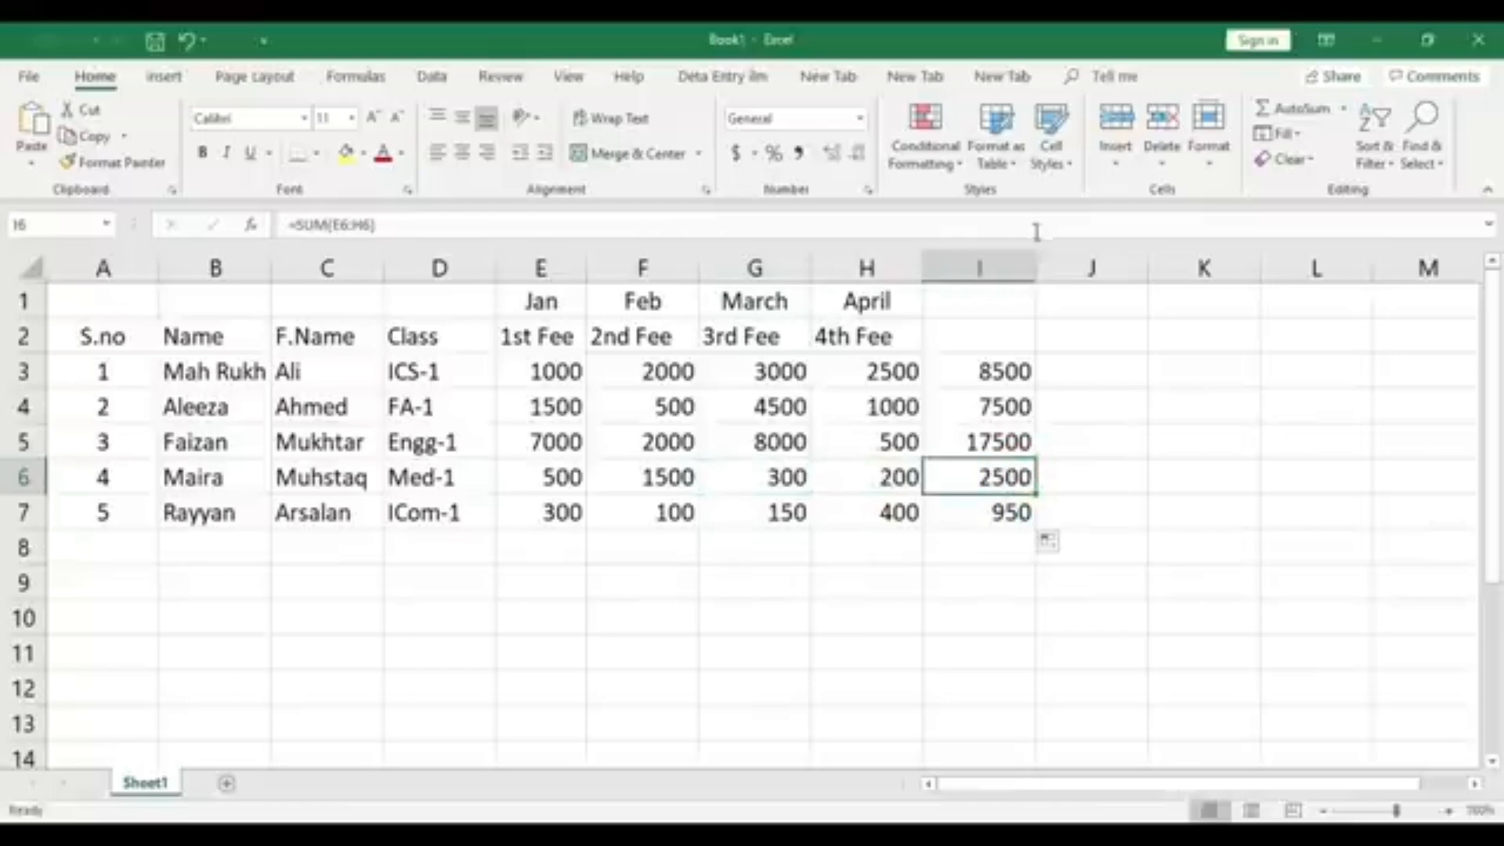
- Enter the heading "Total Fee" in I2 above the students' totals
left_click(995, 338)
type("t")
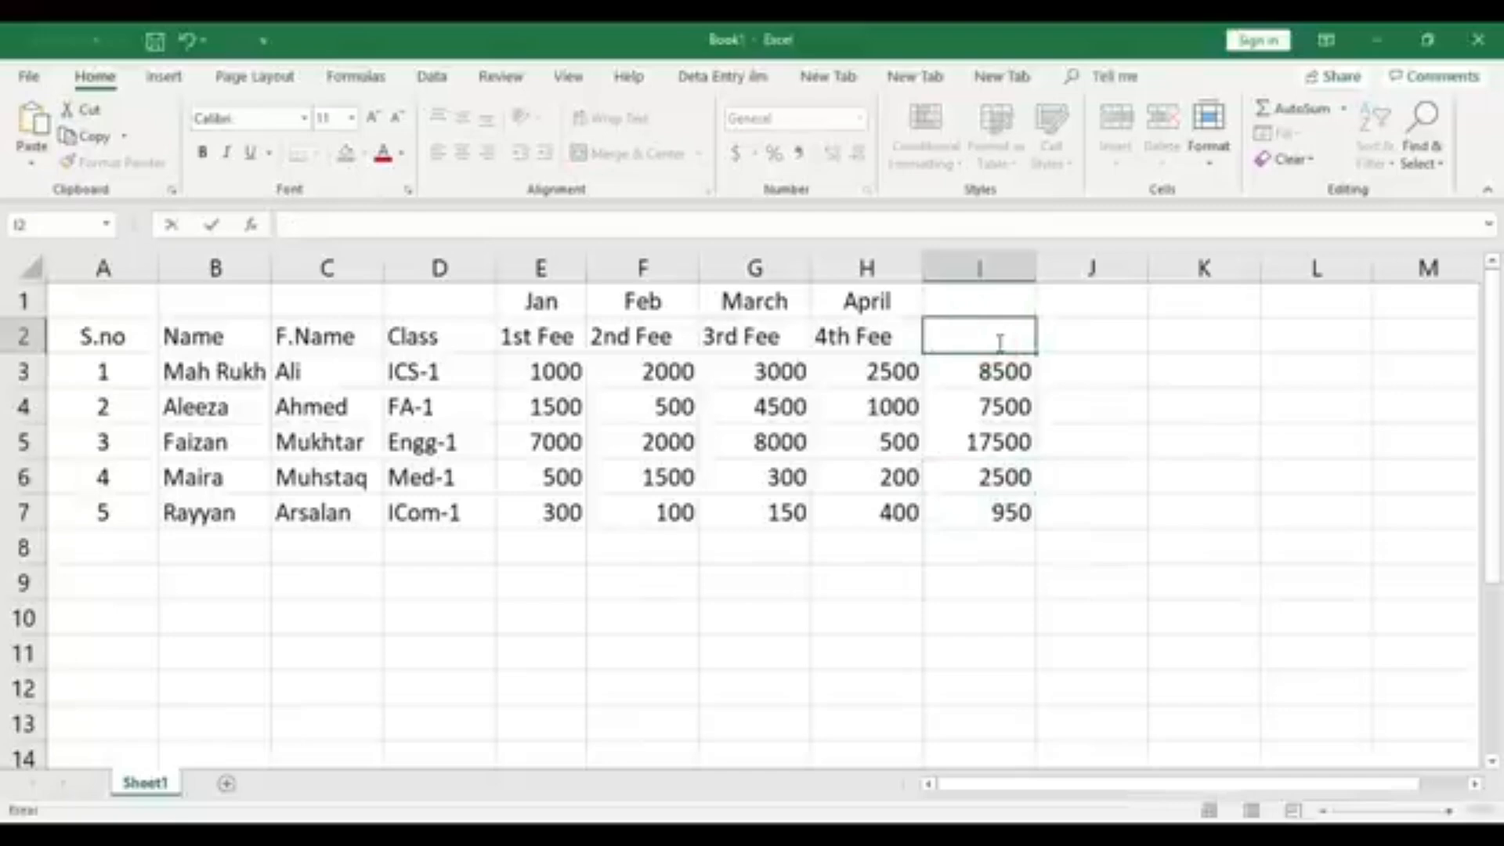
type("otal")
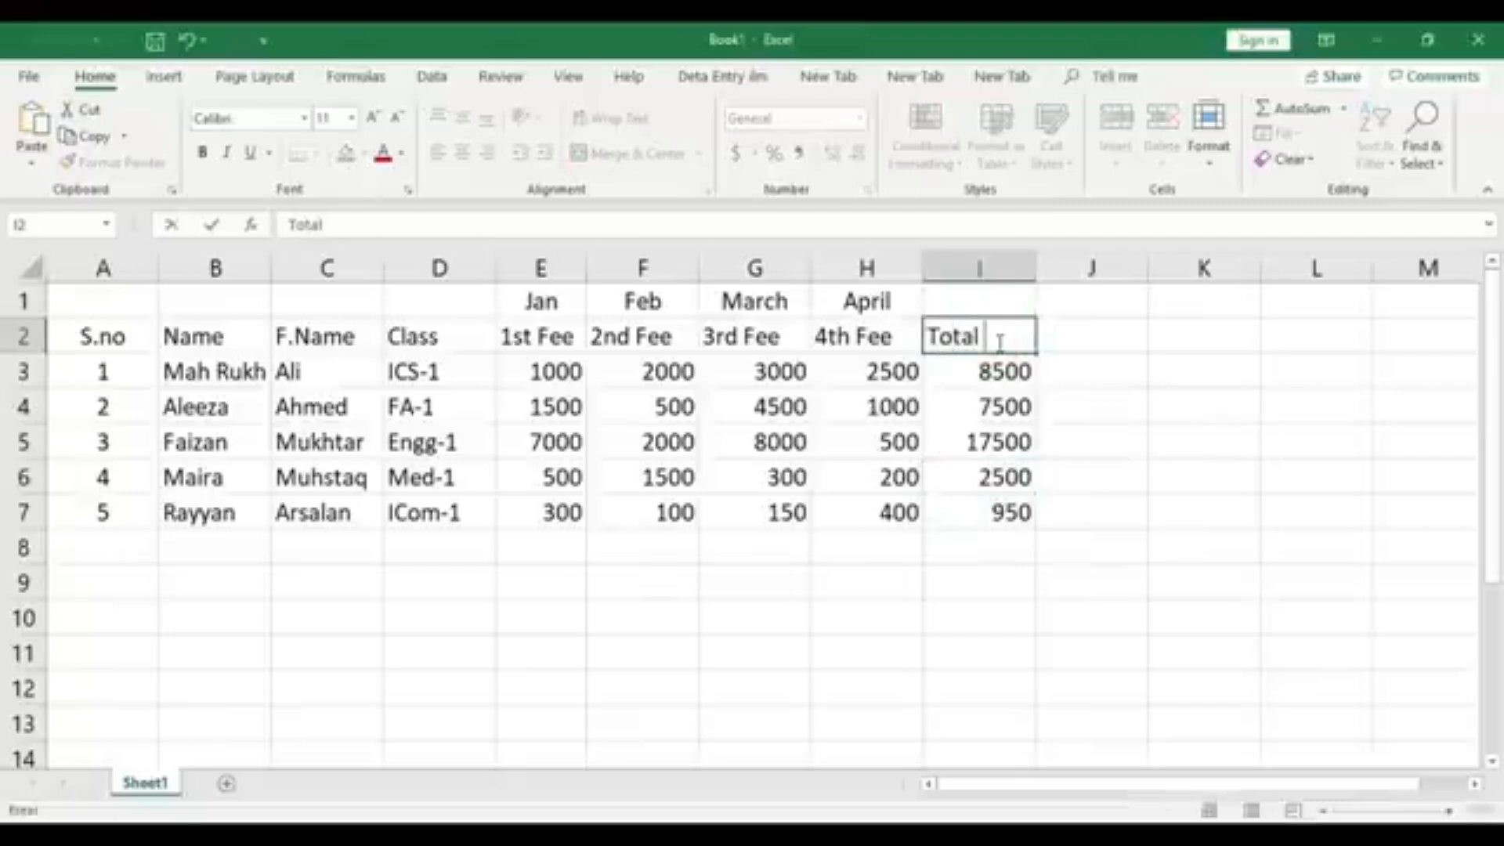
type(" Fee")
left_click(1006, 442)
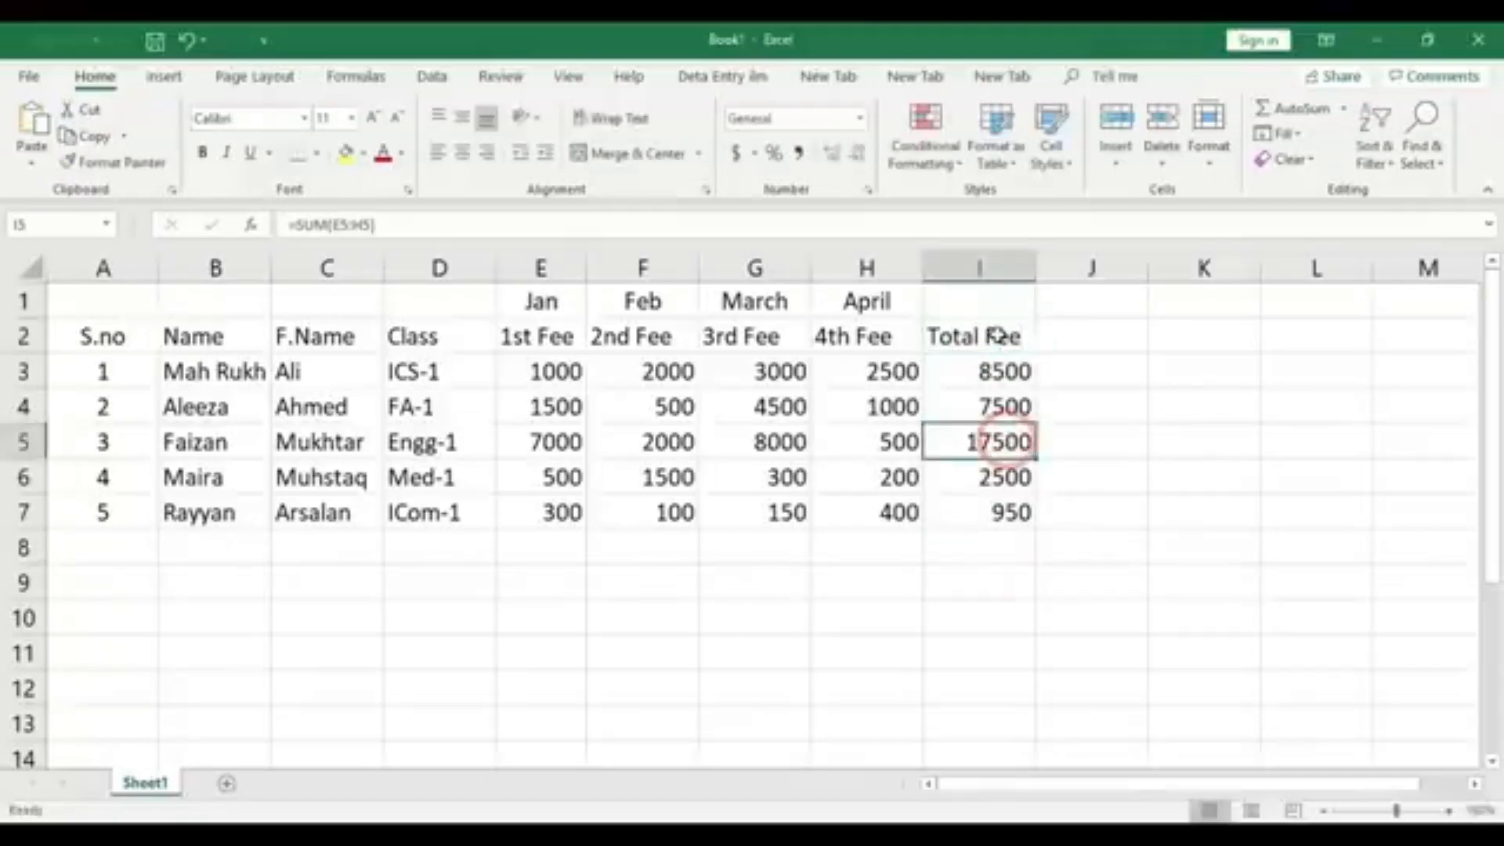
left_click(999, 335)
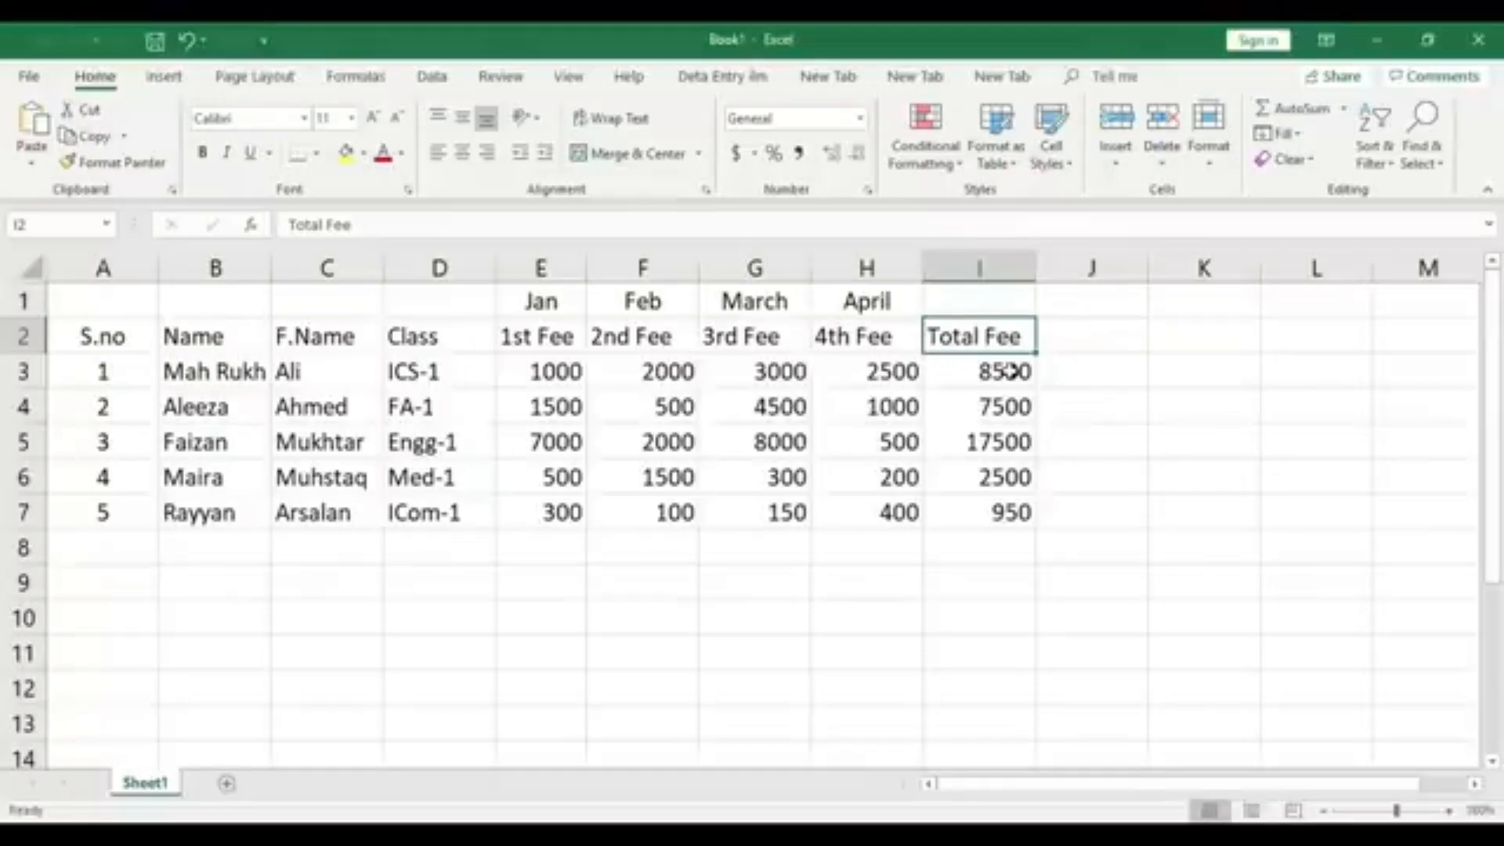
- Clear the total formulas from I3:I7, keeping the heading in I2
left_click_drag(1011, 373, 1011, 508)
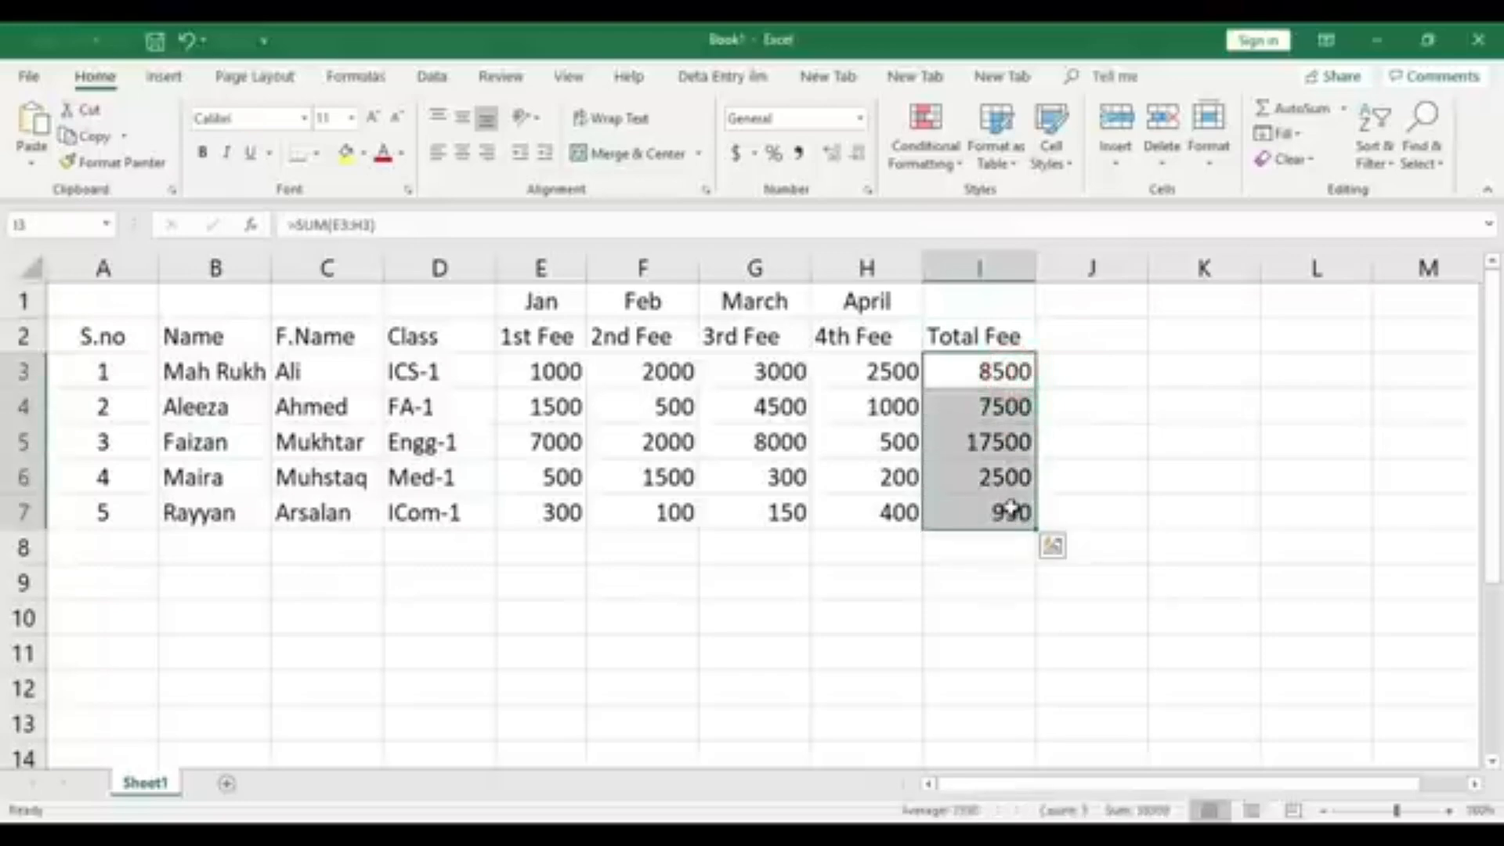
key("Delete")
left_click(998, 555)
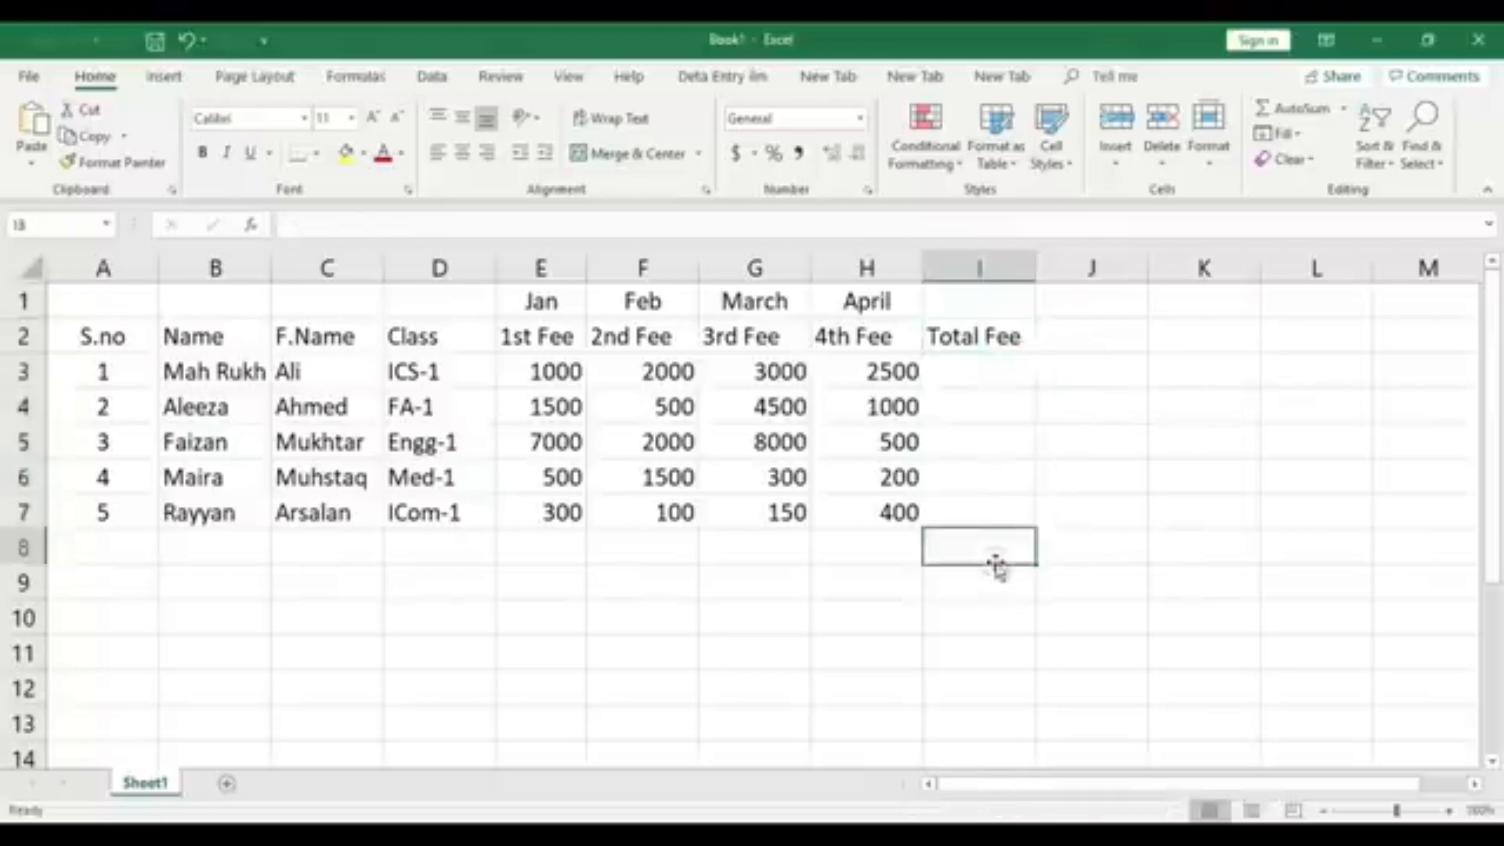
left_click(998, 387)
left_click(999, 374)
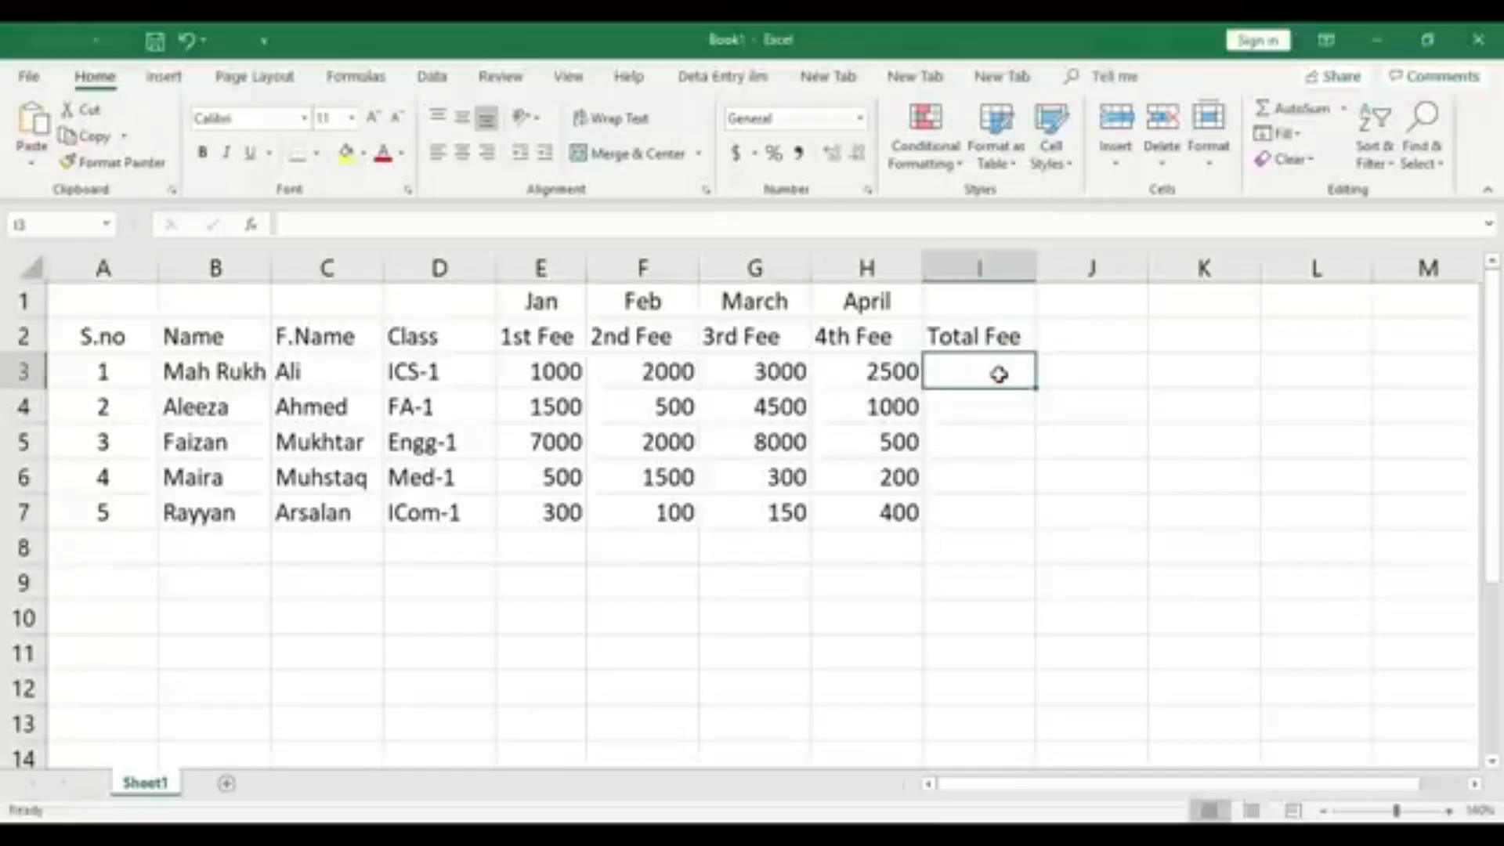
key("Down")
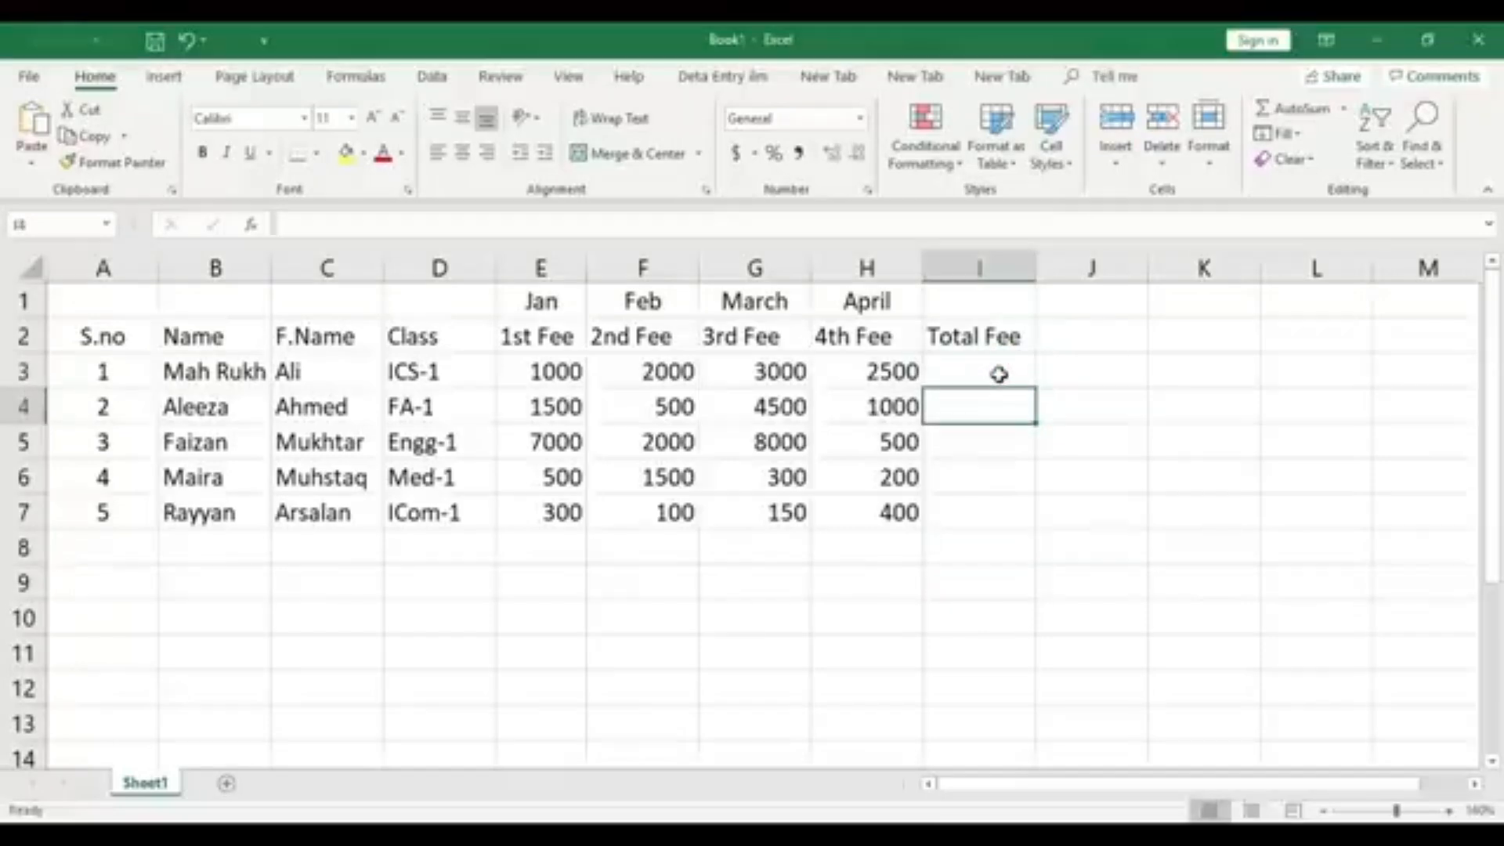
left_click(984, 505)
left_click(981, 399)
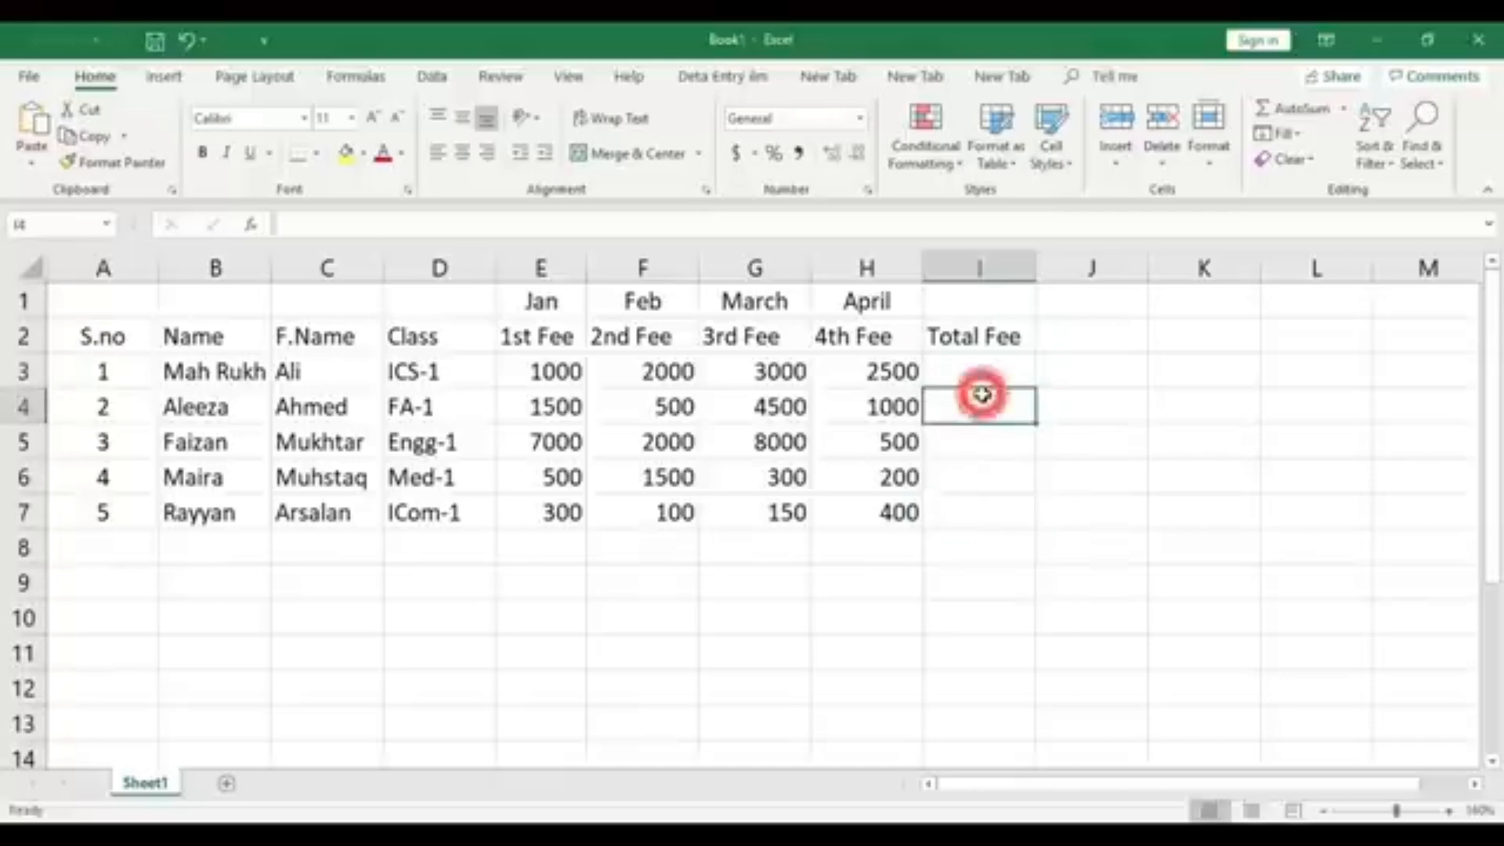
left_click(978, 376)
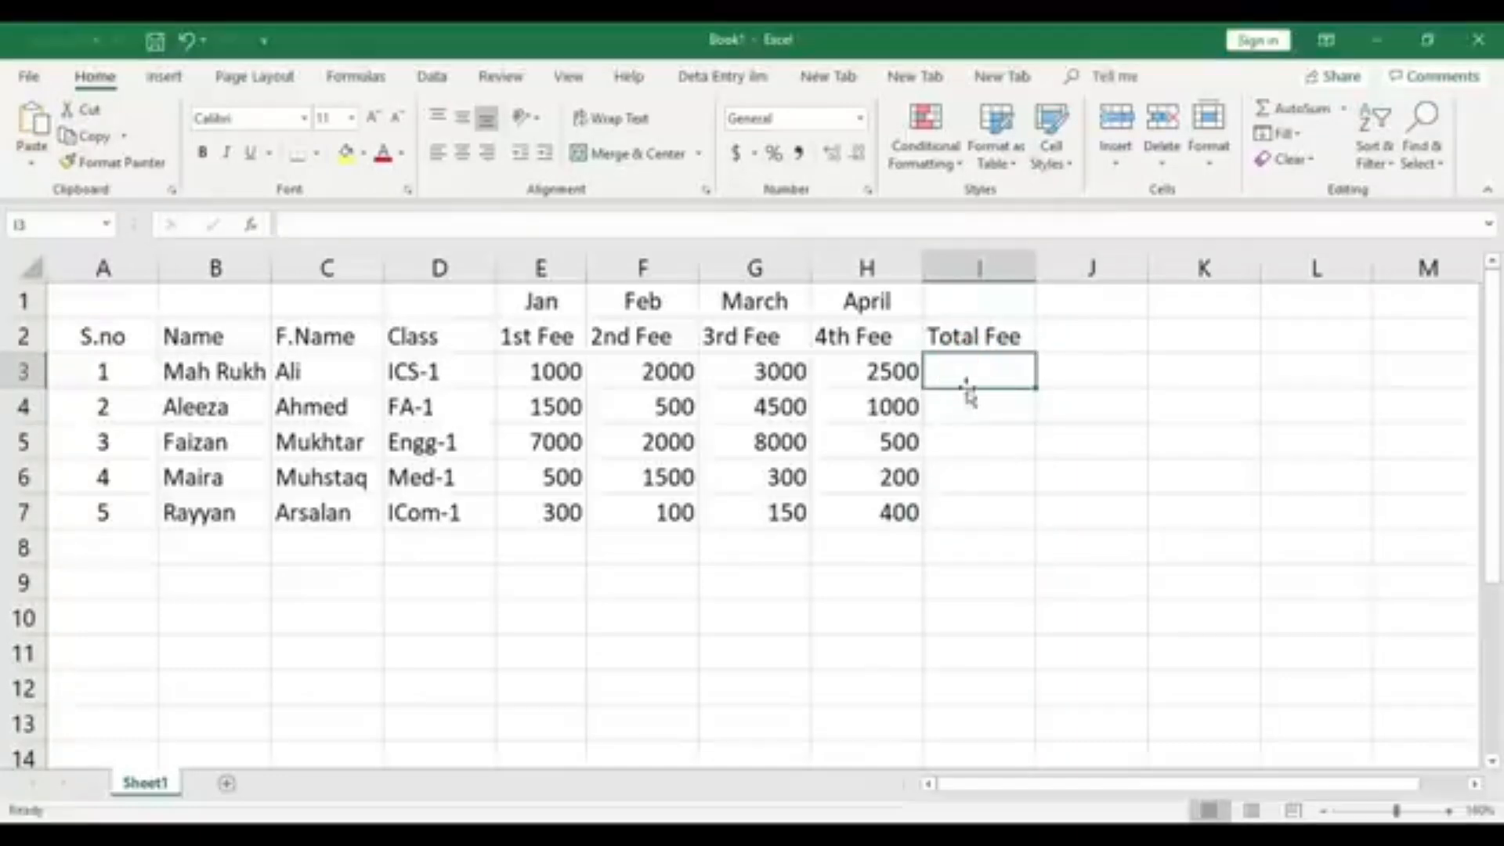
- Enter a SUM formula over E4:H4 in I4 to total the second student's fees
left_click(994, 409)
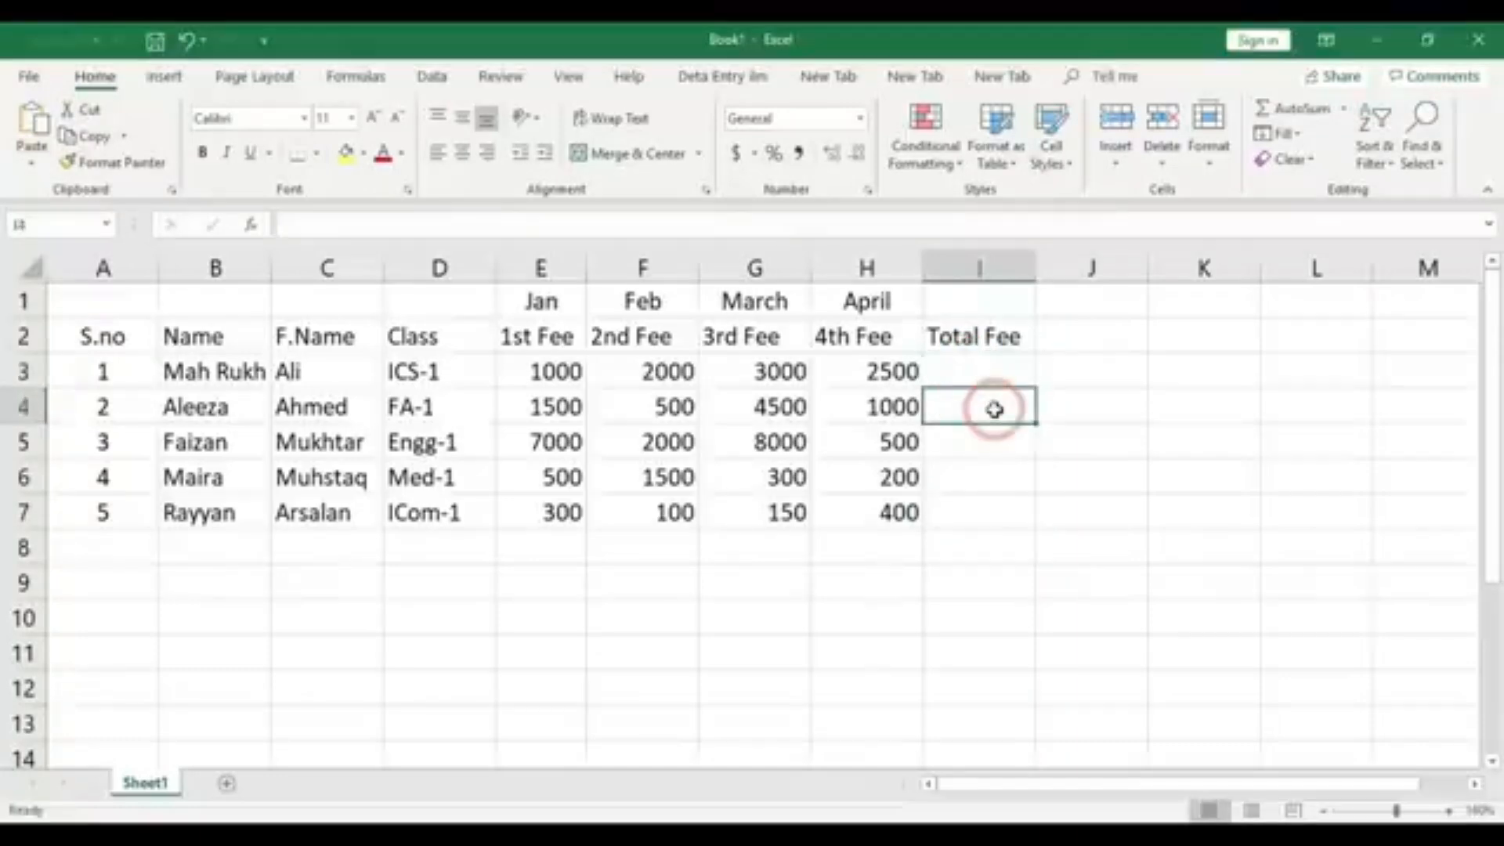
type("=")
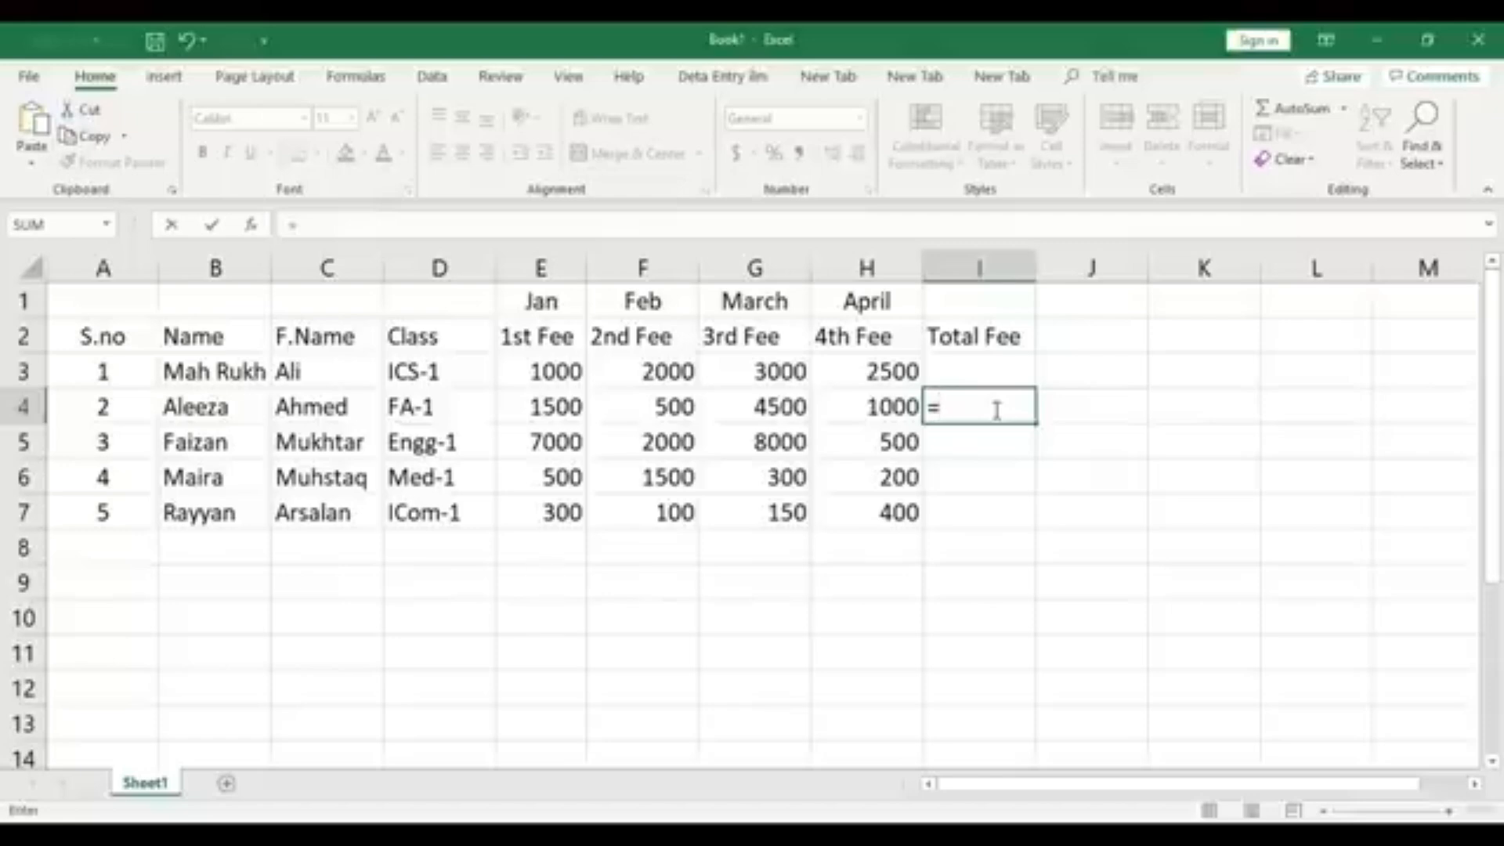
type("su")
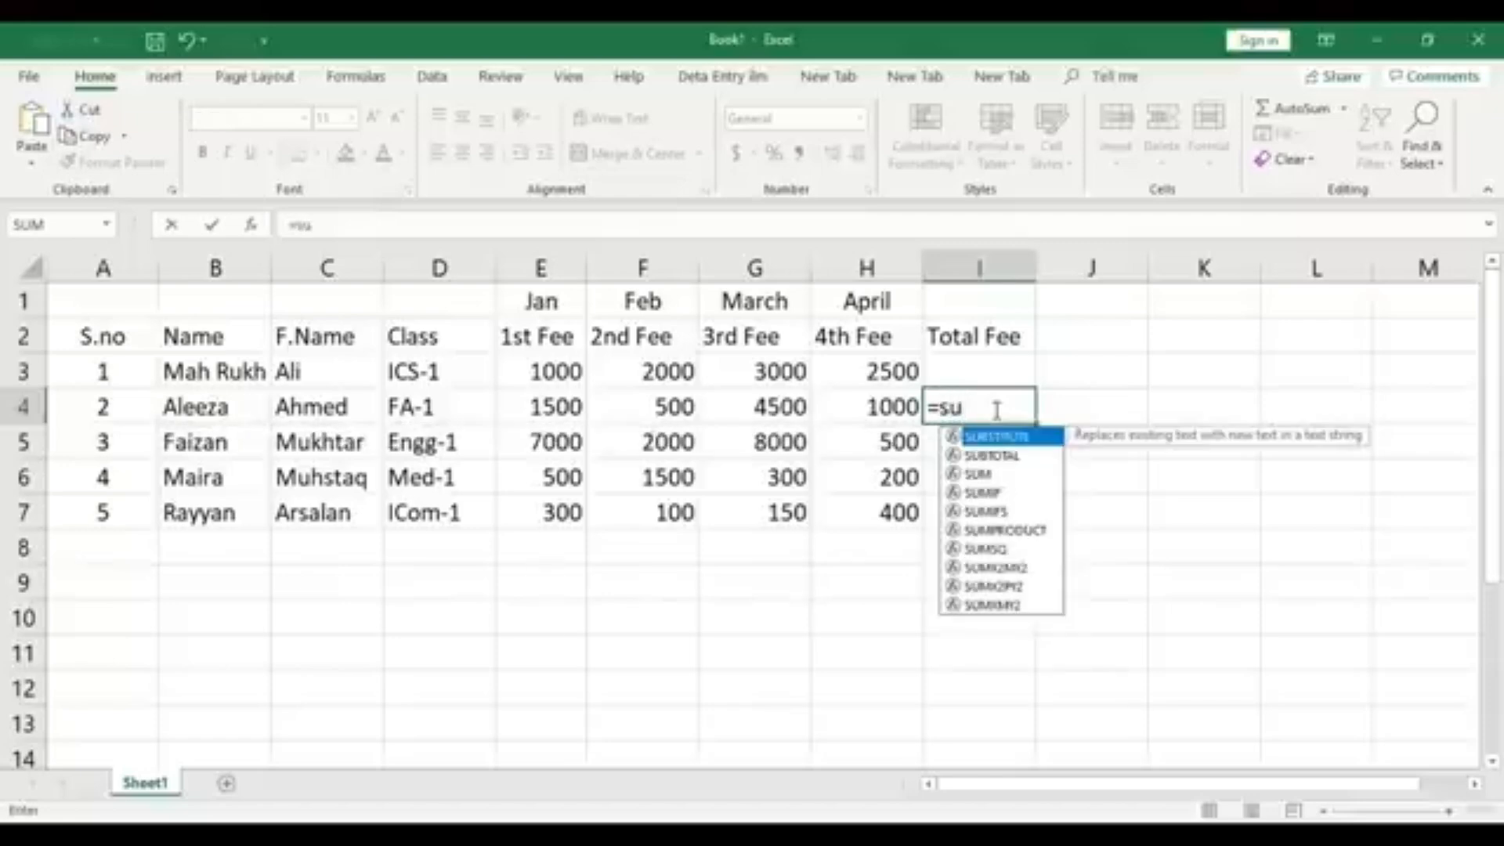
type("m")
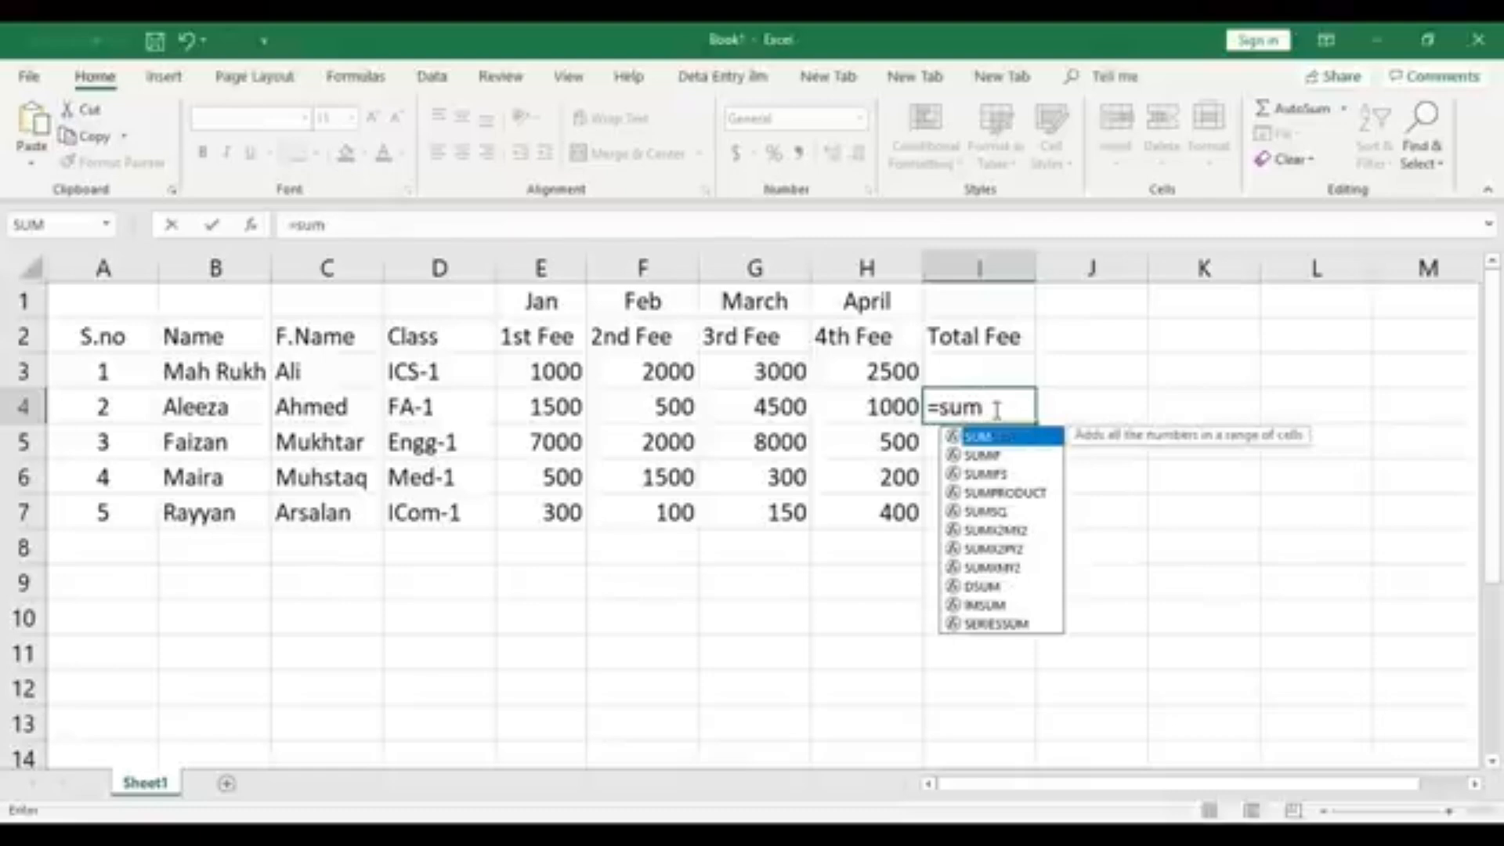
type("(")
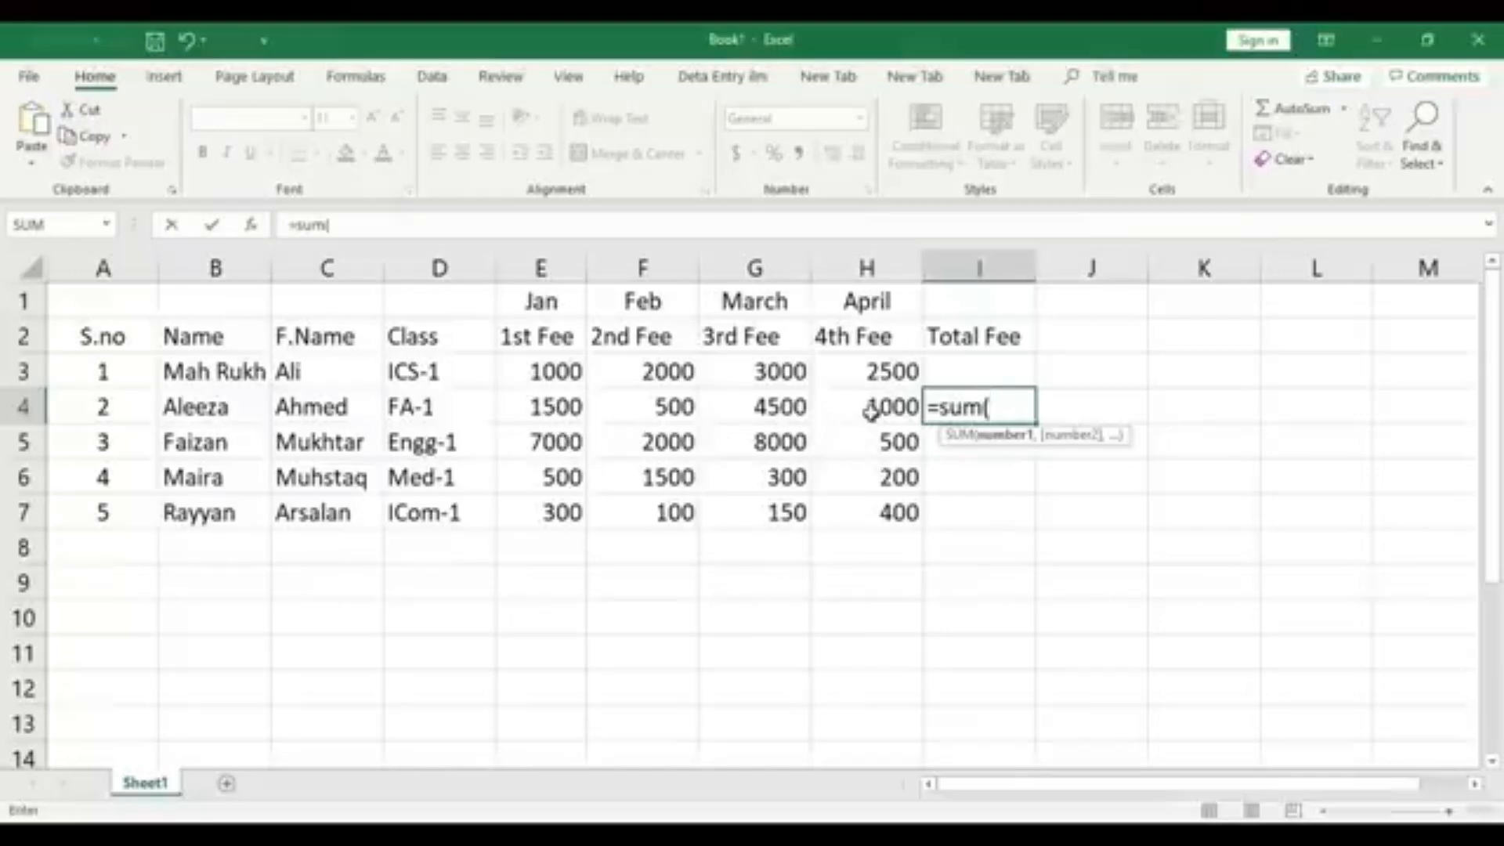
left_click_drag(534, 403, 877, 416)
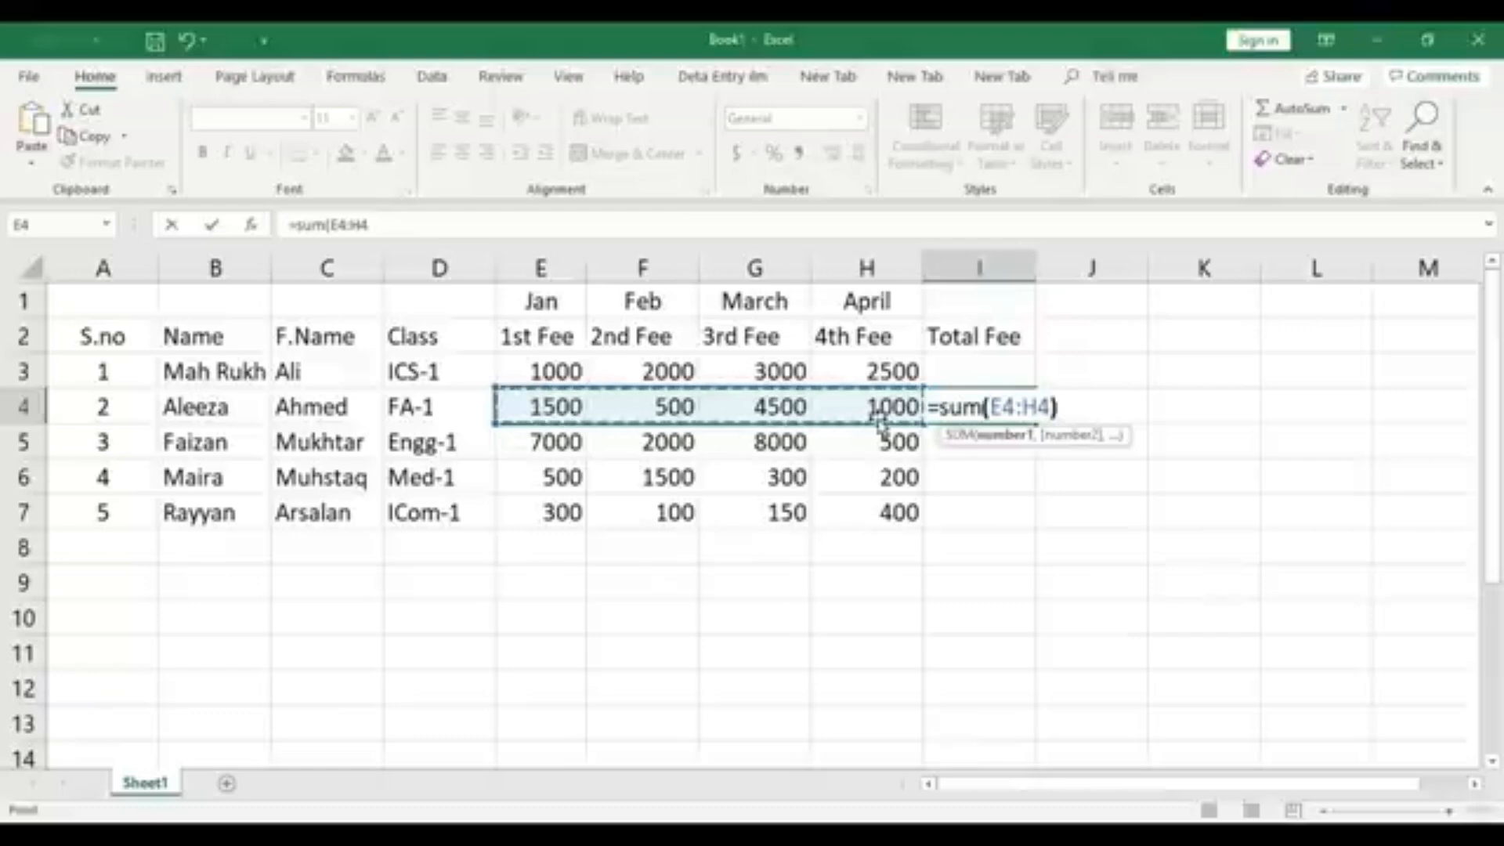
type(")")
key("Return")
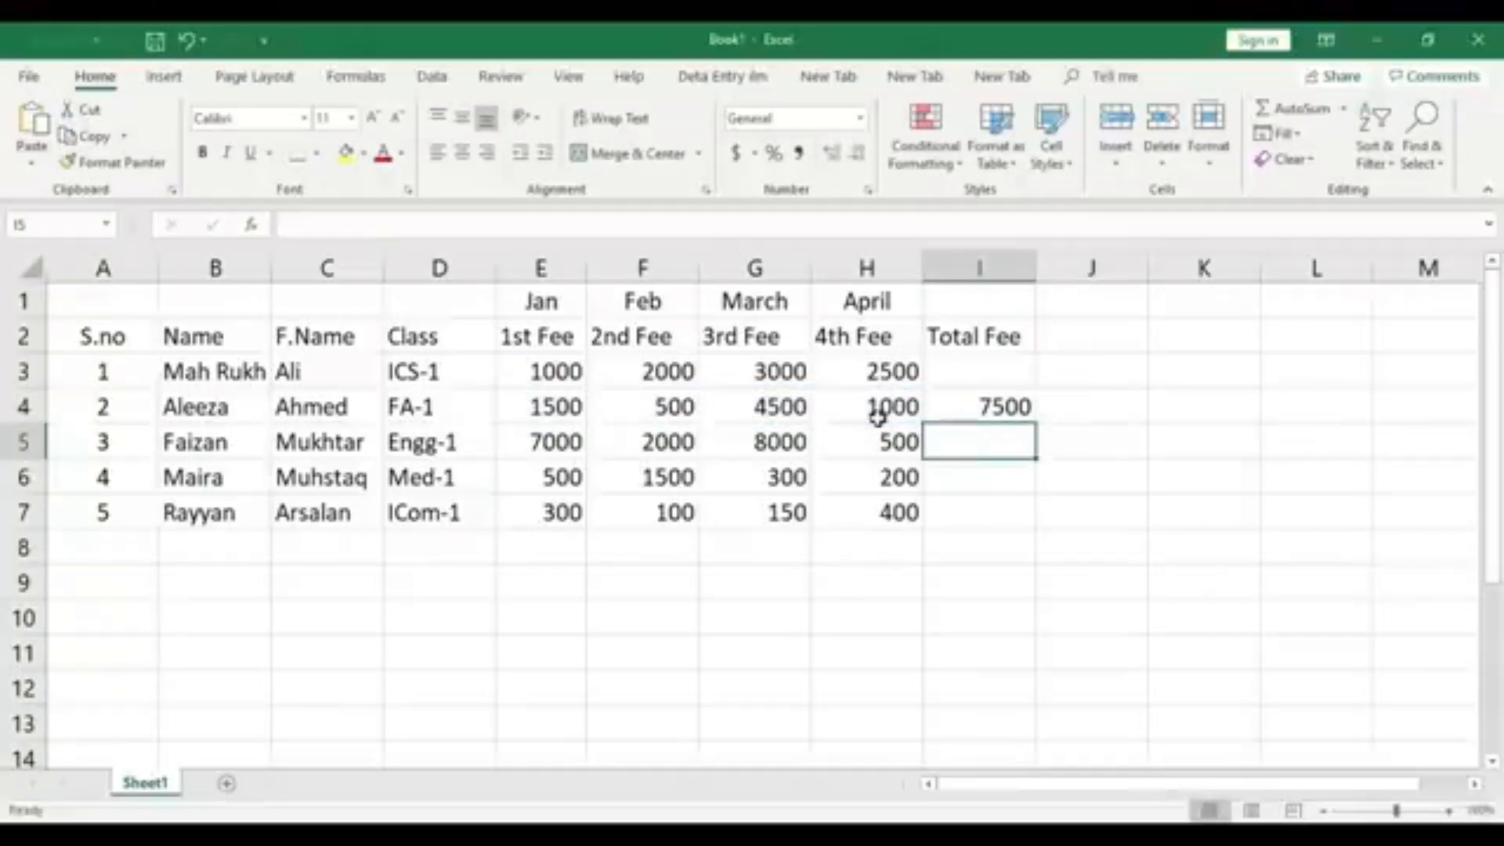
- Fill the SUM formula from I4 down to I7 for the students below
left_click(1026, 408)
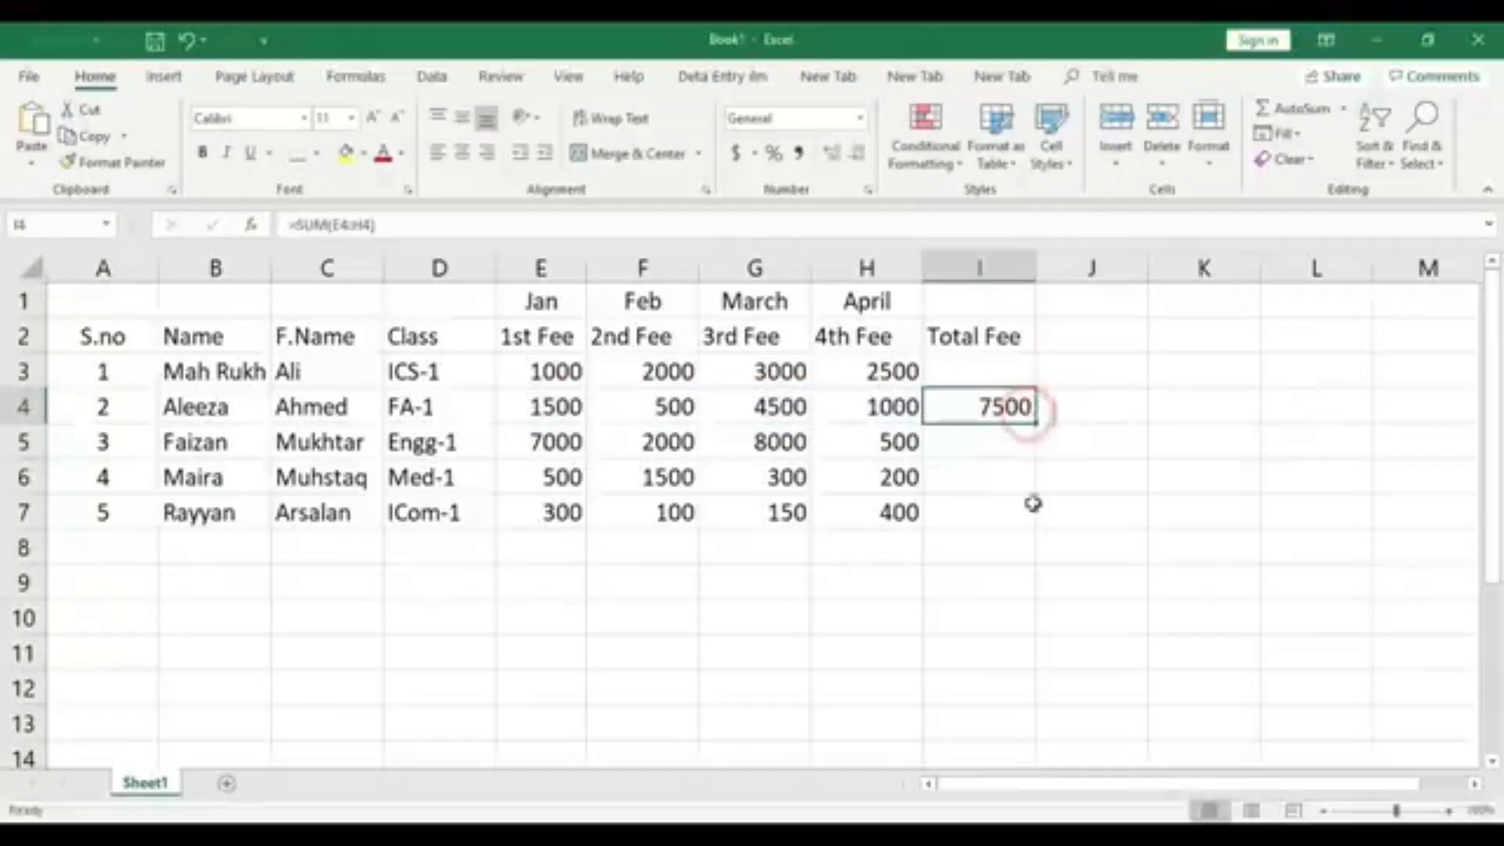
left_click(1039, 426)
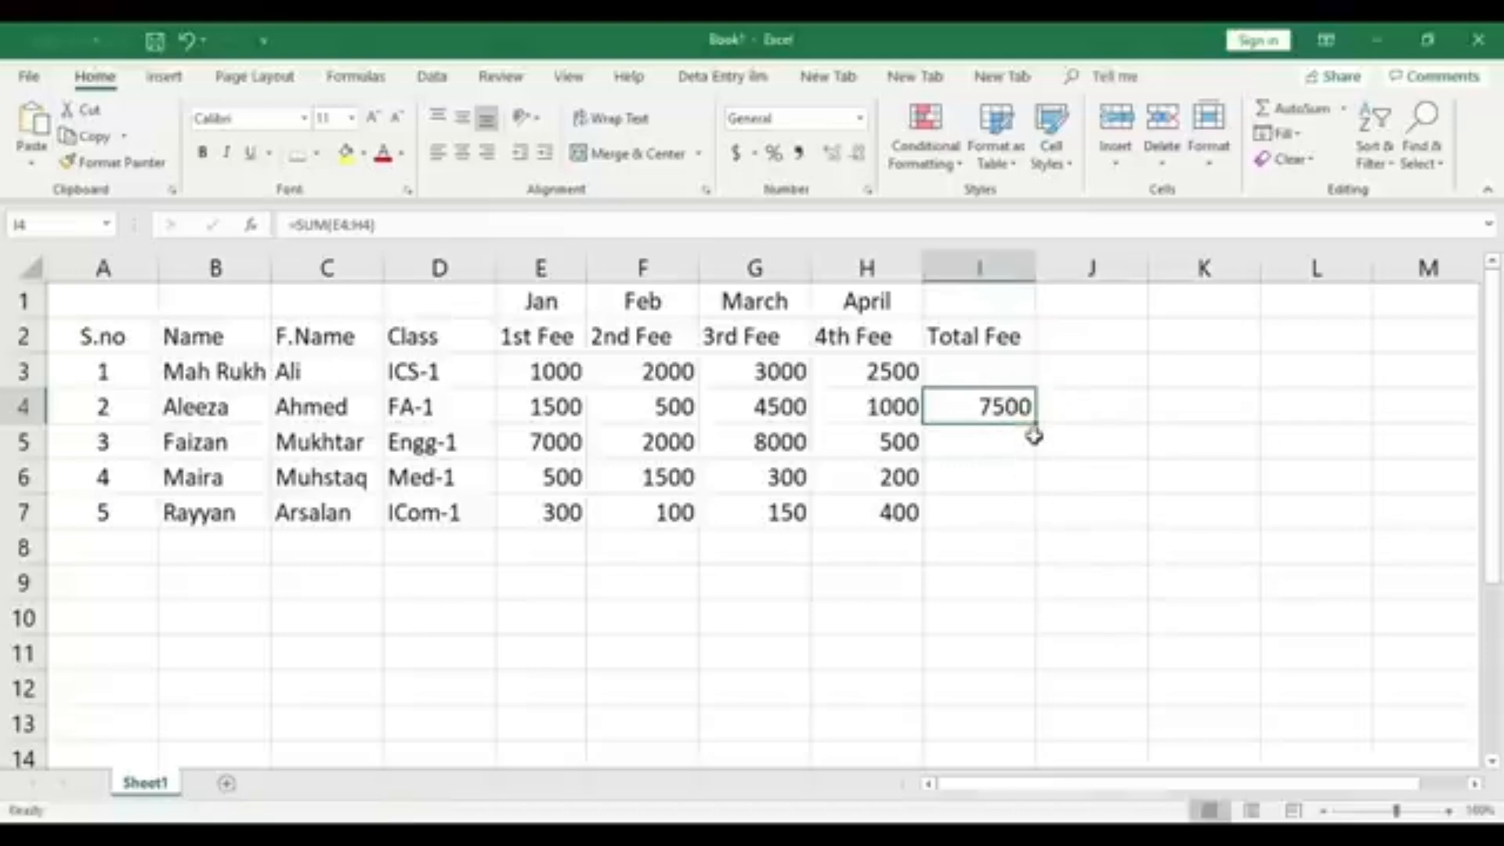
left_click_drag(1039, 423, 1041, 524)
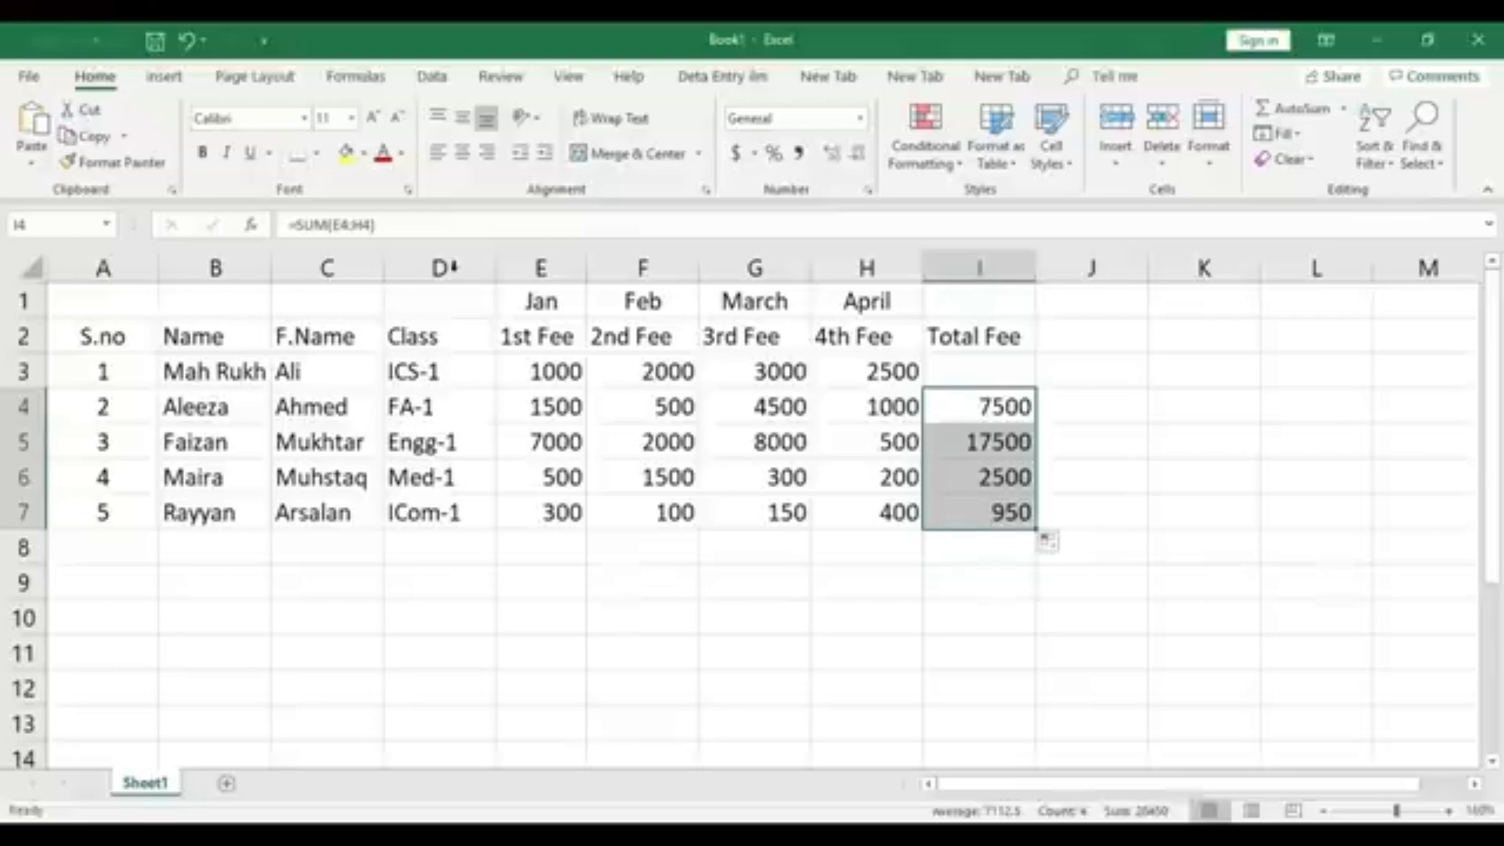
- Review the January to April headings in E1:H1 together with the totals in I4:I7
left_click(540, 302)
left_click(642, 301)
left_click(754, 302)
left_click(865, 302)
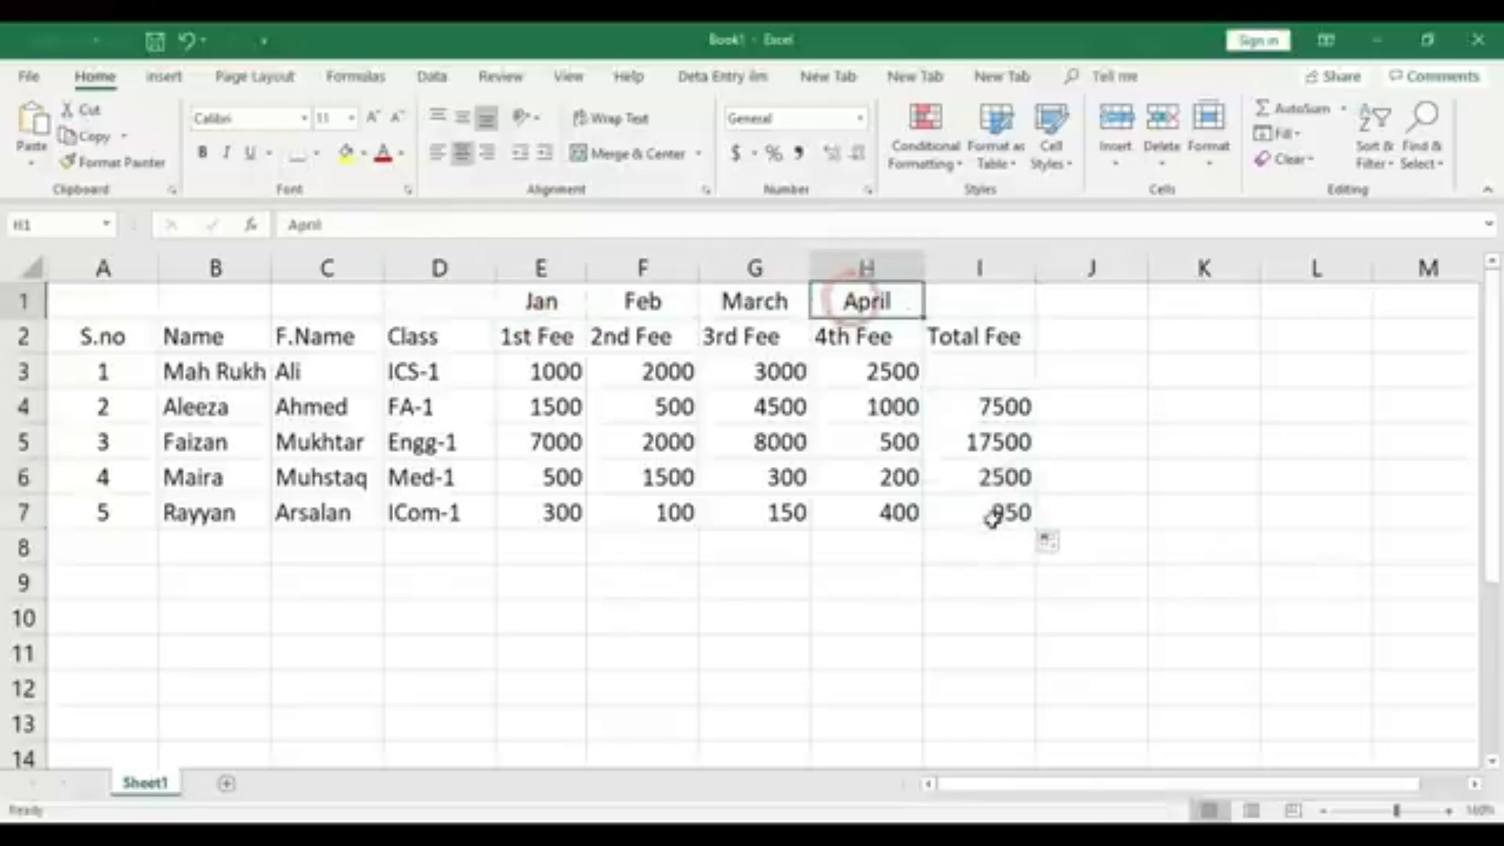
left_click_drag(993, 406, 997, 505)
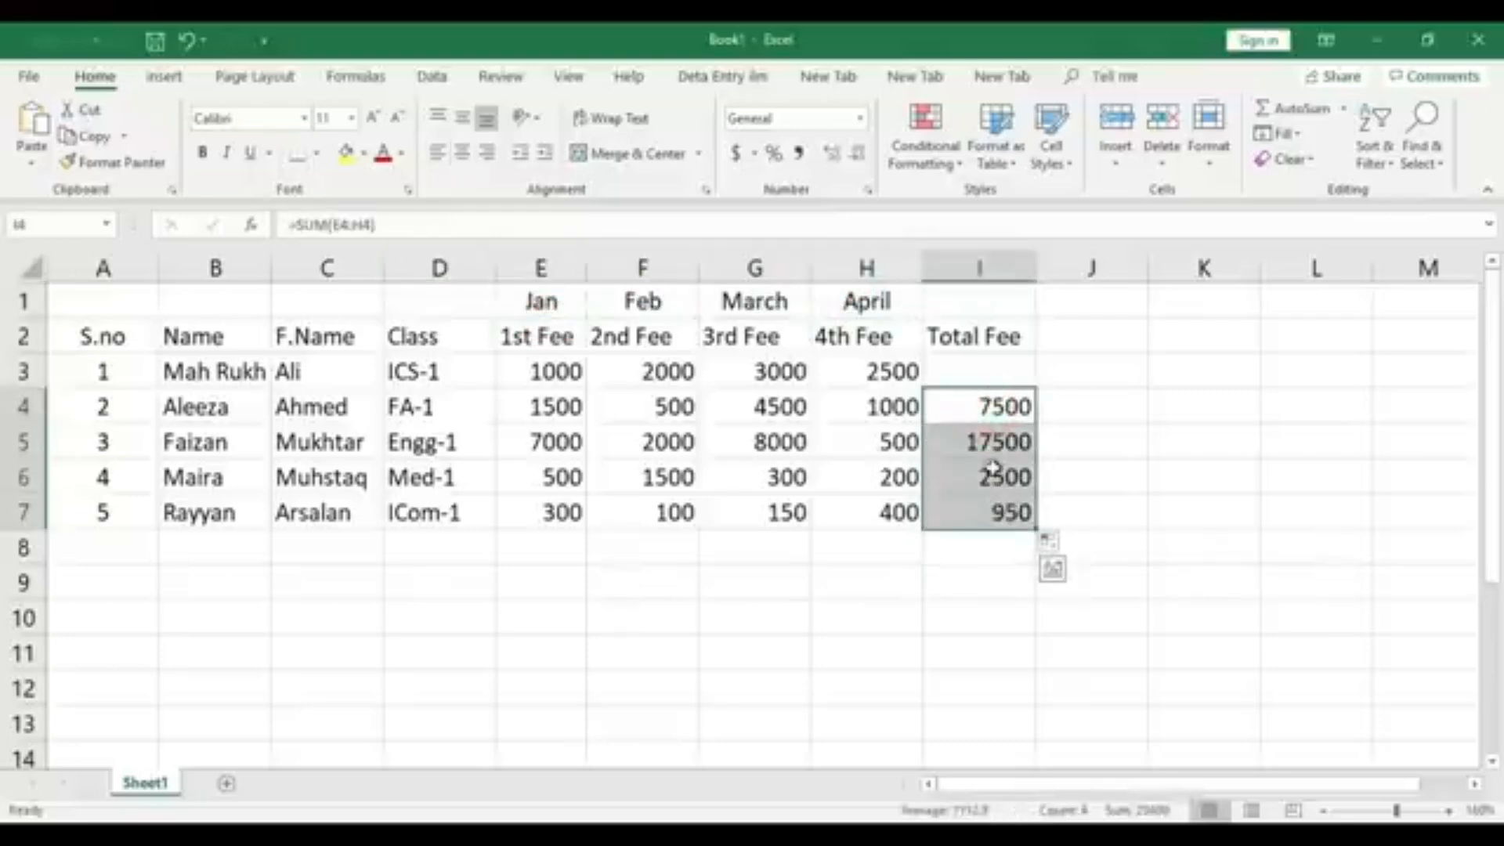
- Fill the SUM formula from I4 up into I3 to total the first student's fees
left_click_drag(995, 362, 984, 378)
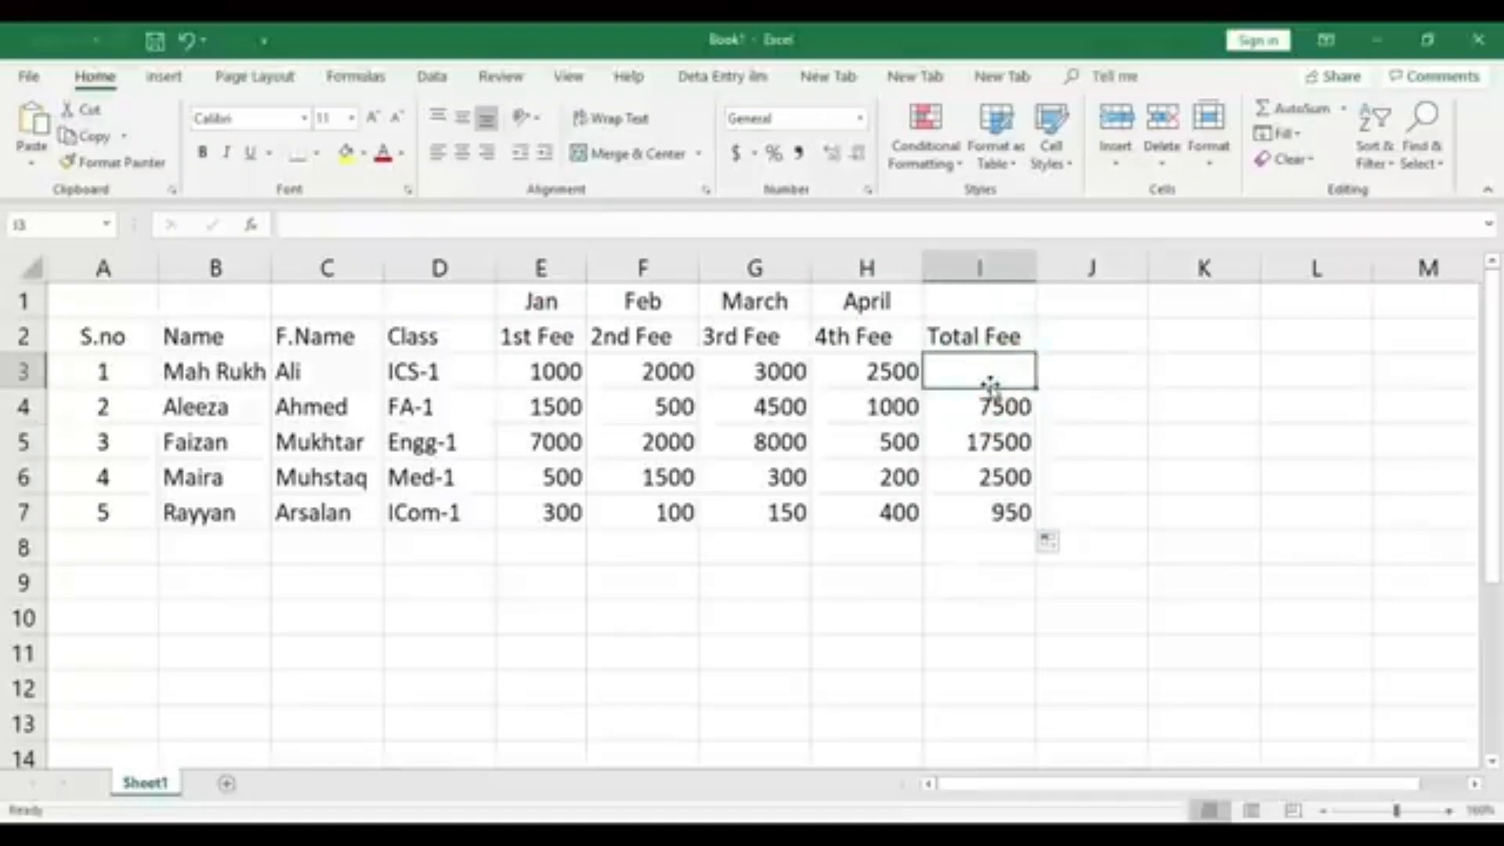
left_click(985, 372)
left_click(1016, 407)
- Shade the five students' totals in I3:I7 with a yellow fill
left_click_drag(1024, 415, 1002, 513)
left_click(1008, 506)
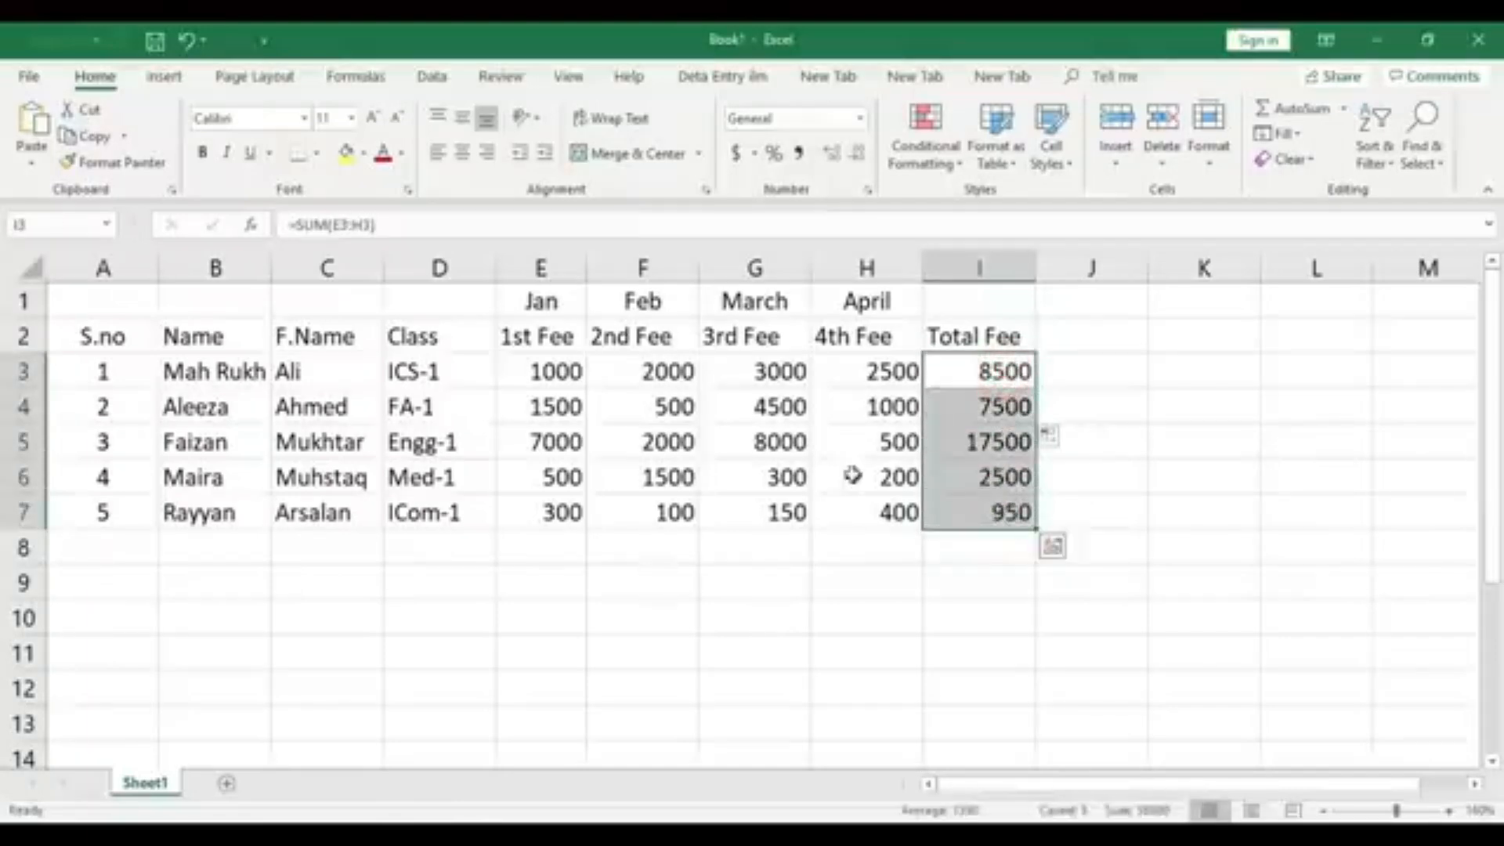
left_click(345, 152)
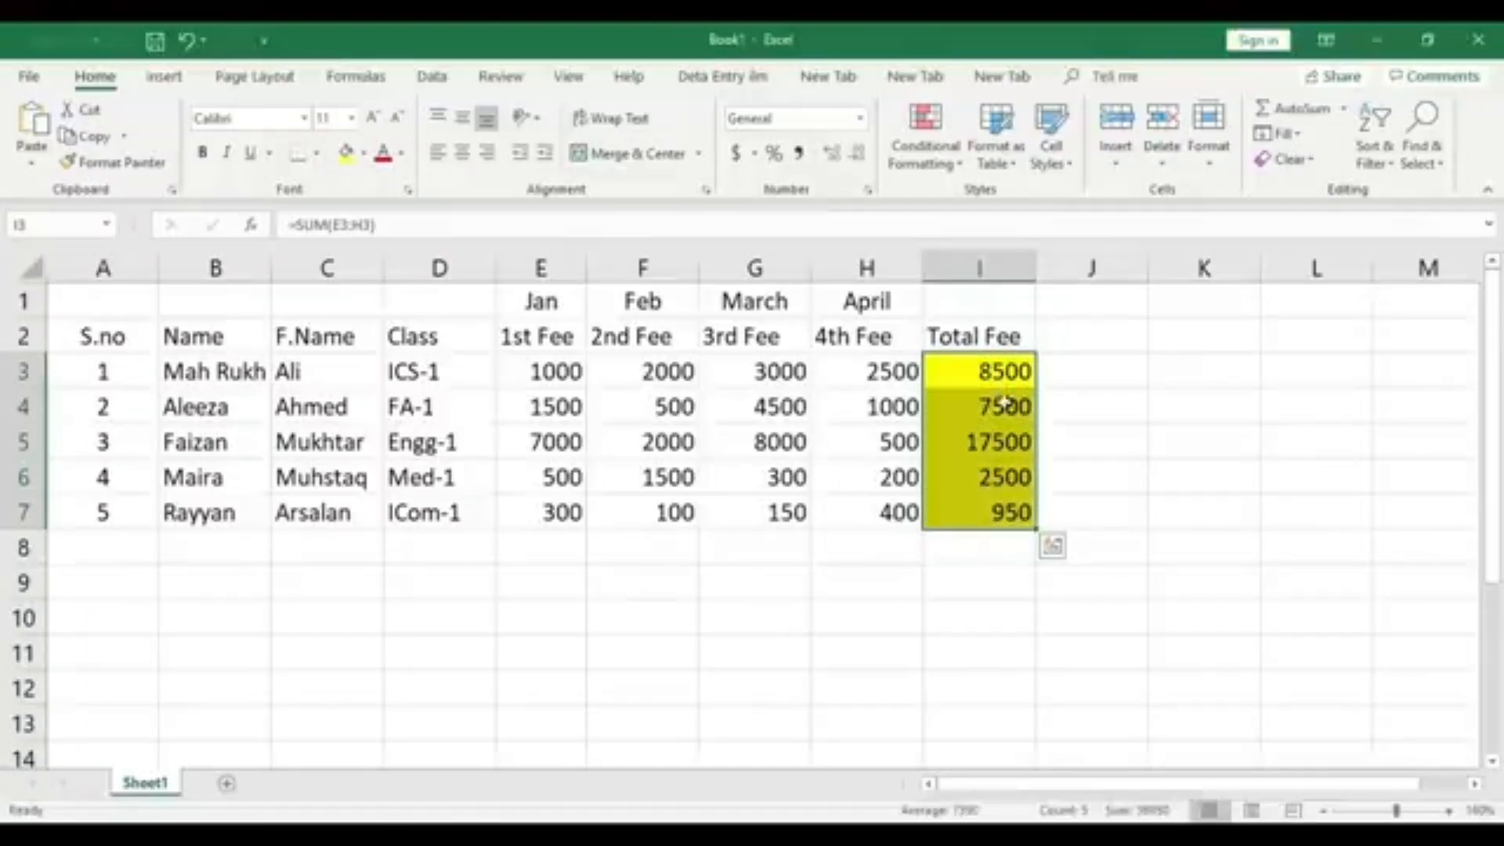
- Shade the "Total Fee" heading in I2 with the gold theme color
left_click(964, 336)
left_click(364, 153)
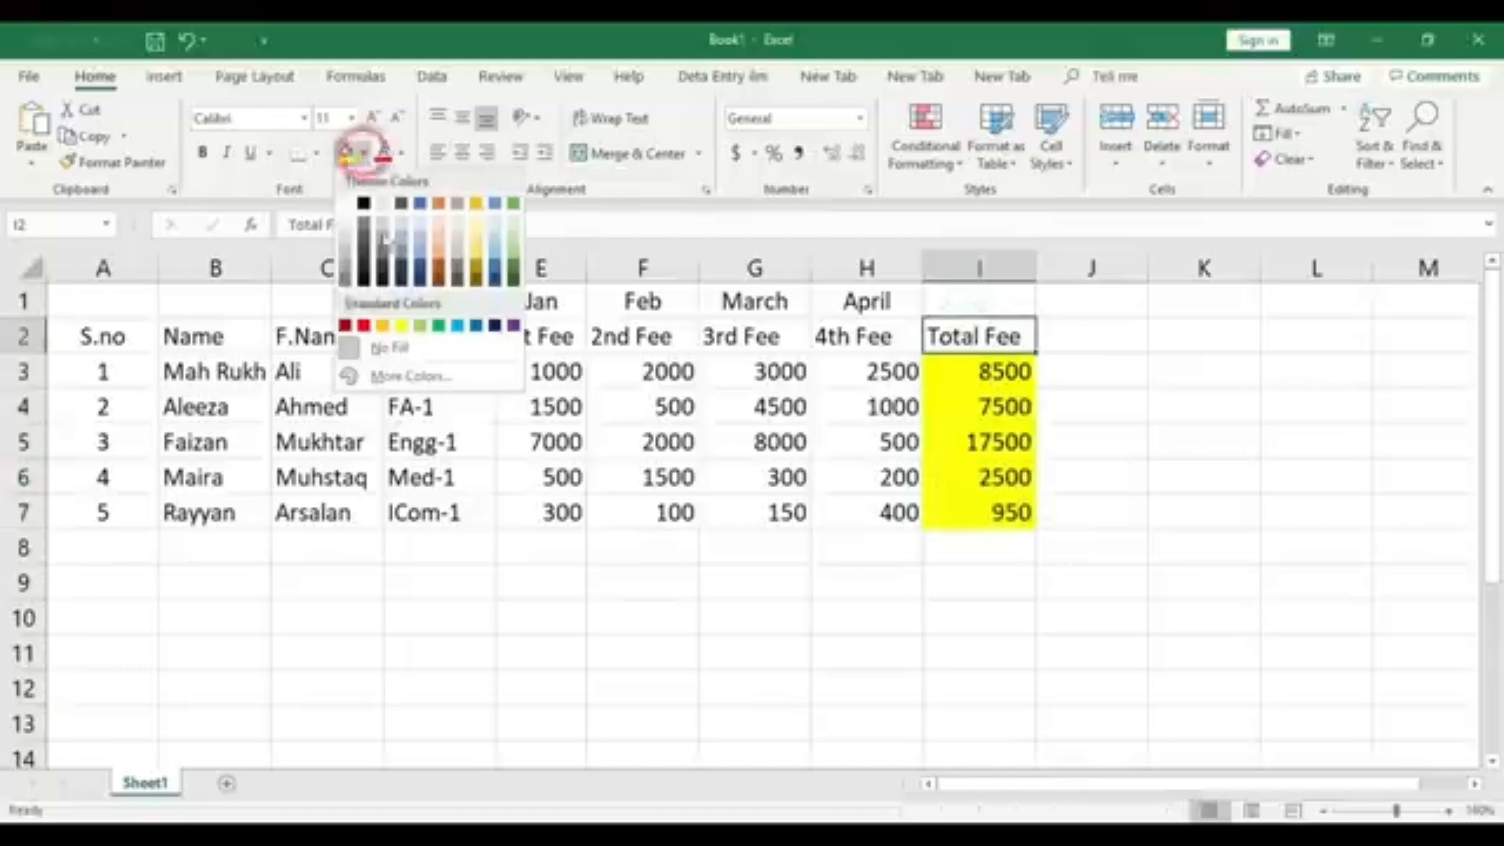
left_click(476, 203)
left_click(998, 406)
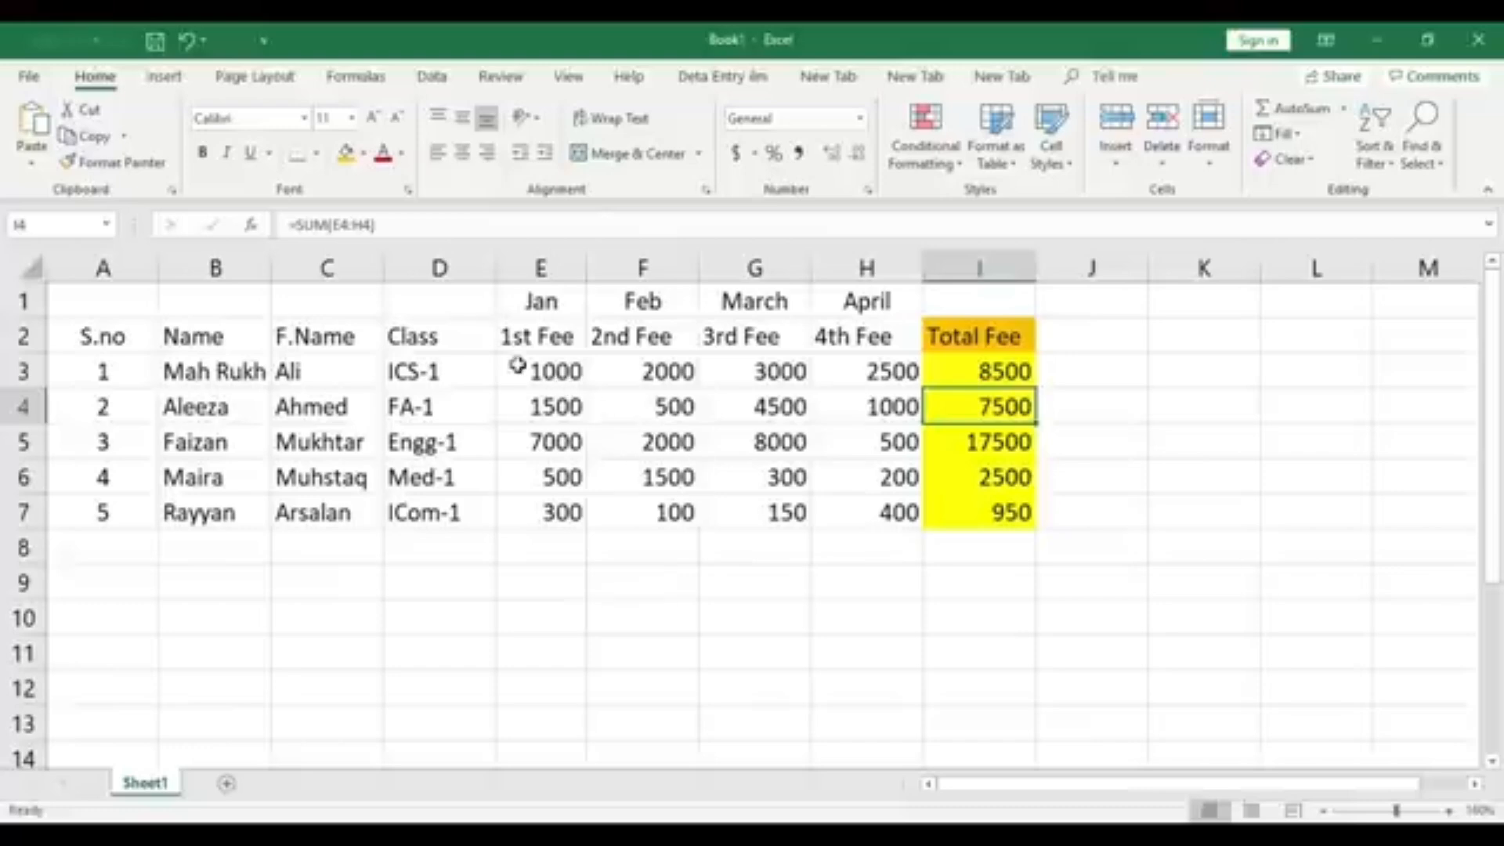
- Examine the fee entries in E3:H7 and the first student's Total Fee formula in I3
left_click_drag(535, 365, 979, 515)
left_click(544, 532)
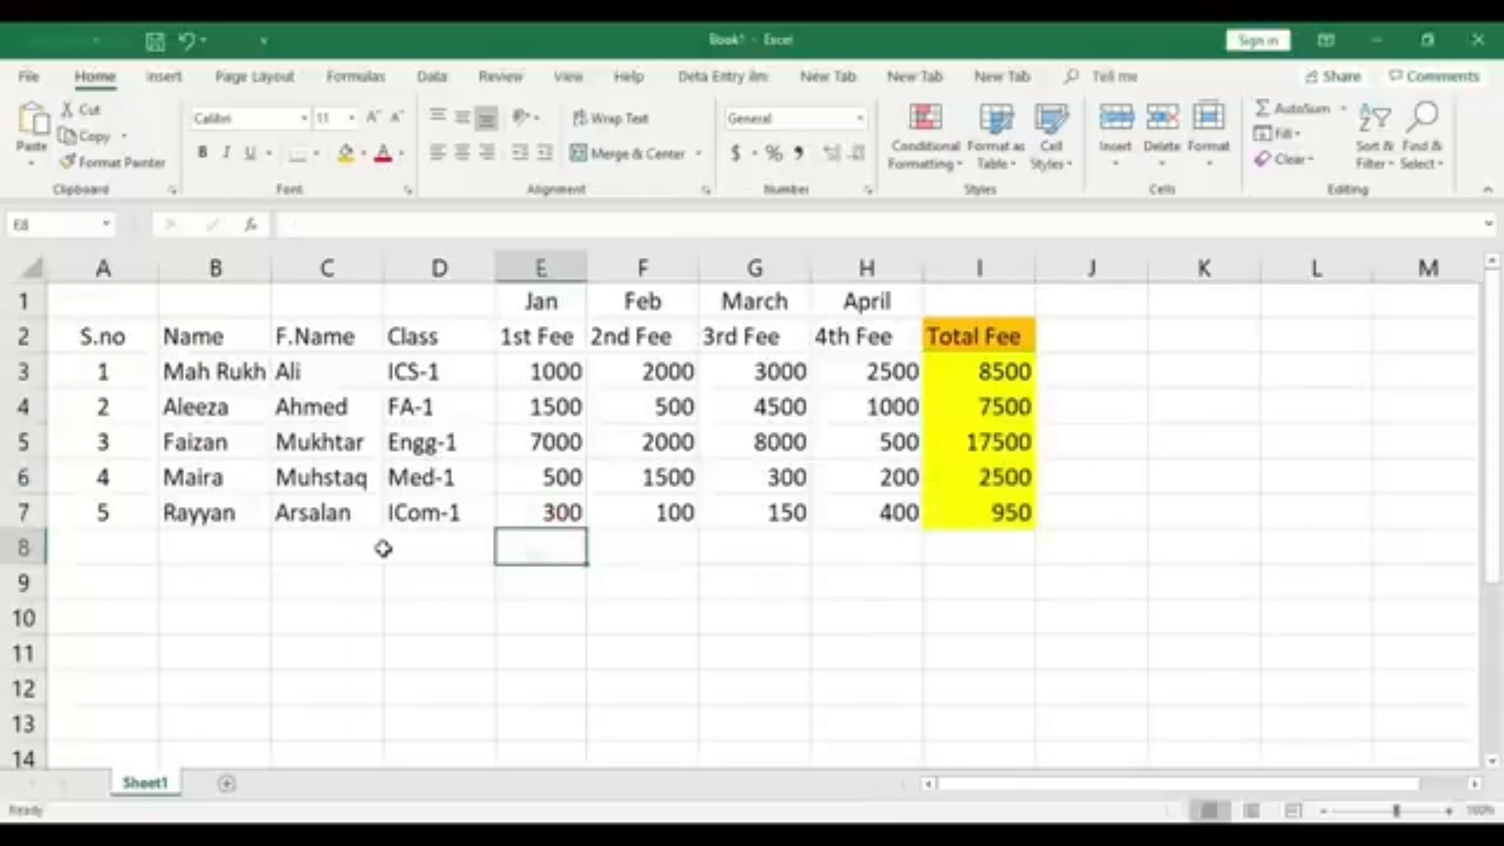
left_click_drag(678, 549, 867, 553)
left_click(1008, 373)
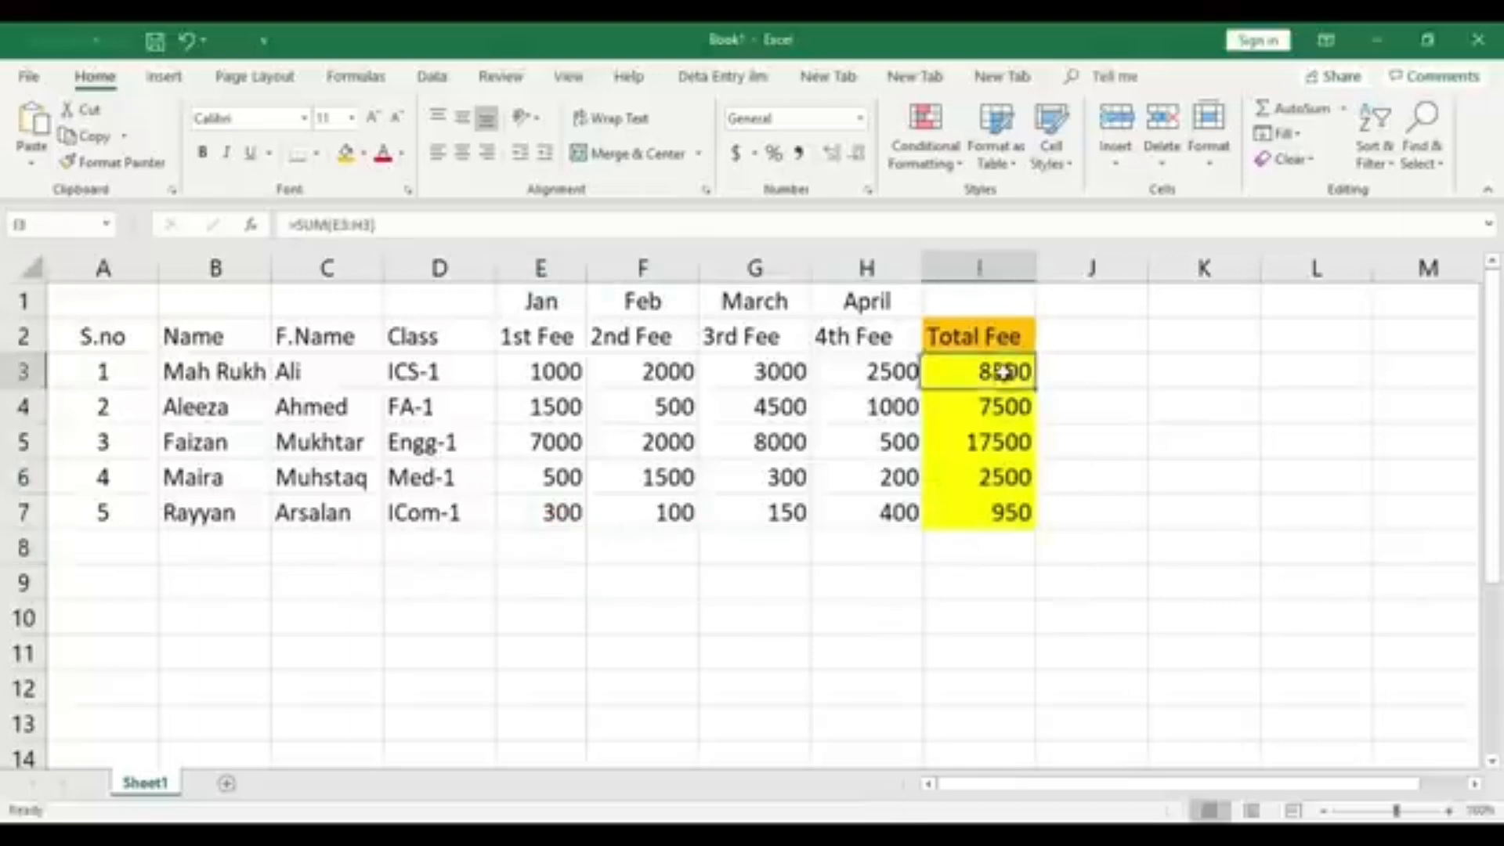
left_click(521, 369)
left_click_drag(521, 369, 883, 369)
left_click(954, 371)
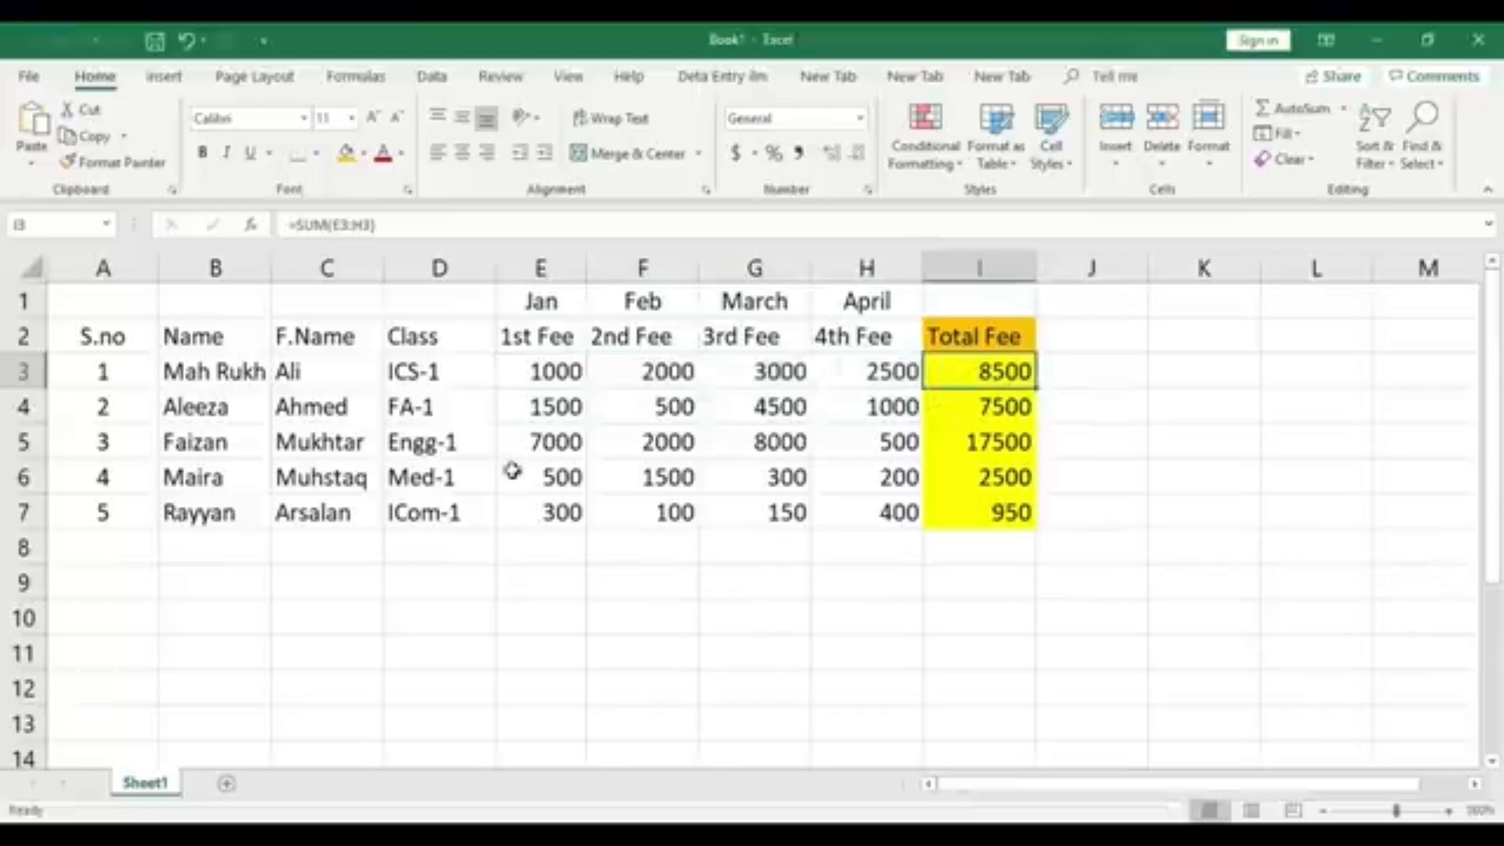
left_click_drag(554, 372, 557, 514)
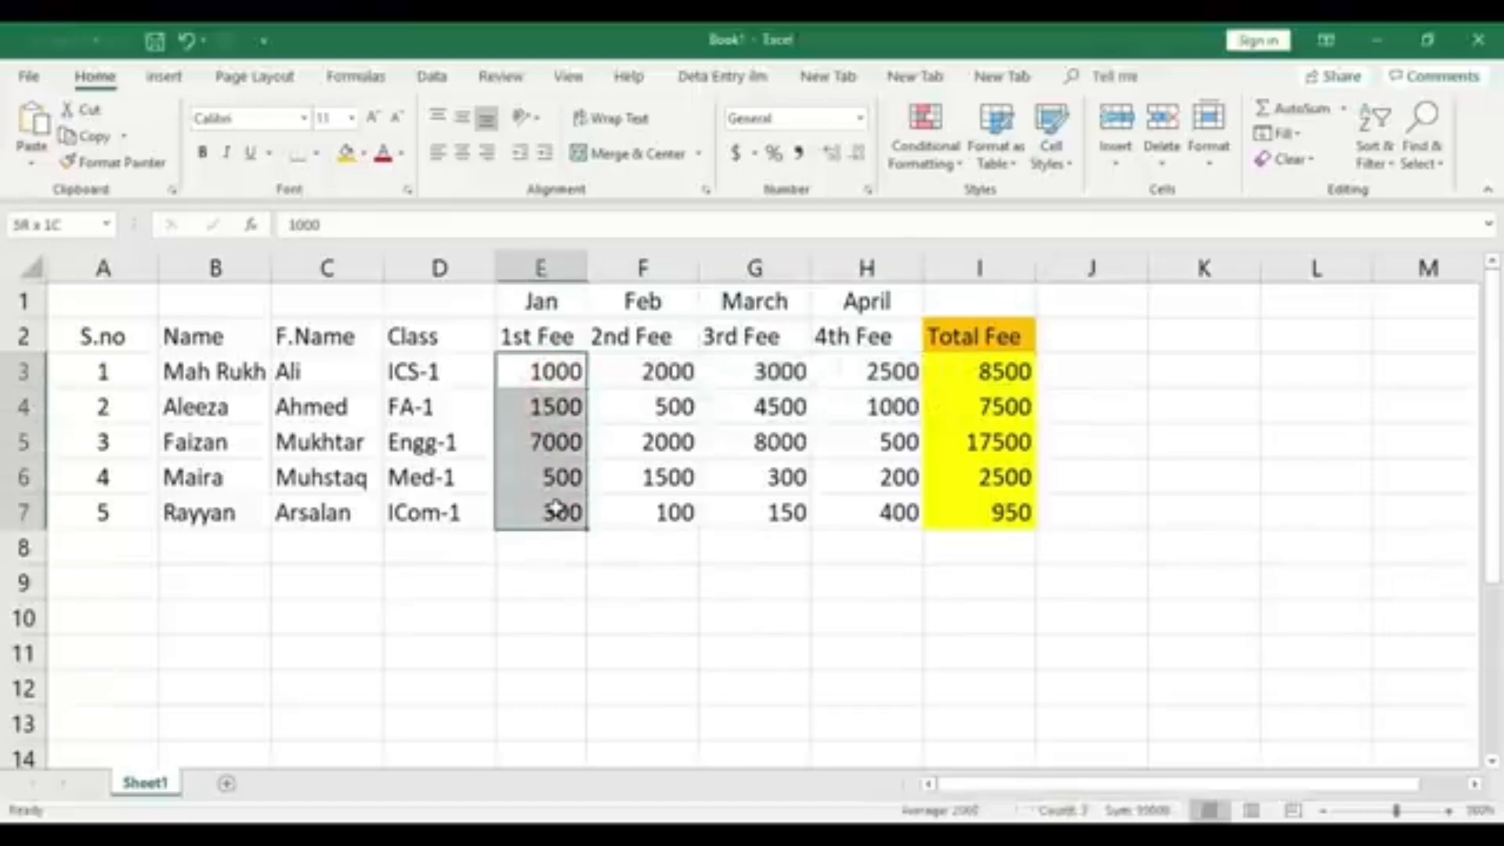
left_click_drag(564, 370, 570, 478)
left_click(559, 621)
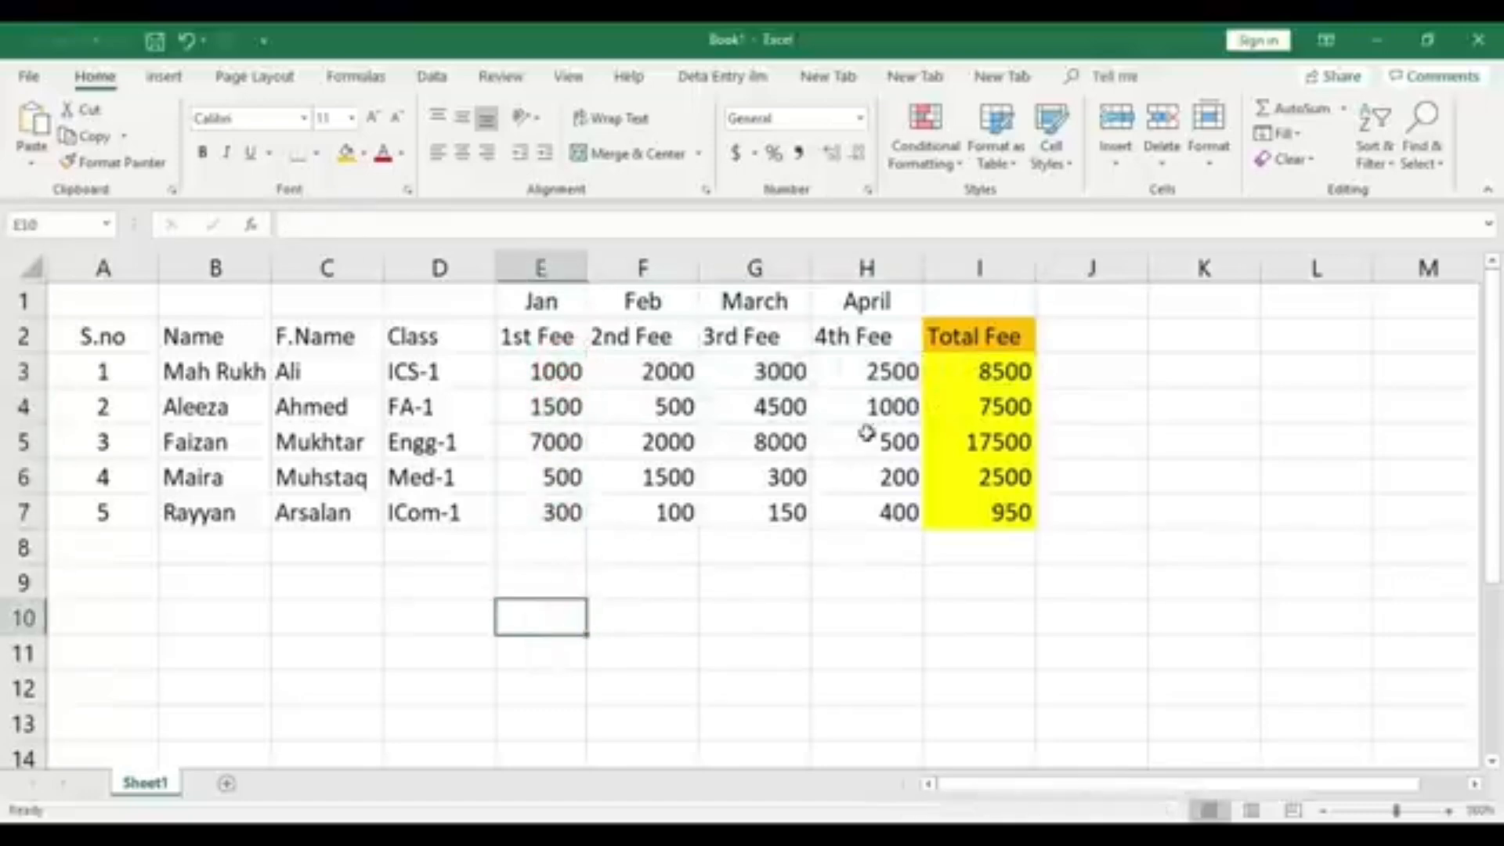
left_click(985, 378)
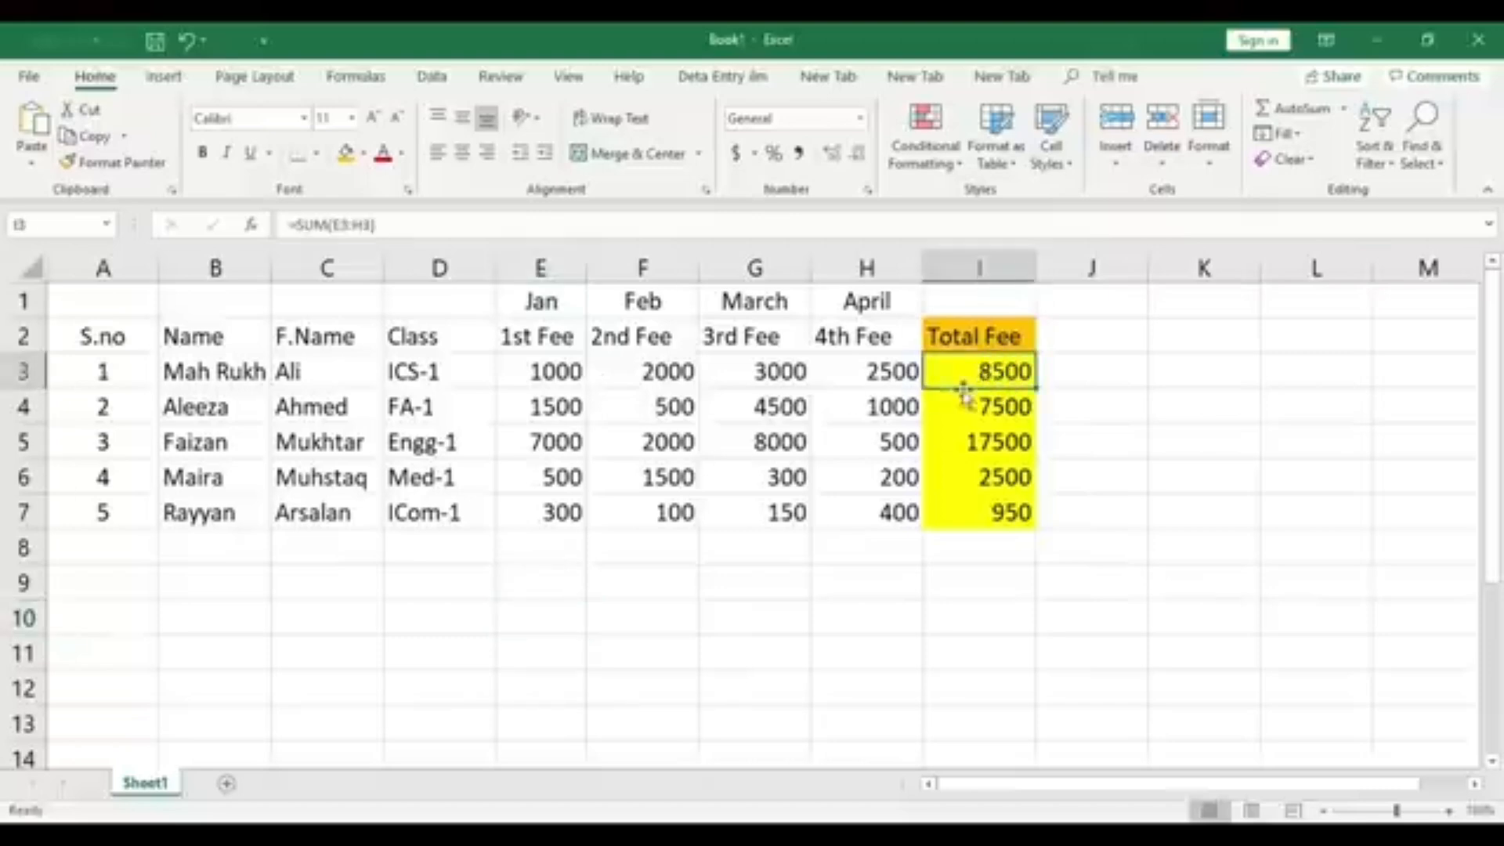
- Review the month headings from Jan to April and each student's Total Fee formula in I3:I7
left_click(546, 295)
left_click(660, 300)
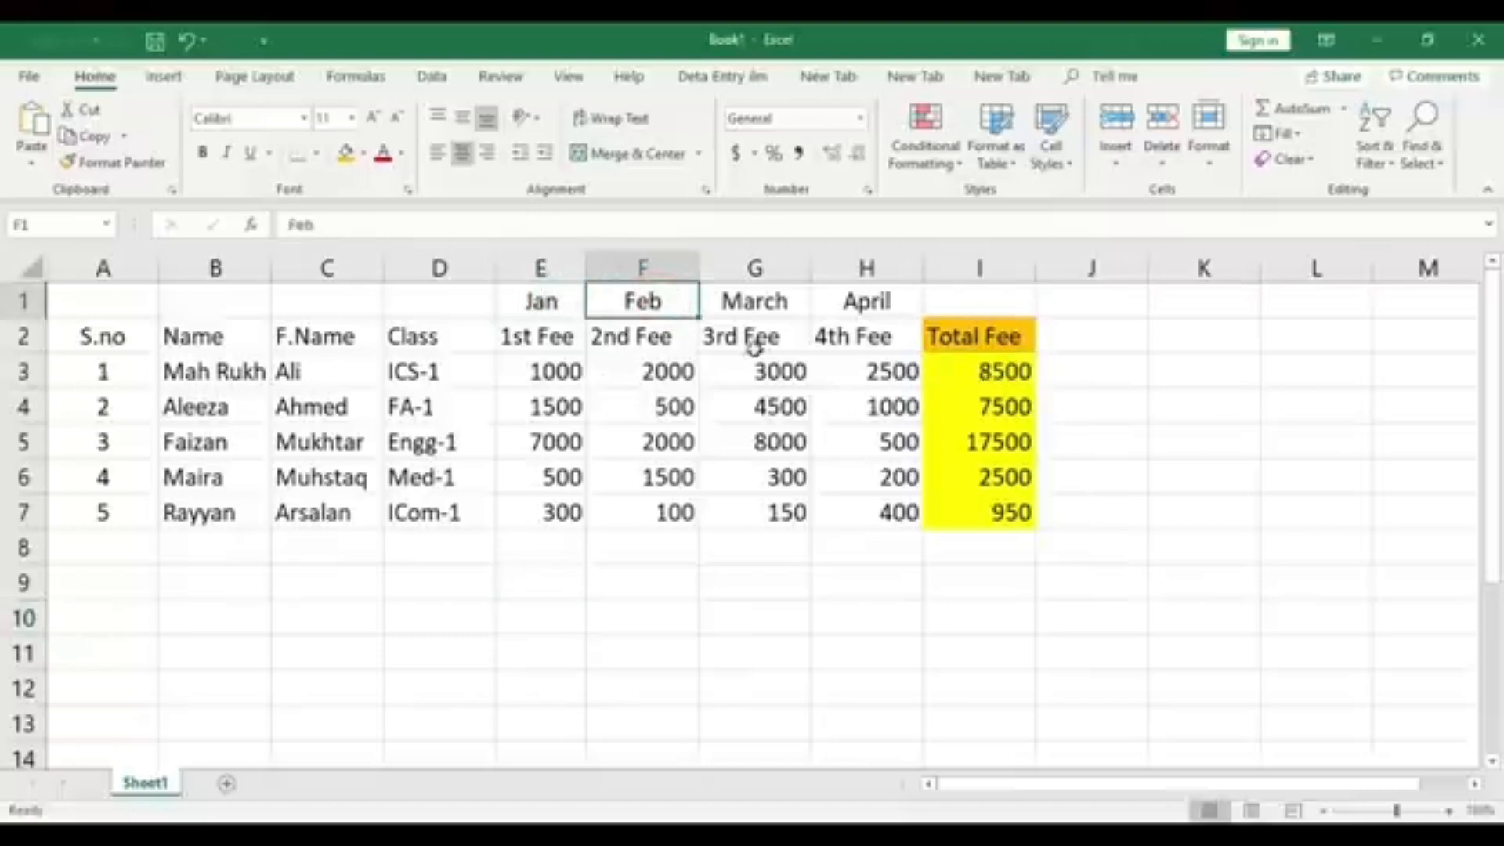
left_click(774, 302)
left_click(889, 304)
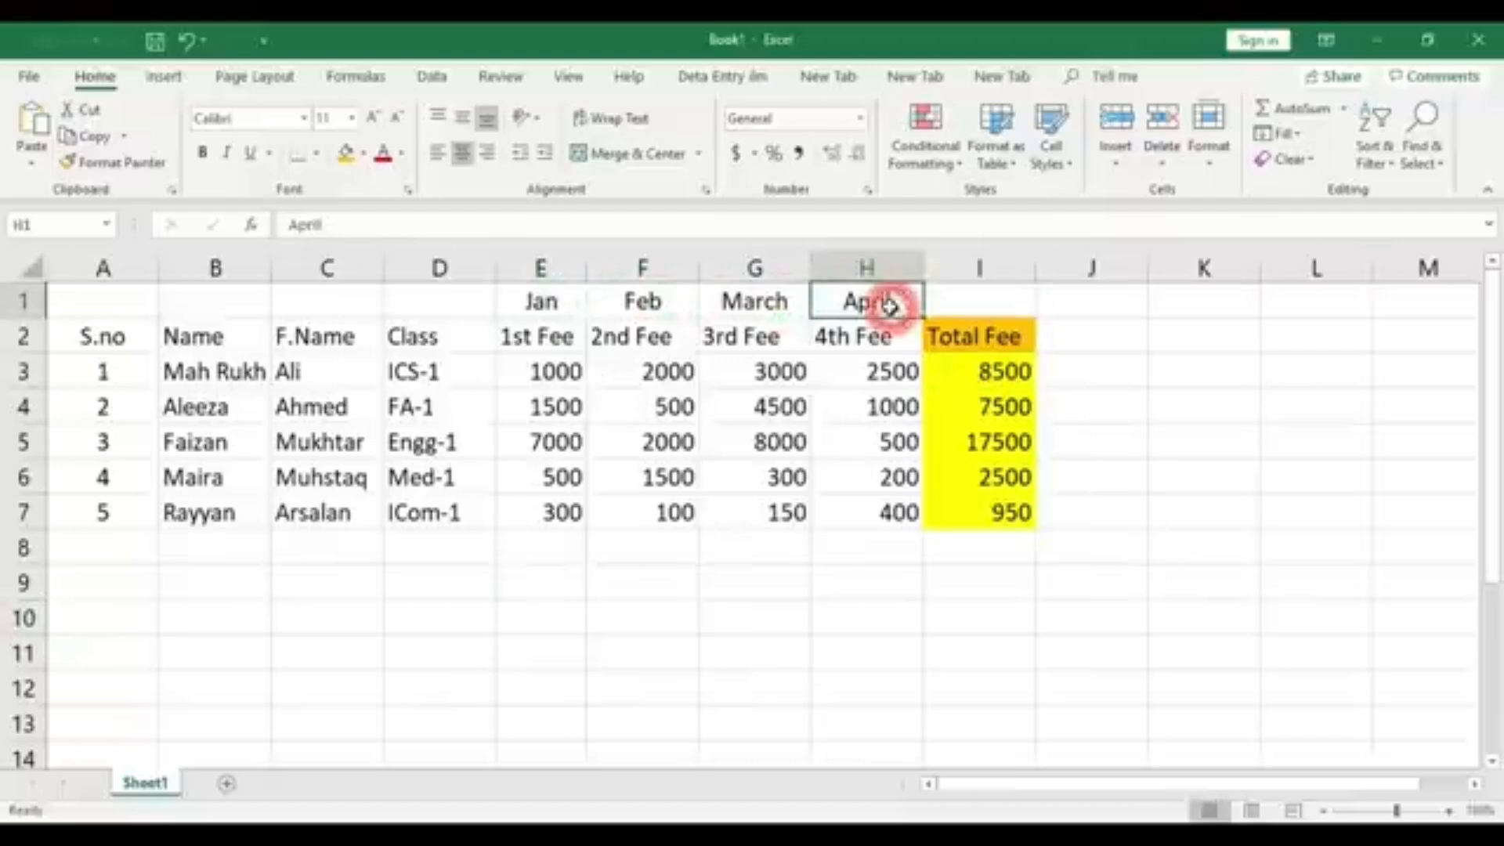
left_click(1023, 371)
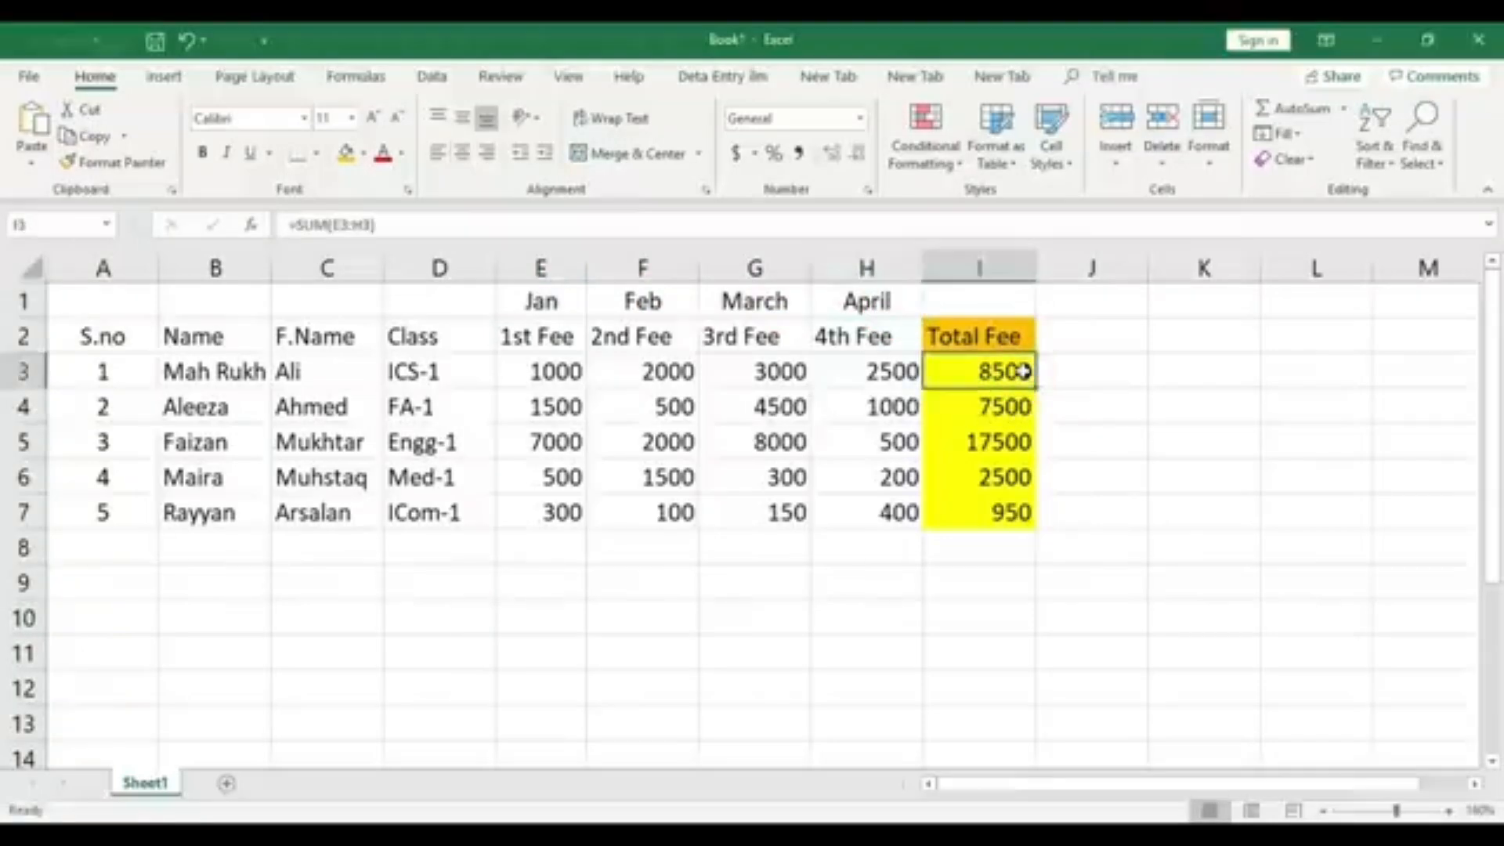
left_click(1017, 406)
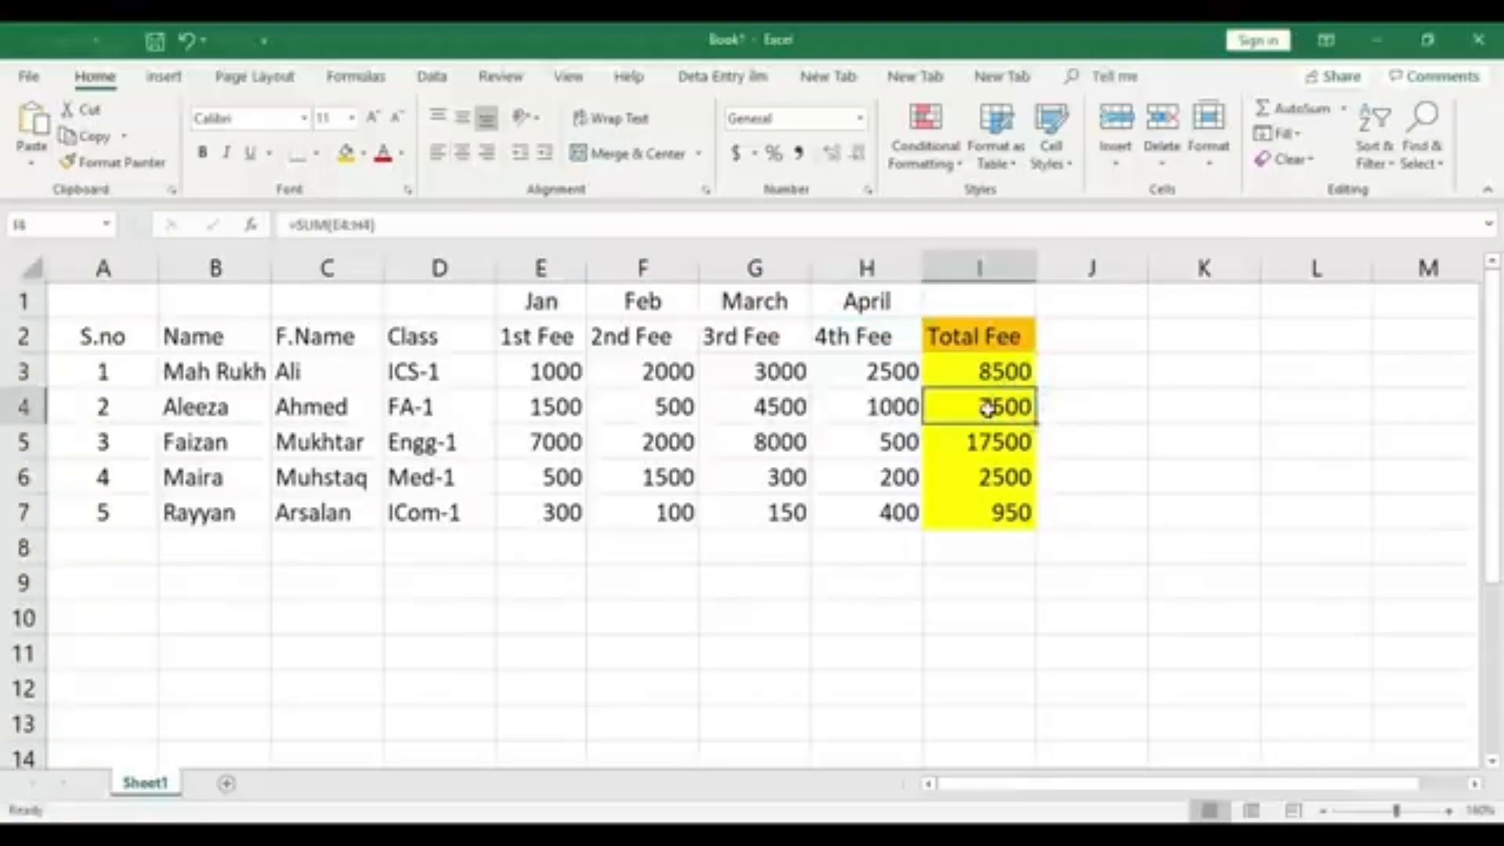
left_click(1003, 447)
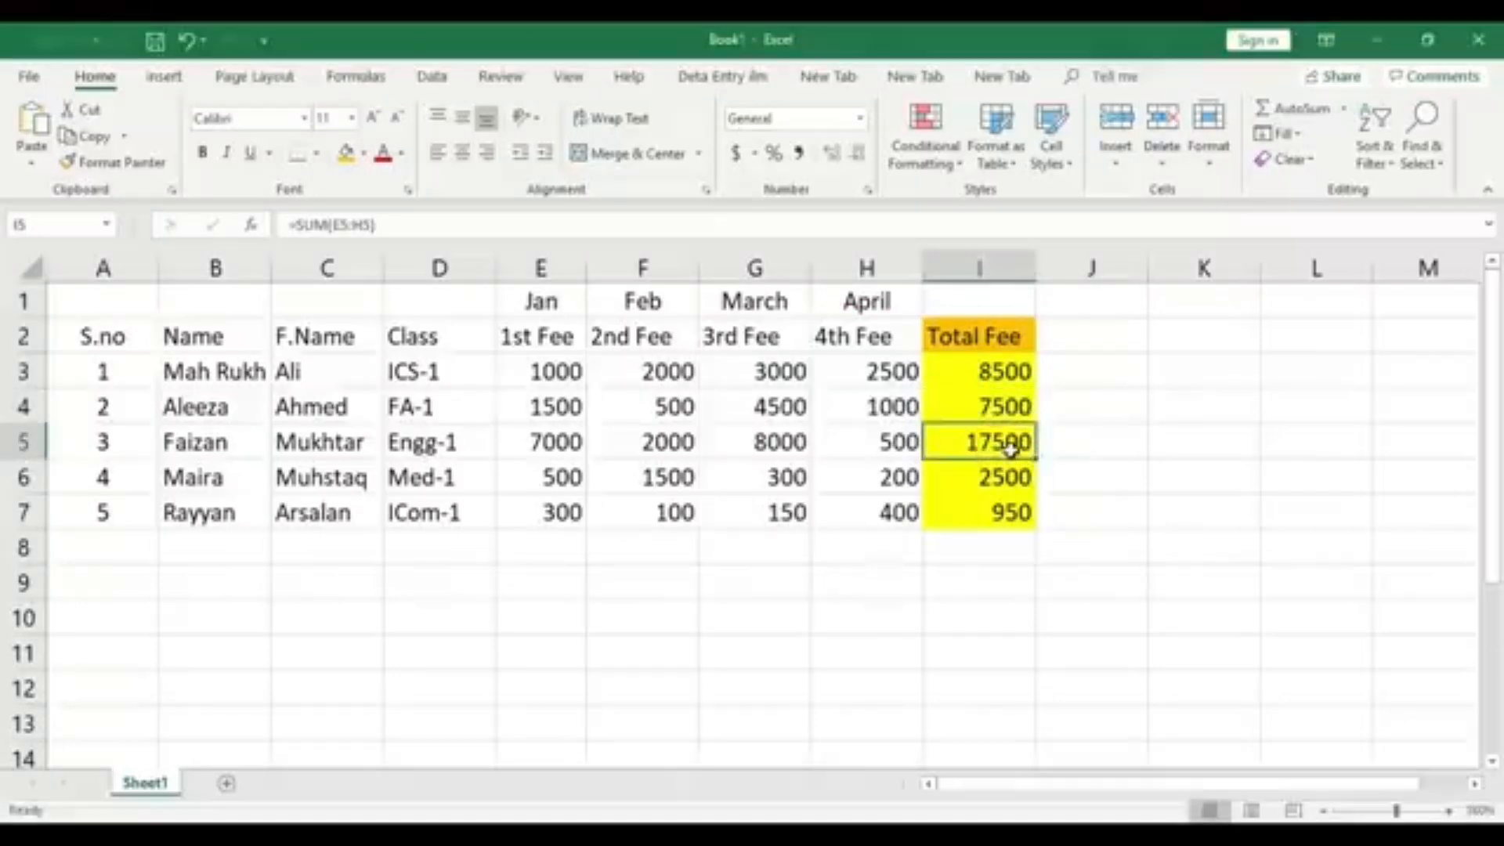
left_click(1021, 478)
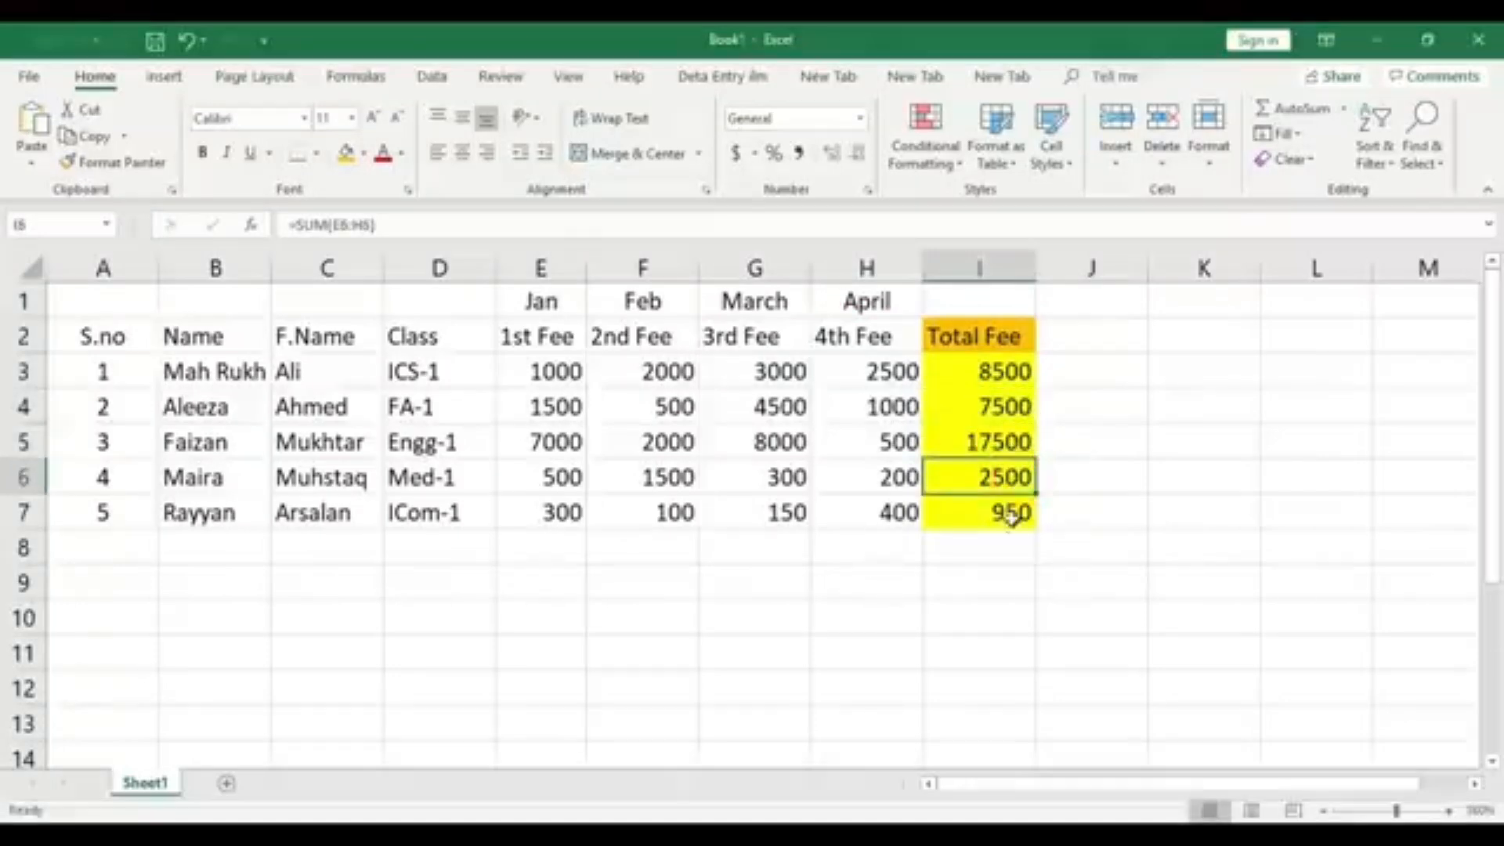
left_click(1011, 512)
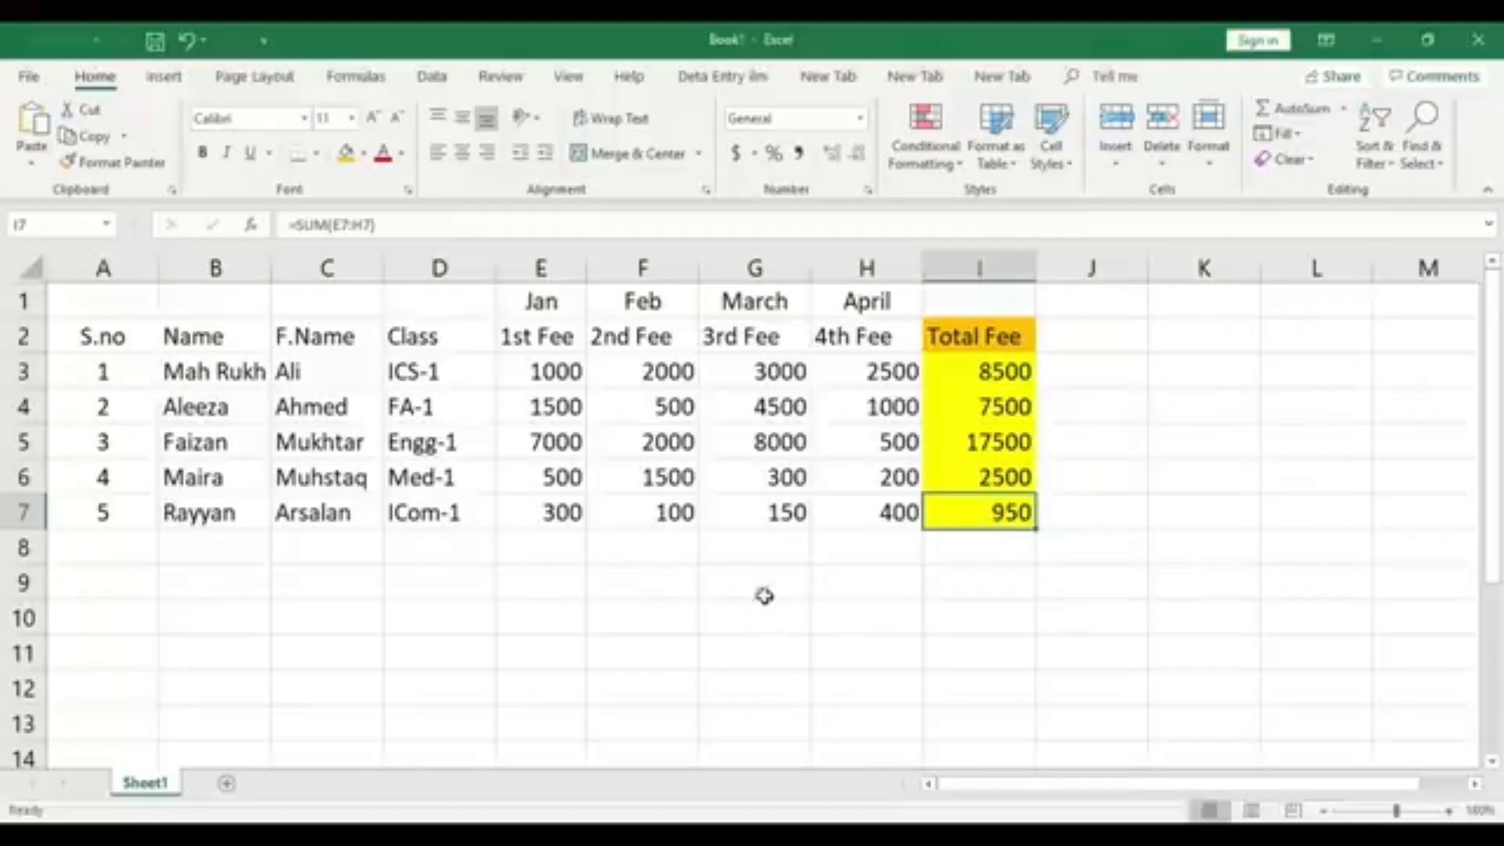
- Inspect the monthly fee columns E to H and the empty cells below them, comparing with the row total in I3
left_click(560, 261)
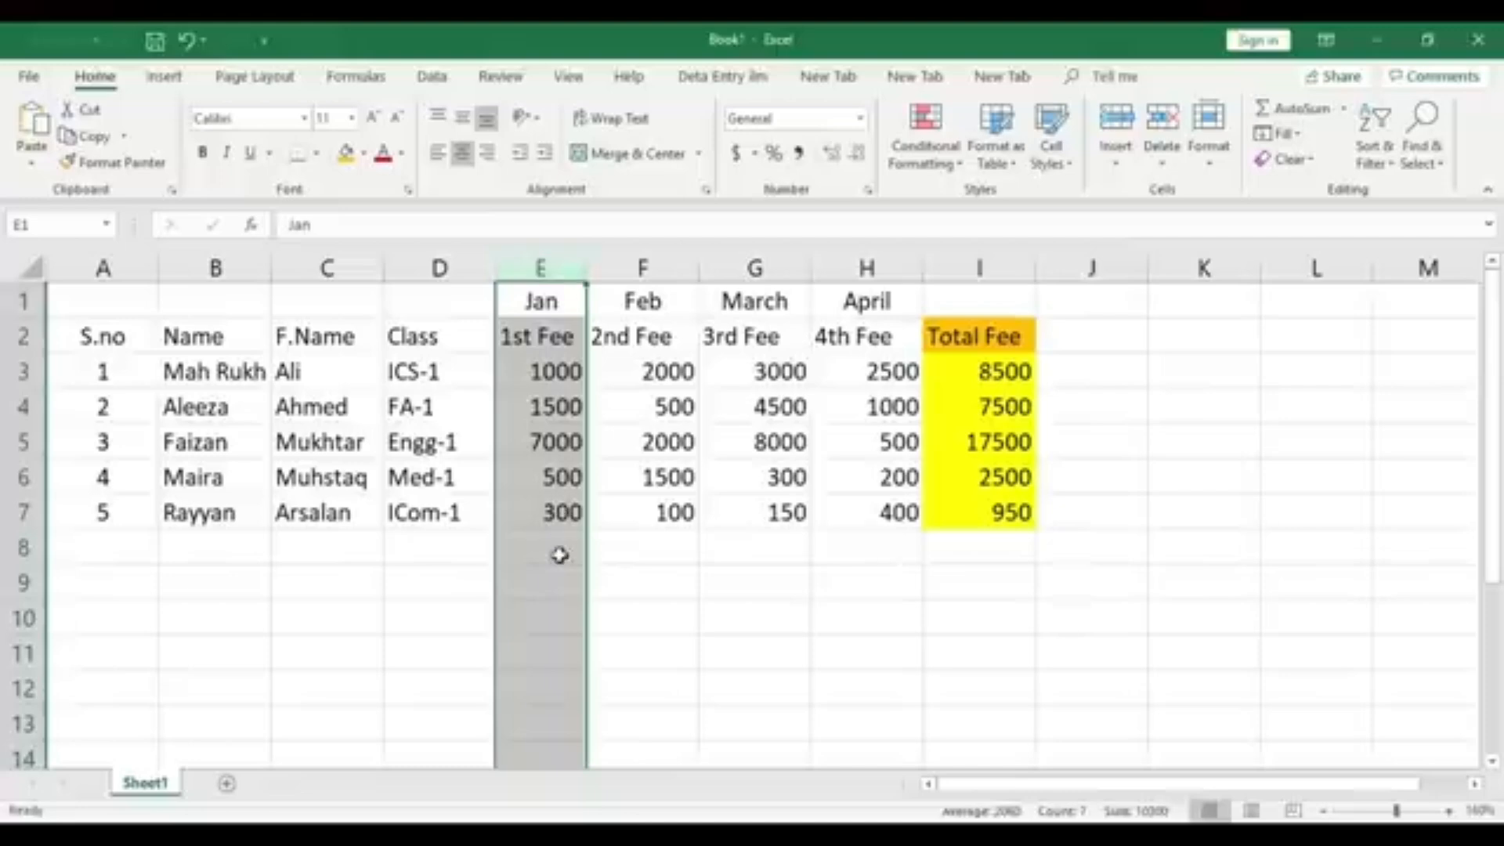
left_click(646, 262)
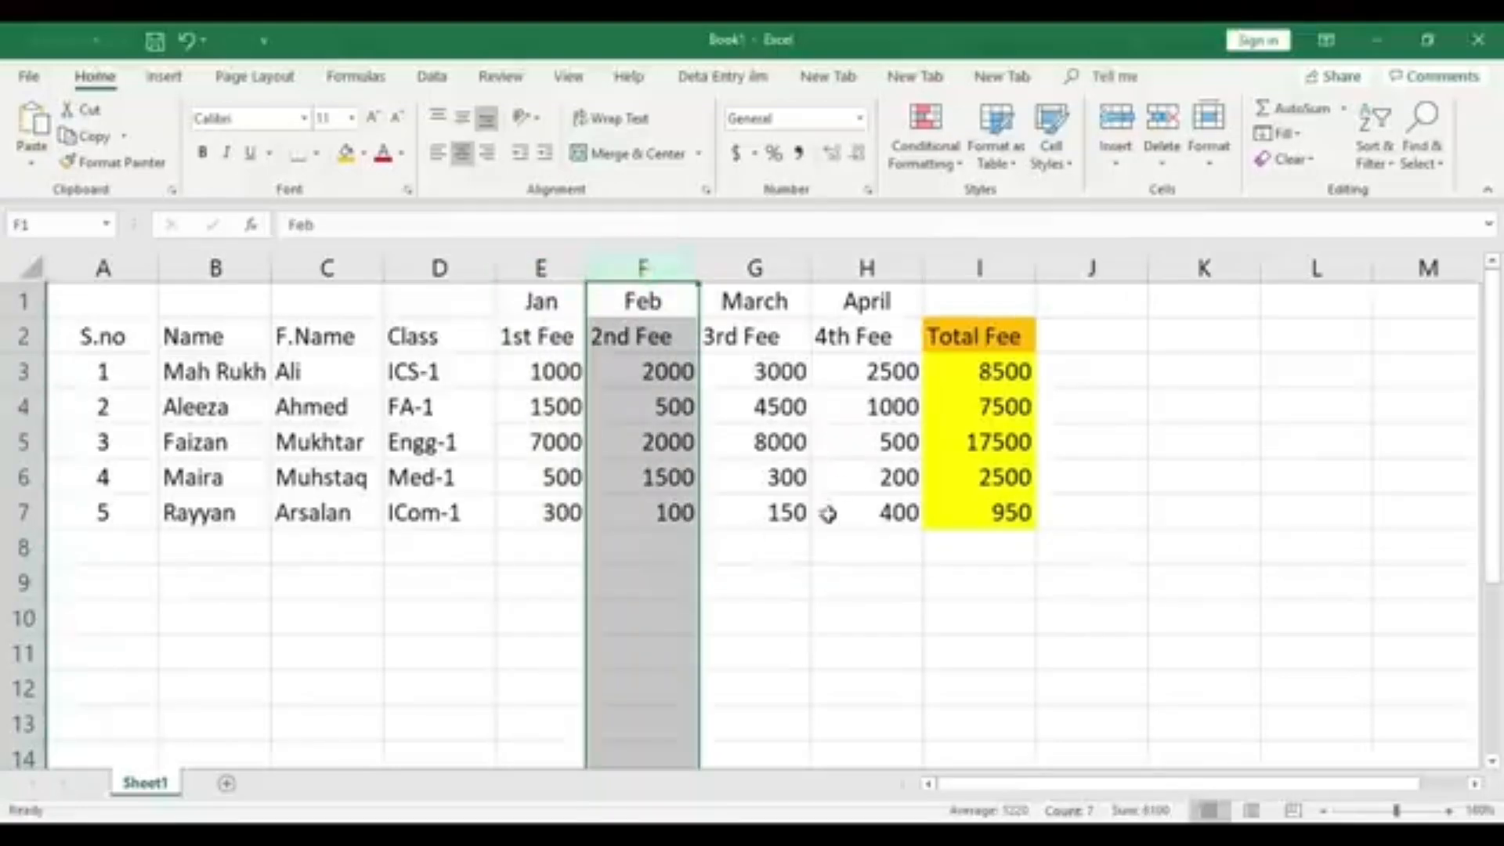
left_click(771, 265)
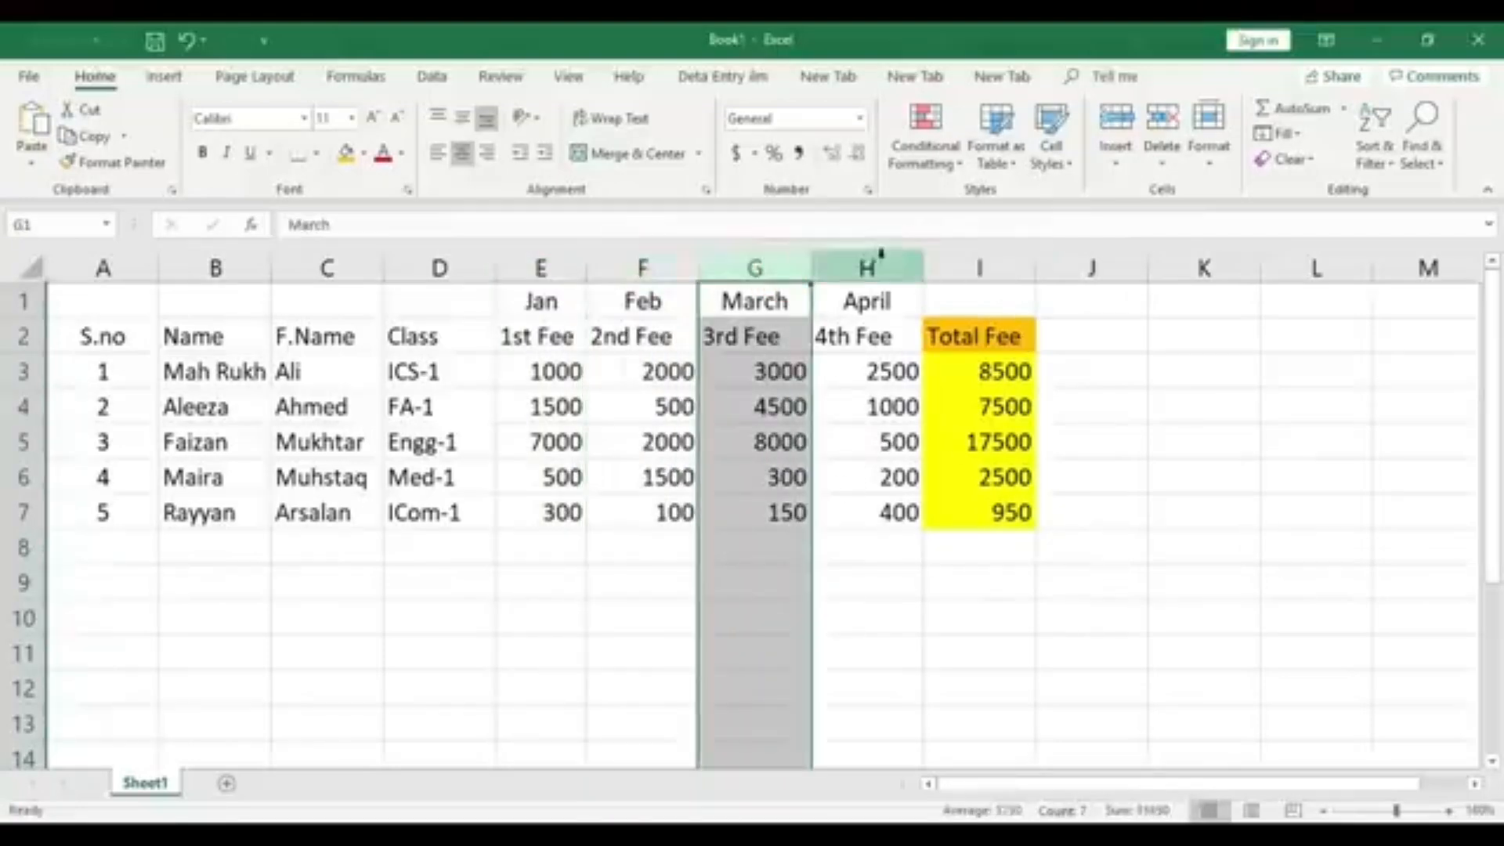
left_click(878, 263)
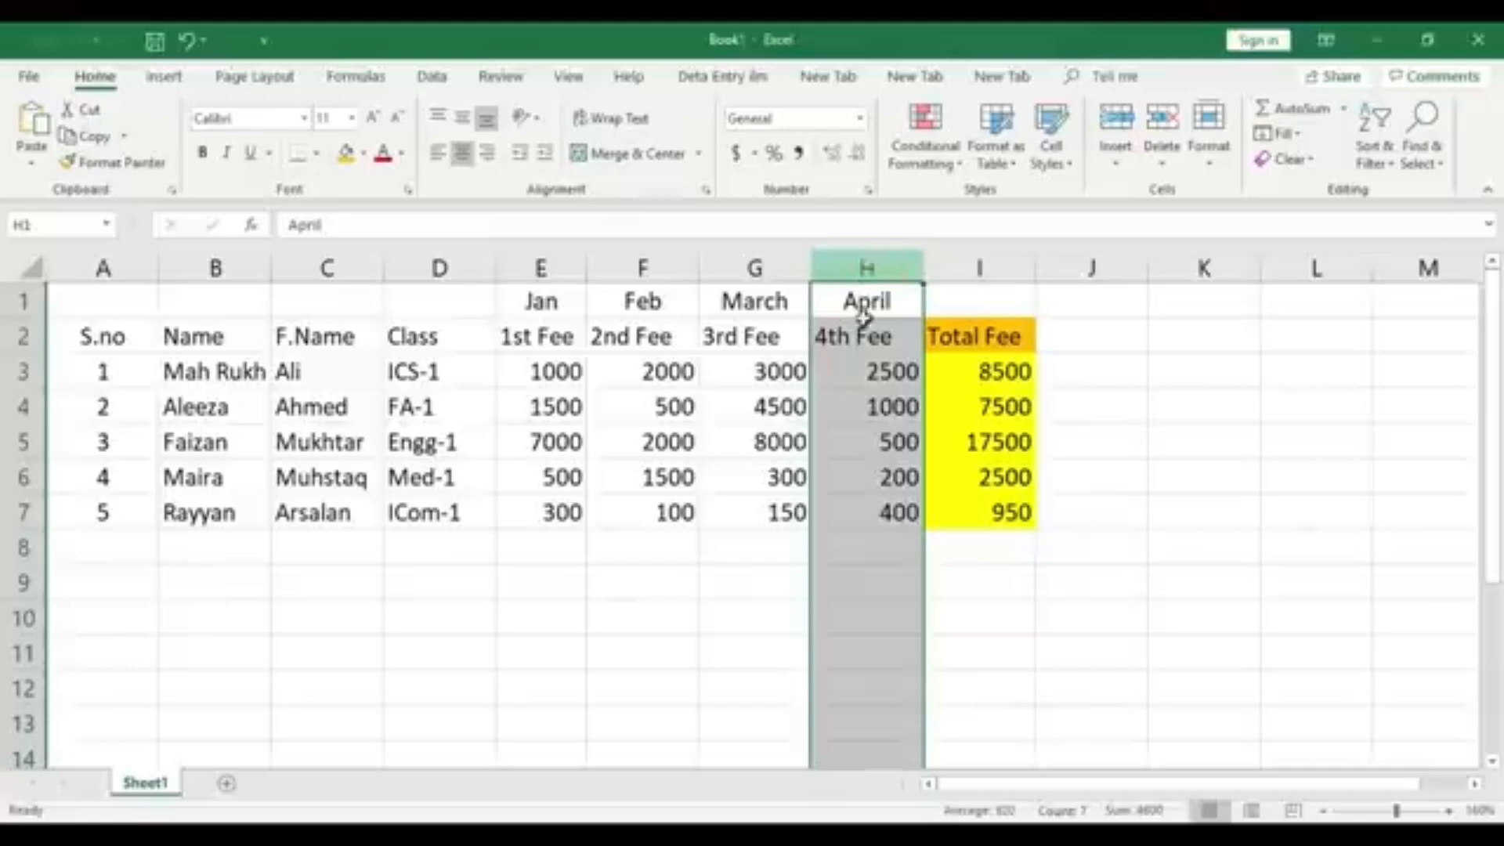
left_click(778, 653)
left_click(561, 554)
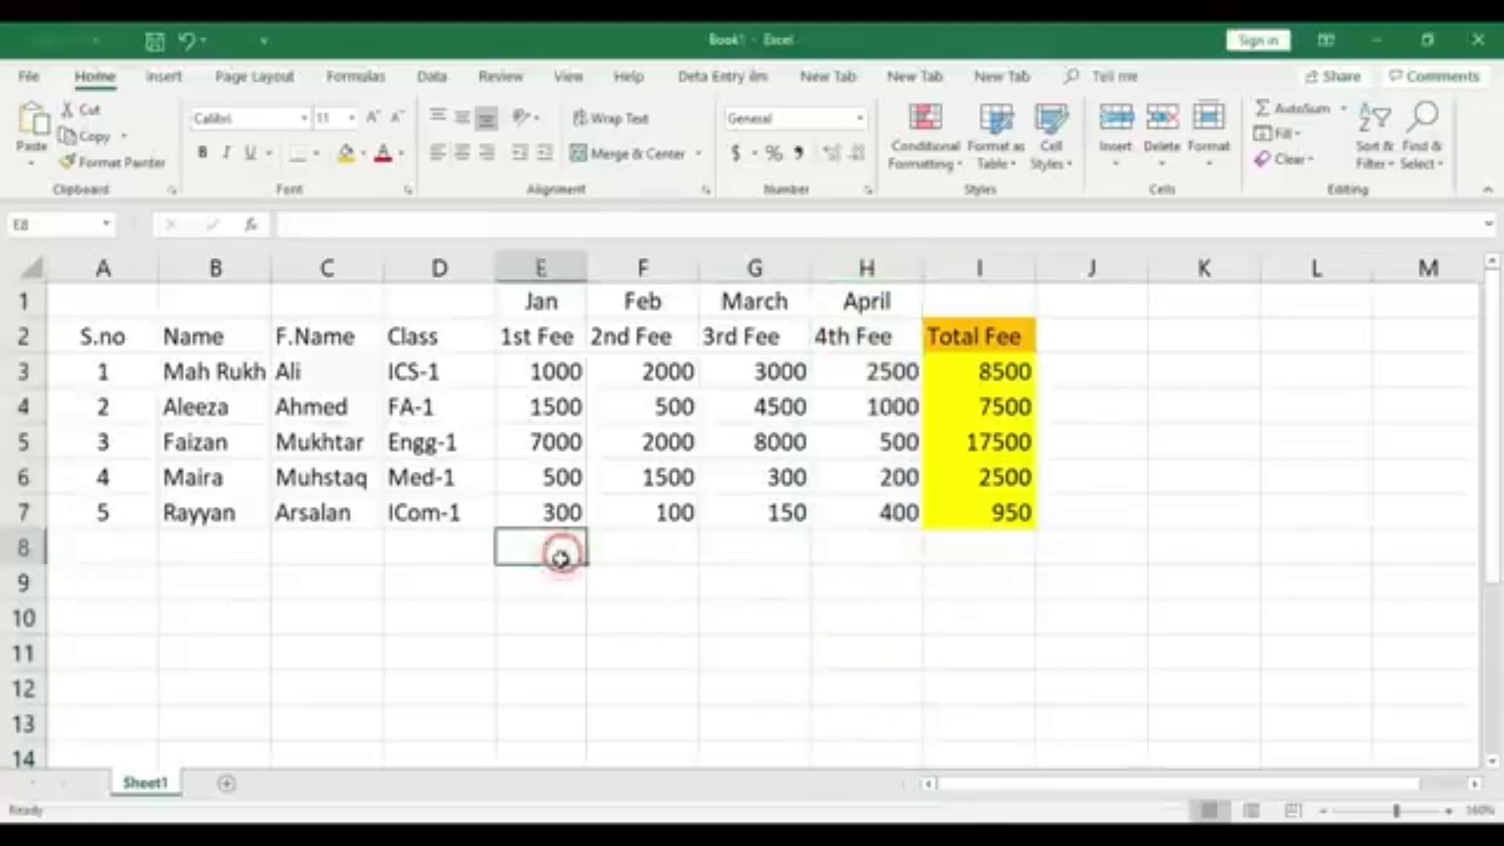
left_click(627, 546)
left_click(746, 548)
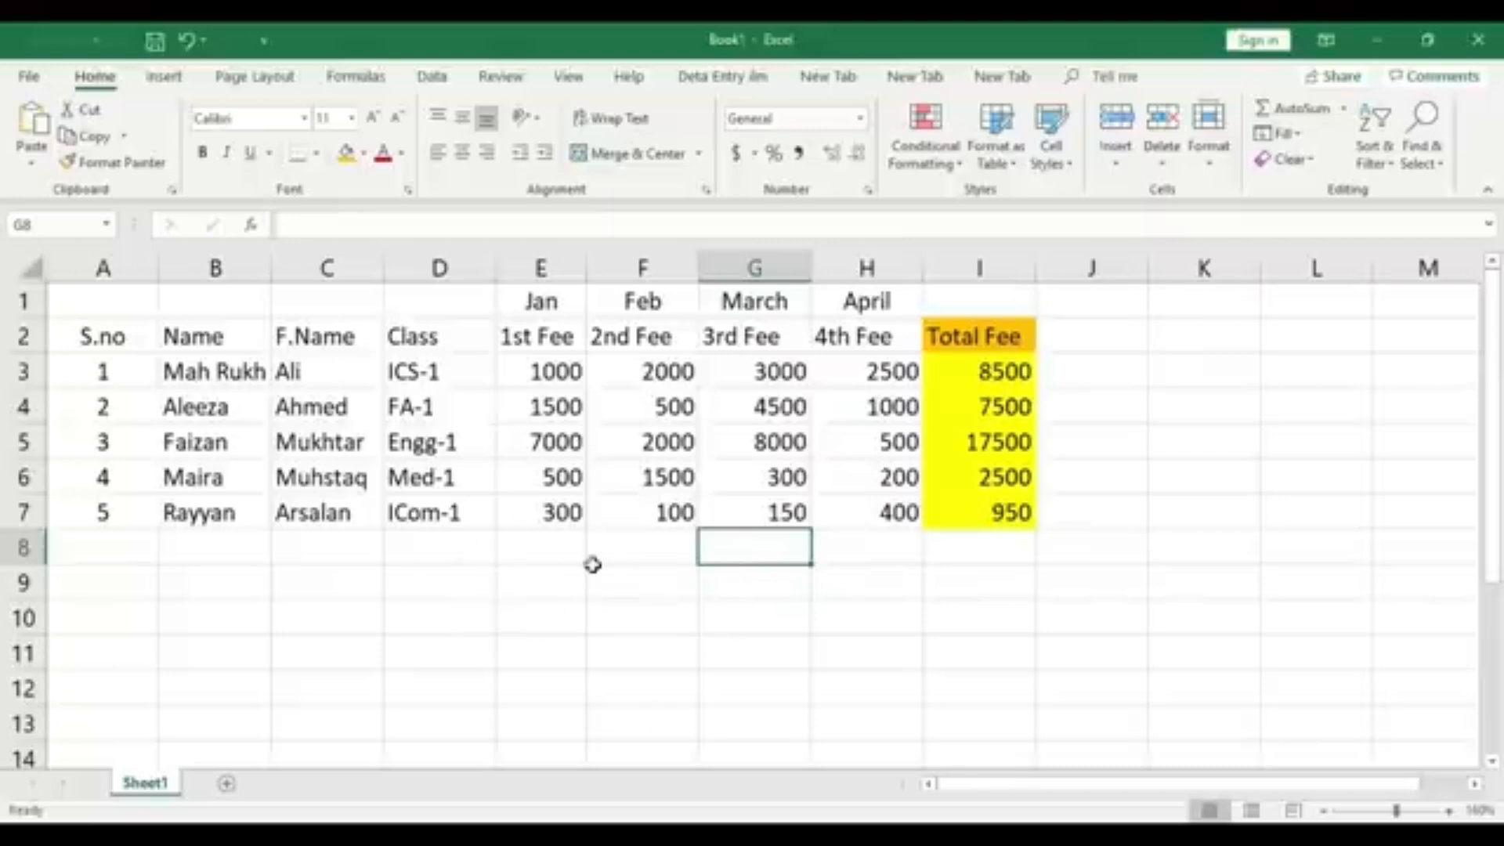
left_click(981, 373)
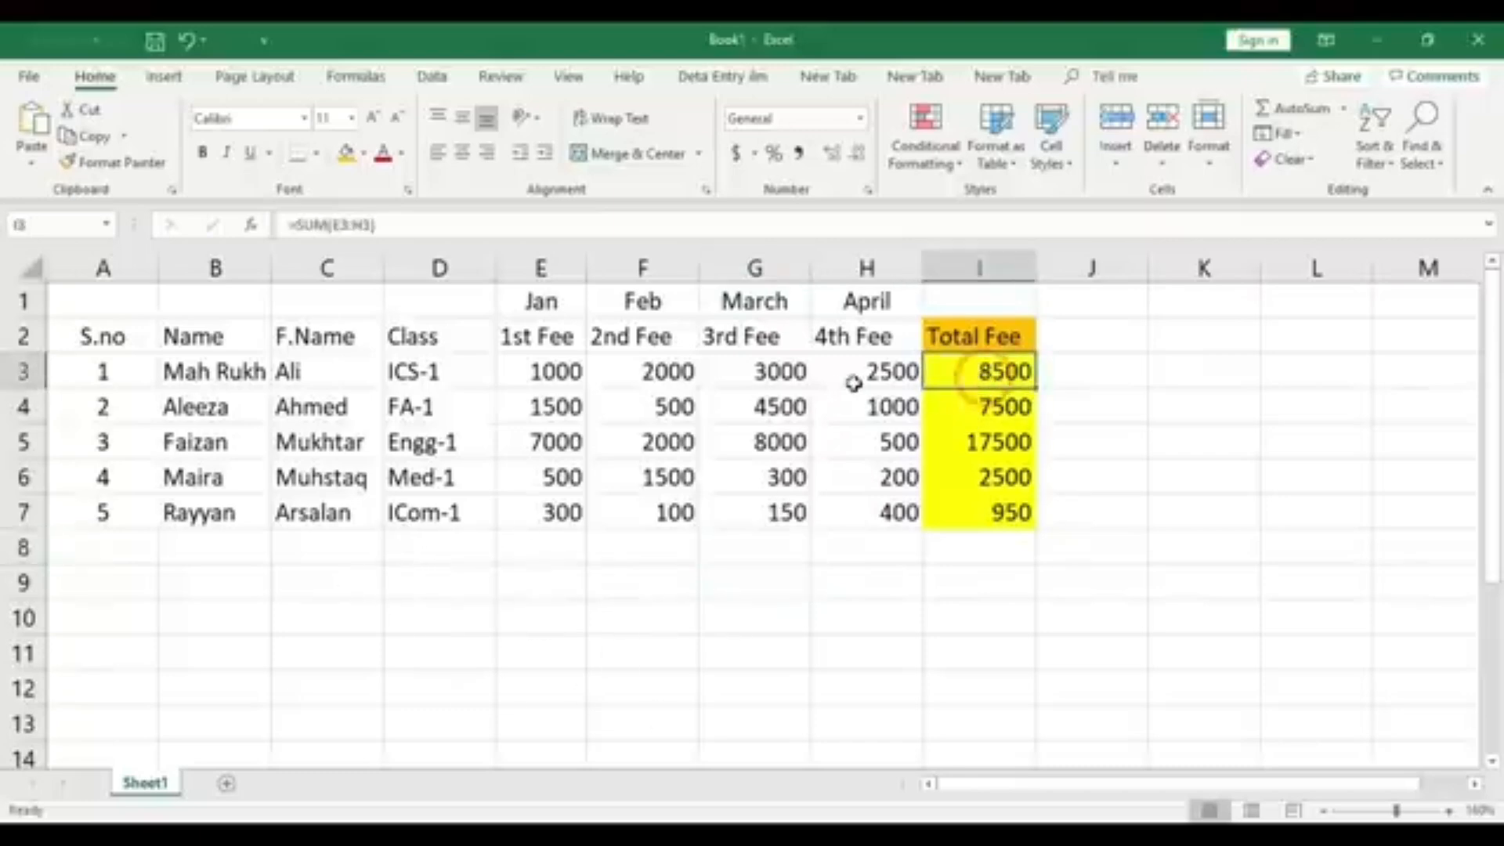
left_click(561, 541)
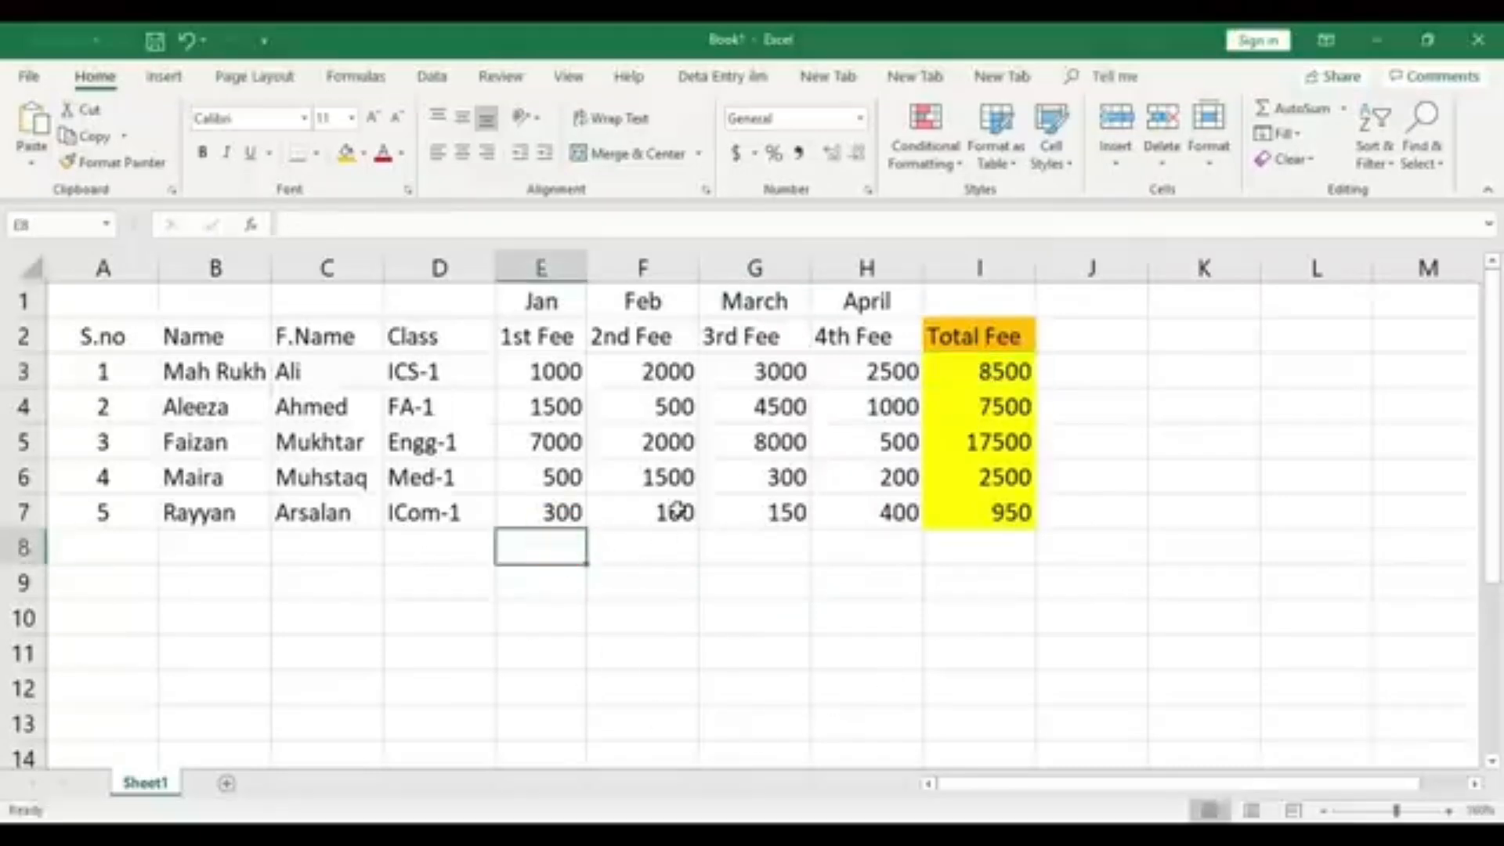
left_click_drag(541, 373, 893, 369)
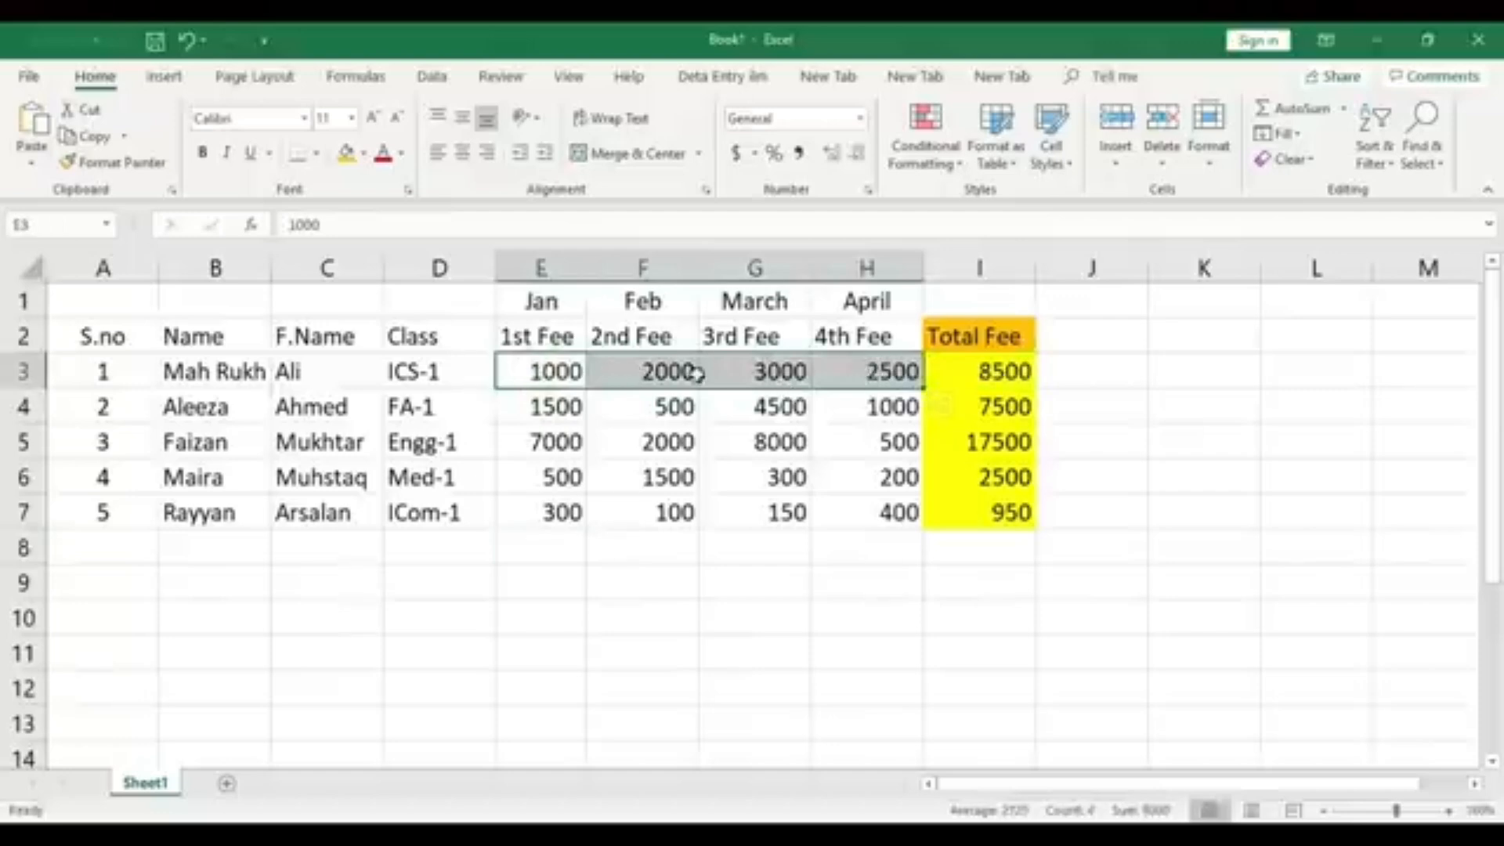
left_click(989, 371)
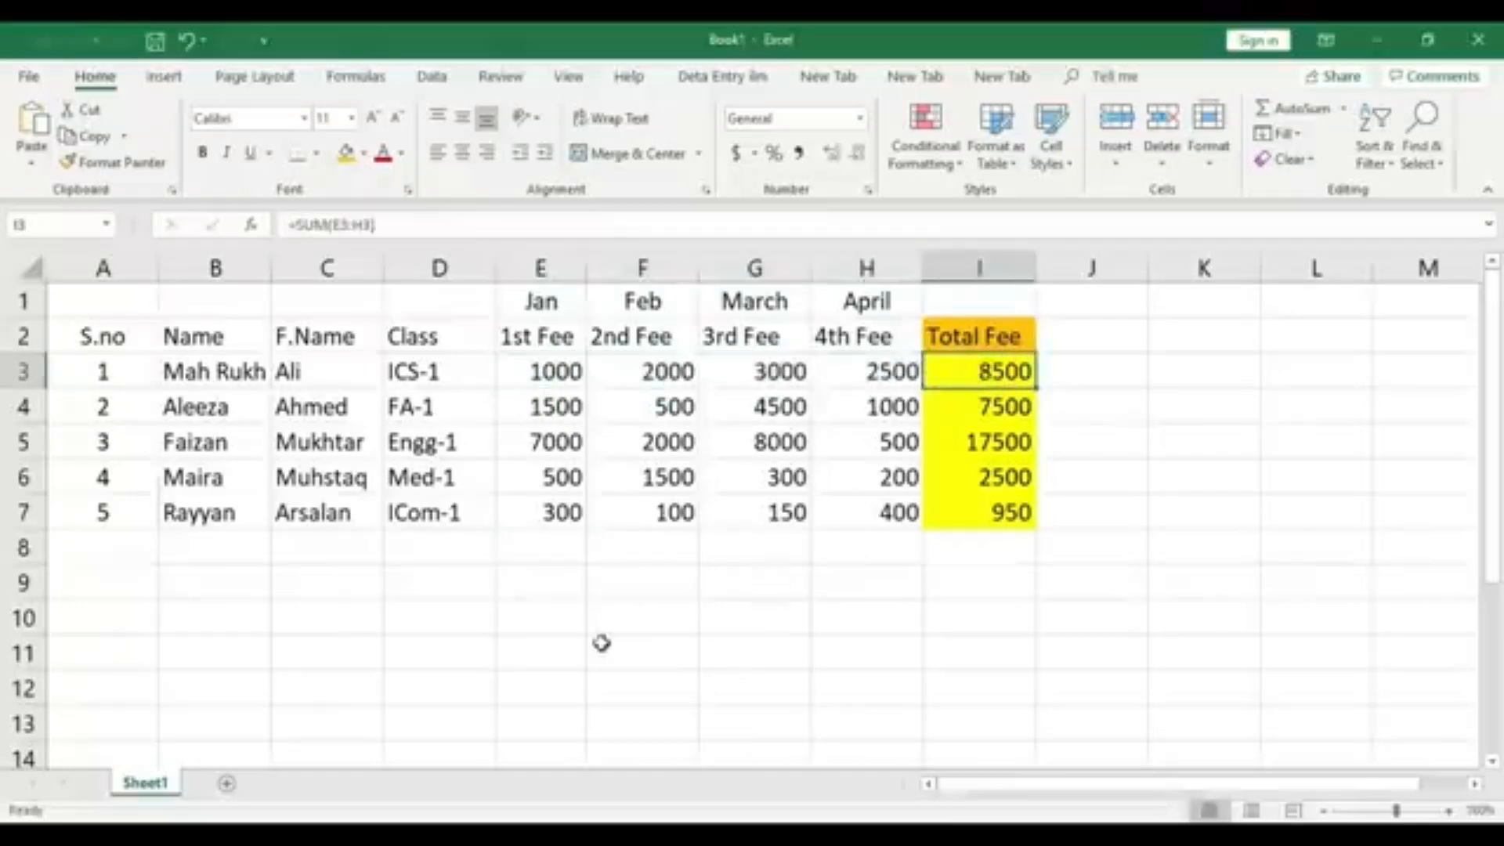
- Total the January fees in cell E8 with the formula =SUM(E3:E7) and fill that cell with orange
left_click(552, 541)
left_click(543, 679)
left_click(544, 545)
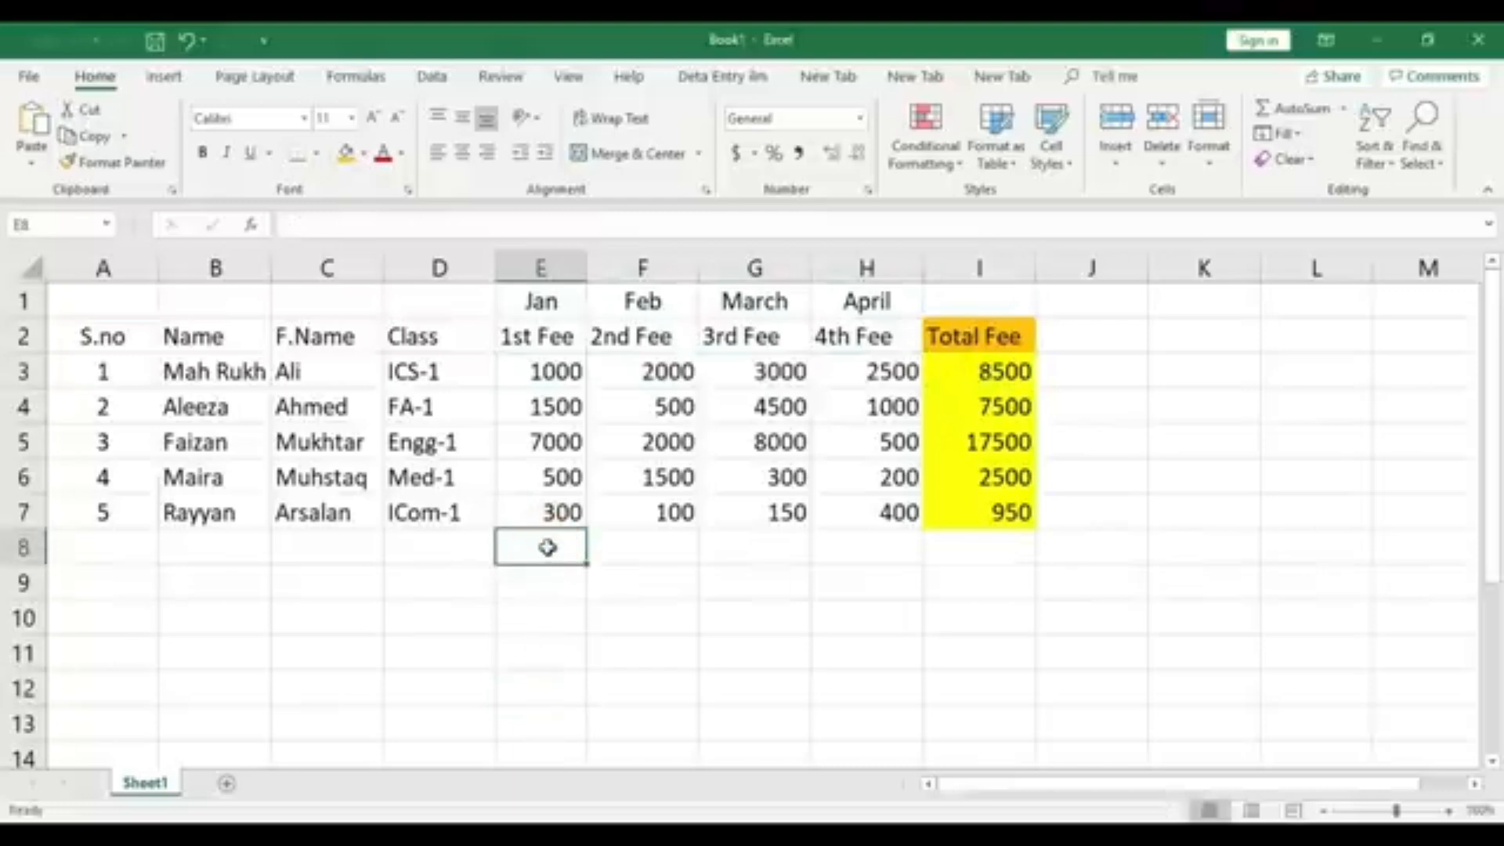
type("=")
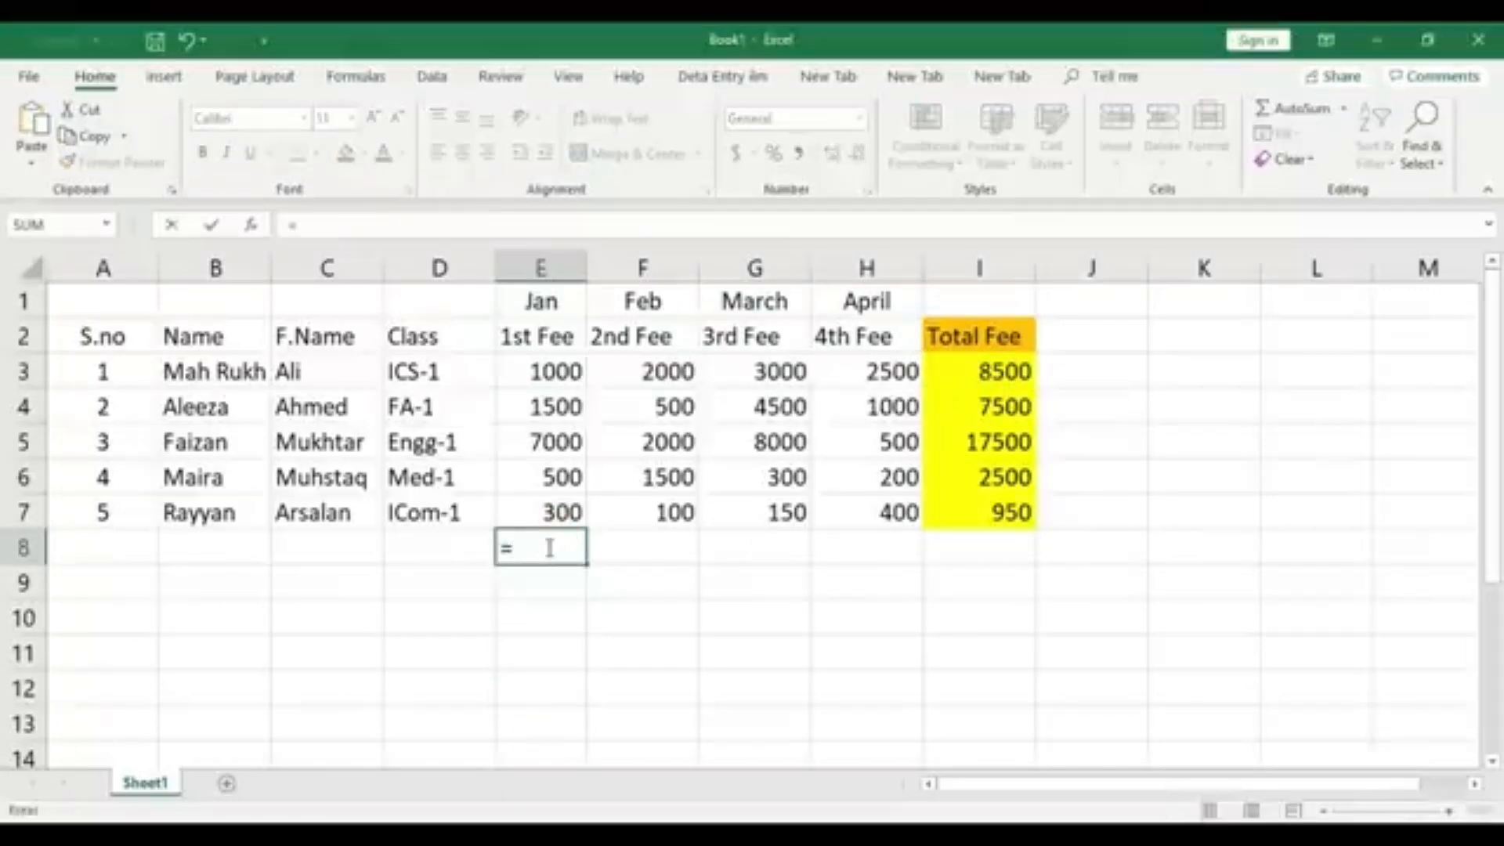
type("su")
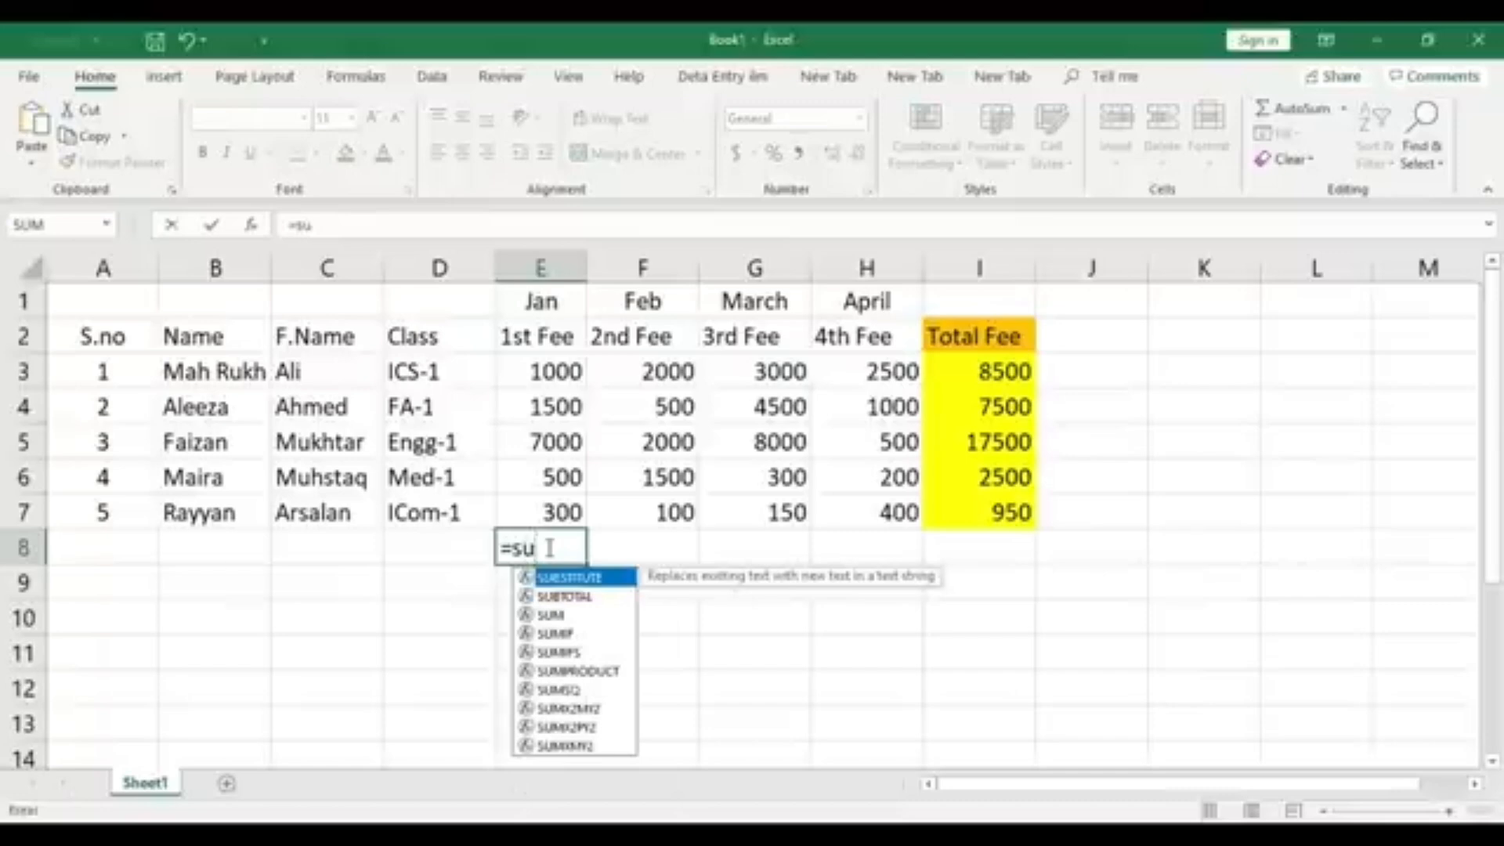
type("m")
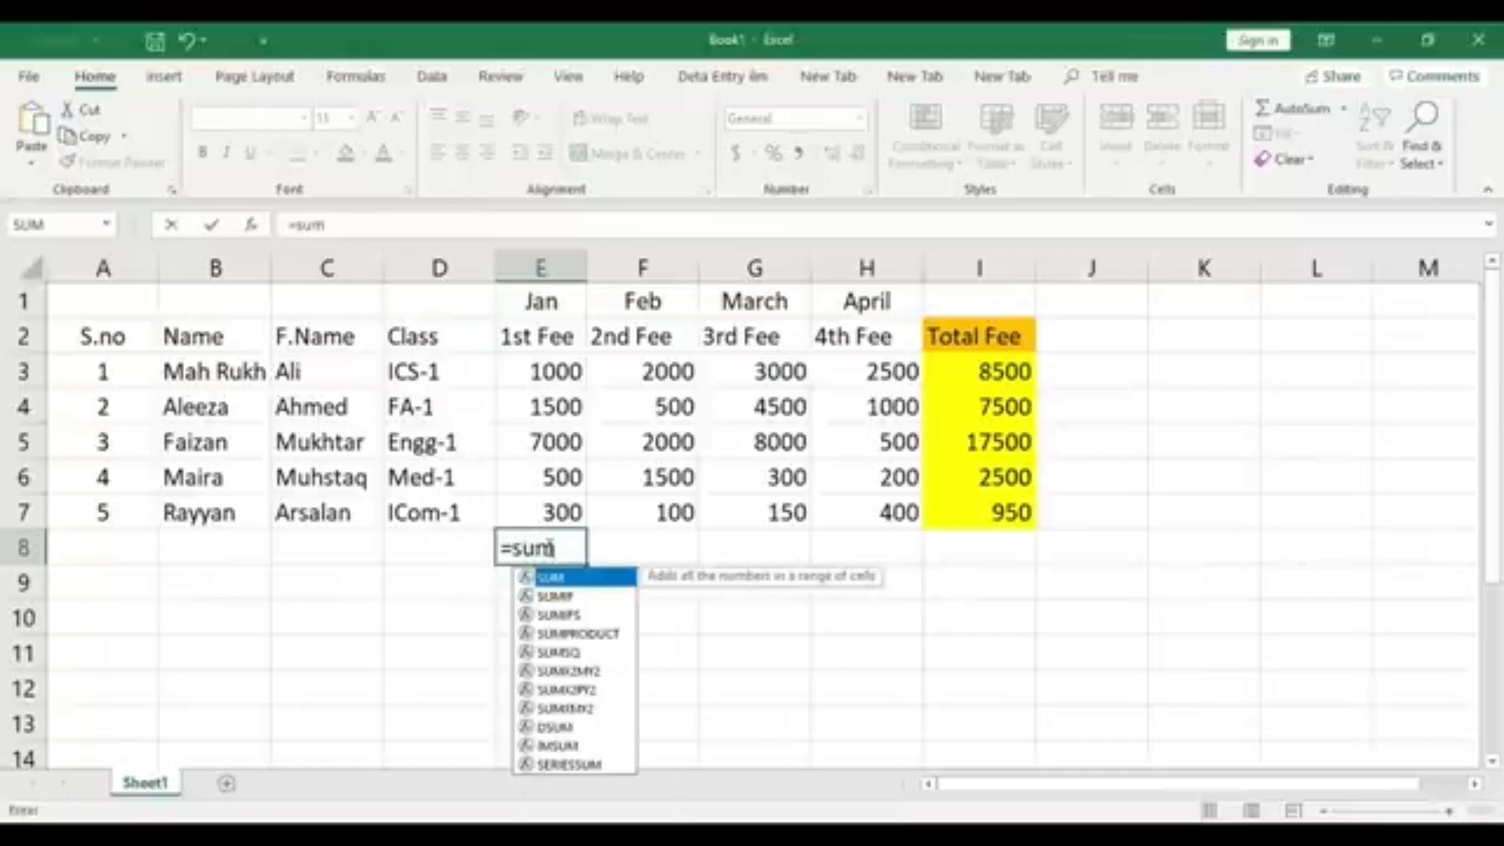
type("(")
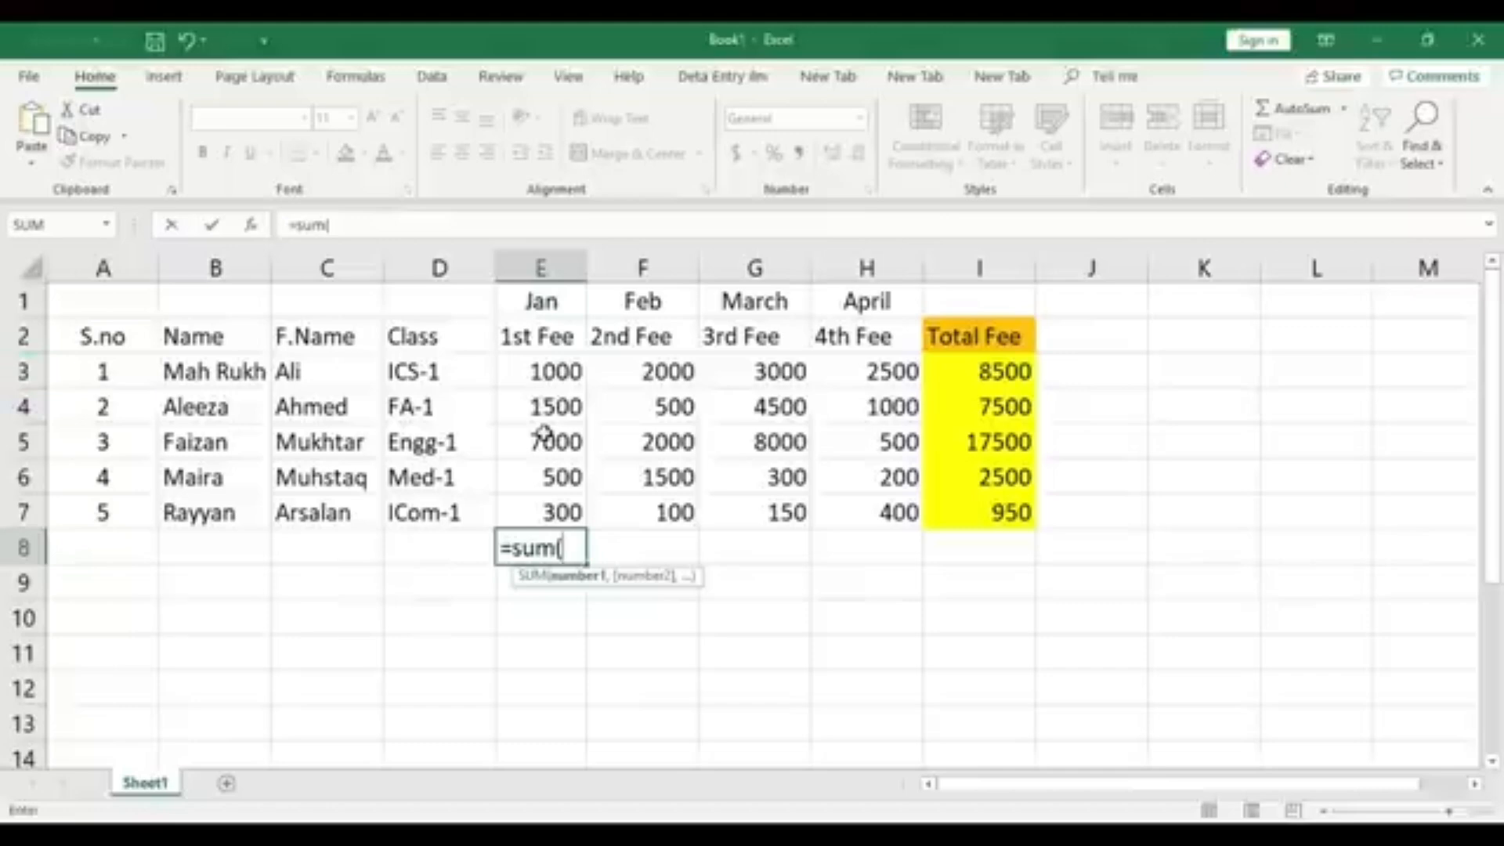
type("E3:E7")
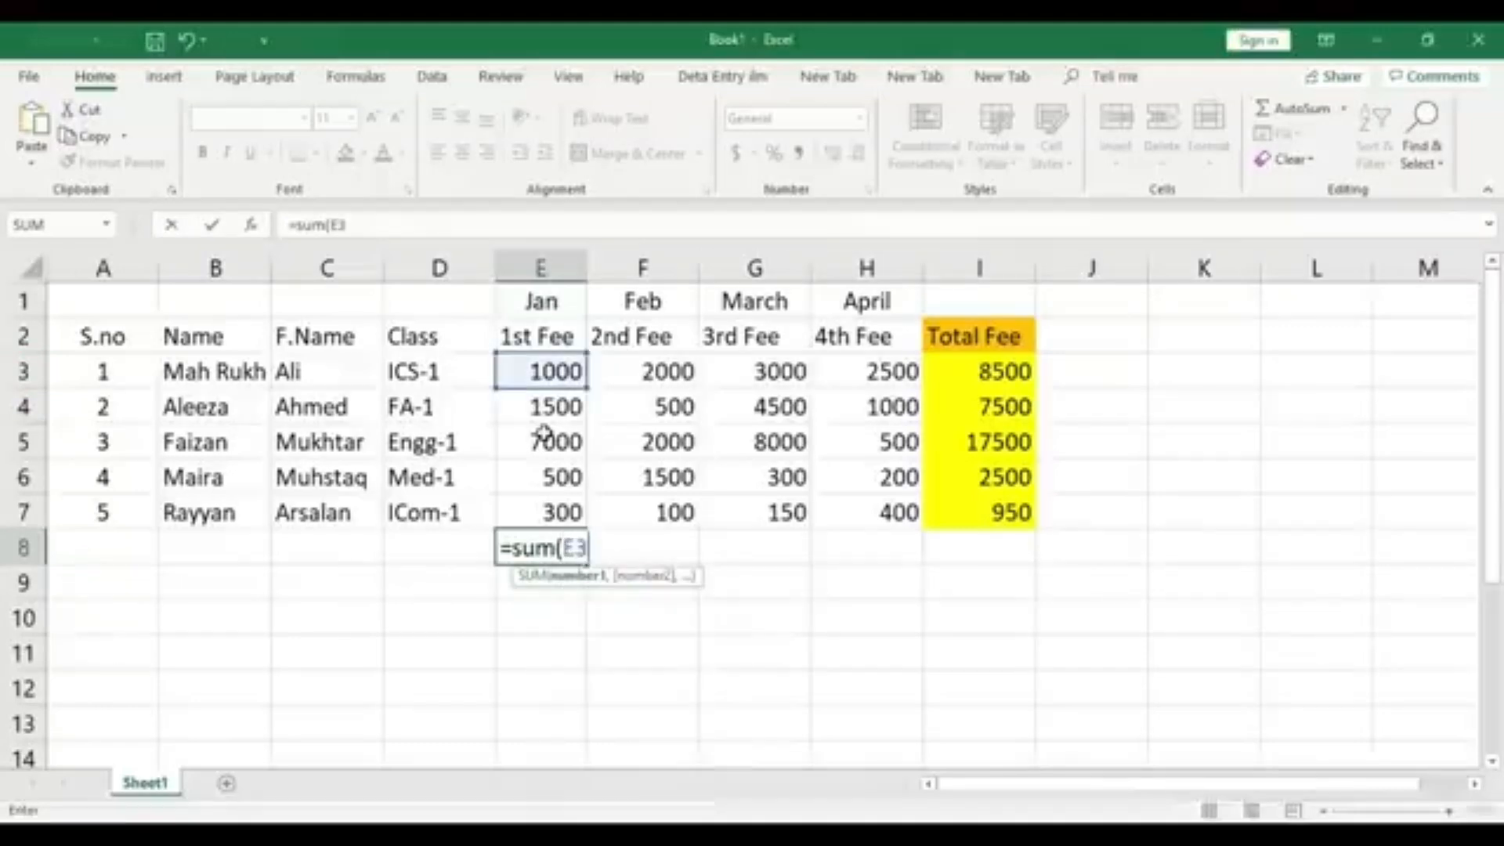
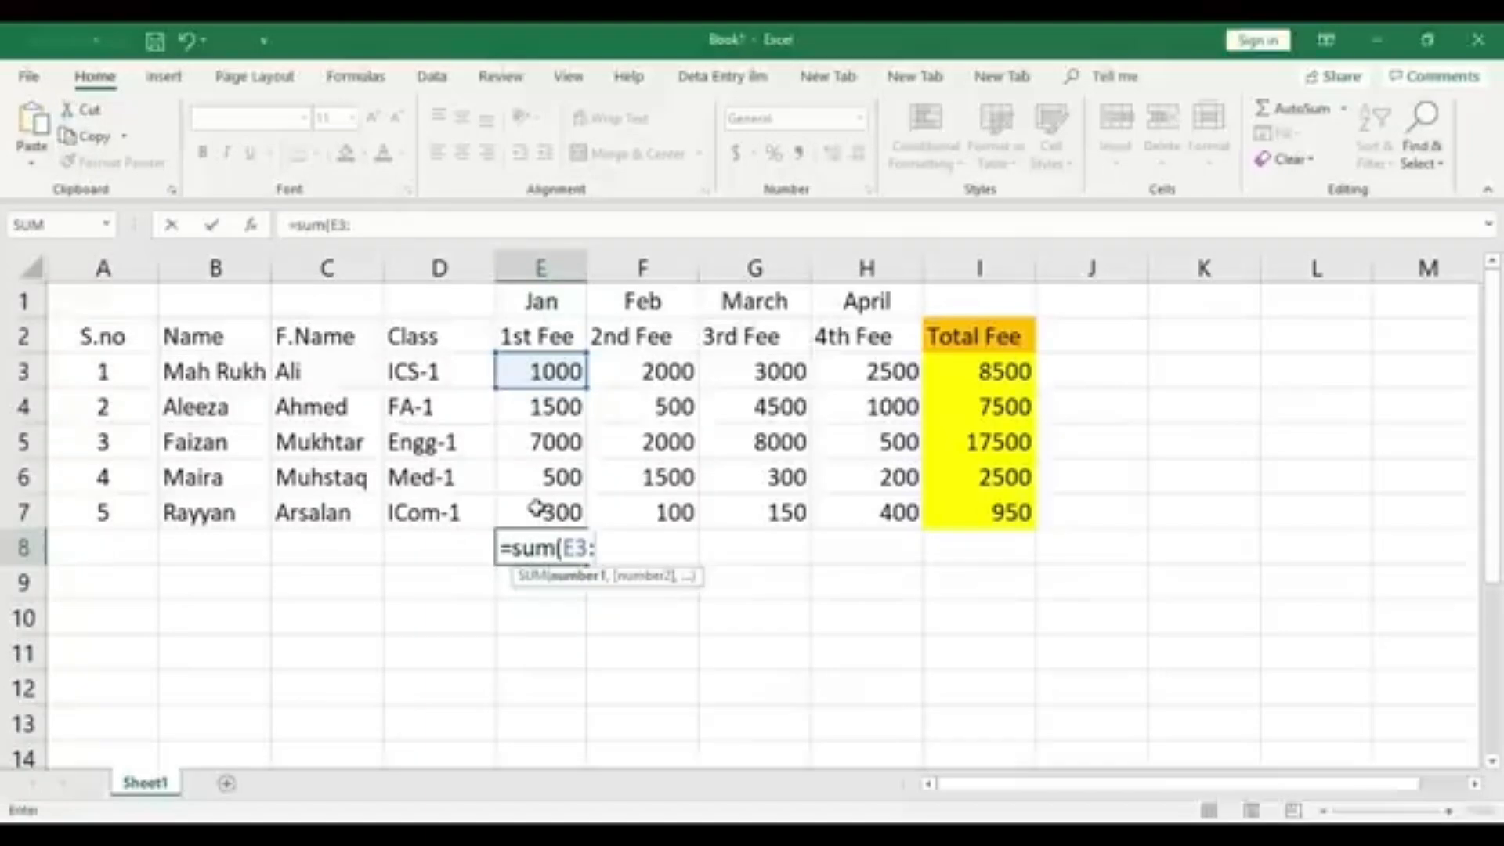
type("E")
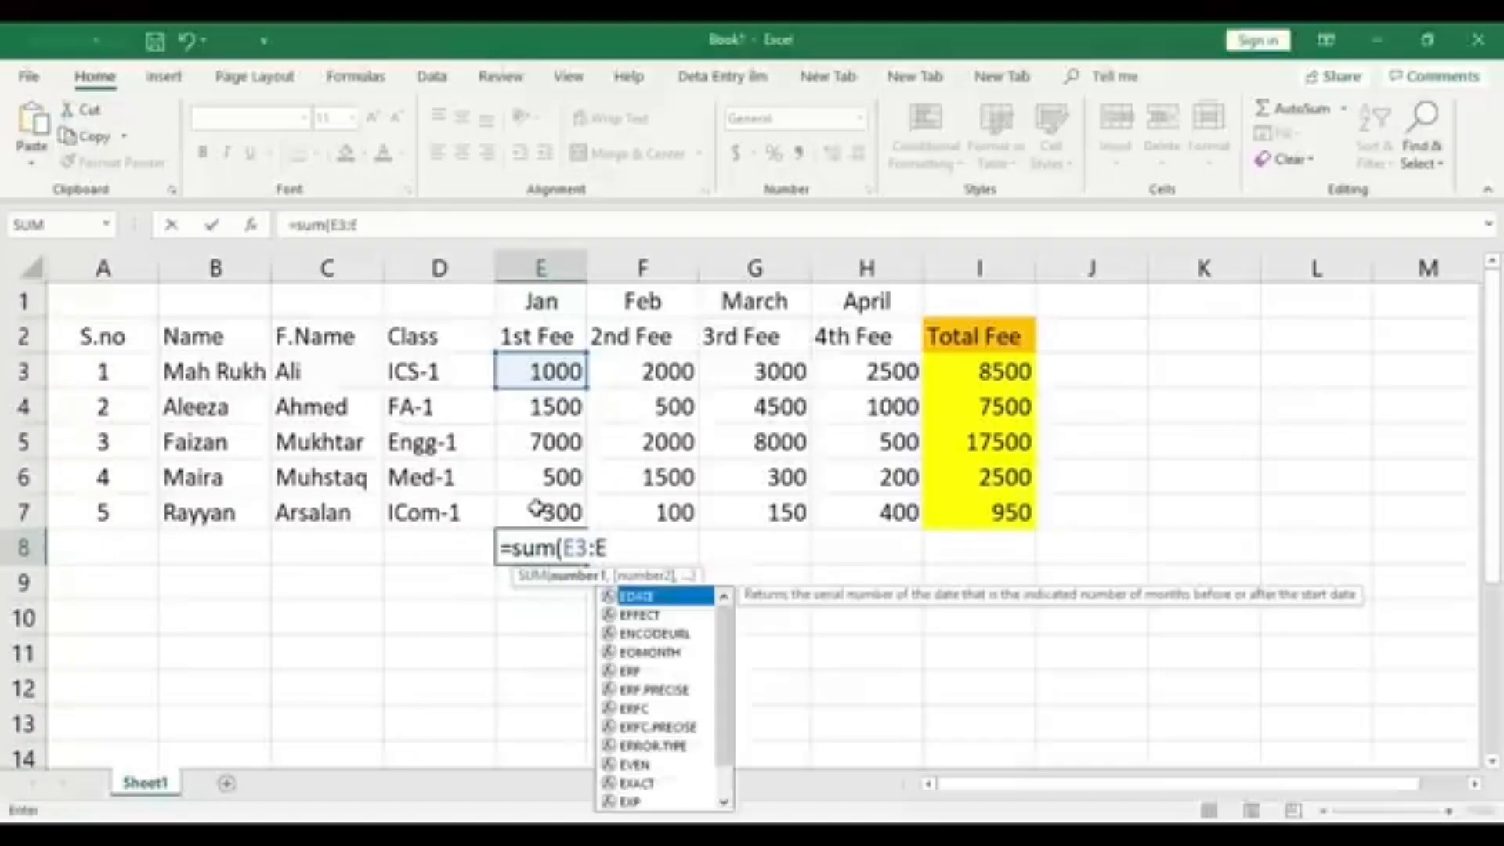
type("7")
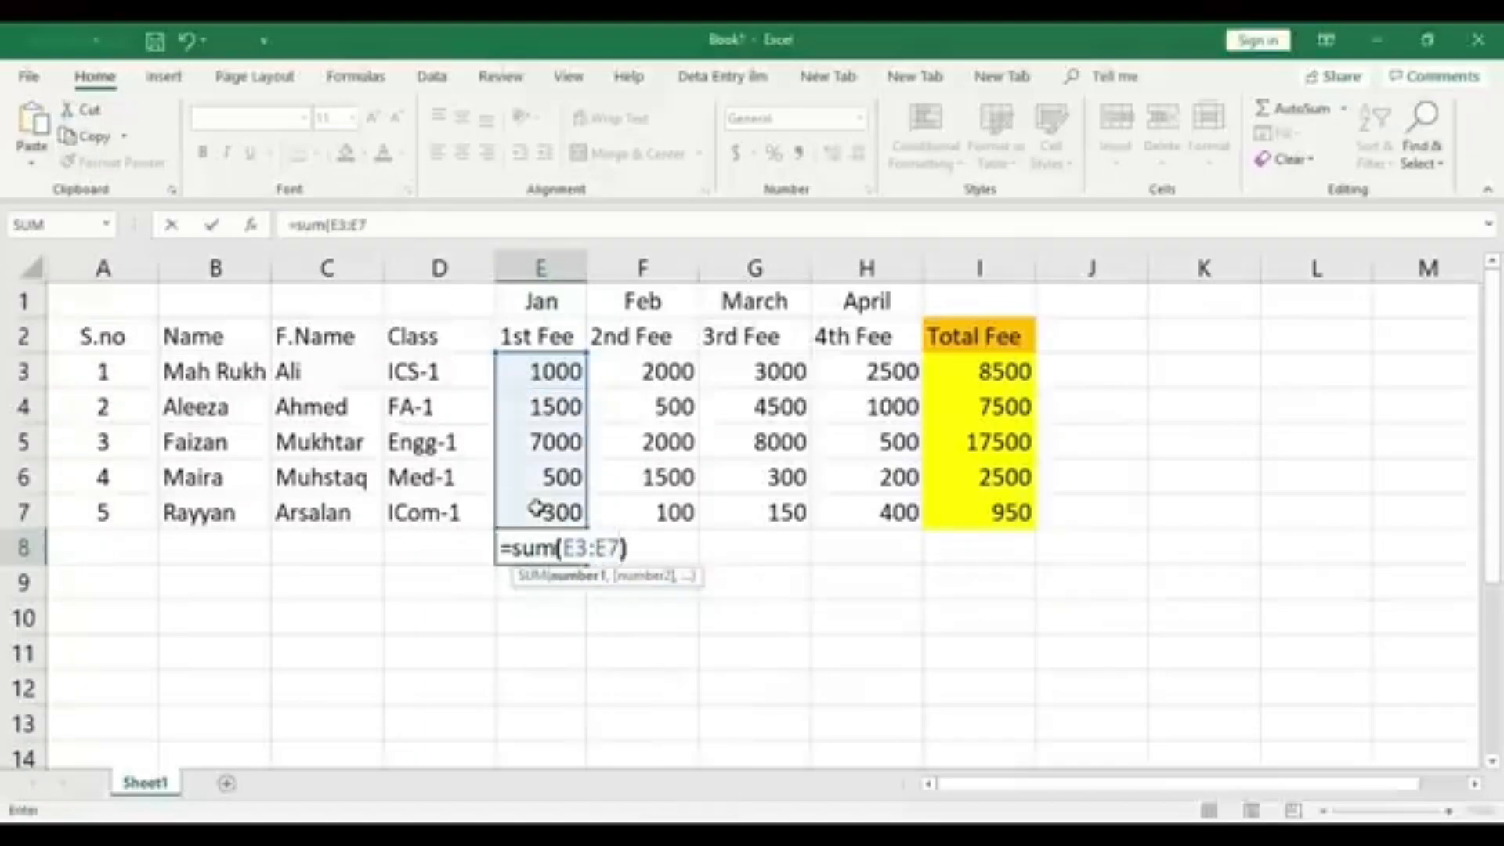
key("Return")
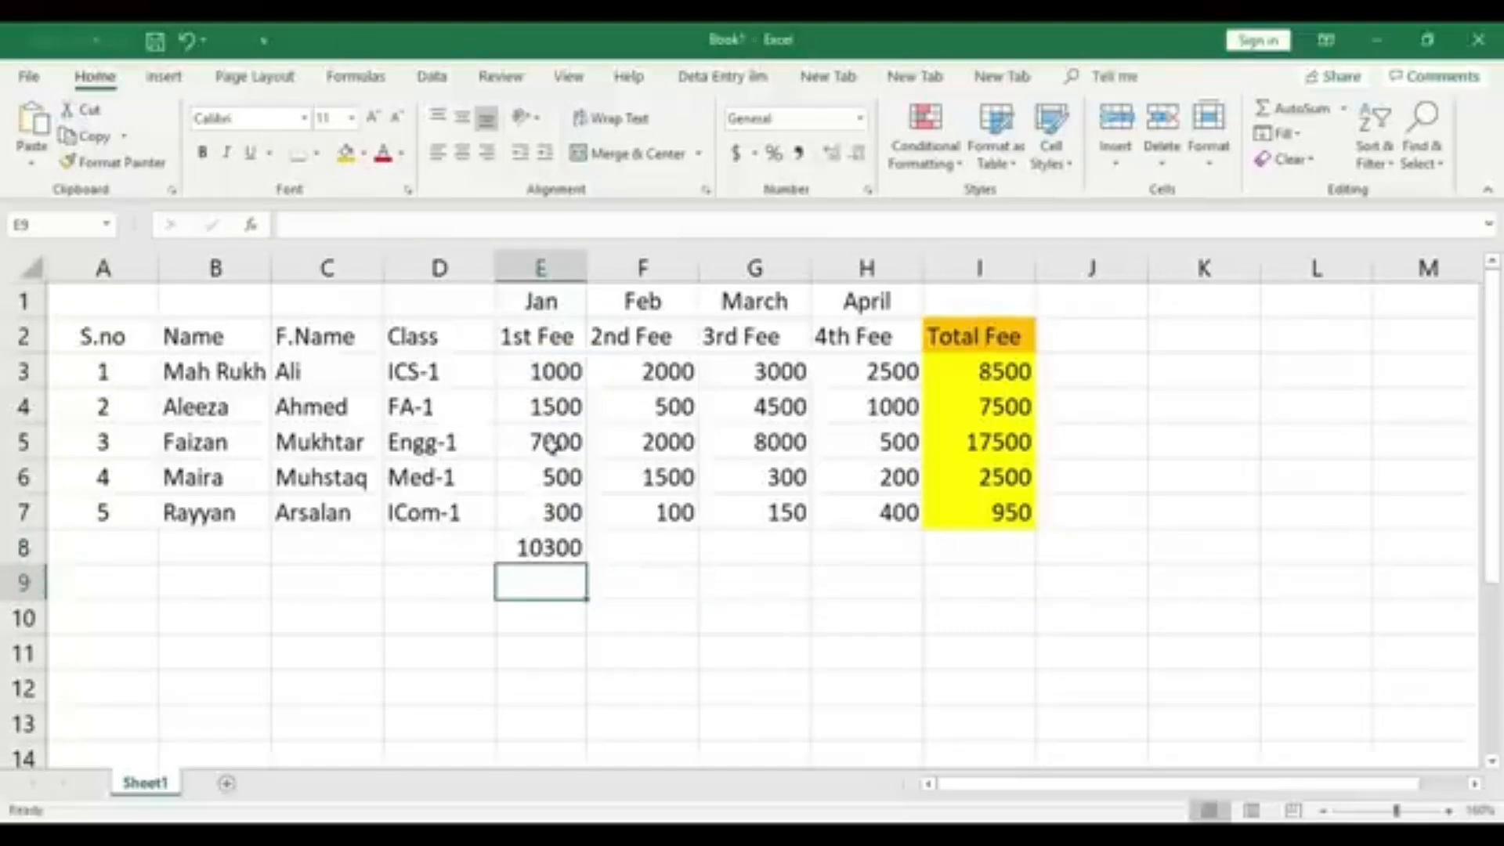
left_click(553, 550)
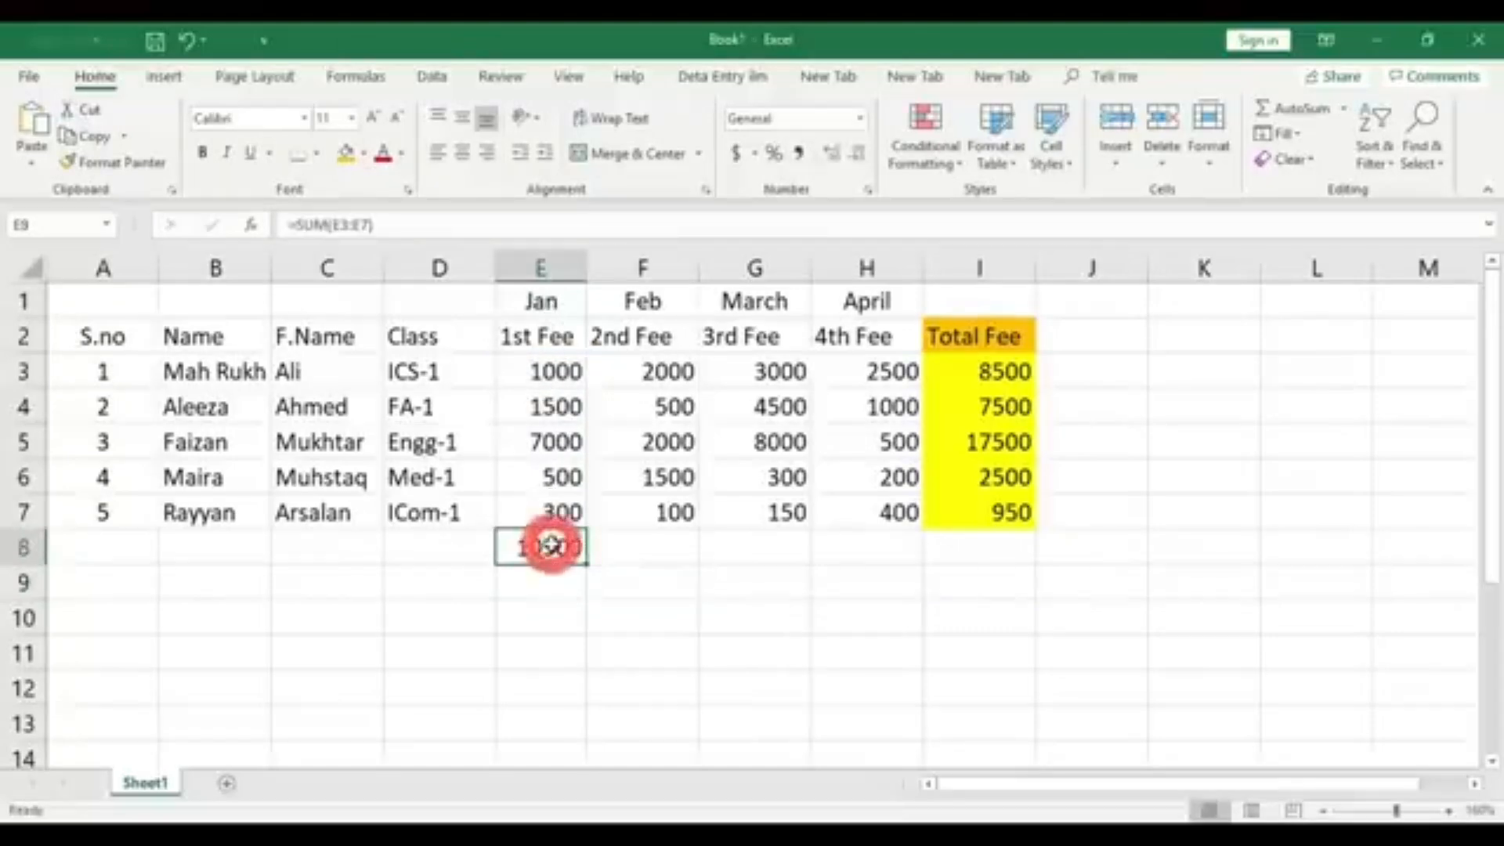
left_click(348, 155)
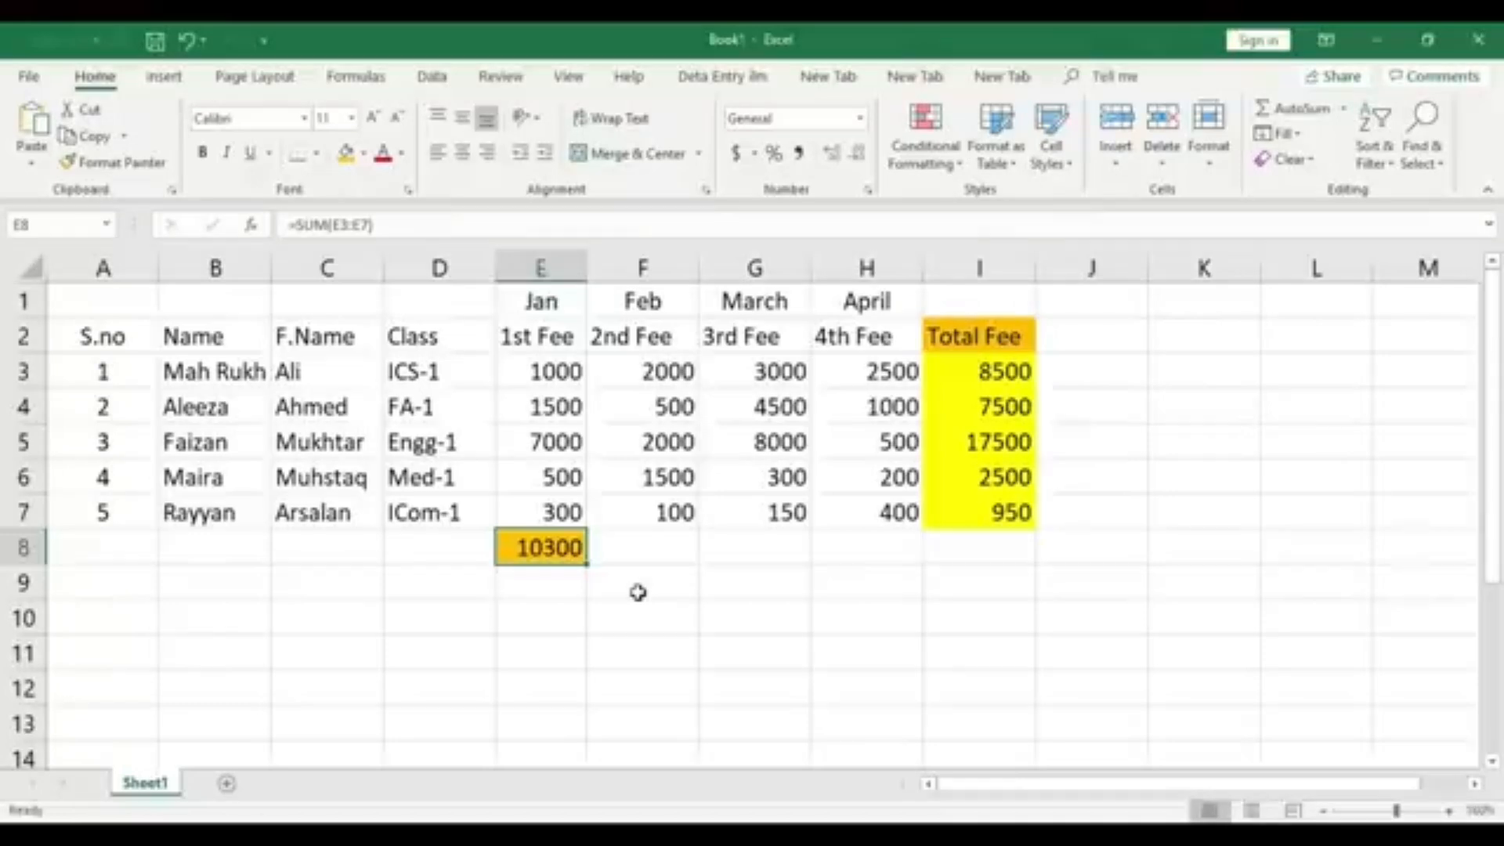
- Clear the January total in E8 and re-enter it as the formula =SUM(E3:E7)
key("Delete")
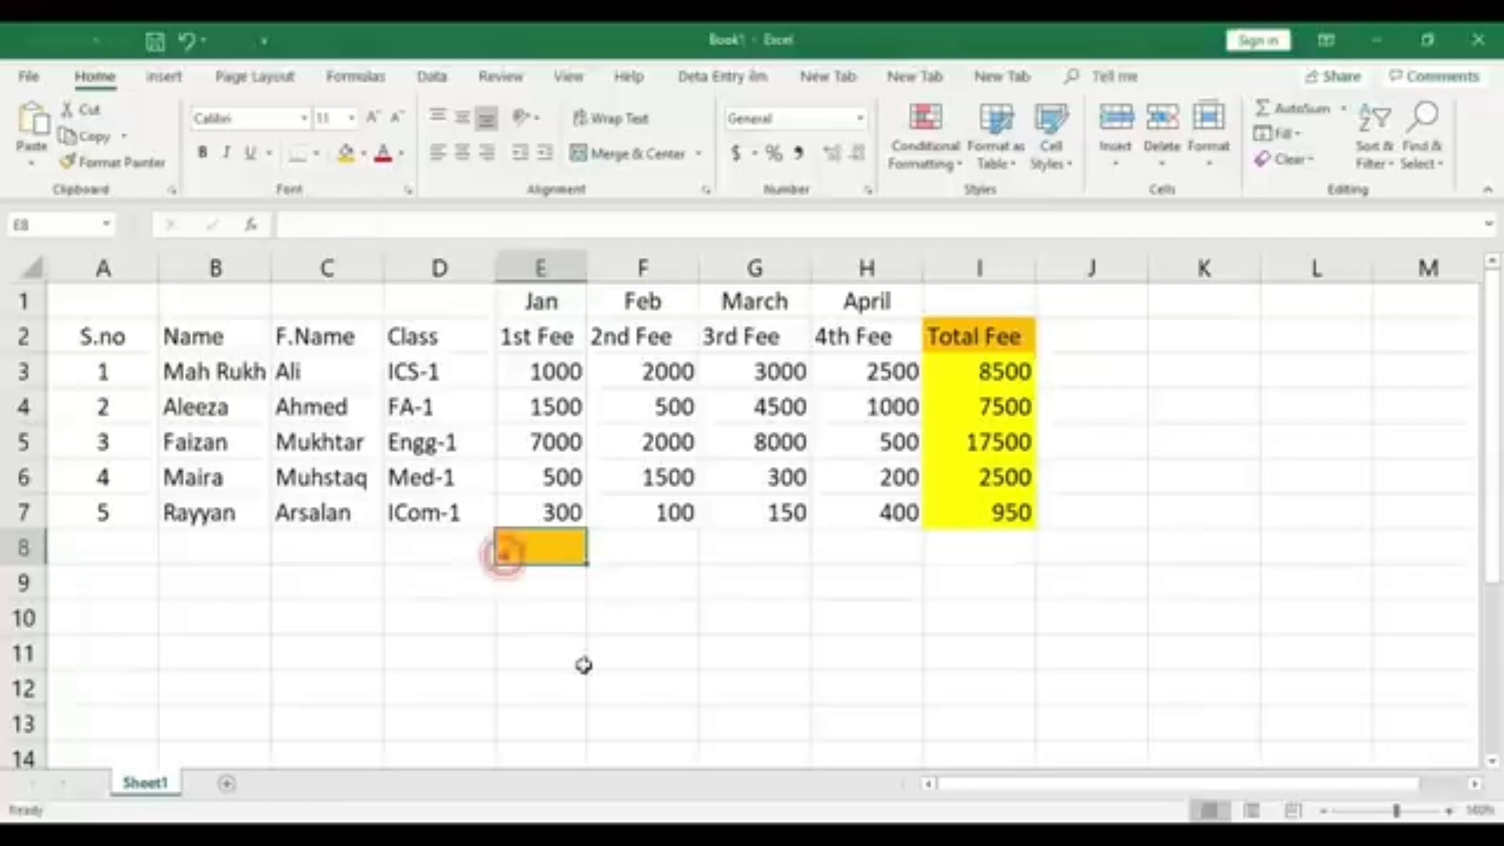
type("=")
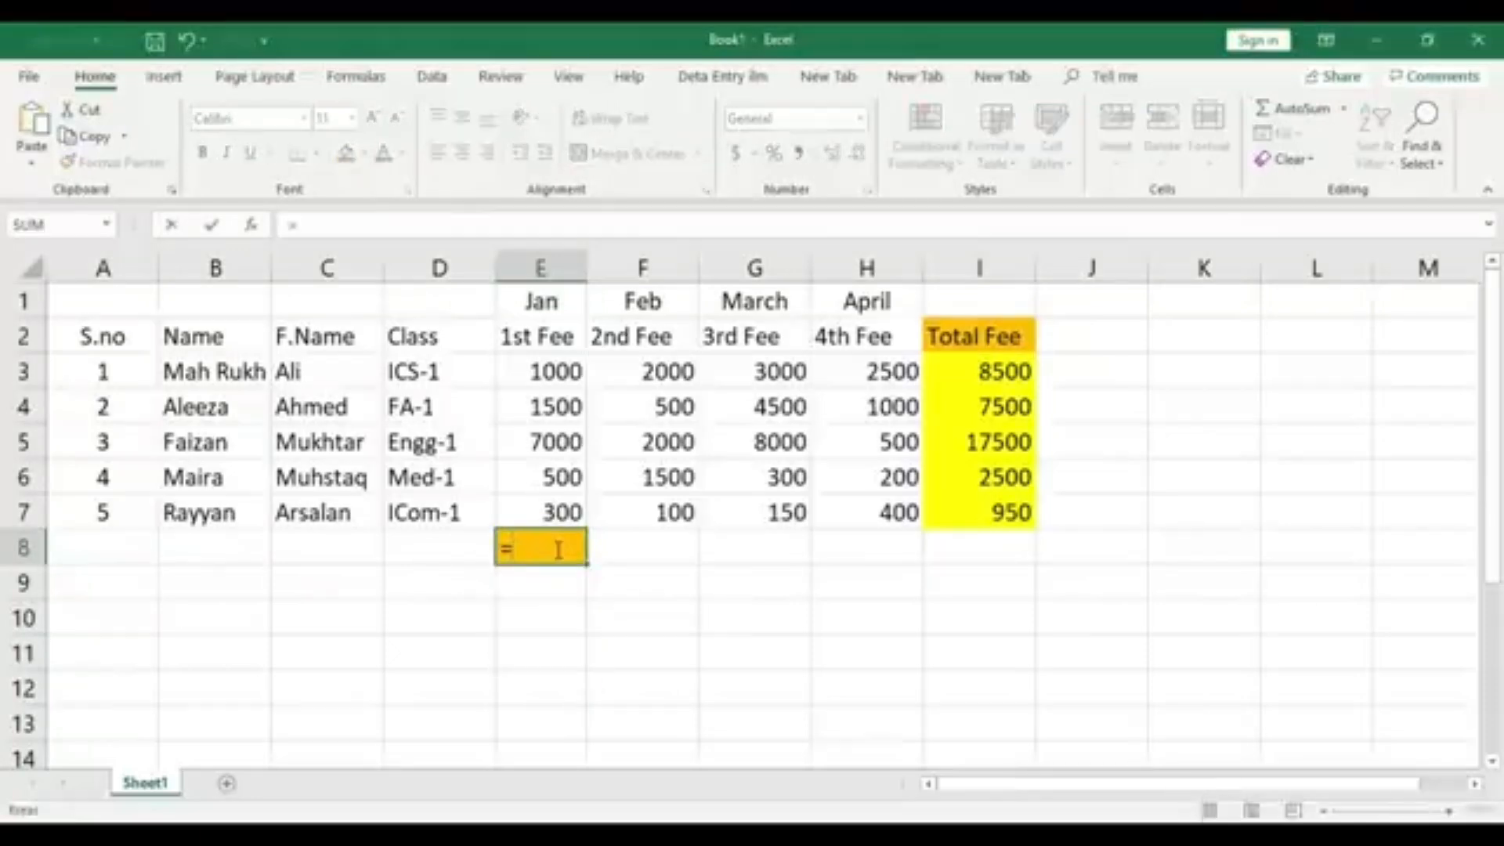
type("SUM")
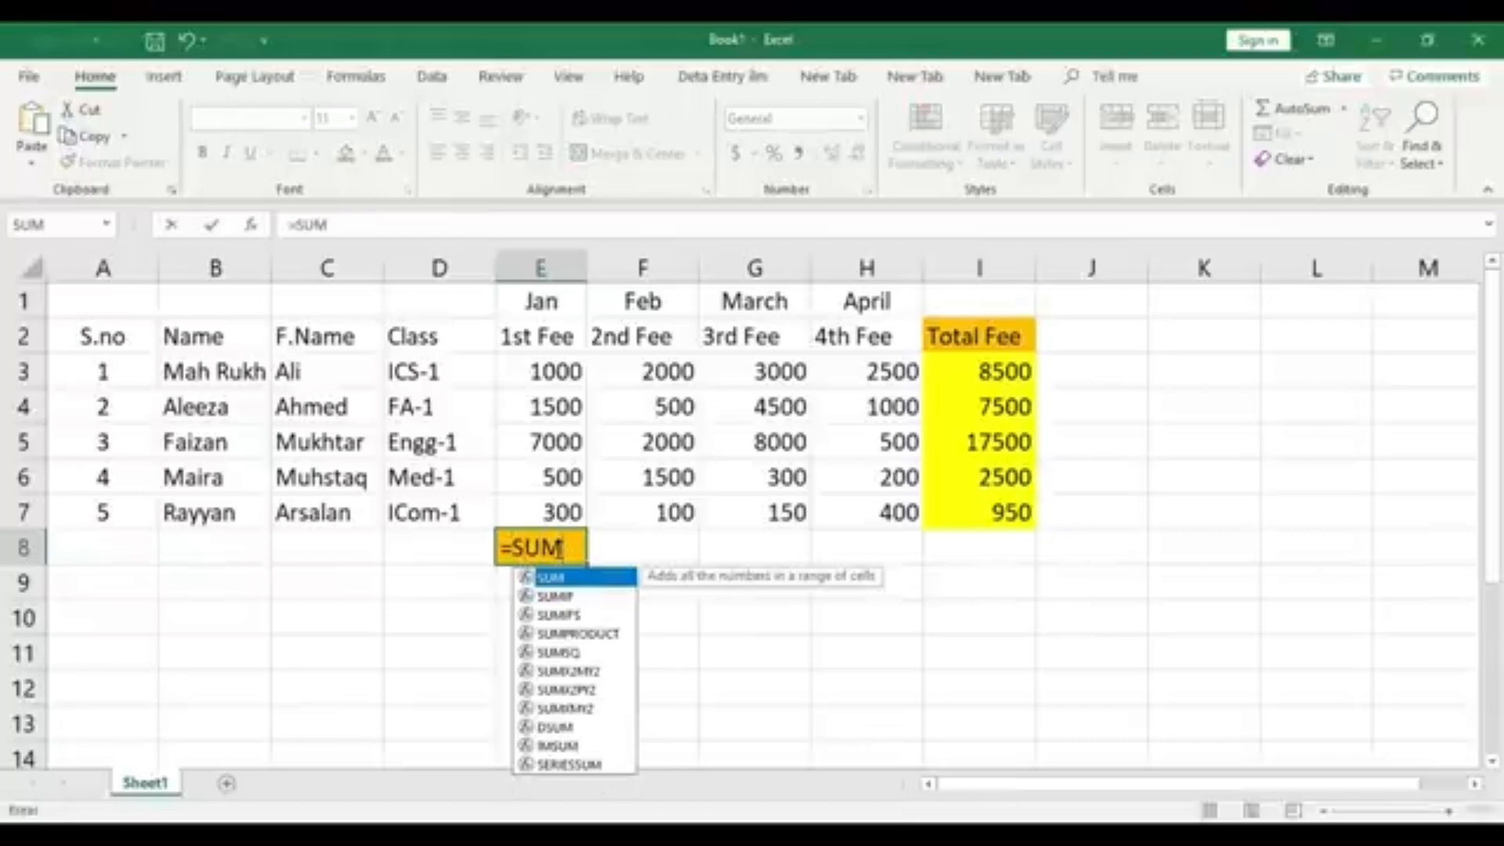
type("(")
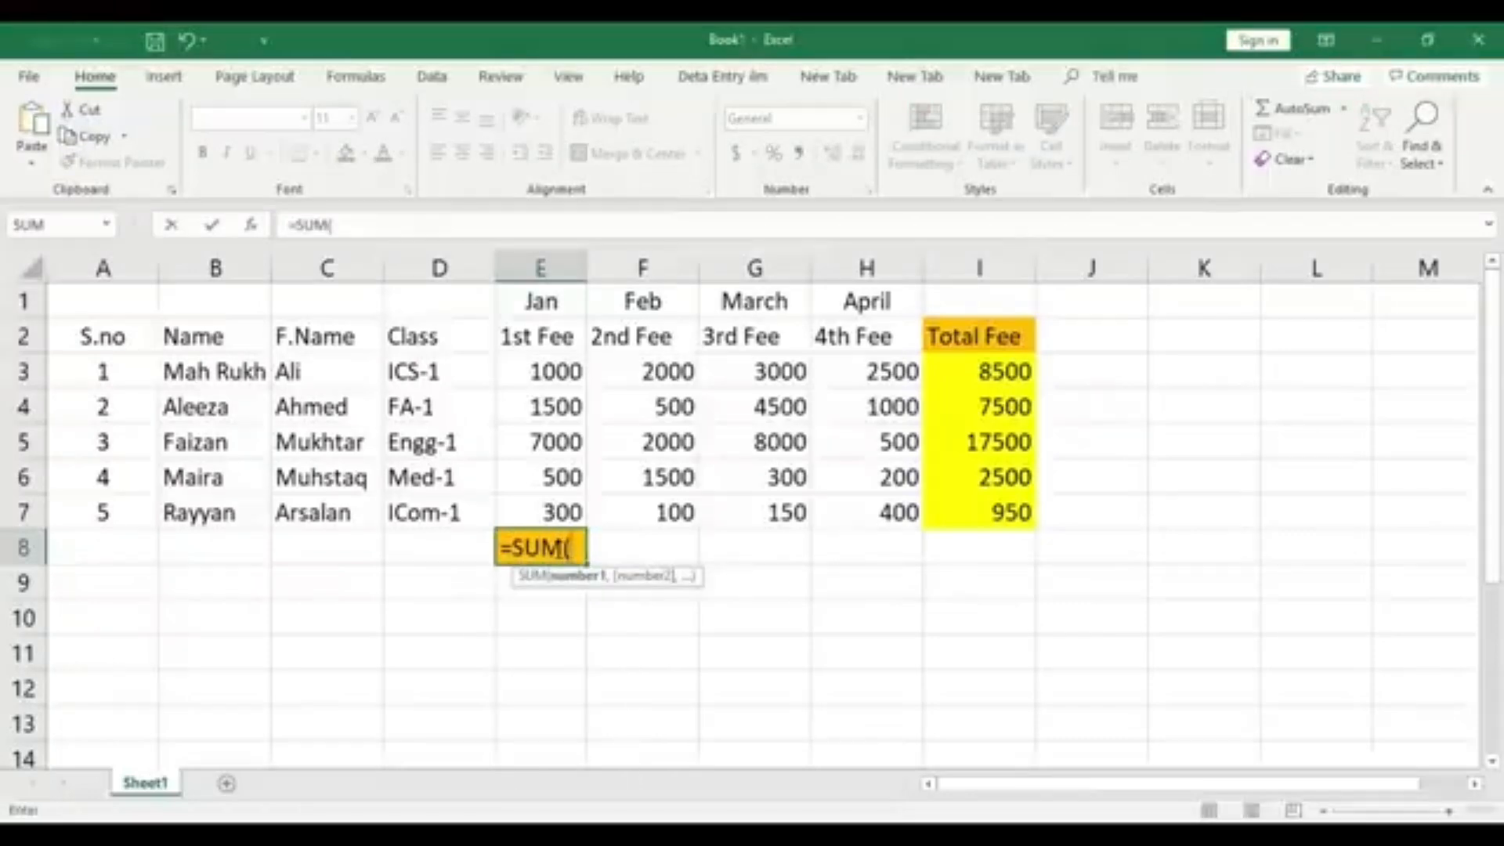
left_click(572, 368)
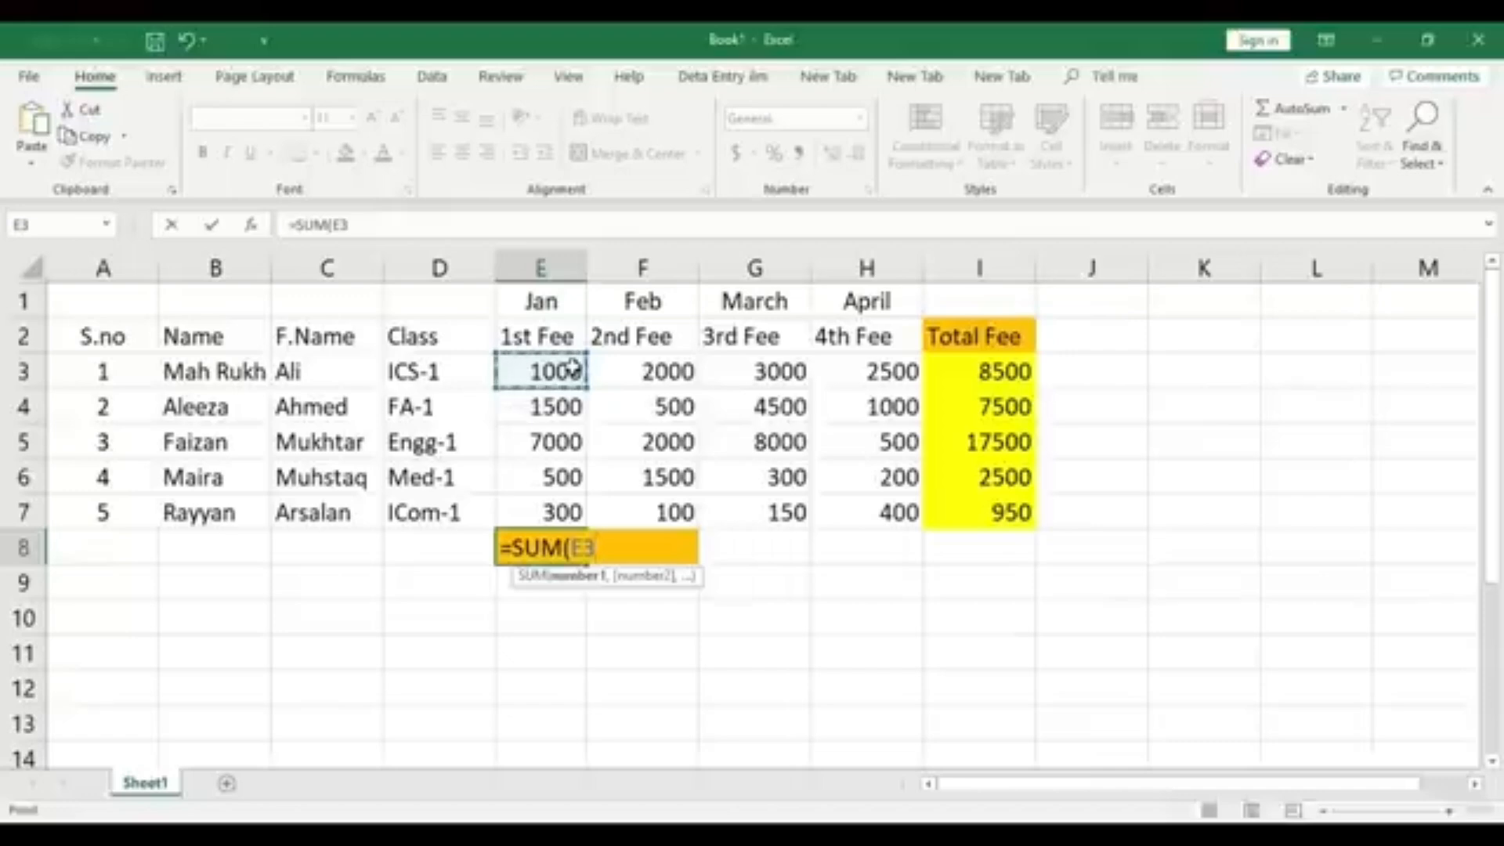
left_click_drag(575, 376, 571, 502)
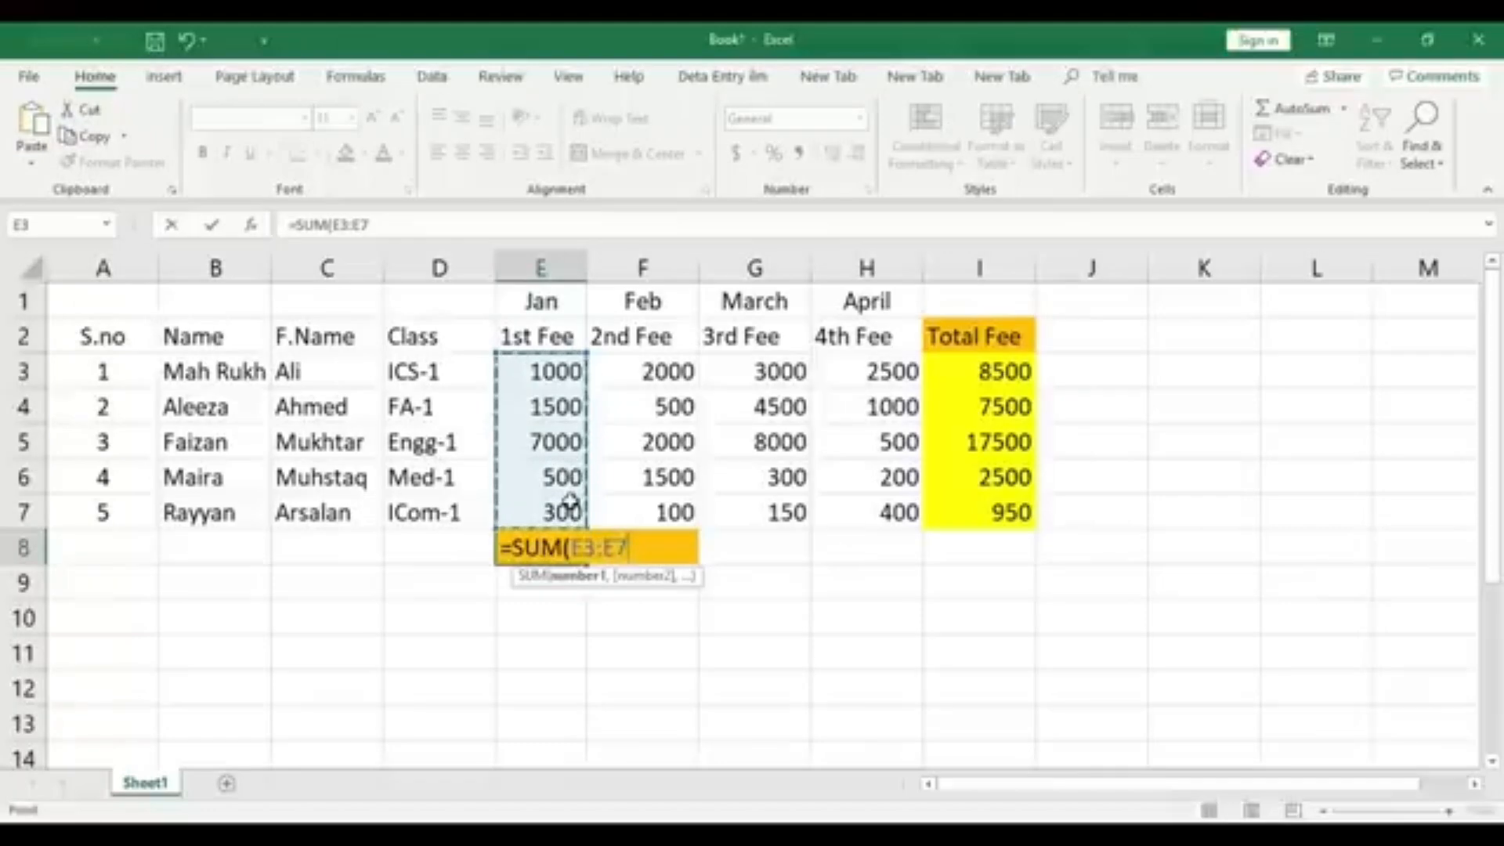
type(")")
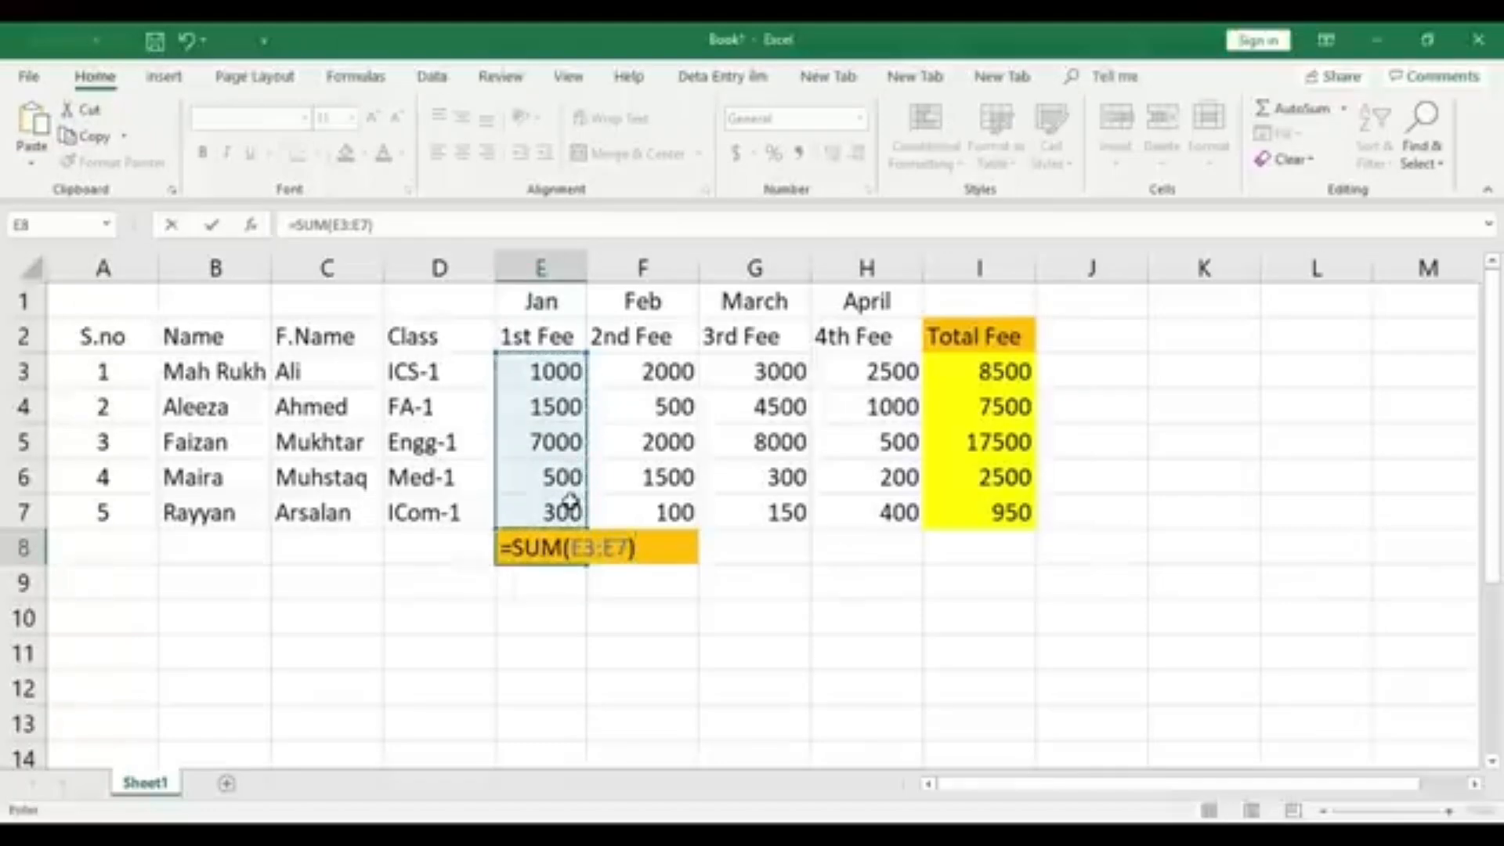
key("Return")
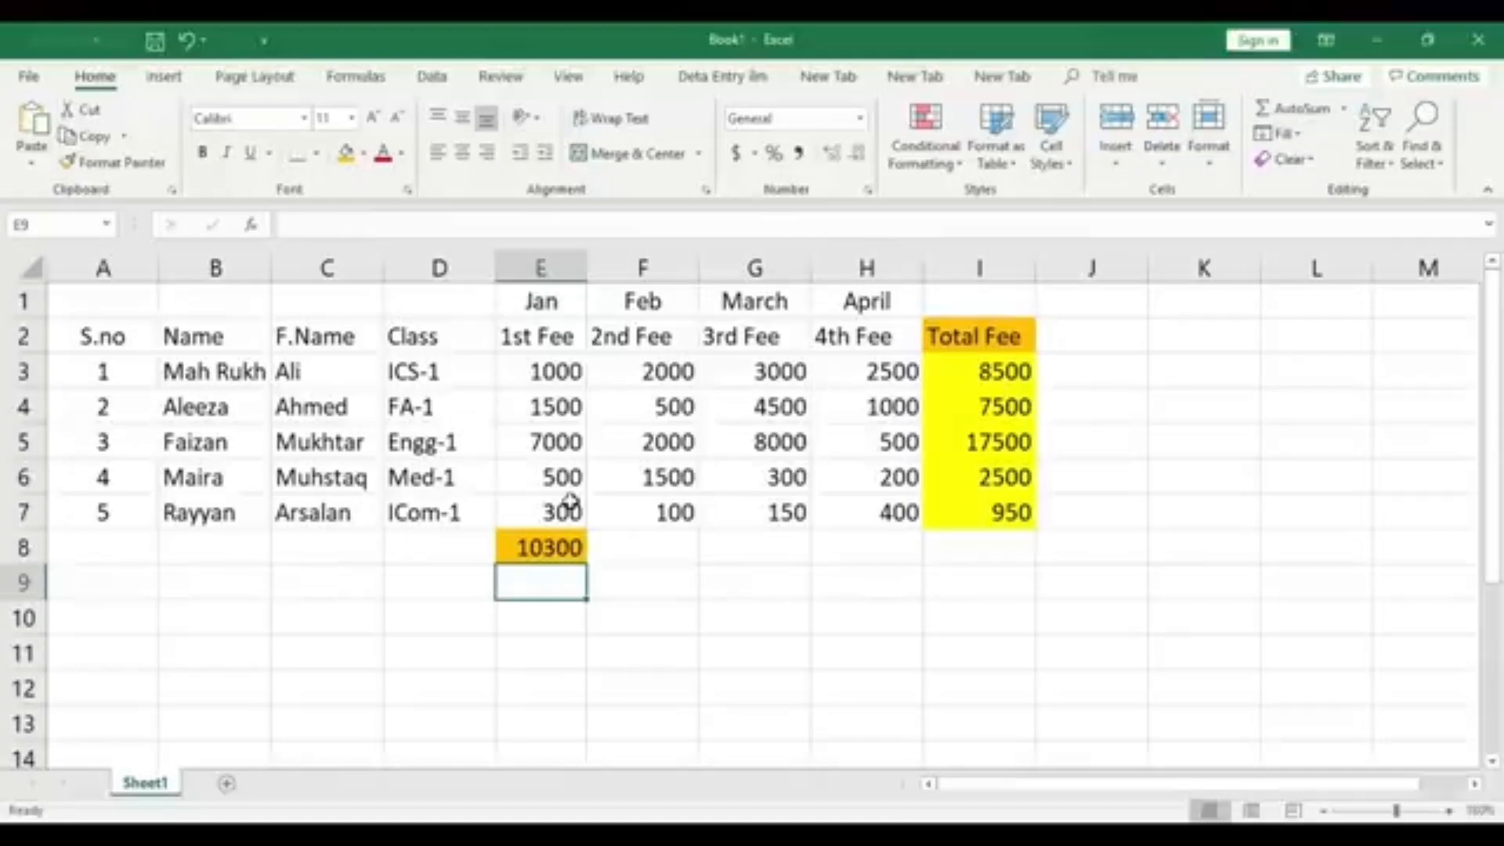
- Fill the January total formula from E8 across F8:H8 to total the Feb, March and April fees
left_click(564, 547)
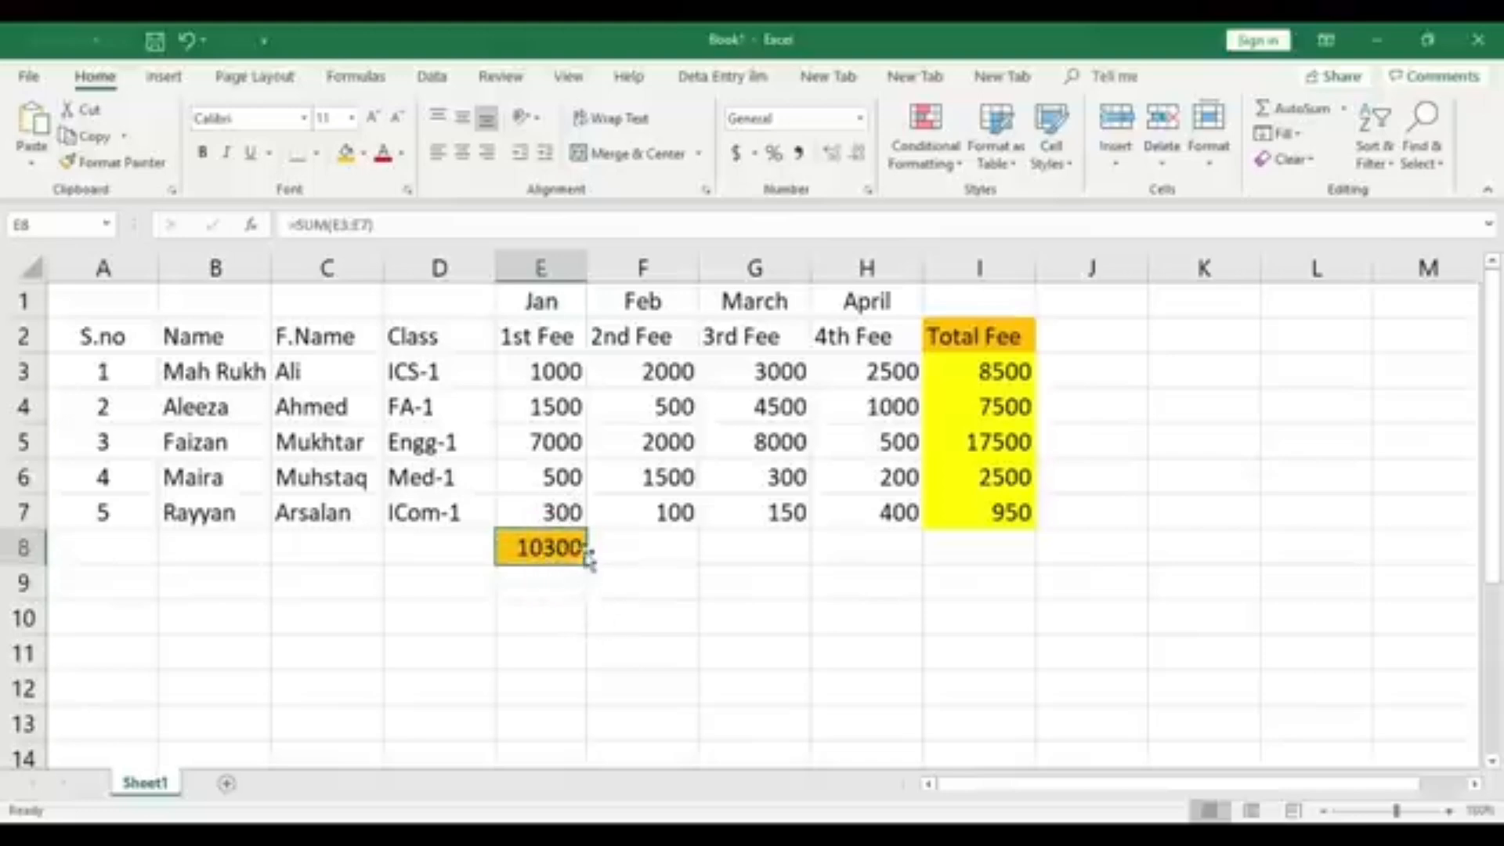
left_click(607, 547)
left_click(766, 548)
left_click(880, 555)
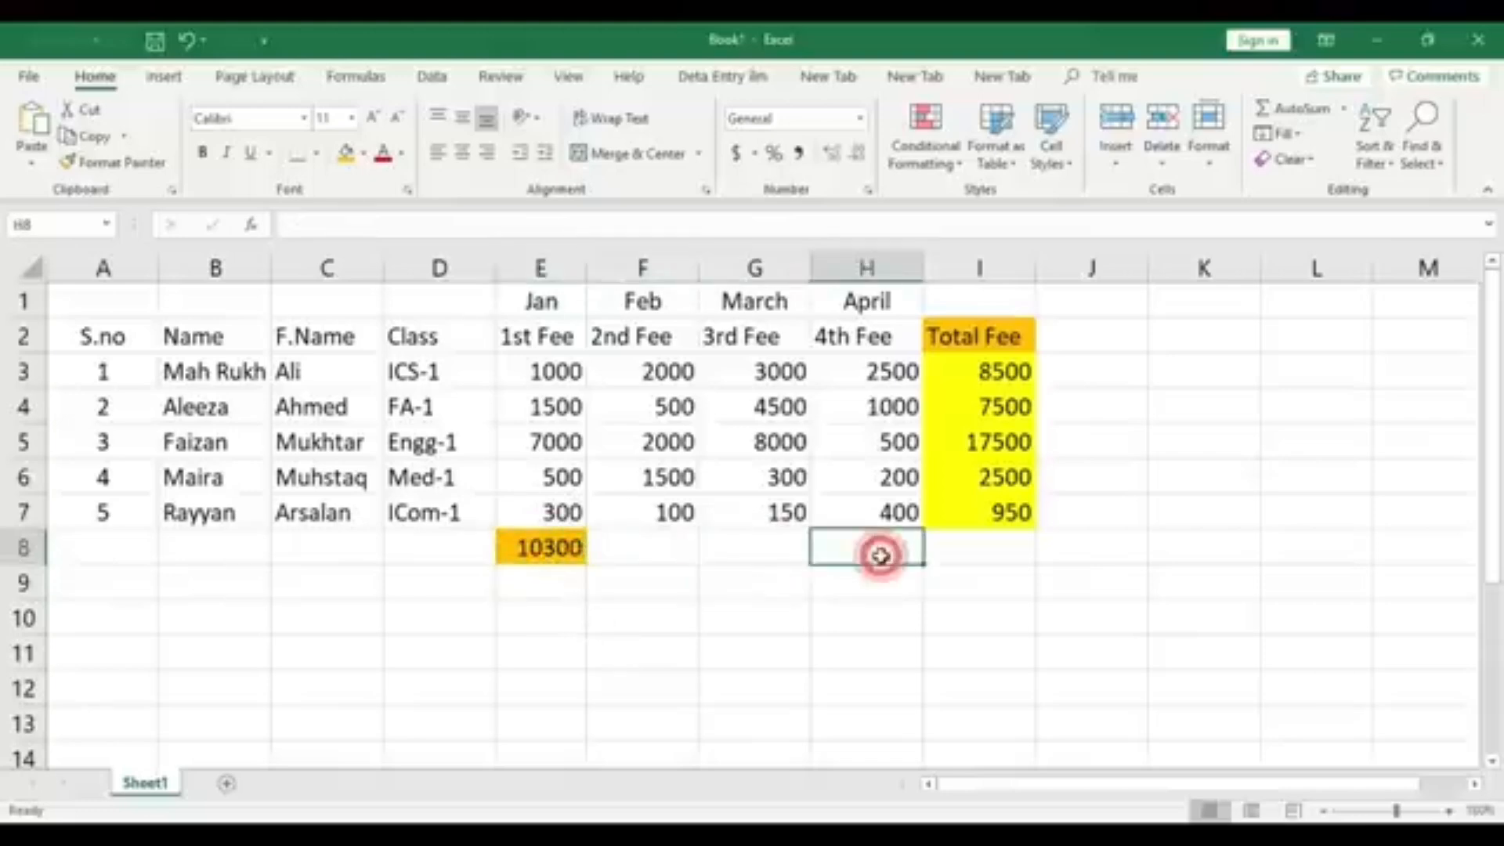
left_click(538, 268)
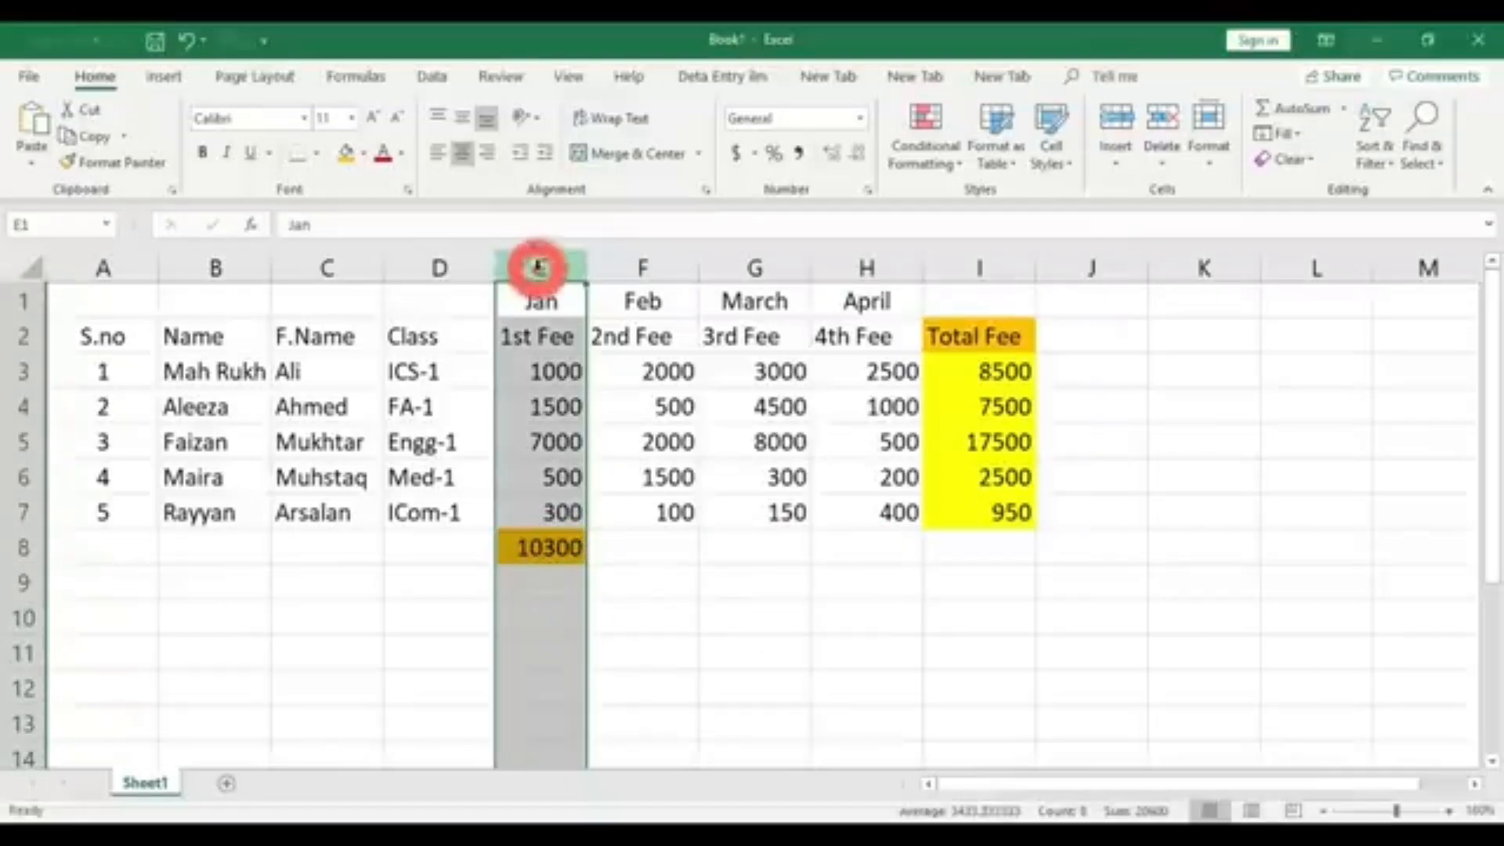
left_click(648, 510)
left_click(647, 544)
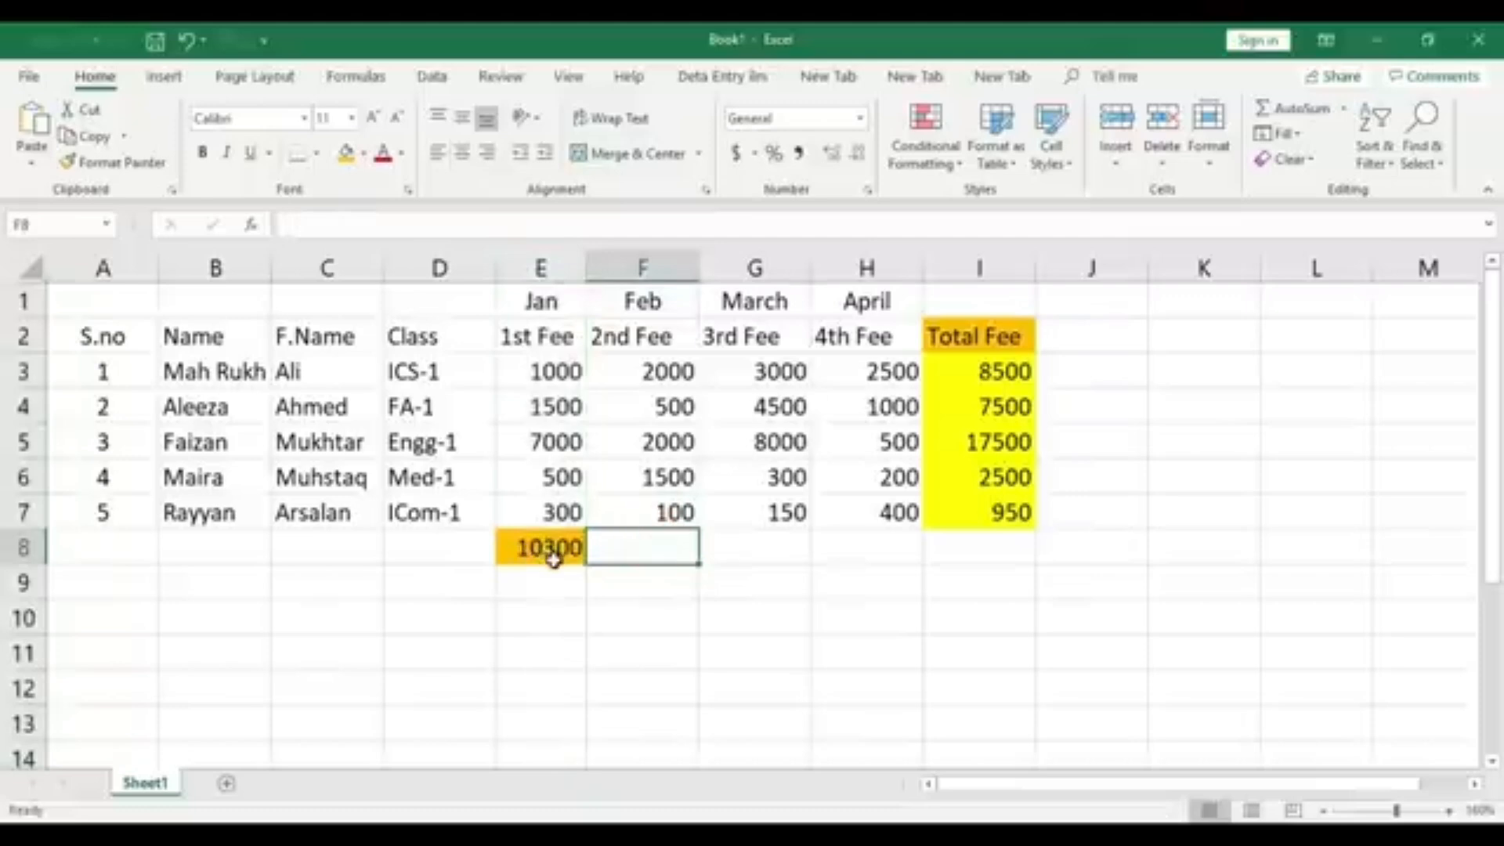
left_click(554, 558)
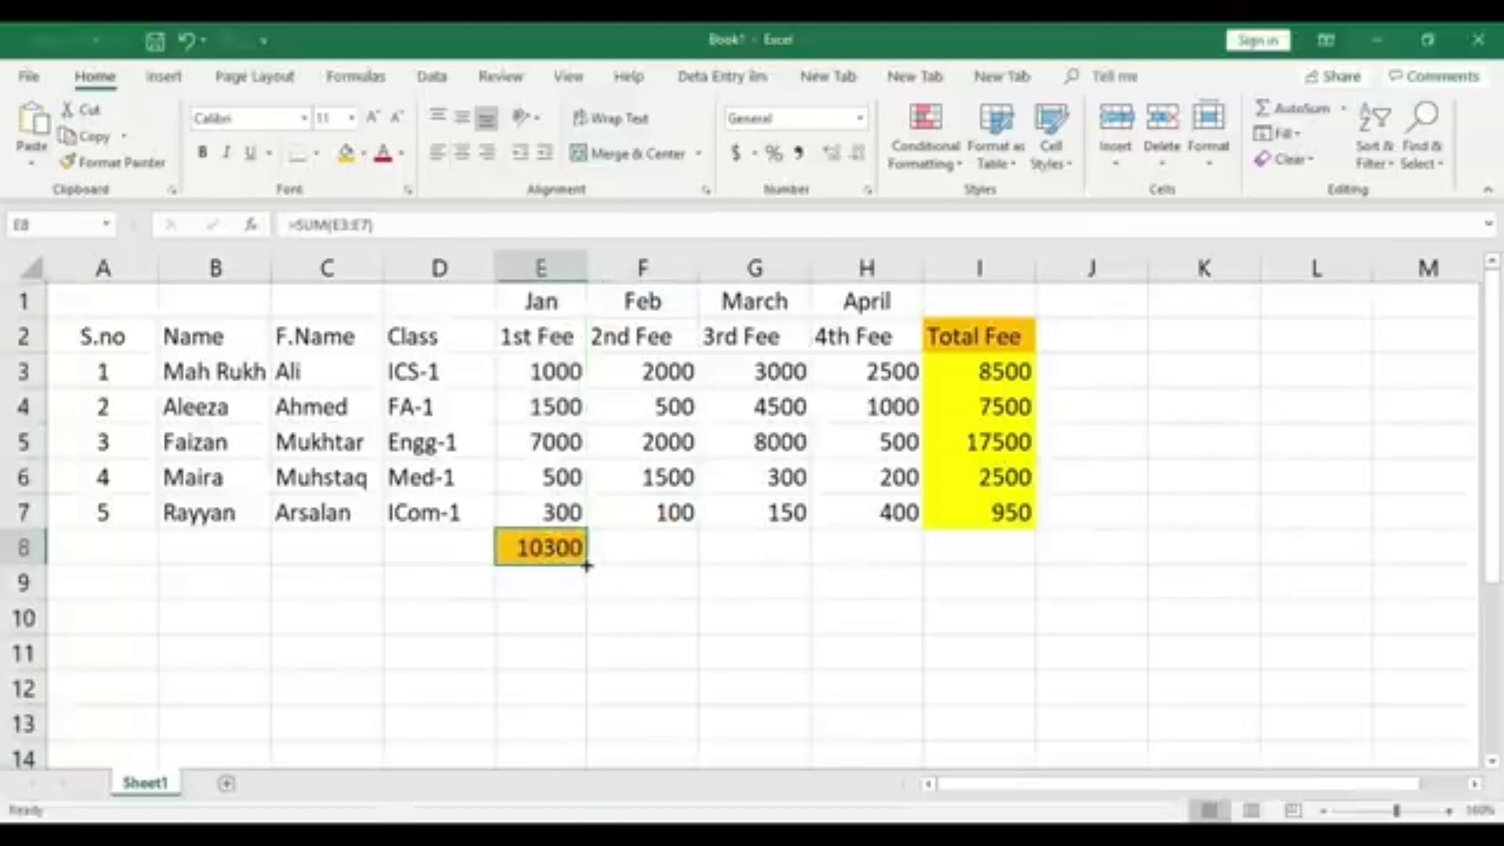
left_click_drag(586, 564, 951, 570)
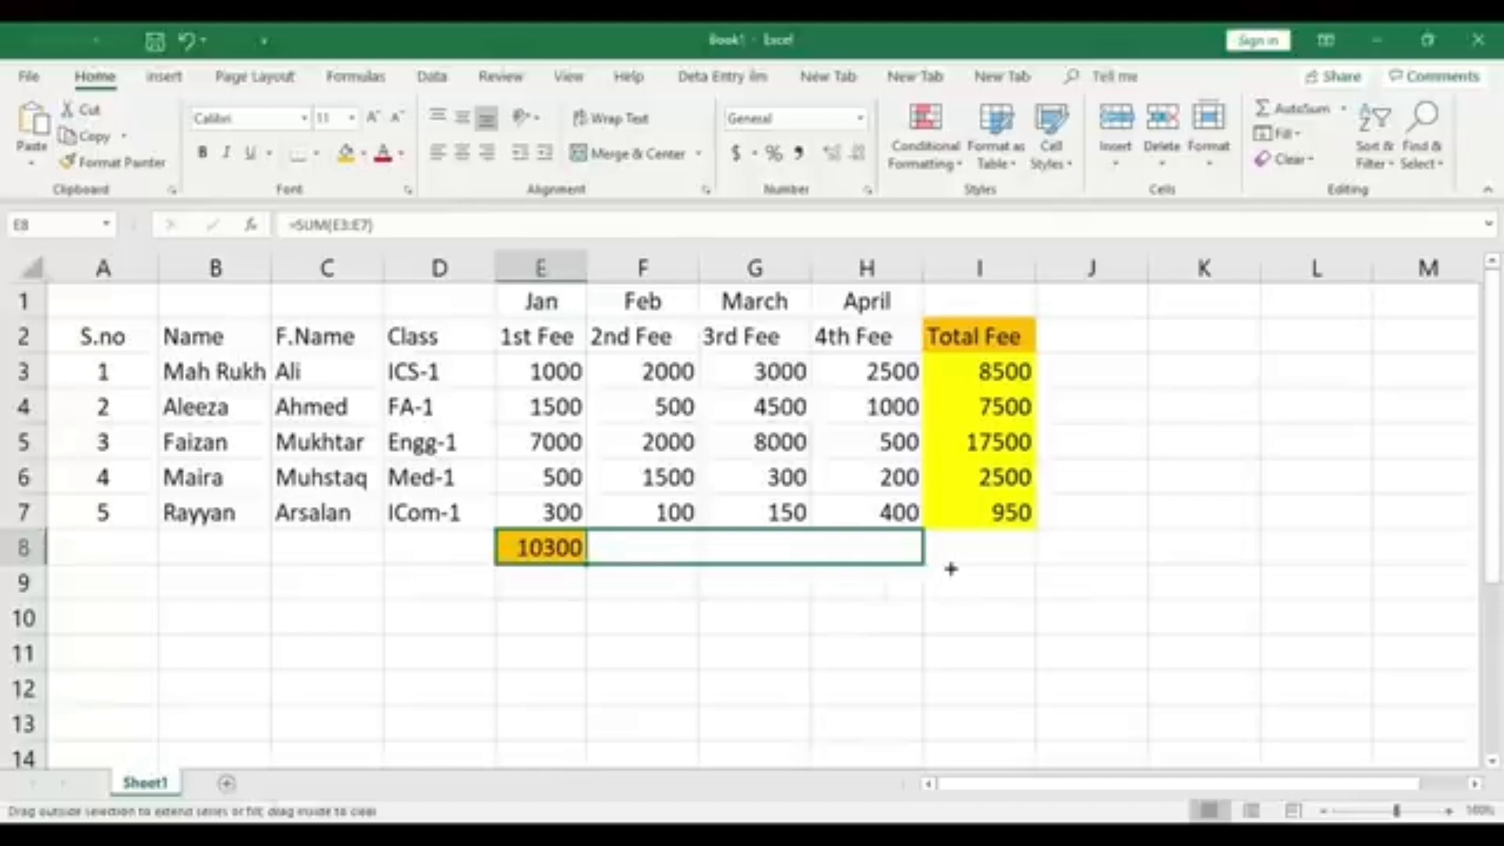
left_click_drag(951, 570, 943, 564)
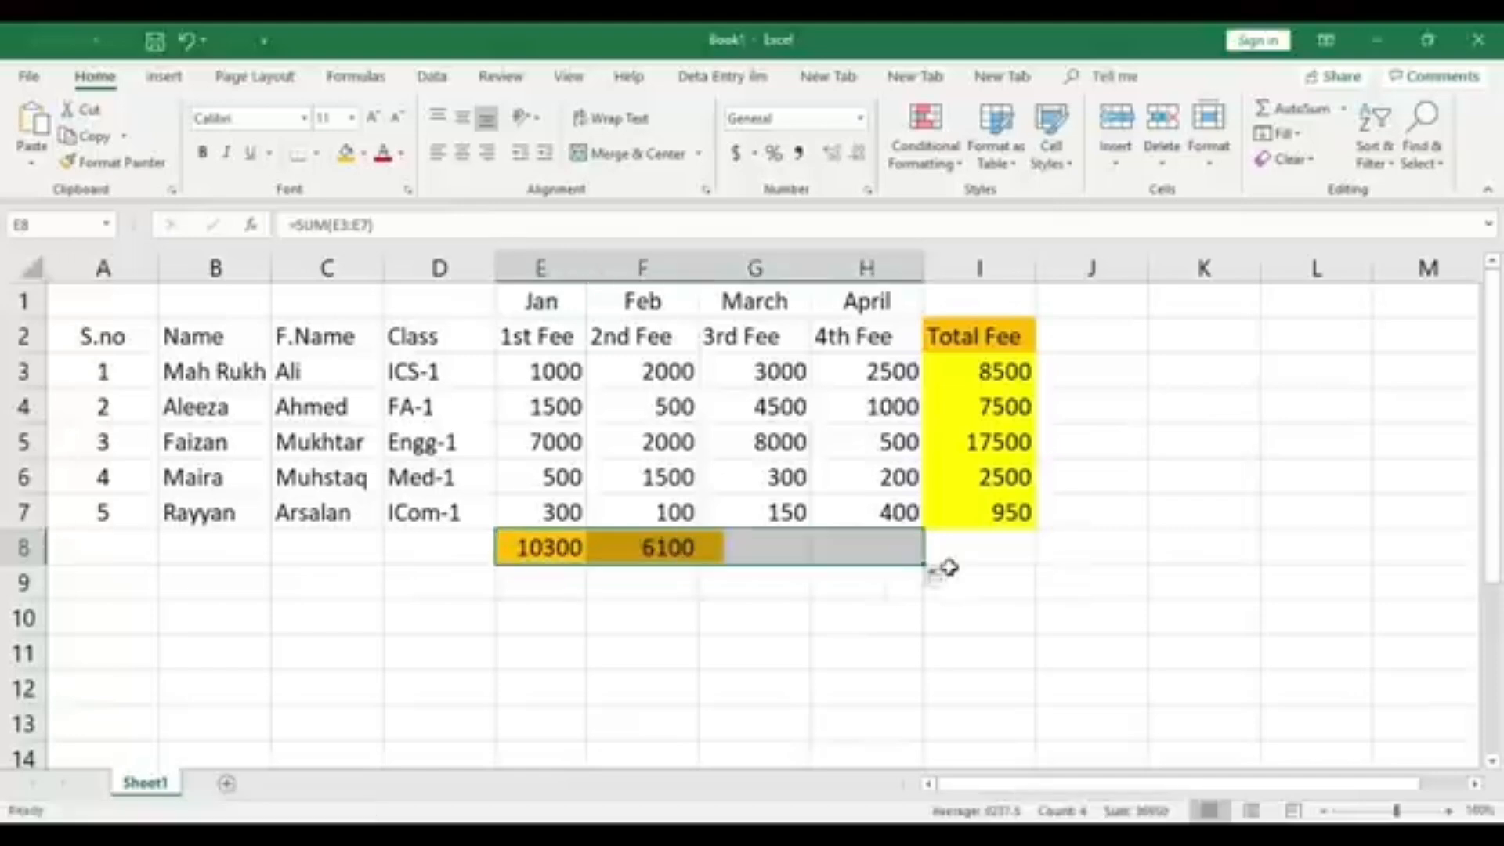
left_click(823, 613)
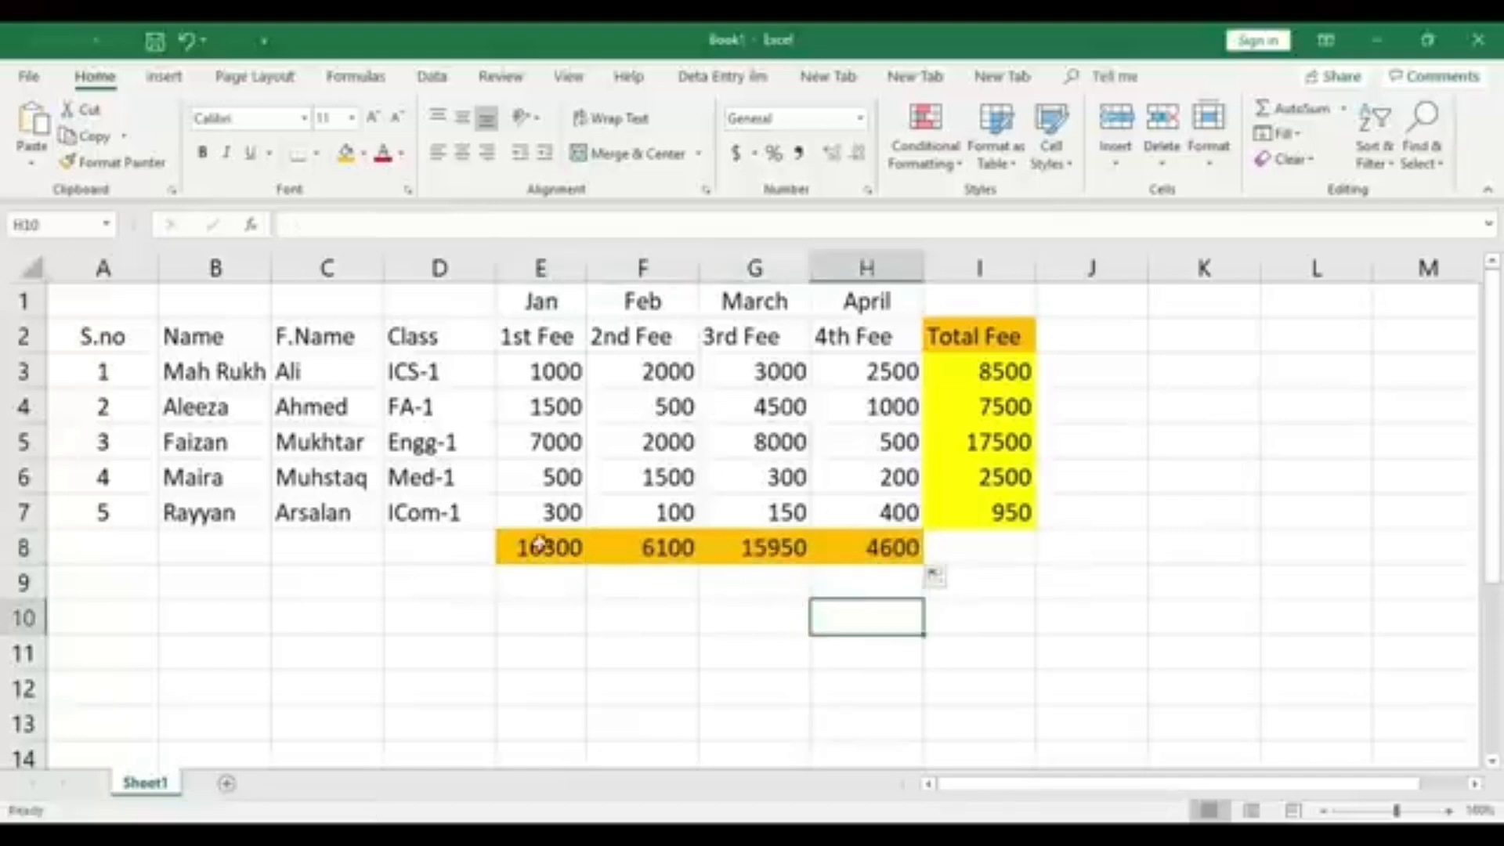
- Compare the Jan, Feb and March fee columns with their total formulas in E8, F8 and G8
left_click(537, 269)
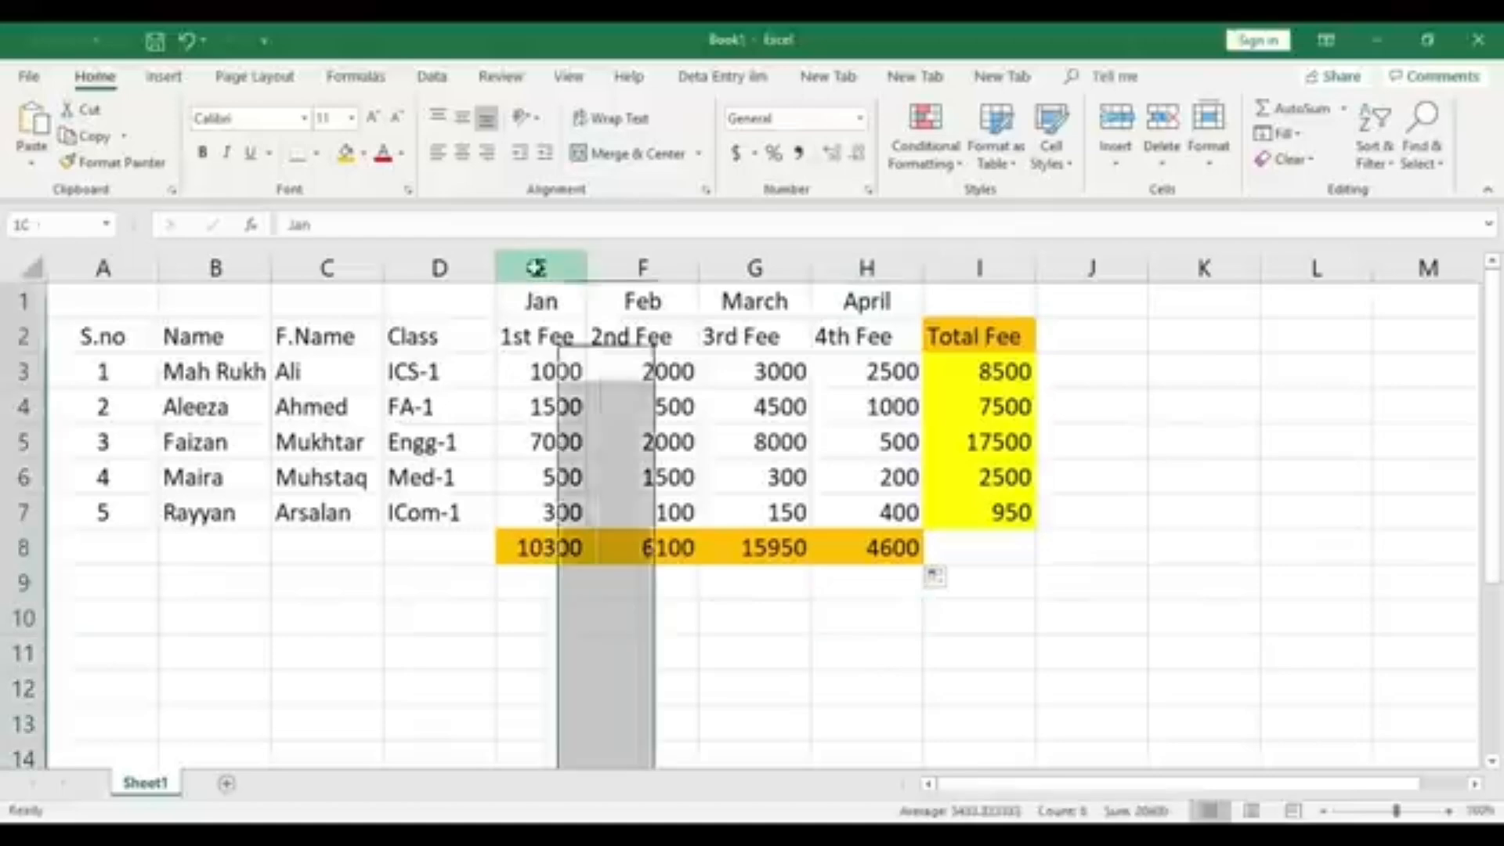
left_click(594, 685)
left_click(553, 542)
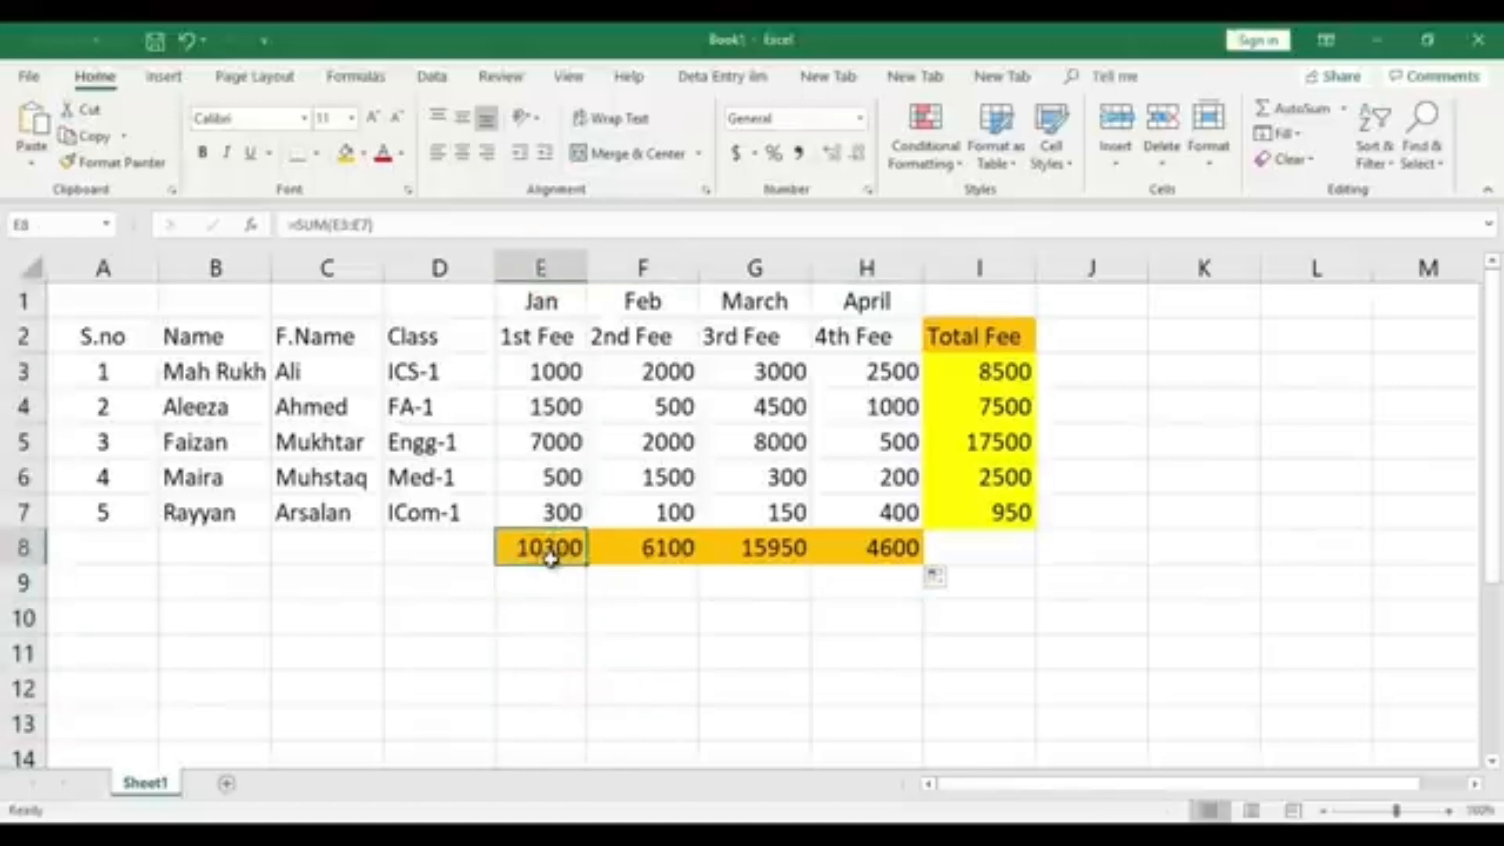
left_click(645, 263)
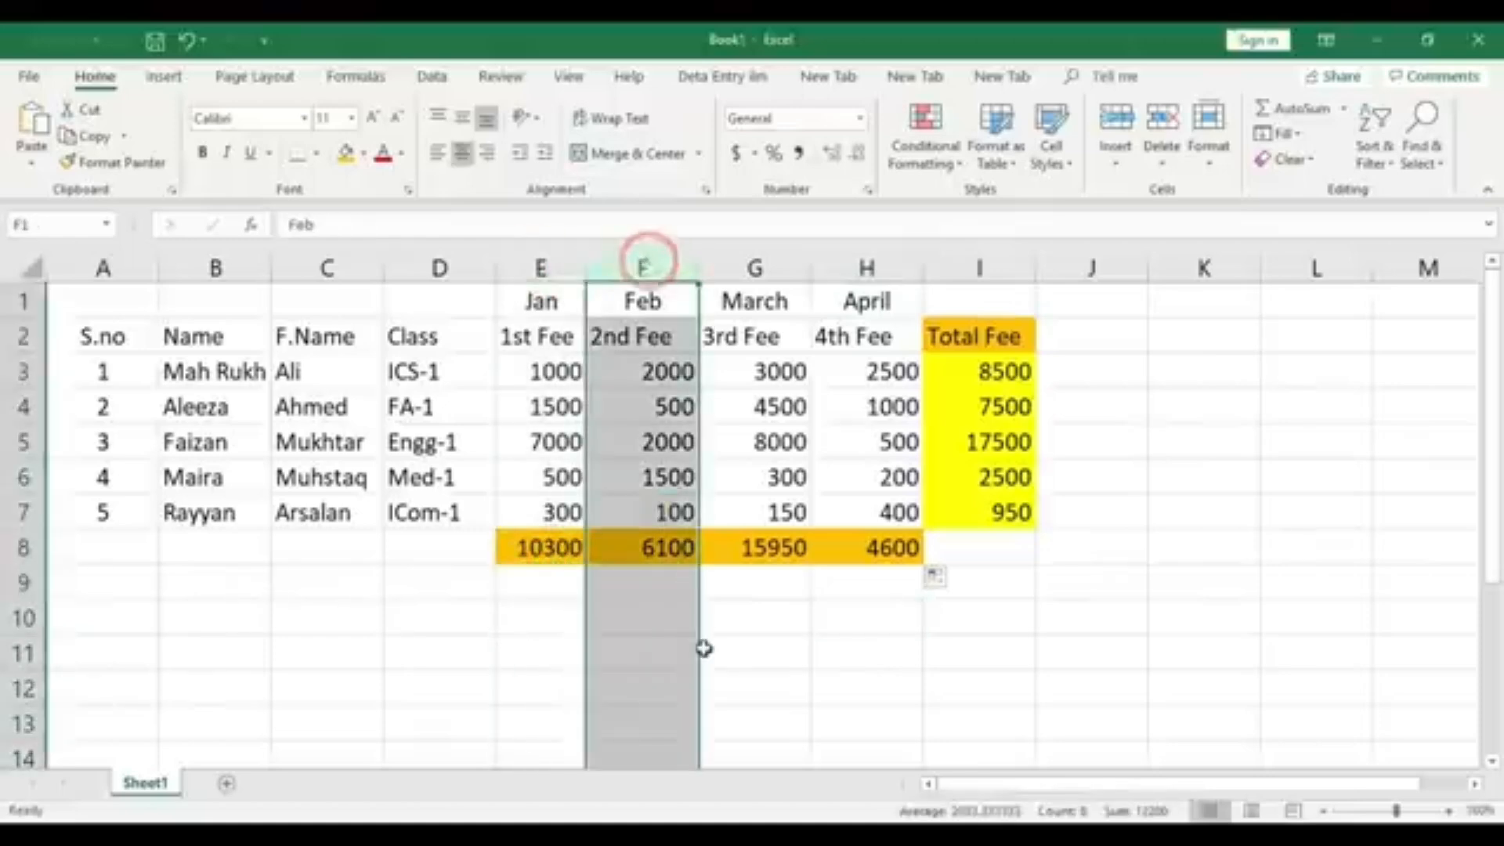
left_click(699, 648)
left_click(666, 552)
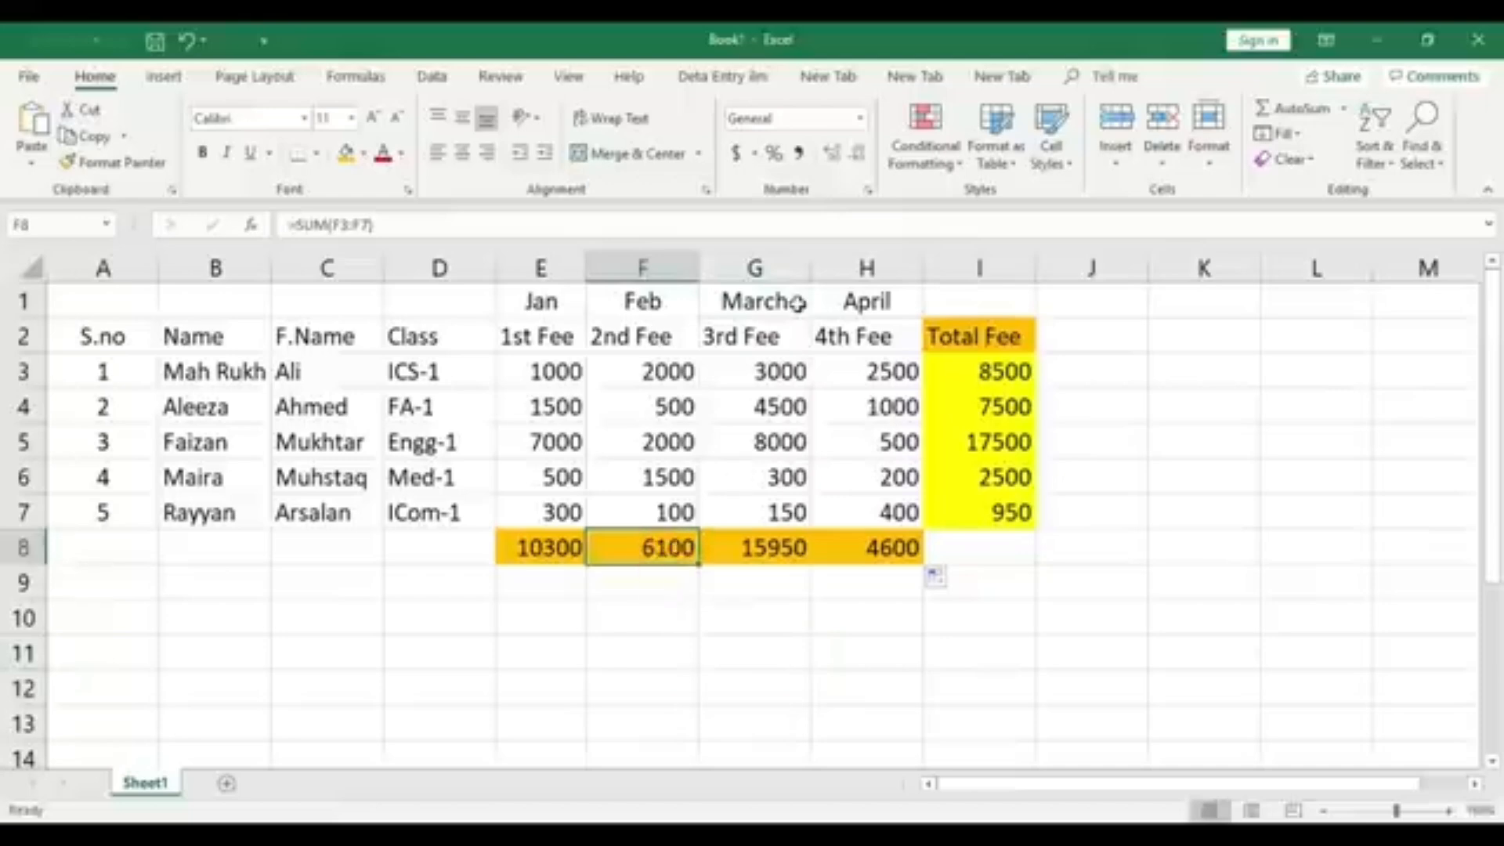
left_click(771, 265)
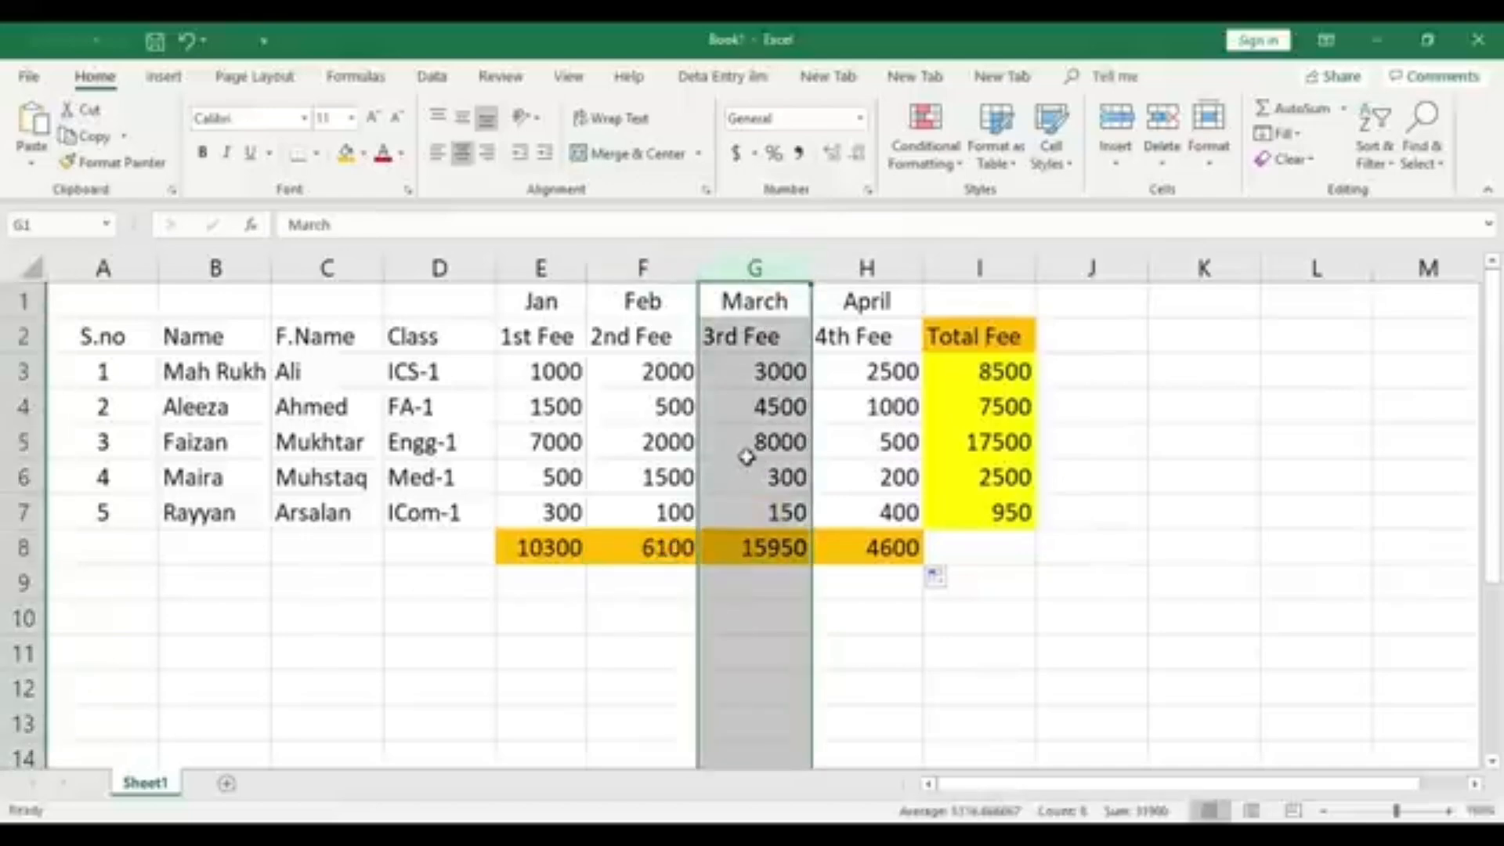
left_click(792, 592)
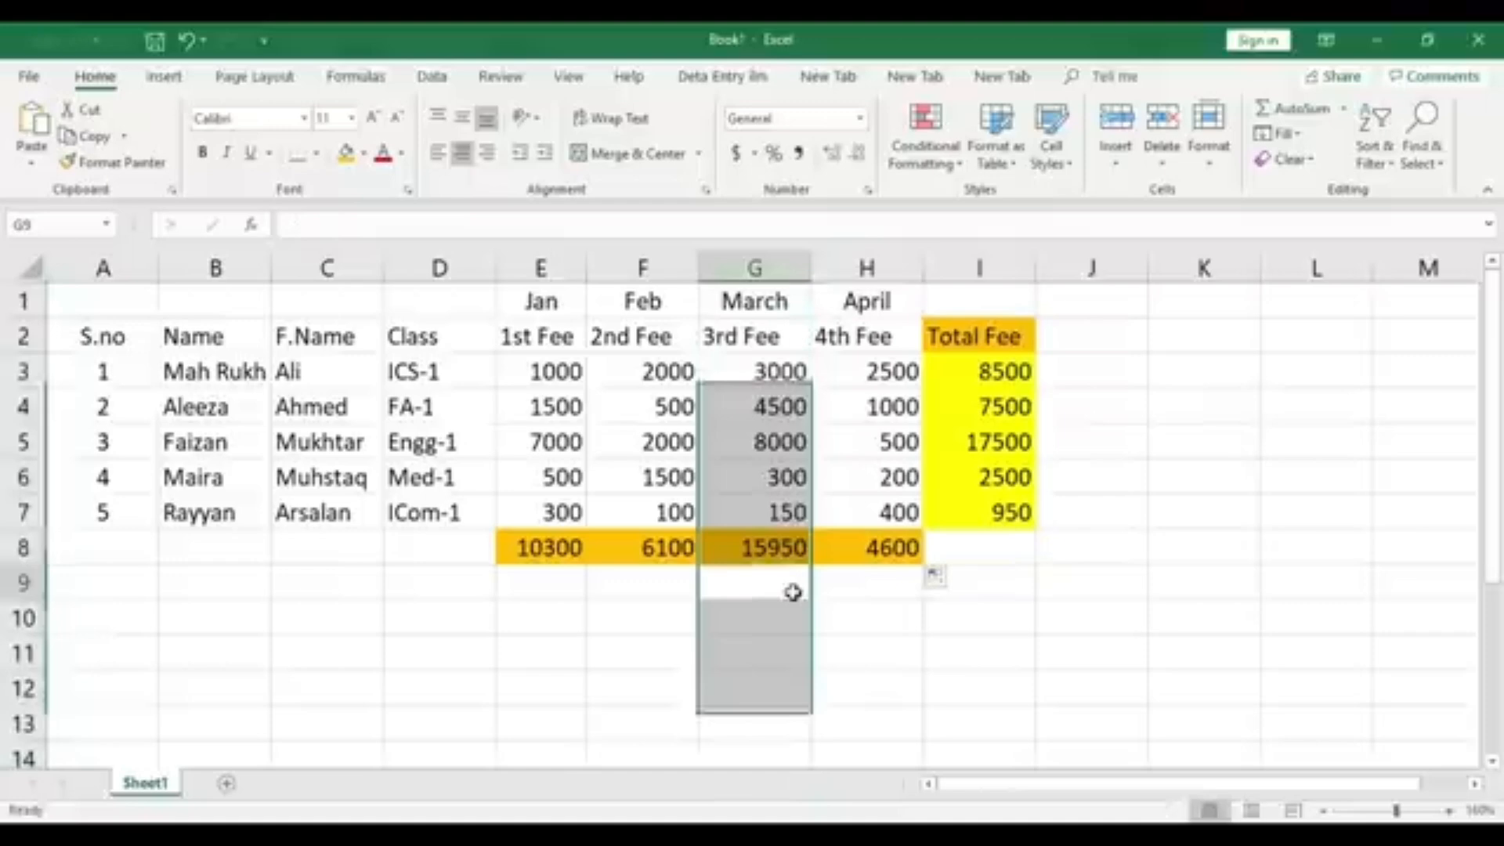
left_click(764, 550)
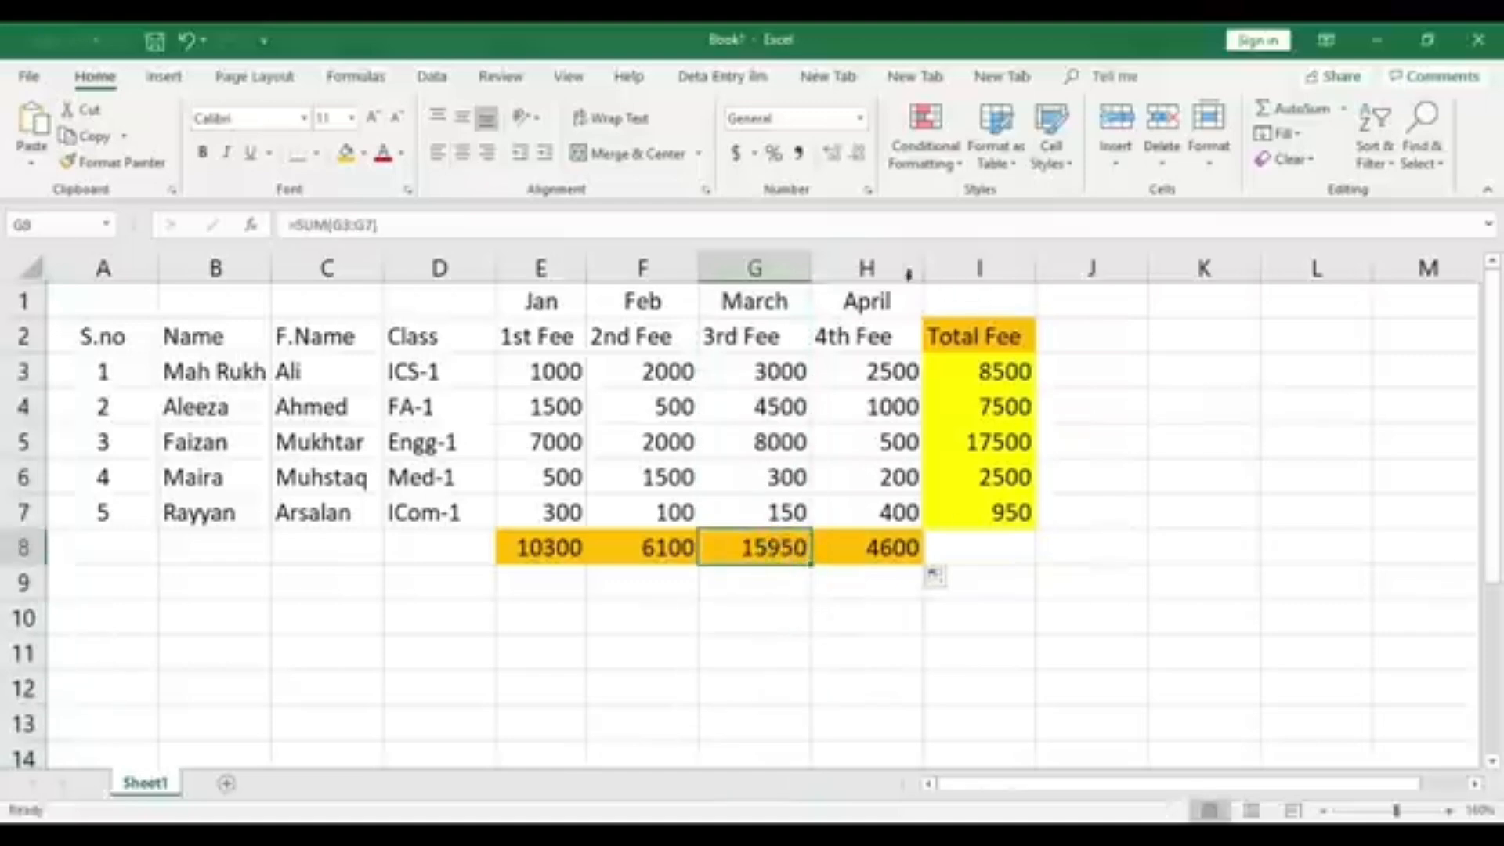
- Check the individual April fees in H3:H7 against the total formula in H8
left_click(885, 266)
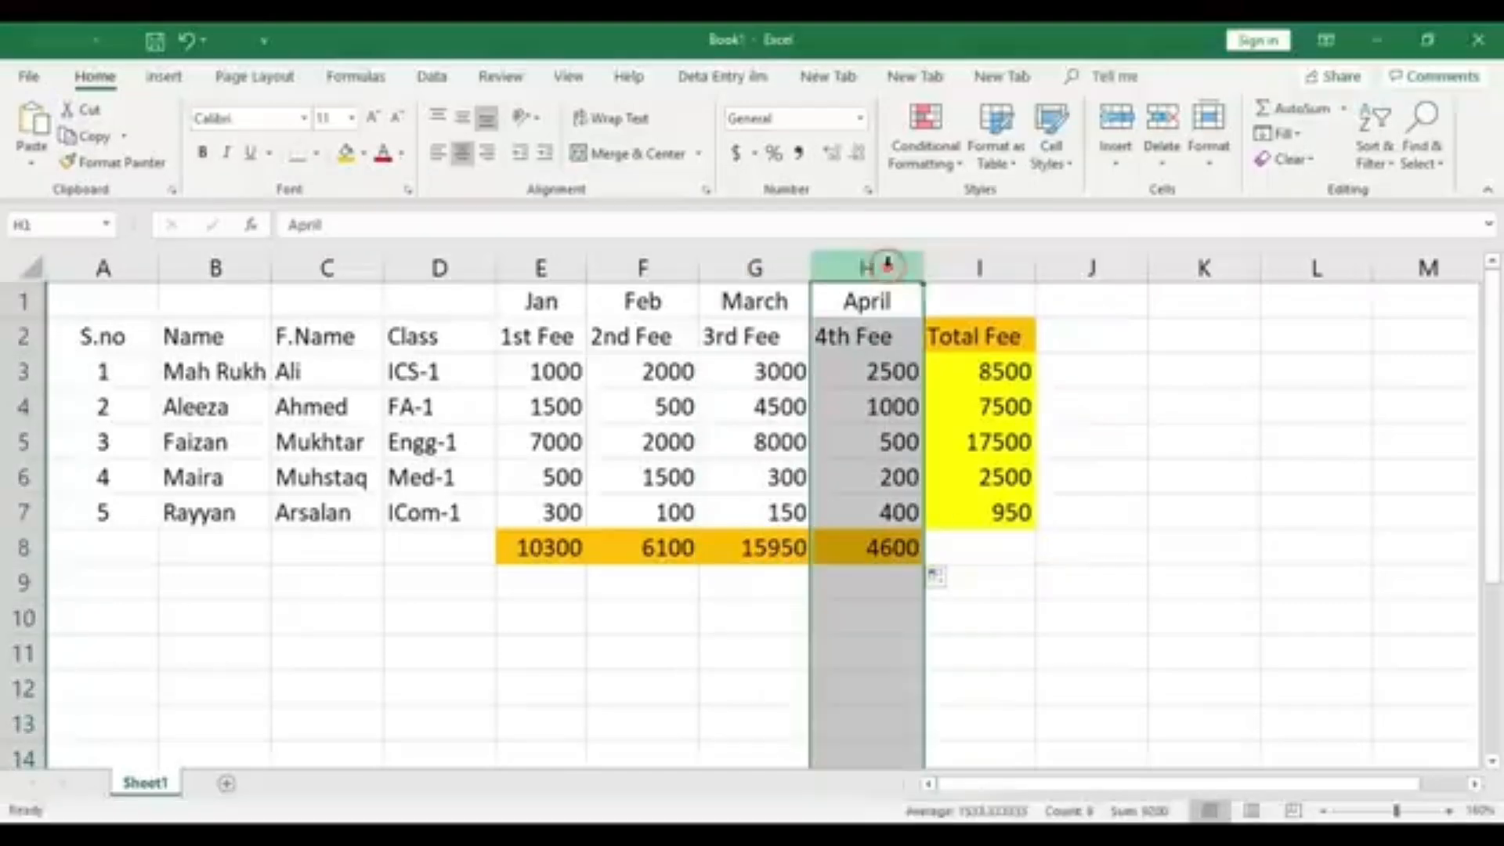
left_click(883, 374)
left_click(889, 405)
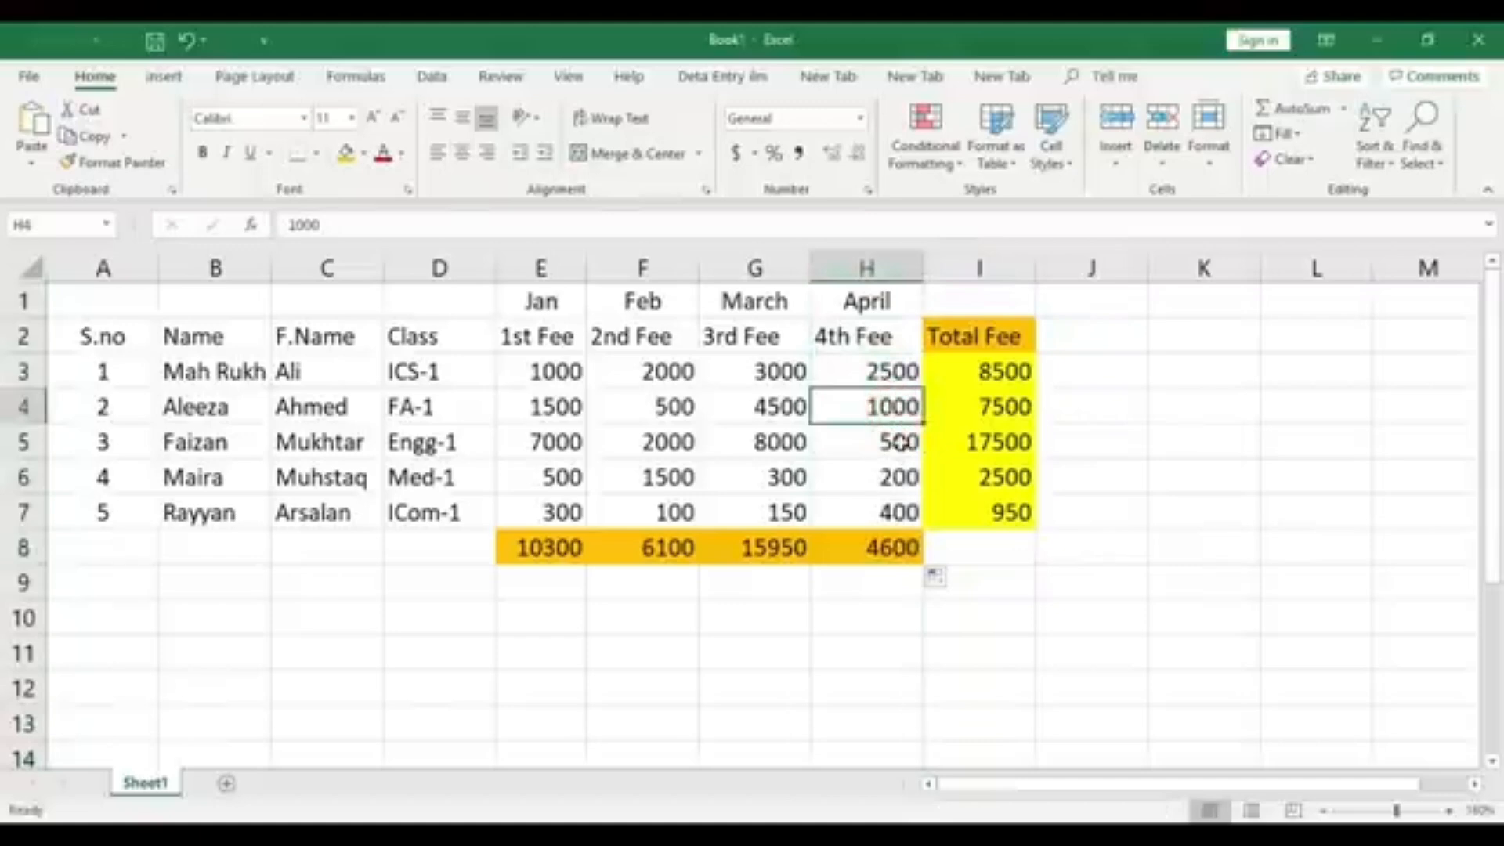
left_click(899, 444)
left_click(898, 478)
left_click(899, 513)
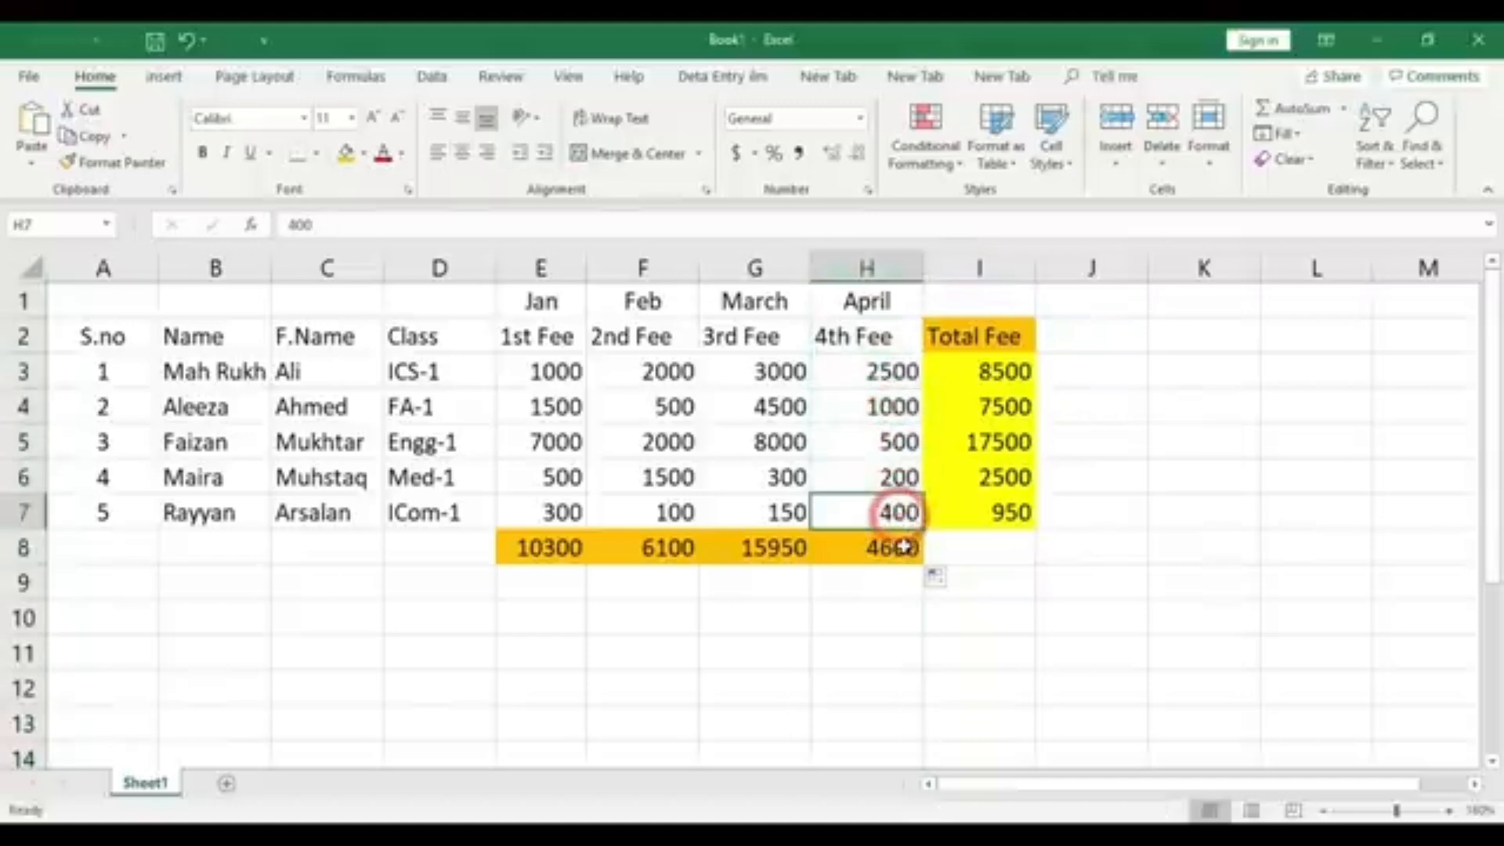
left_click(901, 546)
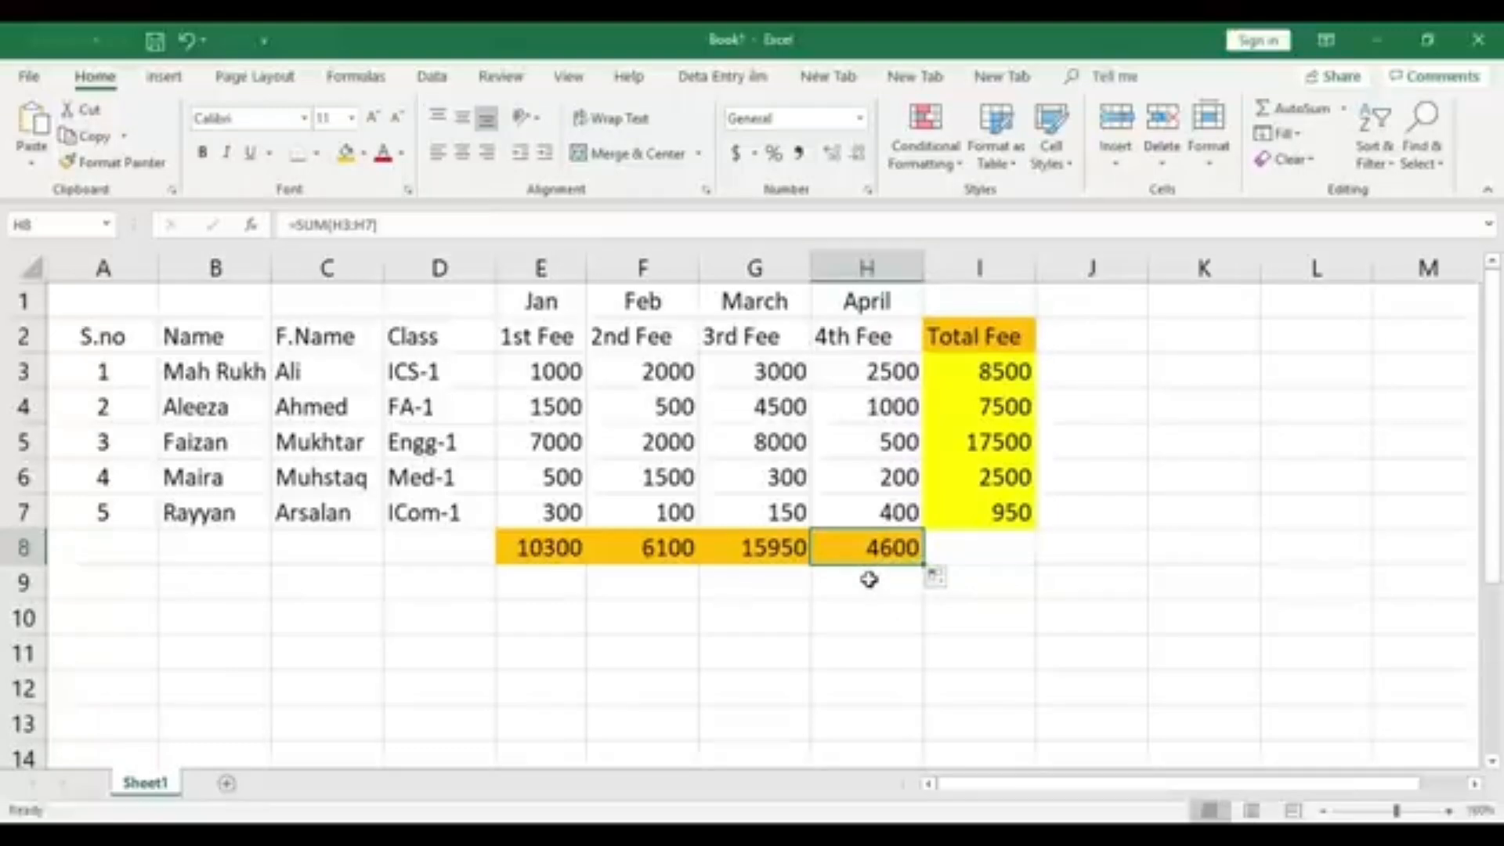
- Review the monthly total formulas in E8:H8 and the students' Total Fee formulas in I3:I5
left_click(553, 555)
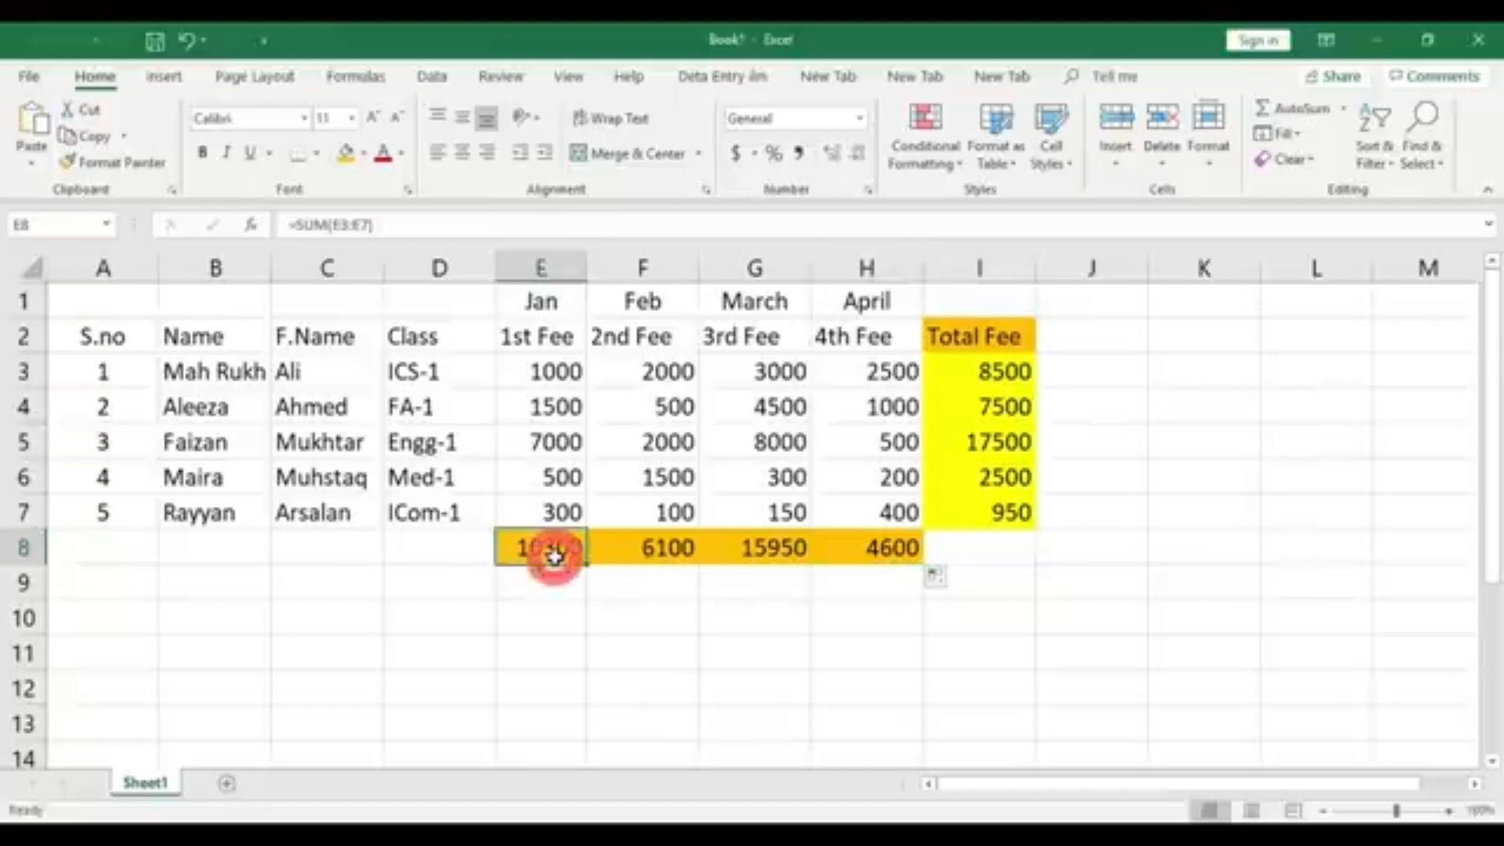
left_click(654, 548)
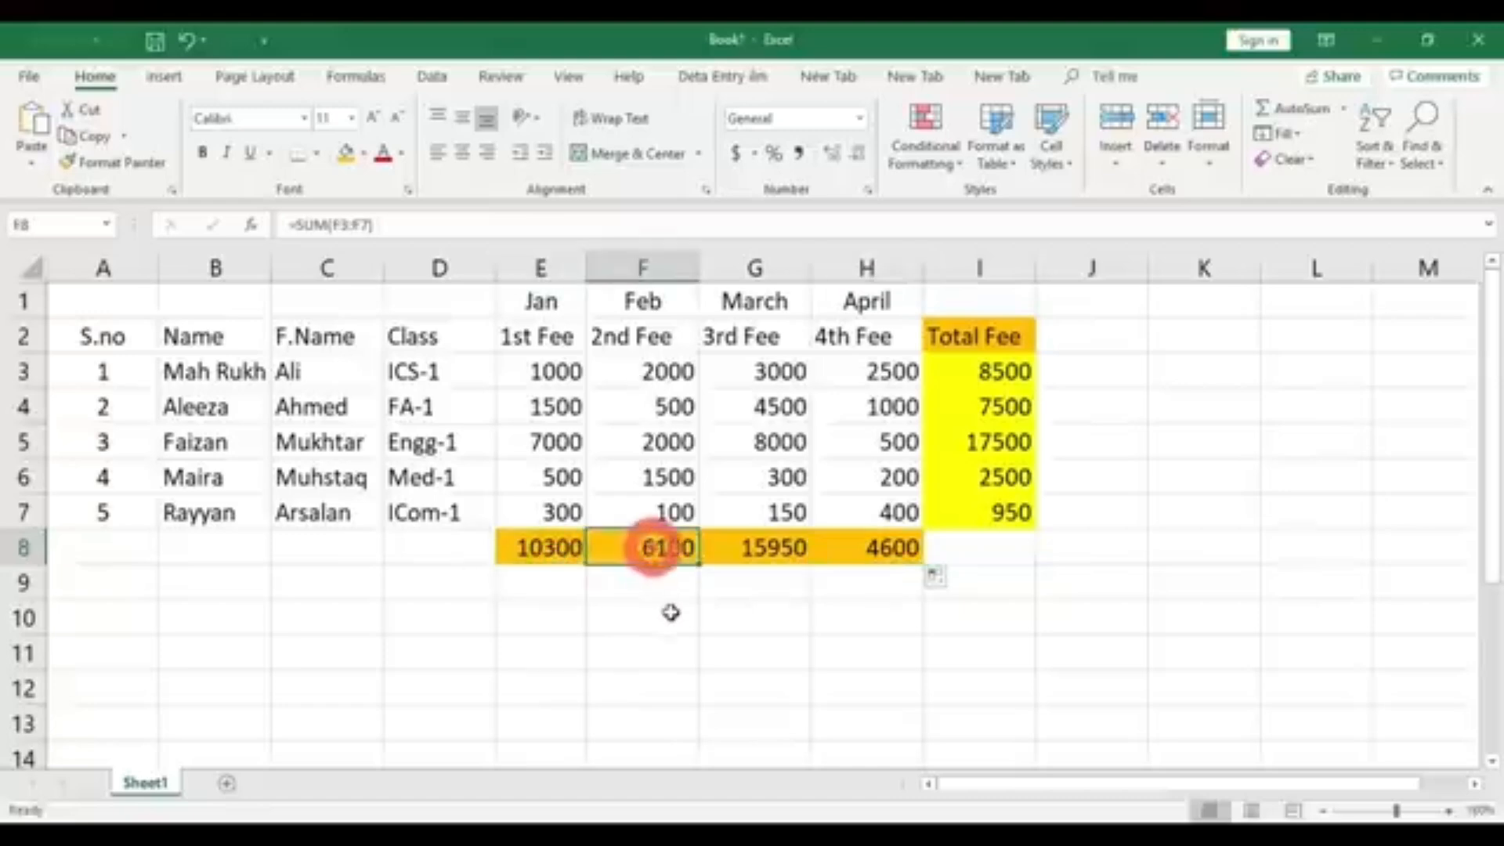
left_click(785, 550)
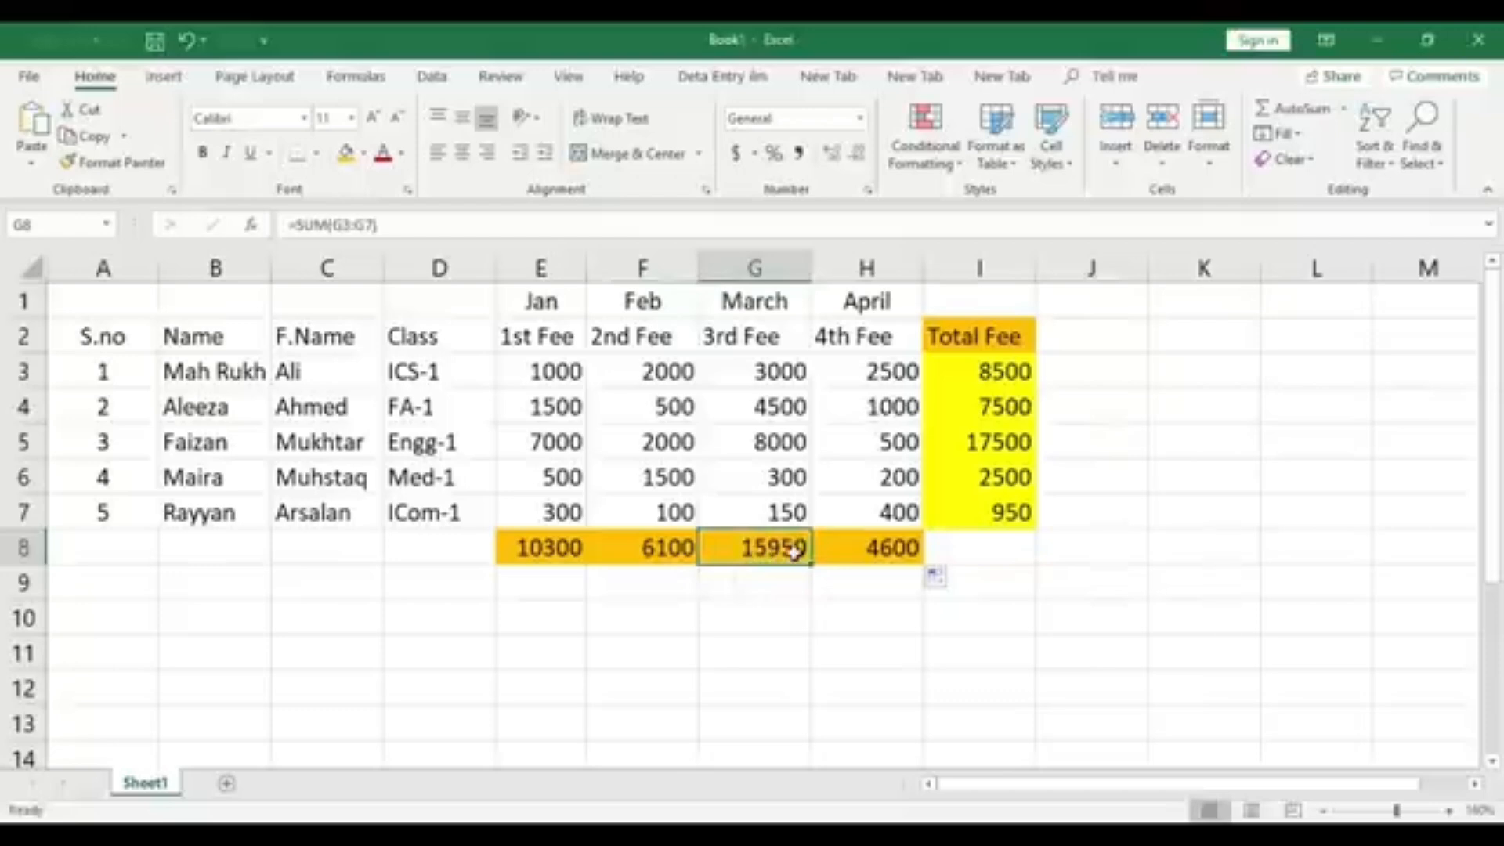
left_click(889, 547)
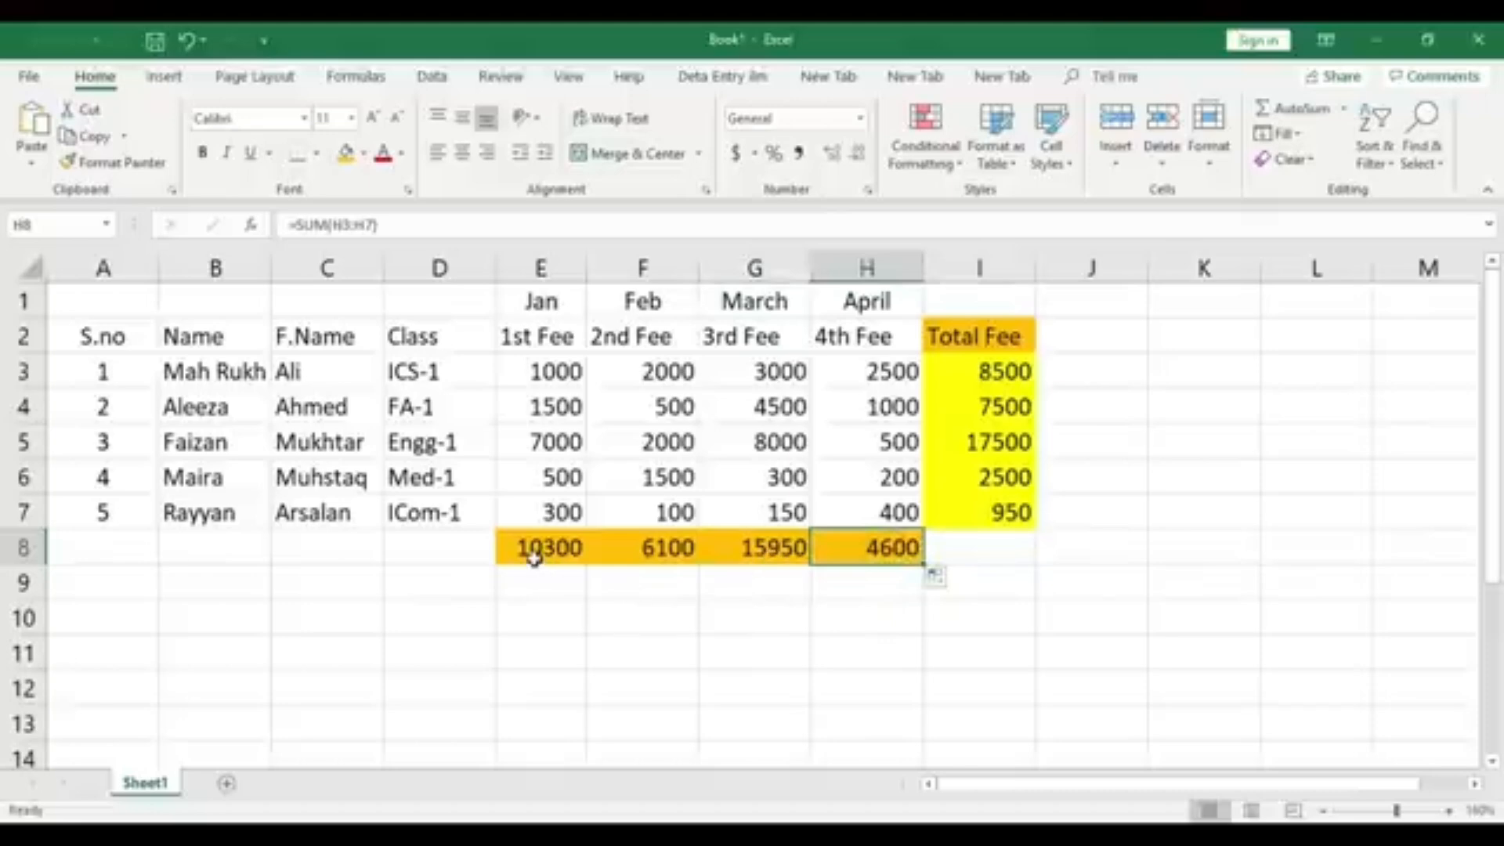
left_click(561, 547)
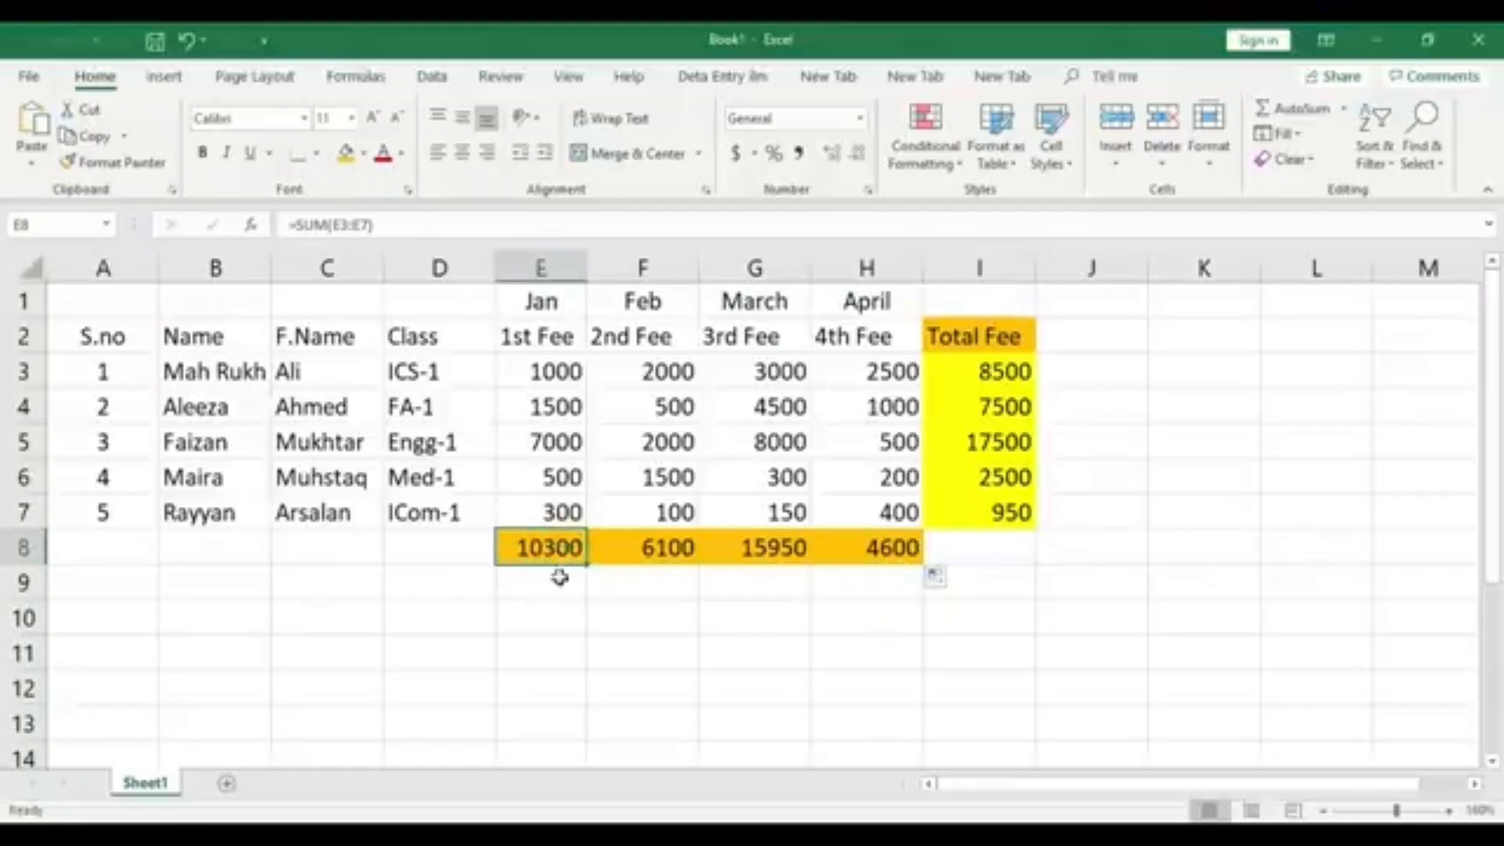
left_click(1009, 371)
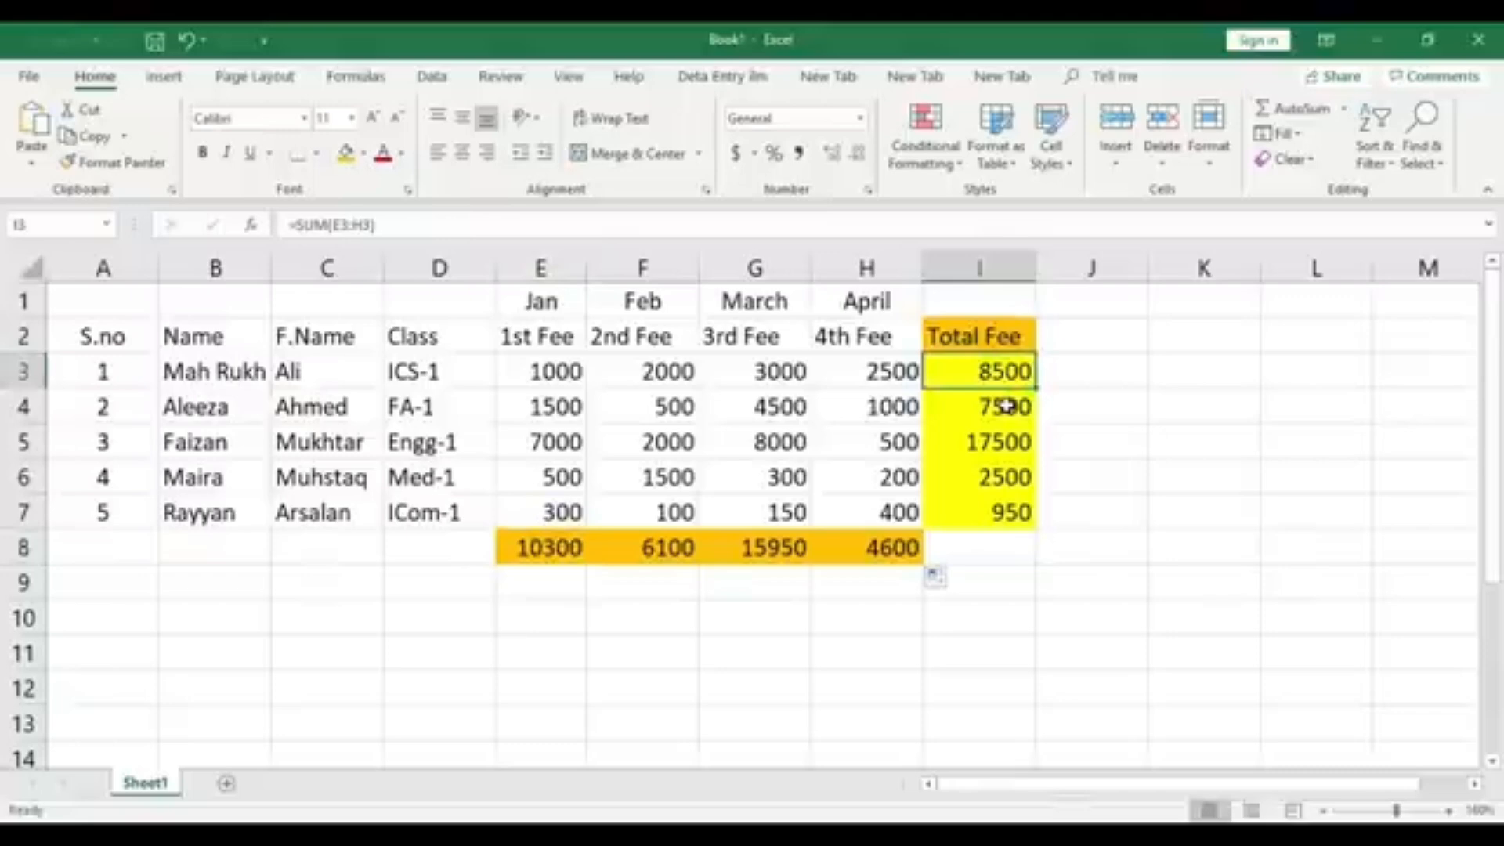
left_click(1008, 405)
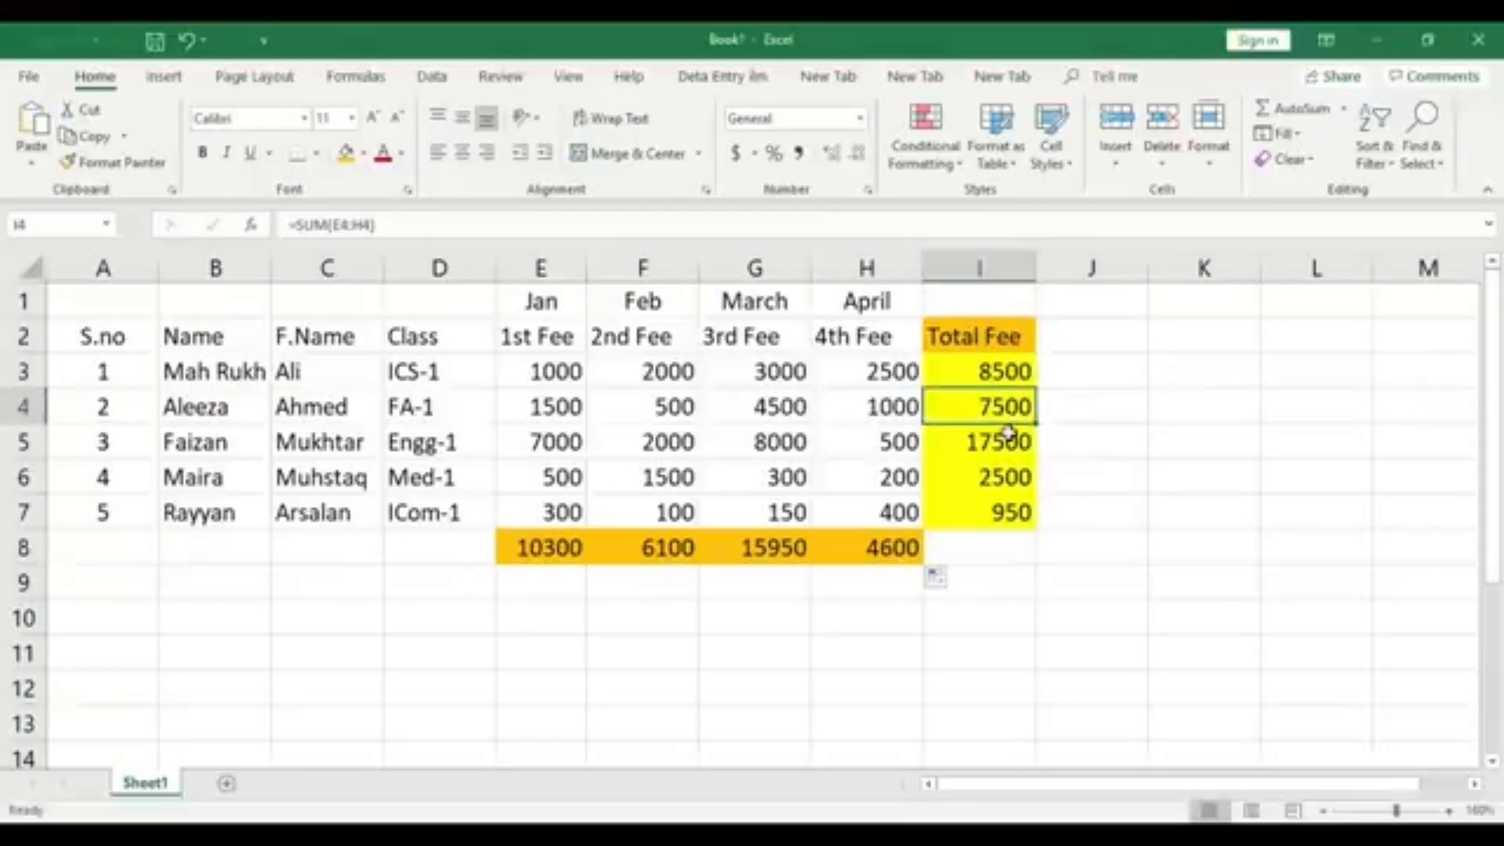
left_click(1019, 444)
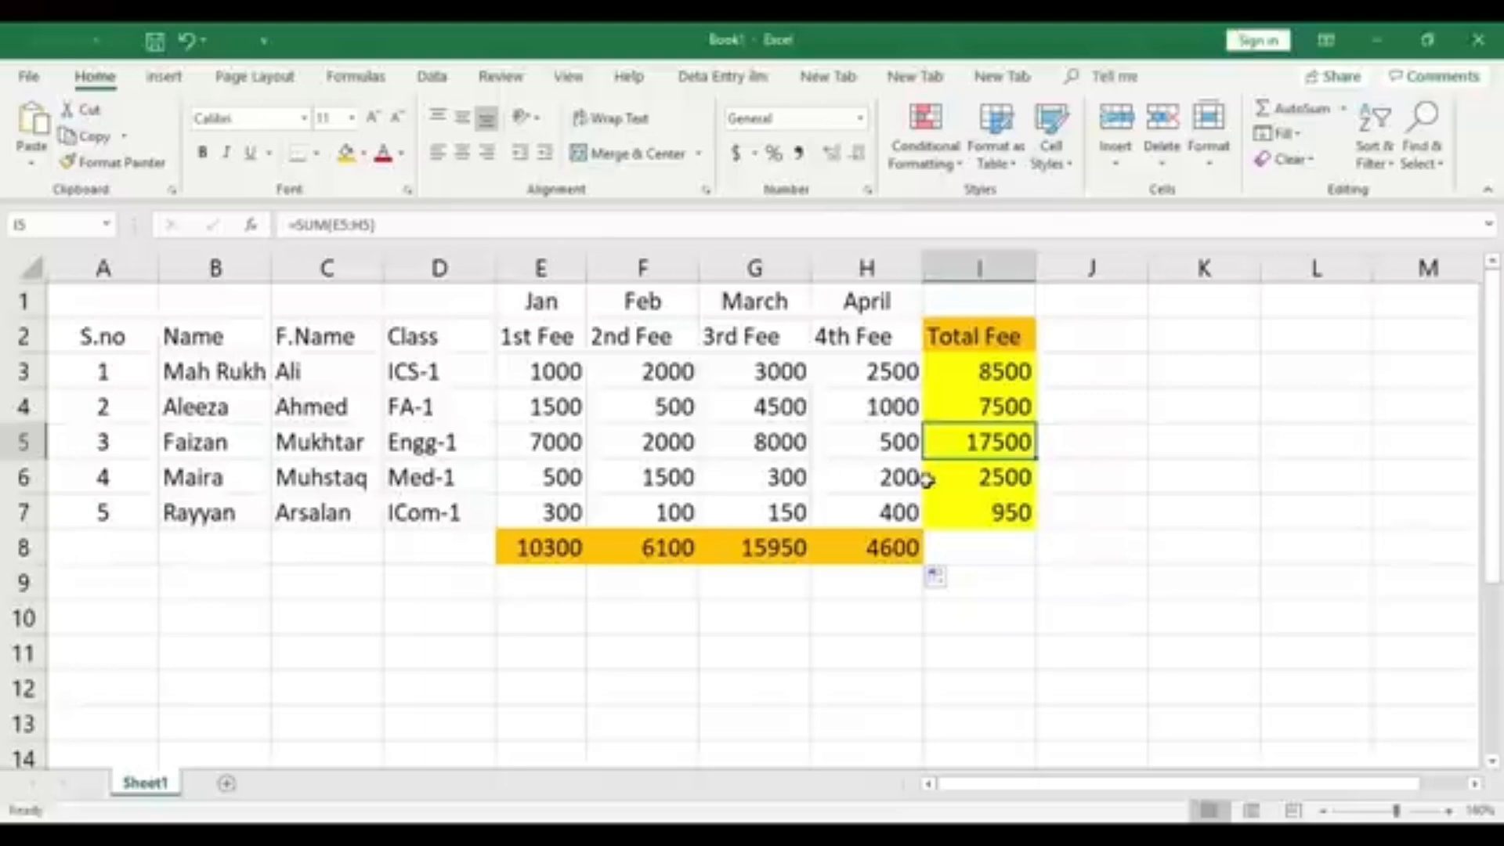
- Check the Total Fee formulas of the last two students in I6 and I7
left_click(989, 482)
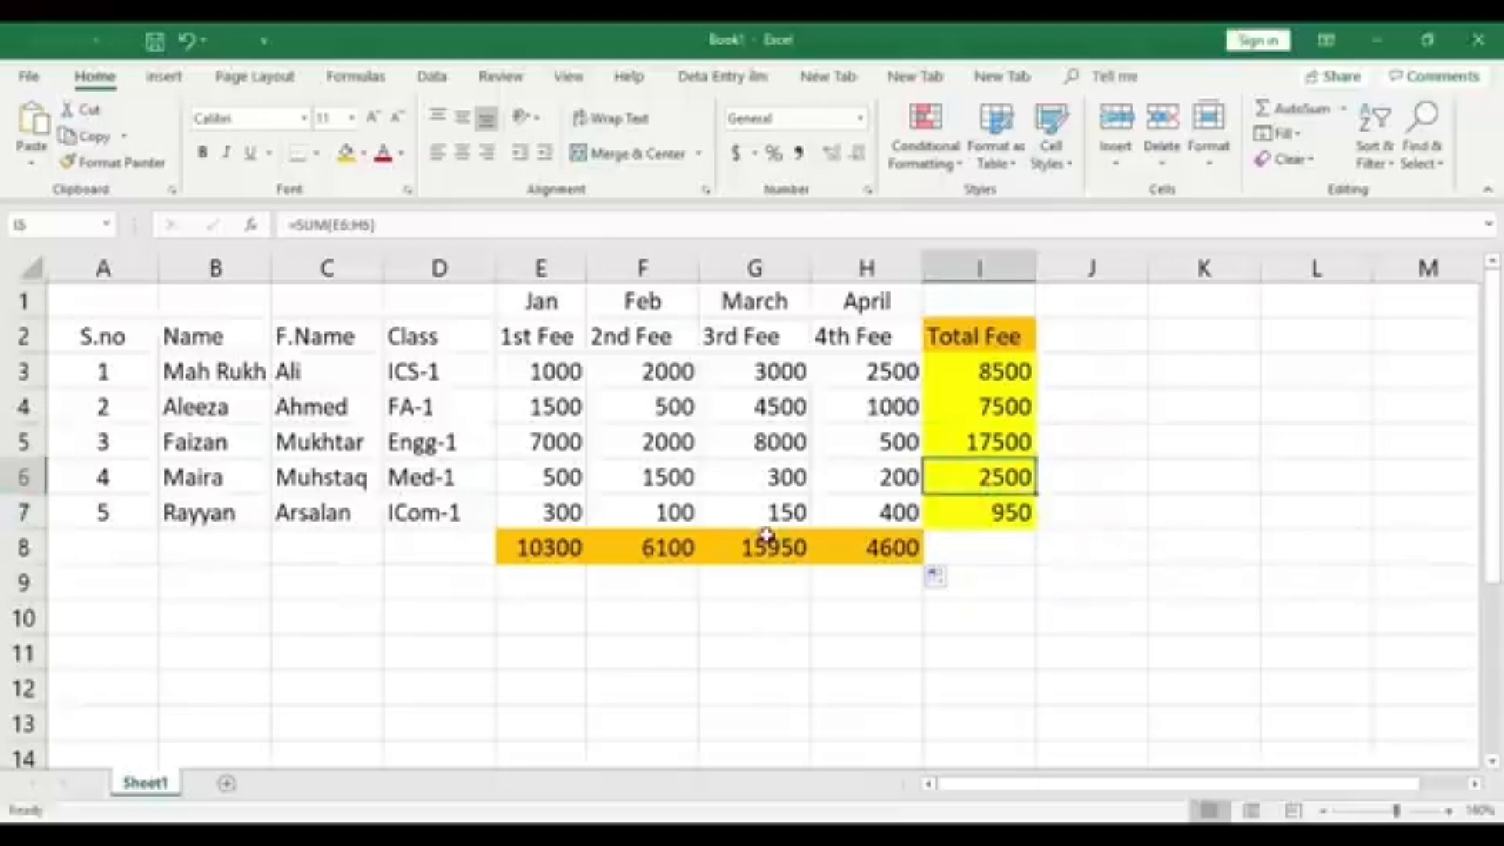
left_click(952, 515)
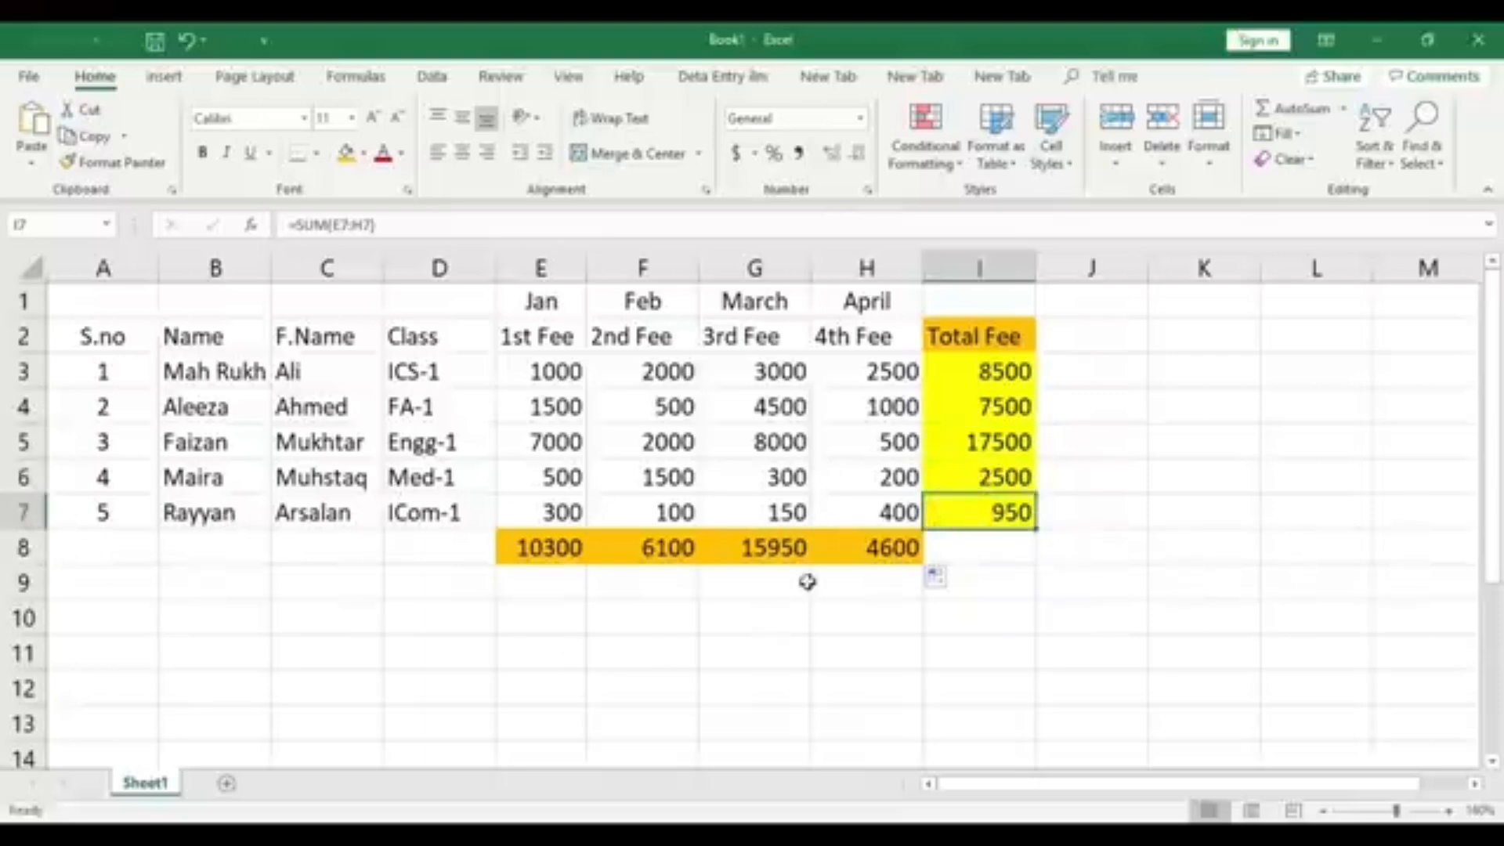
left_click(871, 670)
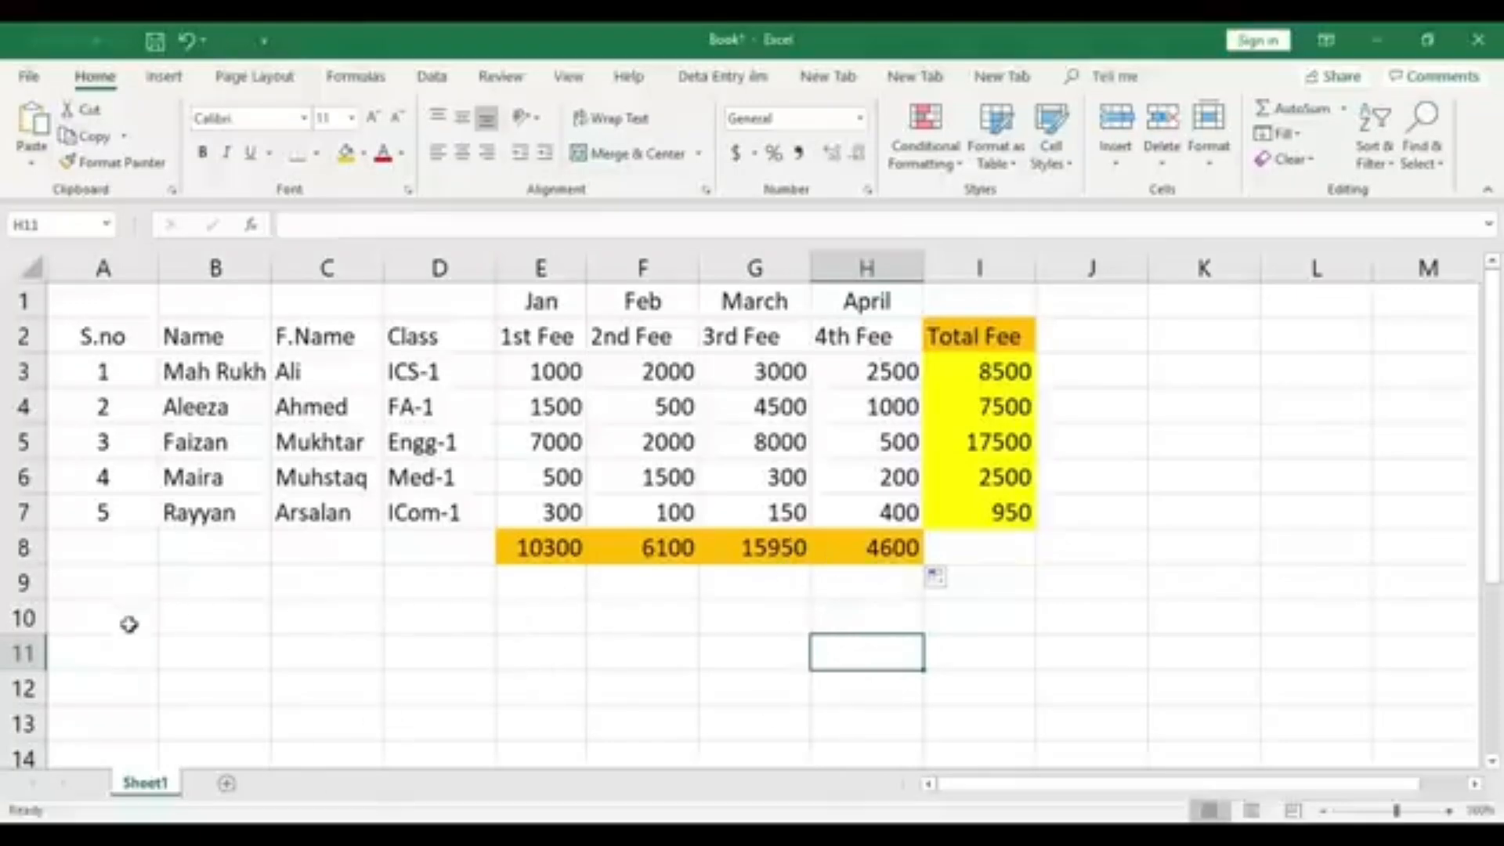
- Merge and center cells B10:D10 below the fee table
left_click_drag(207, 618, 411, 618)
left_click(326, 688)
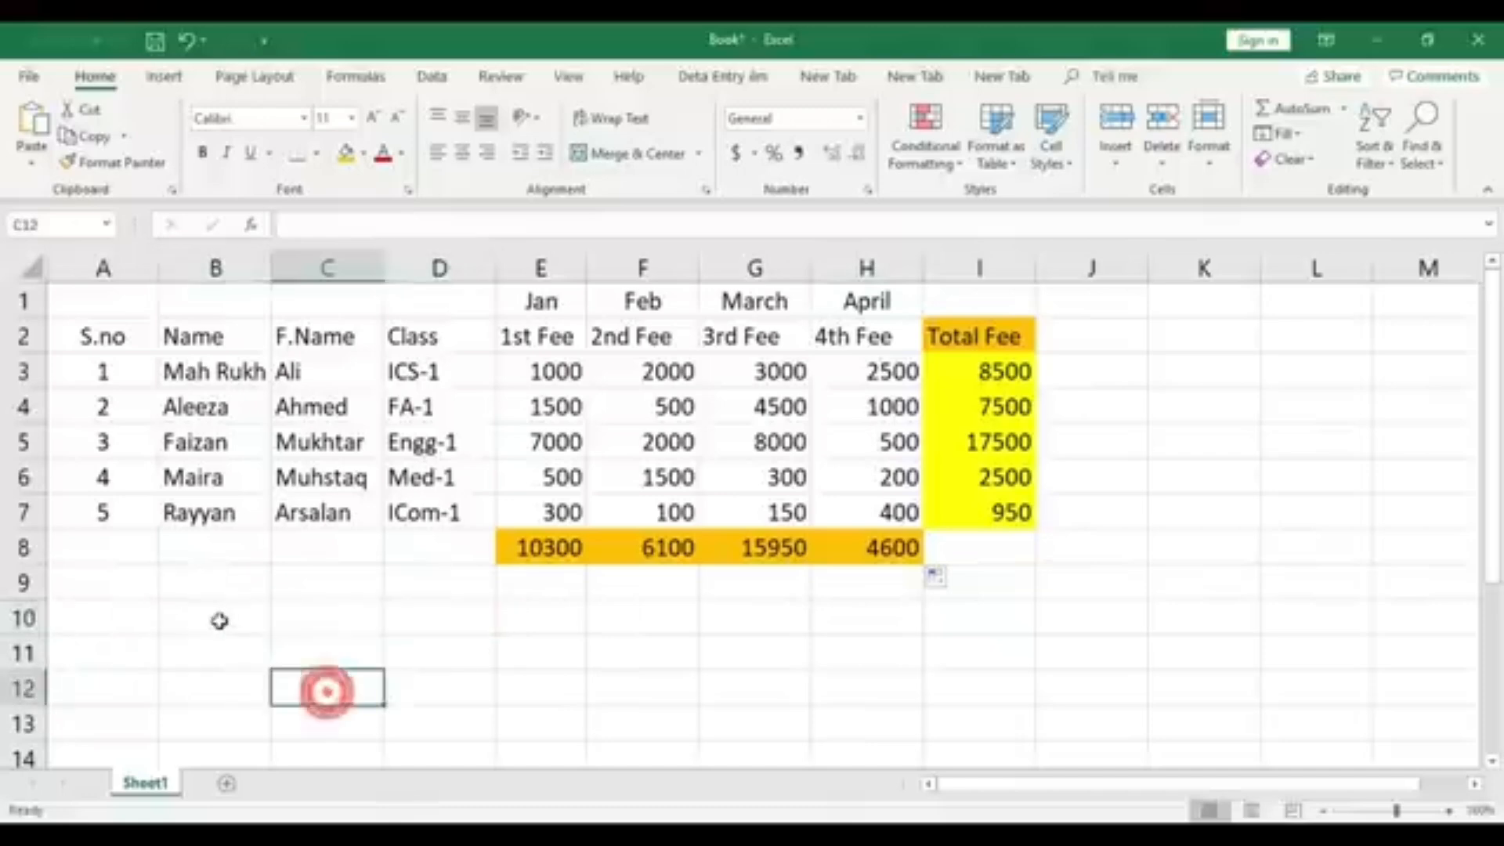
left_click_drag(208, 618, 489, 618)
left_click(627, 154)
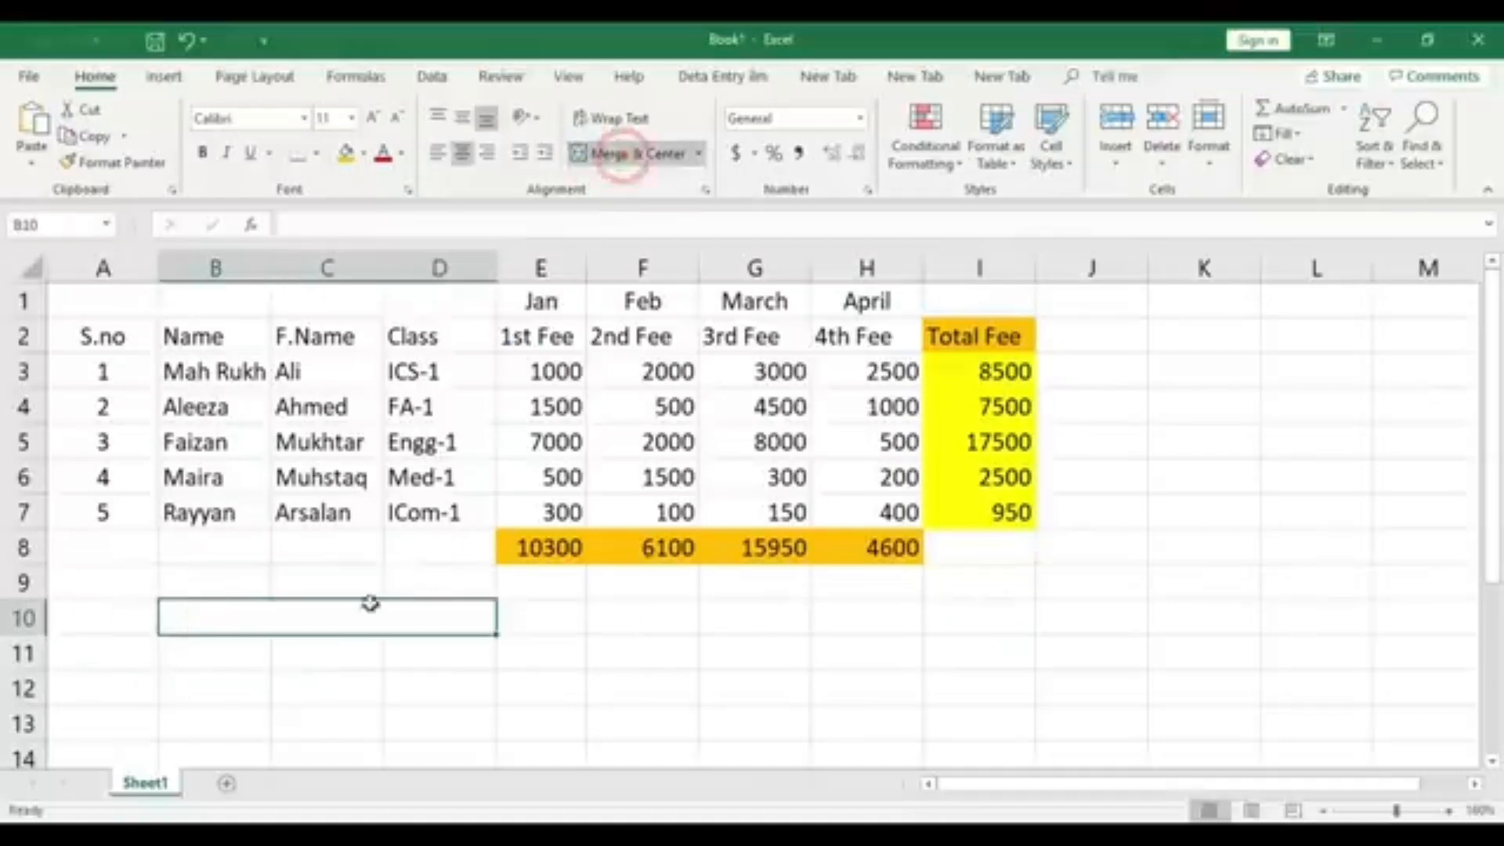
- Enter the label "Total 4 Month Income" in the merged cell B10:D10
double_click(319, 613)
type("Total U")
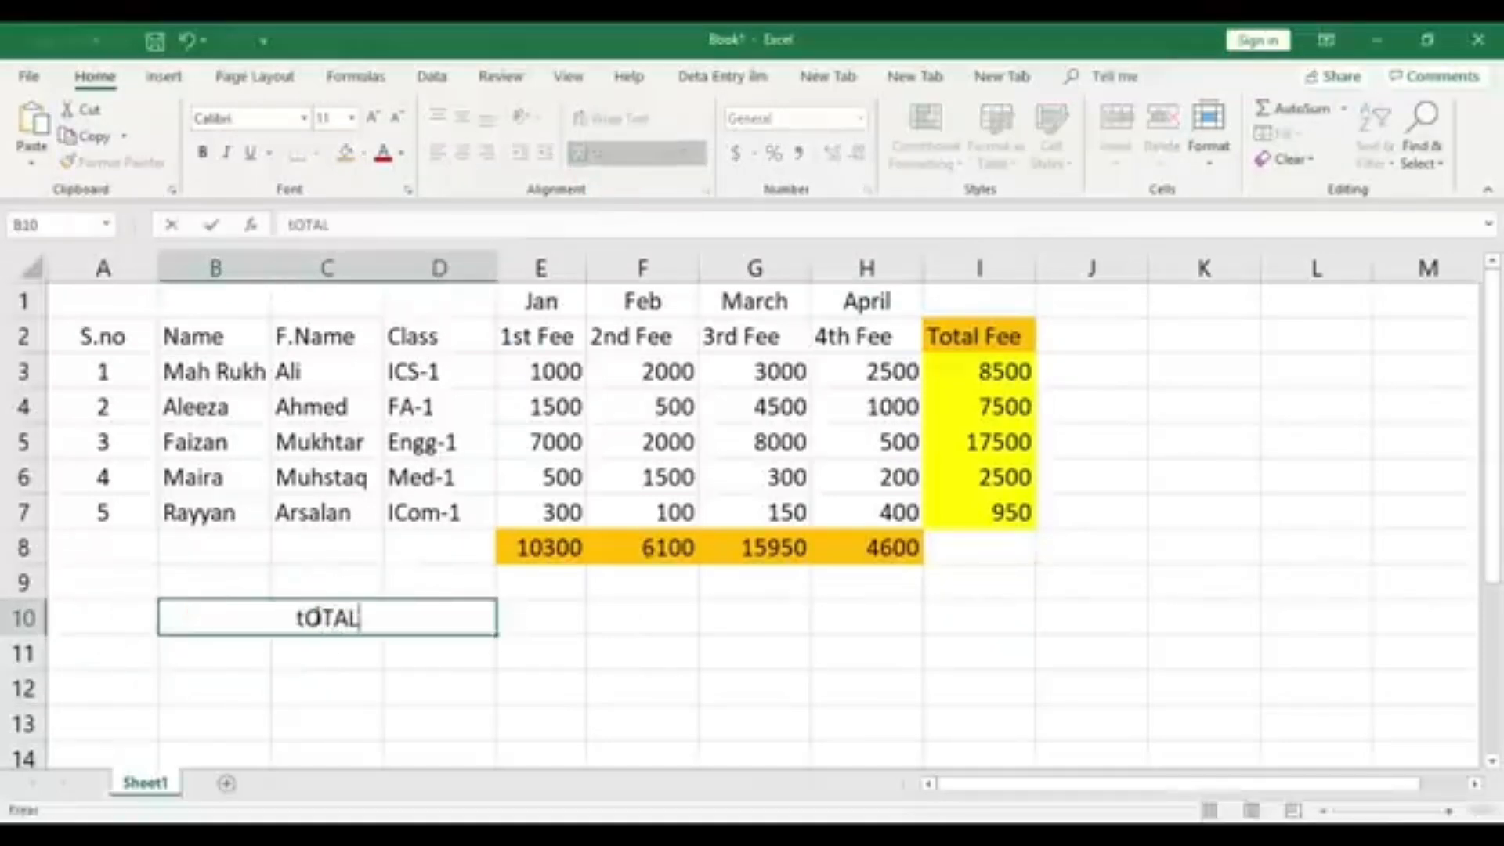
key("BackSpace")
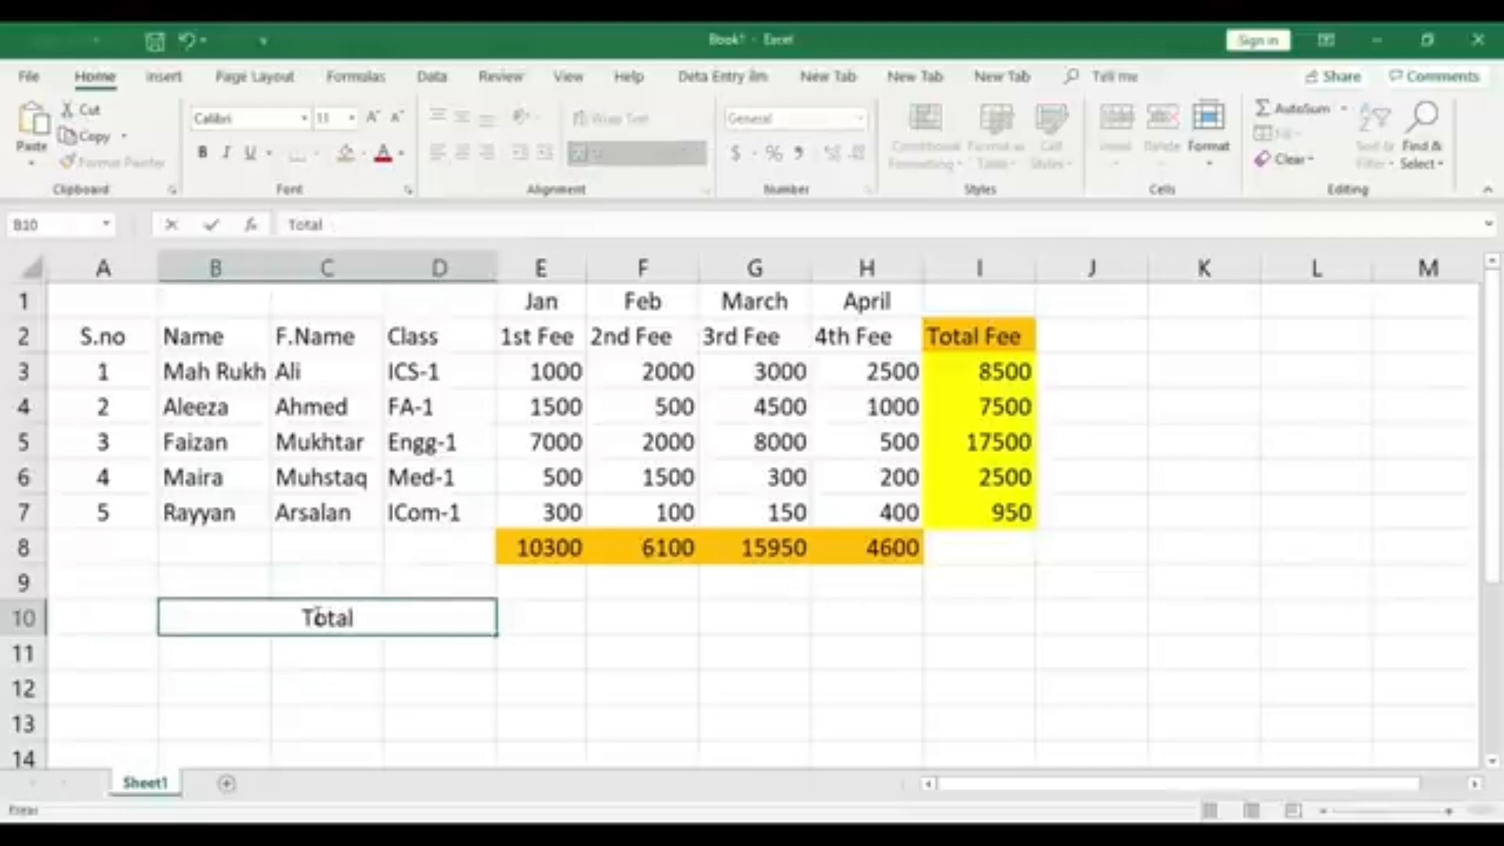
type("4")
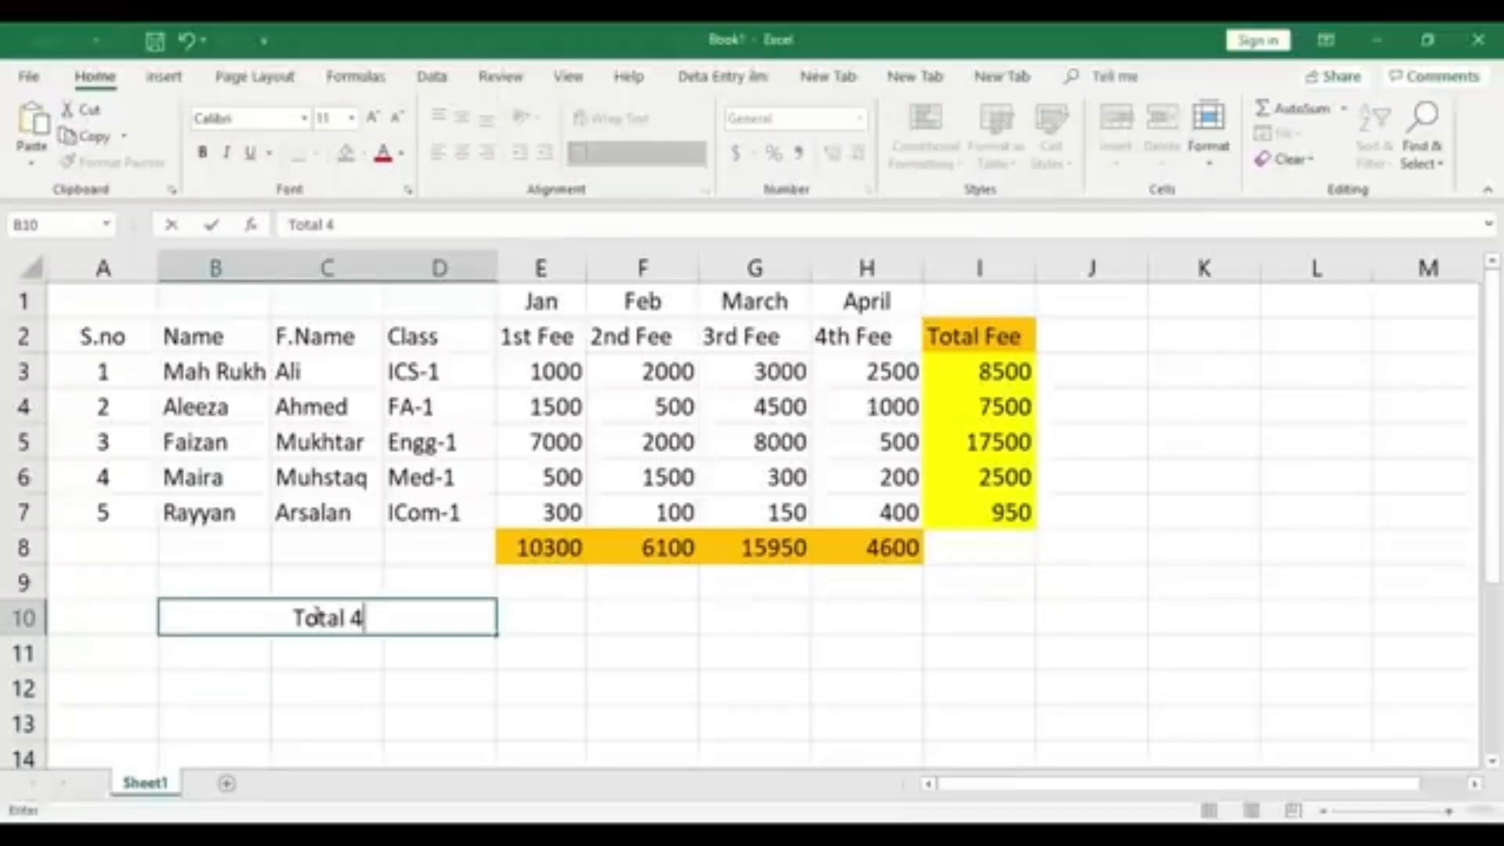
type(" Month")
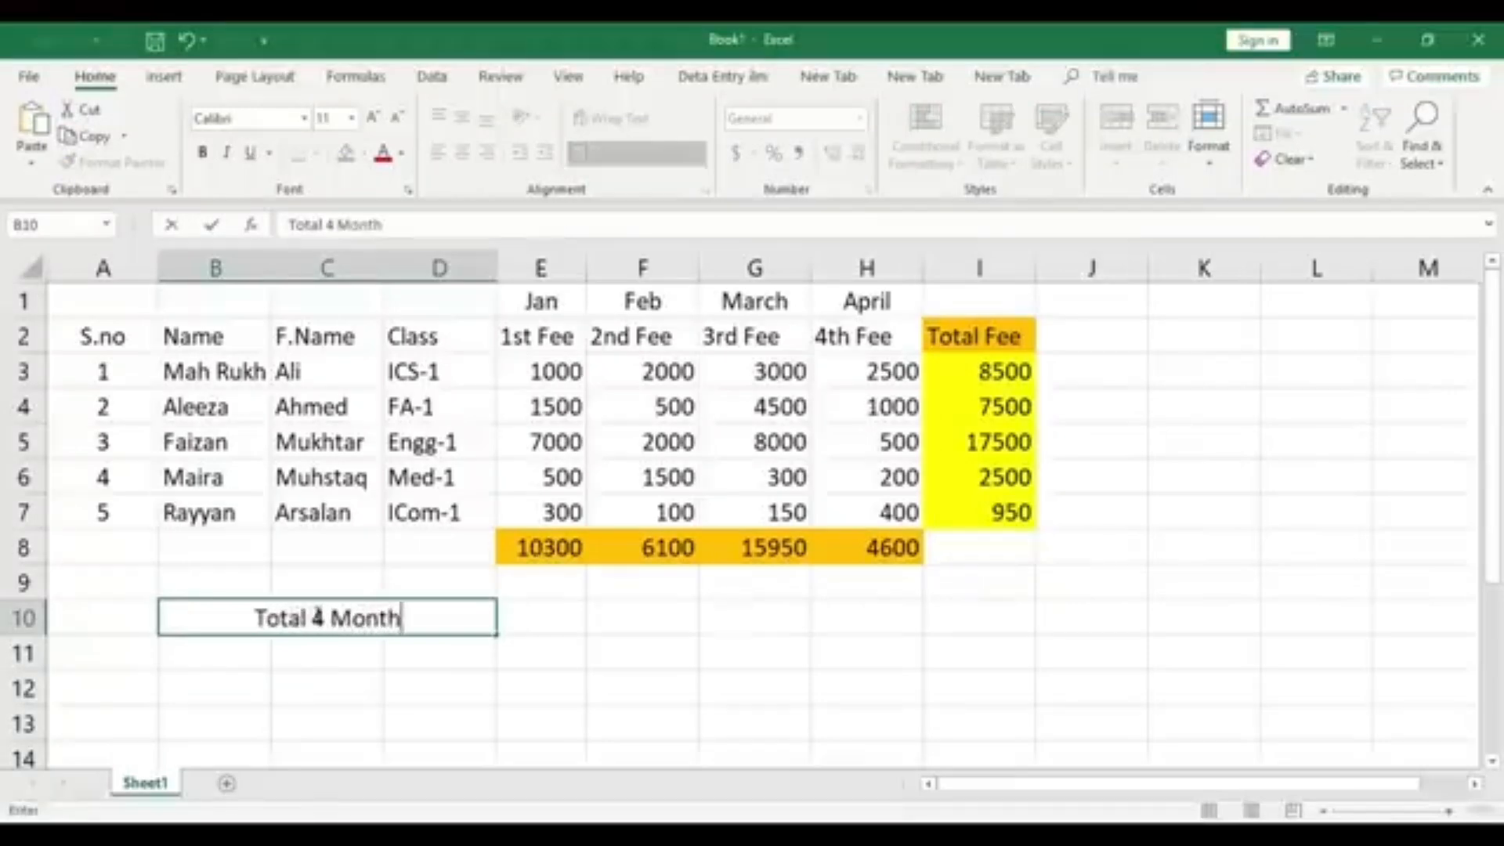
type(" Income")
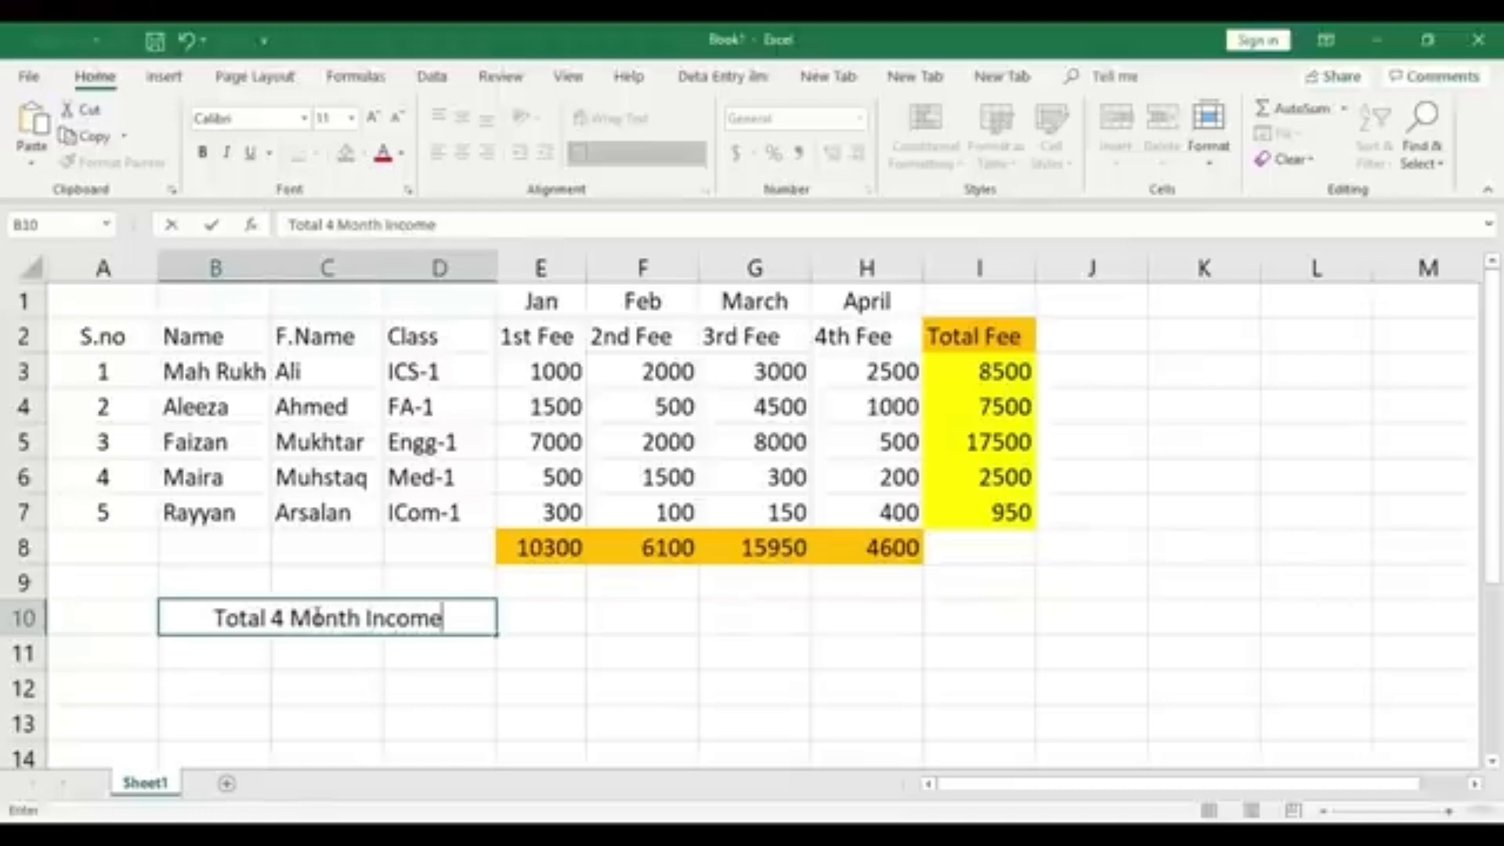
left_click(328, 657)
- Format the "Total 4 Month Income" label with a light blue fill, bold text and a one-step larger font
left_click(335, 621)
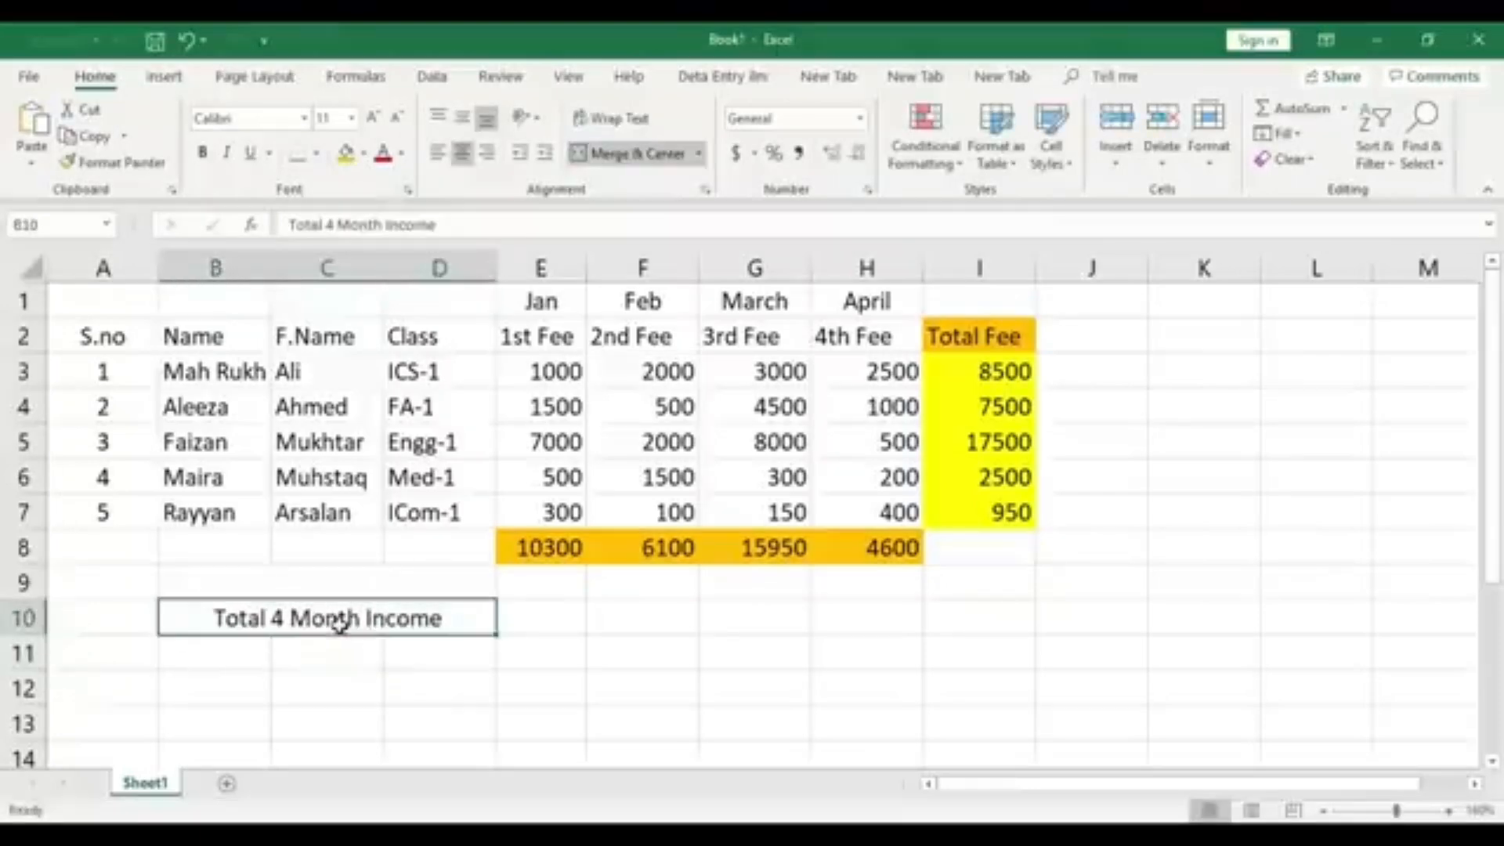
left_click(365, 154)
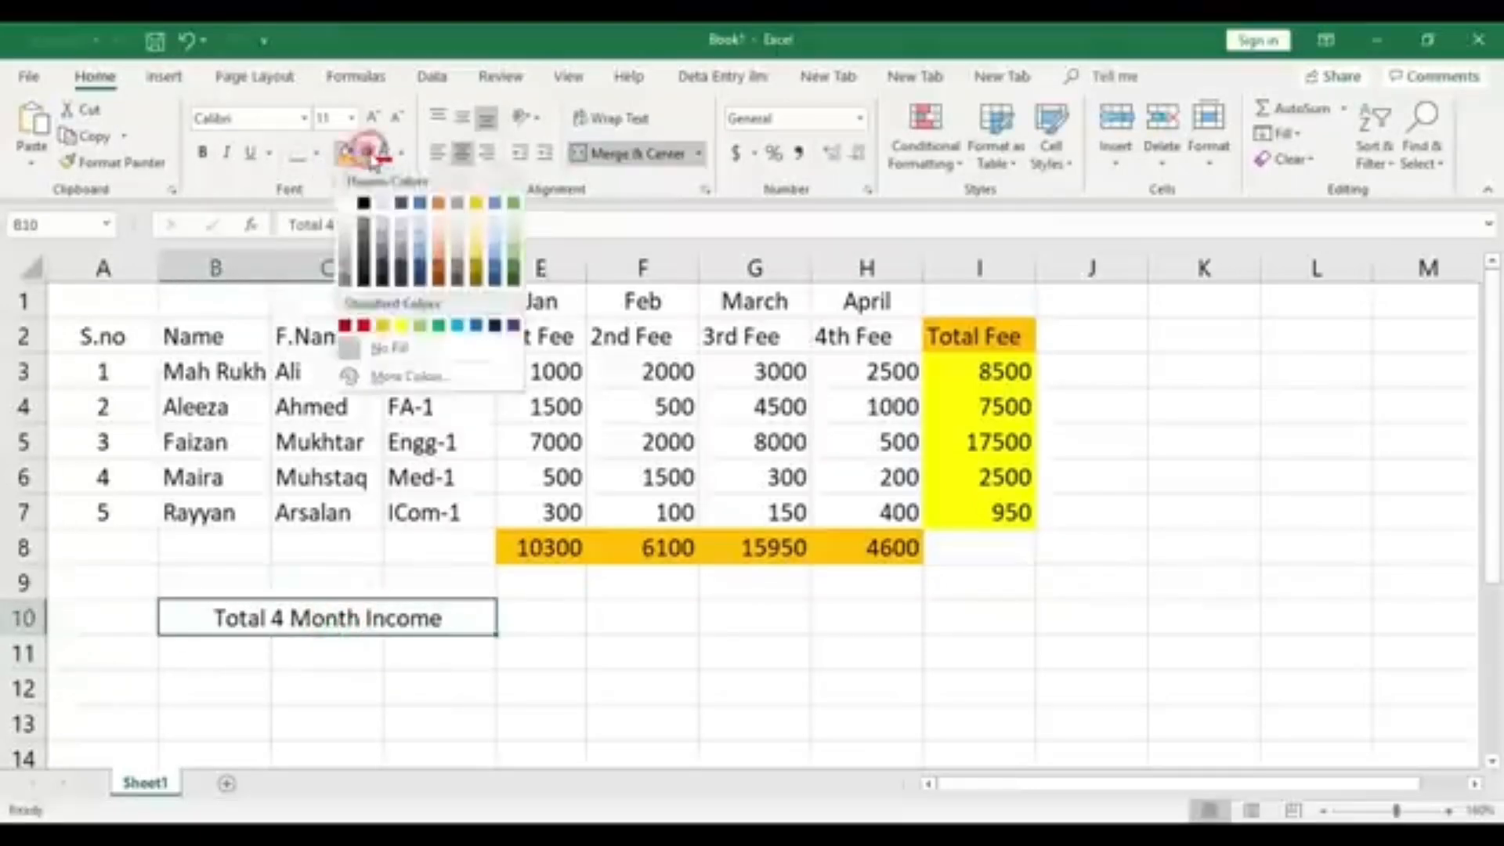
left_click(457, 328)
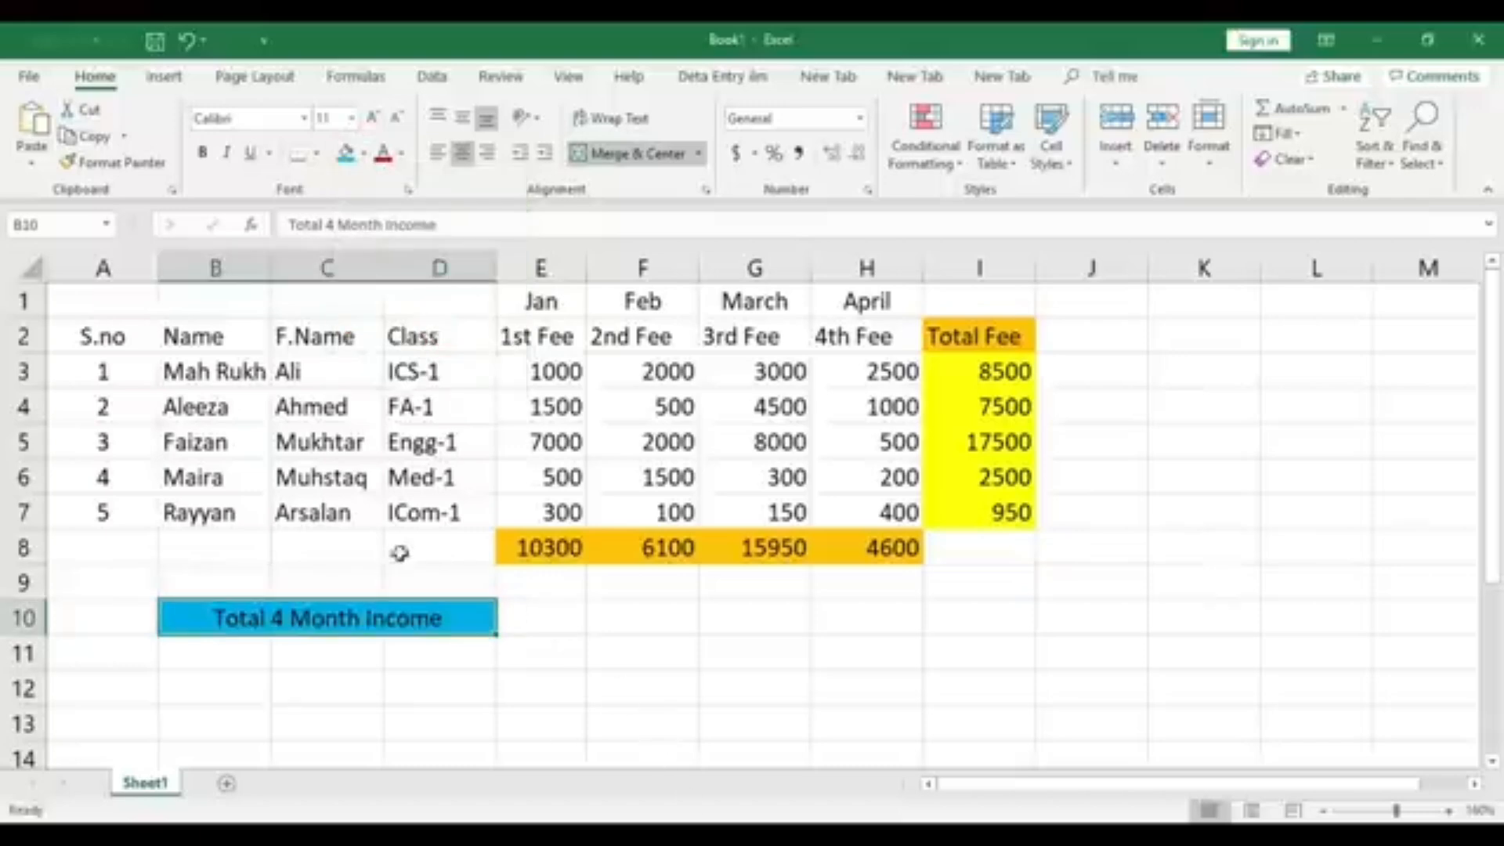
left_click(202, 151)
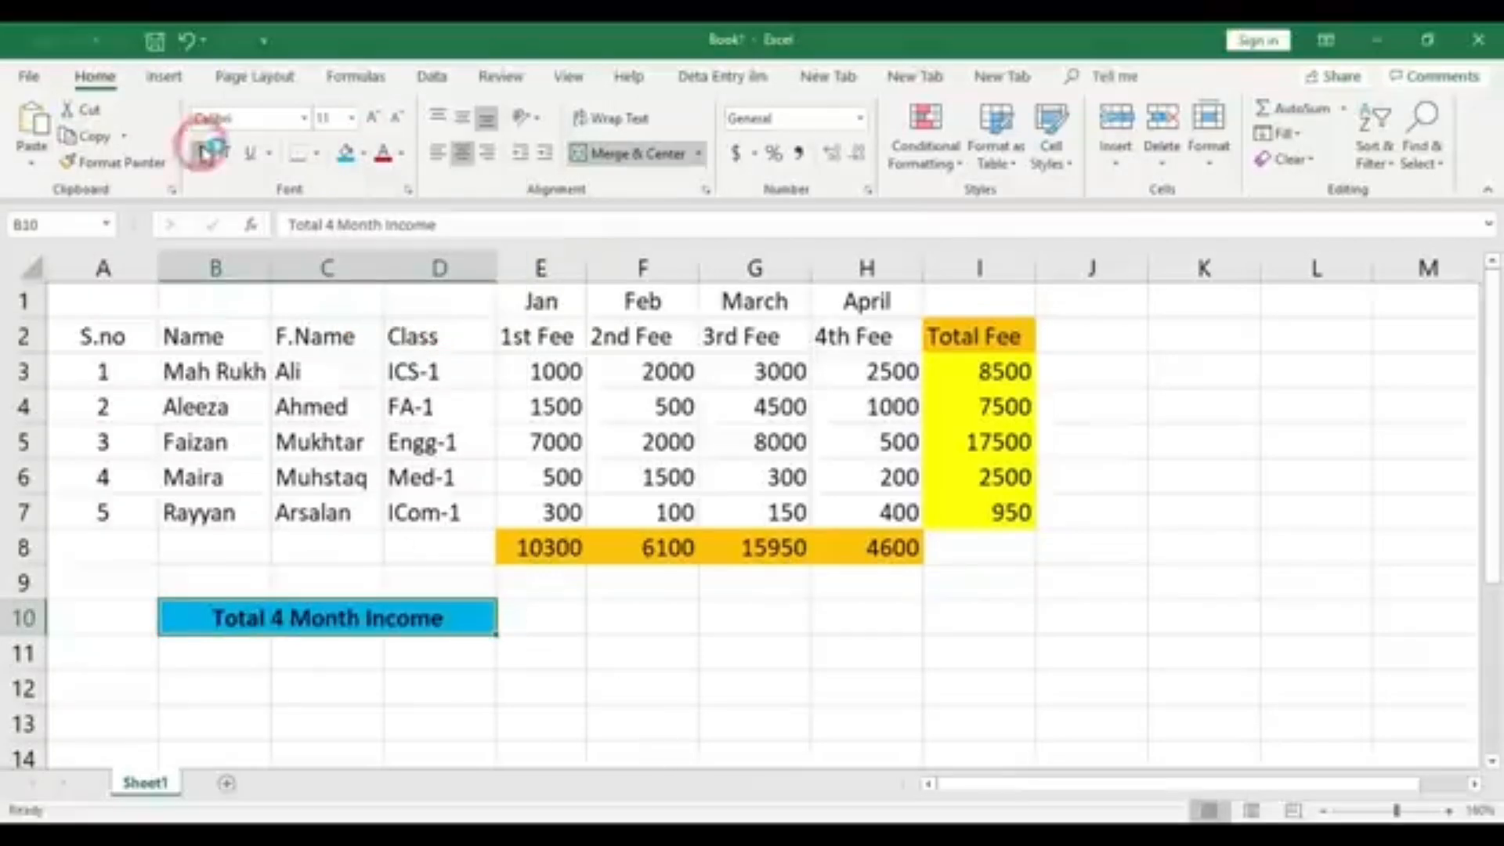
left_click(372, 117)
left_click(540, 655)
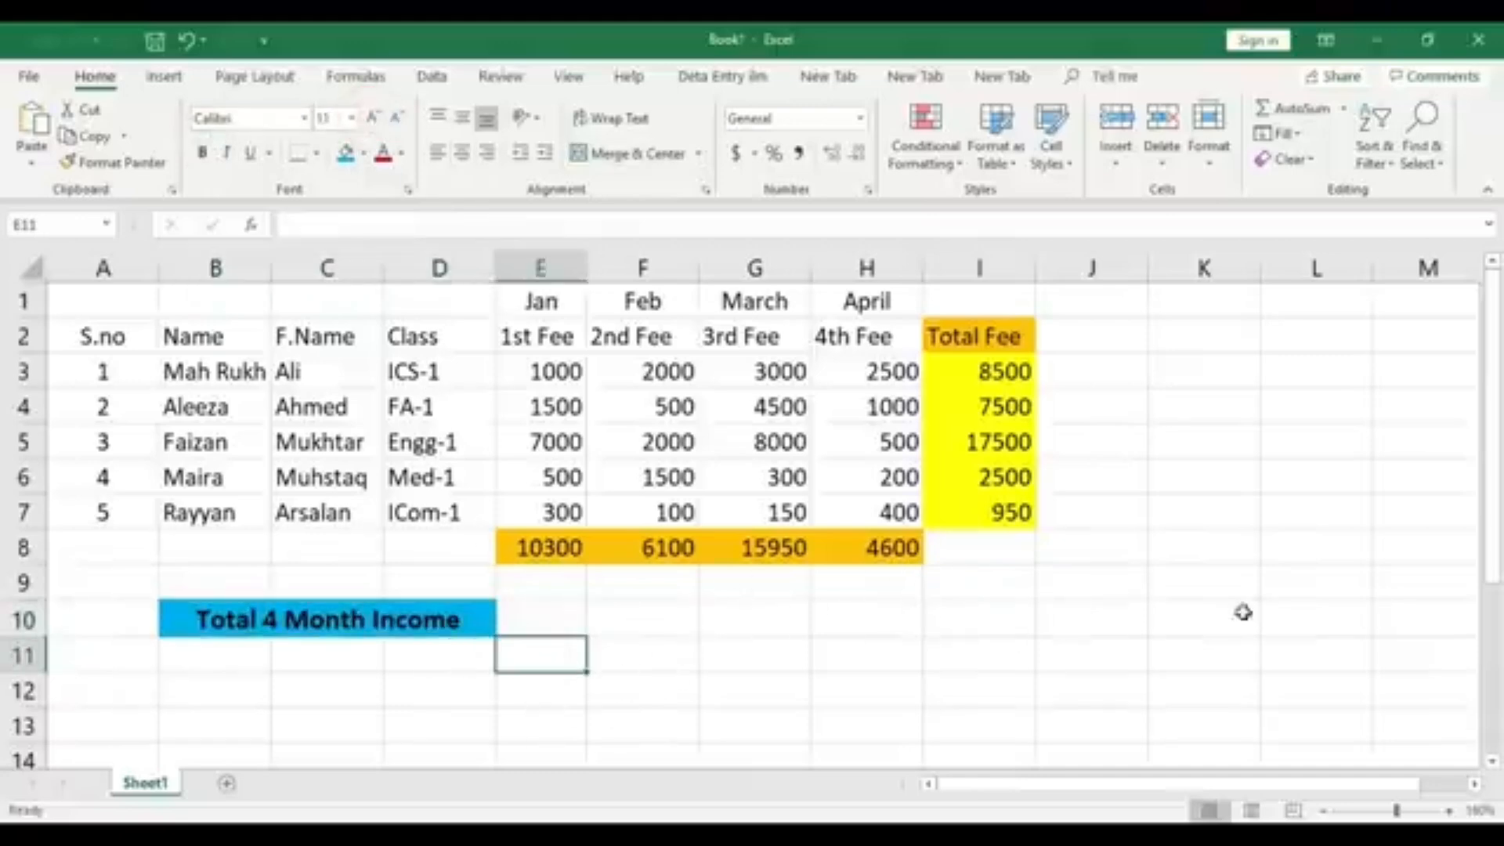
left_click(1272, 593)
left_click(1327, 347)
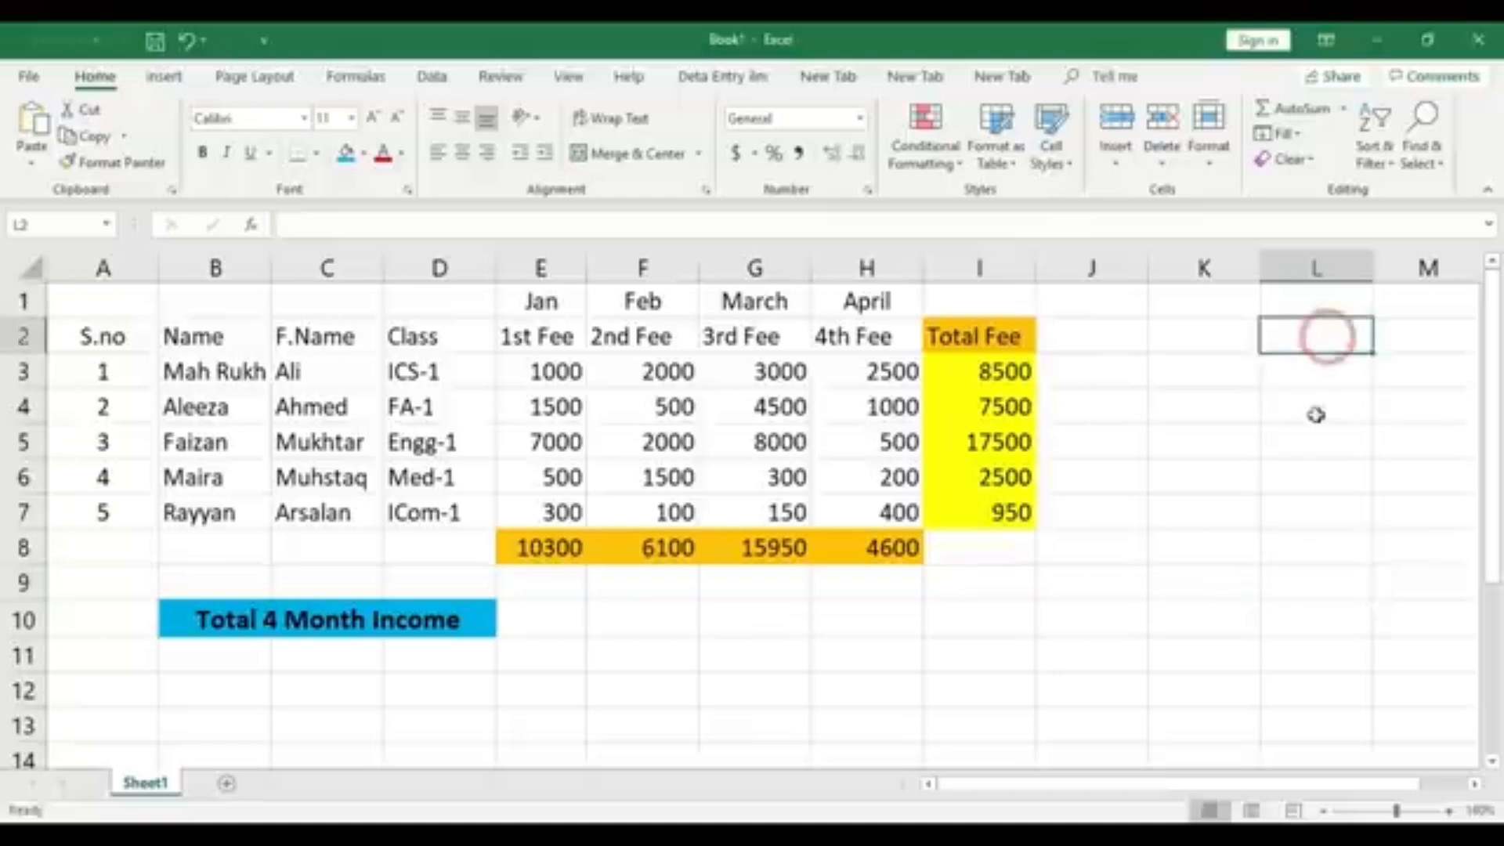
left_click(971, 650)
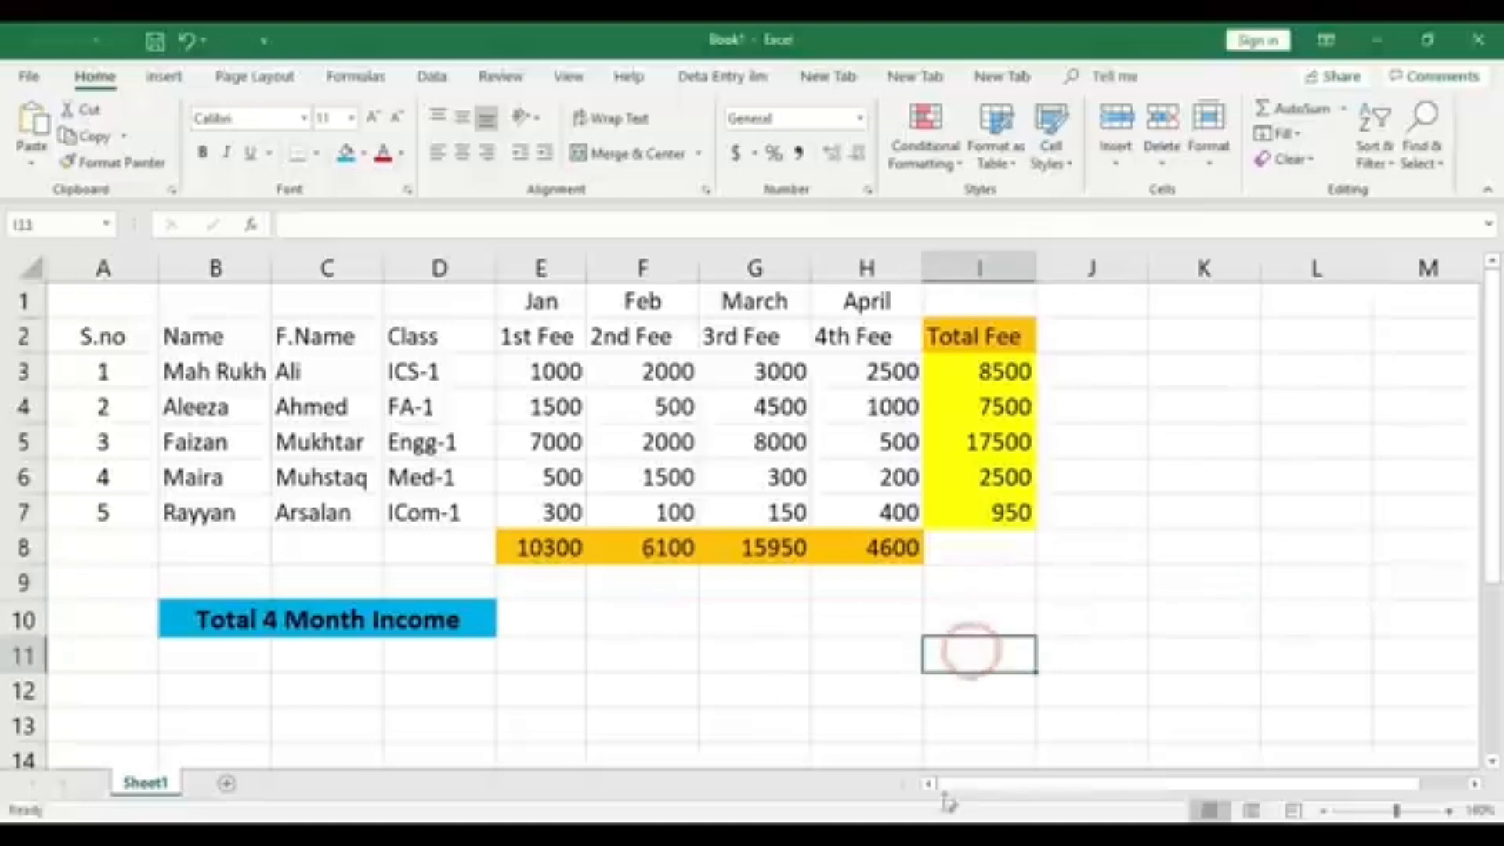
left_click(675, 691)
left_click(1088, 662)
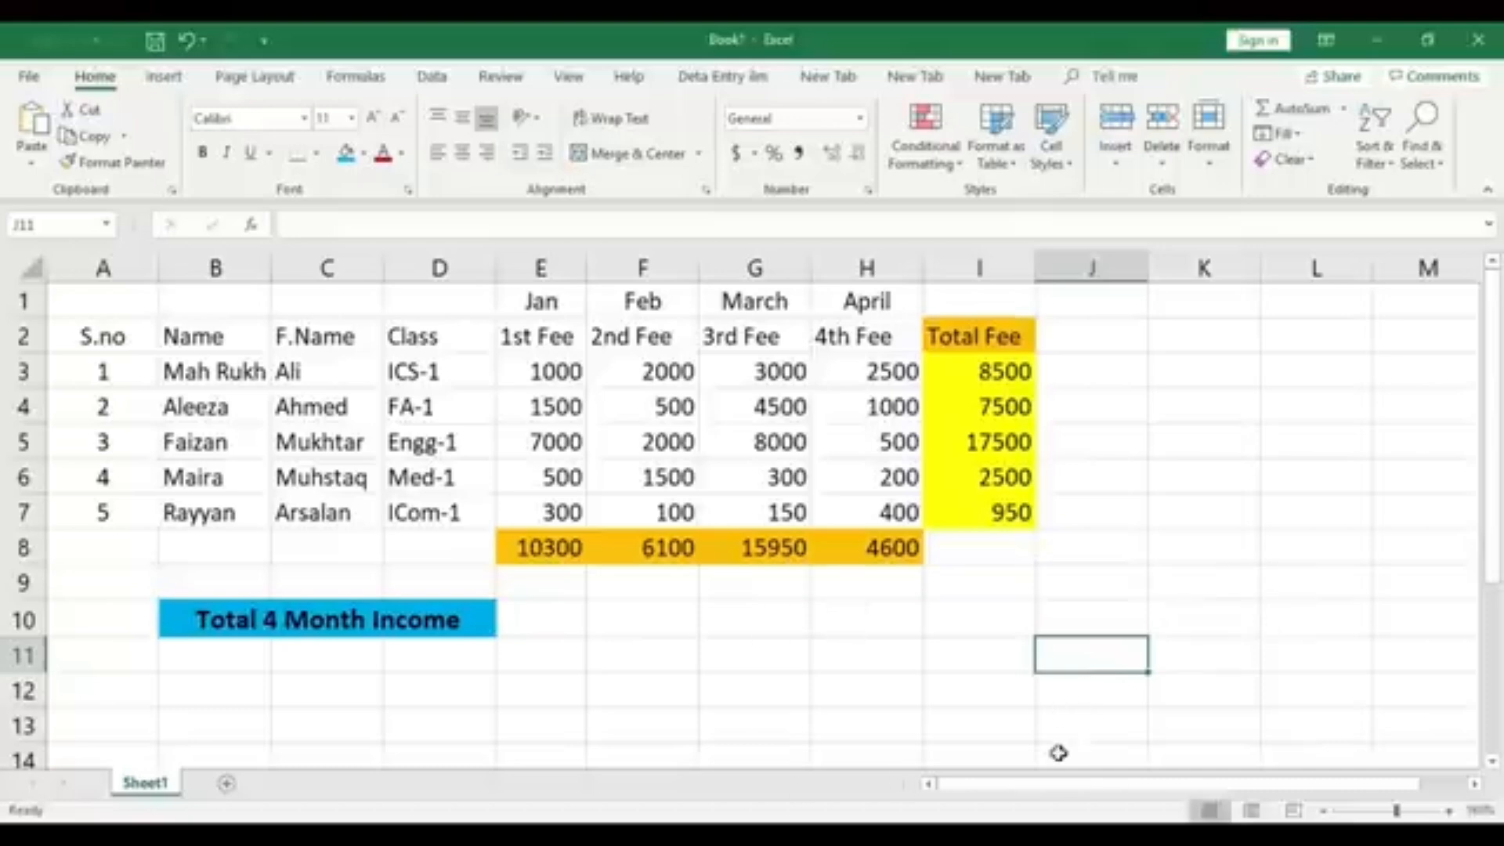
- Add up the four monthly totals in the empty cell K11 with the formula =SUM(E8:H8)
left_click(1203, 655)
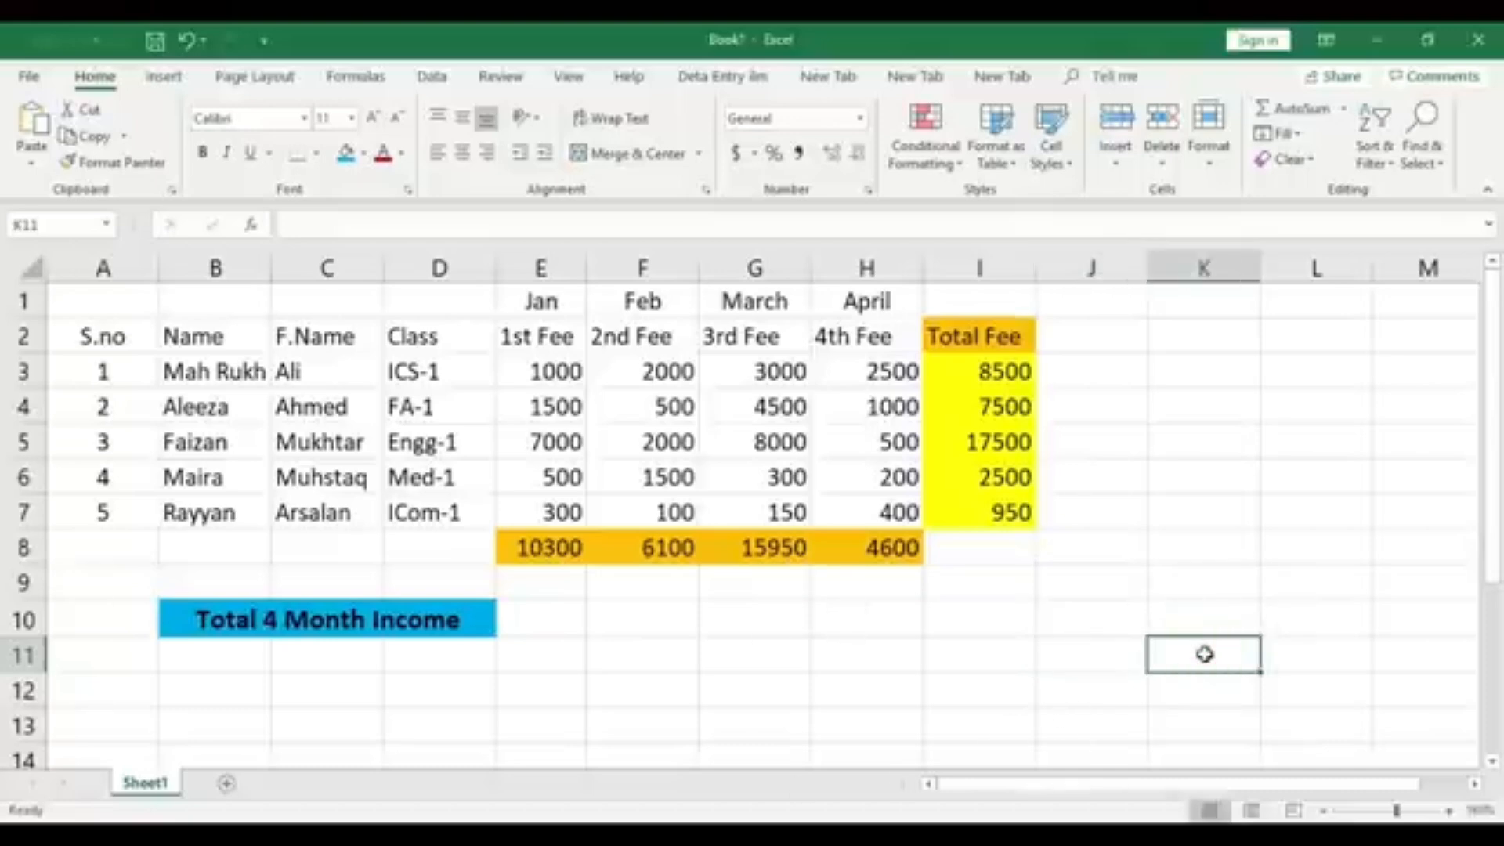
type("=")
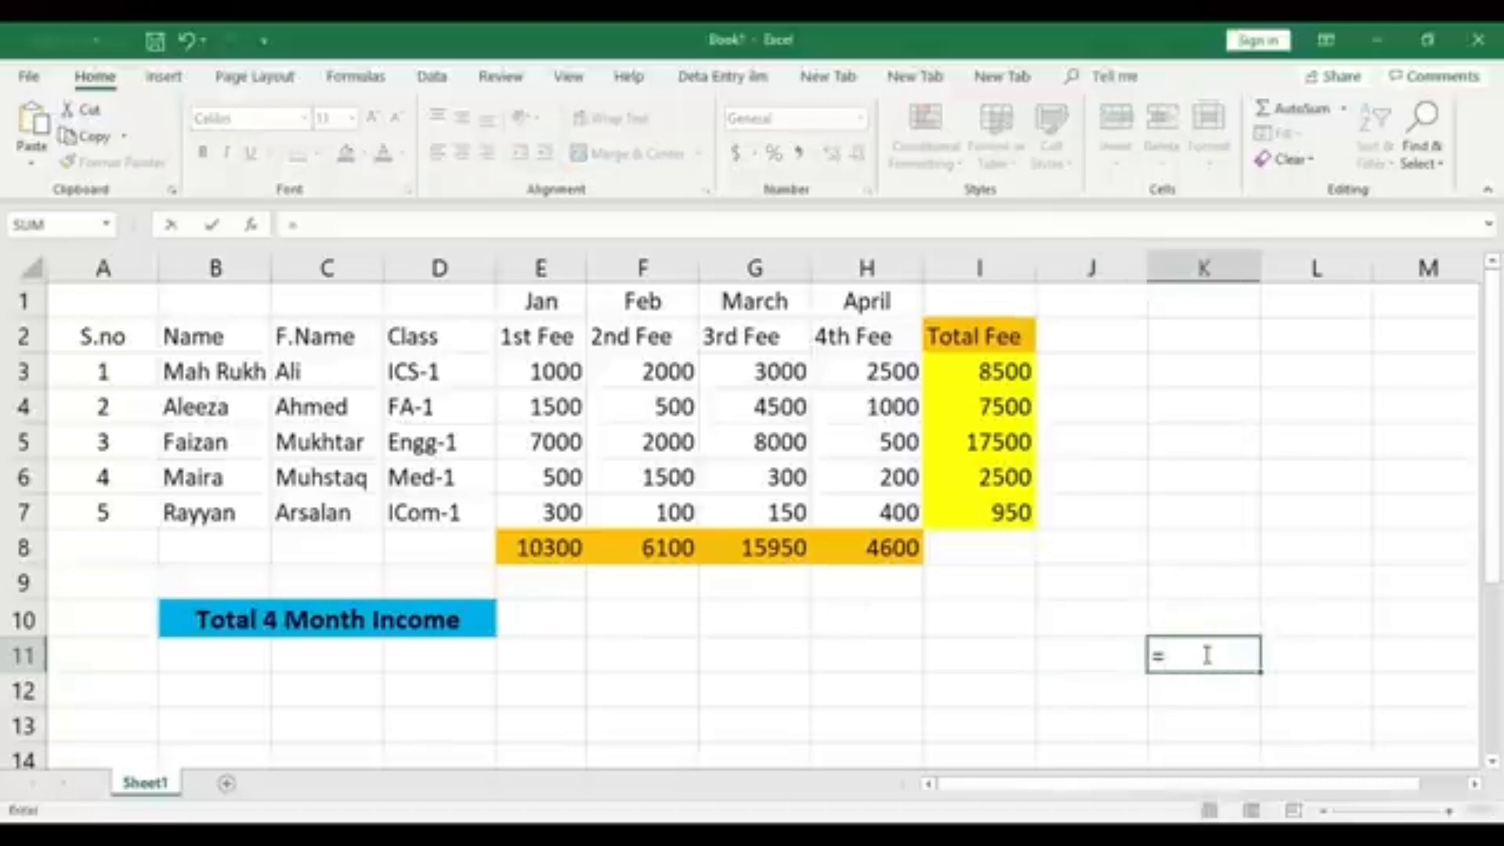
type("sum")
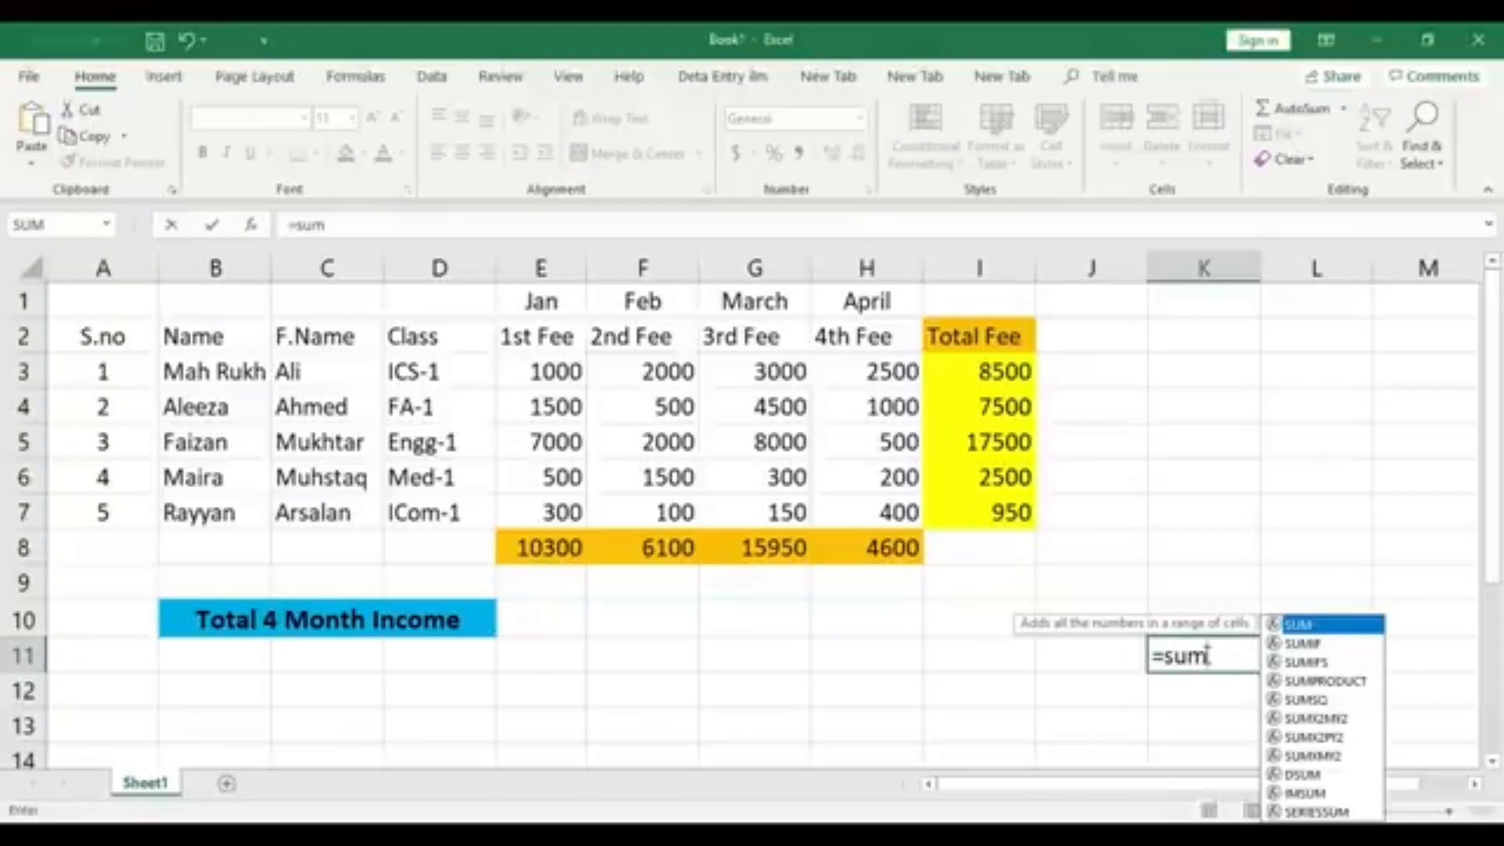
type("(")
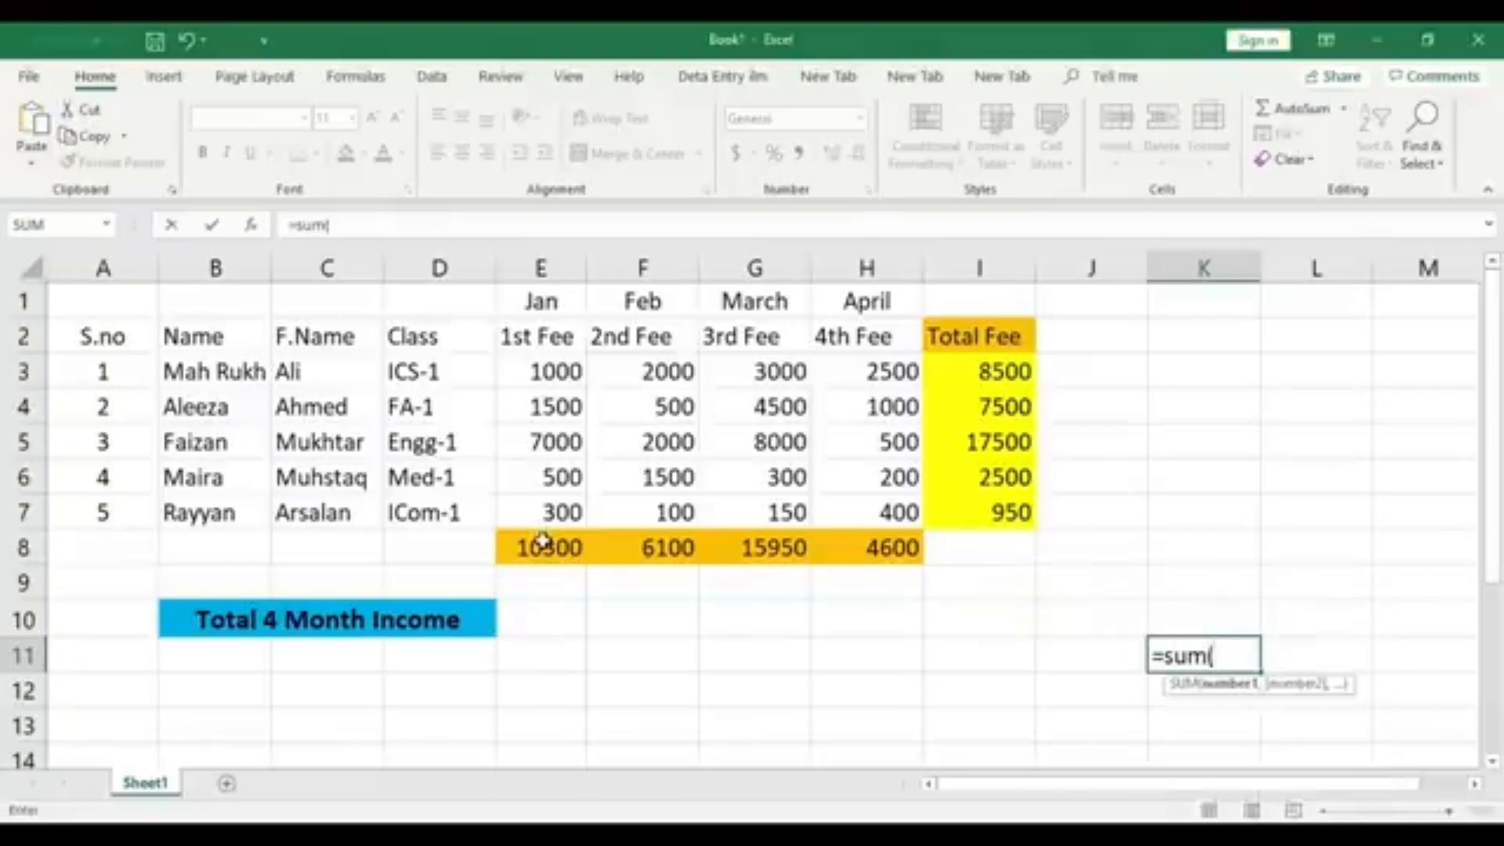
left_click_drag(544, 540, 870, 555)
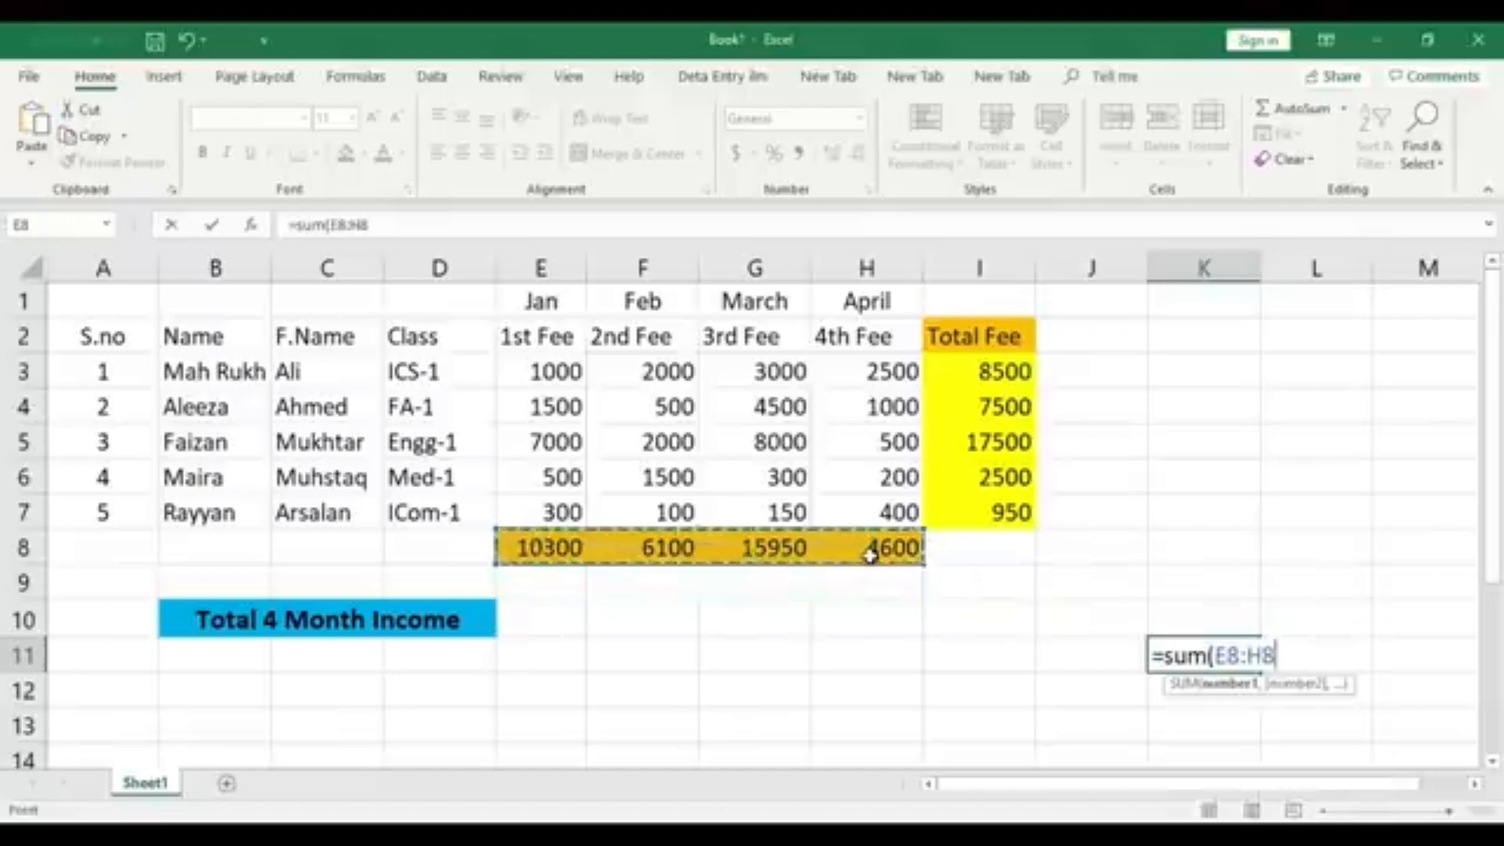
type(")")
key("Return")
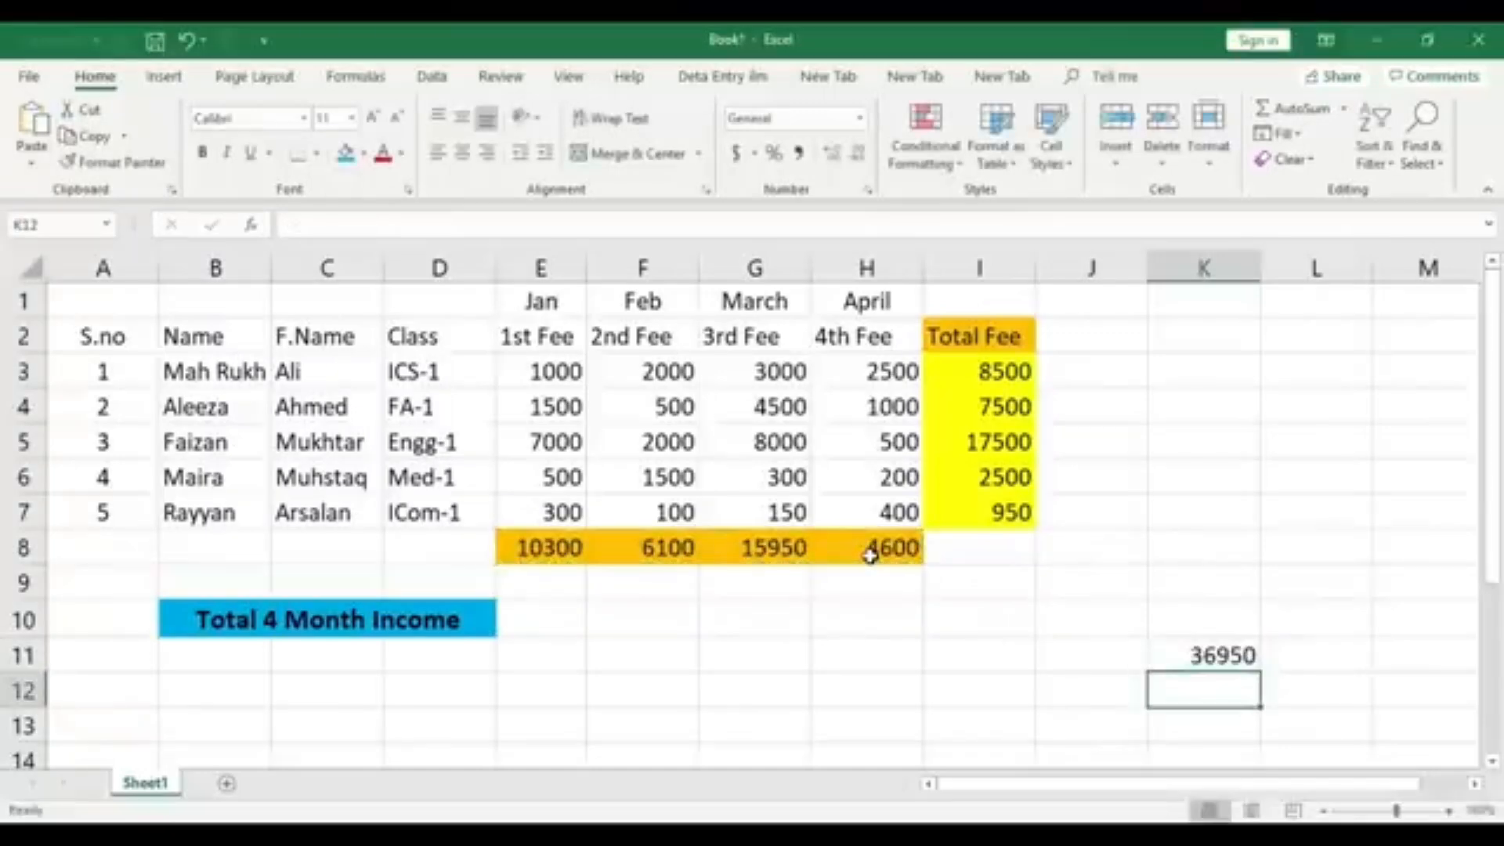
- Delete the trial SUM formula from cell K11
left_click(1244, 660)
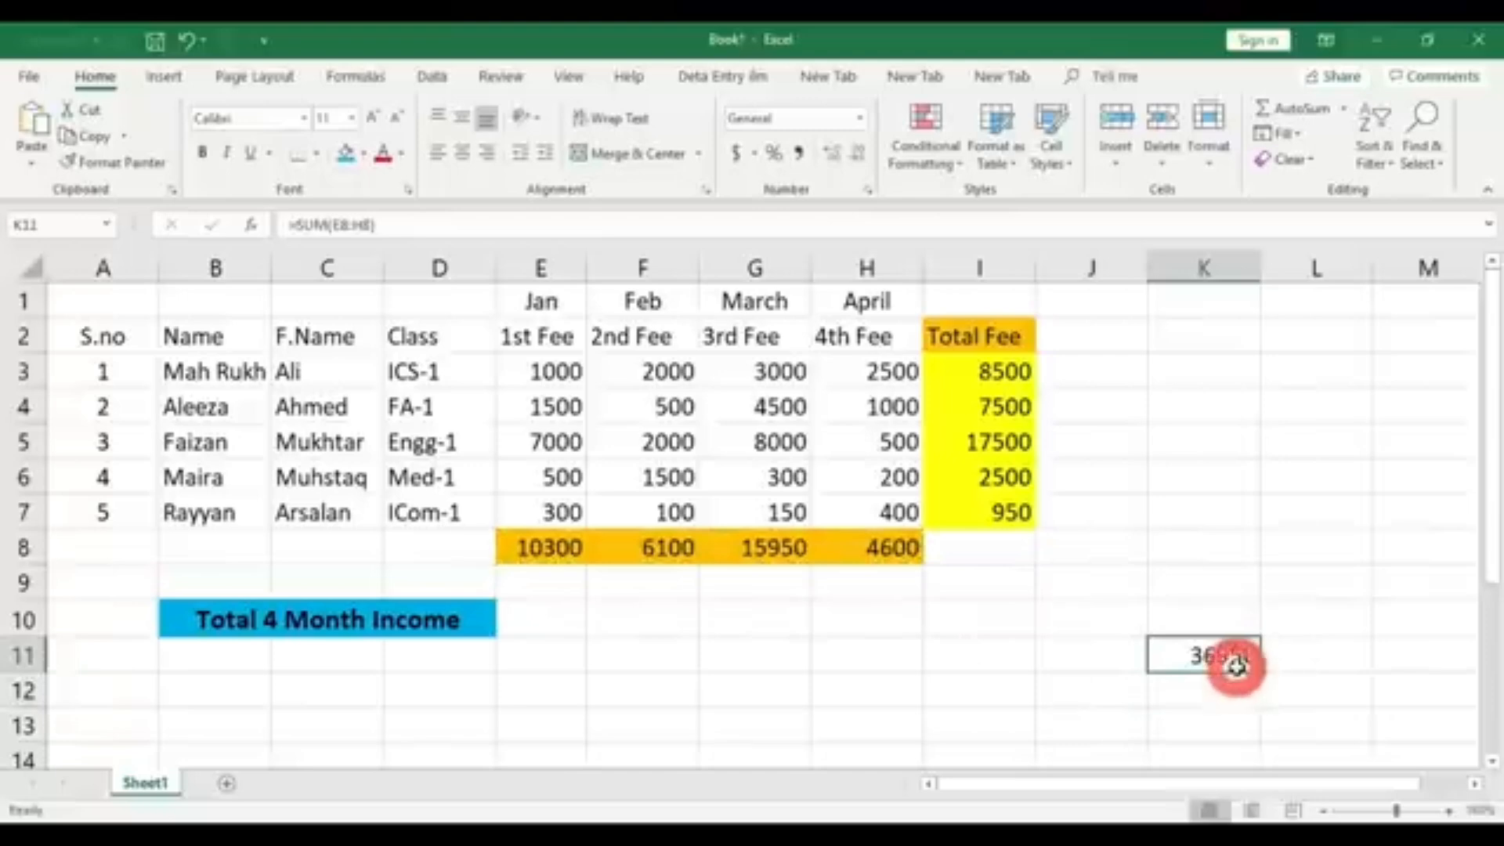
key("Delete")
left_click(1097, 689)
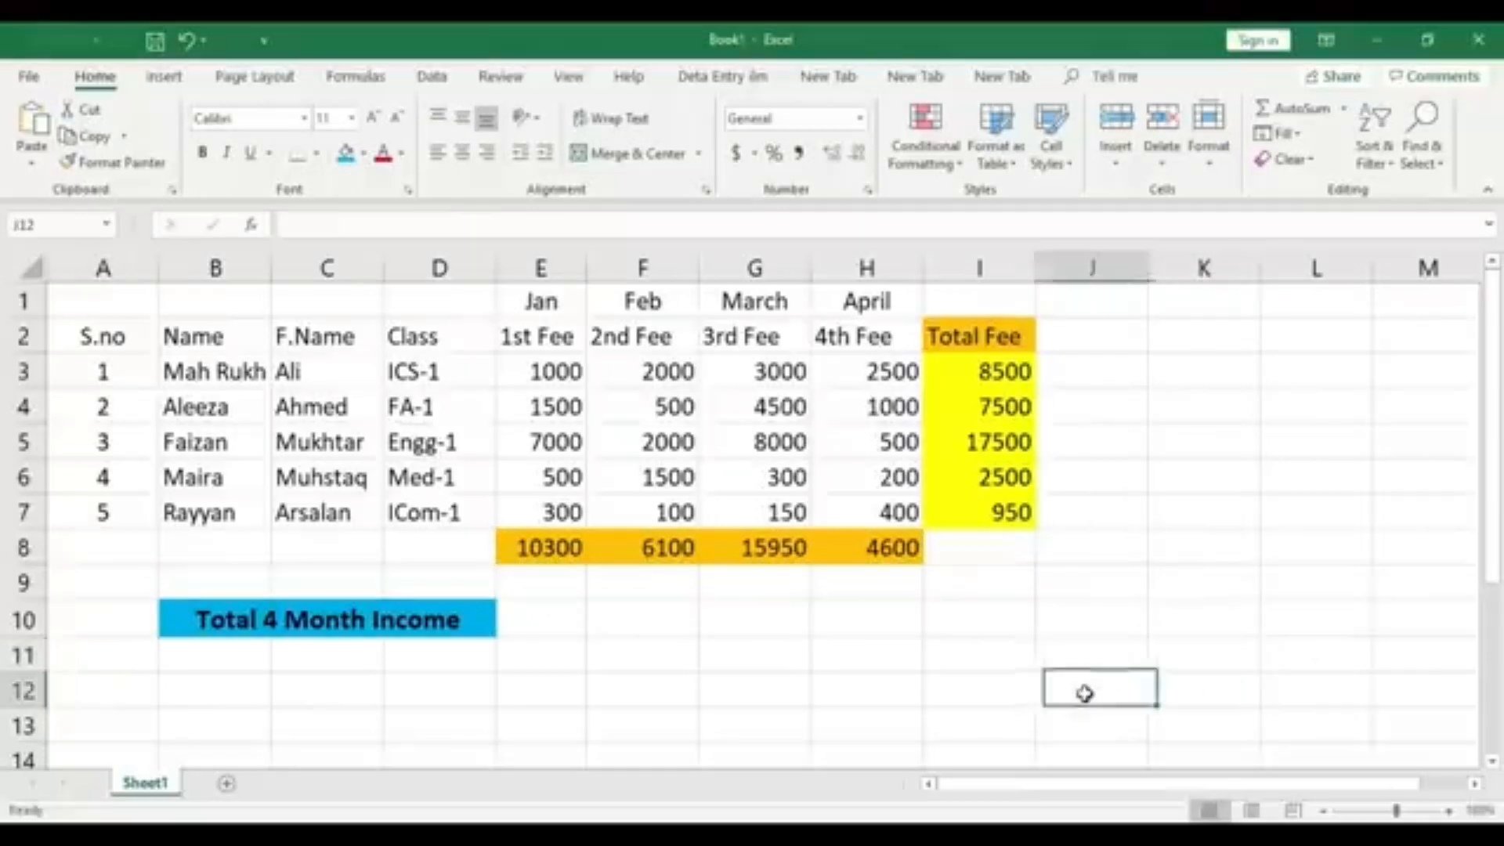
- Merge and center cells E10:H10 beside the "Total 4 Month Income" label
left_click(532, 622)
left_click_drag(532, 621, 862, 619)
left_click(625, 152)
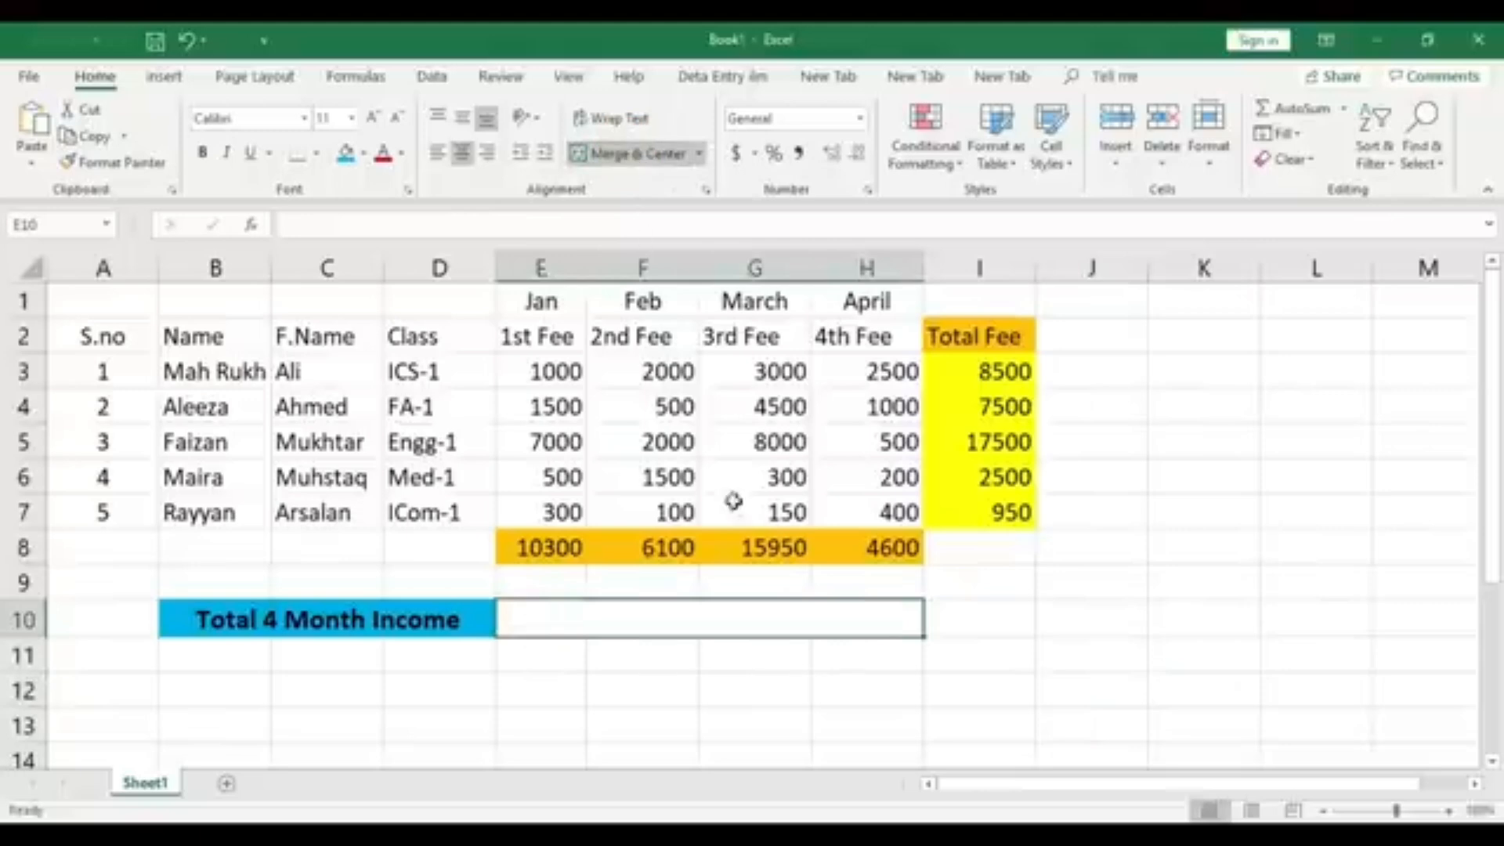
left_click(816, 696)
left_click(715, 621)
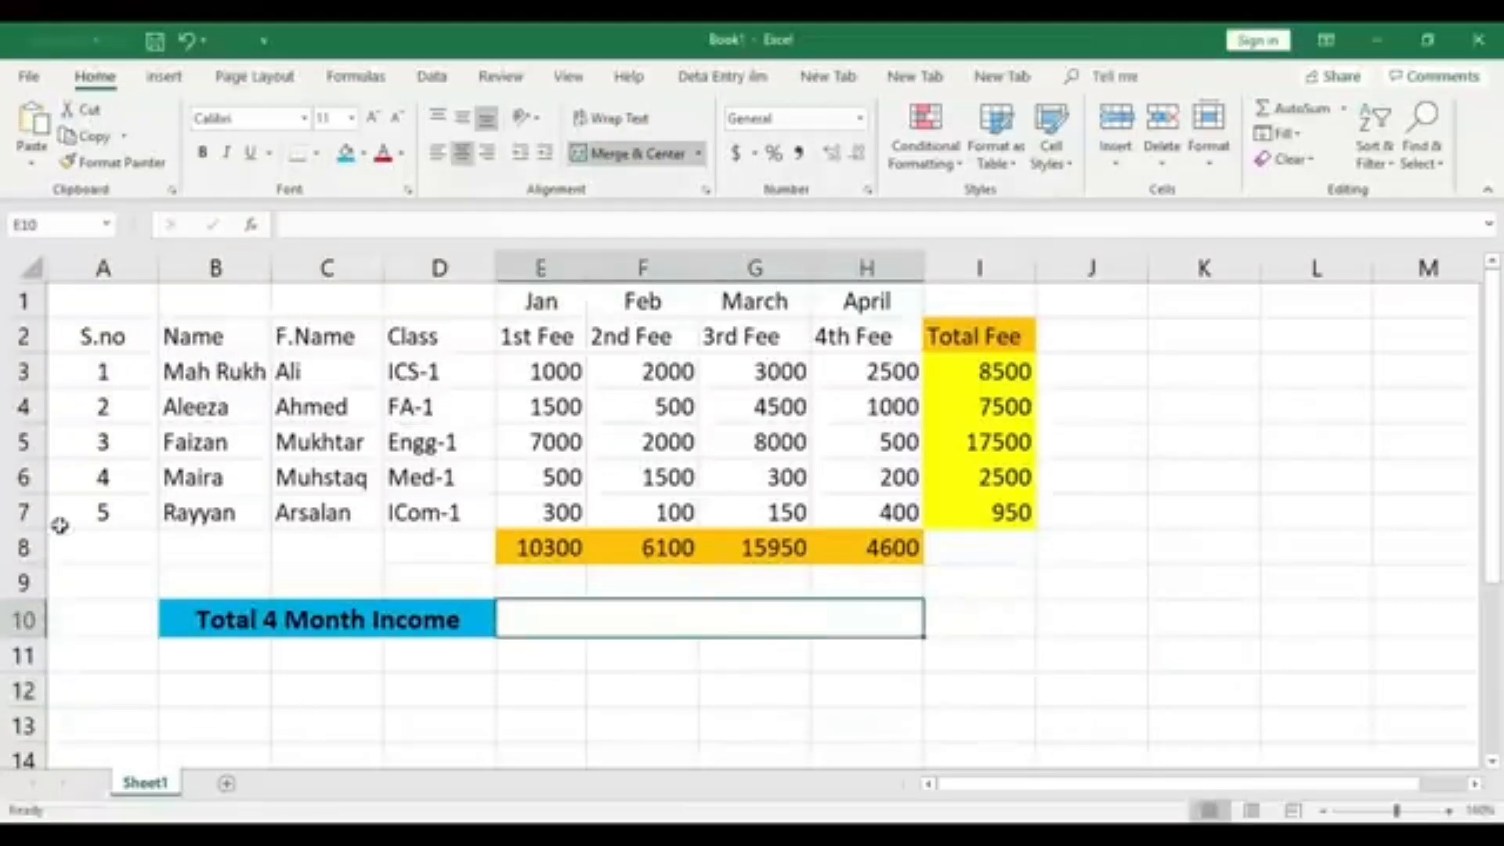
- Add up the four monthly totals in merged cell E10 by writing out the formula =SUM(E8:H8)
left_click(755, 688)
double_click(721, 616)
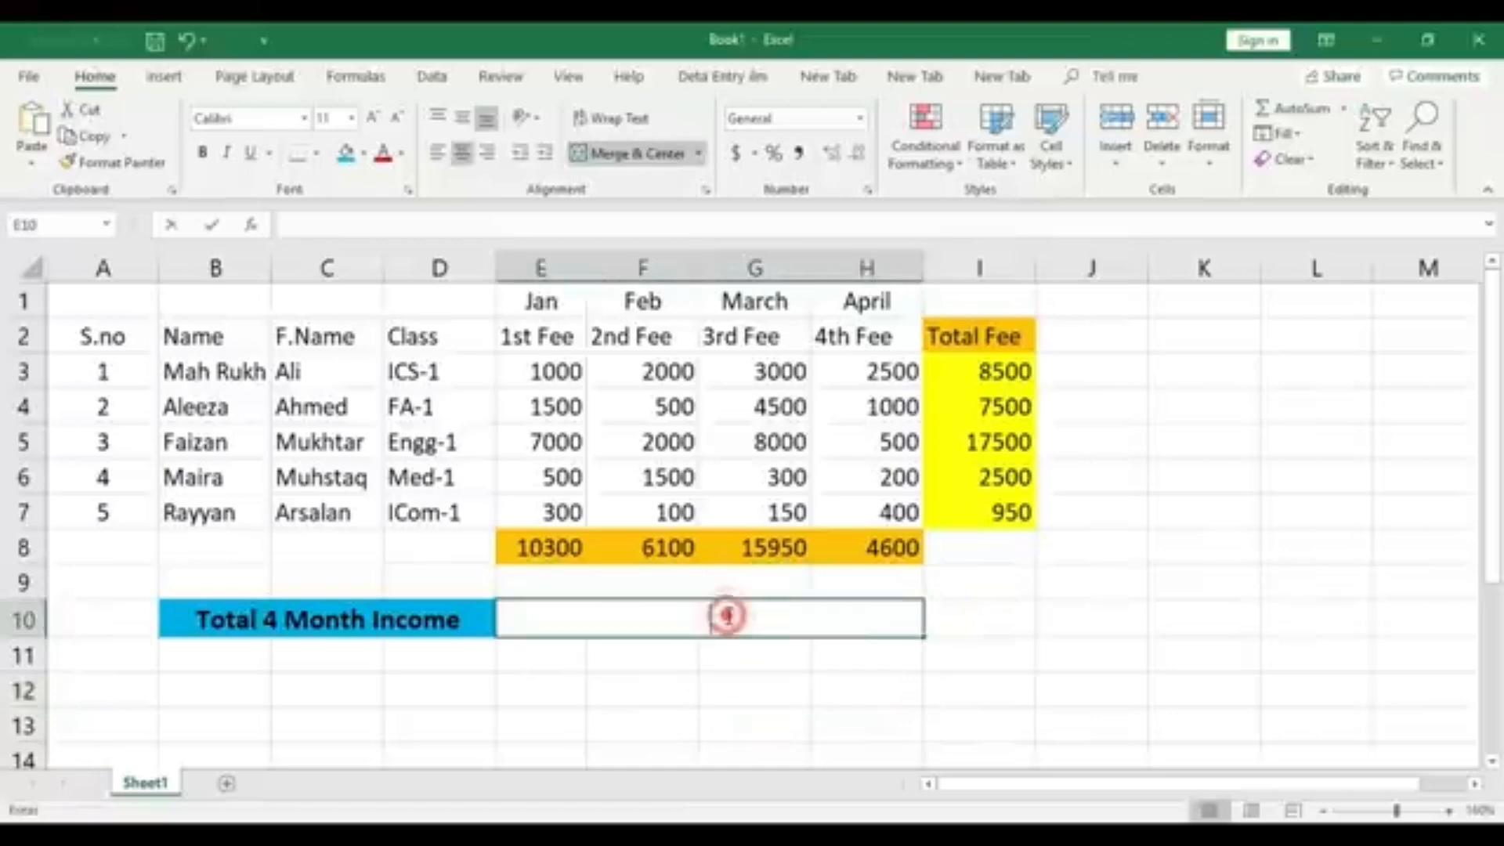
type("=")
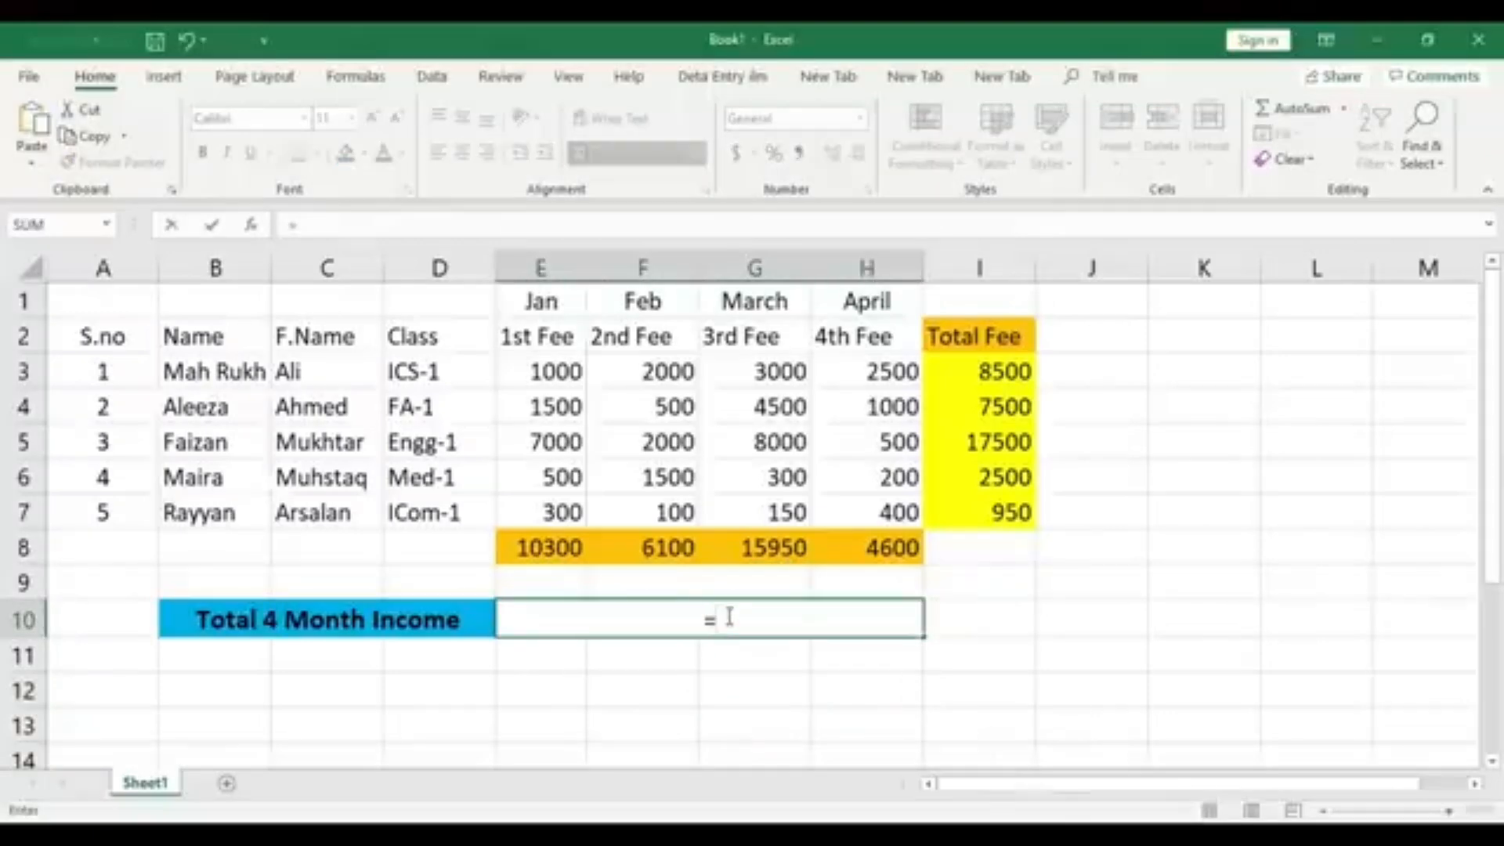
type("sum")
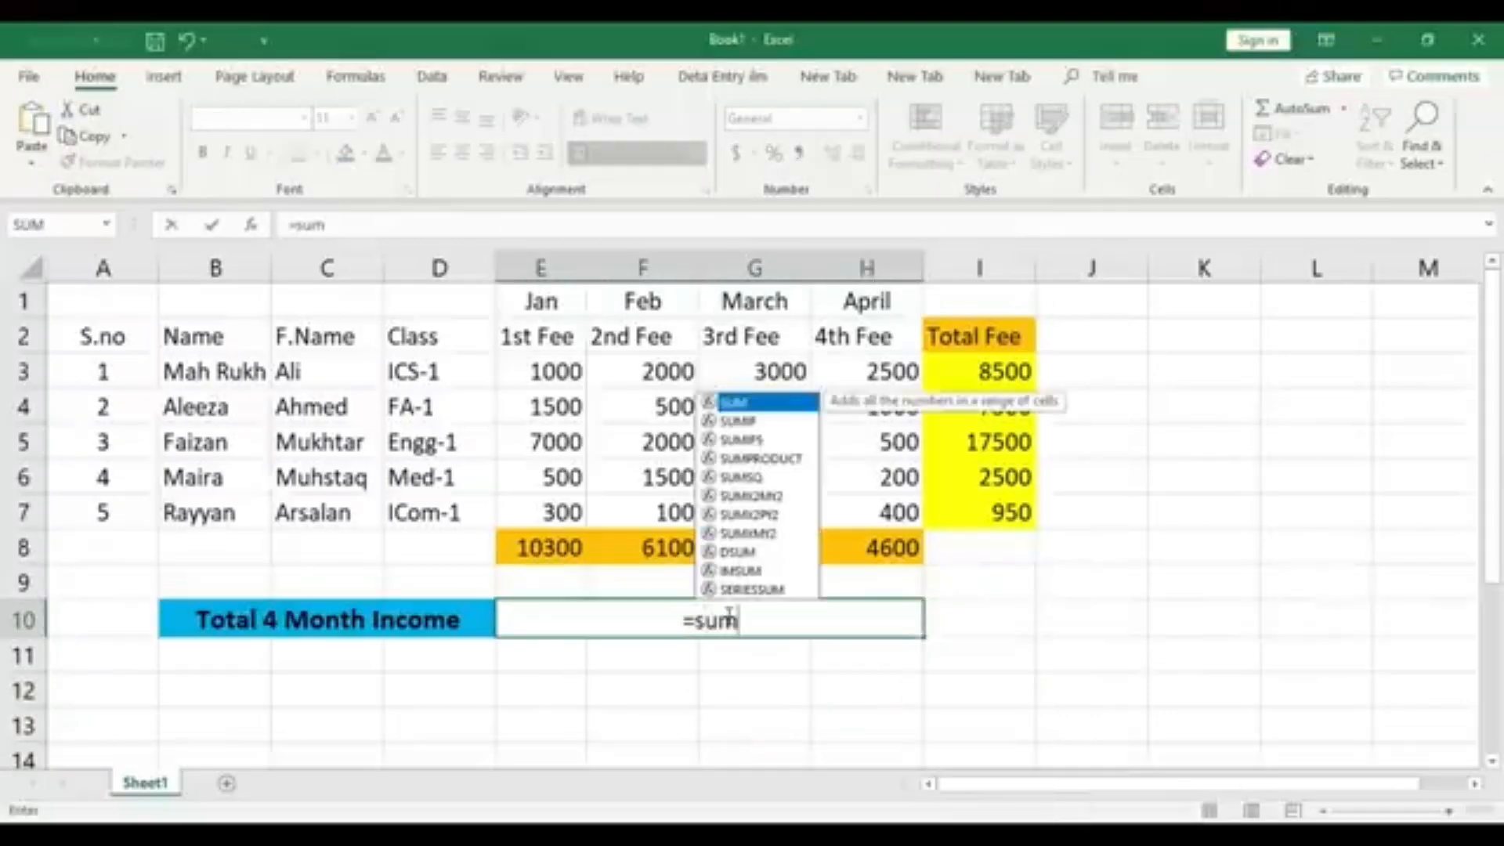
type("(")
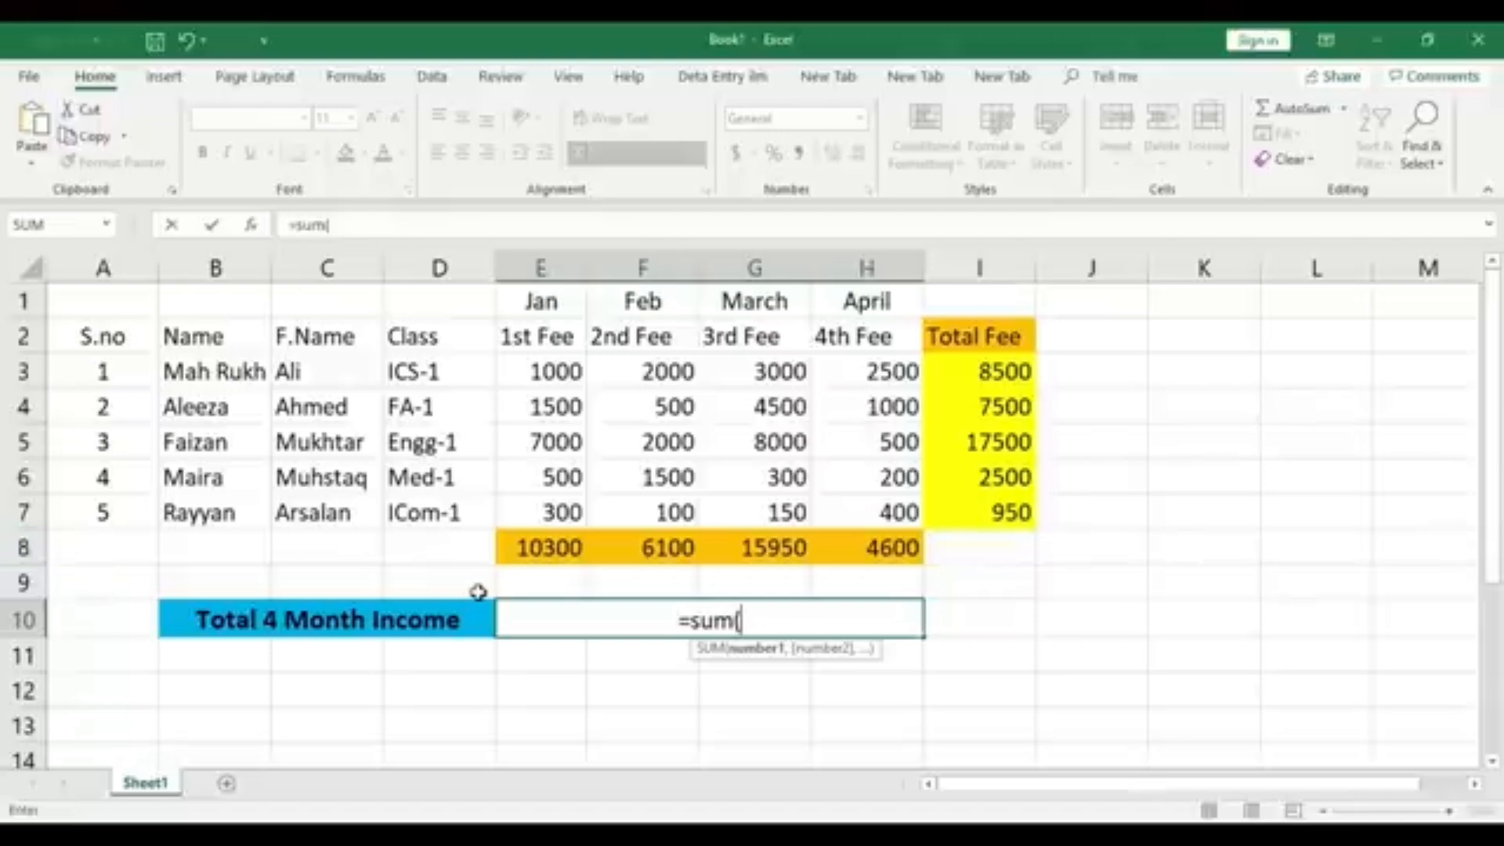
type("e8")
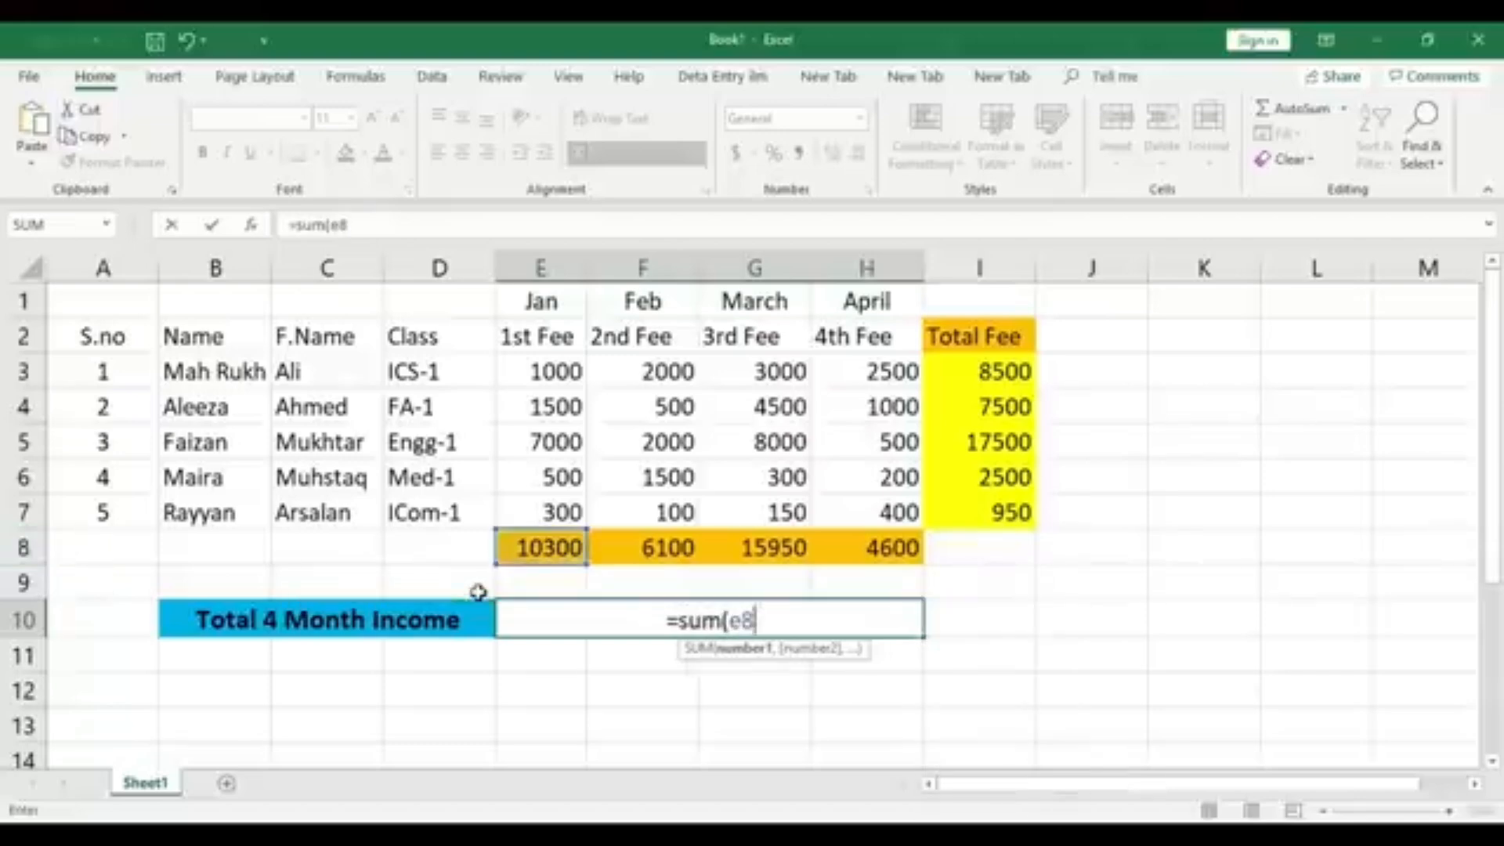
type(":")
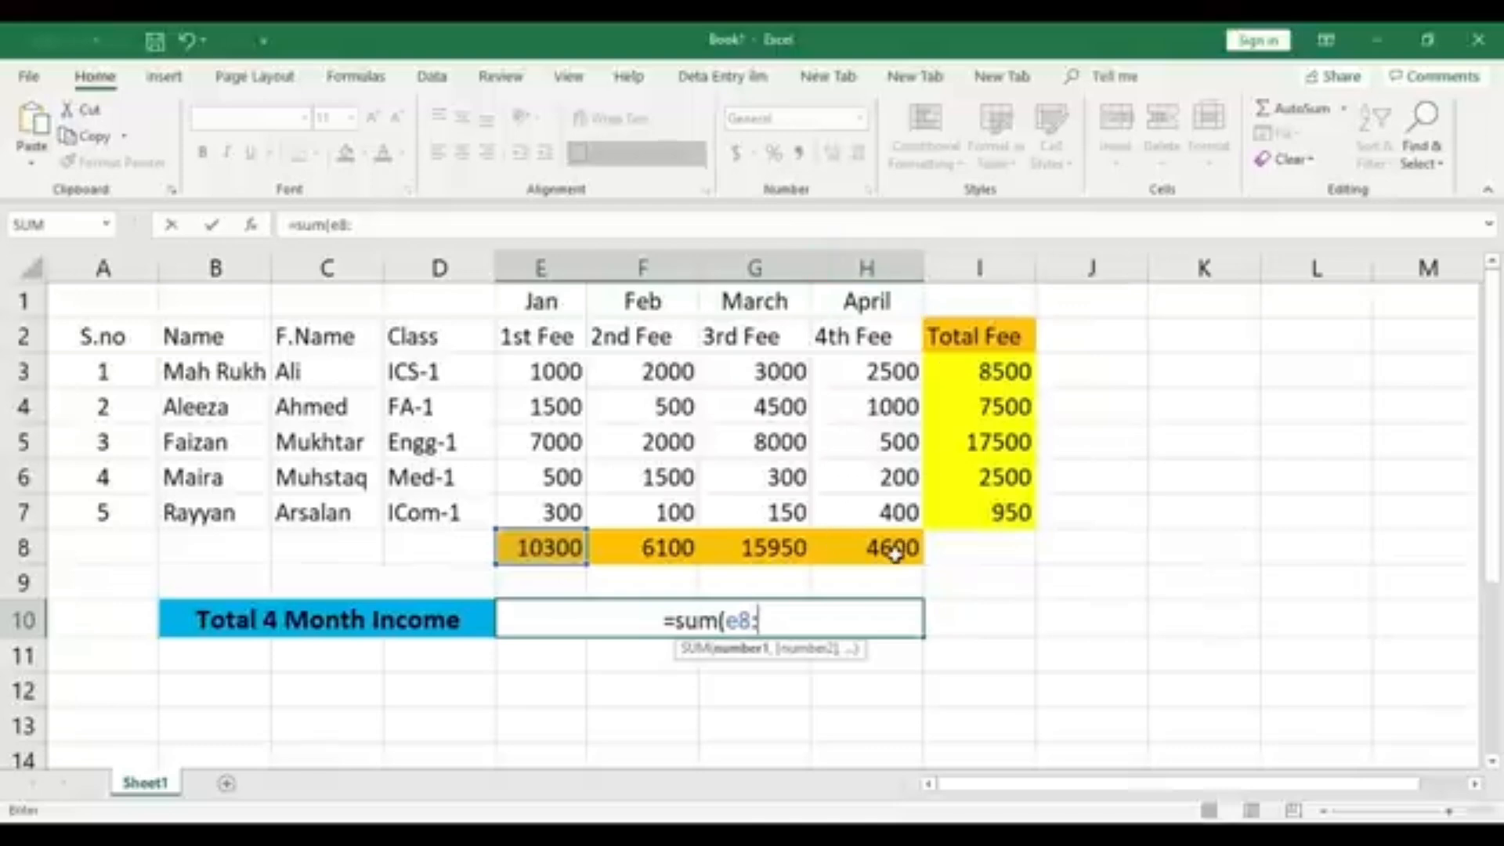
type("h")
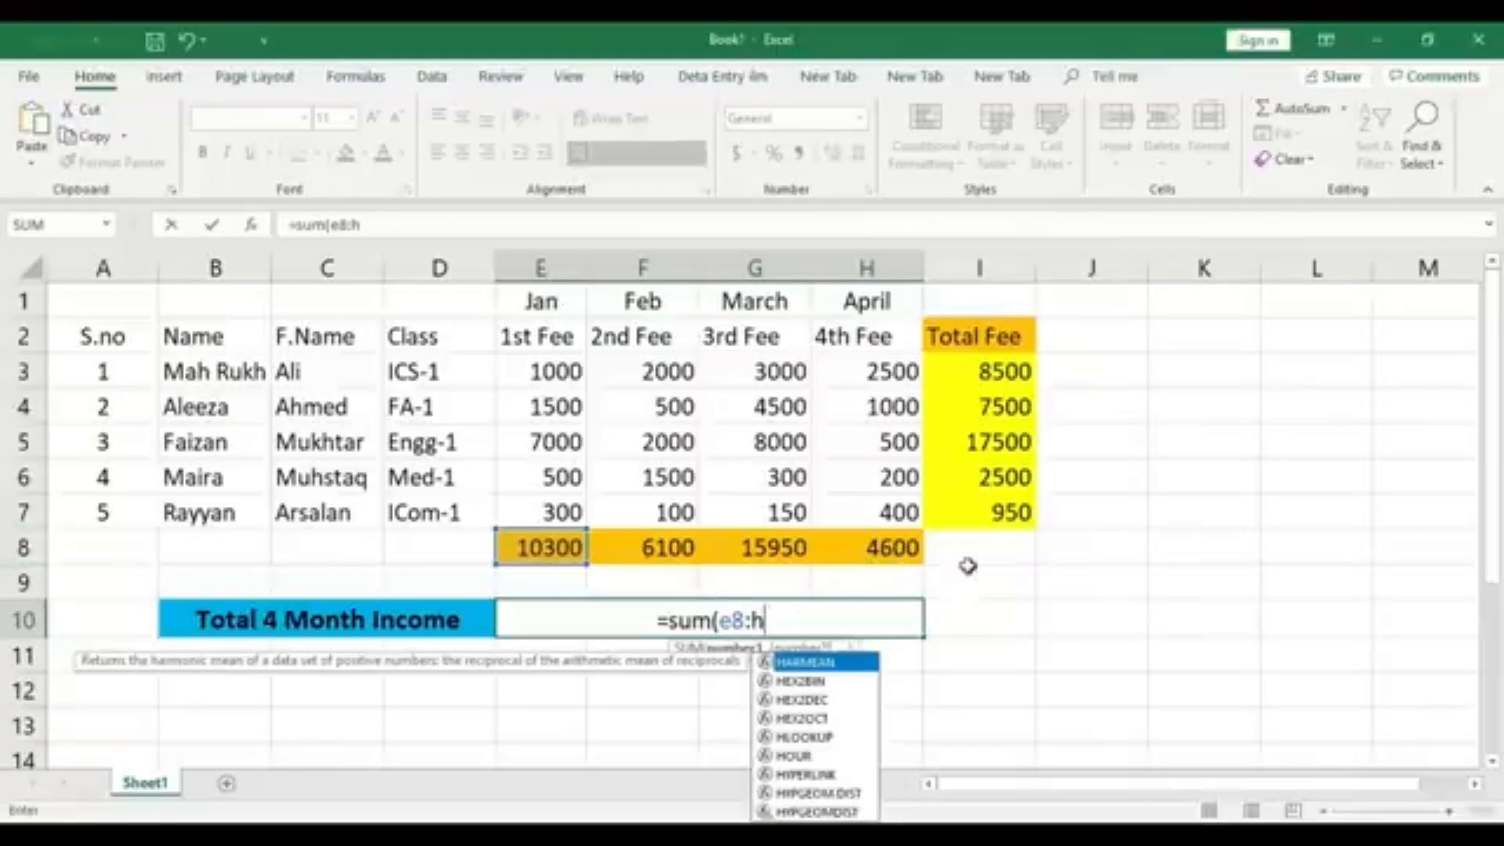
type("8")
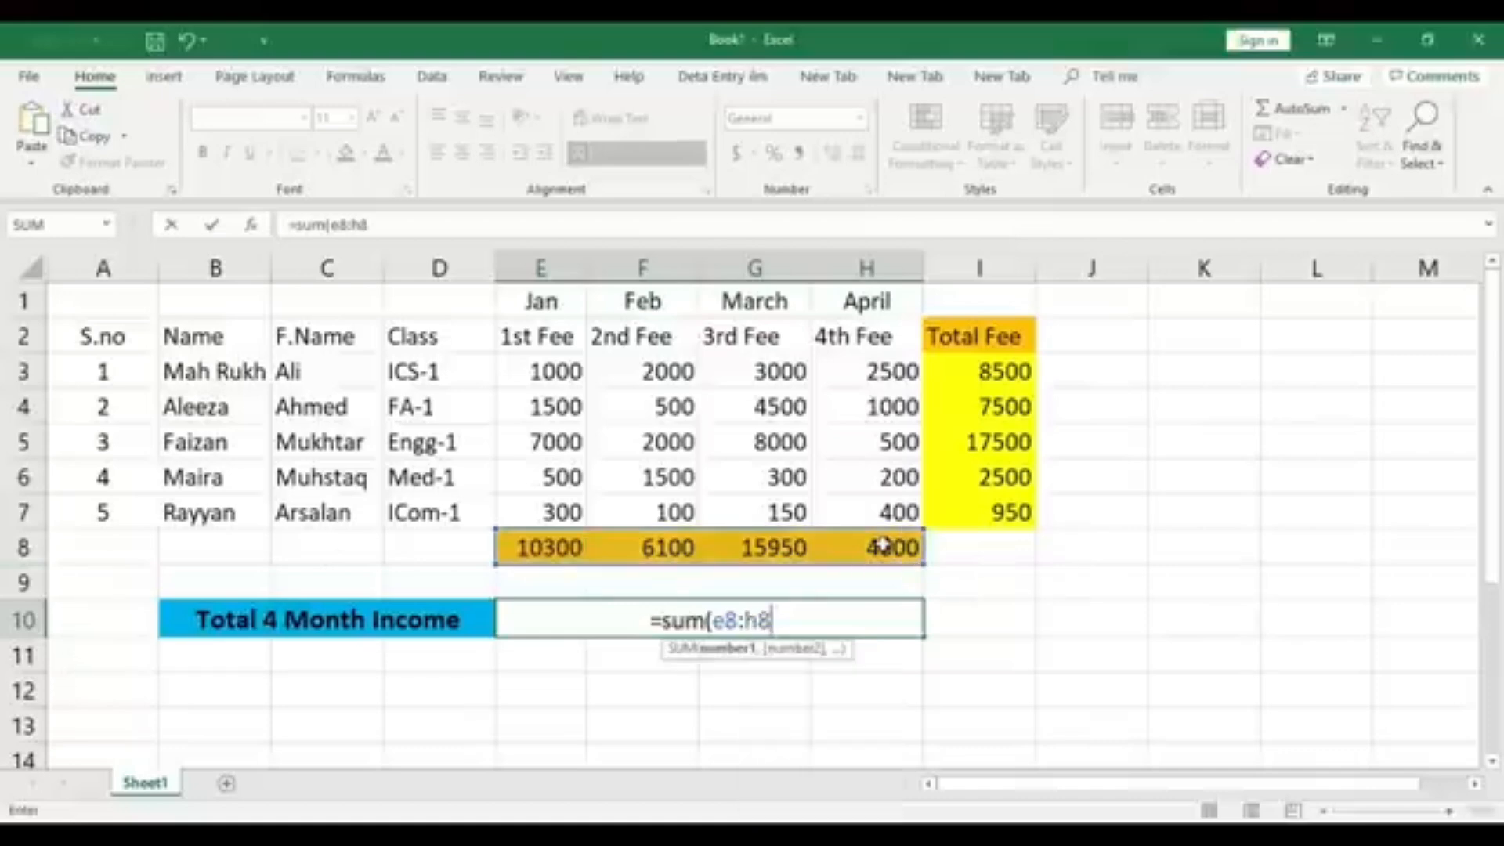
type(")")
key("Return")
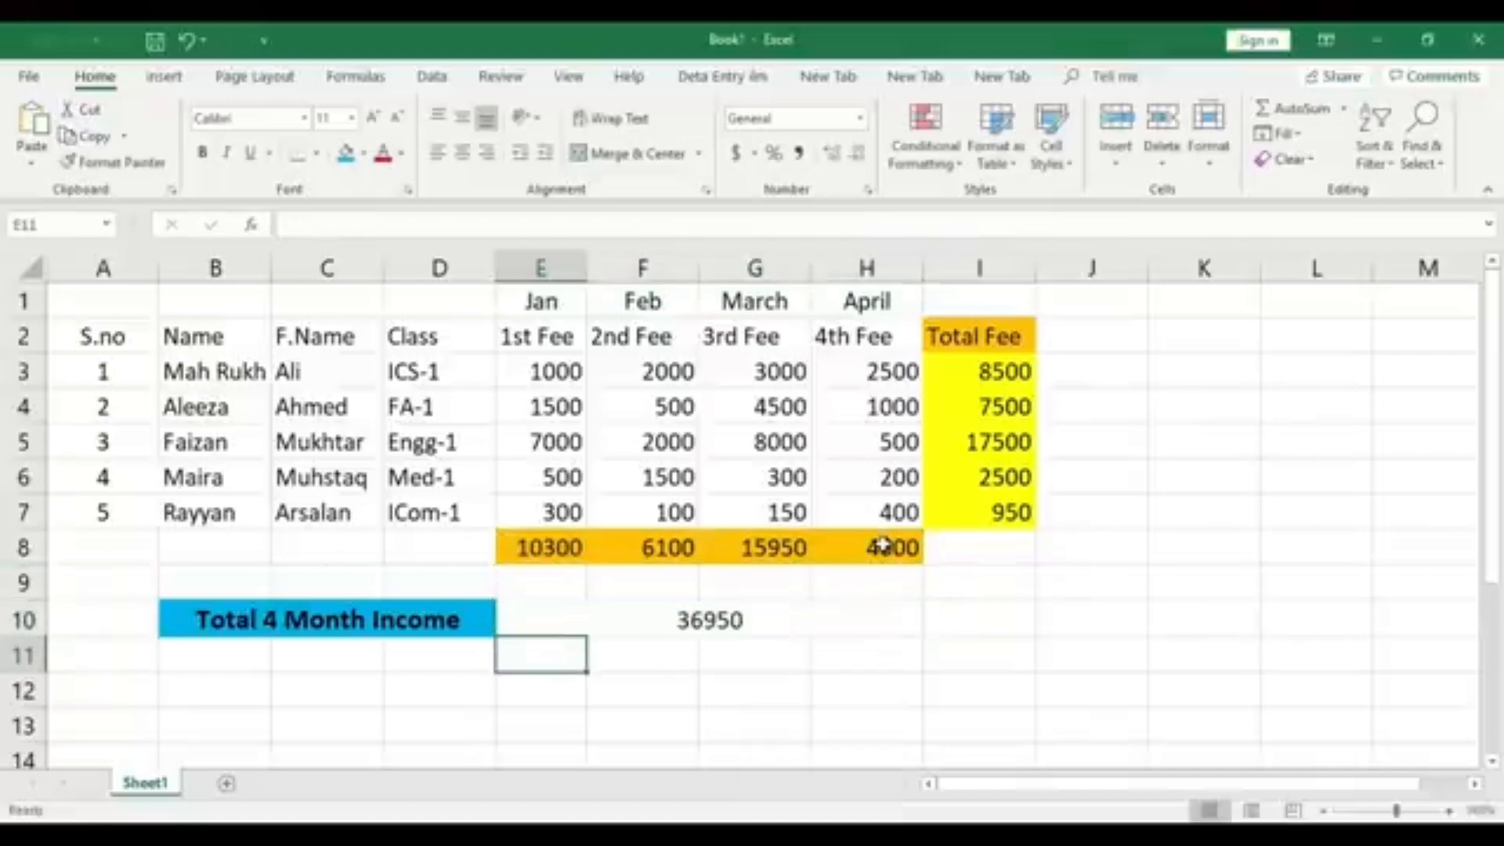
- Clear the SUM formula from merged cell E10
left_click(775, 611)
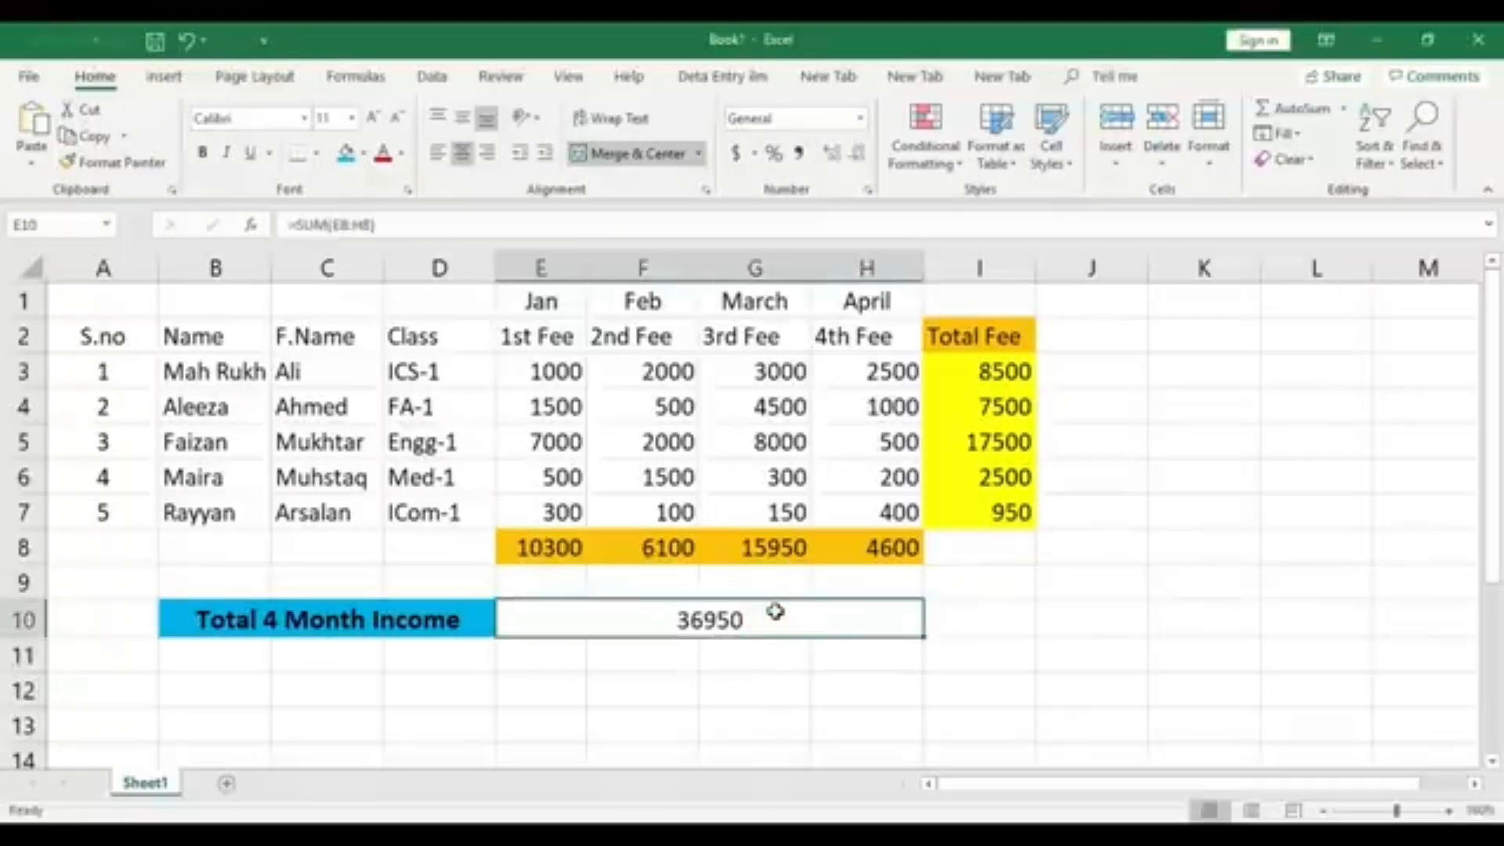
key("Delete")
left_click(764, 727)
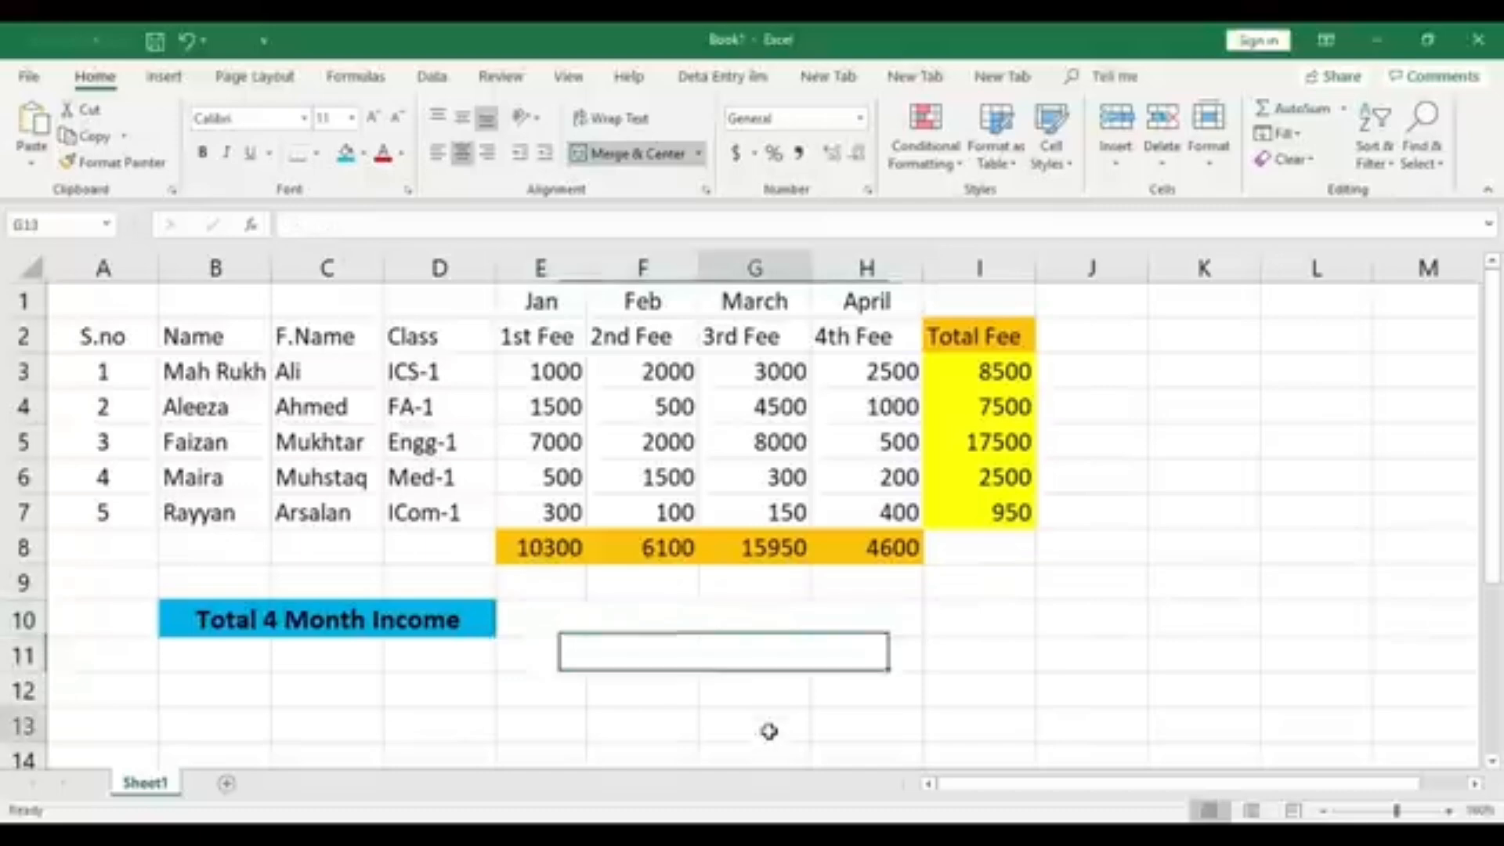
- Total the monthly sums in merged cell E10 with a SUM formula, picking the range E8:H8 on the sheet
left_click(719, 613)
type("=")
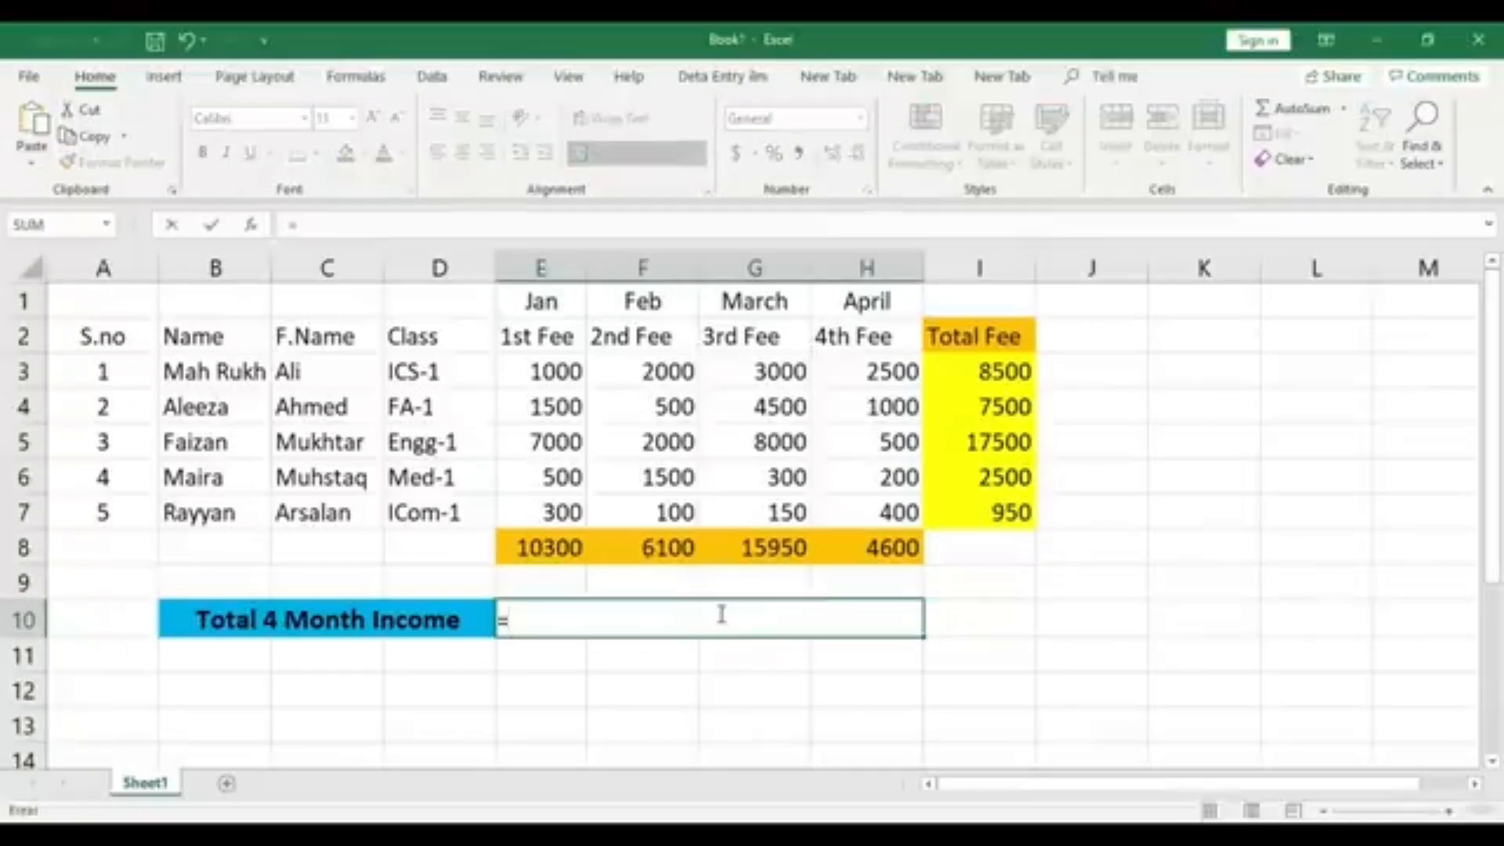
type("sum(")
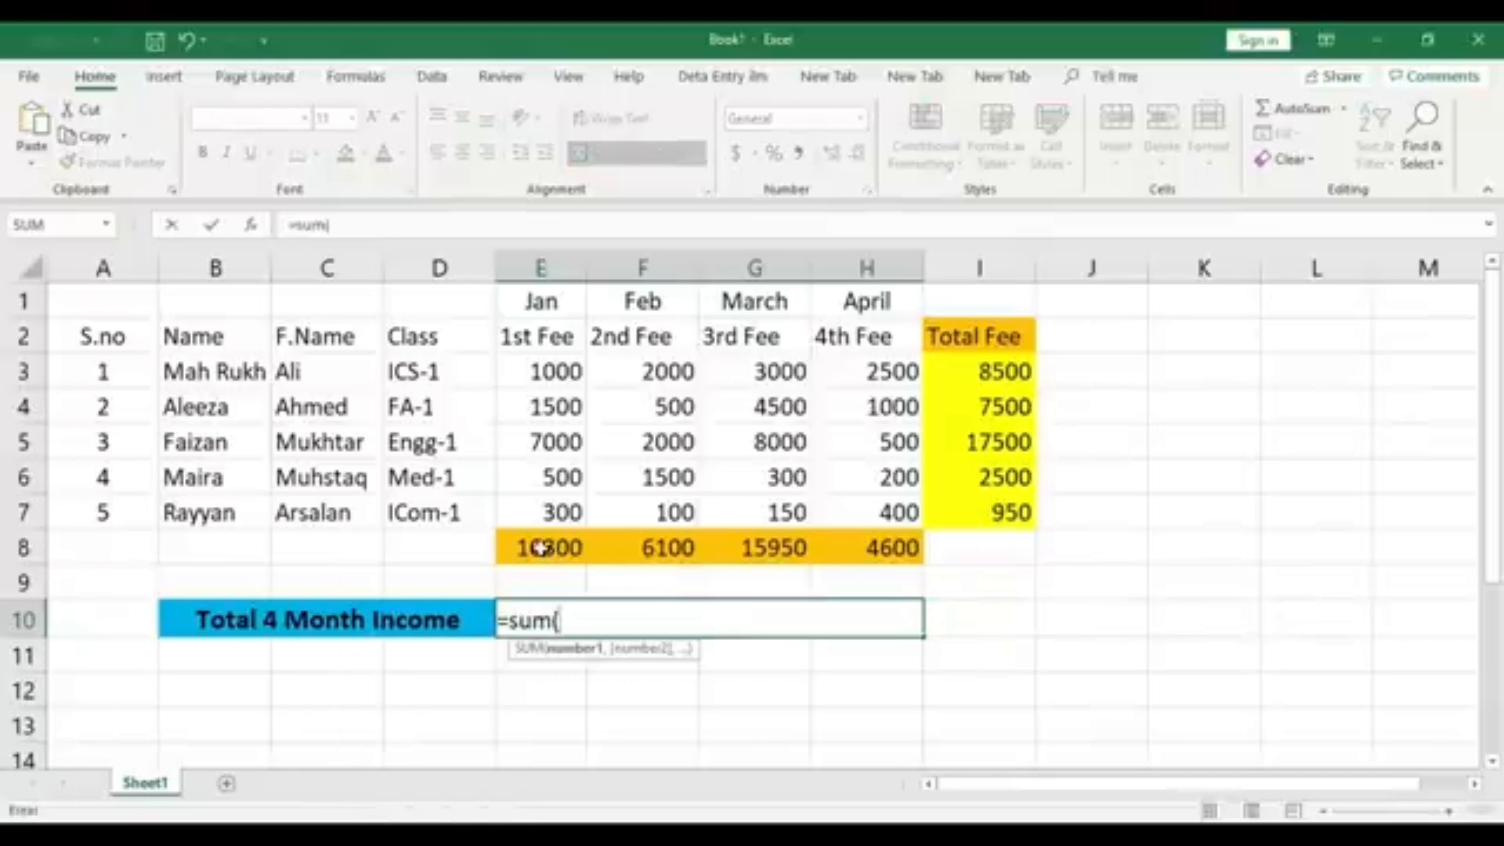
left_click_drag(537, 550, 878, 548)
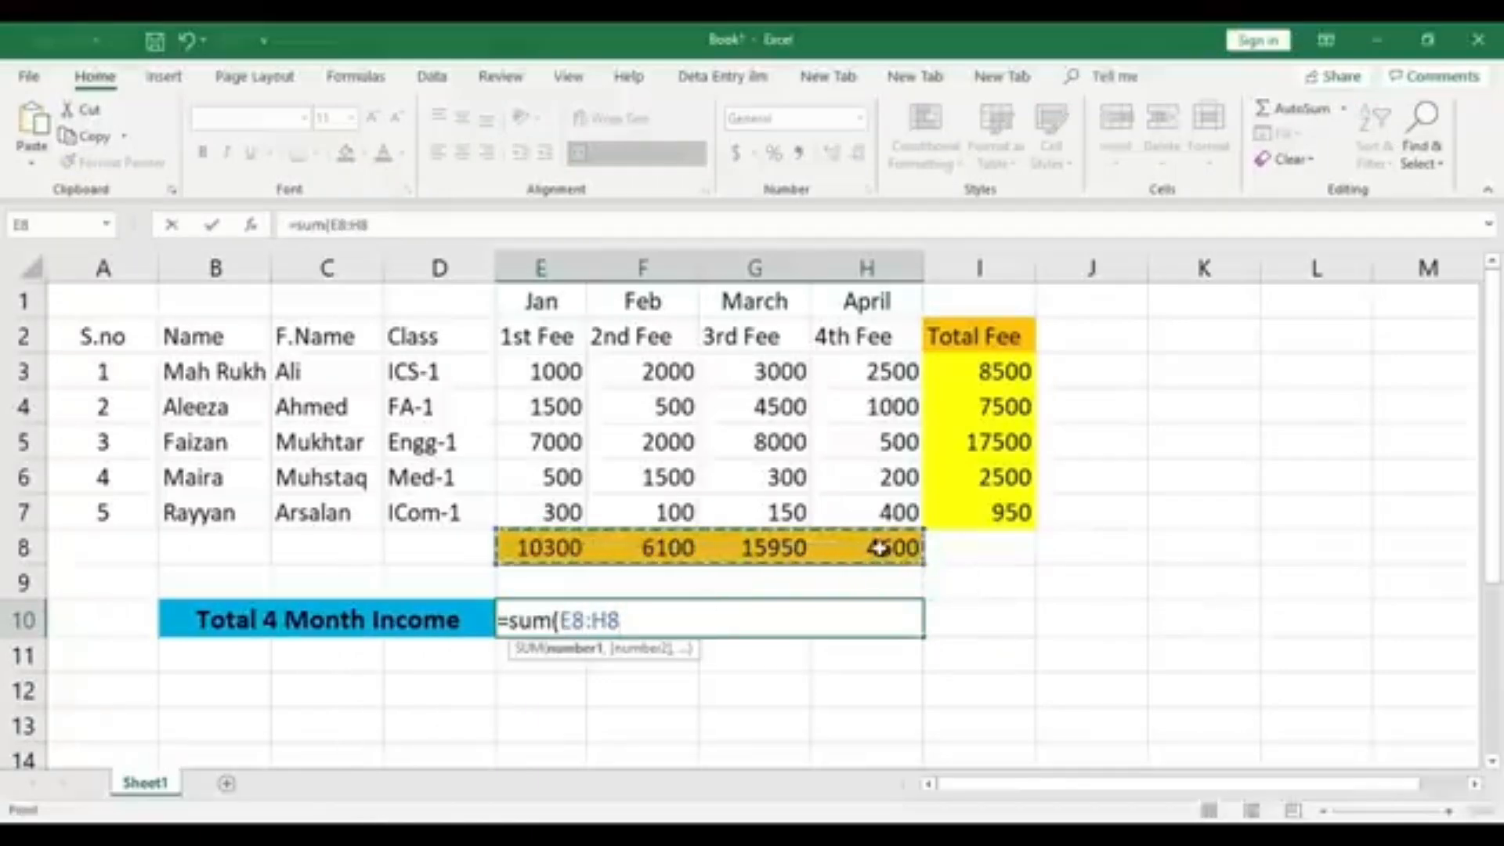
type(")")
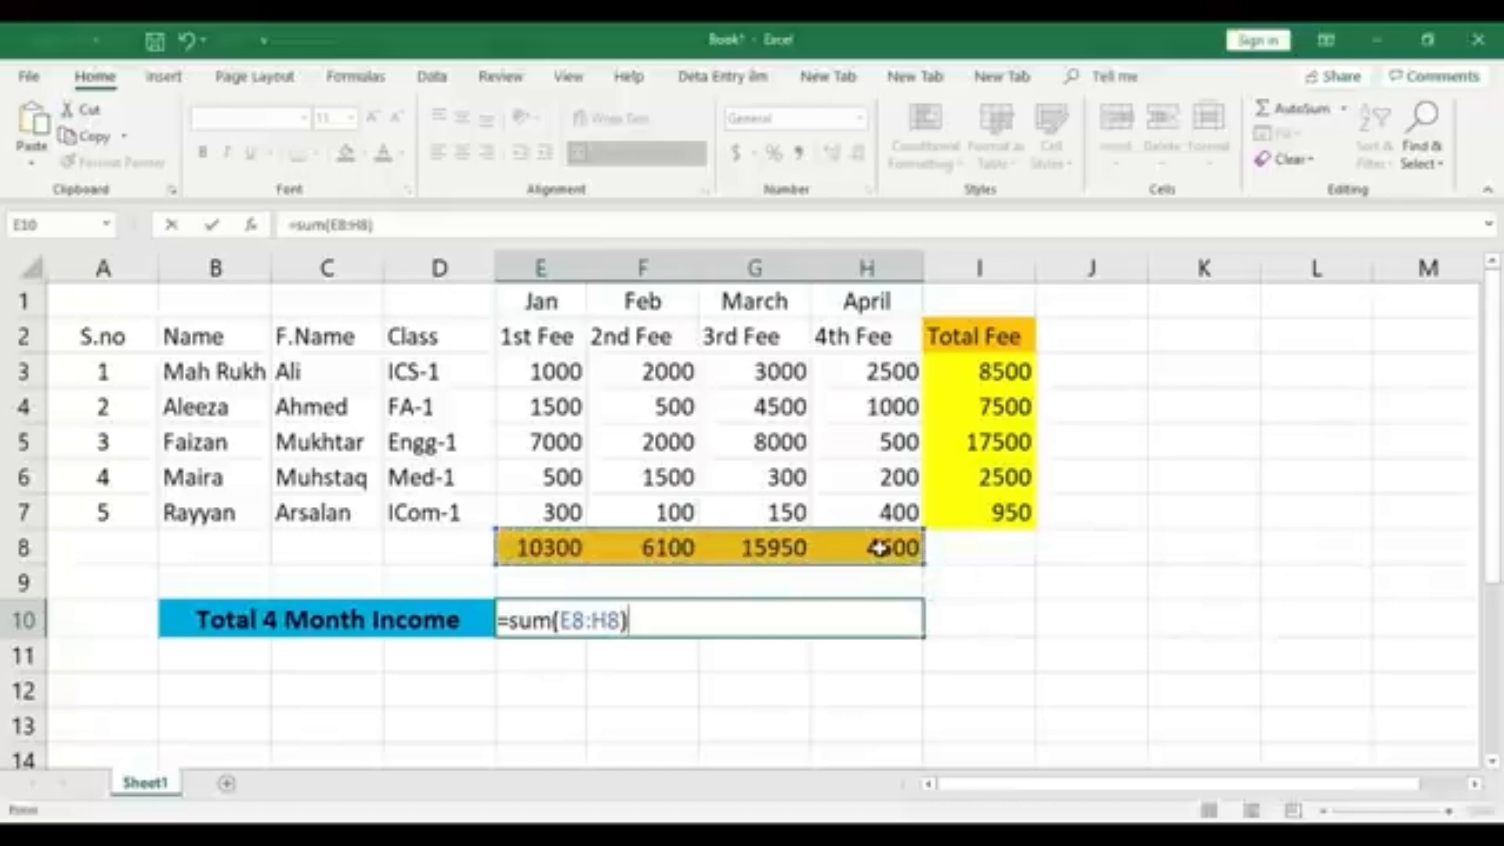
key("Return")
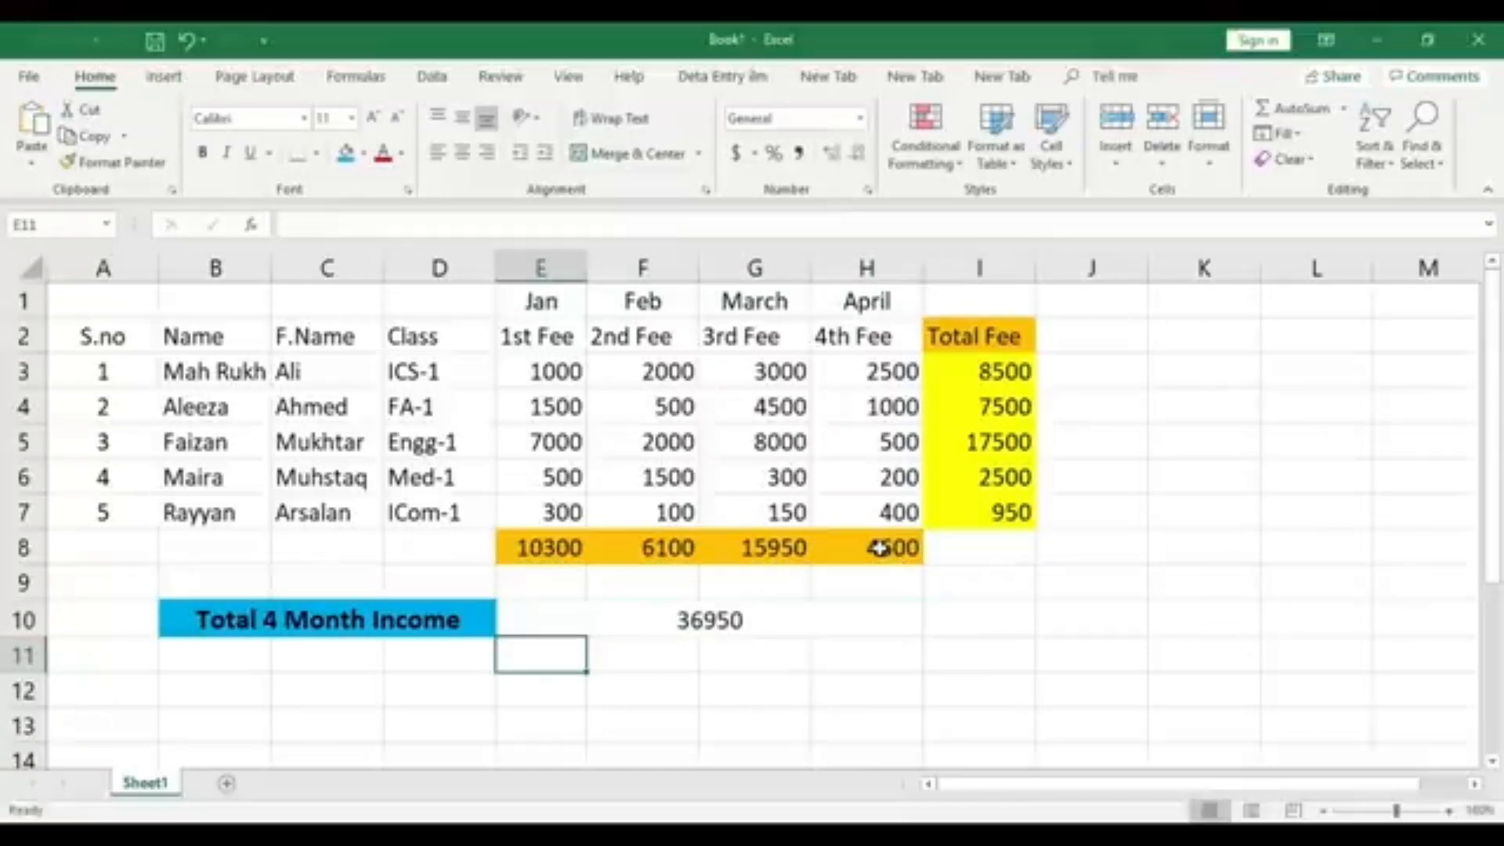
- Fill the merged income total cell E10 with yellow
left_click(807, 628)
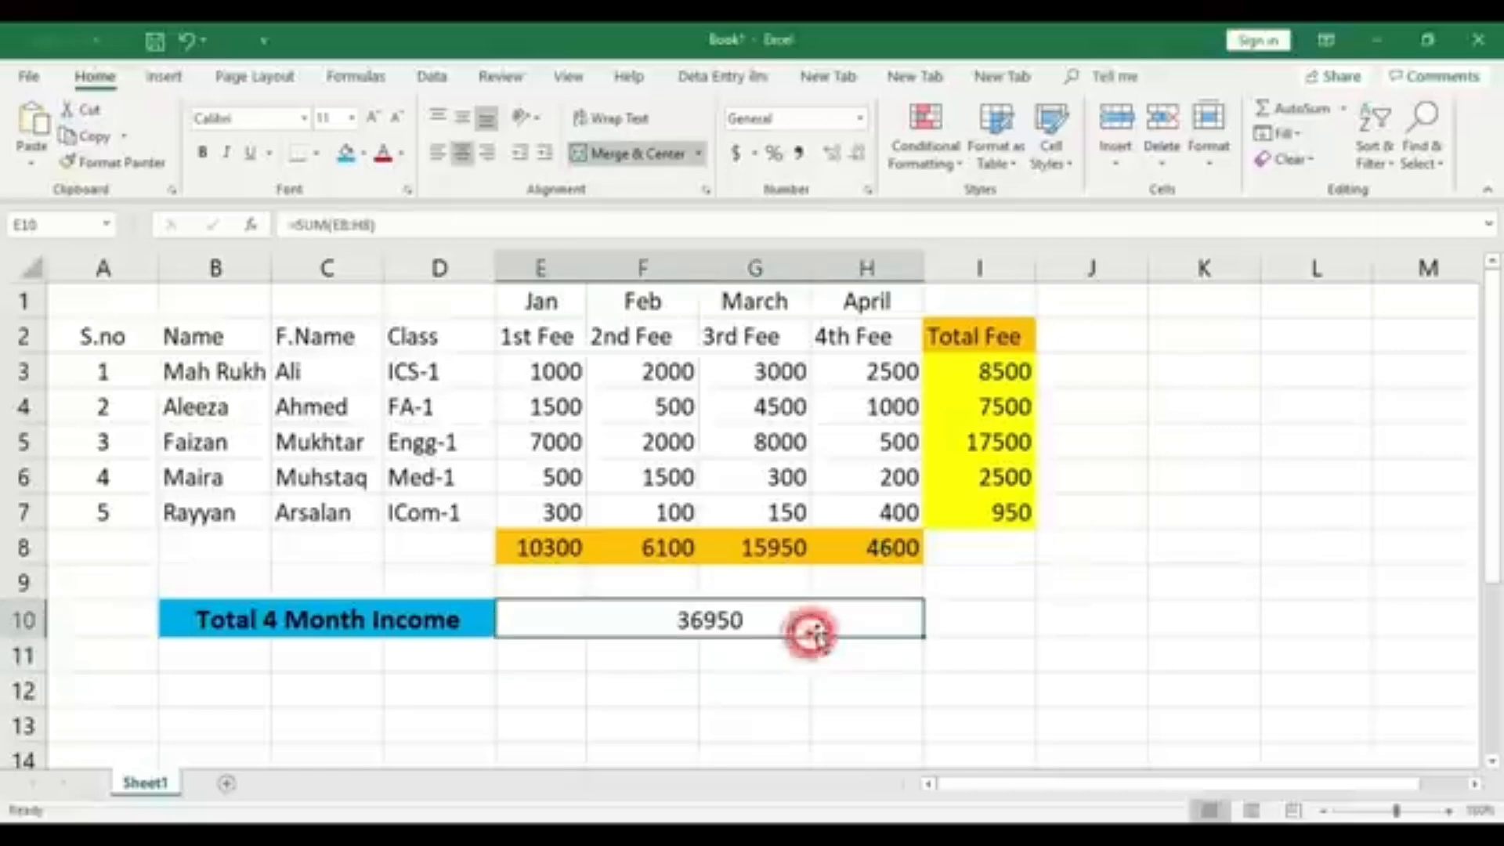
left_click(366, 155)
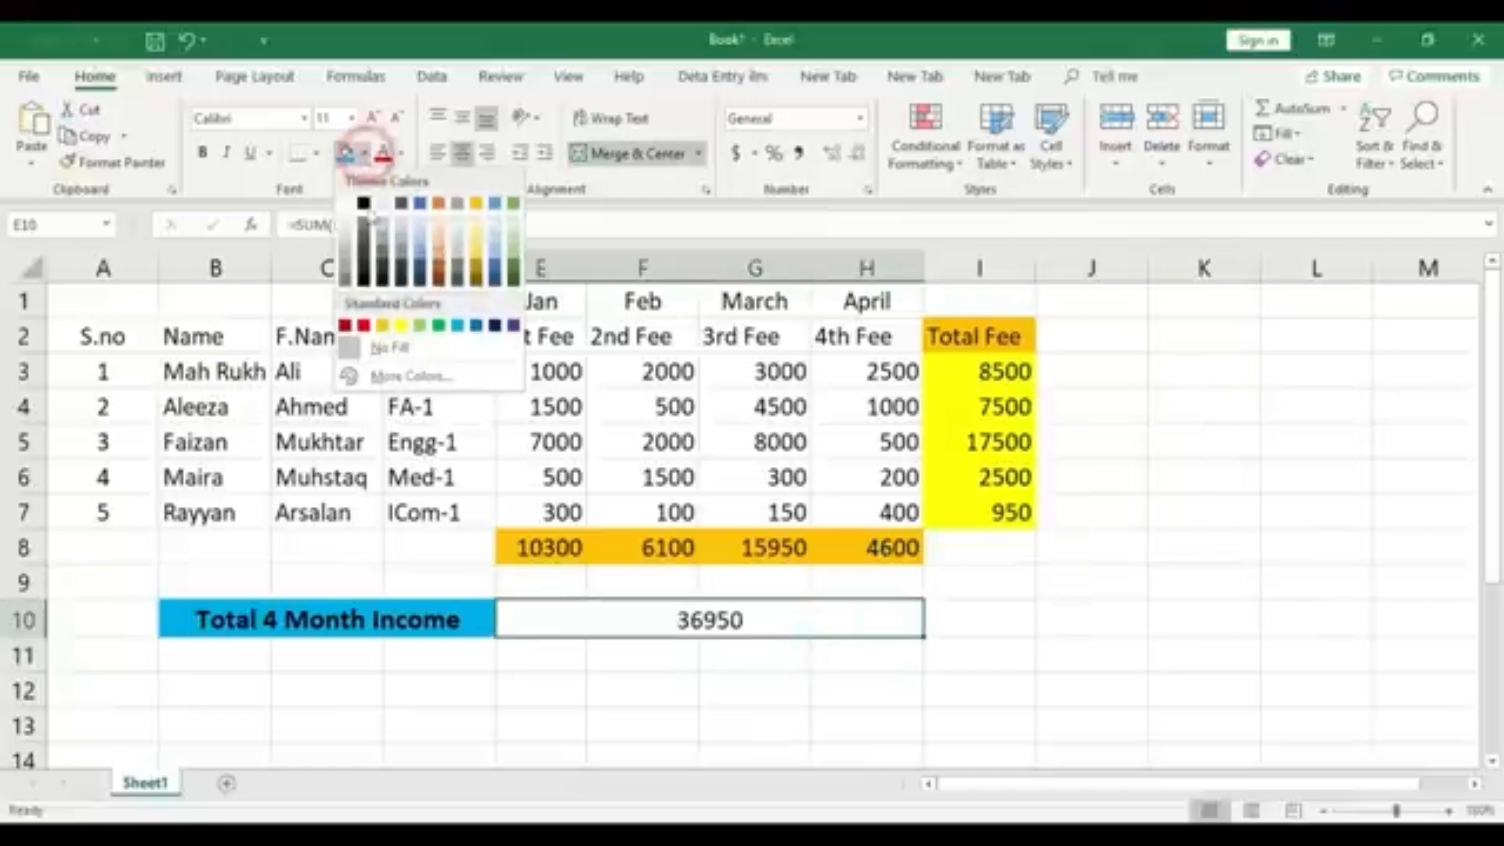
left_click(407, 324)
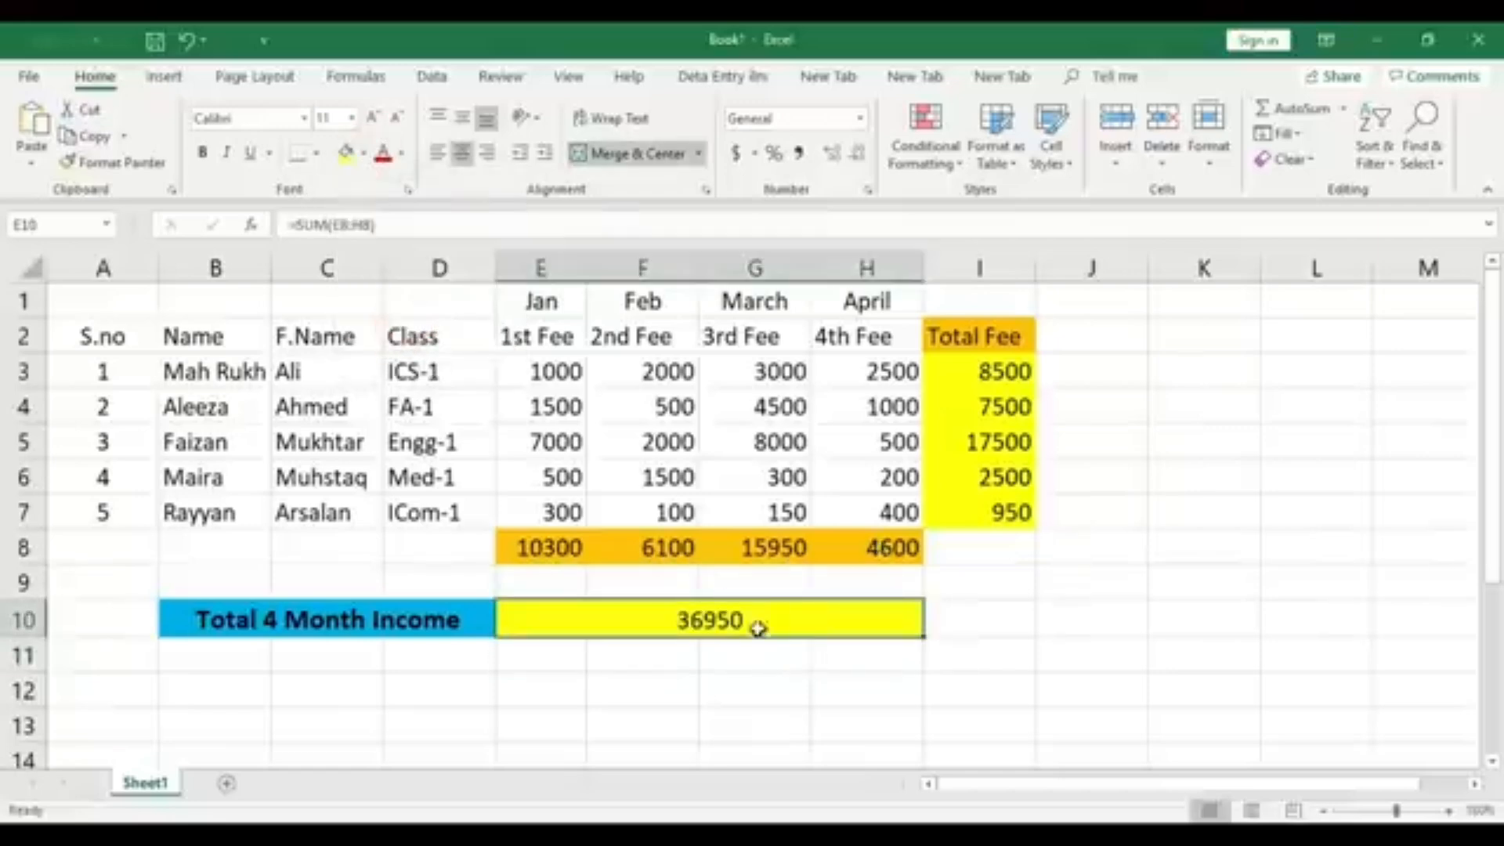
left_click(796, 675)
- Put an outside border around the merged income total cell E10
left_click(763, 618)
left_click(564, 549)
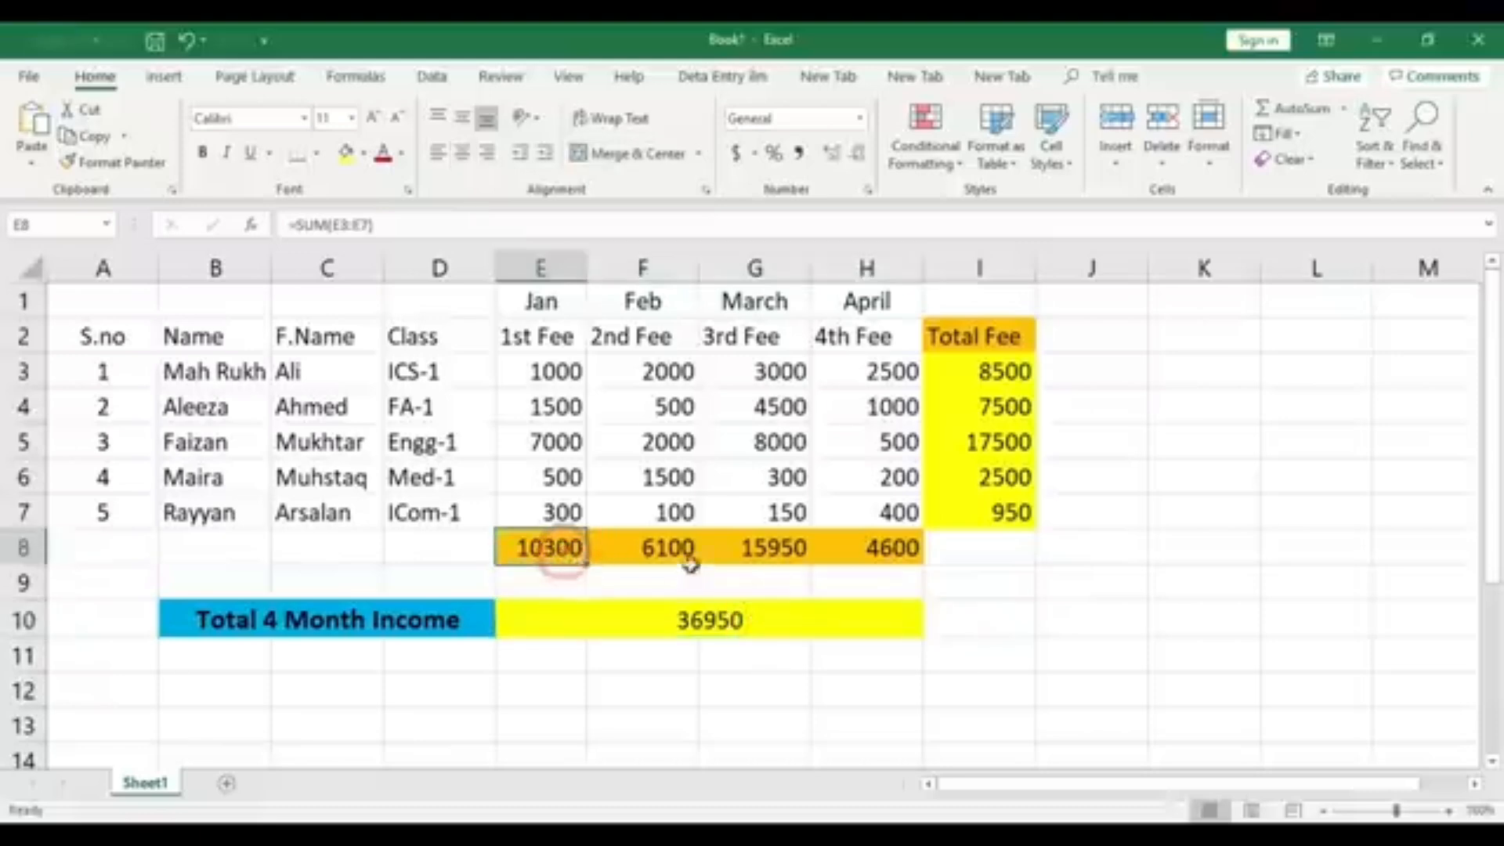
left_click(682, 552)
left_click(771, 549)
left_click(867, 538)
left_click(744, 622)
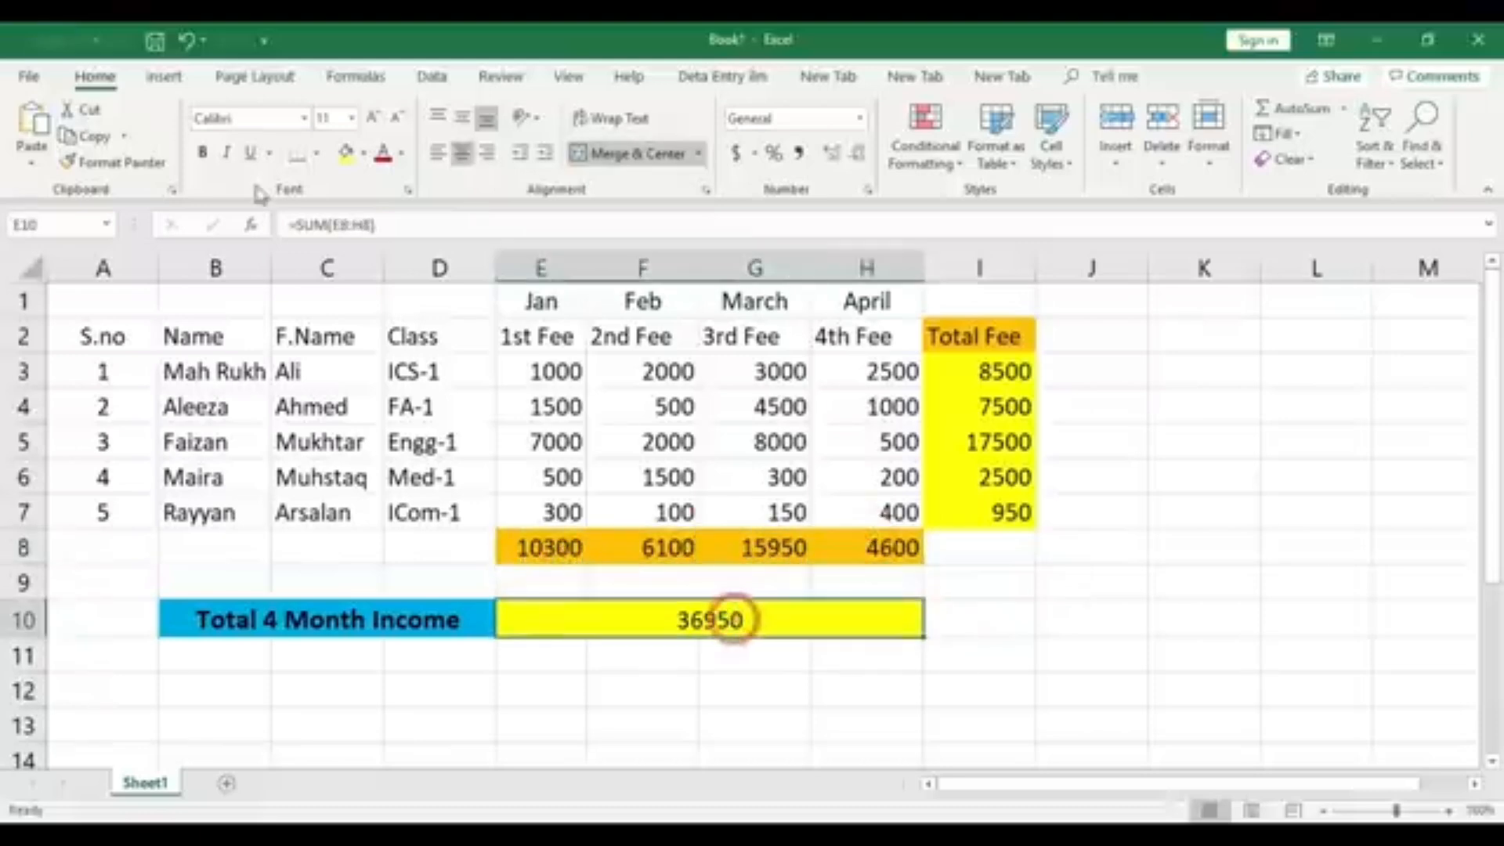
left_click(316, 153)
left_click(360, 396)
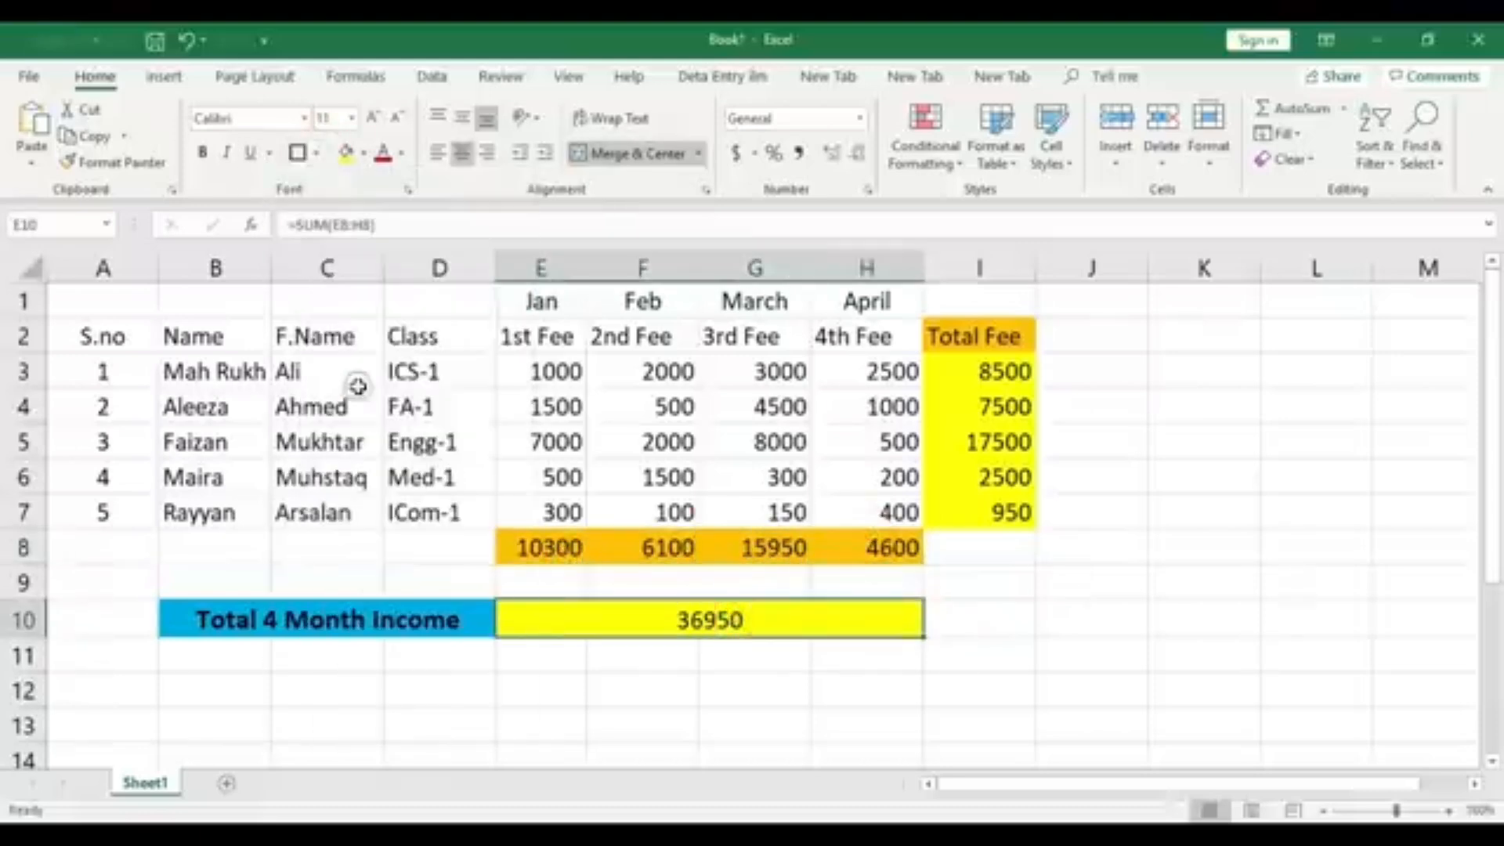
left_click(768, 689)
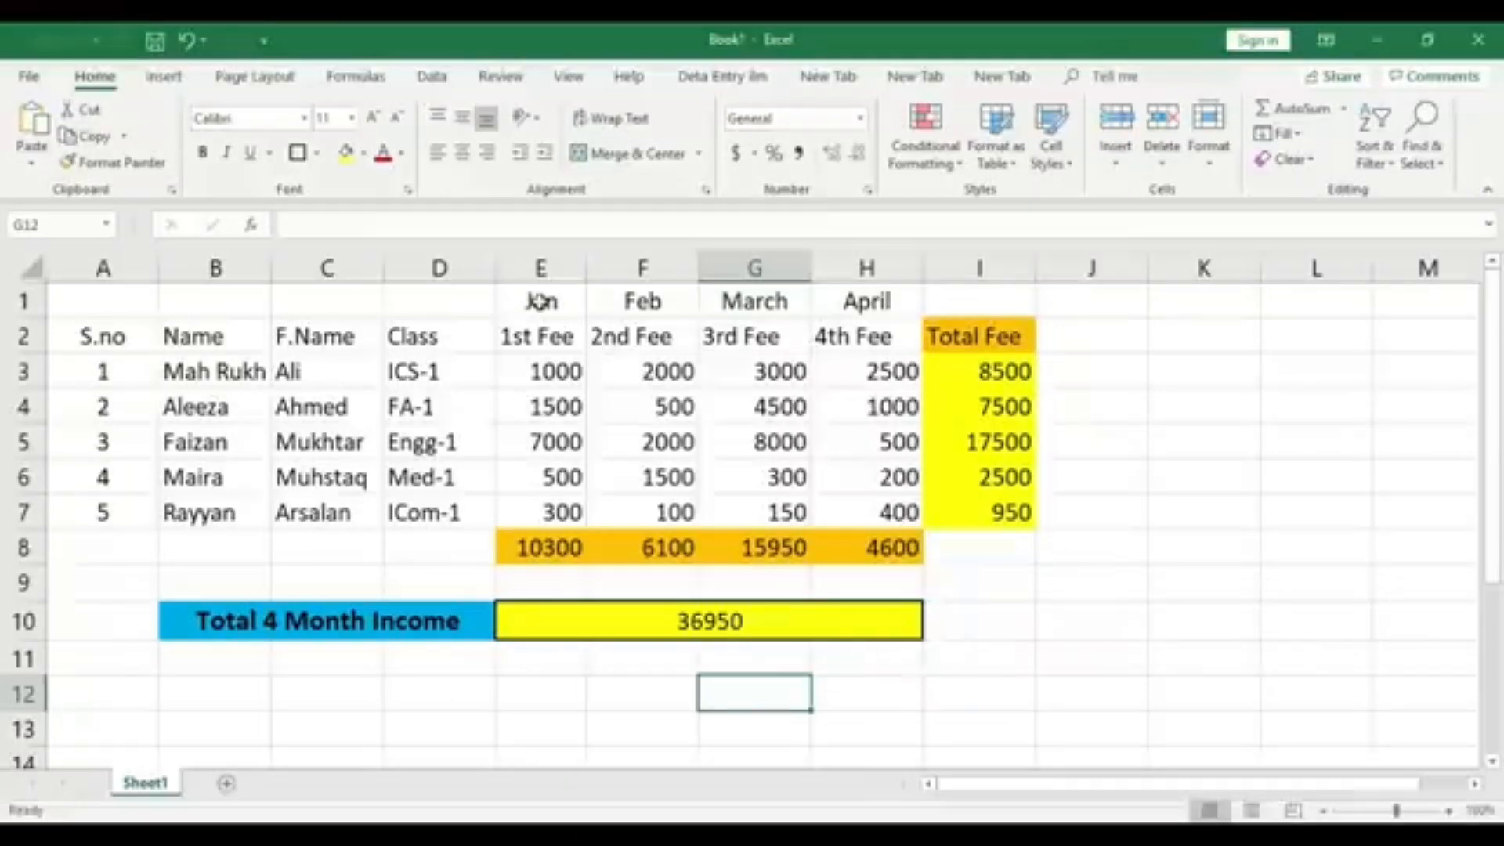
- Fill the Jan and March header cells, E1 and G1, with light blue
left_click(573, 296)
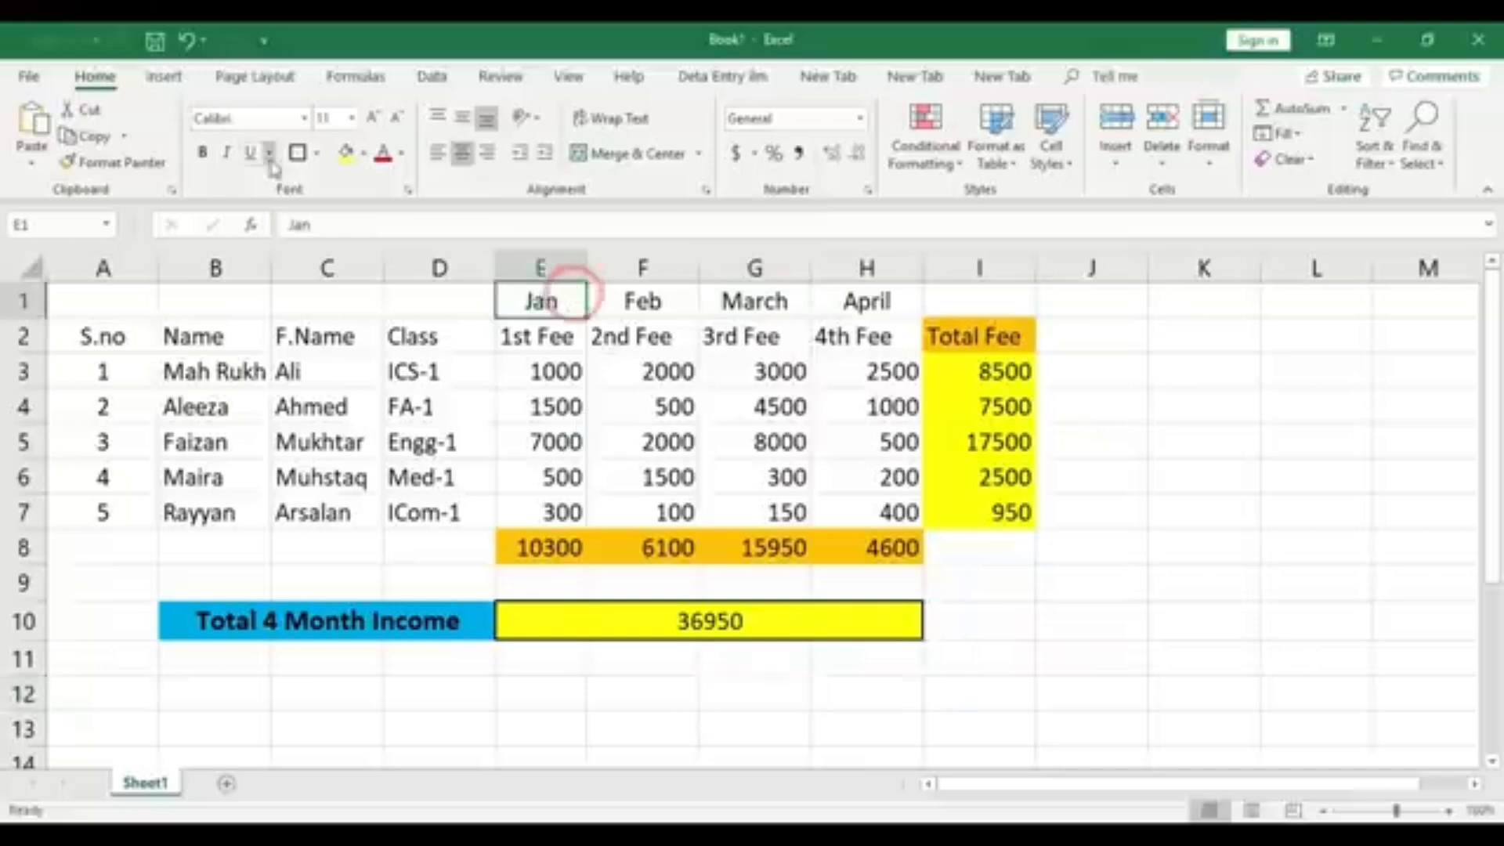
left_click(364, 153)
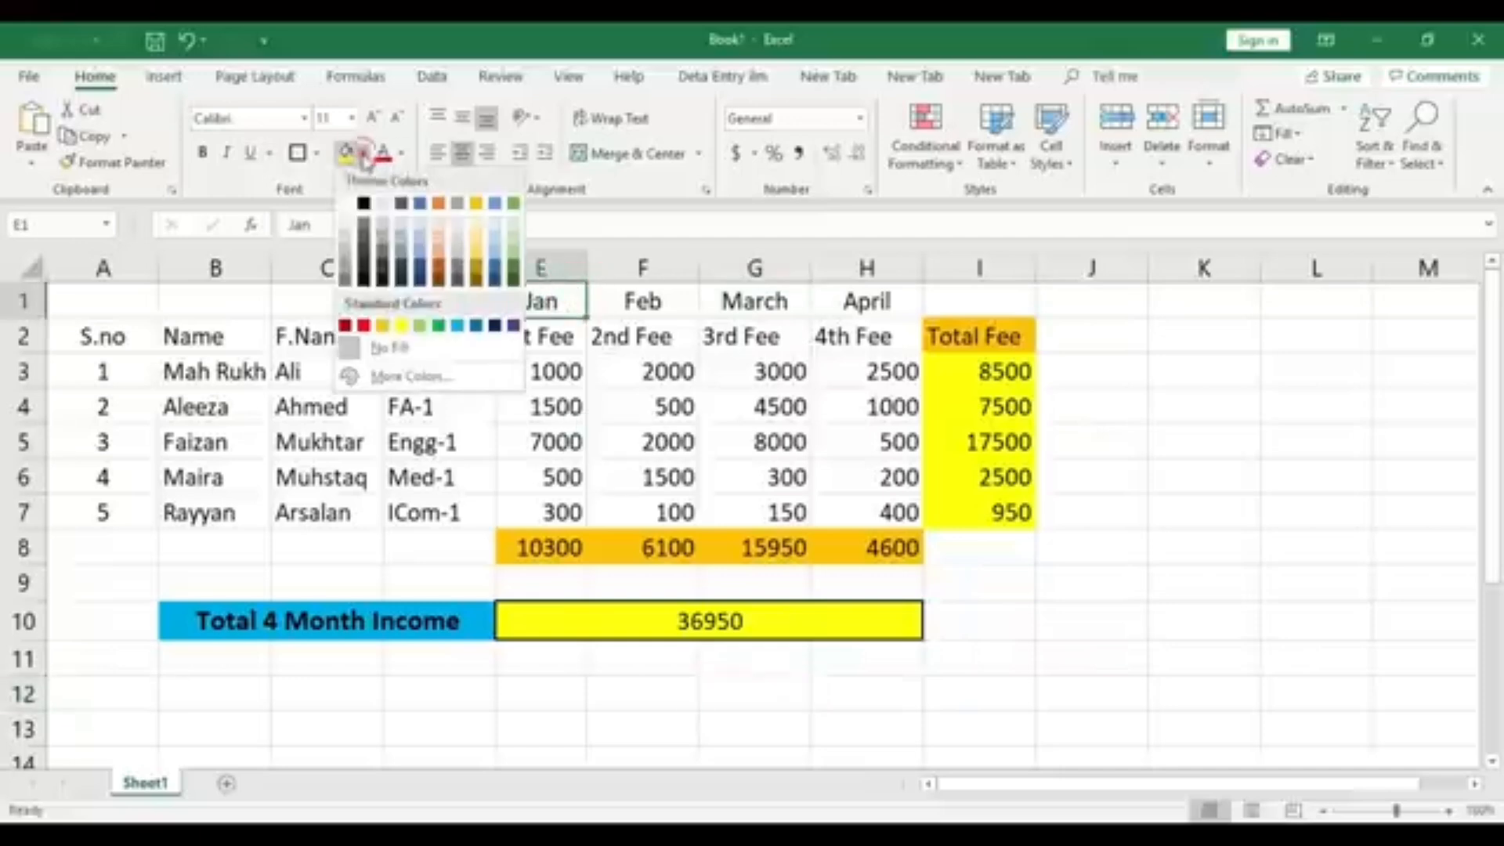
left_click(460, 333)
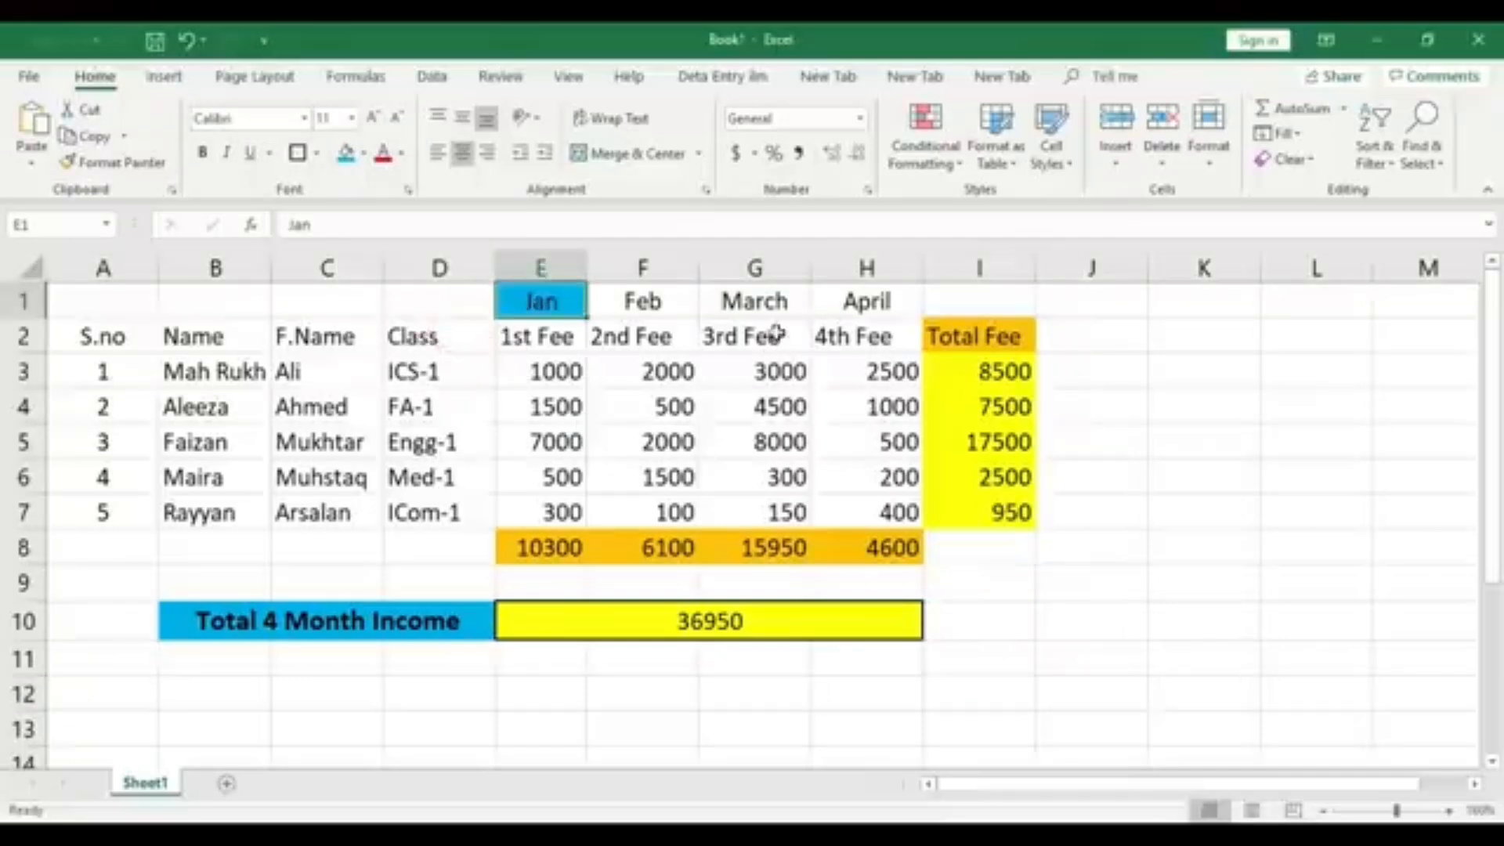
left_click(774, 301)
left_click(346, 154)
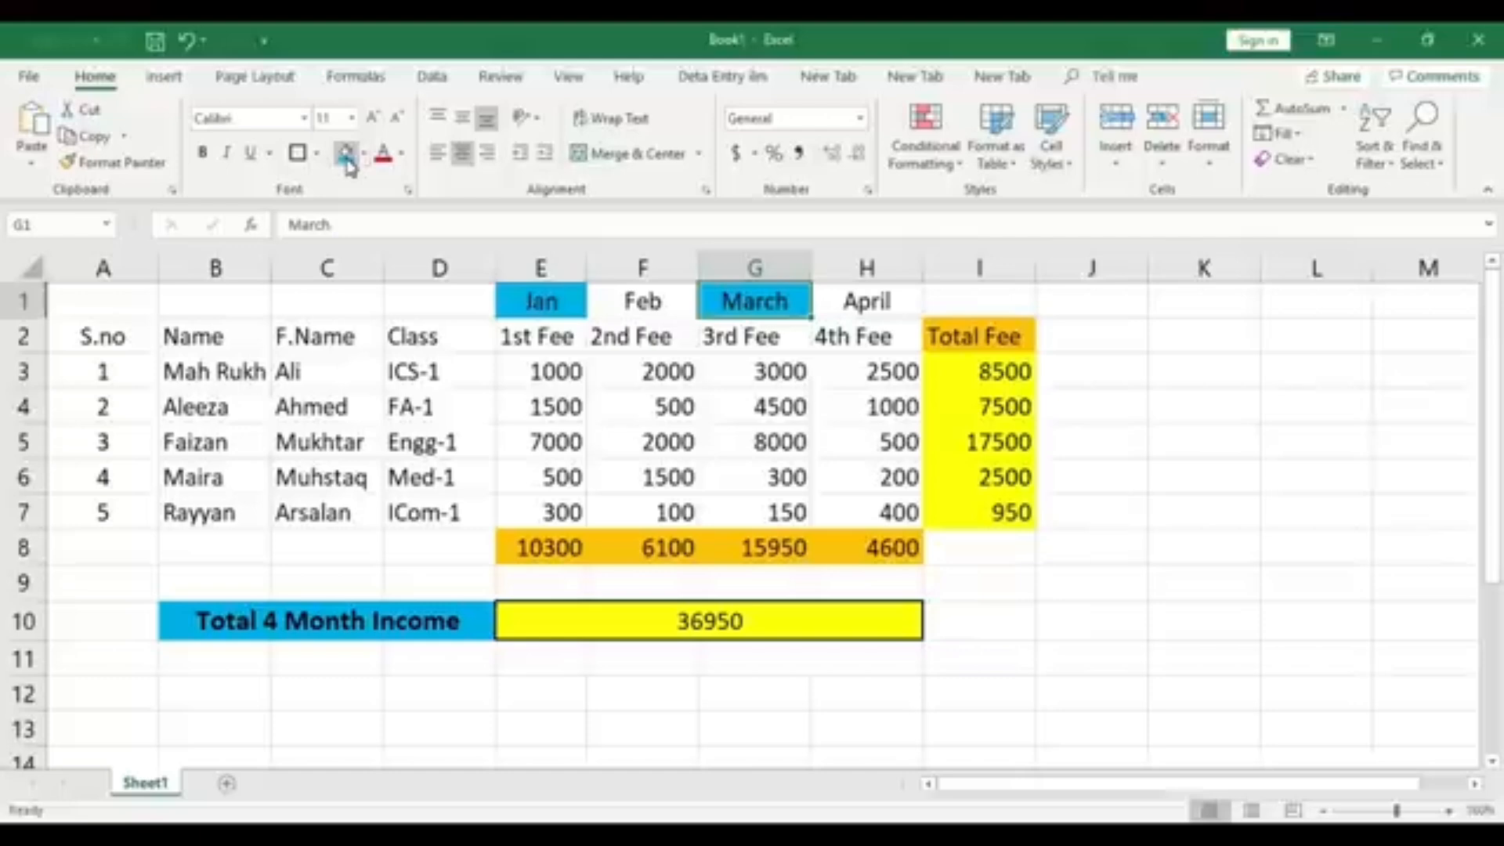
- Merge and center cells B11:D11 directly below the "Total 4 Month Income" label
scroll(449, 674, "down", 1)
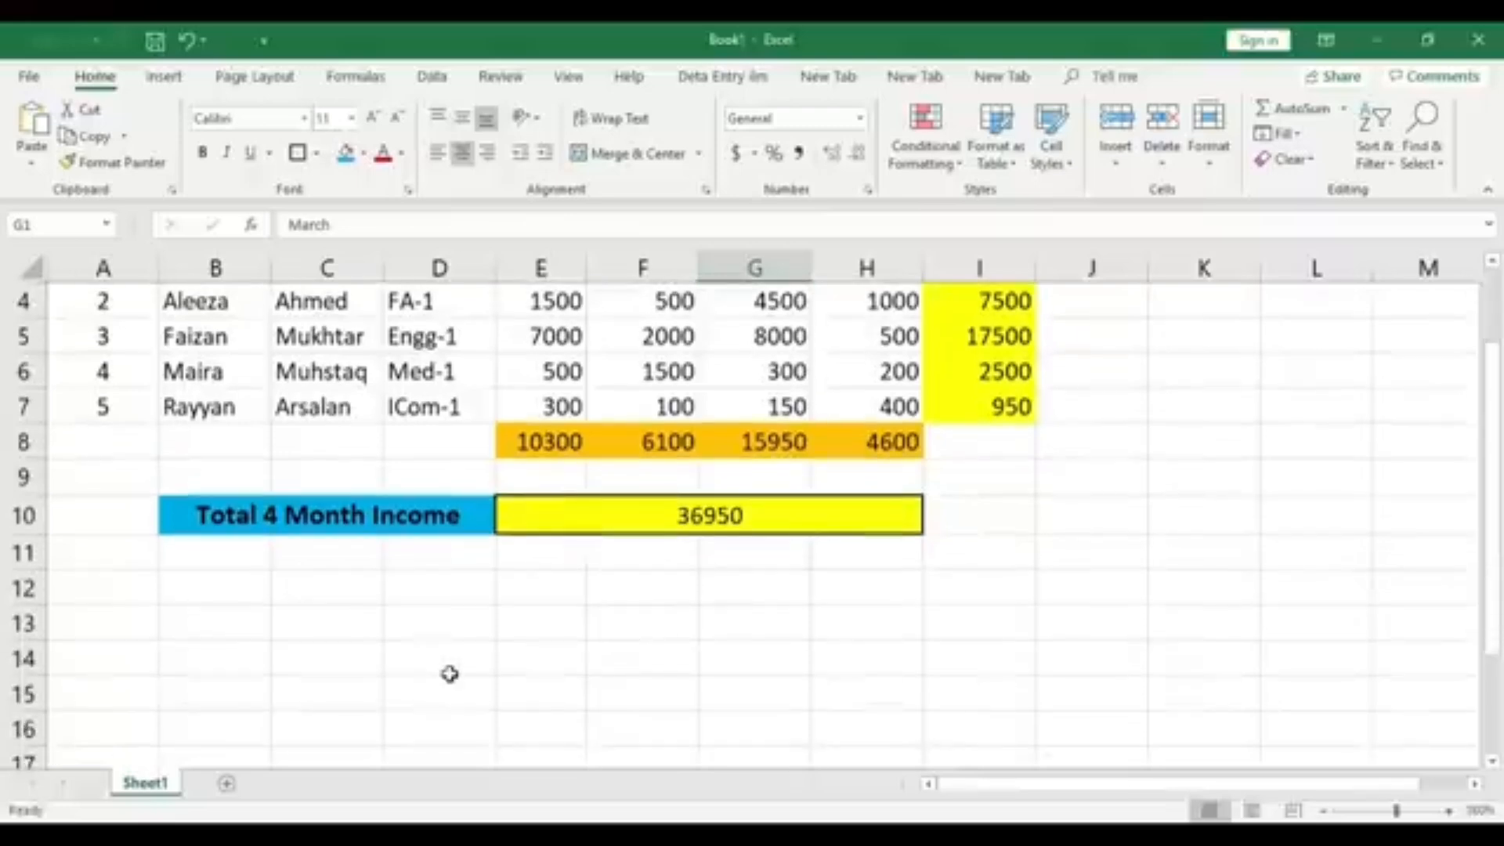
scroll(449, 674, "up", 1)
left_click_drag(182, 658, 434, 667)
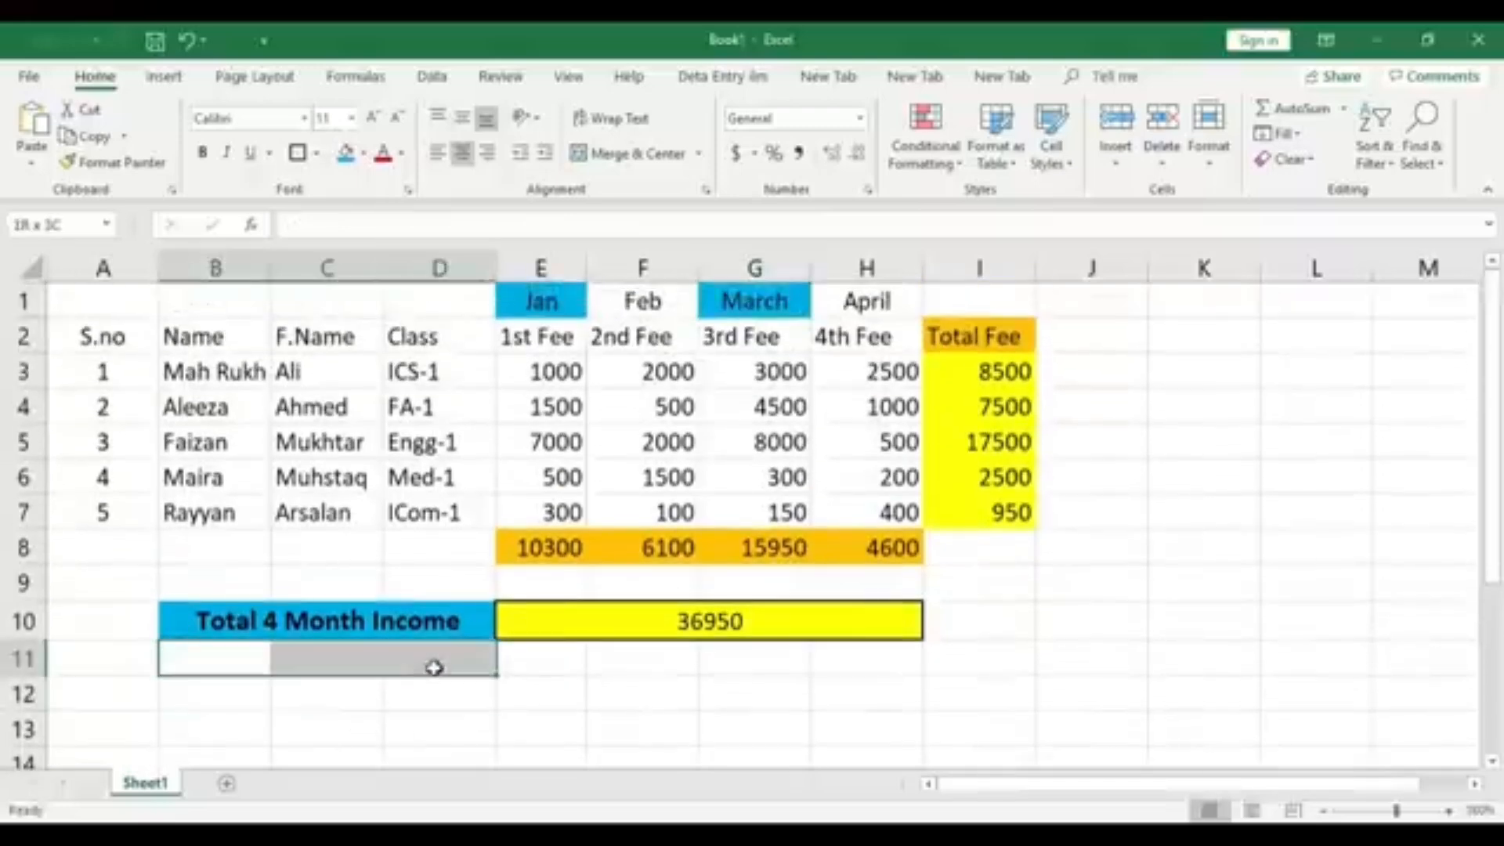
left_click(621, 153)
- Enter the label "Total Jan and March Income" in merged cell B11
double_click(255, 655)
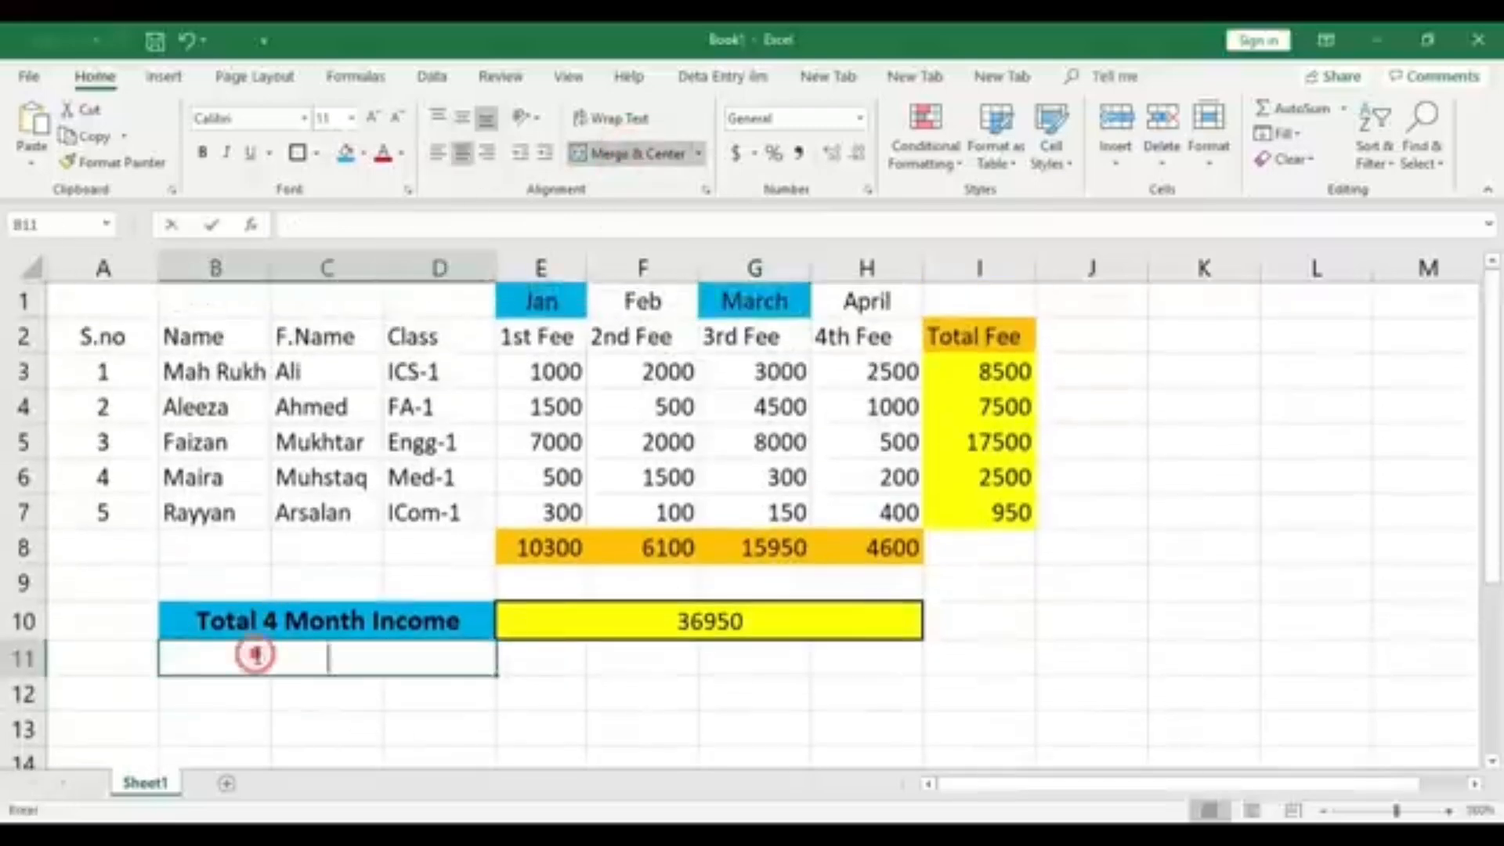
type("Total")
left_click_drag(261, 655, 258, 653)
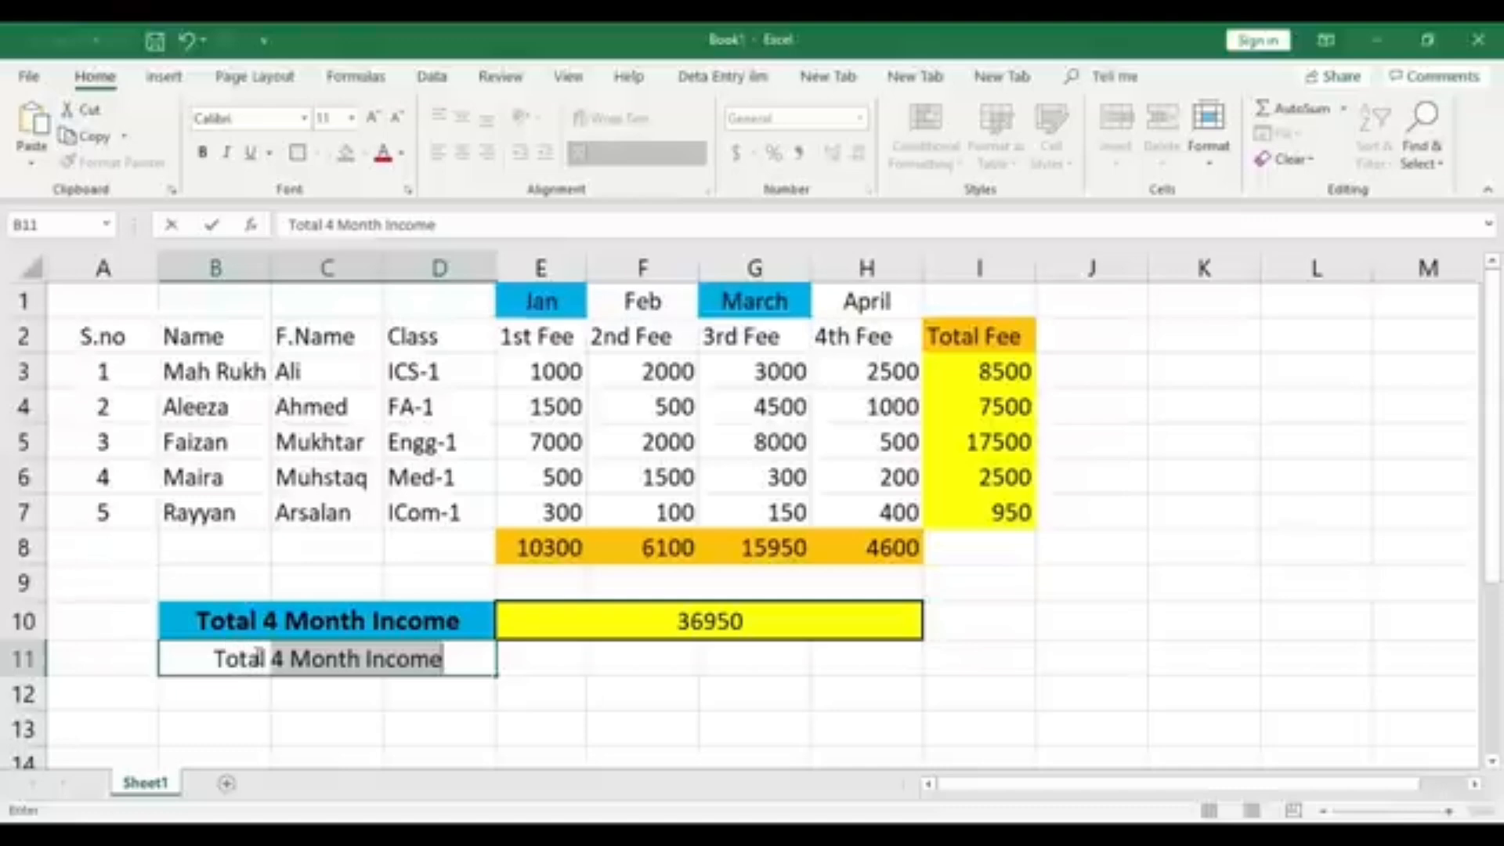
type("H")
key("BackSpace")
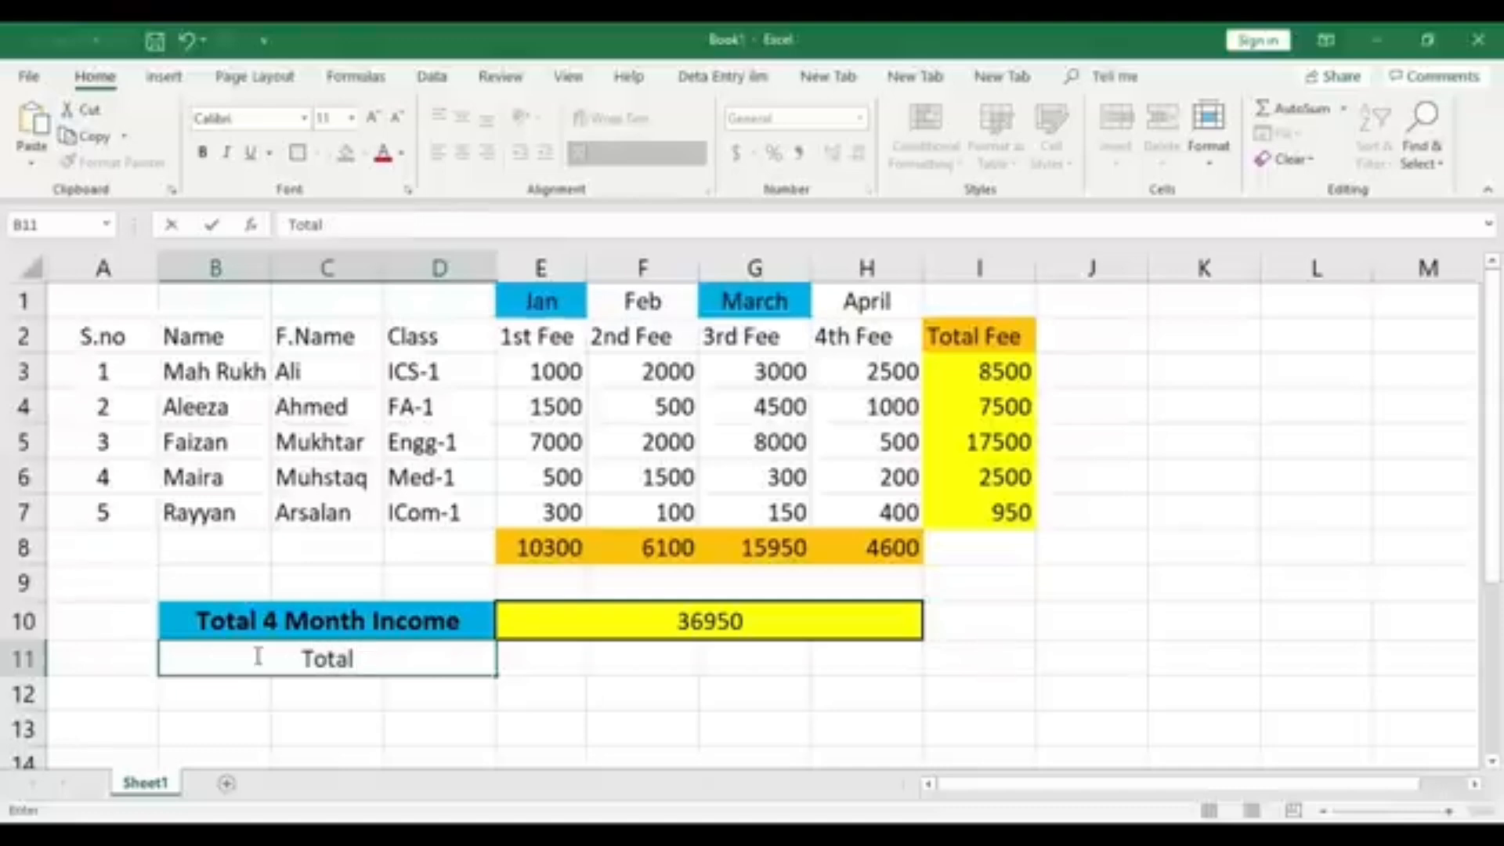
type("Jan and")
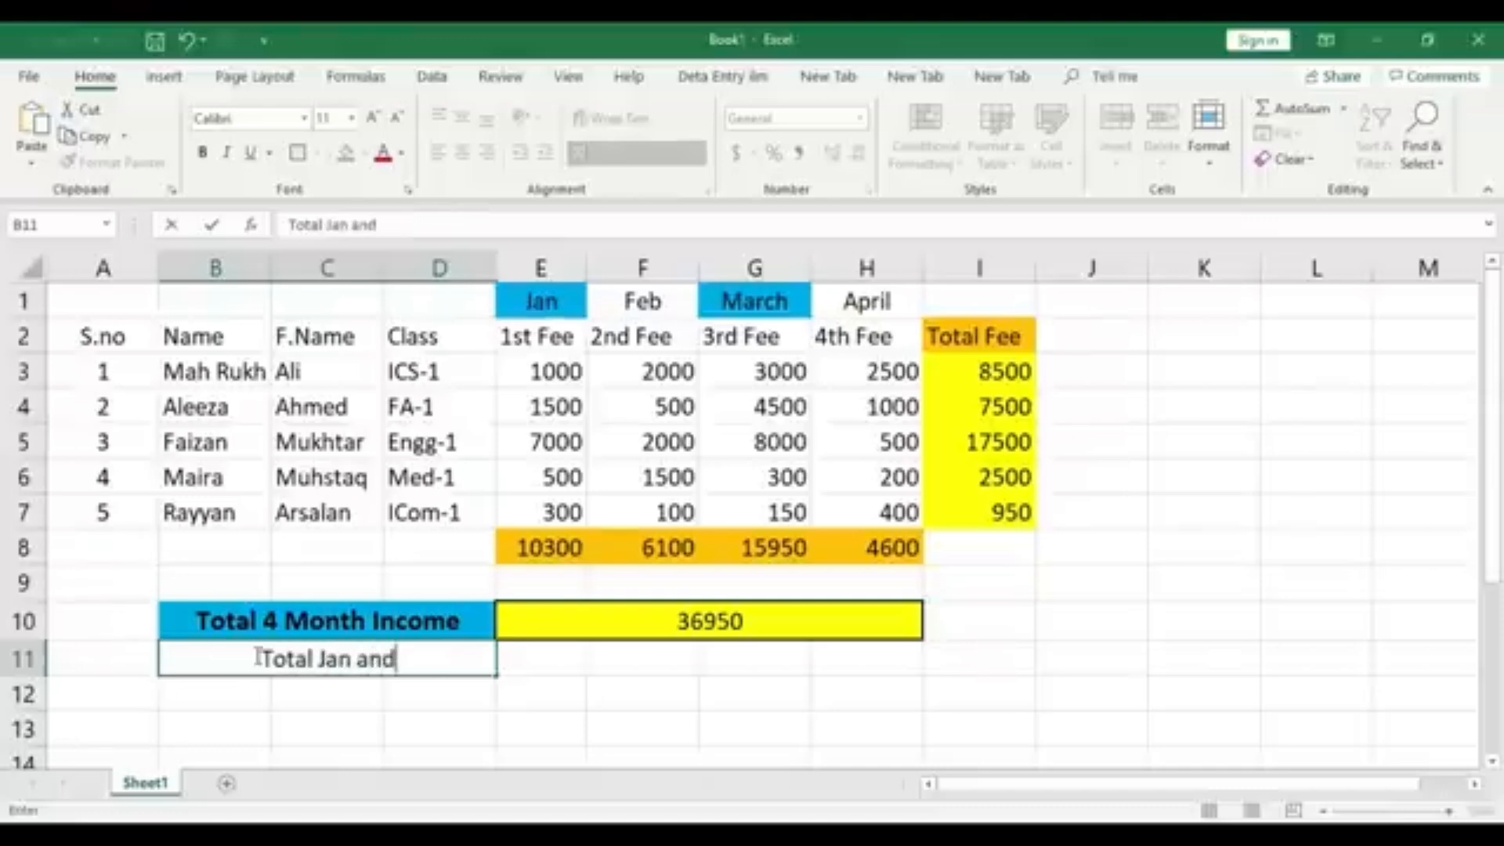
type(" March")
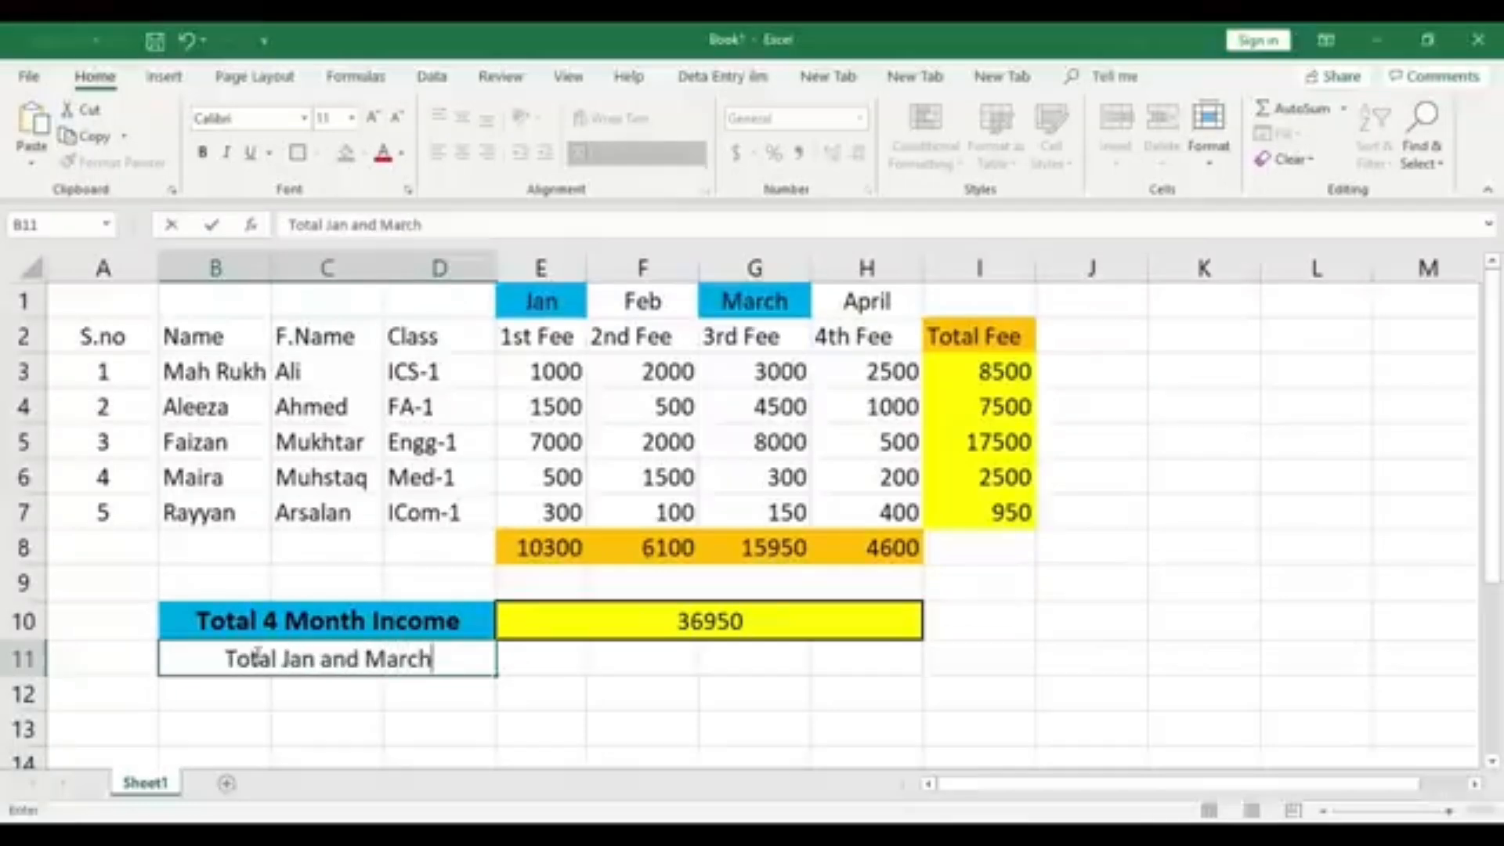
type(" Income")
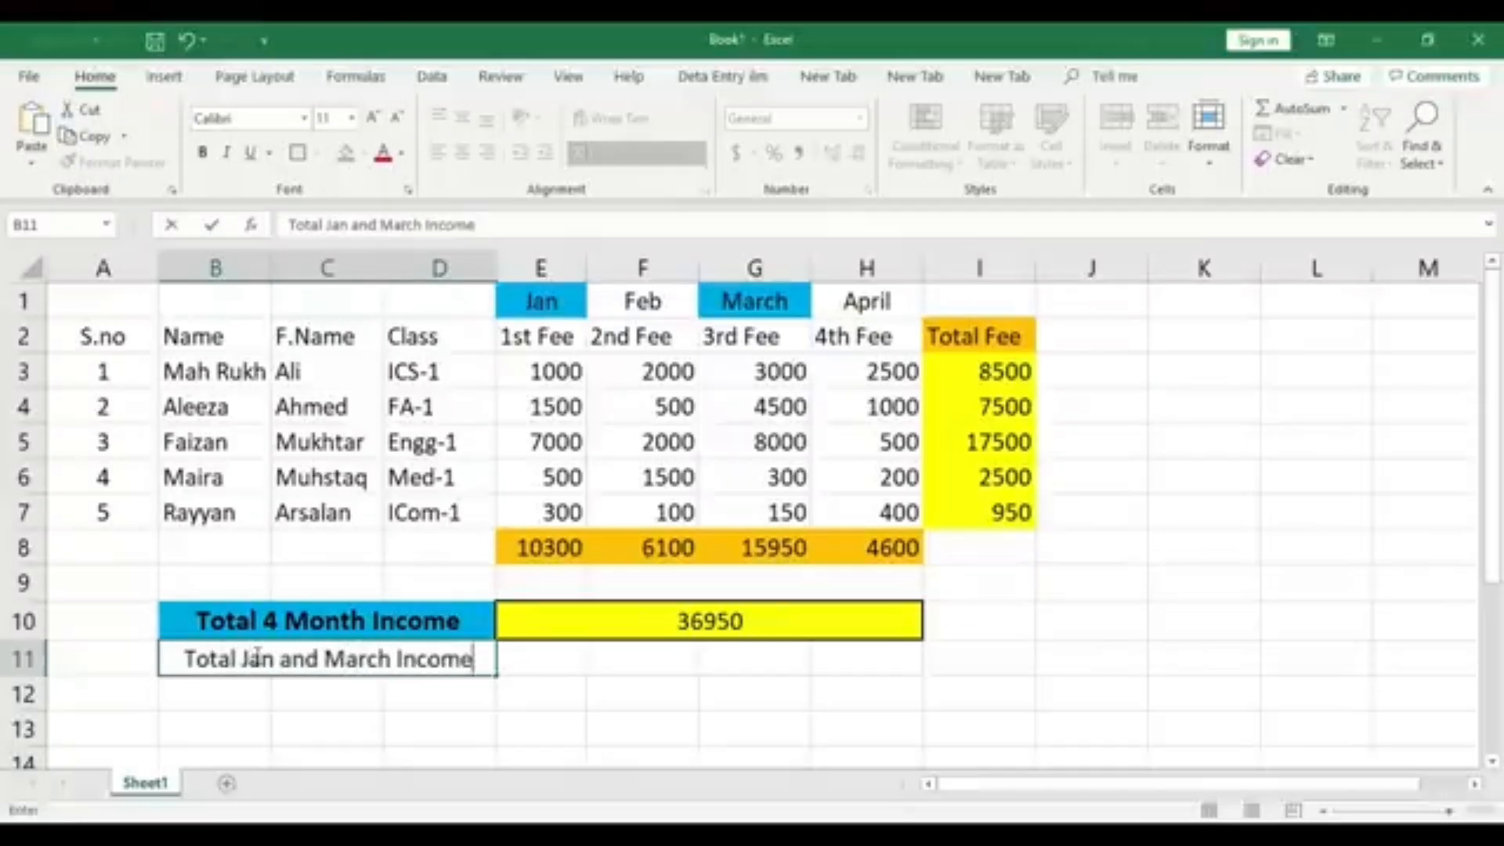
- Put an outside border around the "Total Jan and March Income" label in B11 and fill it with orange
left_click(479, 700)
left_click_drag(180, 659, 430, 655)
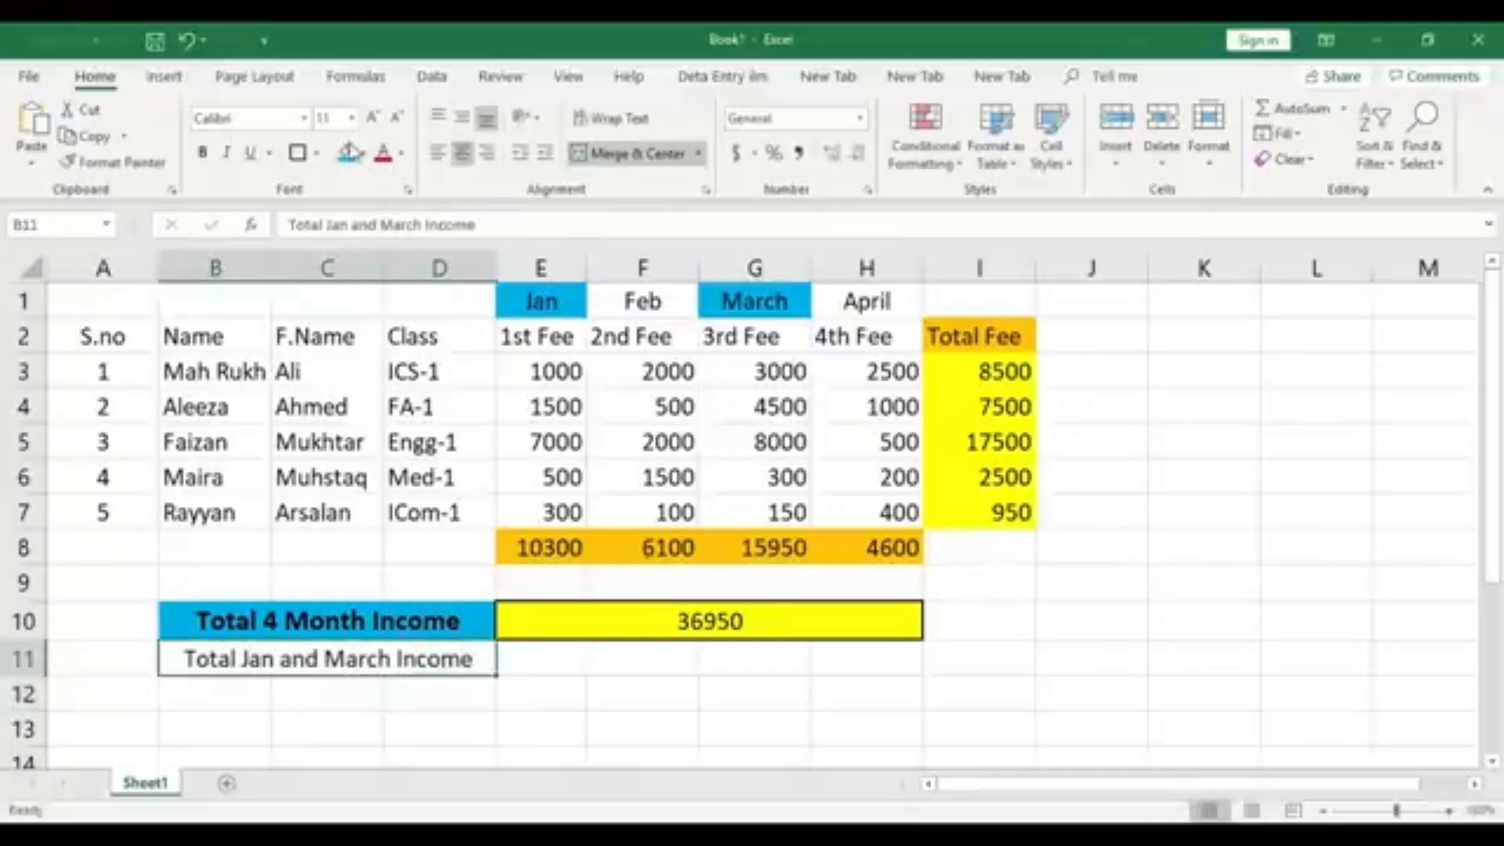
left_click(297, 153)
left_click(364, 153)
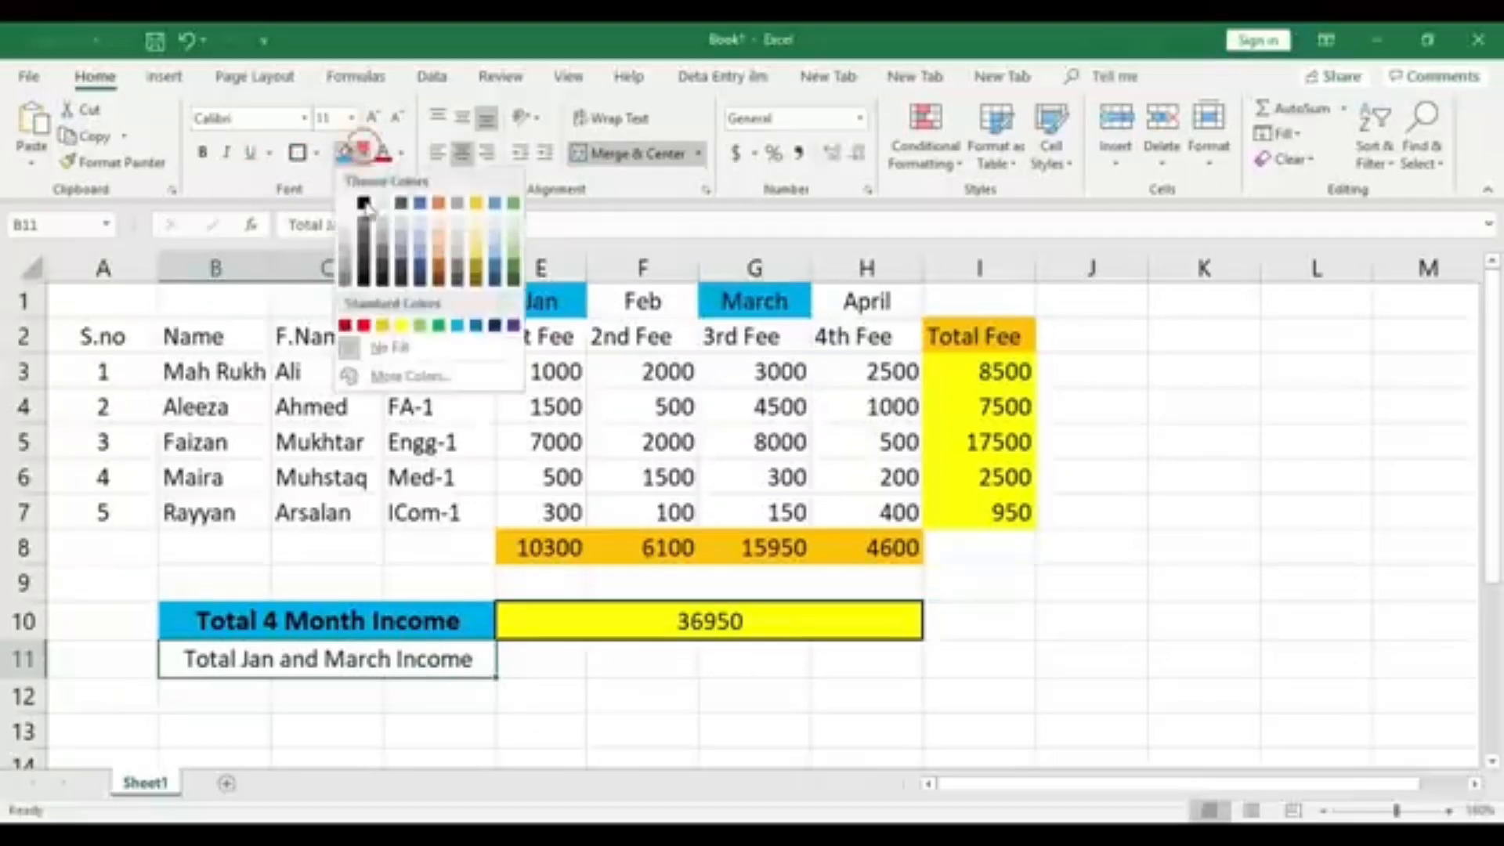
left_click(384, 326)
left_click(615, 702)
- Merge and center cells E11:H11 beside the "Total Jan and March Income" label
left_click_drag(551, 658, 881, 662)
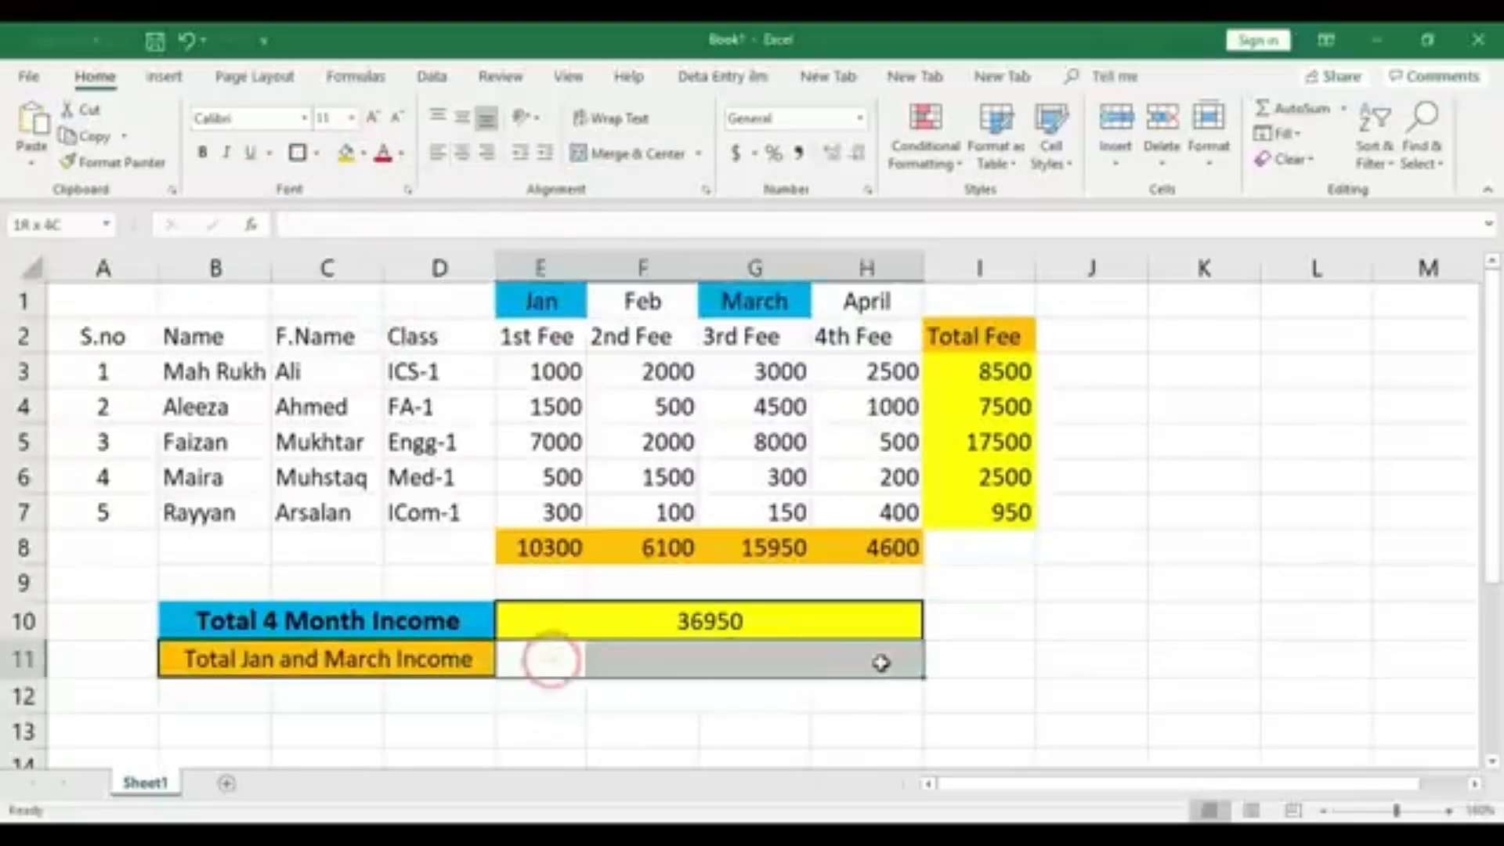
left_click(820, 703)
left_click_drag(541, 662, 877, 661)
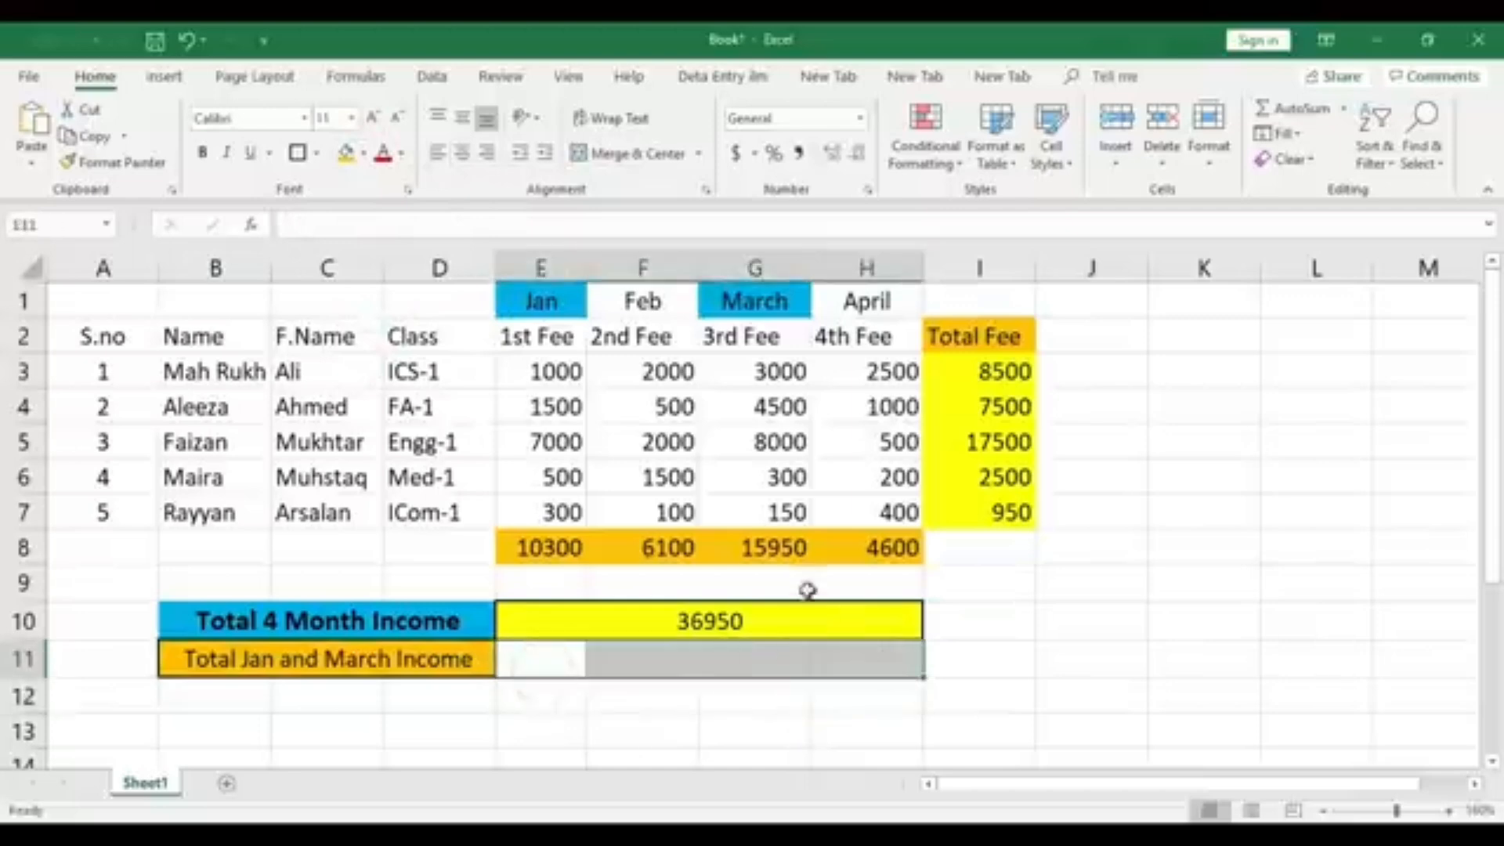
left_click(650, 153)
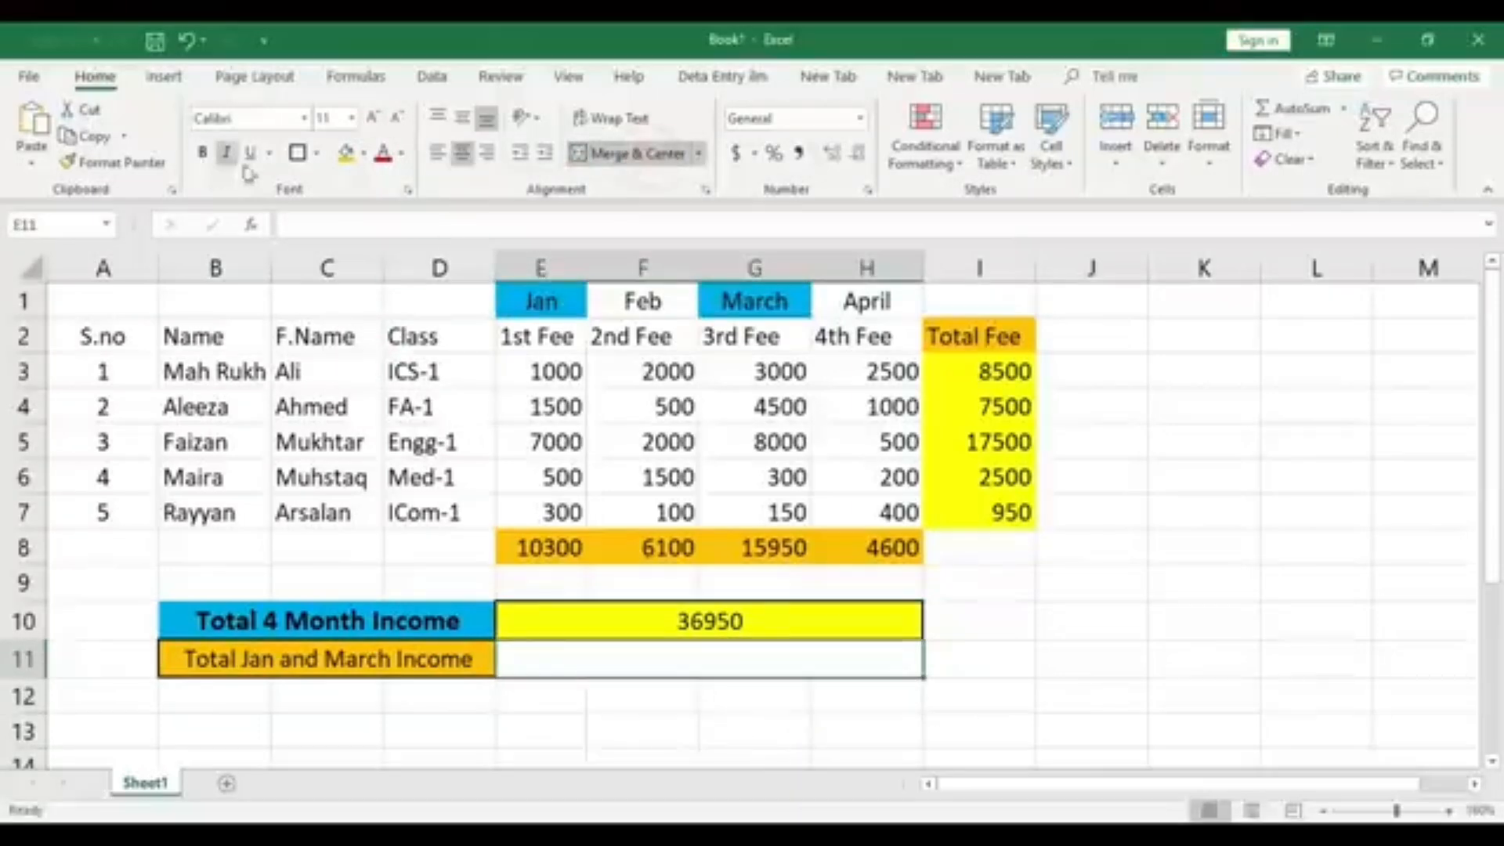
- Fill merged cell E11 with light green and put an outside border around it
left_click(363, 153)
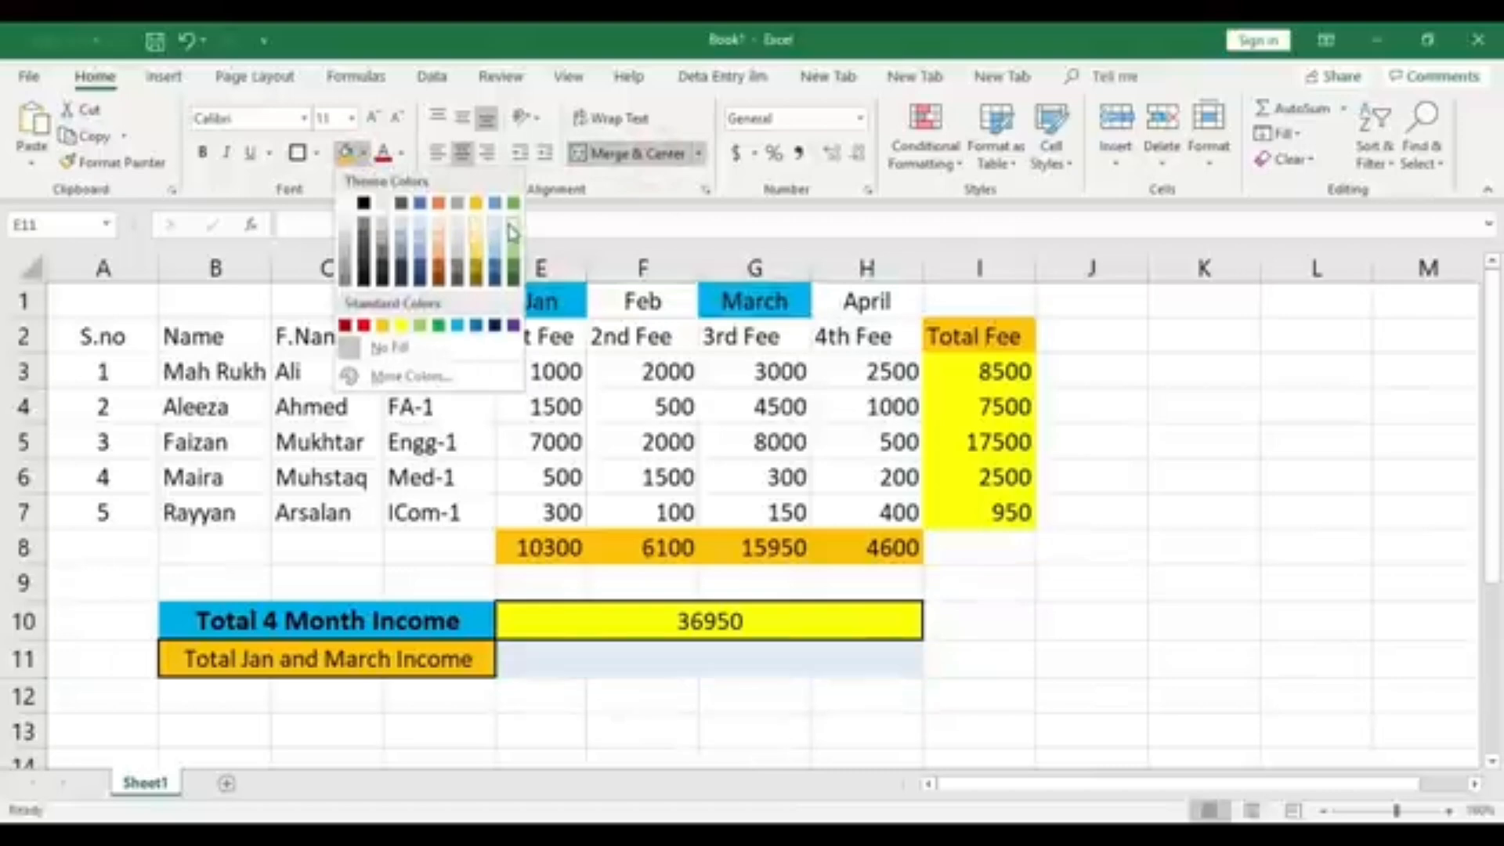
left_click(514, 258)
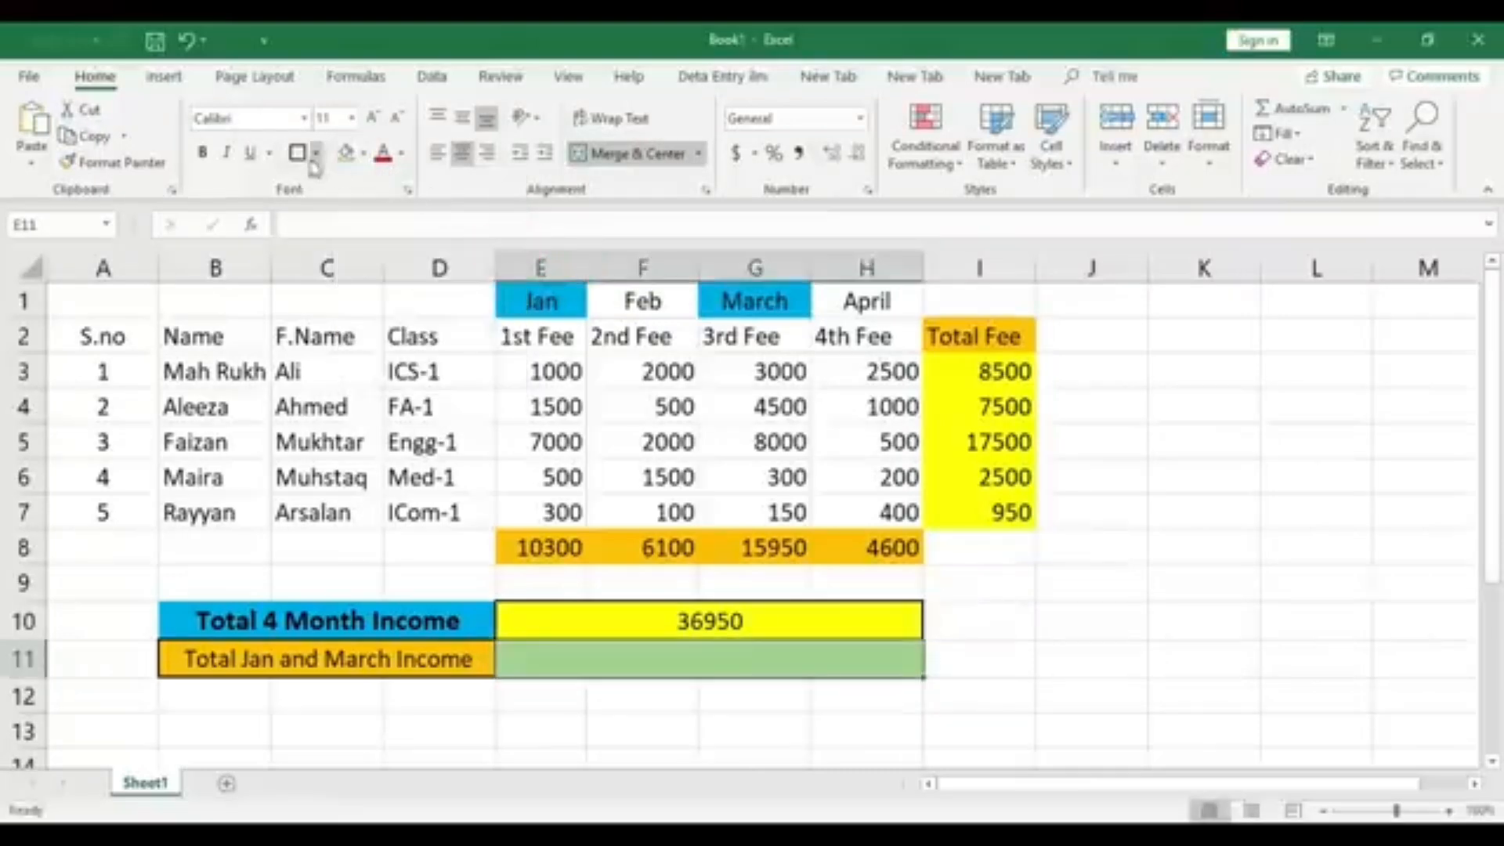
left_click(950, 584)
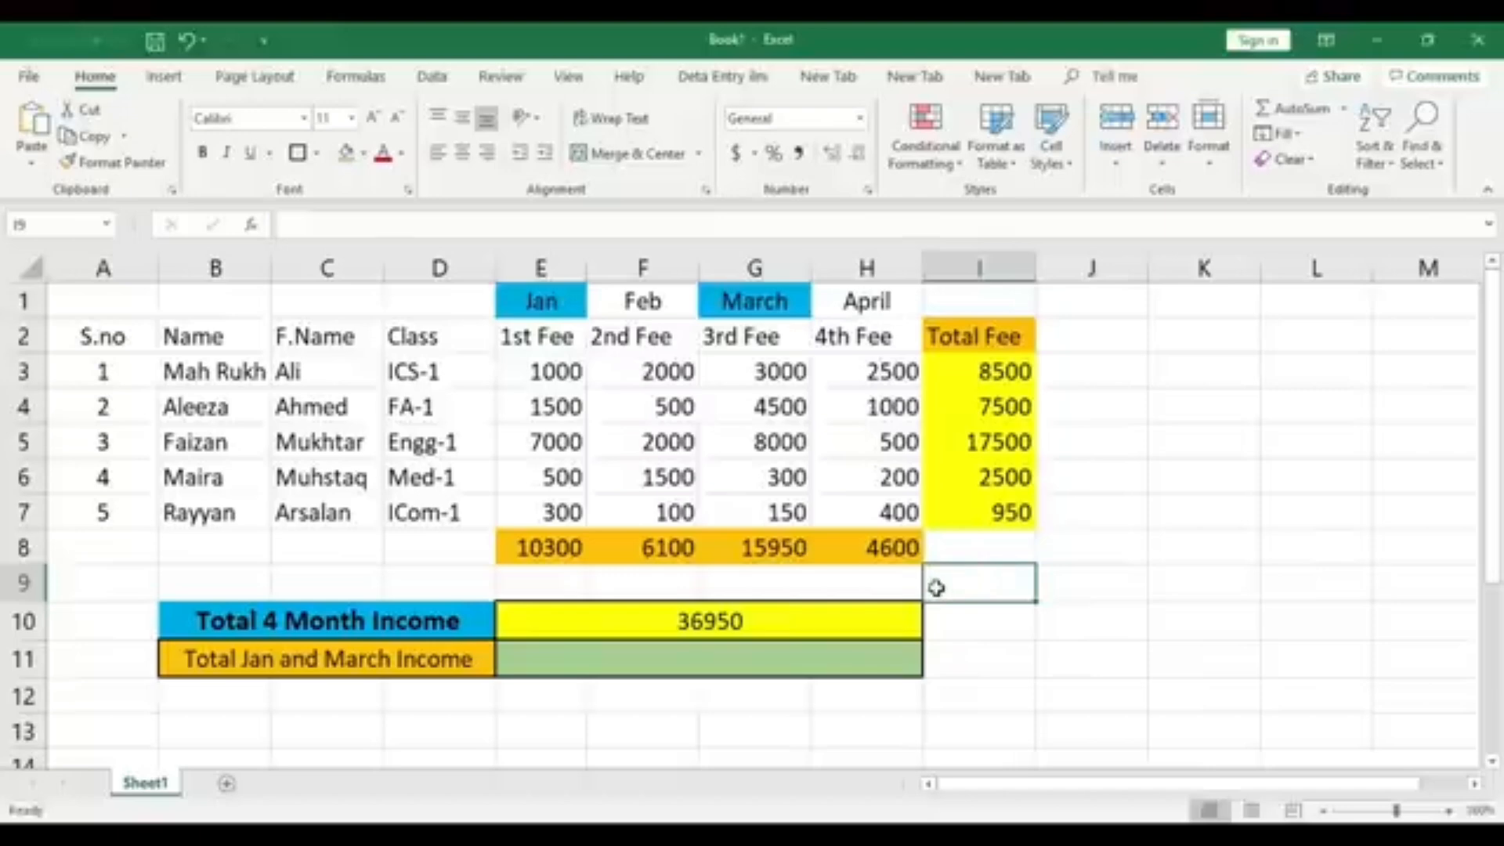
- Start a SUM formula in merged cell E11 with the January fee range E3:E7 as its first argument
left_click(752, 650)
double_click(752, 650)
left_click(752, 695)
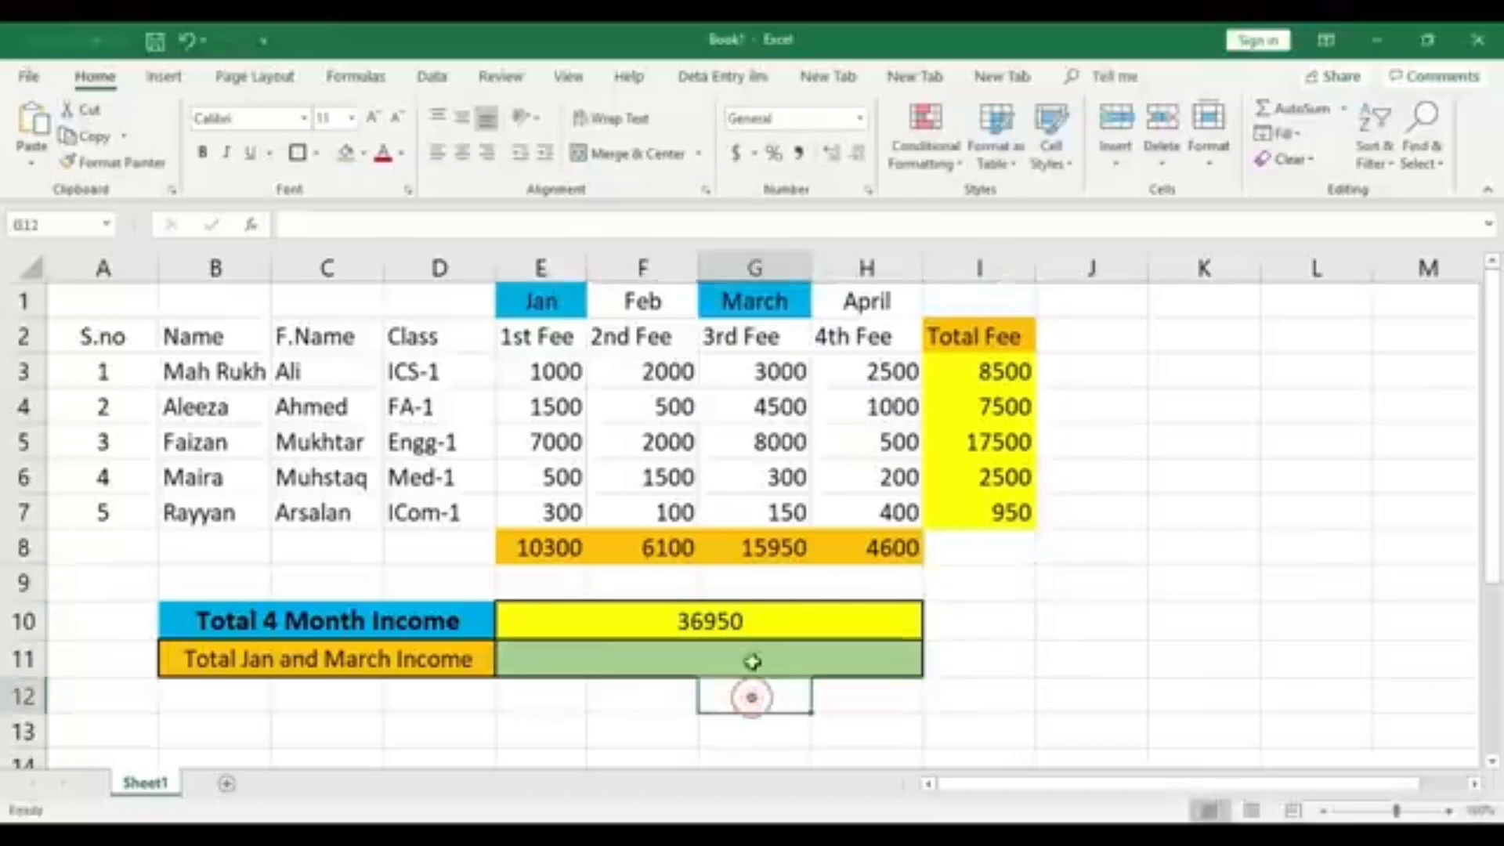
left_click(752, 658)
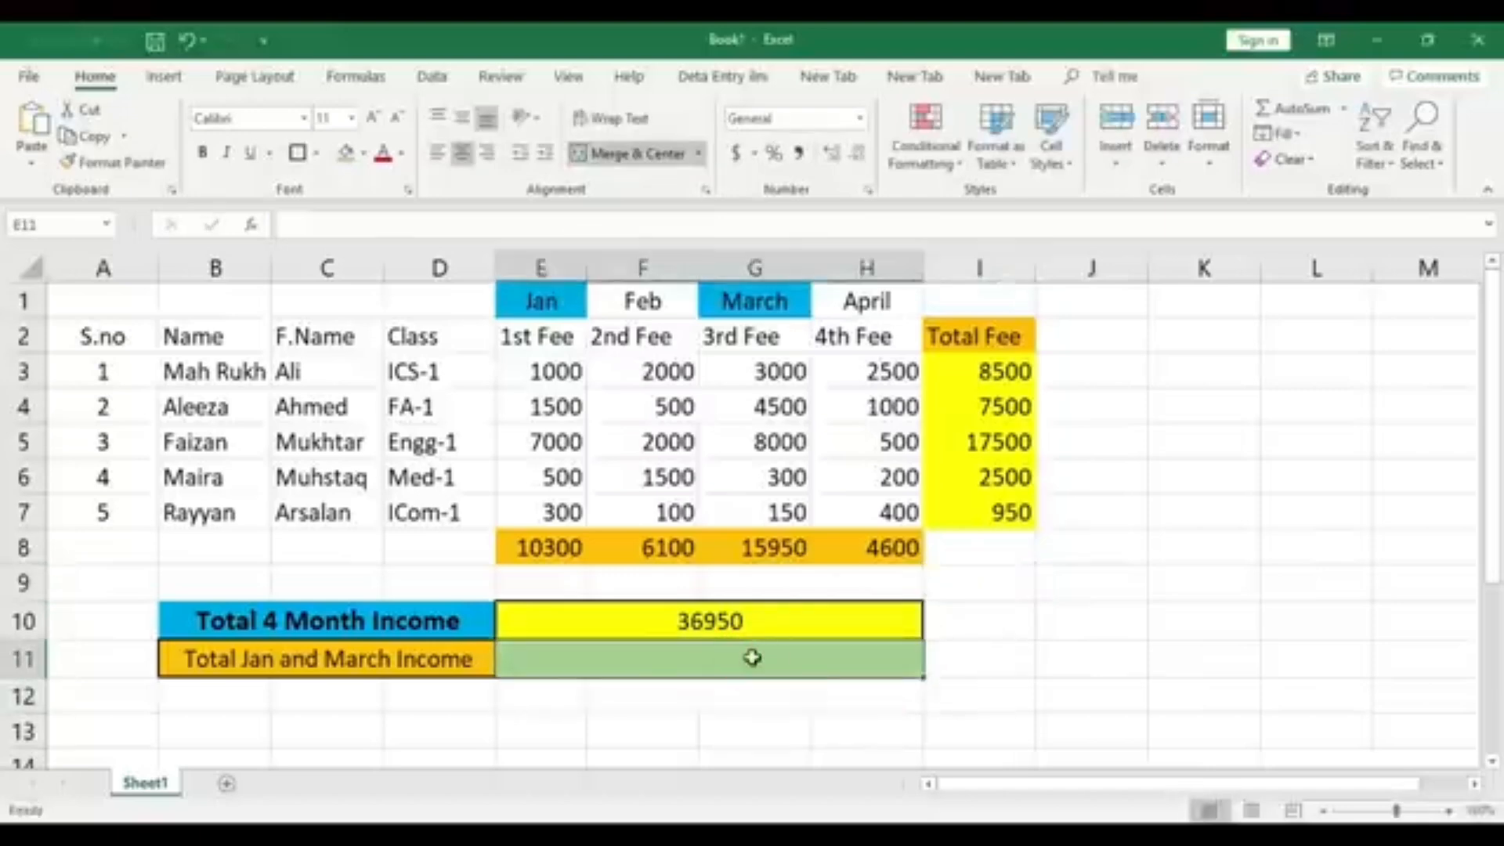
type("=")
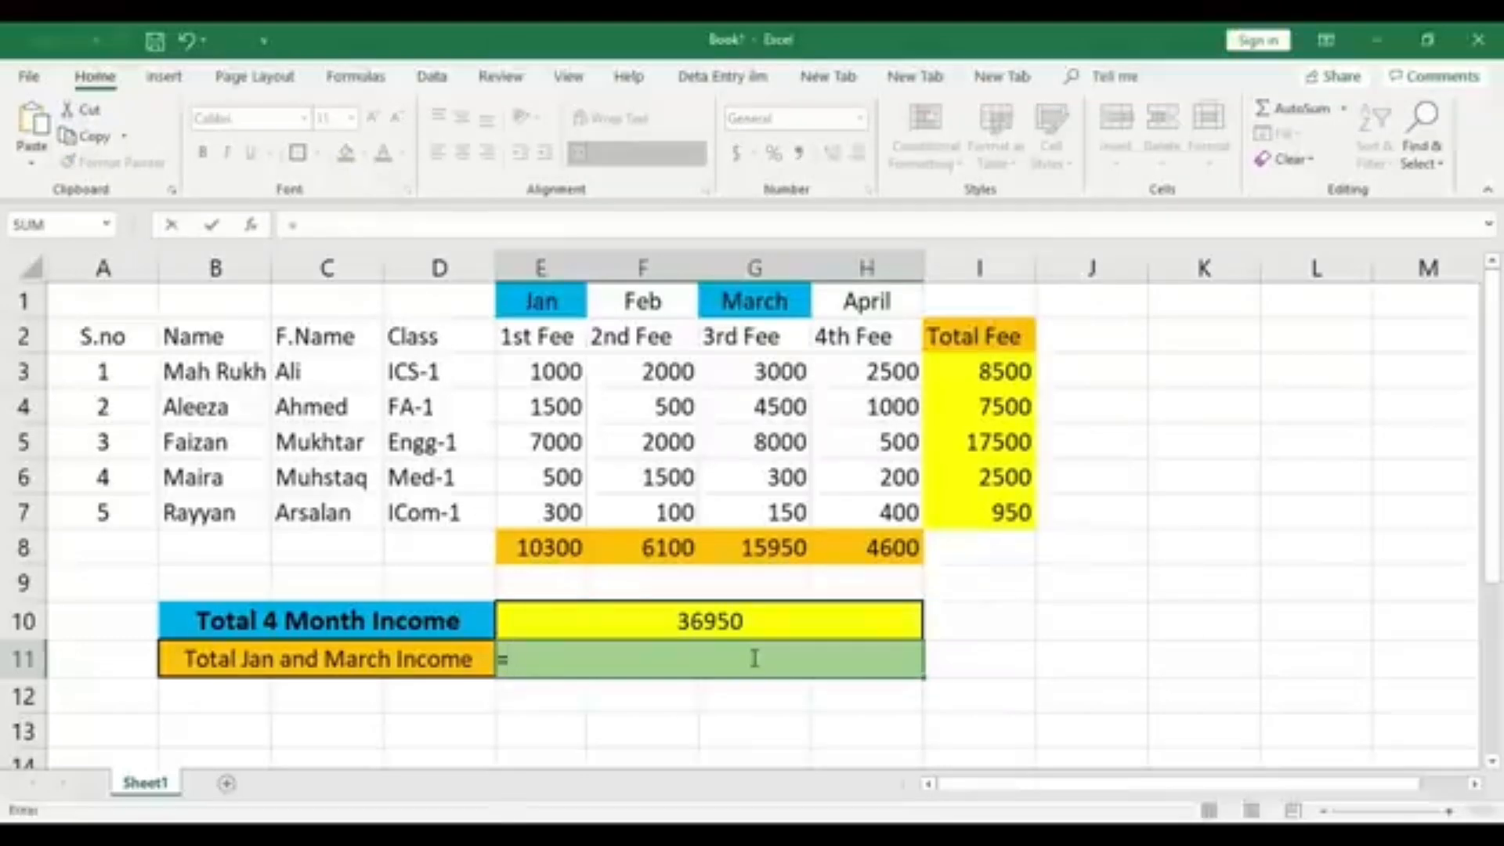
type("sum")
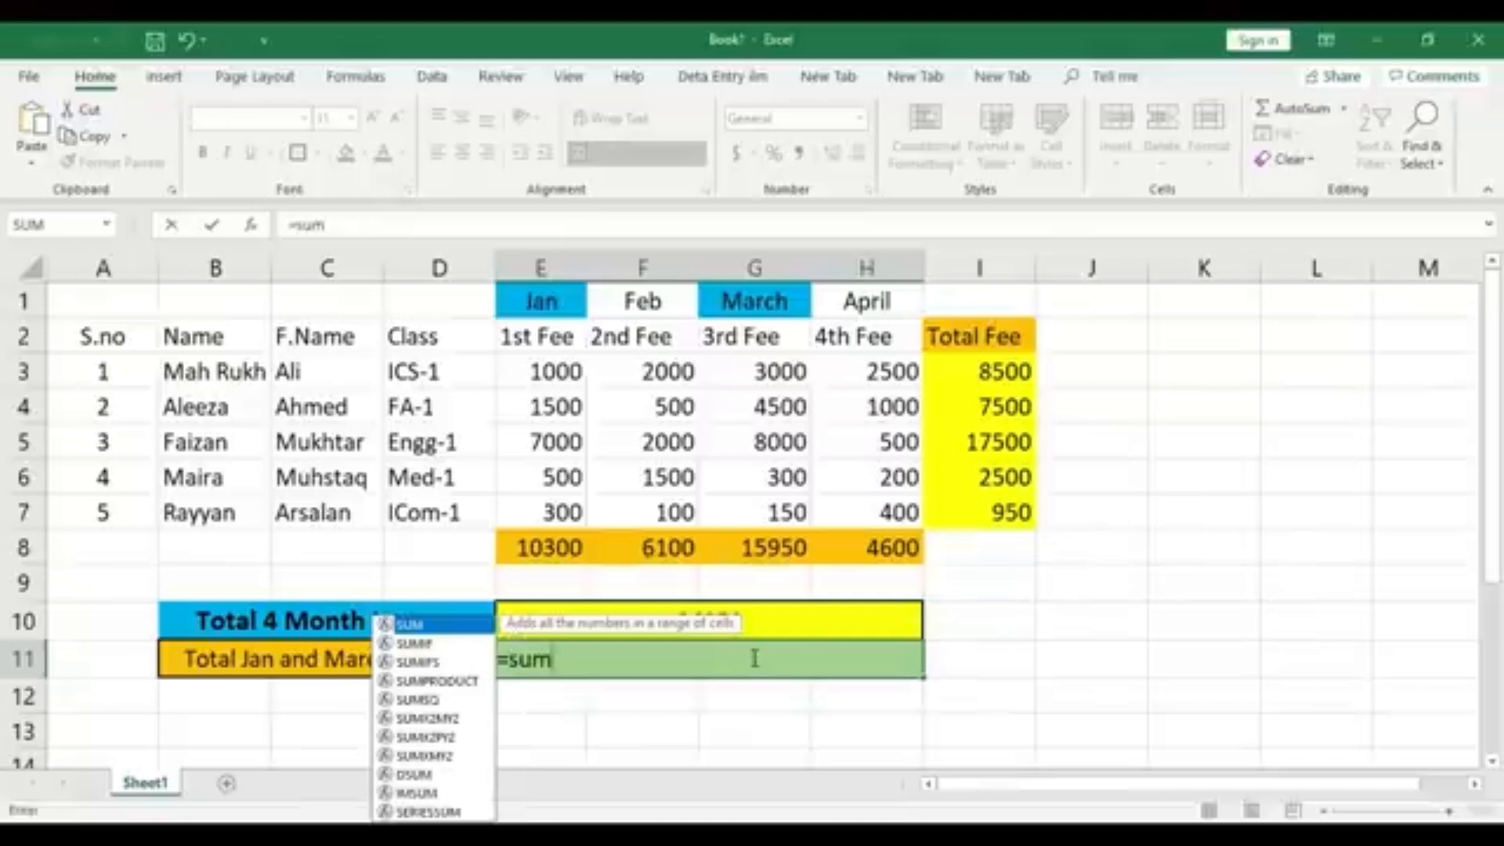
type("(")
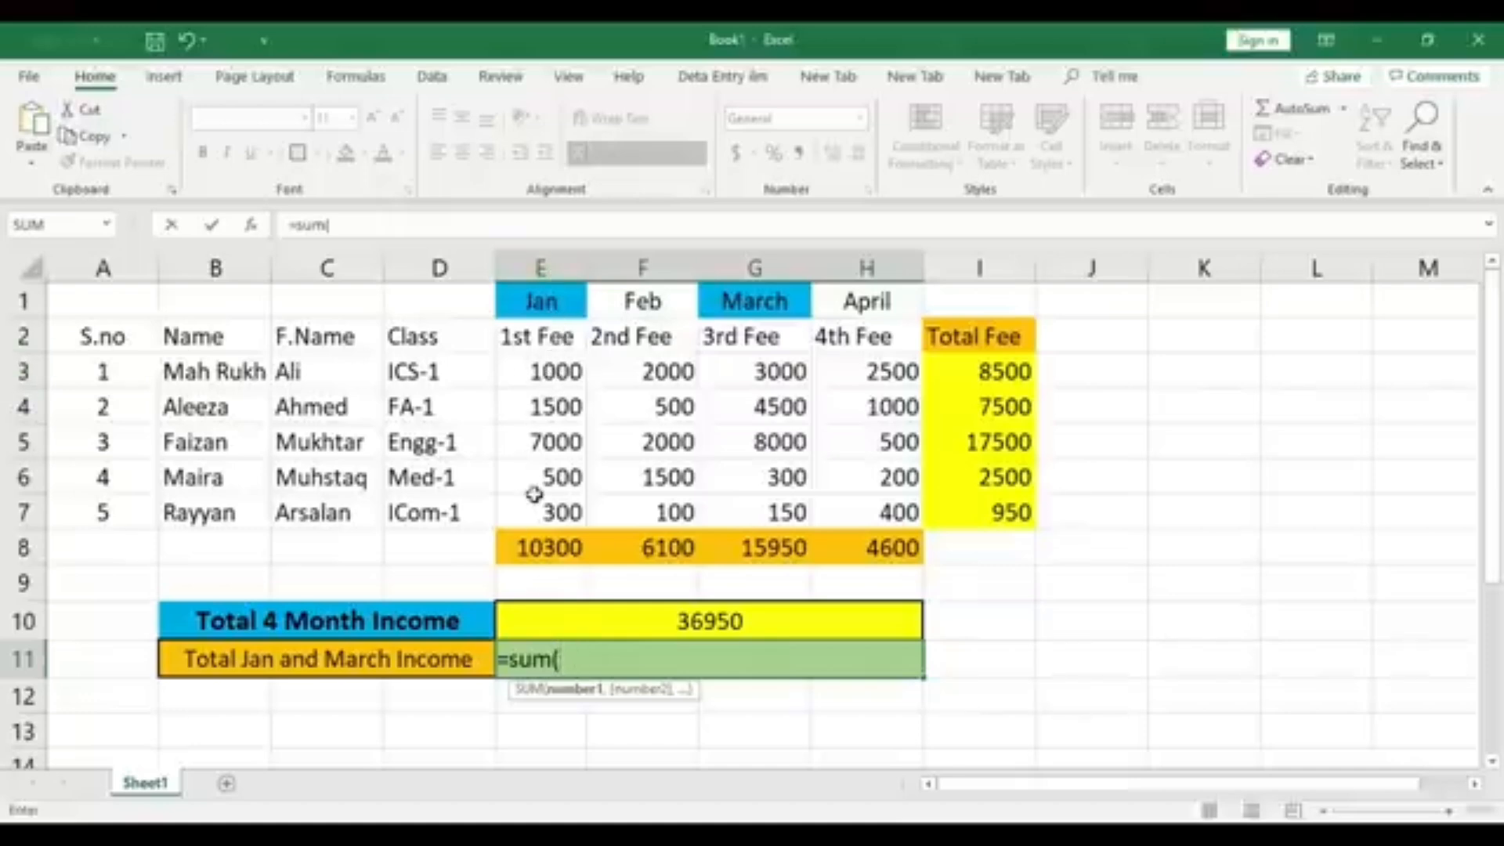
type("e3:")
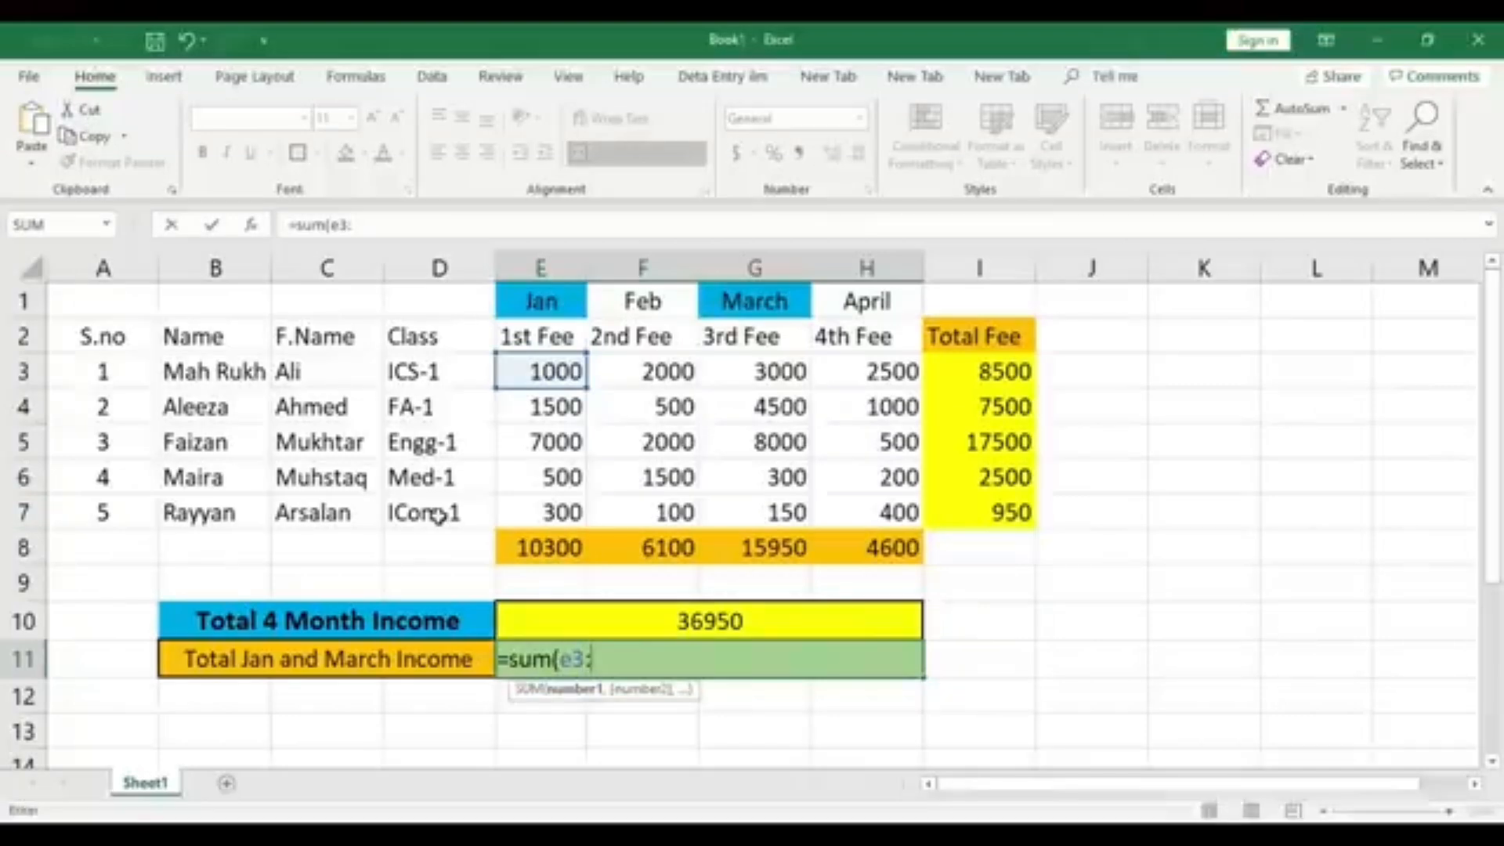
type("e5")
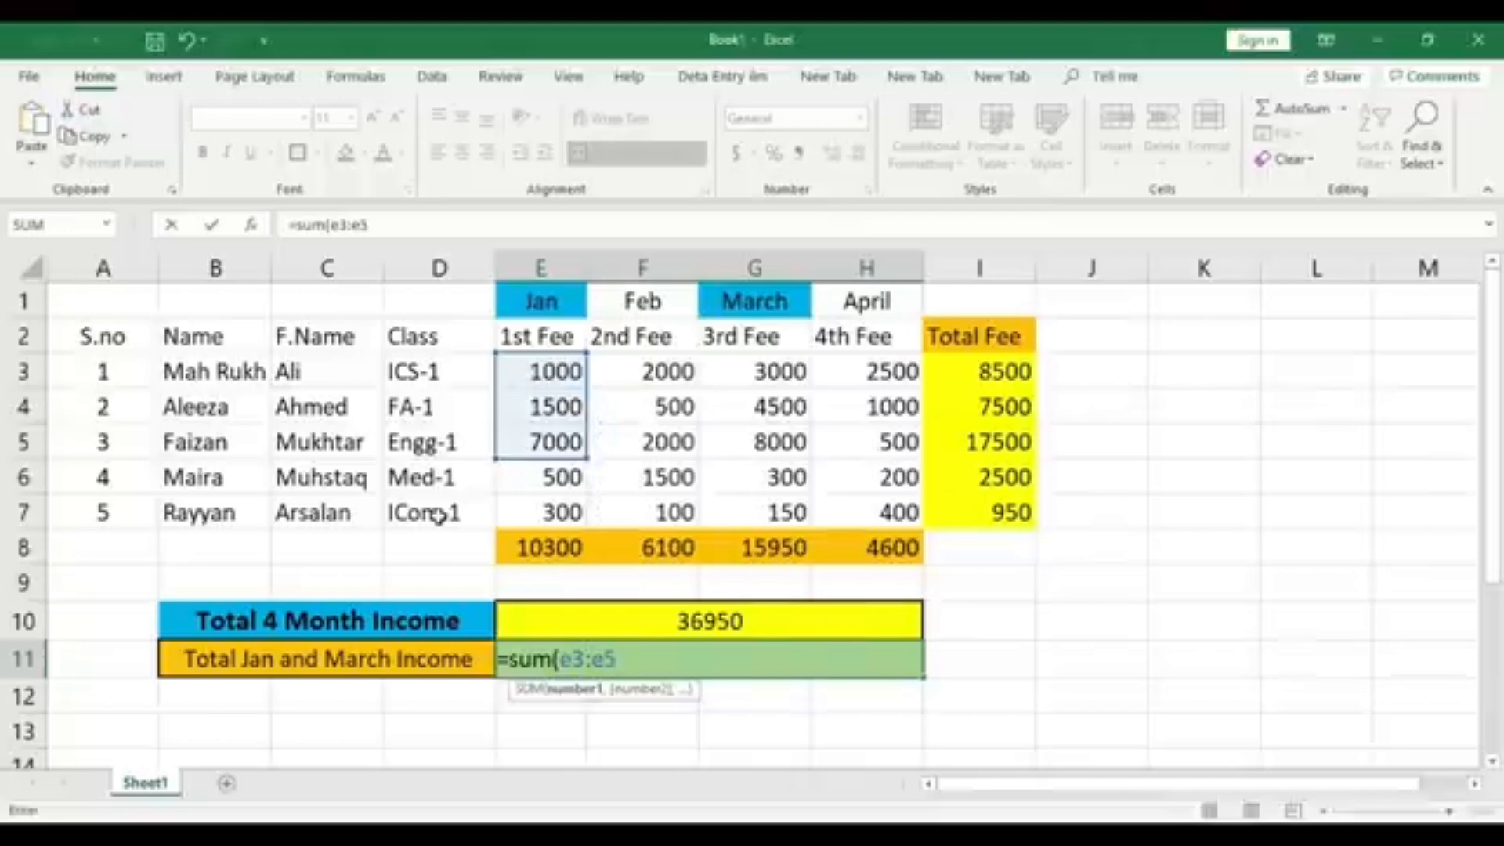
key("BackSpace")
type("7")
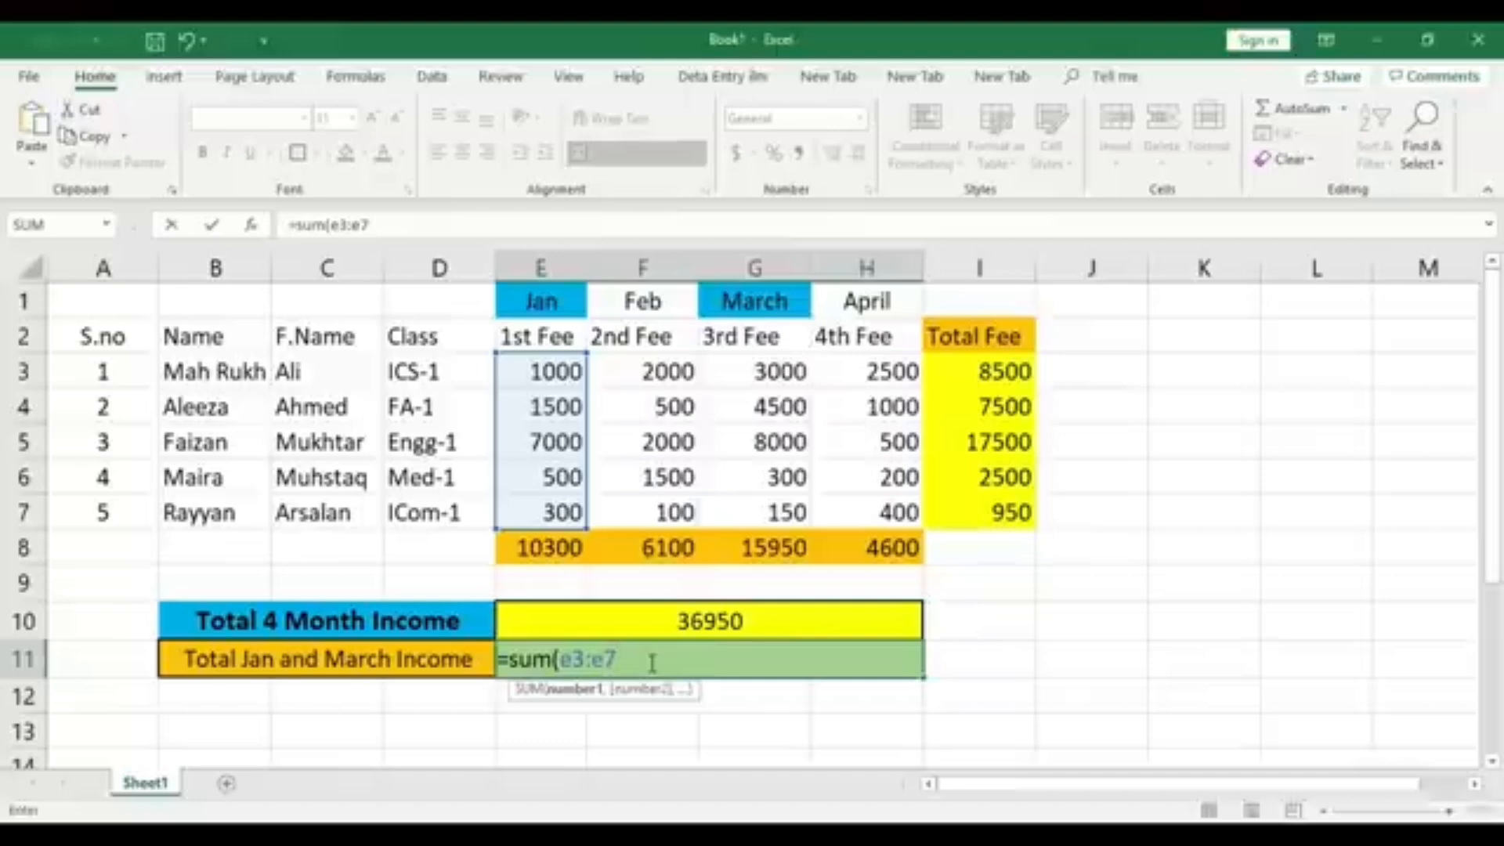
- Add the March fee range G3:G7 as the second argument of the SUM formula in E11 and complete it
type(",")
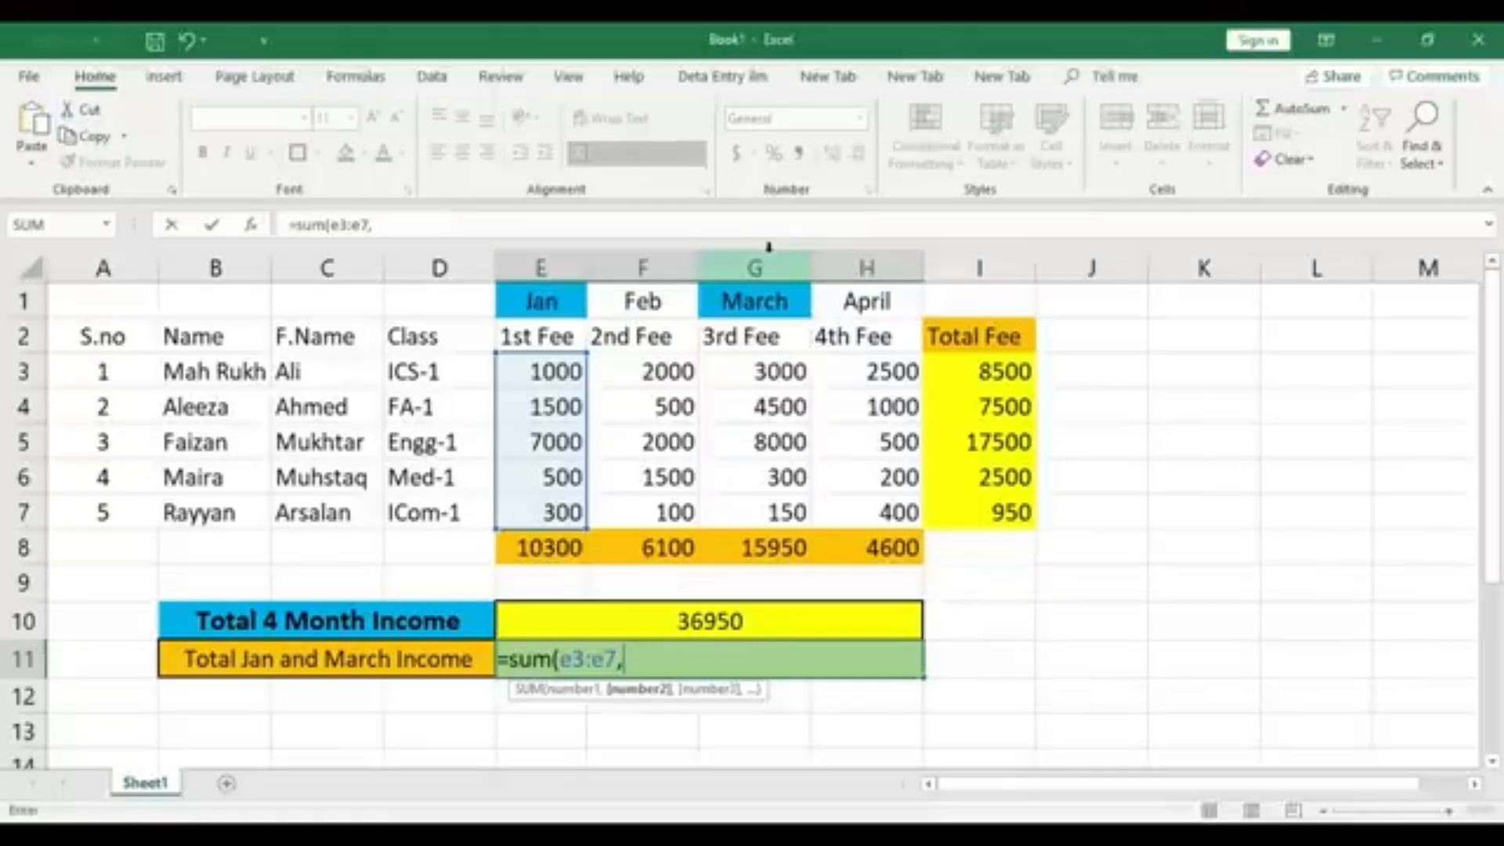
type("g")
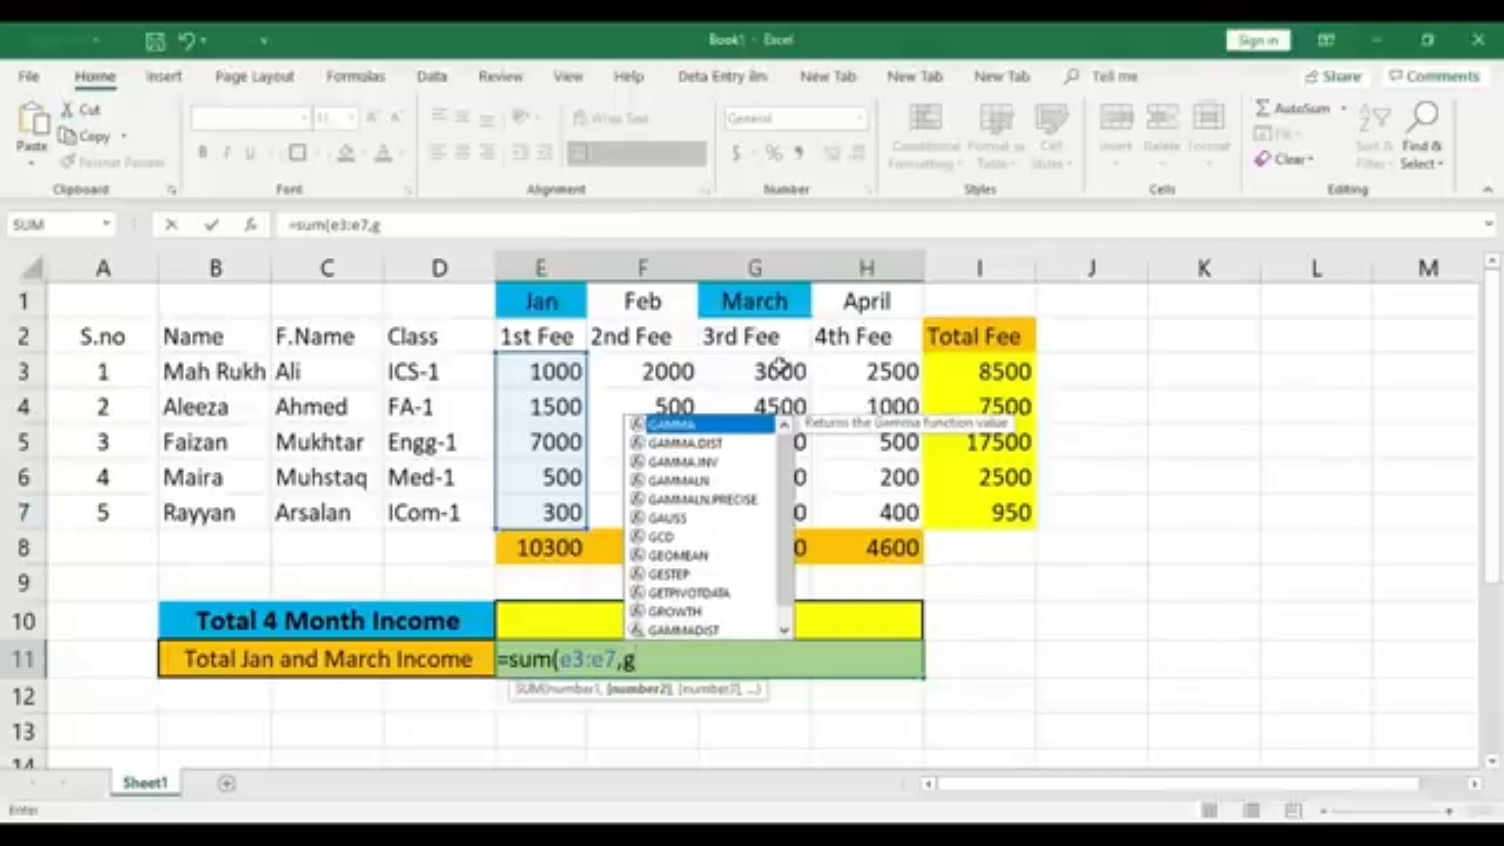
type("3")
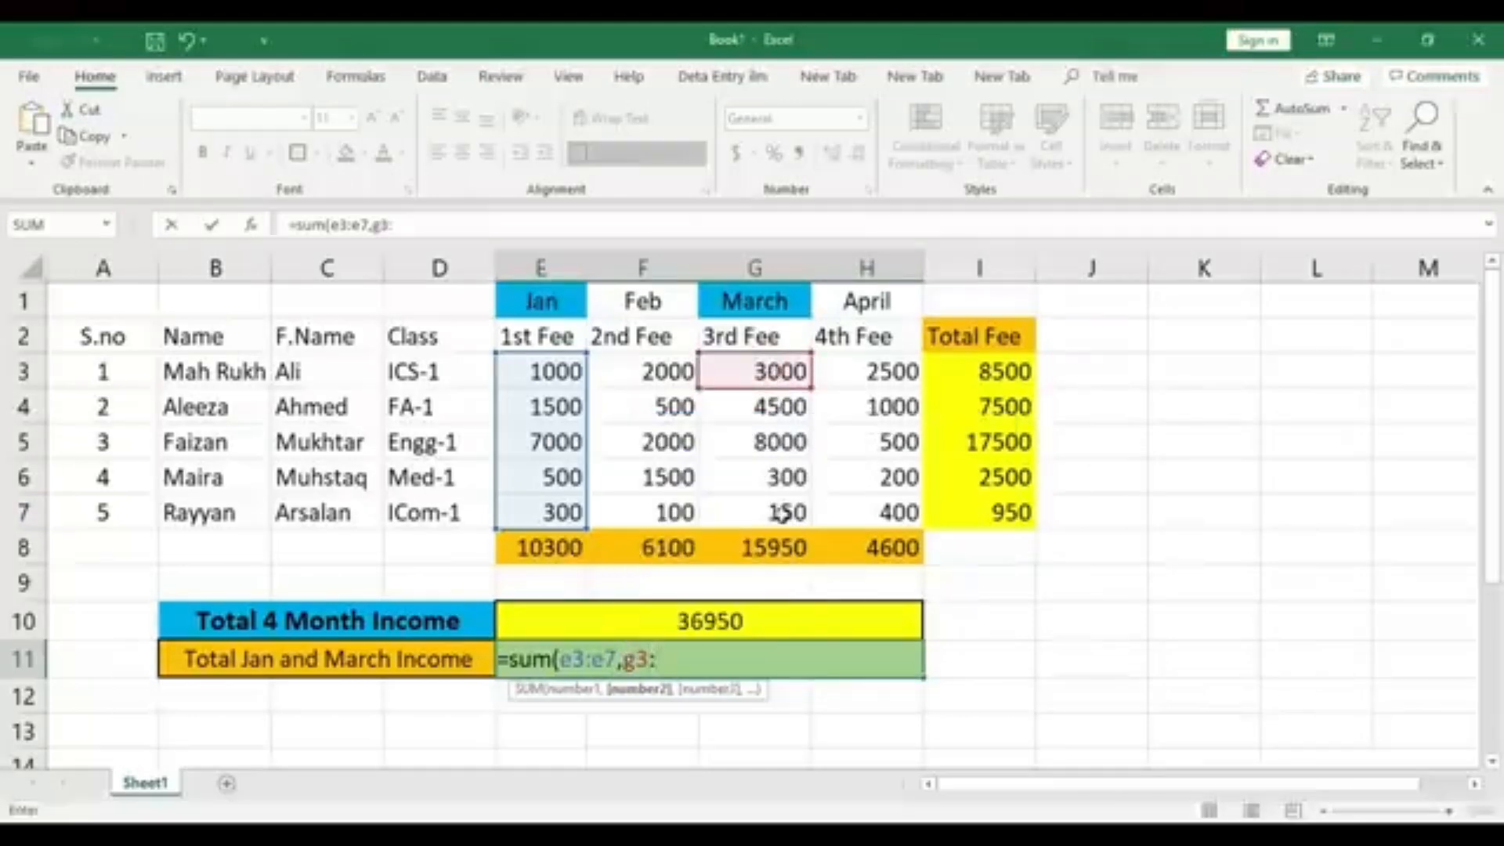
type(":g")
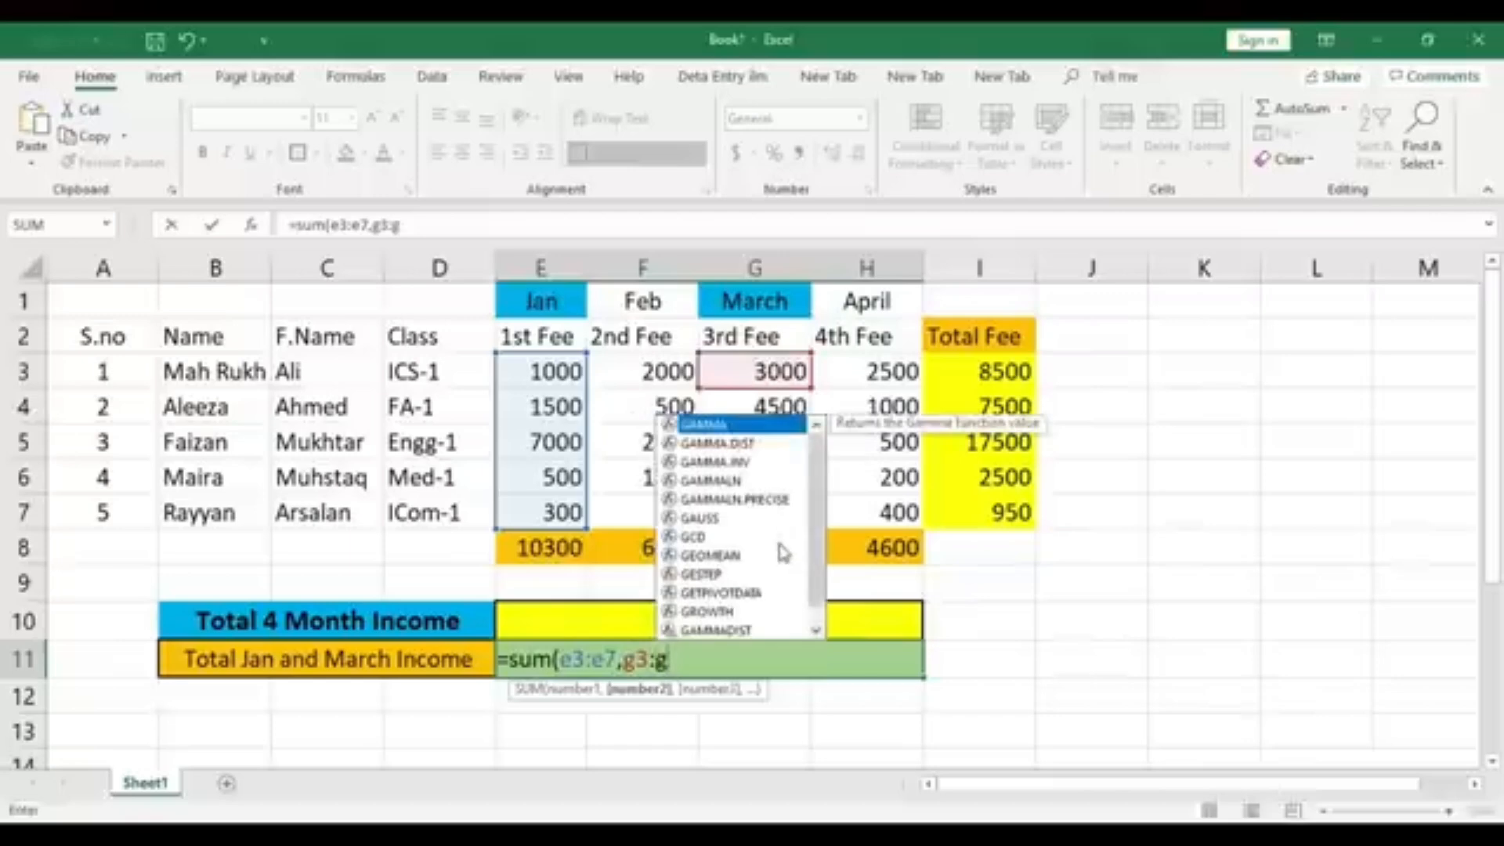
type("7")
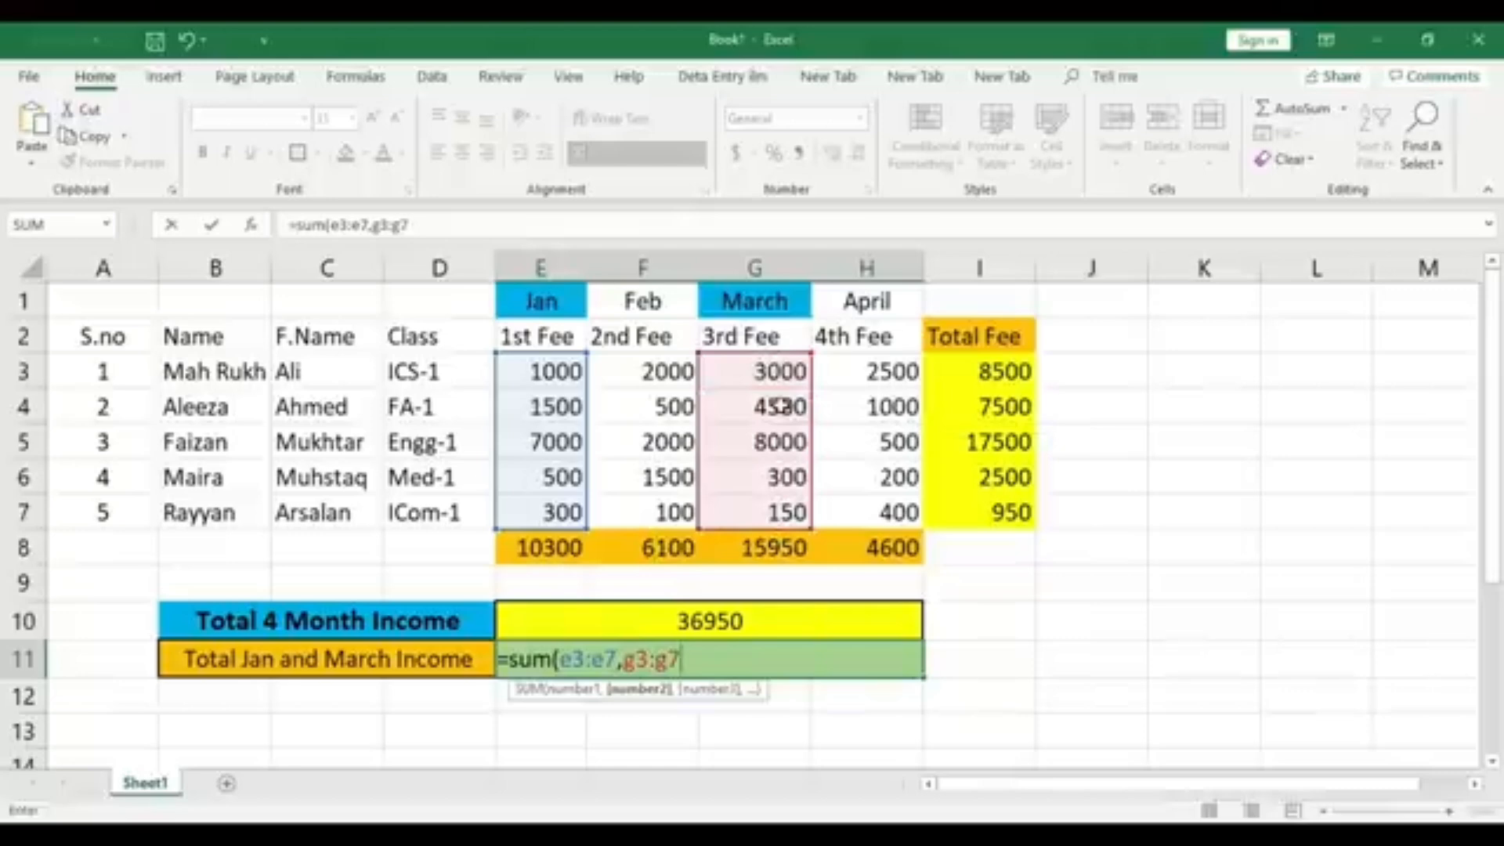
key("Return")
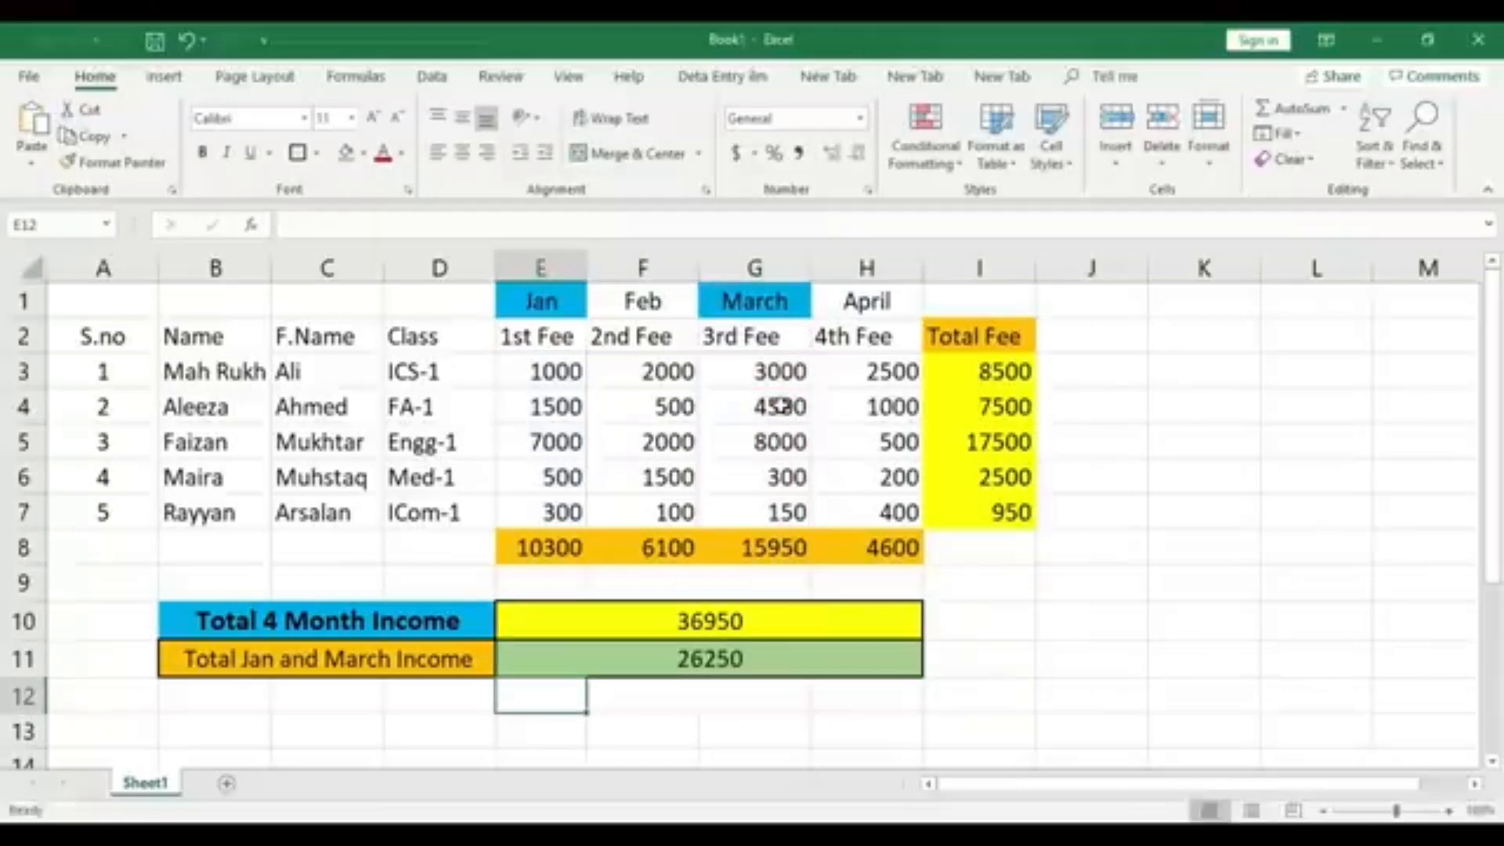
- Enlarge the font of the combined Jan and March income in E11 to 14
left_click(778, 666)
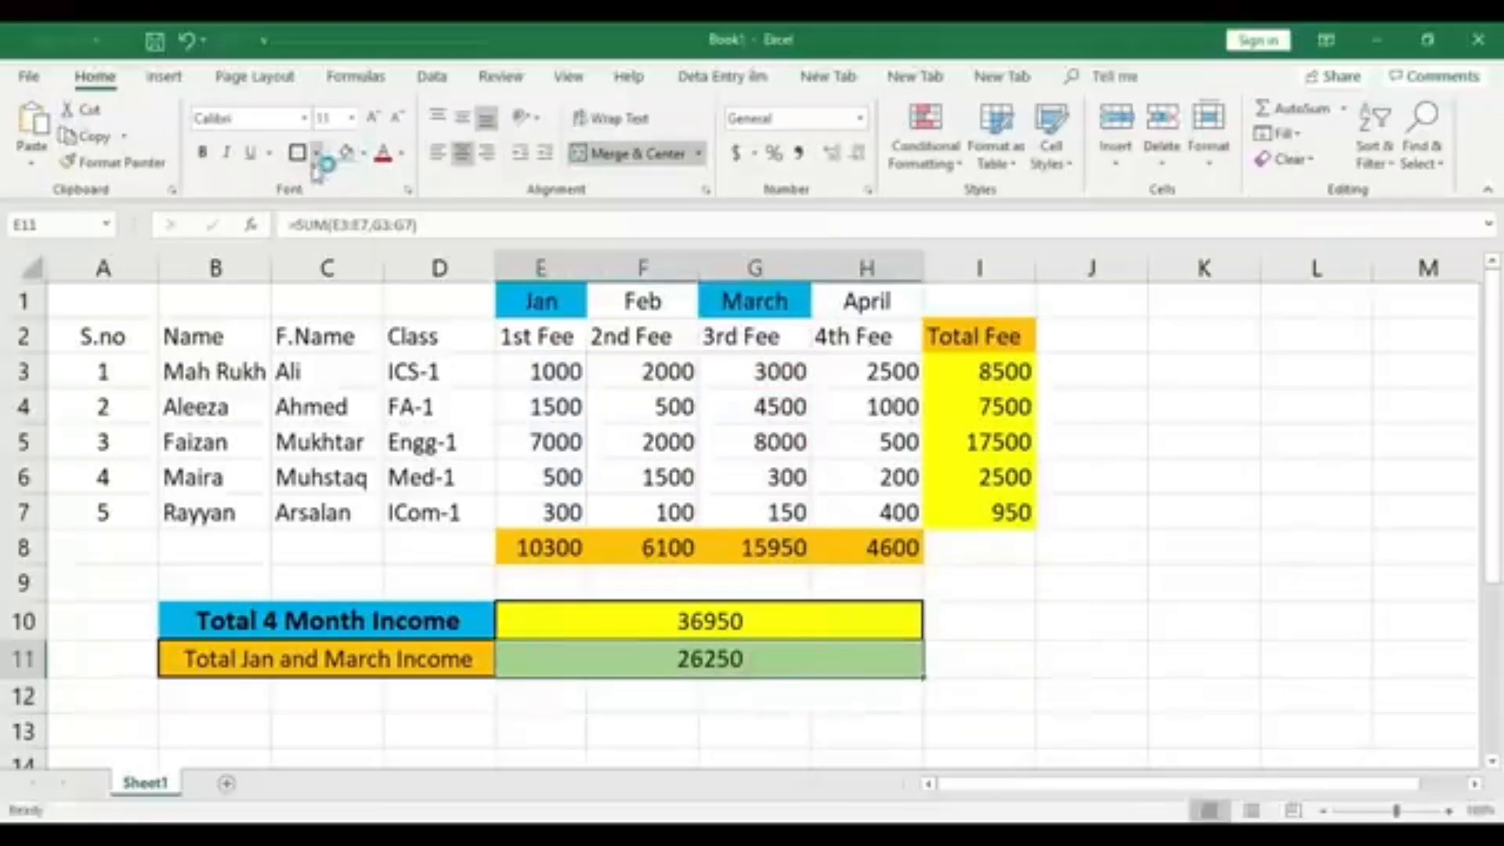
left_click(375, 117)
left_click(374, 118)
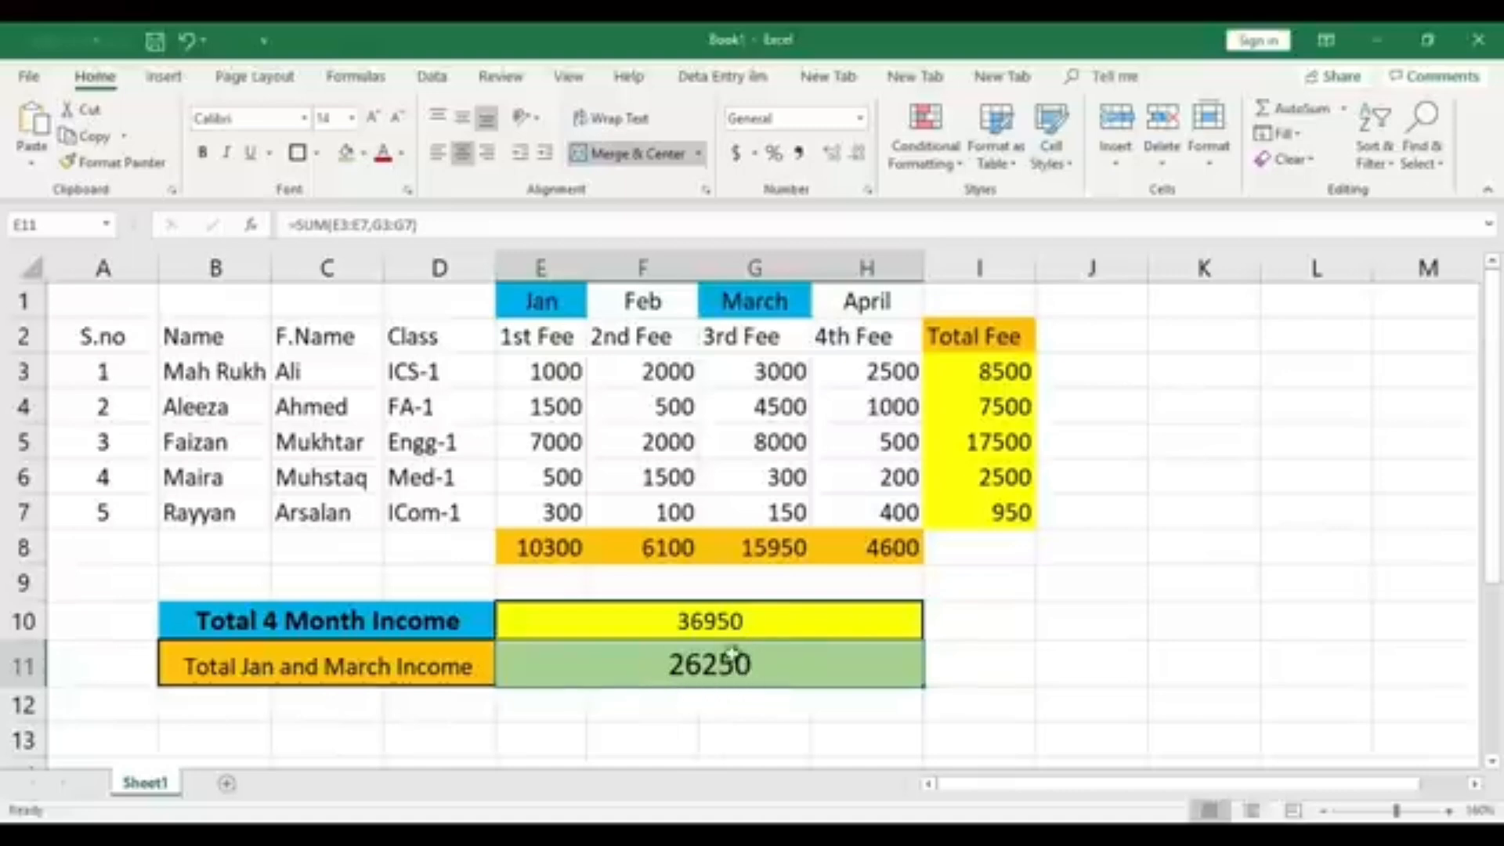
- Review the formulas of the two income totals in E10 and E11 and of the monthly totals in E8:H8
left_click(729, 622)
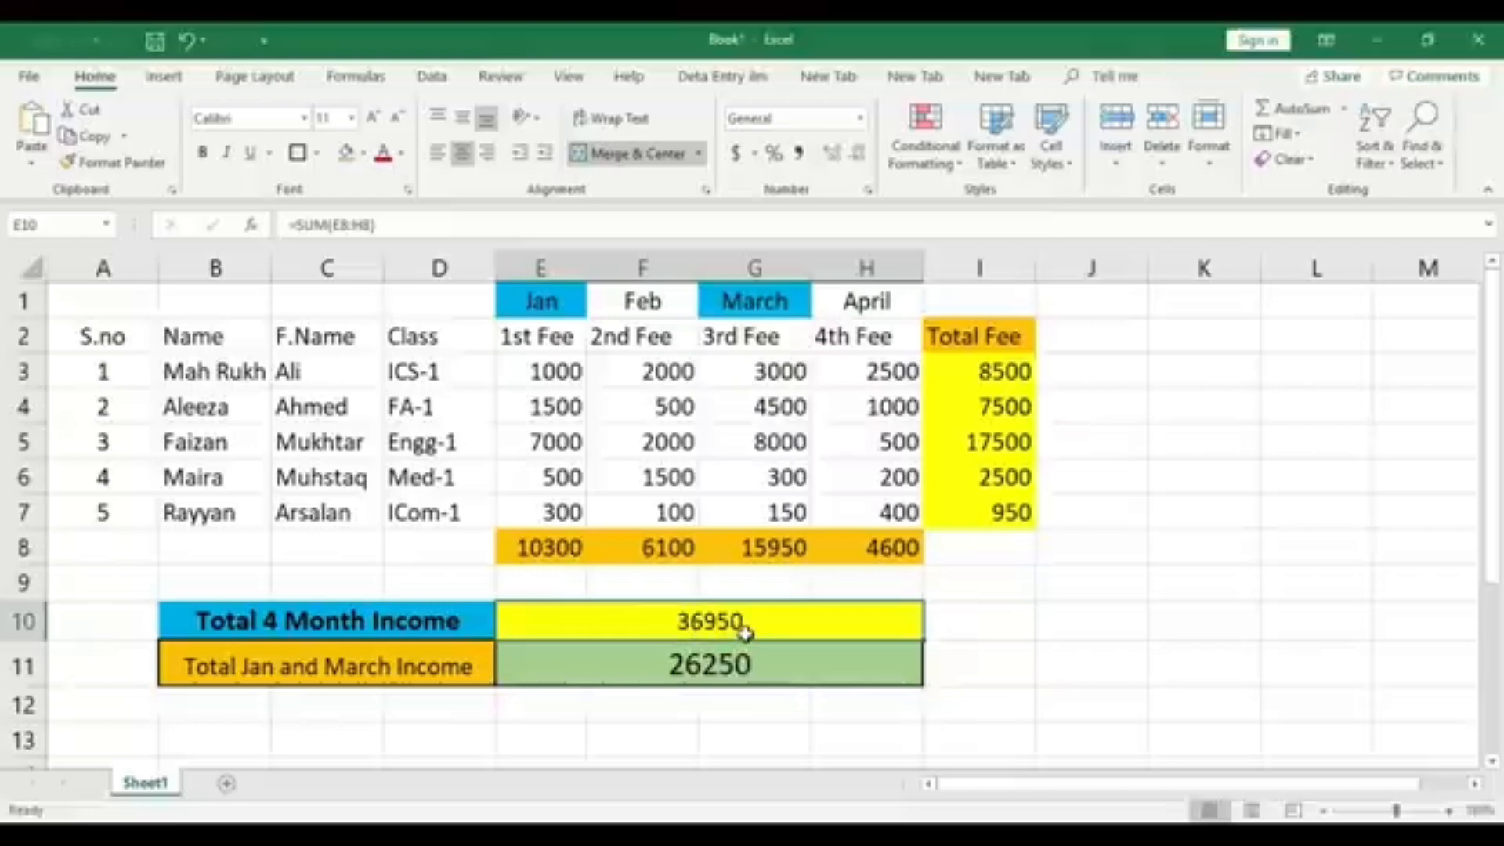
left_click(333, 665)
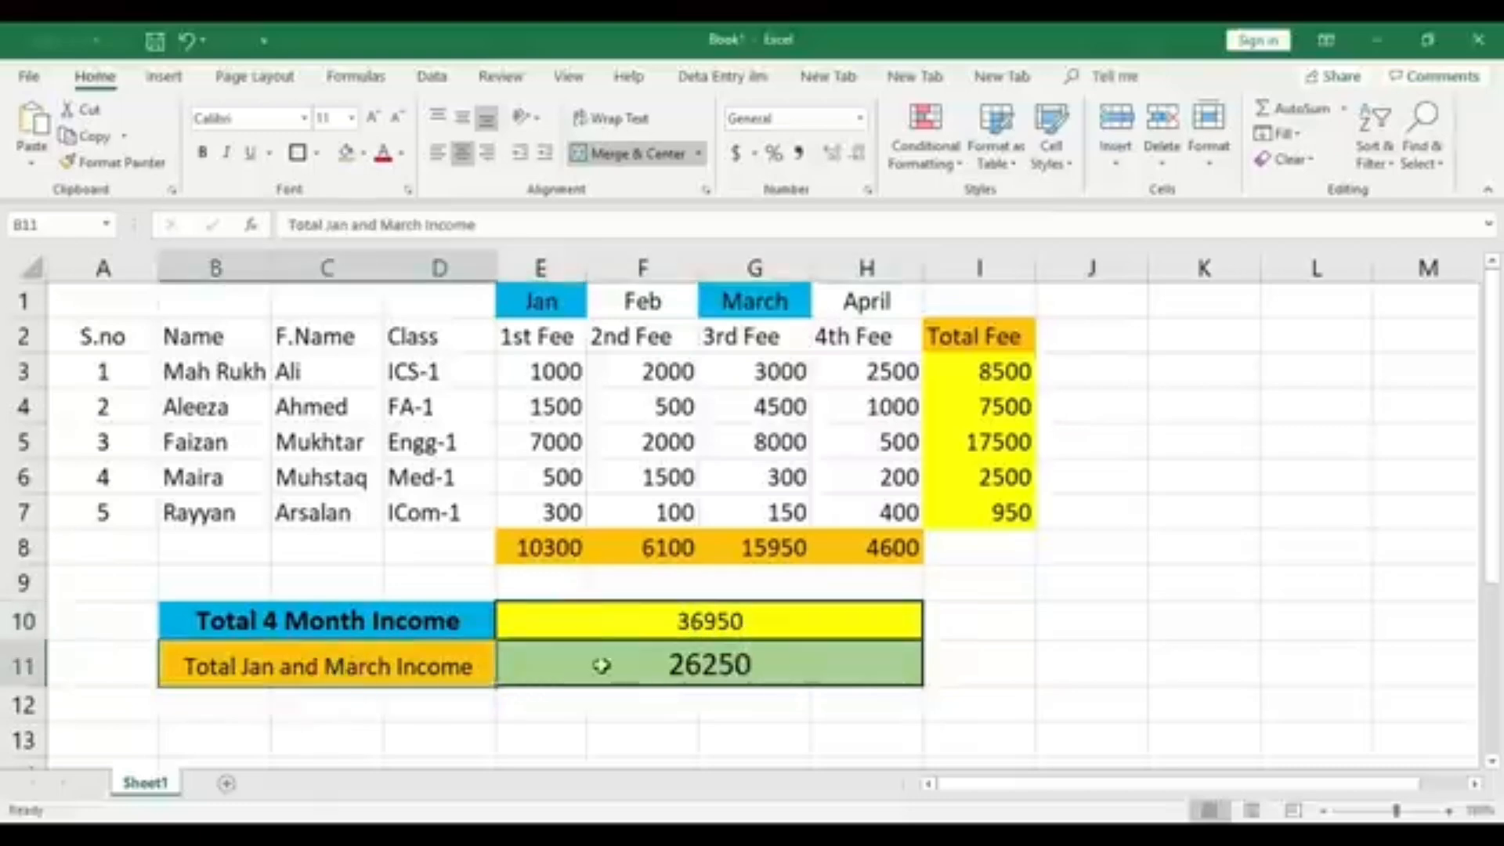
left_click(780, 678)
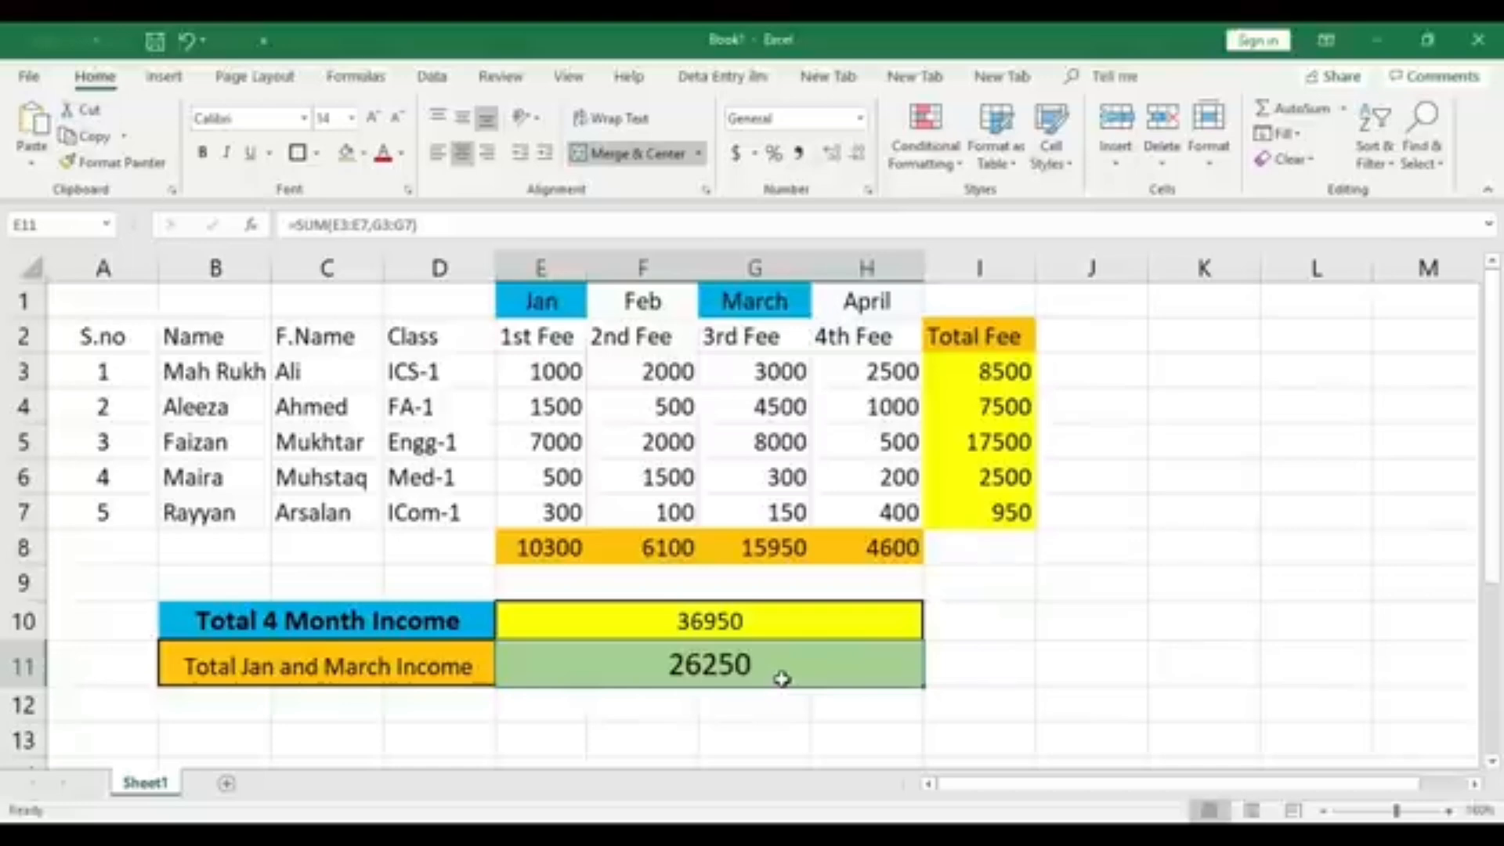
left_click(556, 552)
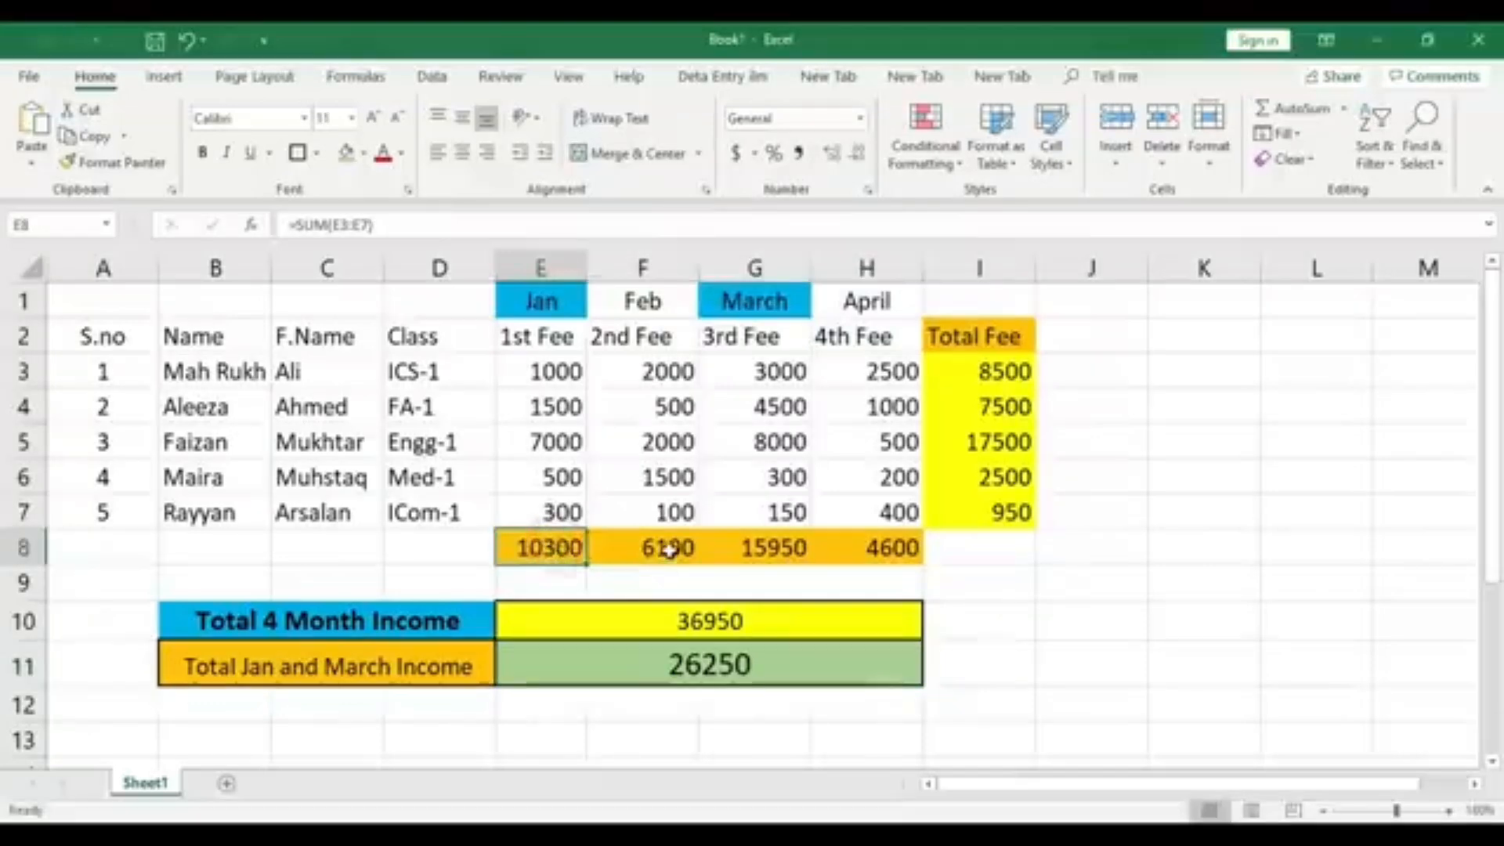
left_click(672, 548)
left_click(791, 556)
left_click(548, 549)
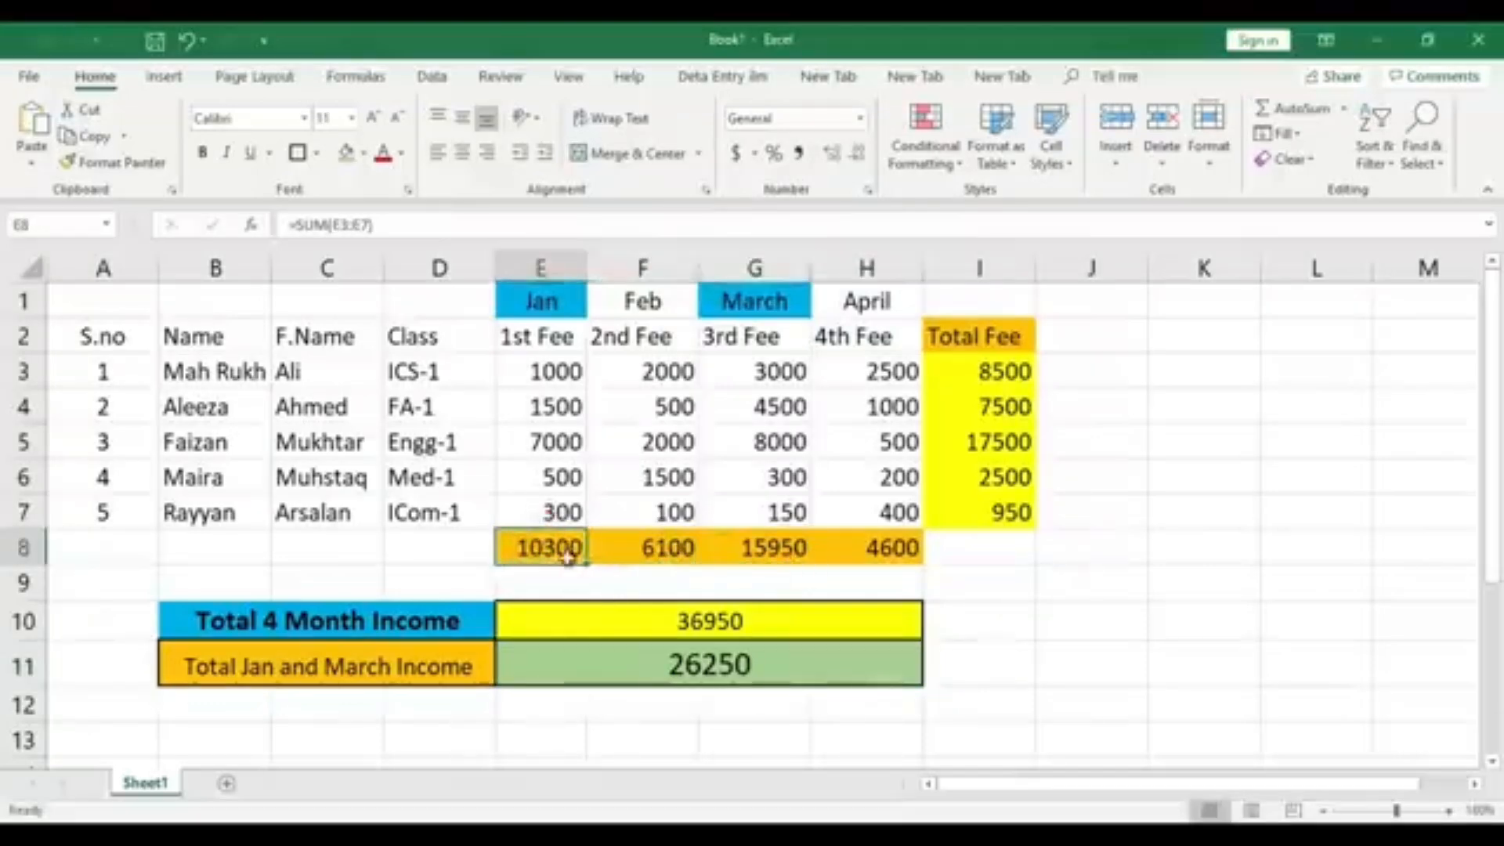
left_click(681, 557)
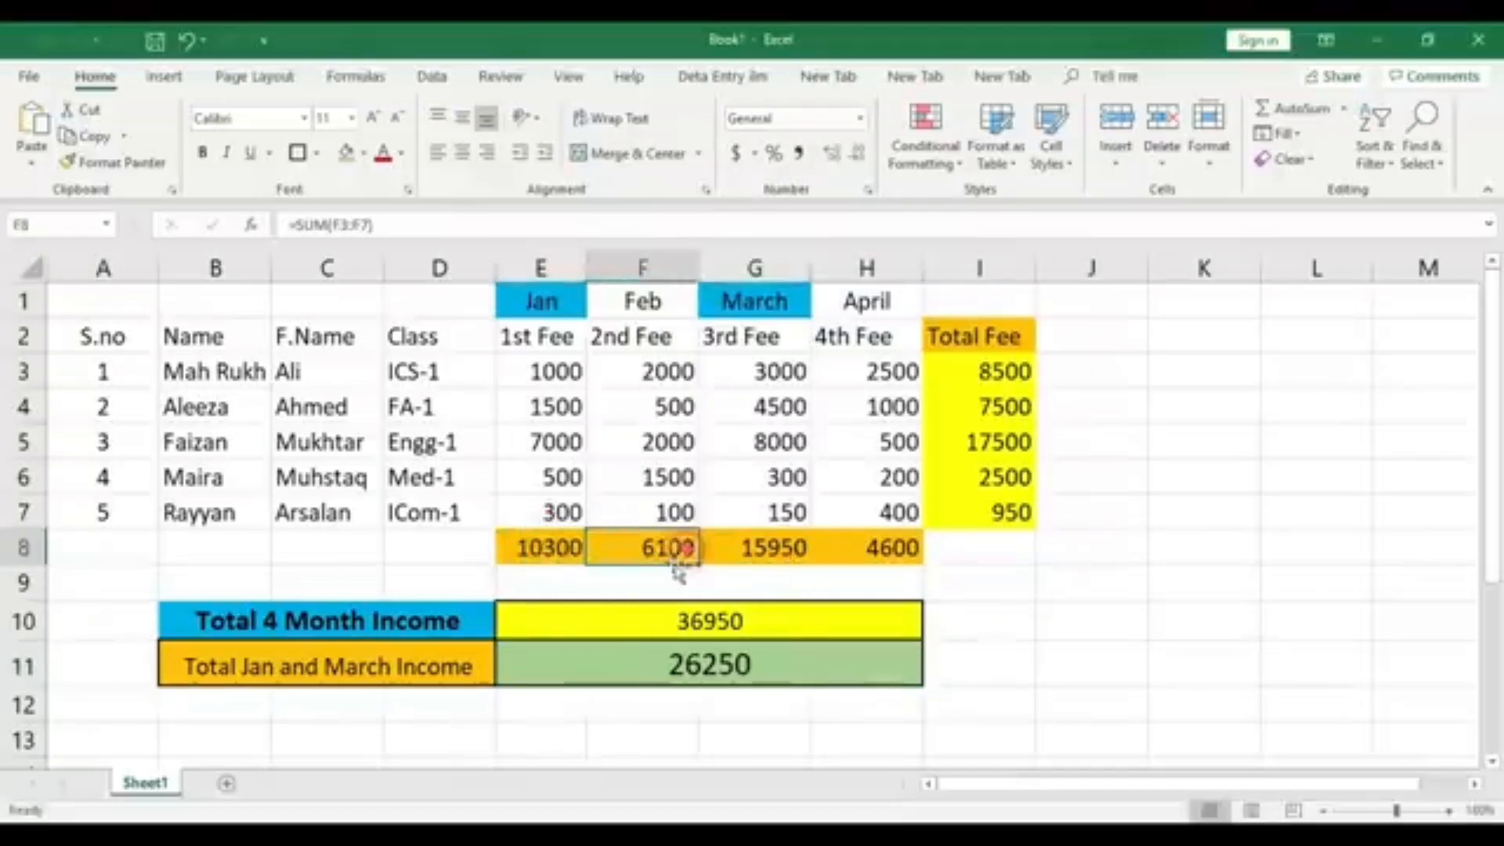
left_click(791, 551)
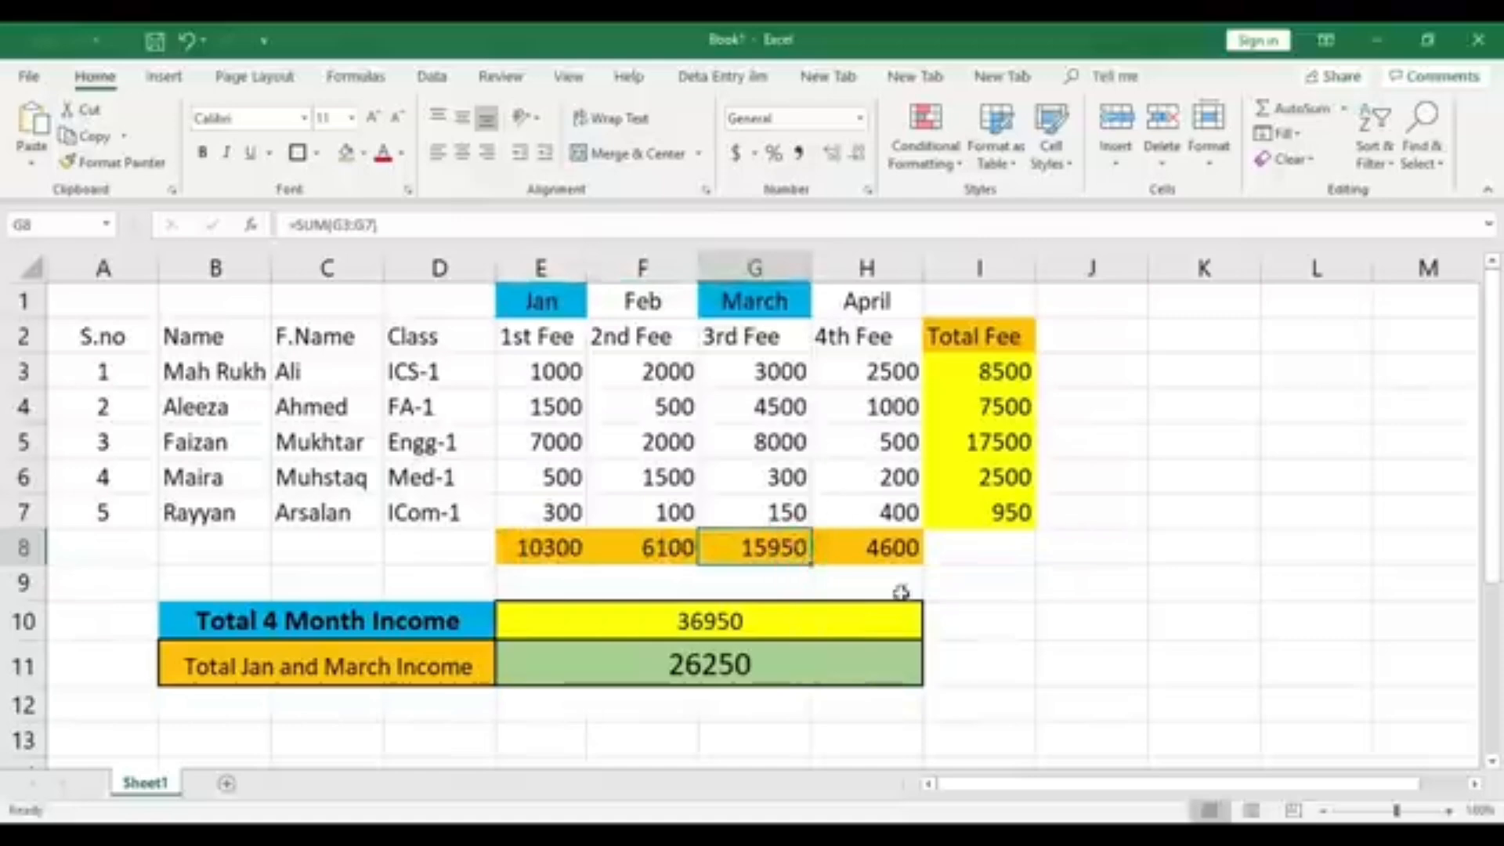
left_click(891, 547)
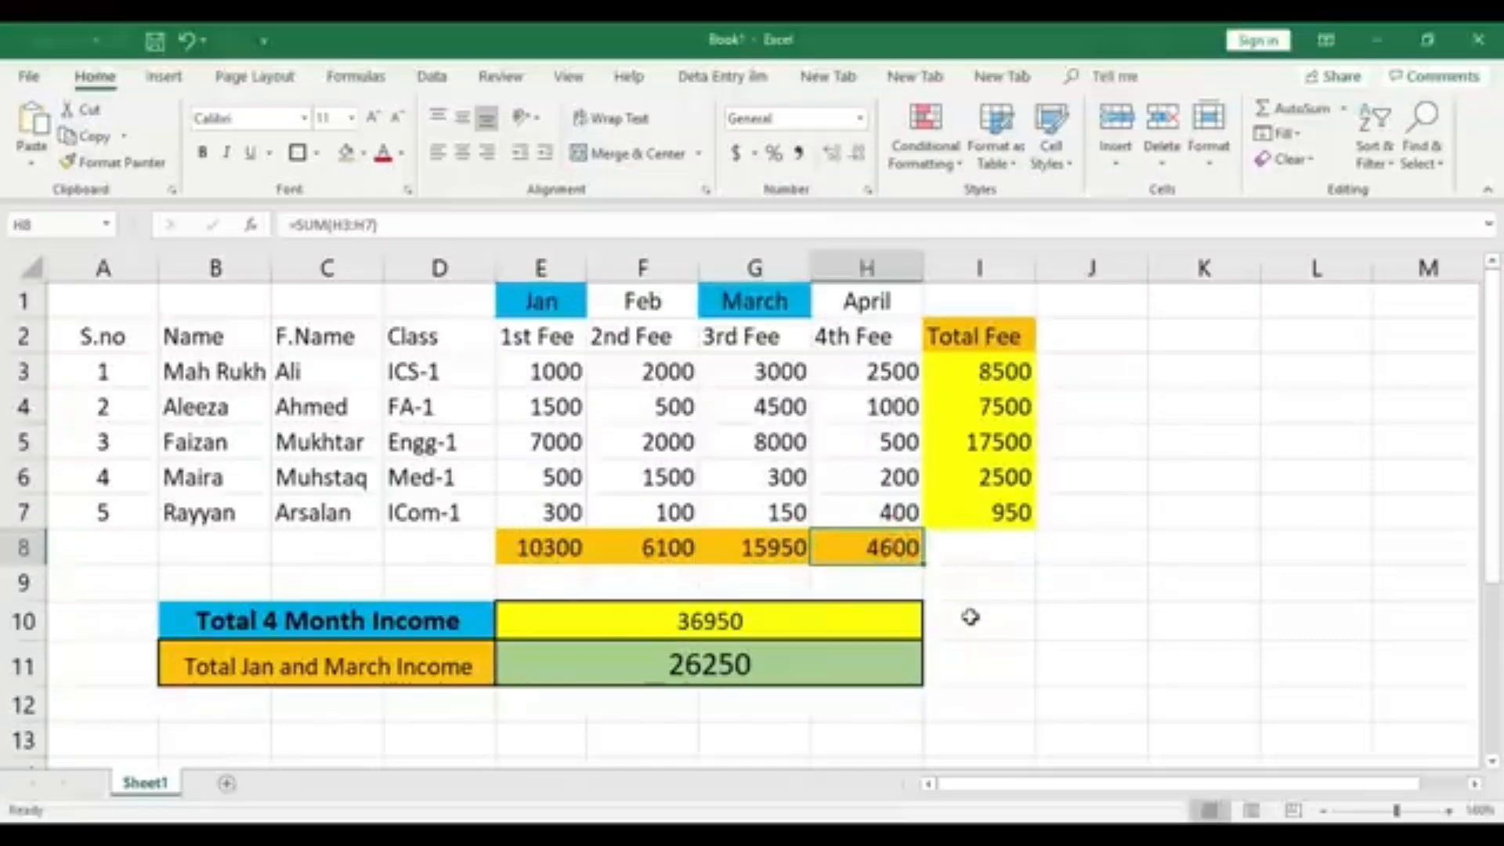
- Merge and center cells B12:D12 directly below the "Total Jan and March Income" label
scroll(969, 616, "down", 1)
left_click_drag(228, 604, 437, 638)
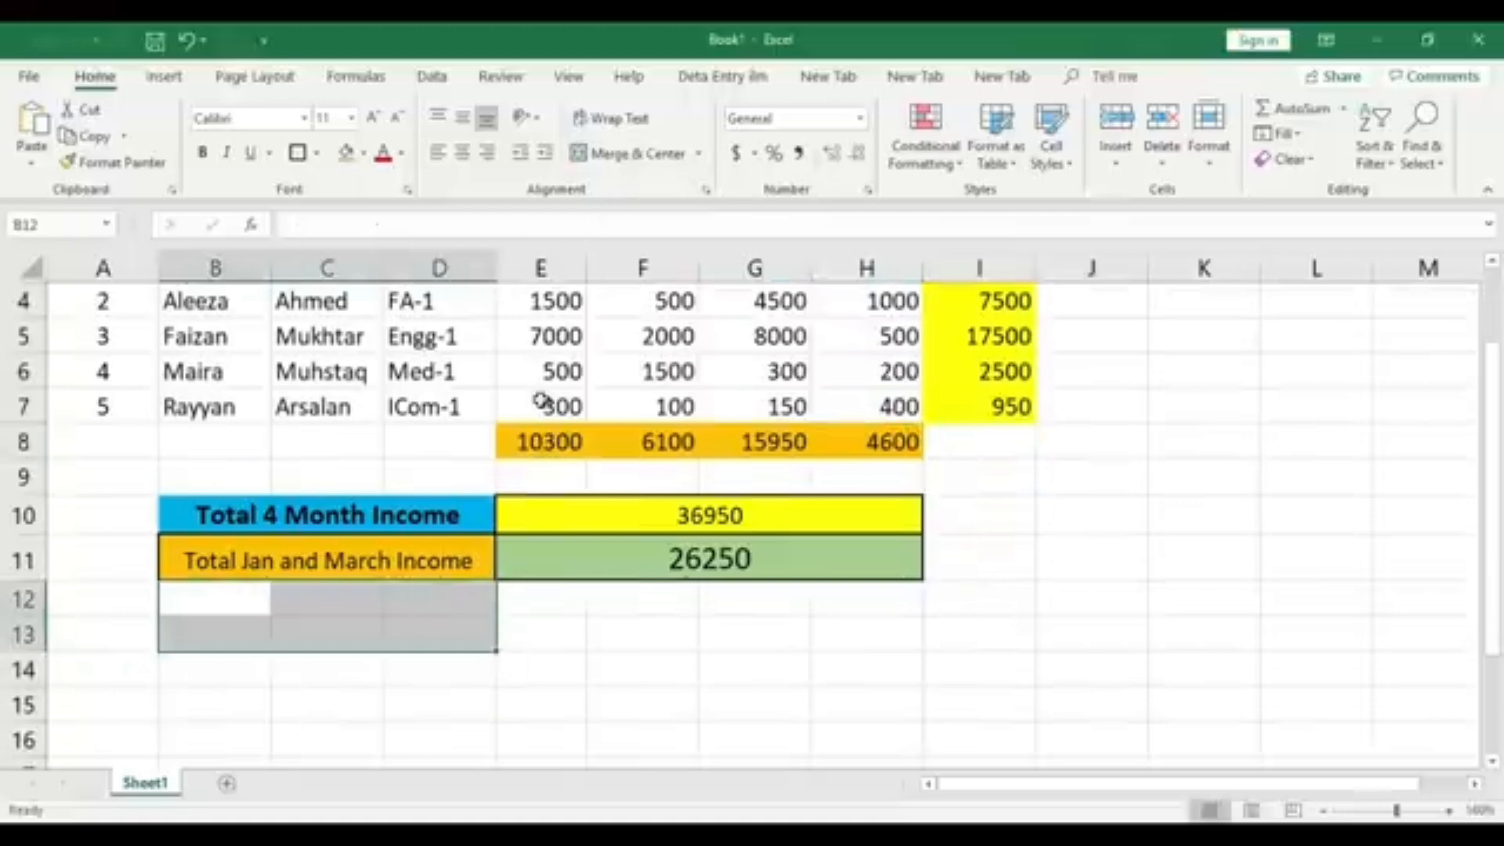
left_click(393, 671)
left_click_drag(245, 601, 484, 601)
left_click(658, 153)
- Fill the Feb and April month headings in F1 and H1 with green
scroll(789, 537, "up", 1)
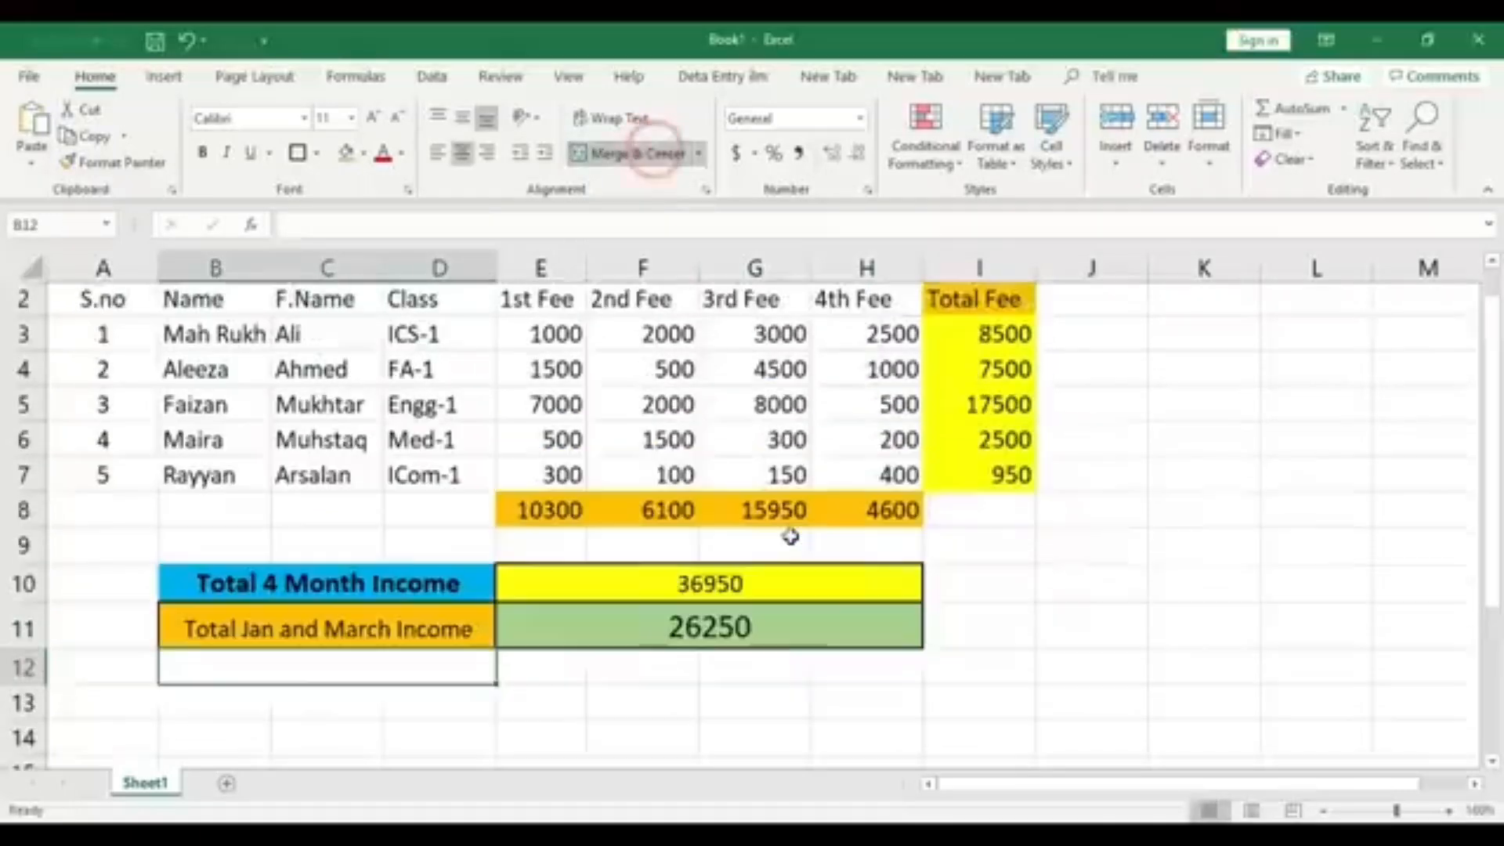
scroll(789, 536, "up", 1)
left_click(648, 299)
left_click(363, 150)
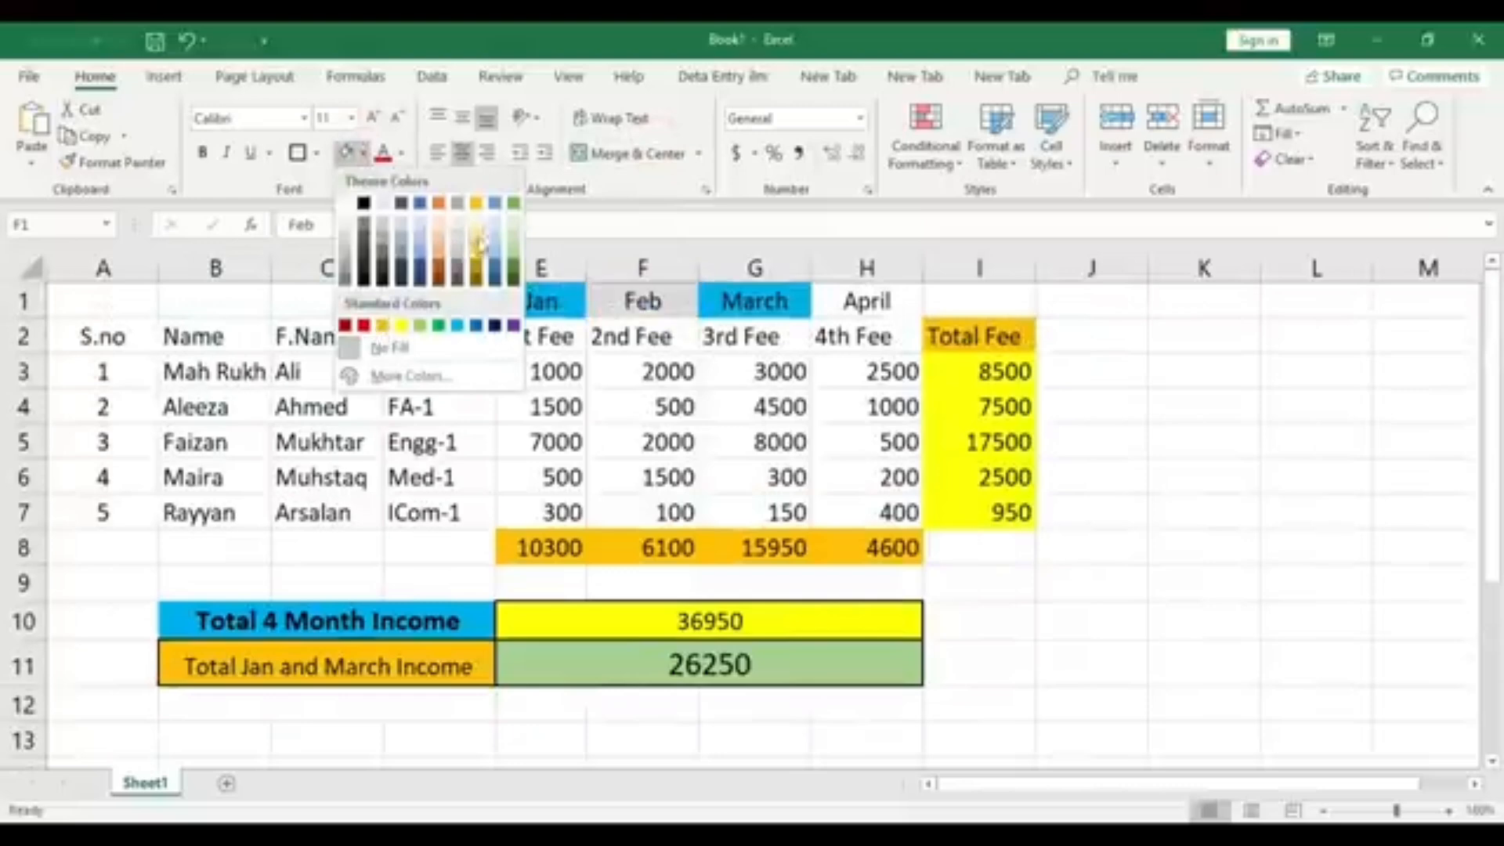
left_click(476, 203)
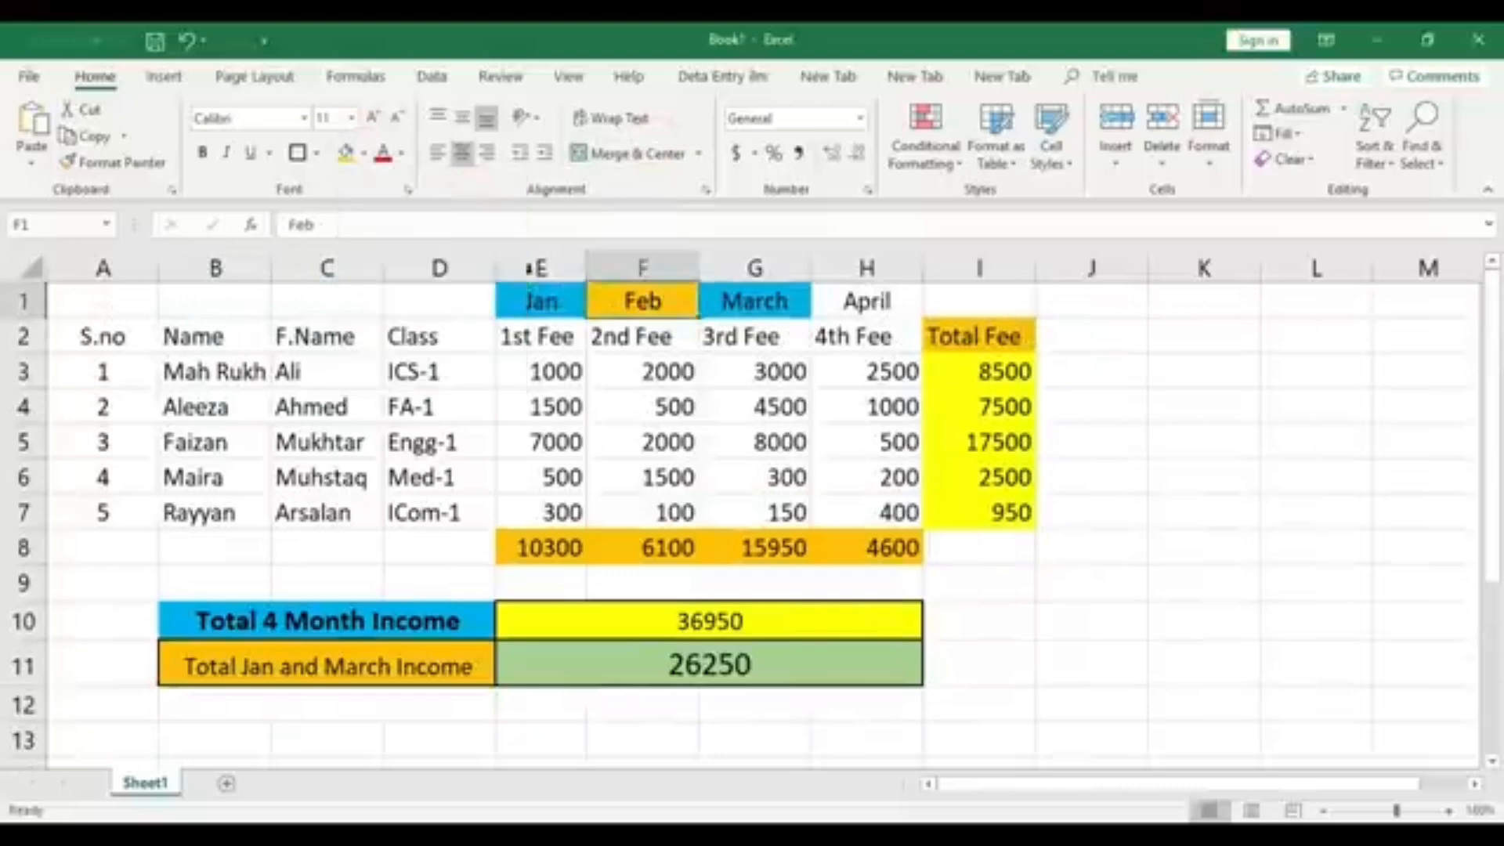
left_click(363, 153)
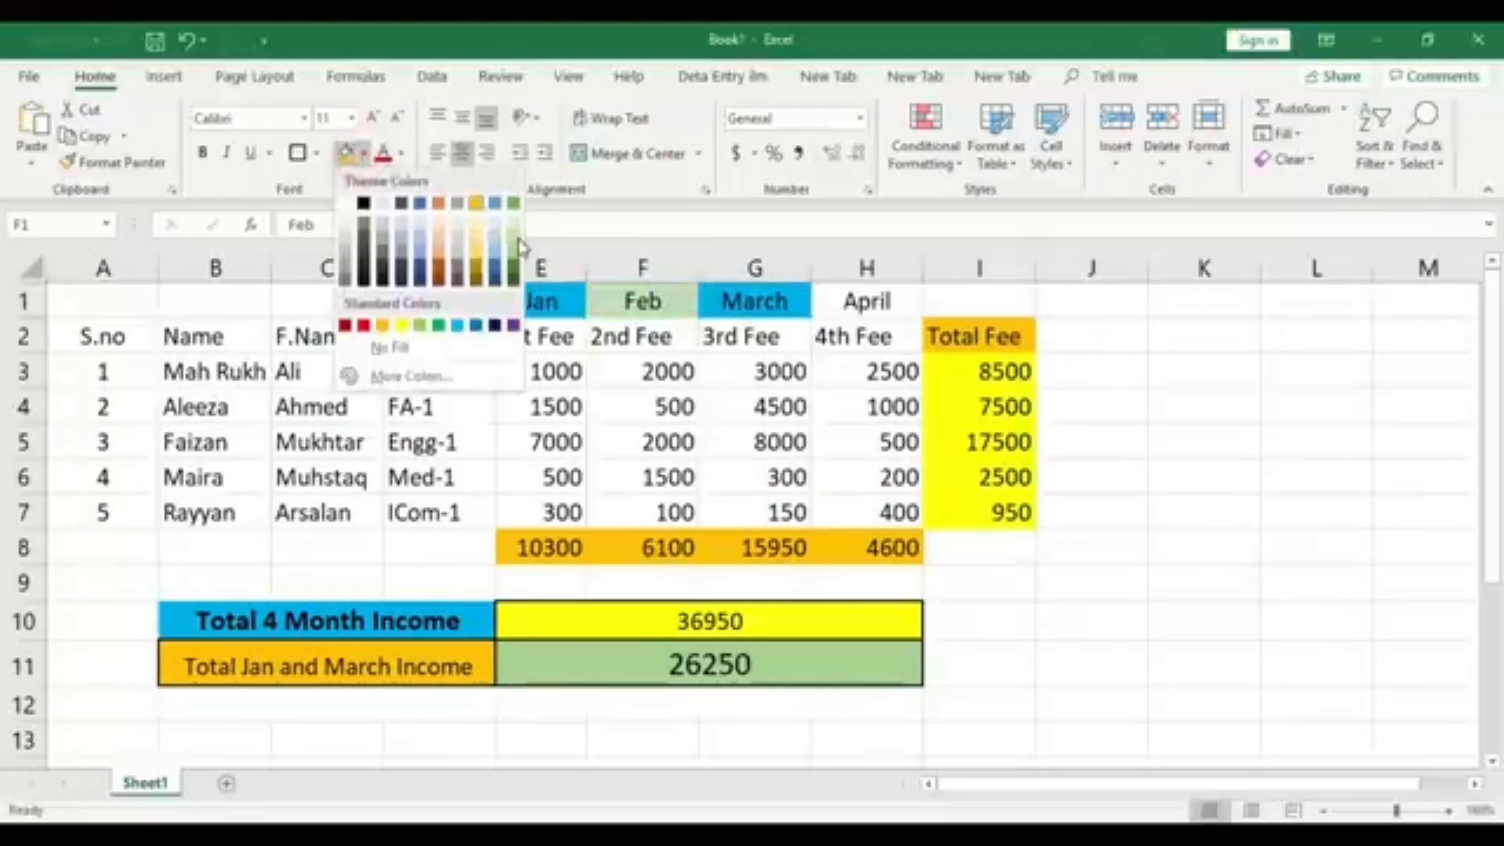
left_click(515, 248)
left_click(861, 301)
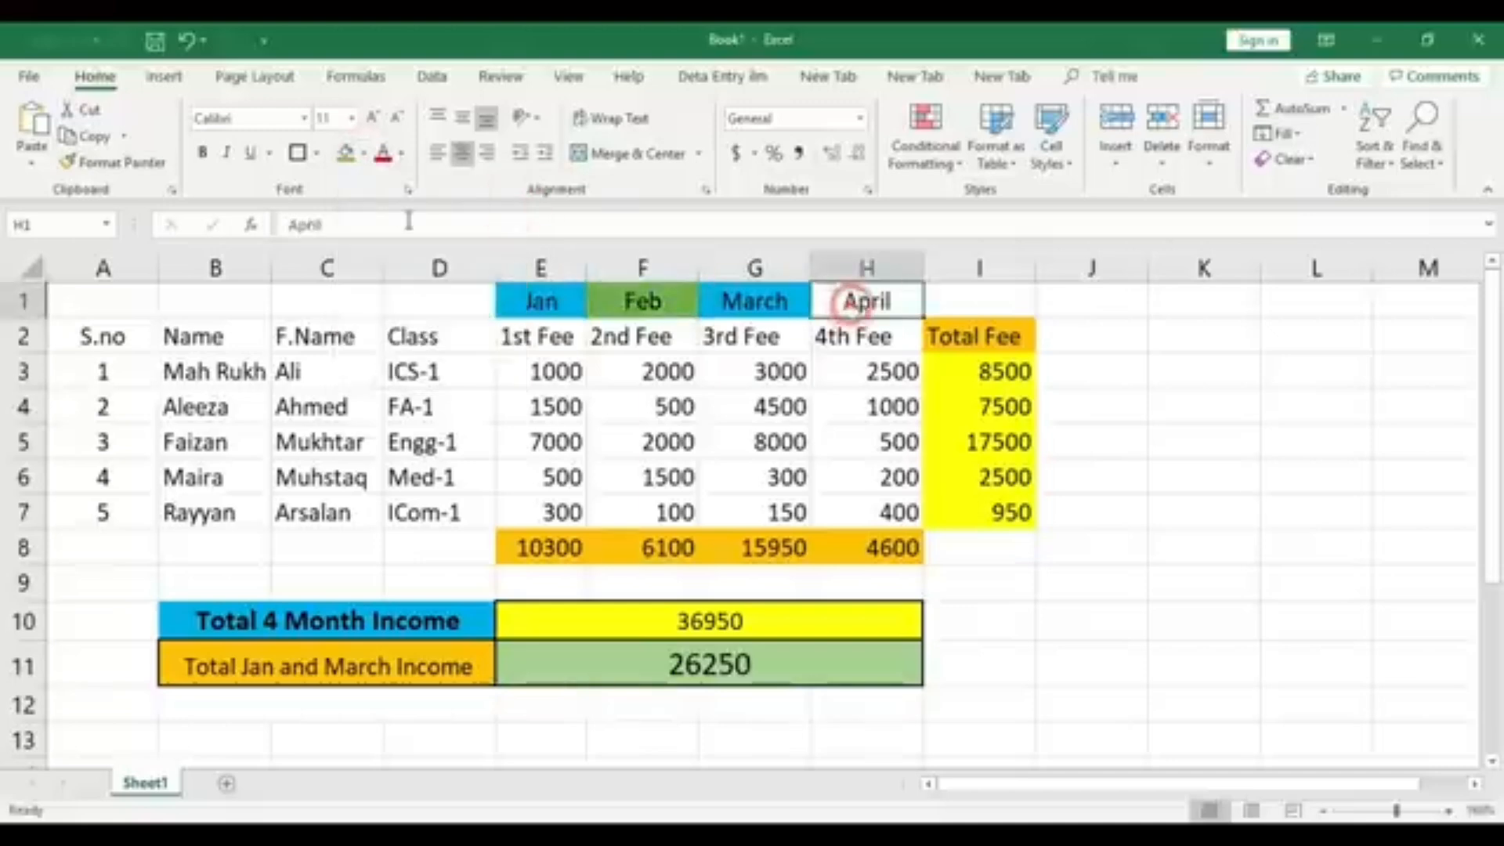
left_click(349, 160)
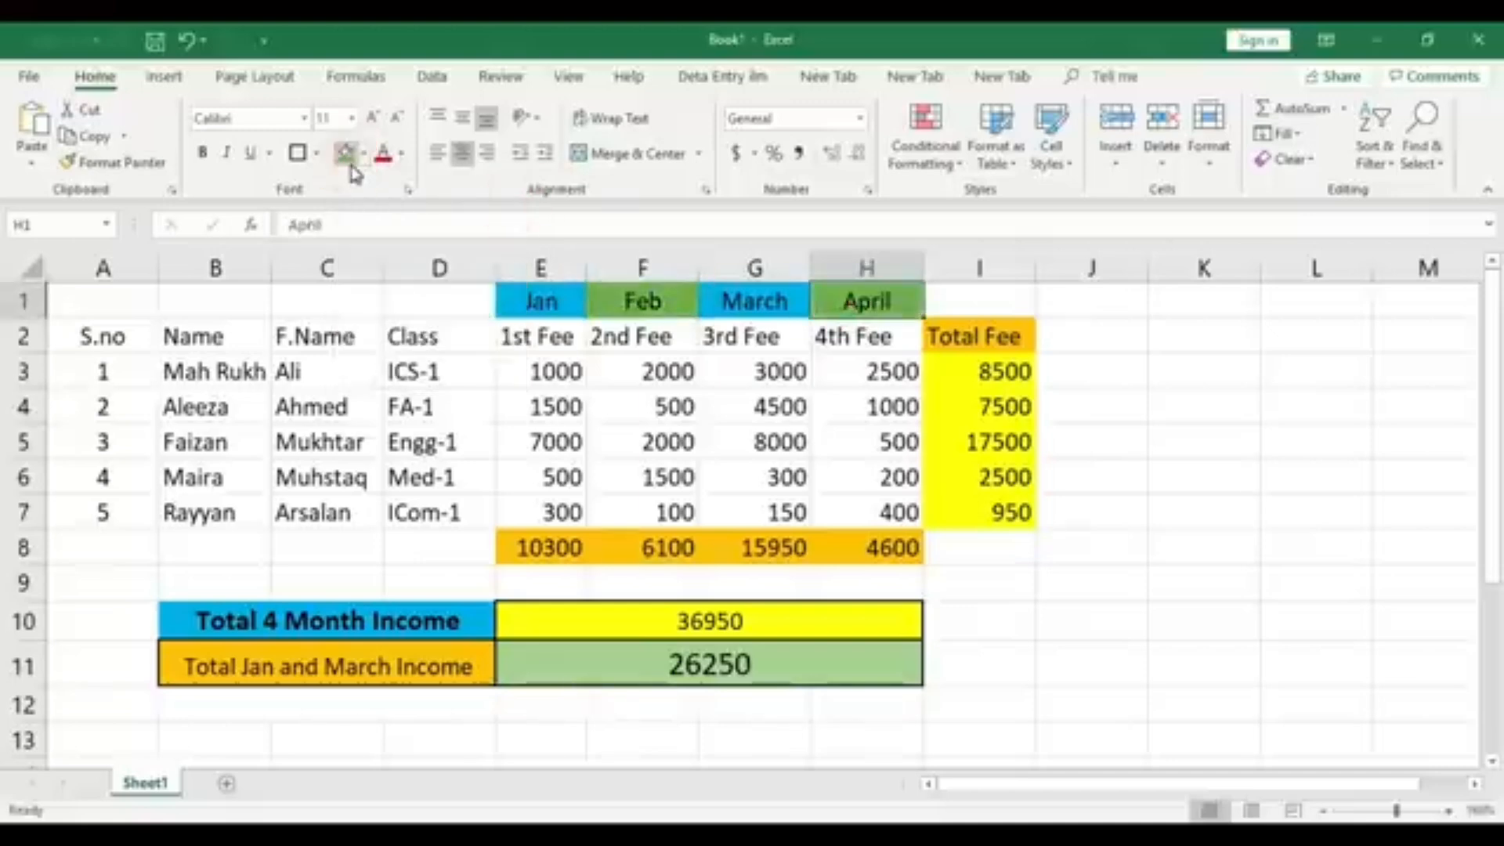
- Enter the label "Total Feb and April Income" in the merged cell B12
left_click(231, 702)
type("Tora")
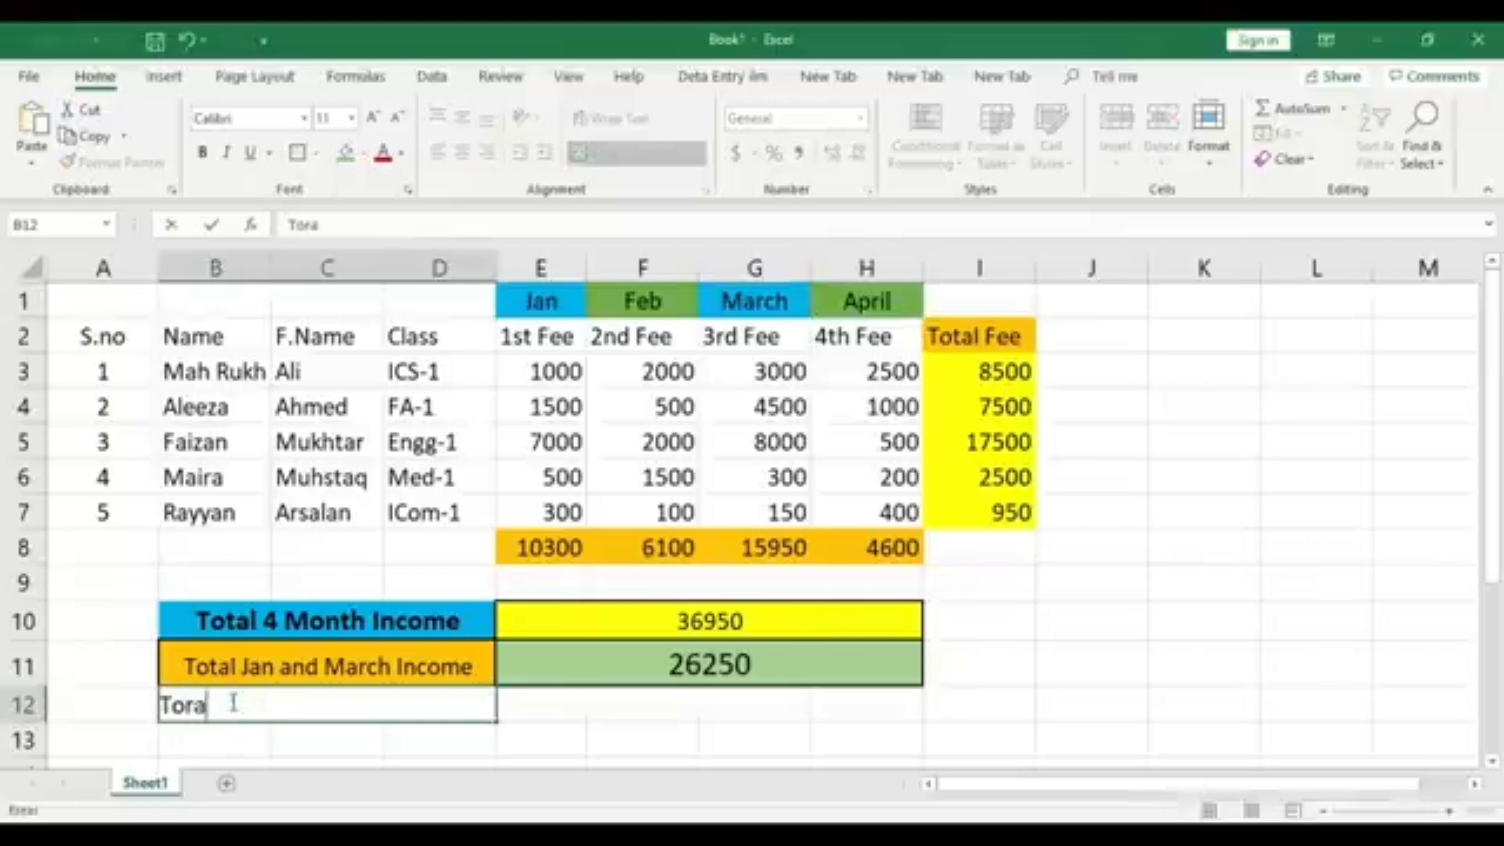
type("l")
key("BackSpace")
key("BackSpace")
key("BackSpace")
key("BackSpace")
type("otal Income")
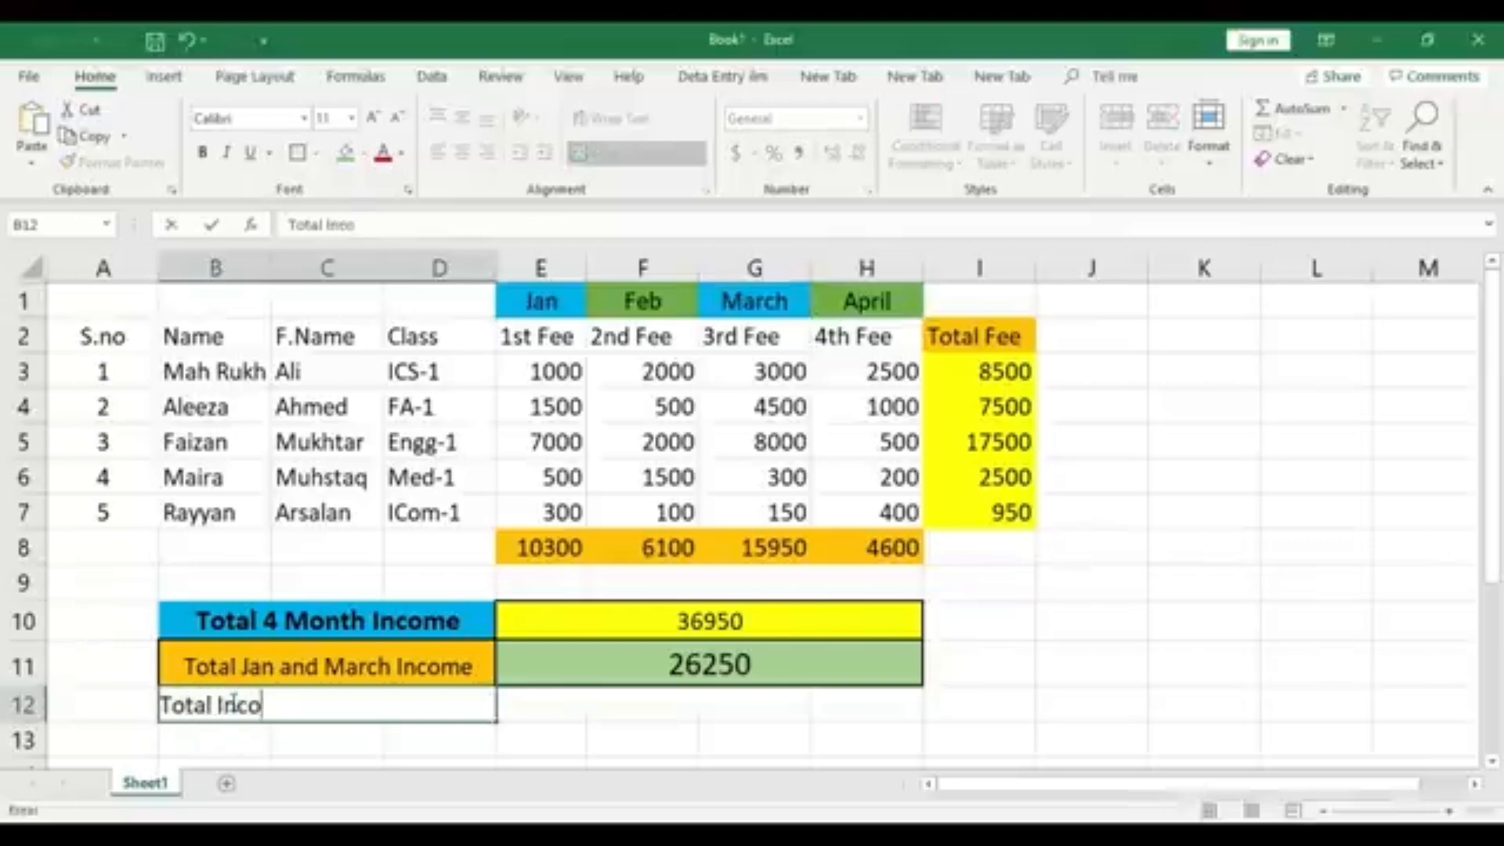
key("BackSpace")
key("BackSpace")
key("BackSpace")
key("BackSpace")
key("BackSpace")
key("BackSpace")
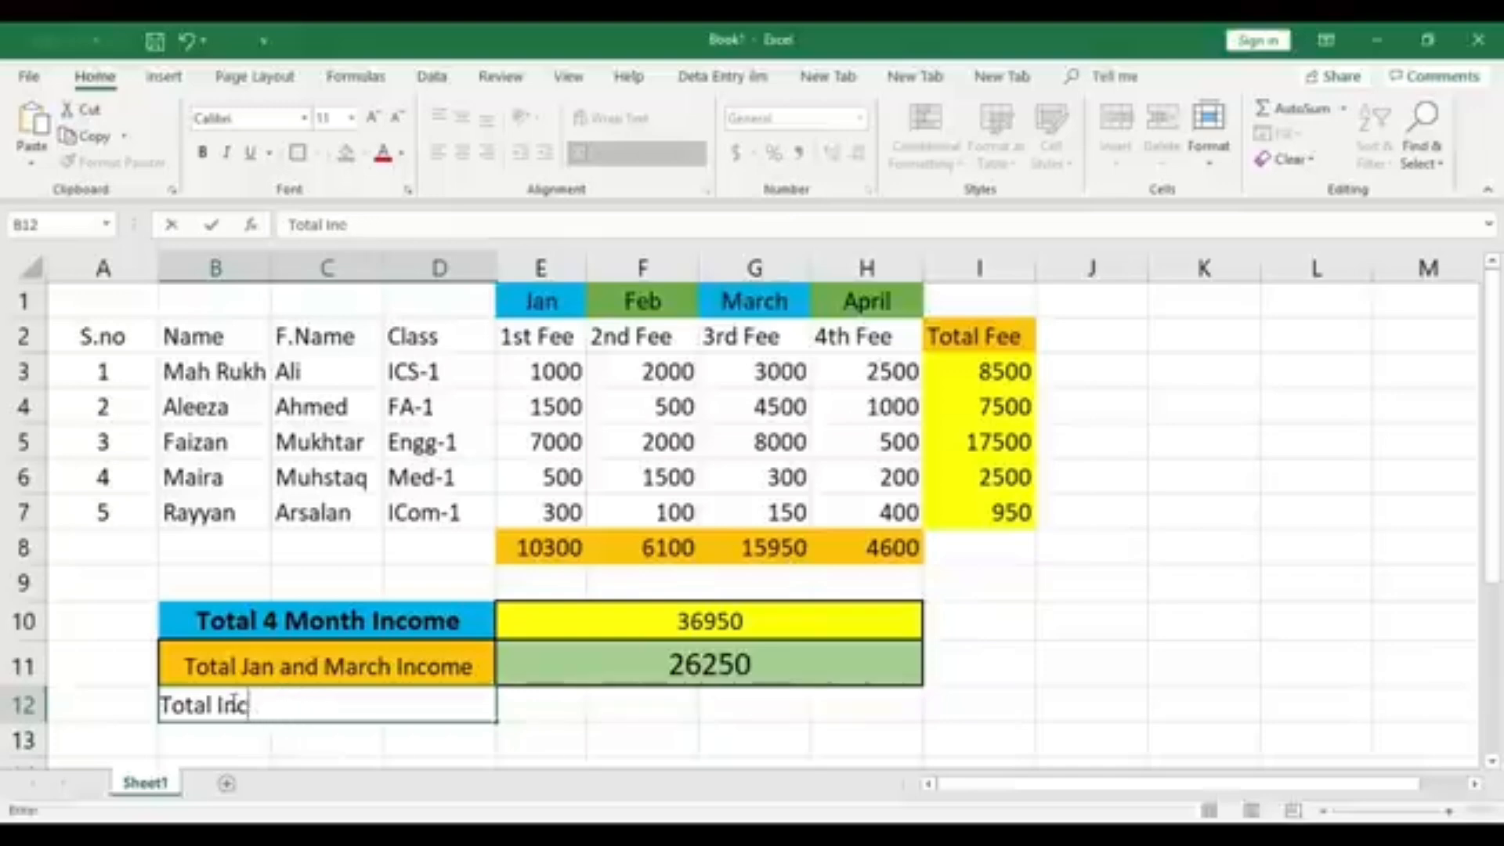
type("Feb and ")
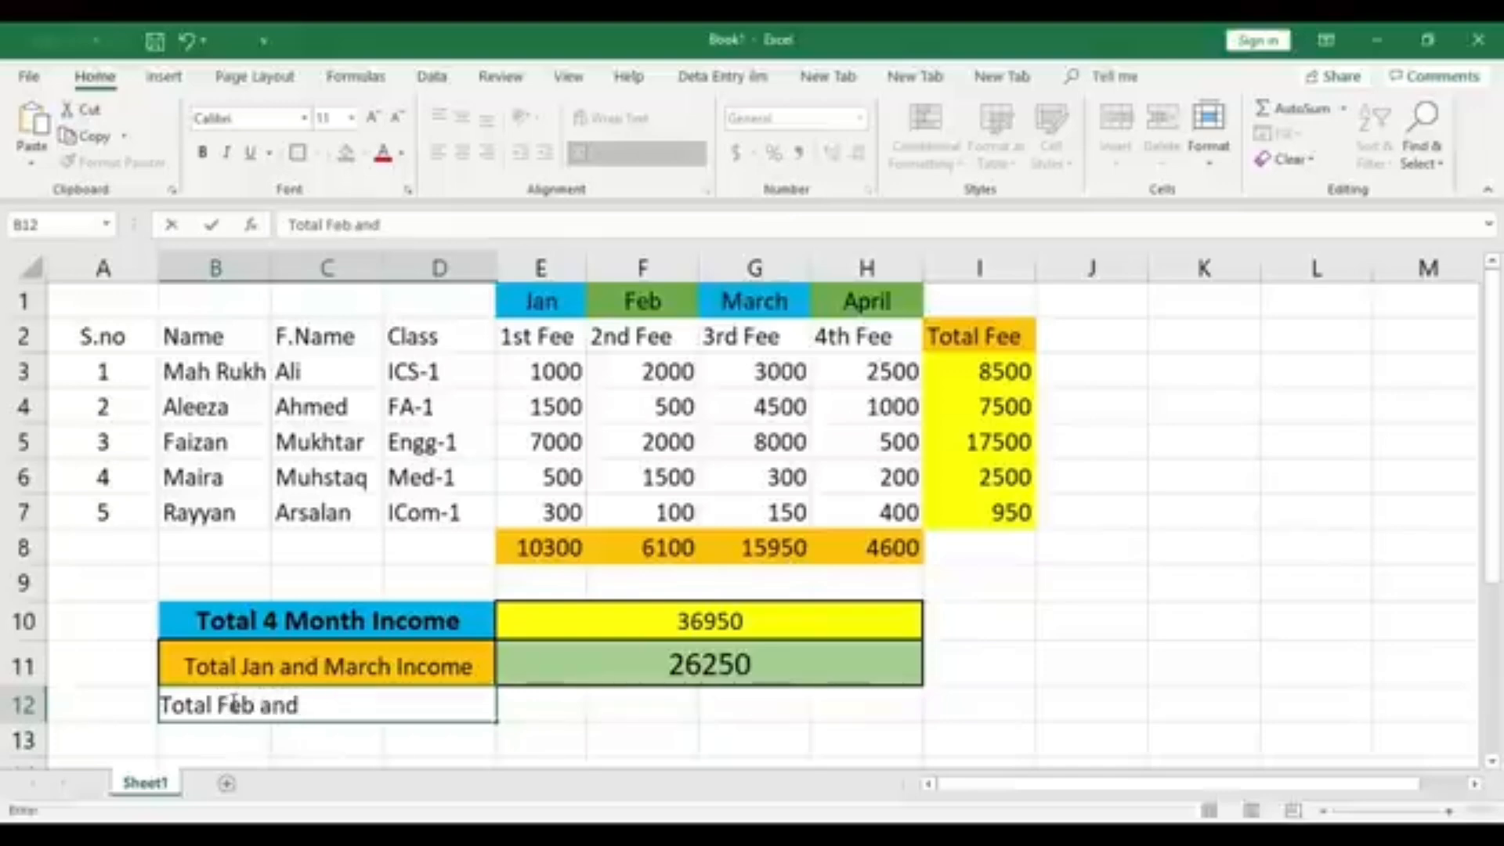
type("April Income")
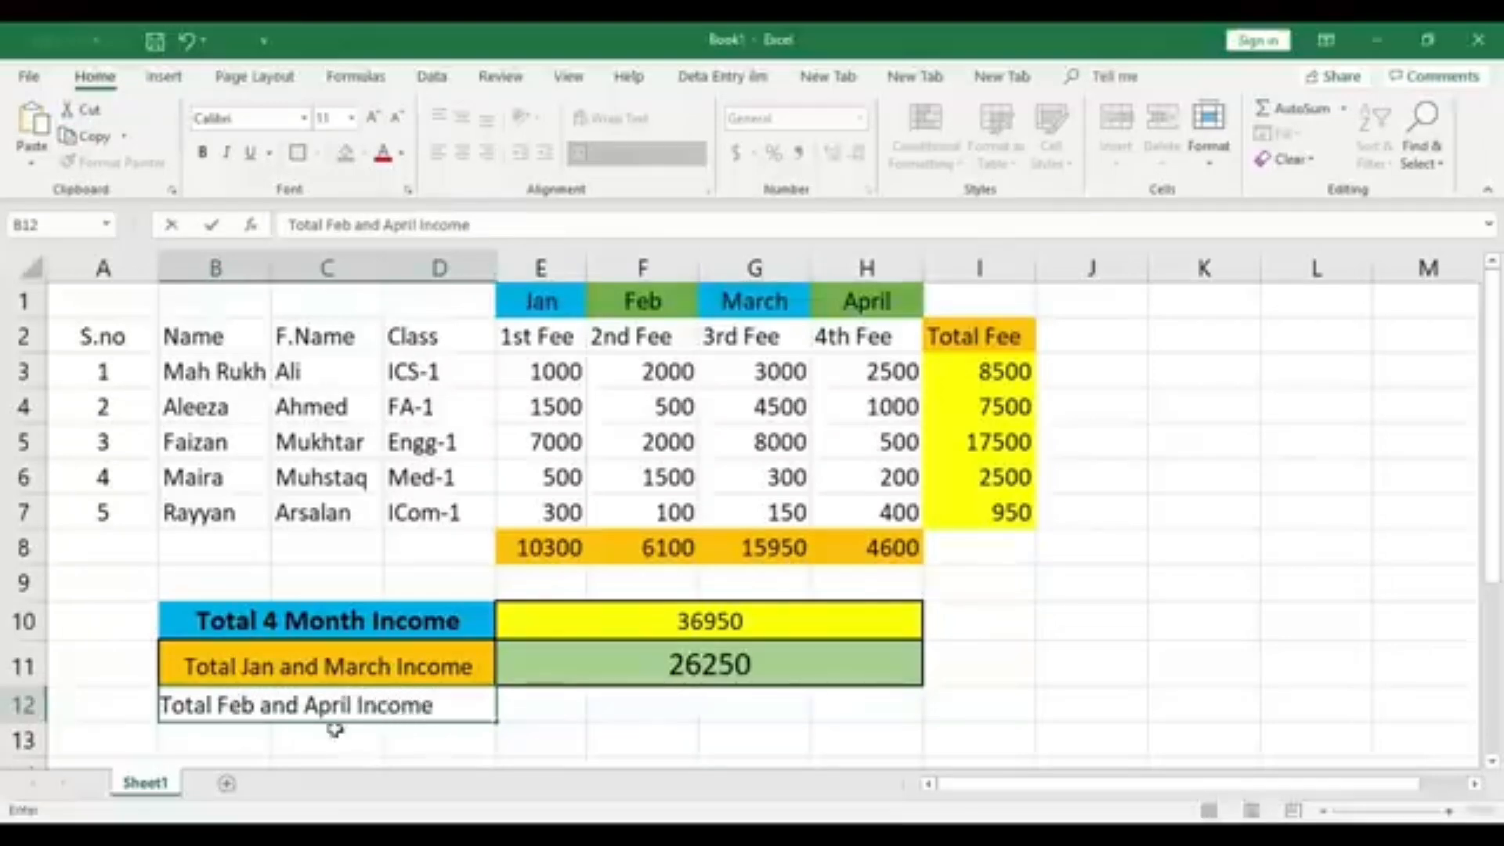
left_click(604, 702)
- Fill the "Total Feb and April Income" label cell with yellow and give it an outside border
left_click(386, 715)
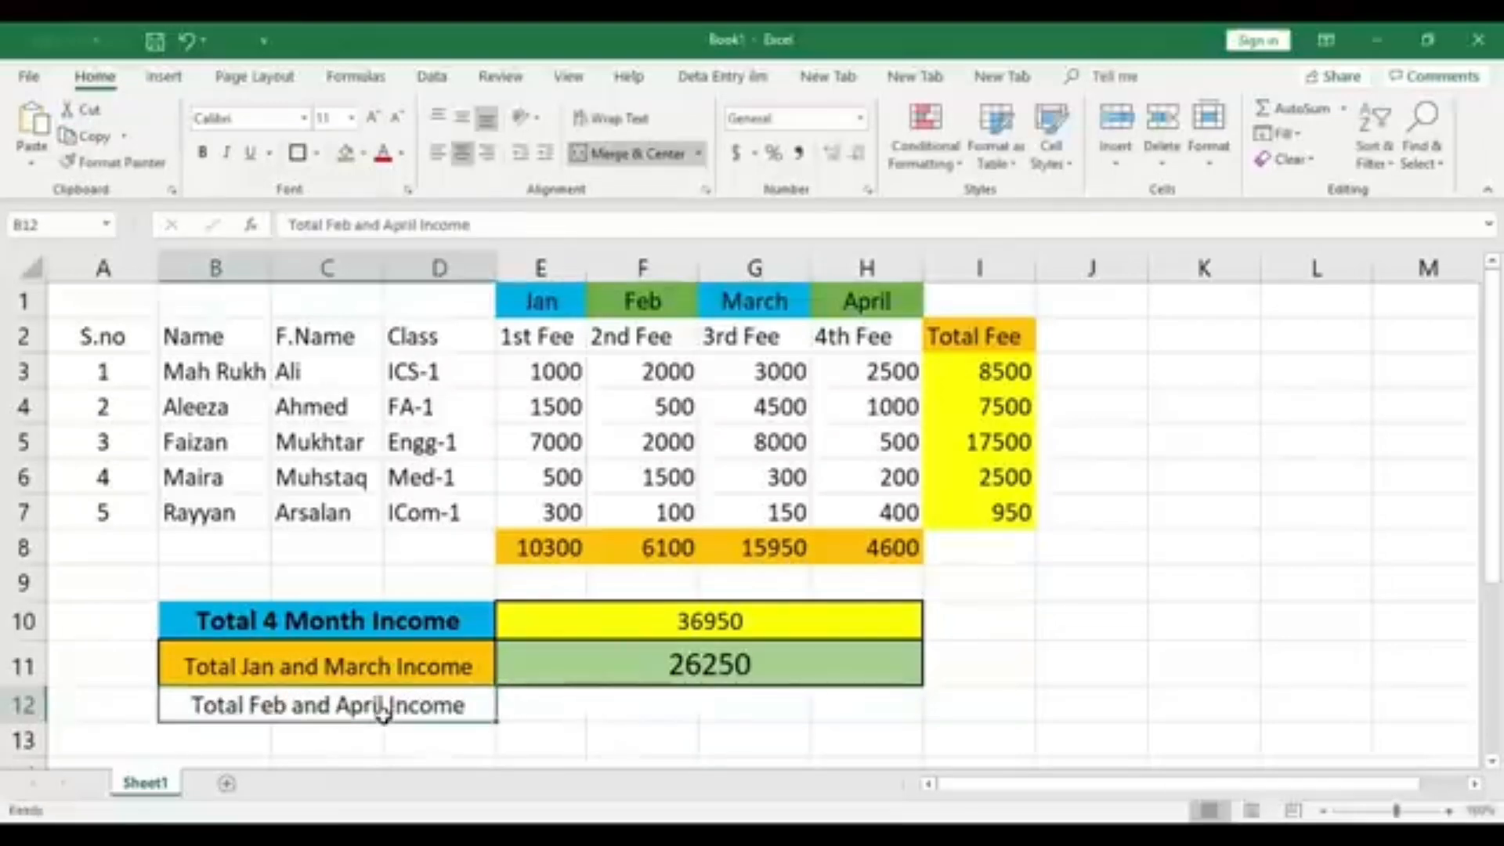
left_click(364, 153)
left_click(406, 328)
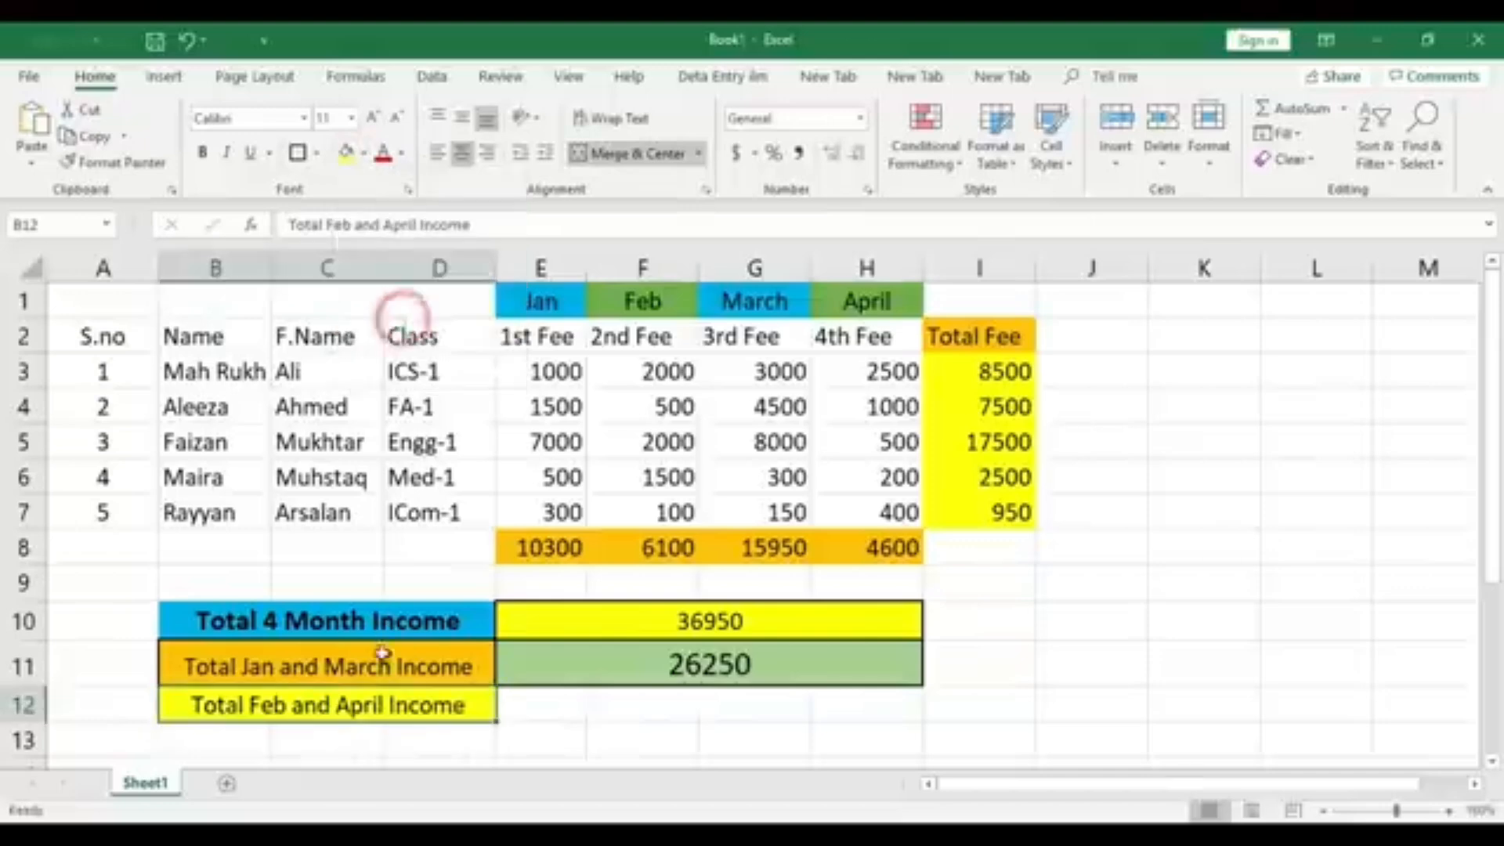
left_click(396, 736)
left_click(397, 714)
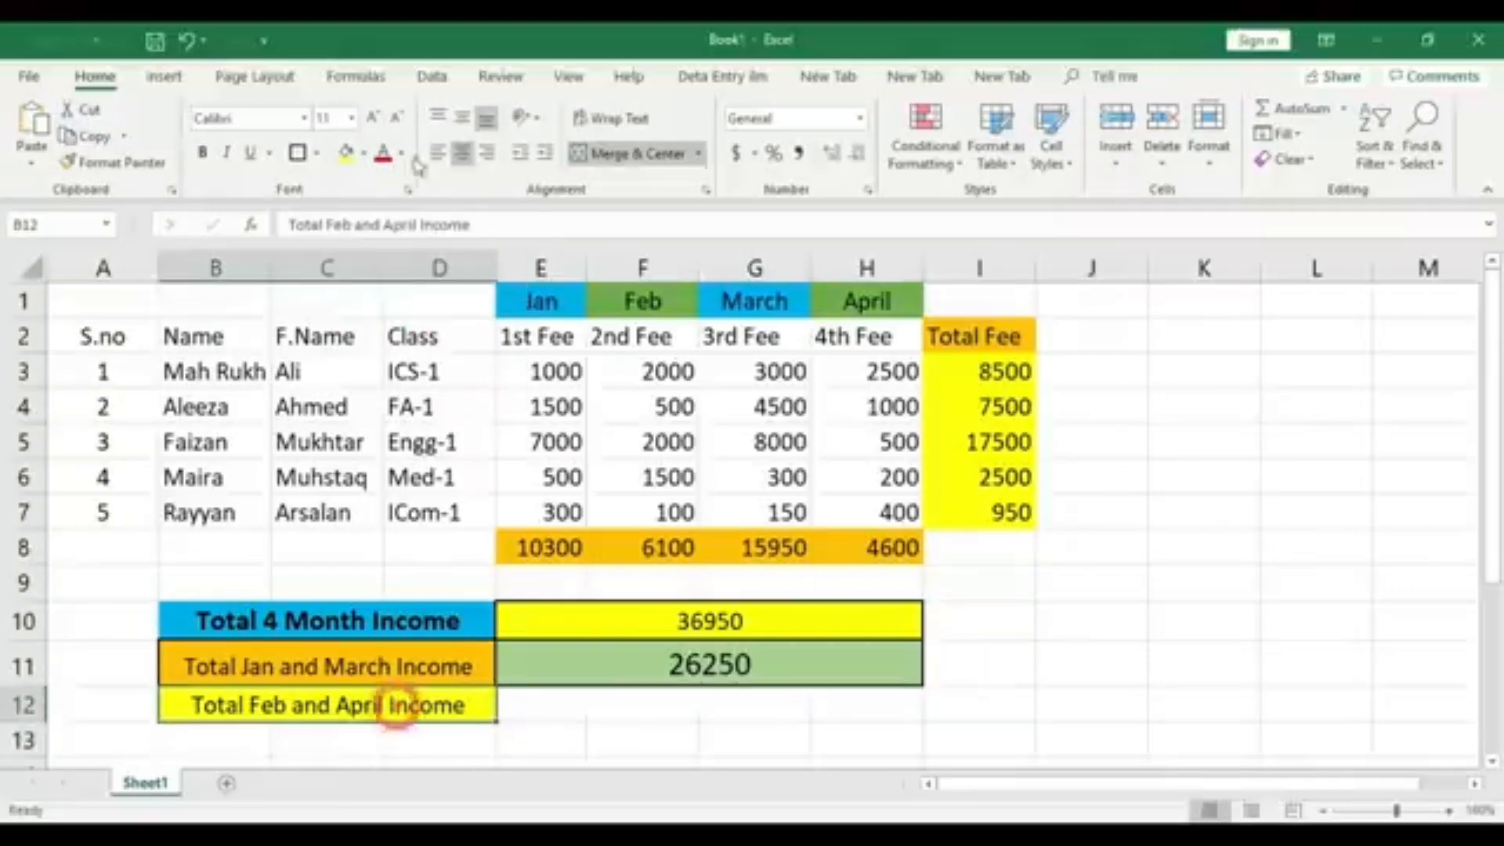
left_click(299, 154)
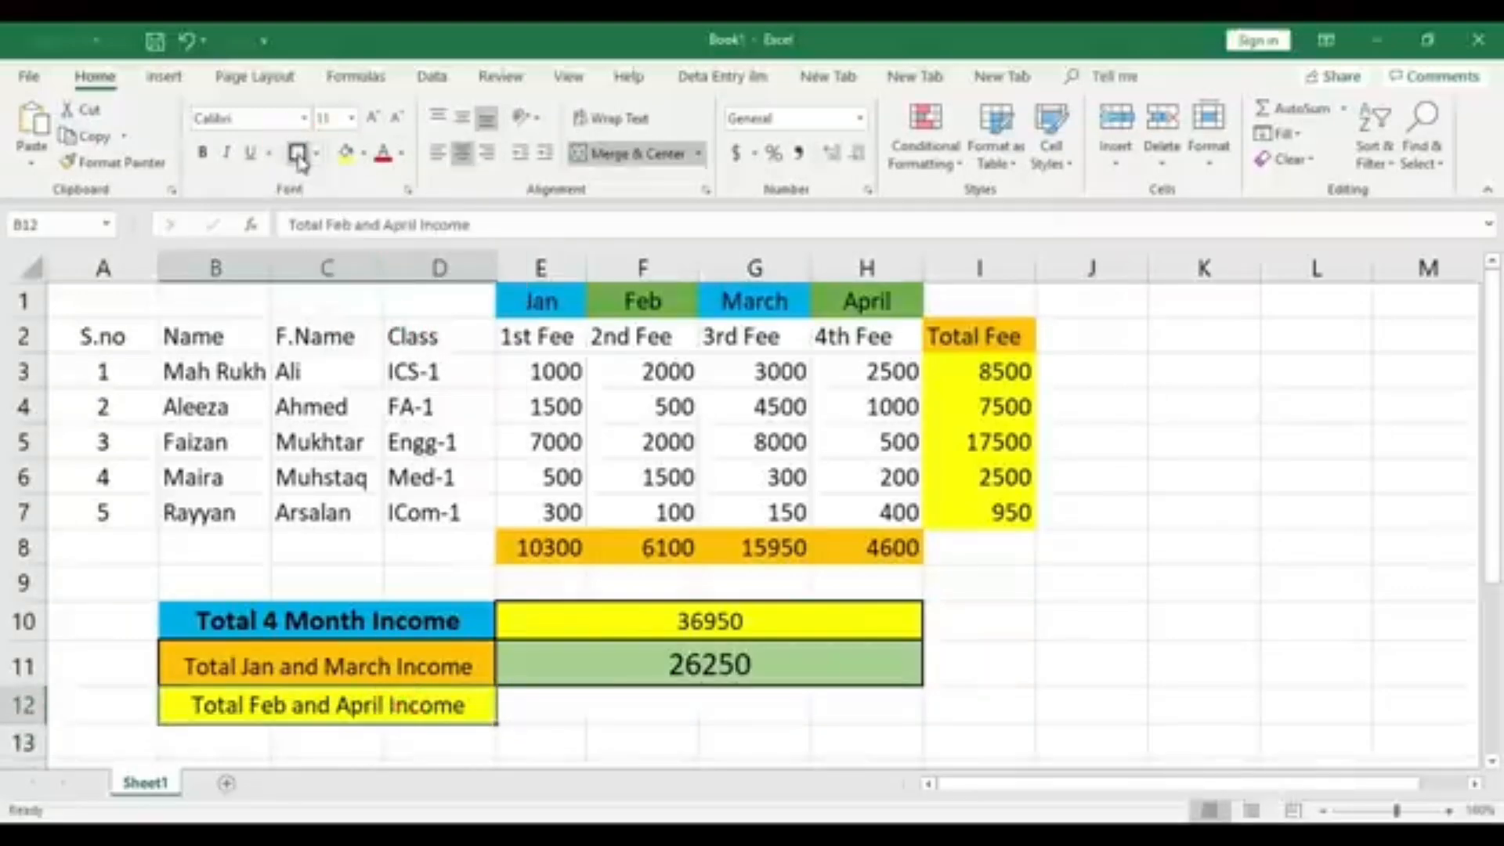
left_click(301, 155)
- Merge and center cells E12:H12 beside the Feb and April label and add an outside border
left_click(543, 703)
left_click_drag(543, 703, 878, 707)
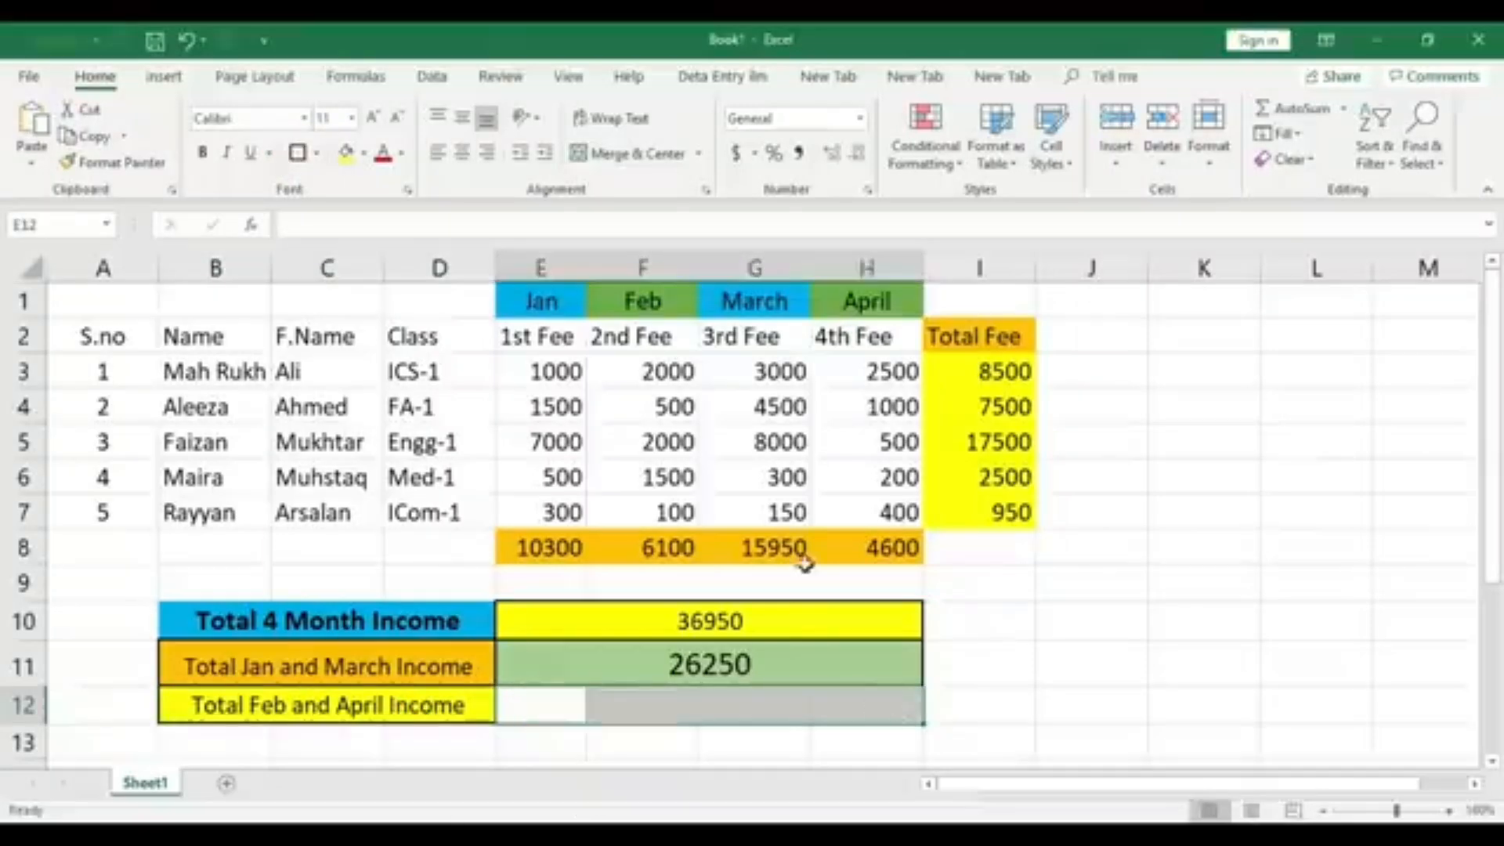
left_click(621, 165)
left_click(1092, 681)
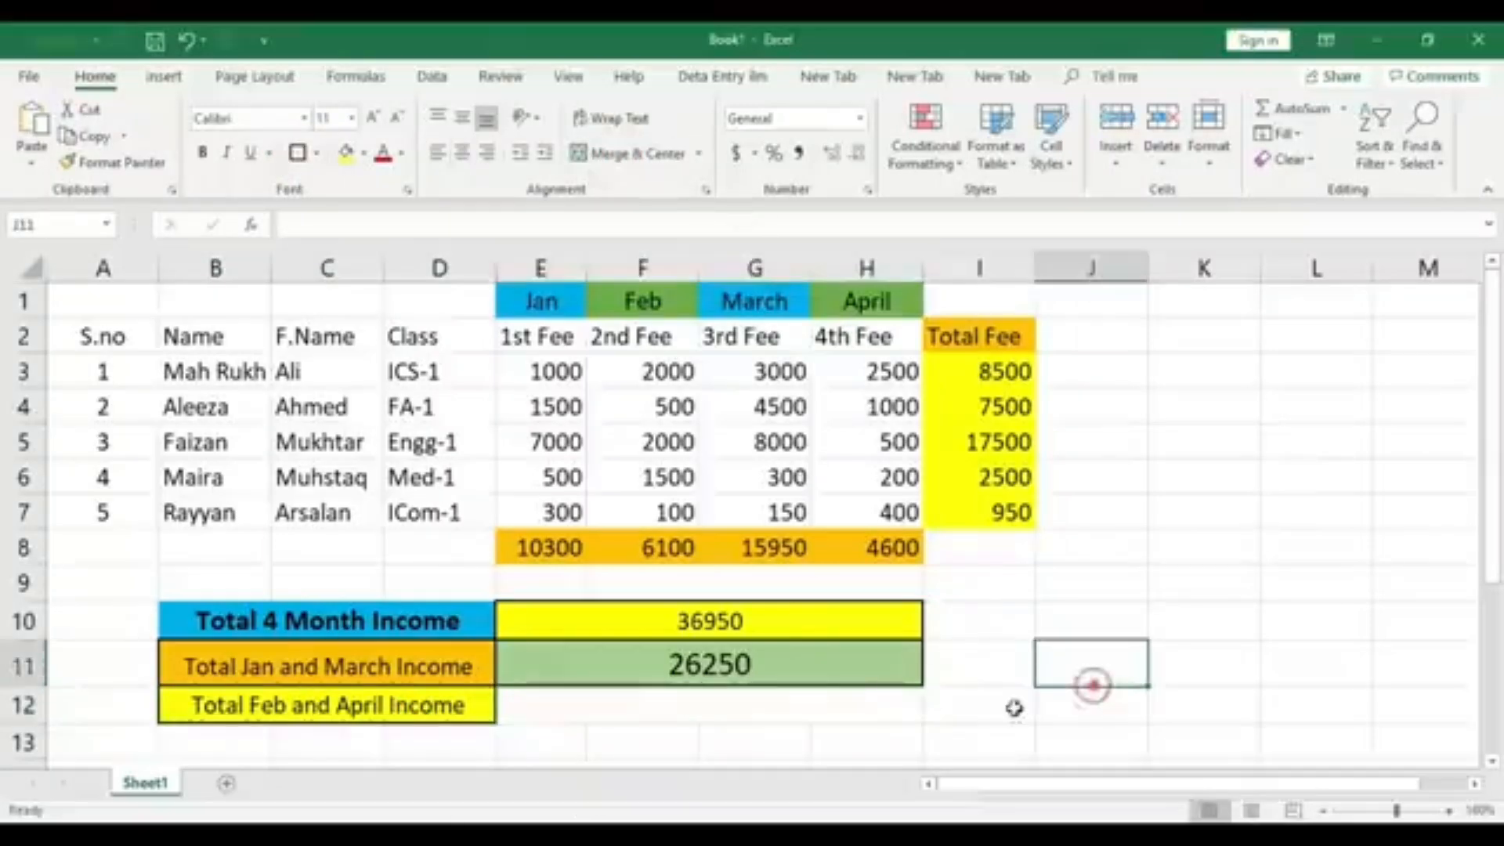
left_click(750, 697)
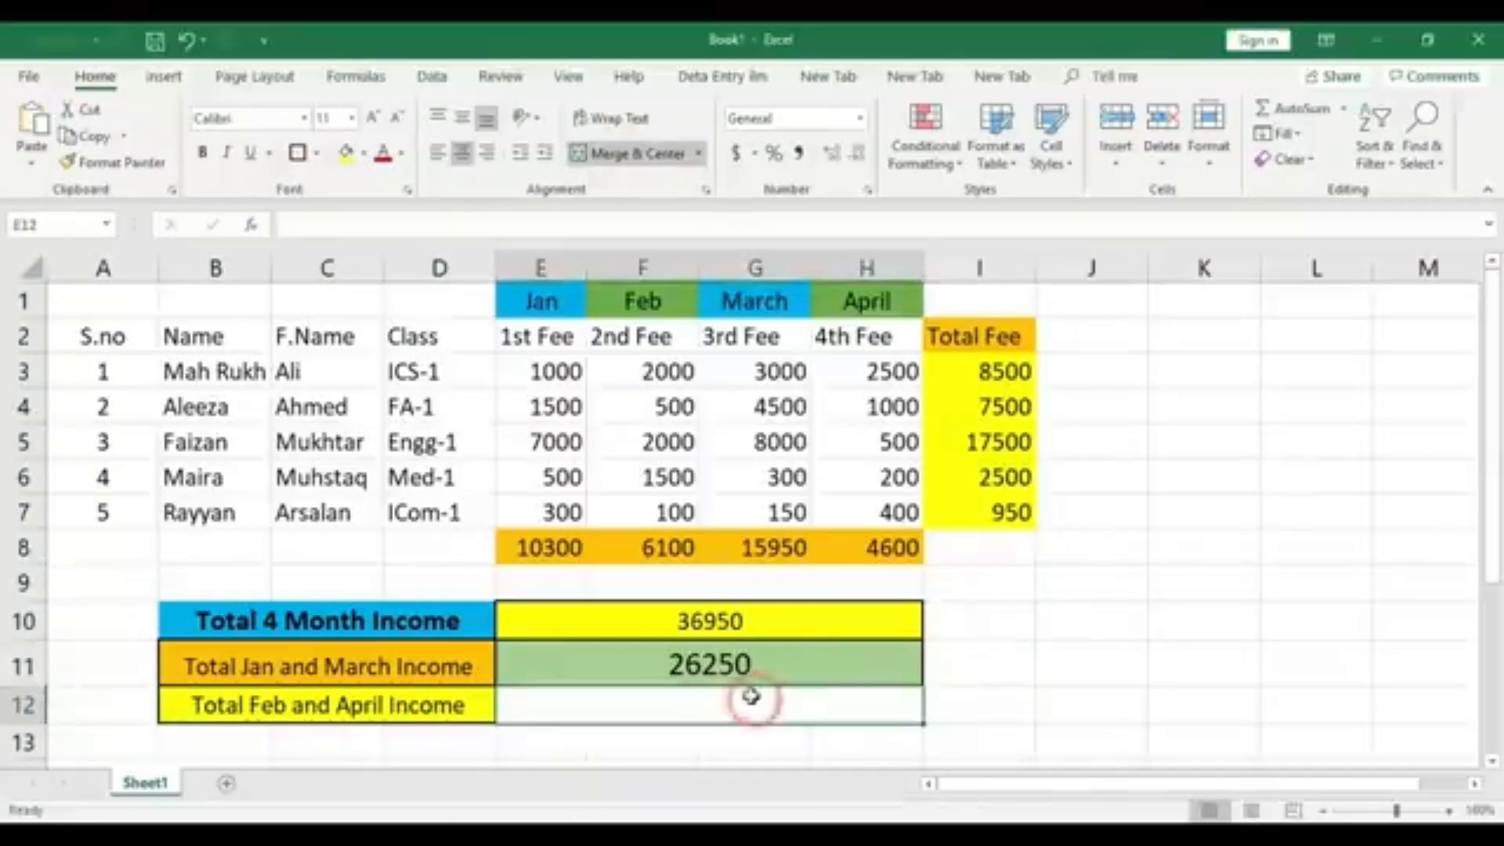
left_click(301, 155)
left_click(993, 664)
left_click(734, 709)
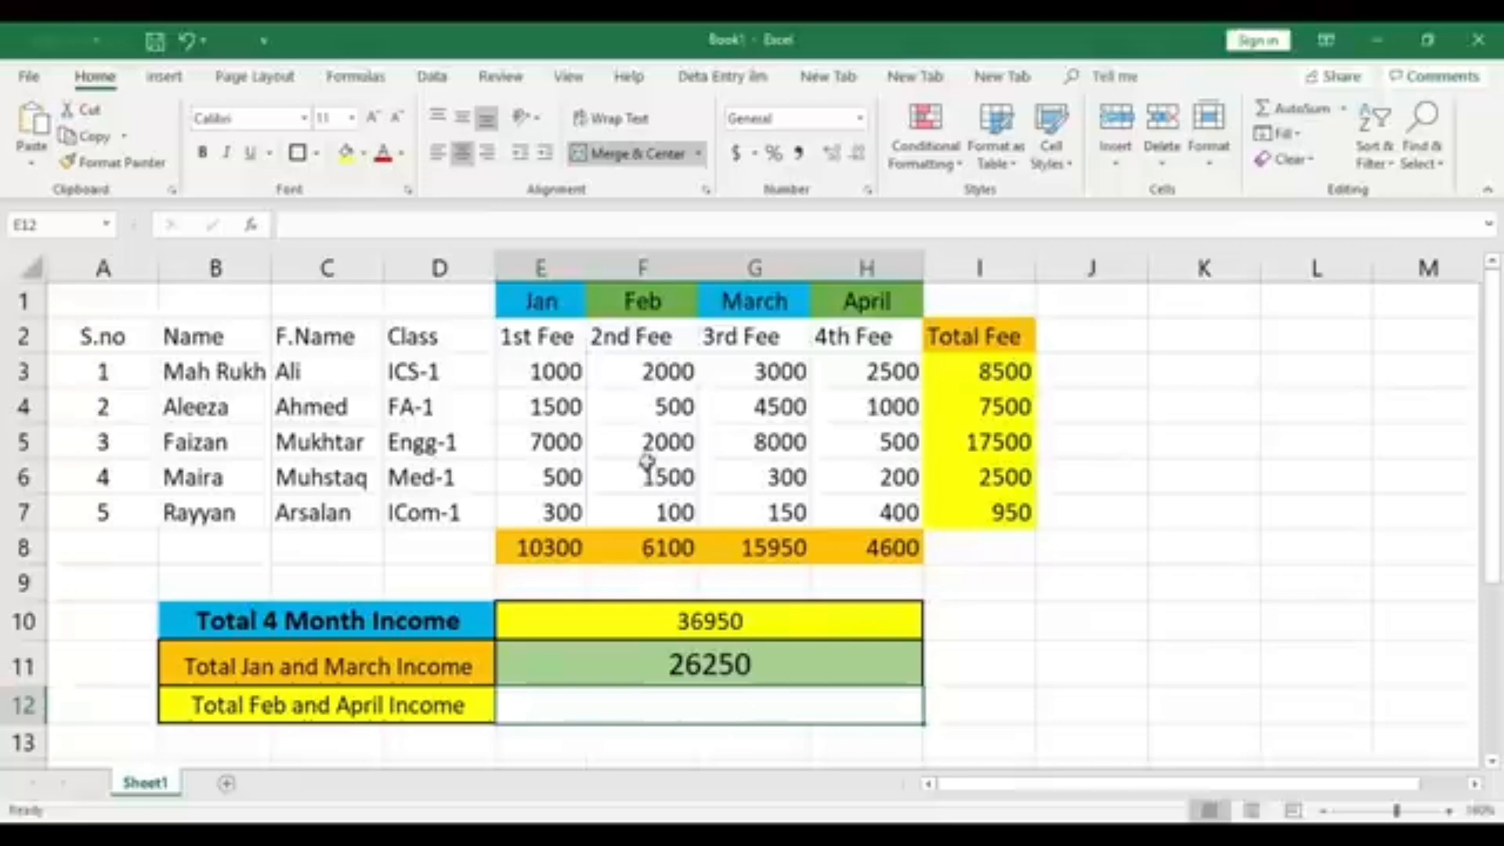
- Review the February and January fee ranges, the February total in F8 and the four-month income formula in E10
left_click_drag(656, 376, 665, 512)
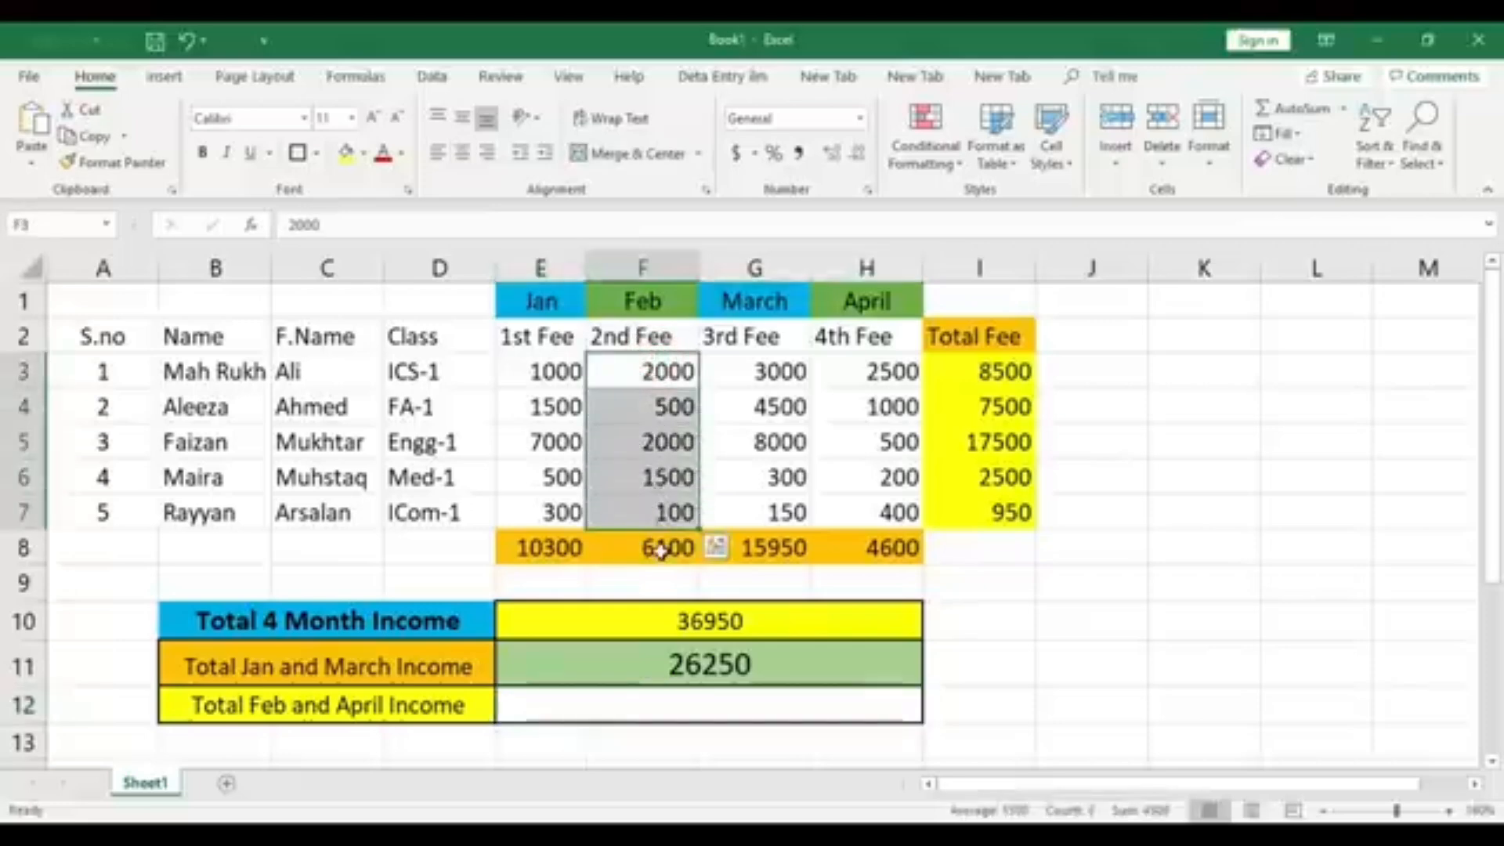
left_click(662, 550)
left_click(717, 623)
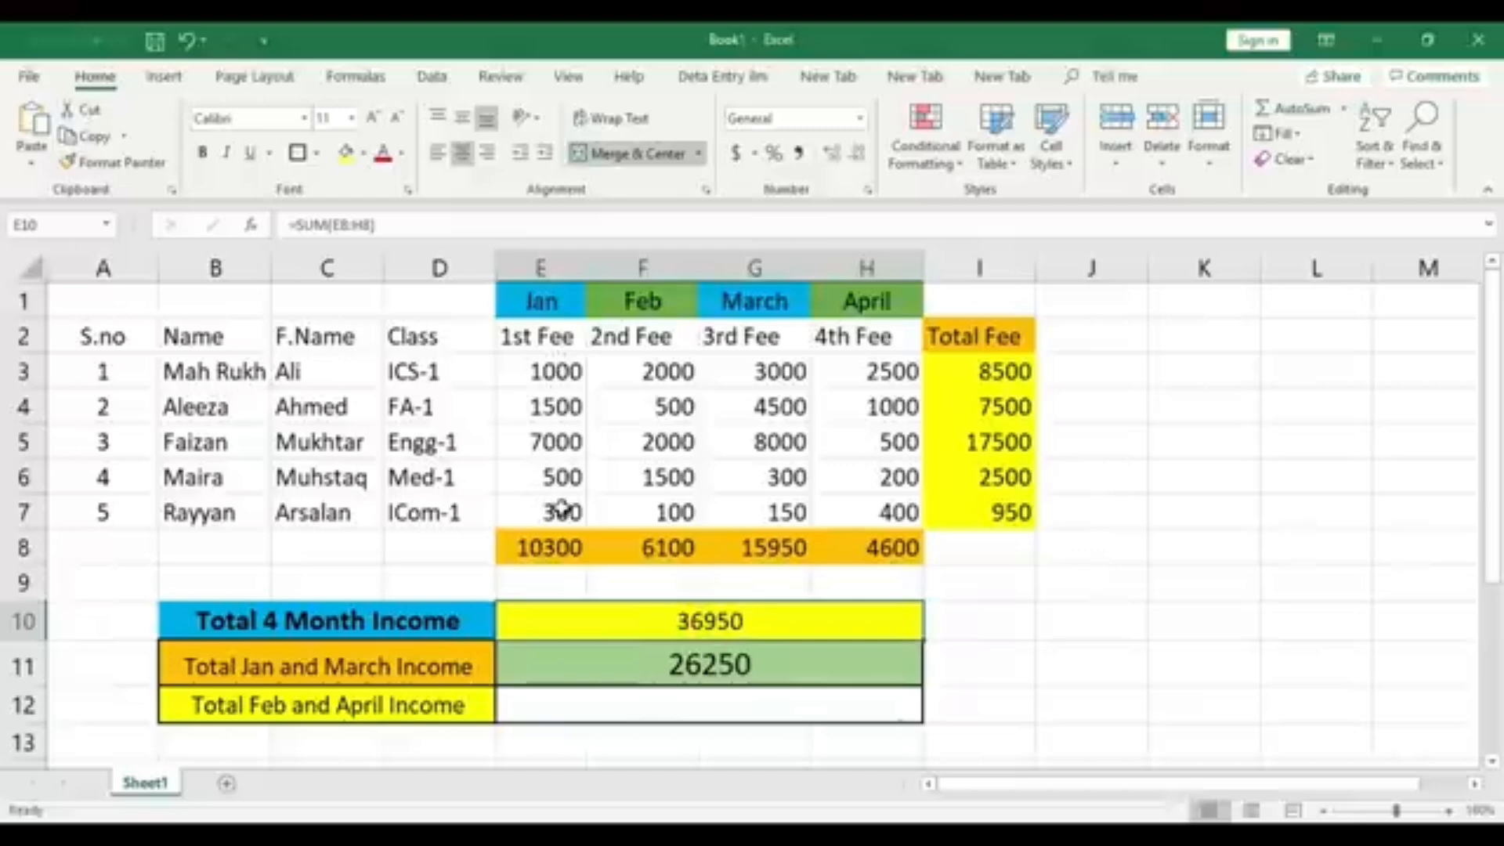
left_click(995, 630)
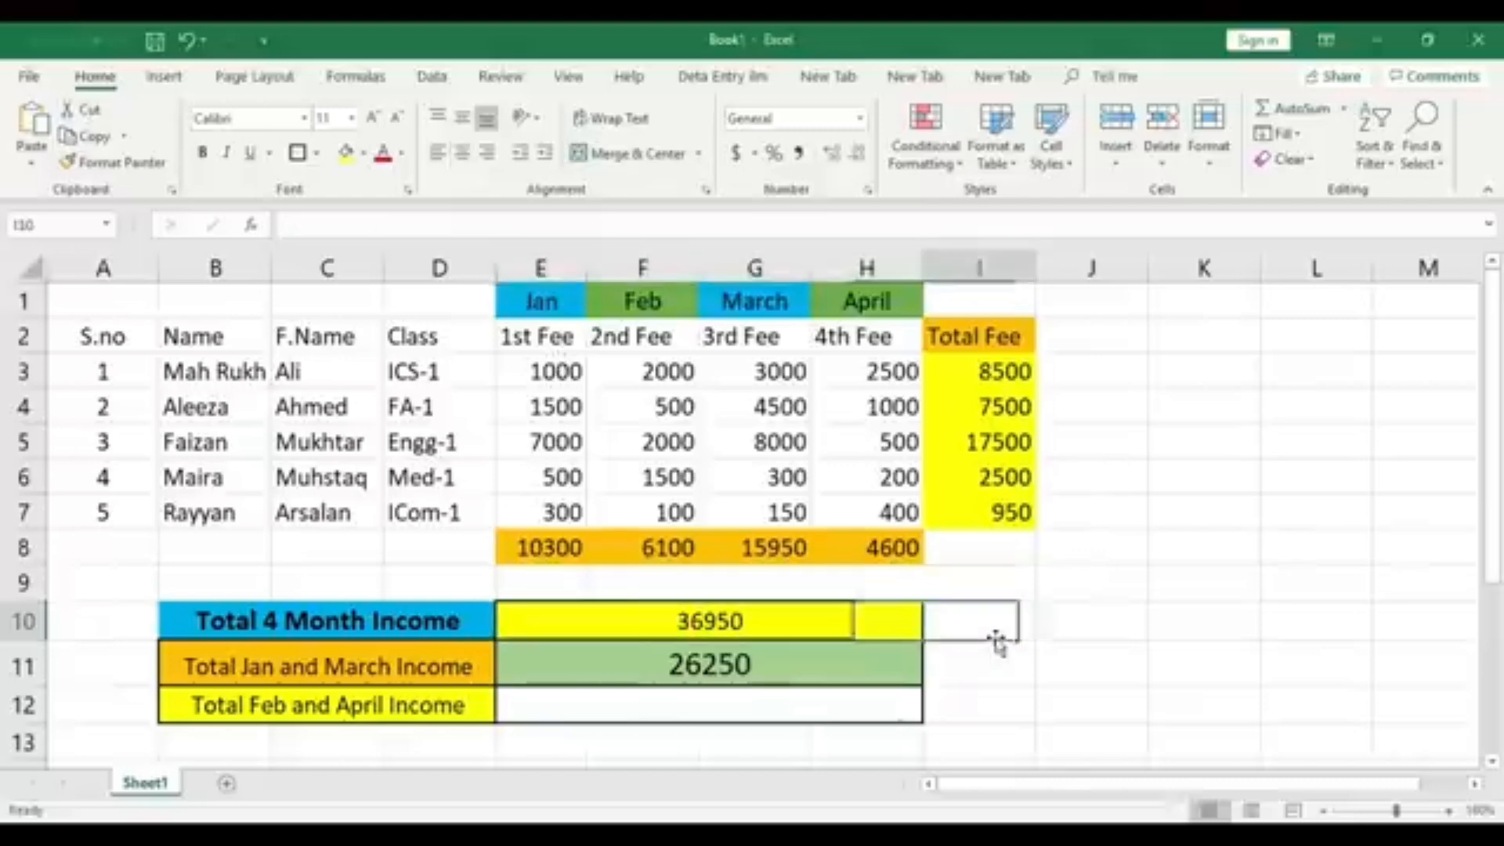
left_click(860, 633)
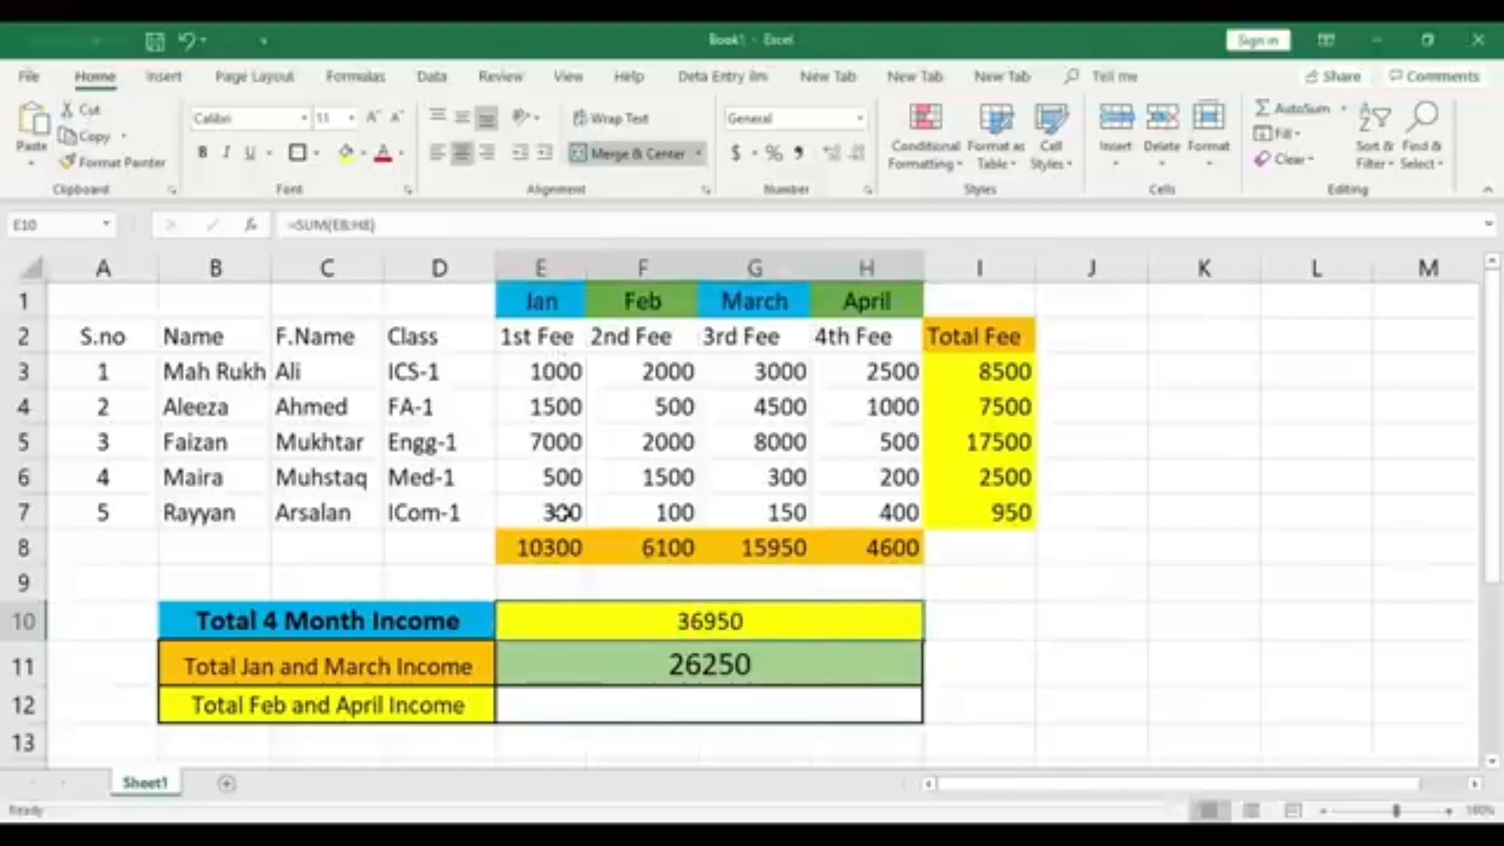
left_click(558, 373)
left_click_drag(557, 373, 557, 510)
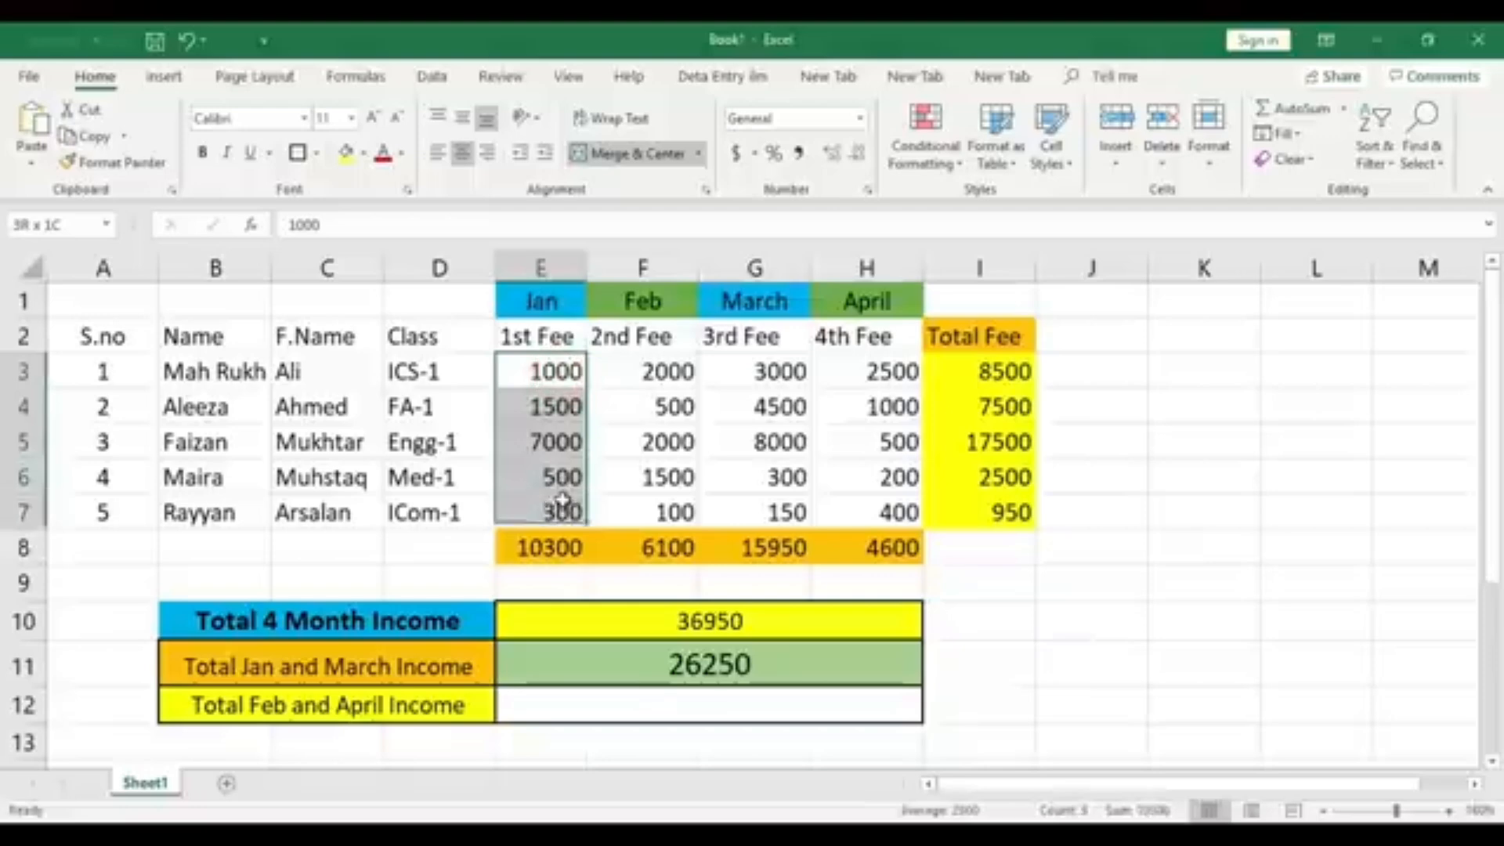
left_click(970, 621)
- Add the February and April totals in merged cell E12 with the formula =F8+H8
left_click(763, 708)
type("=")
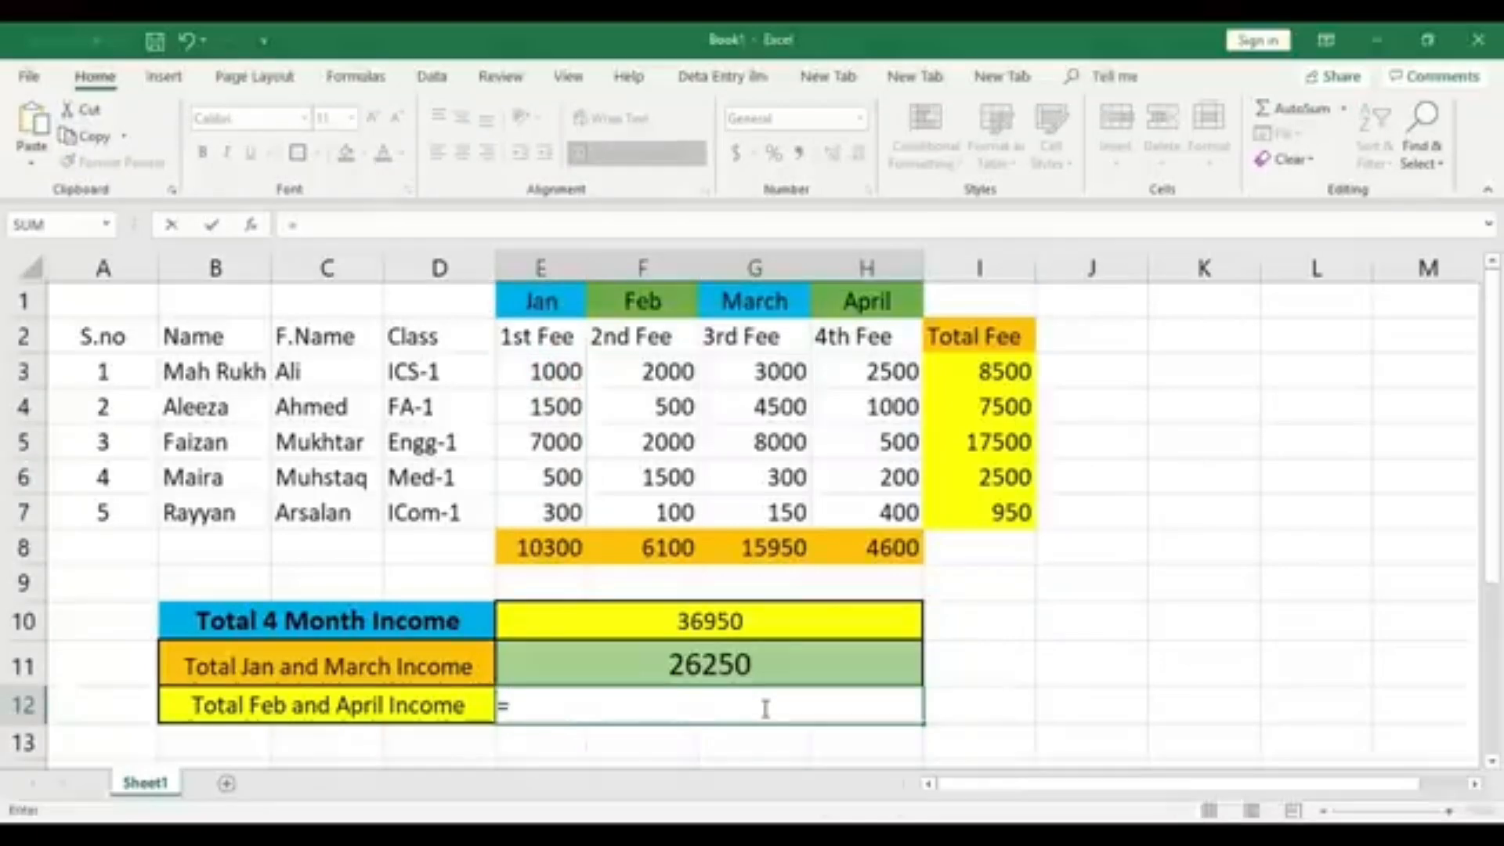
left_click(551, 548)
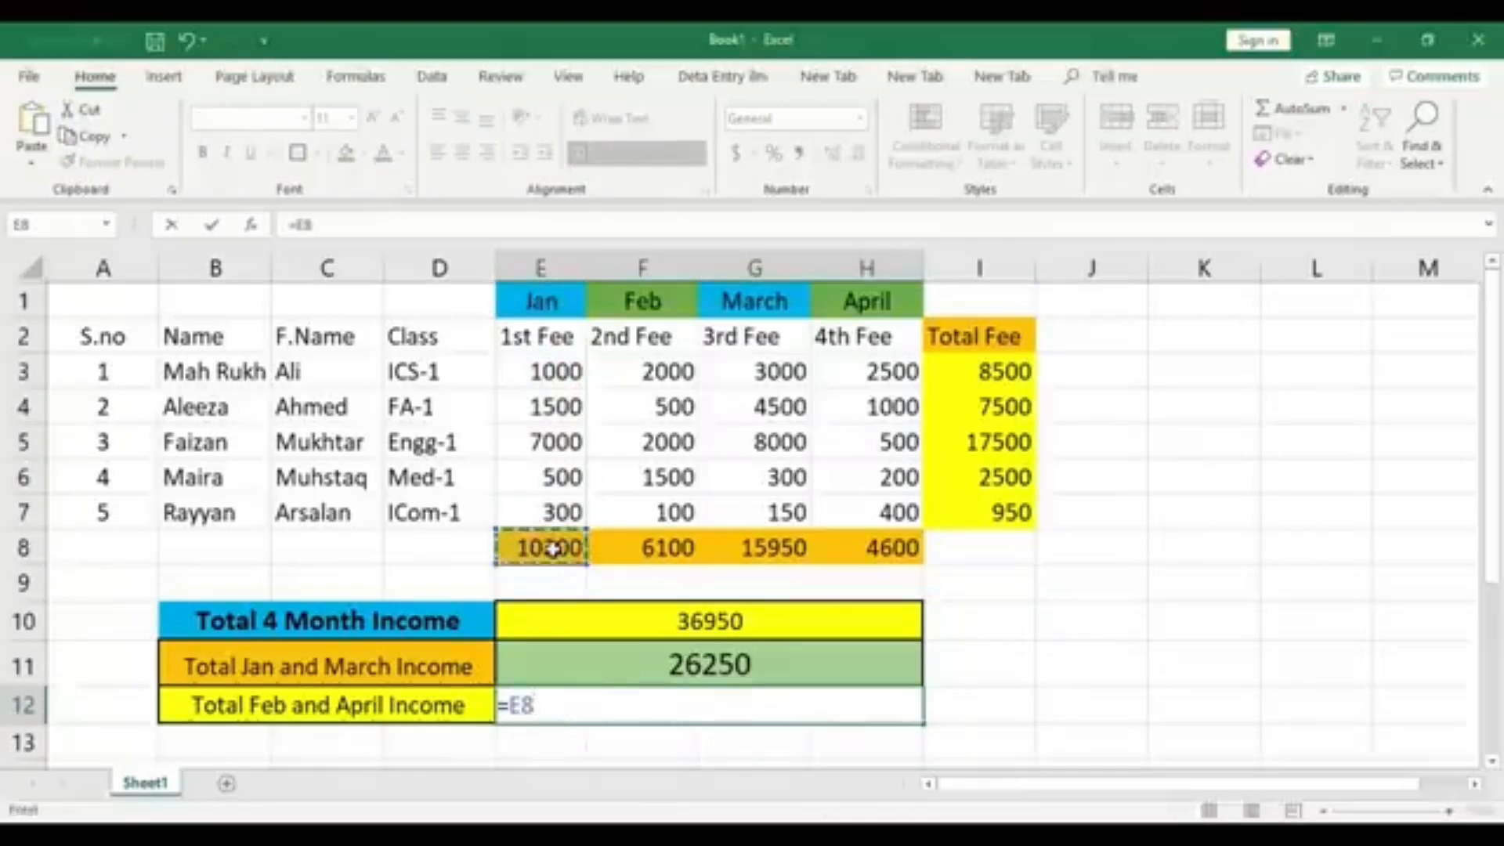
type("+")
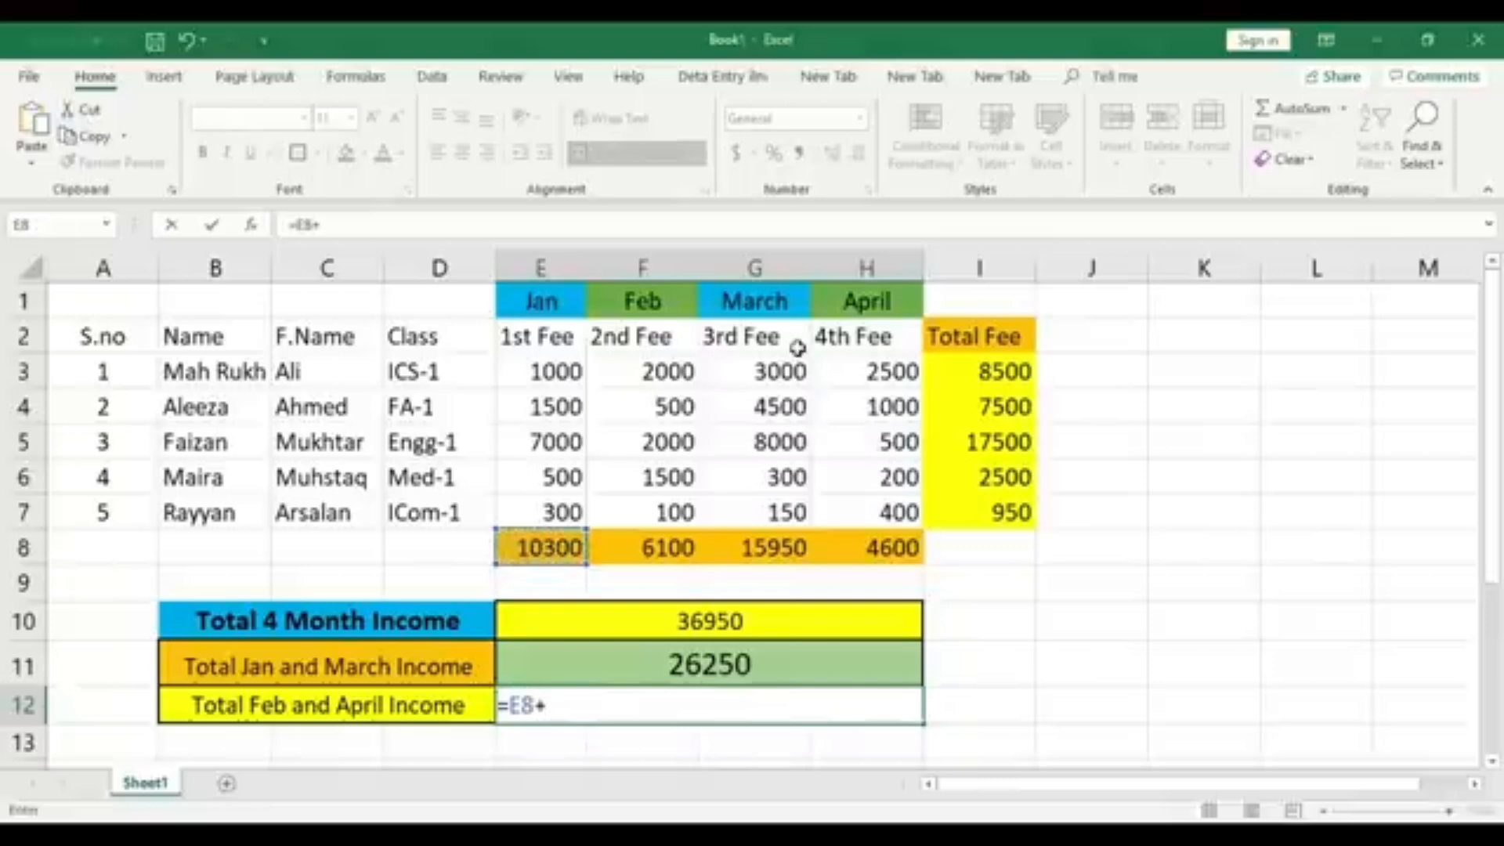
key("BackSpace")
key("BackSpace")
key("BackSpace")
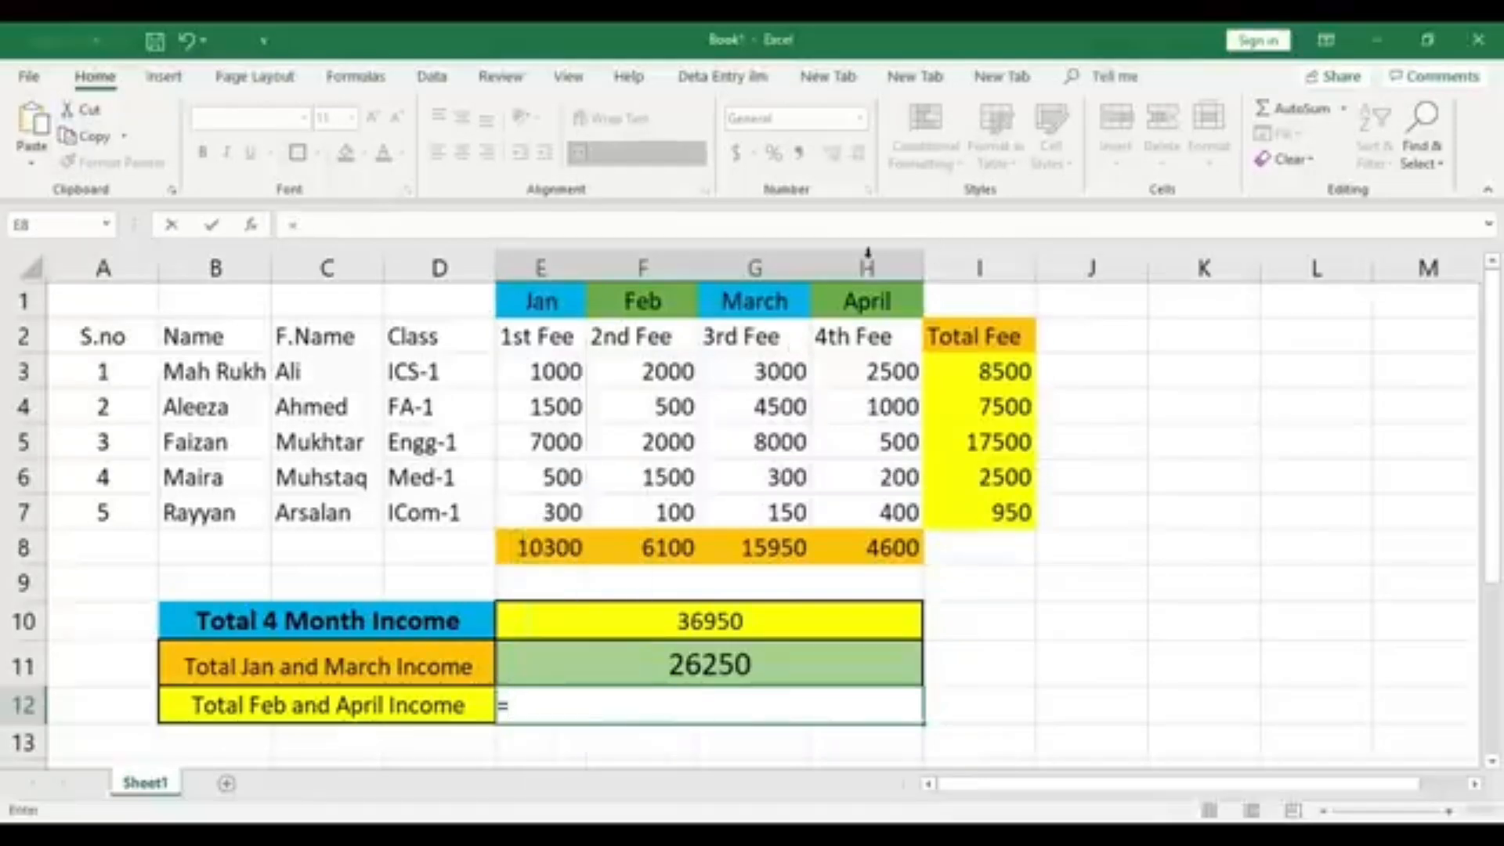
left_click(691, 553)
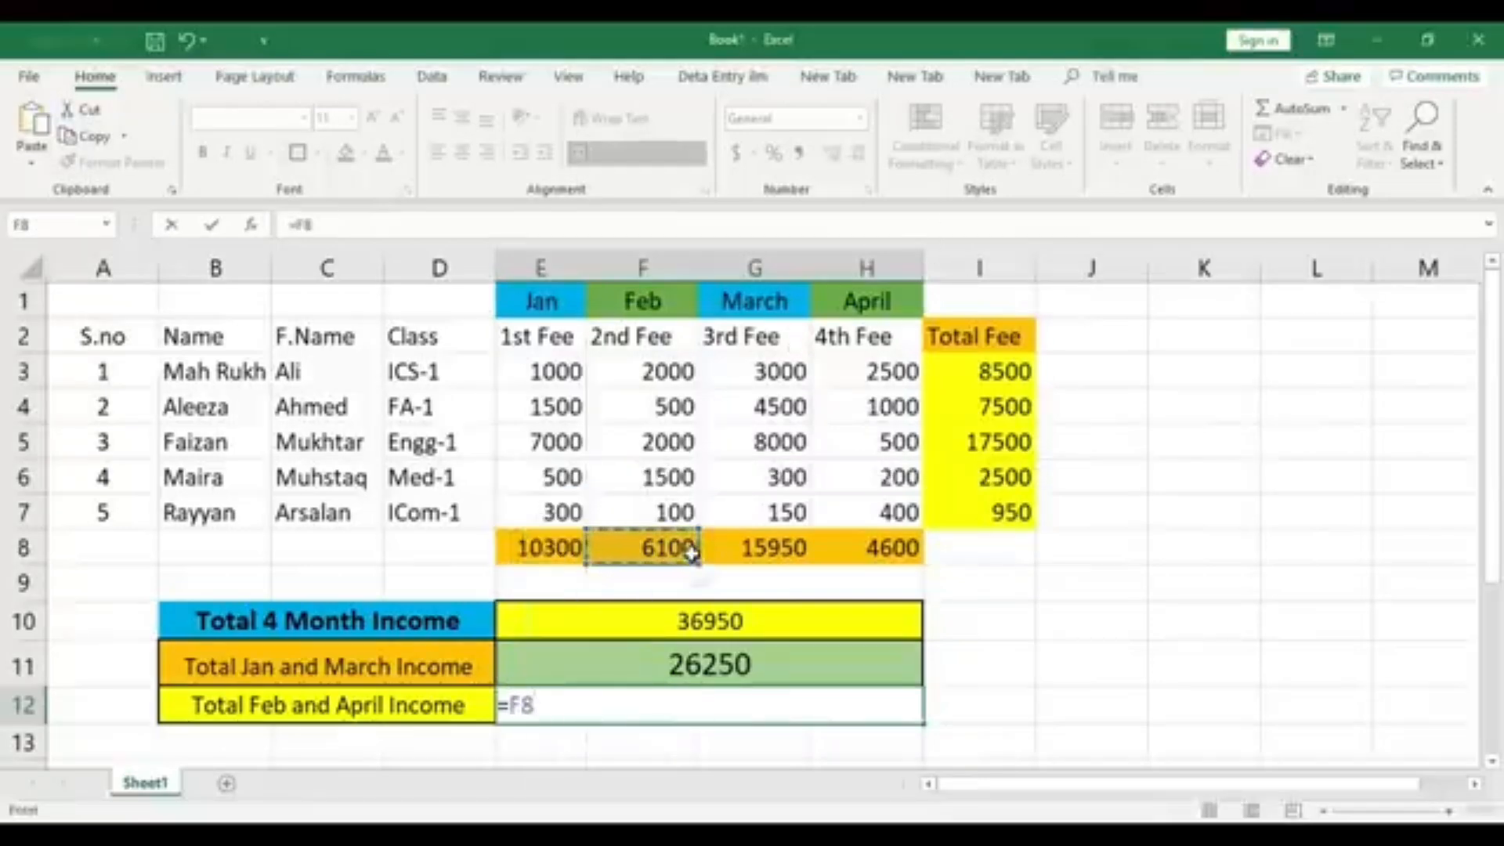
type("+")
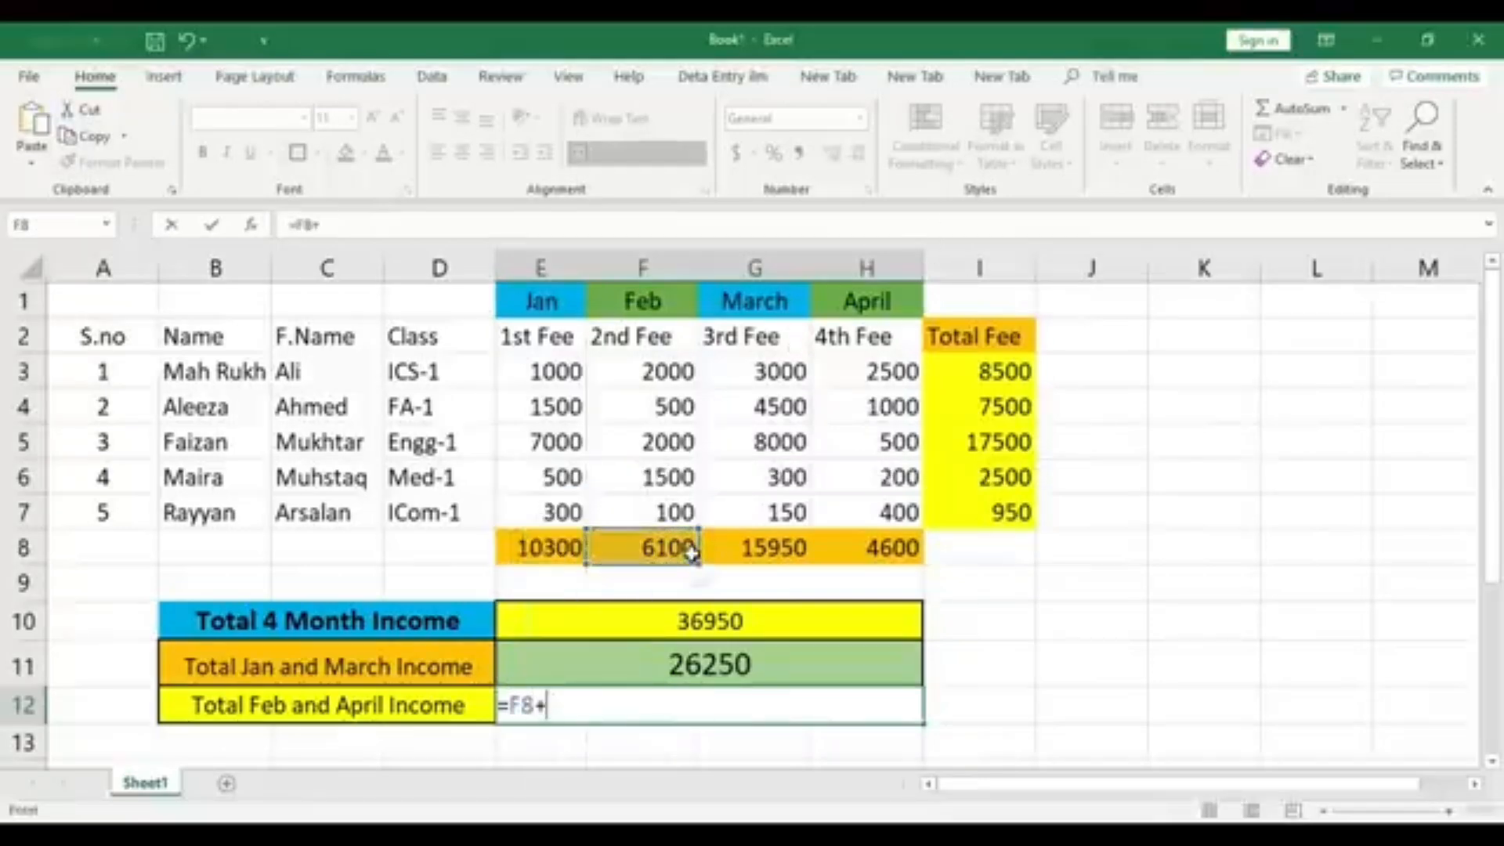
left_click(893, 548)
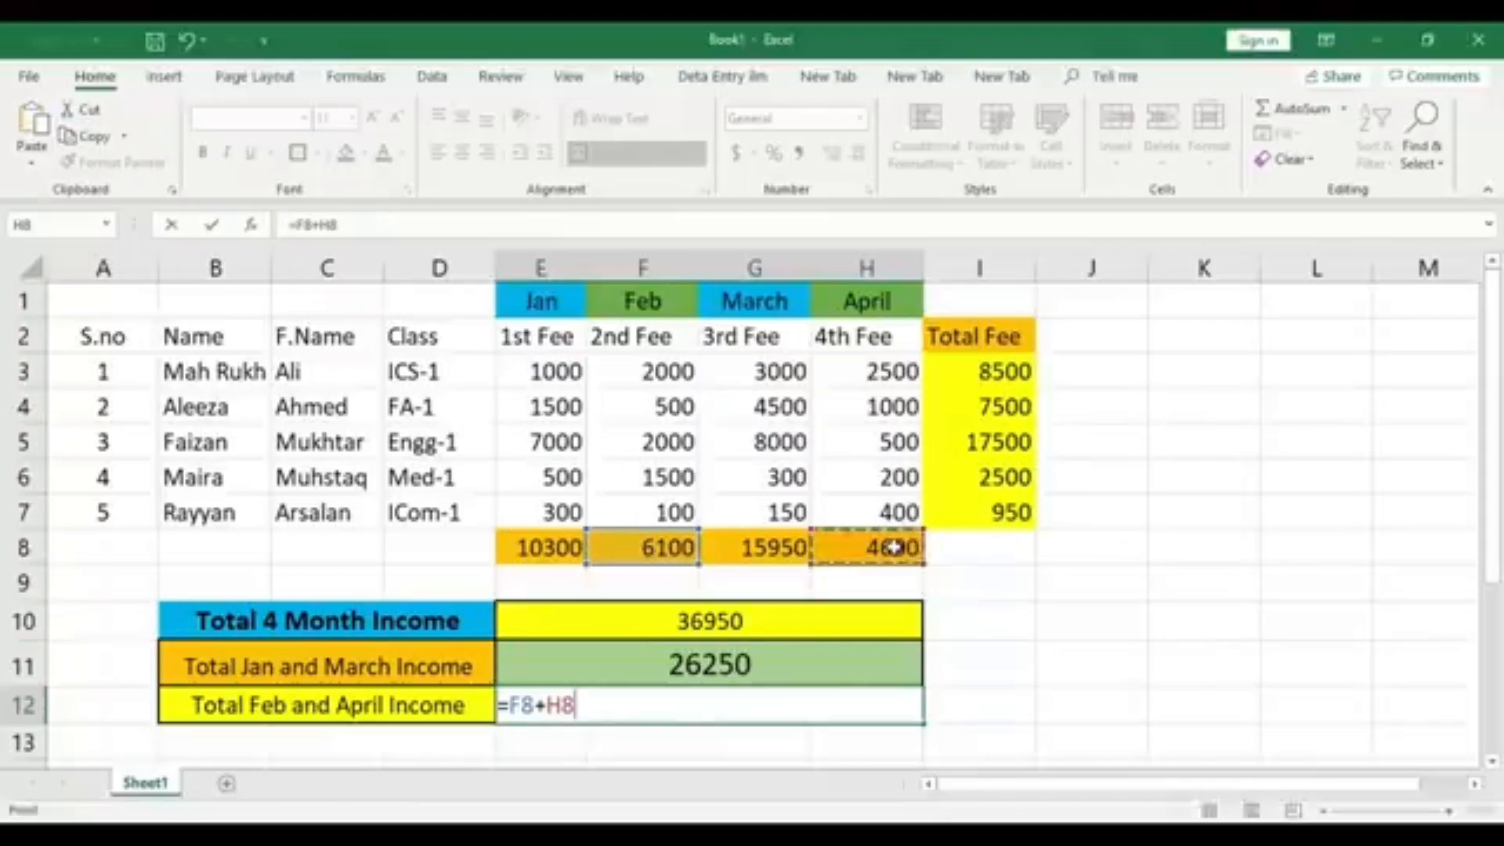
key("Return")
- Fill the Feb and April income result in E12 with light blue and enlarge its font to 16
left_click(766, 690)
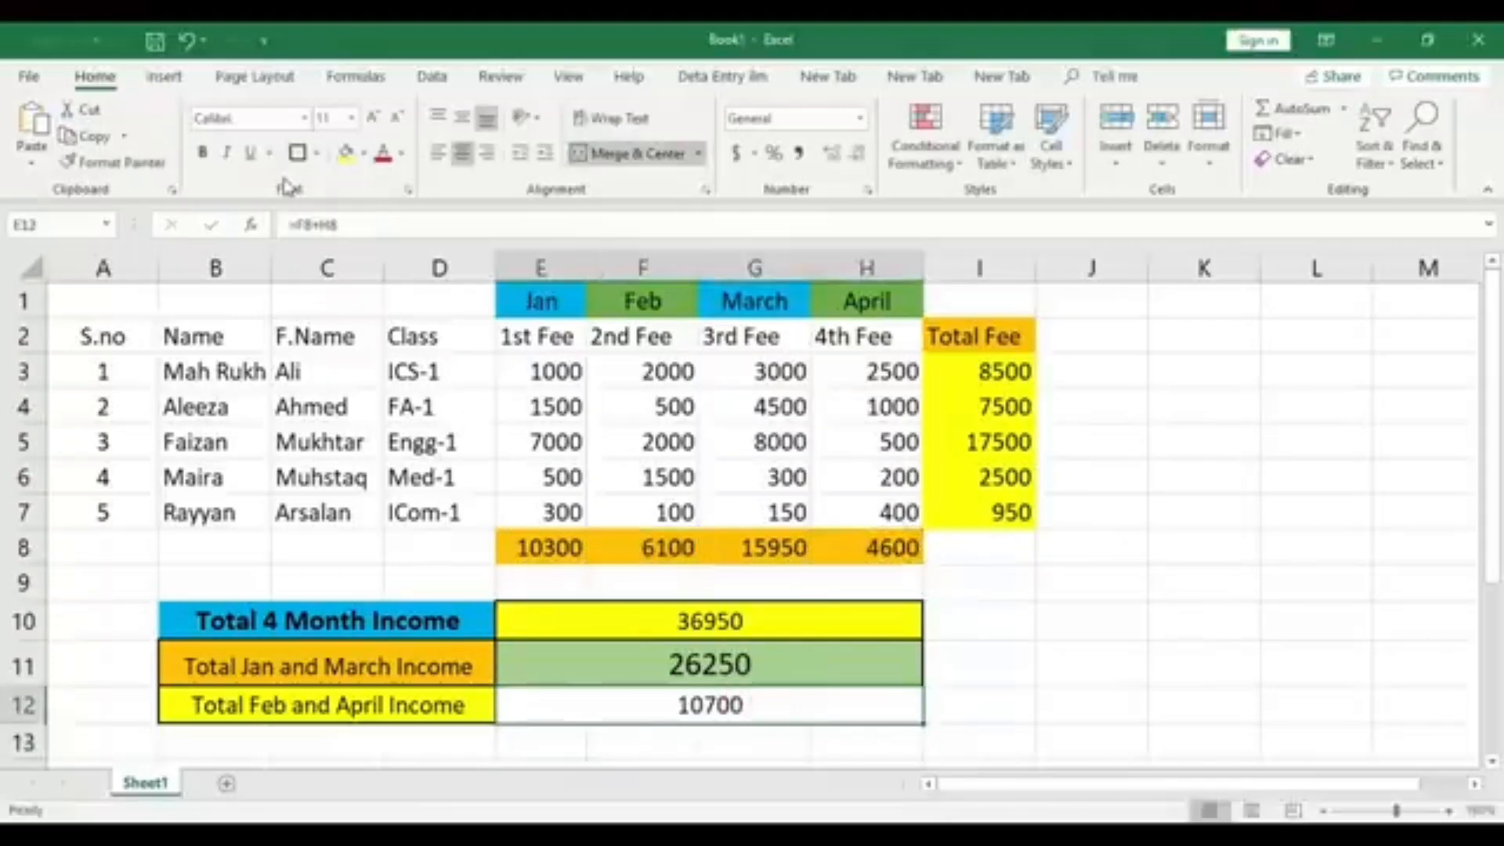
left_click(364, 152)
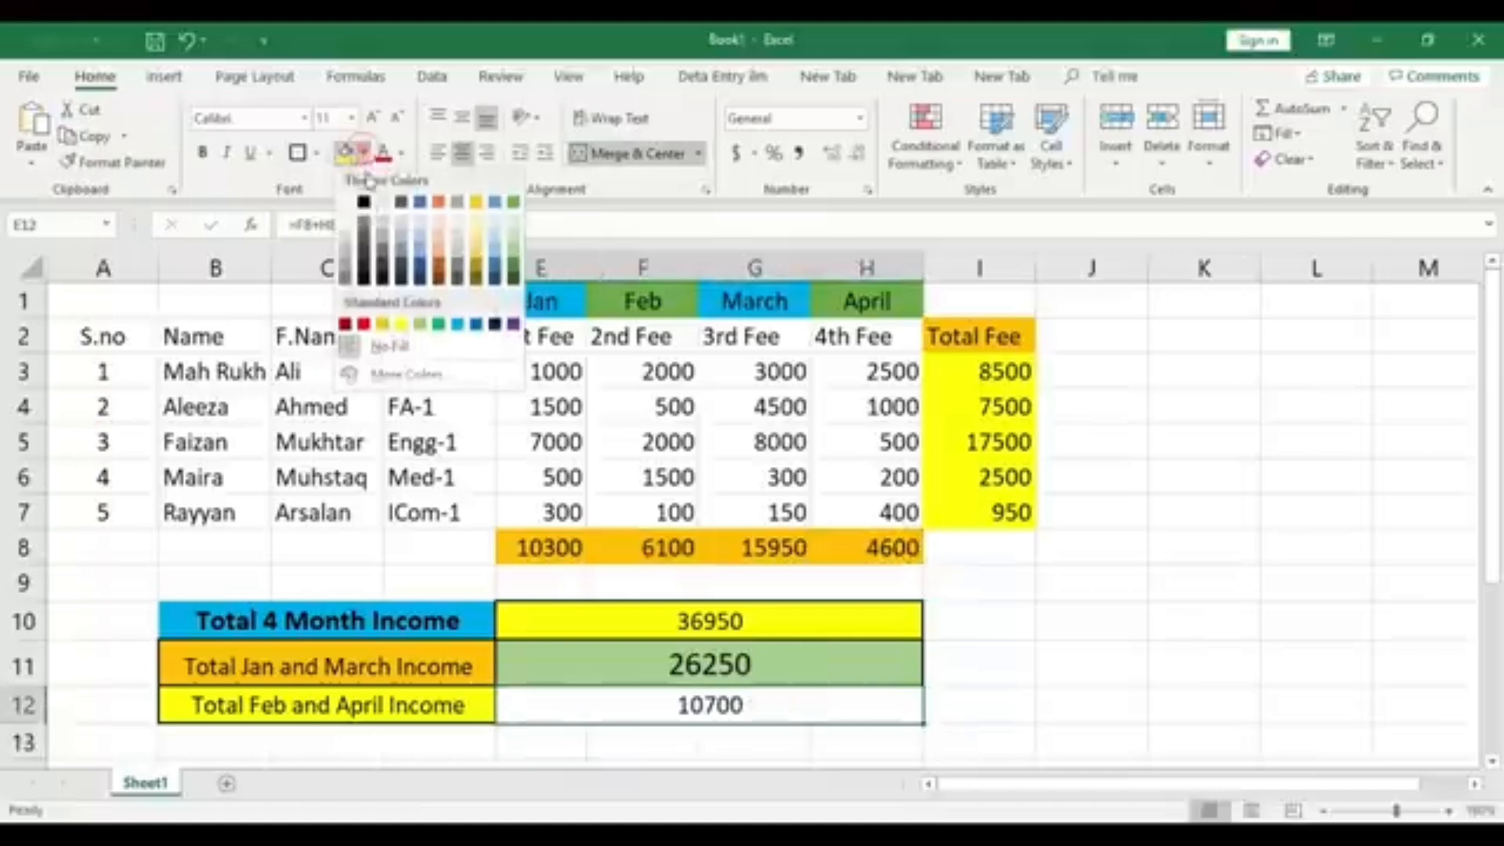
left_click(458, 324)
left_click(373, 118)
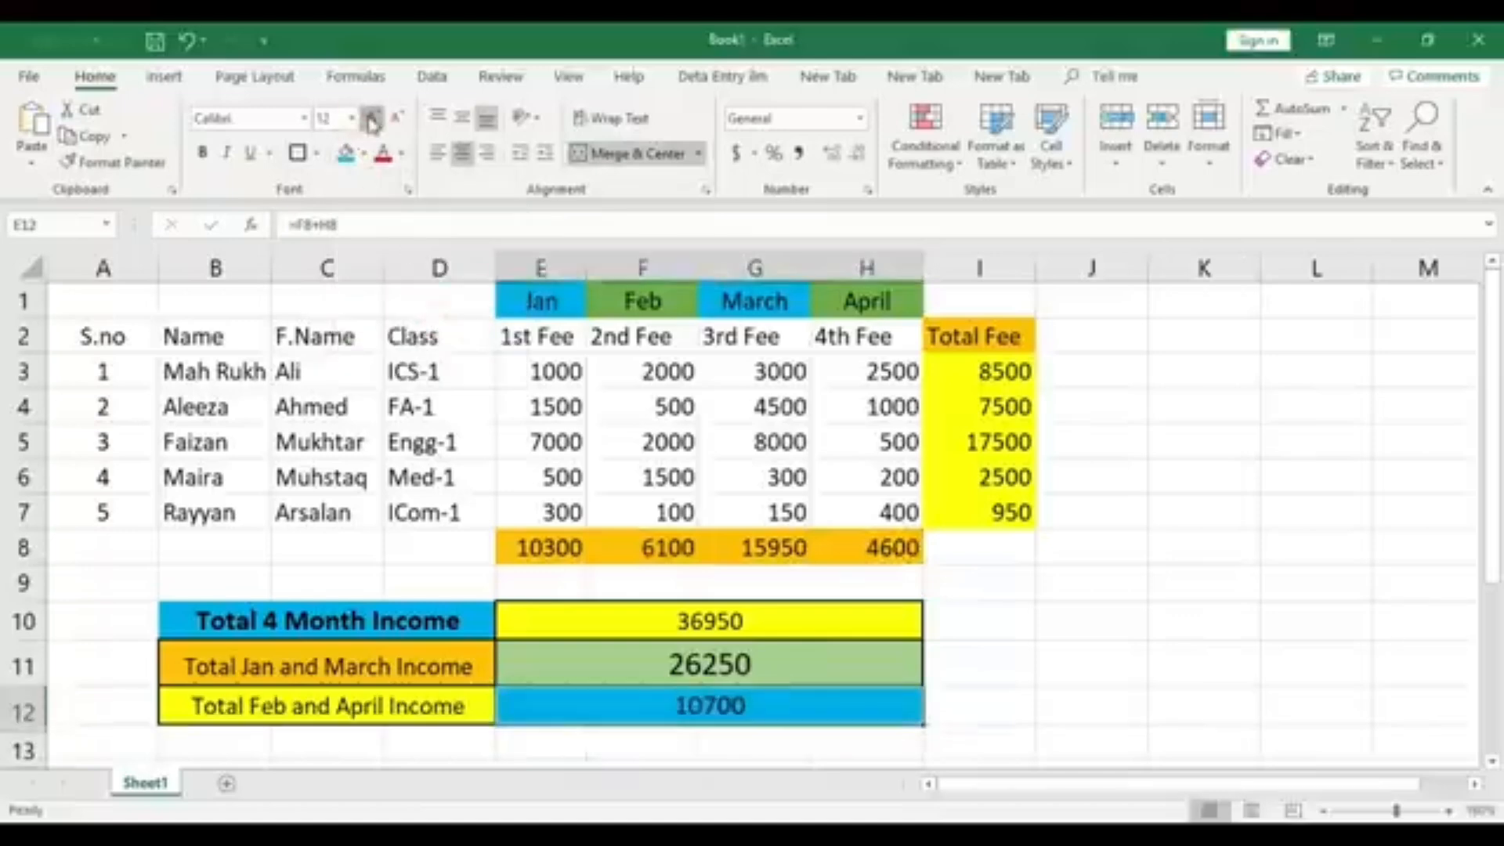
left_click(373, 118)
left_click(373, 118)
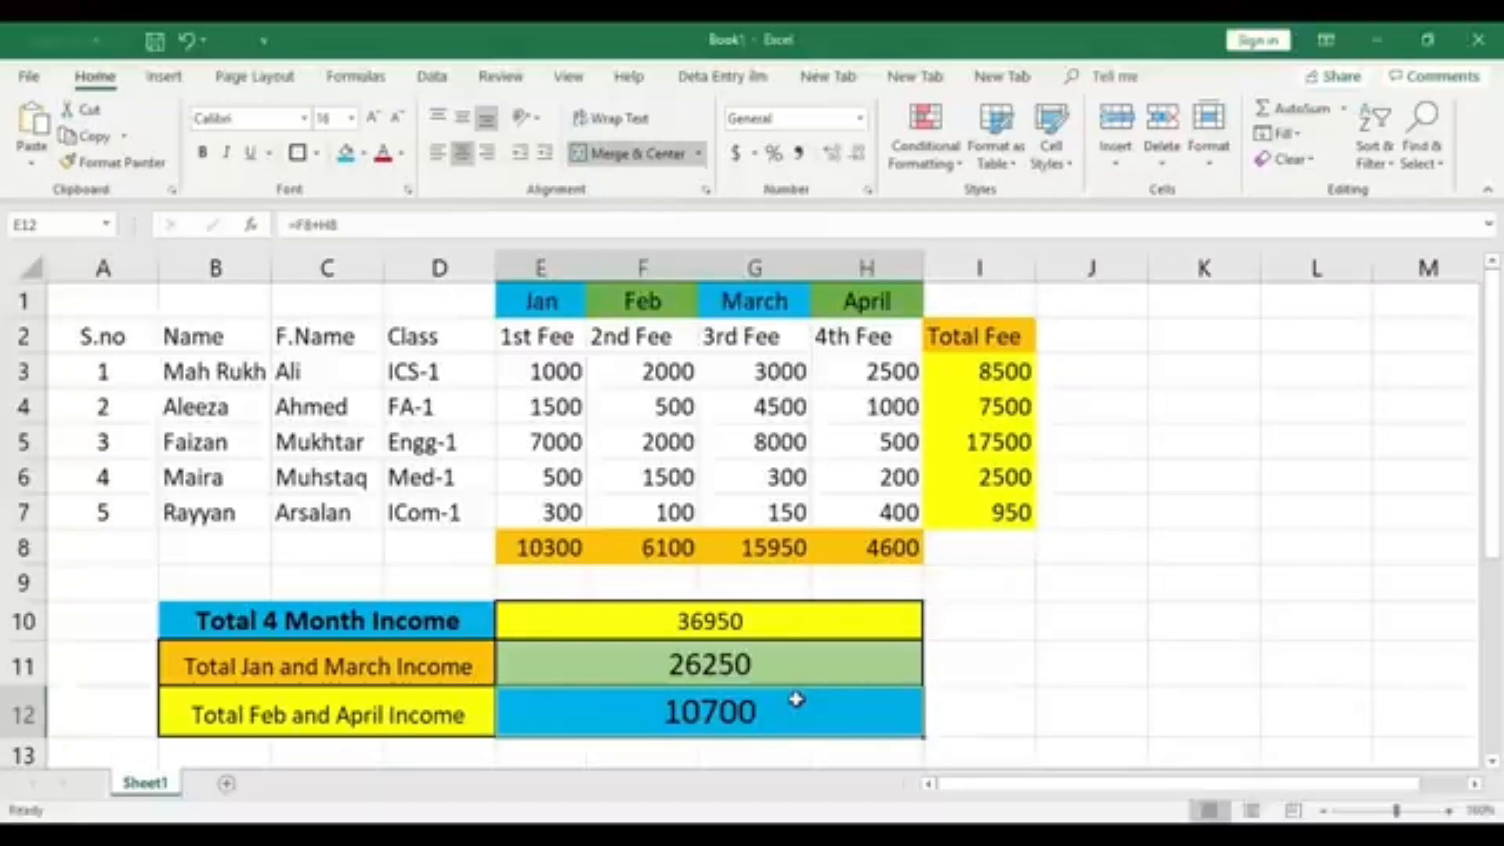
- Examine the combined income results in E10 and E11 and the January to April fee totals in E8:H8
left_click(1069, 657)
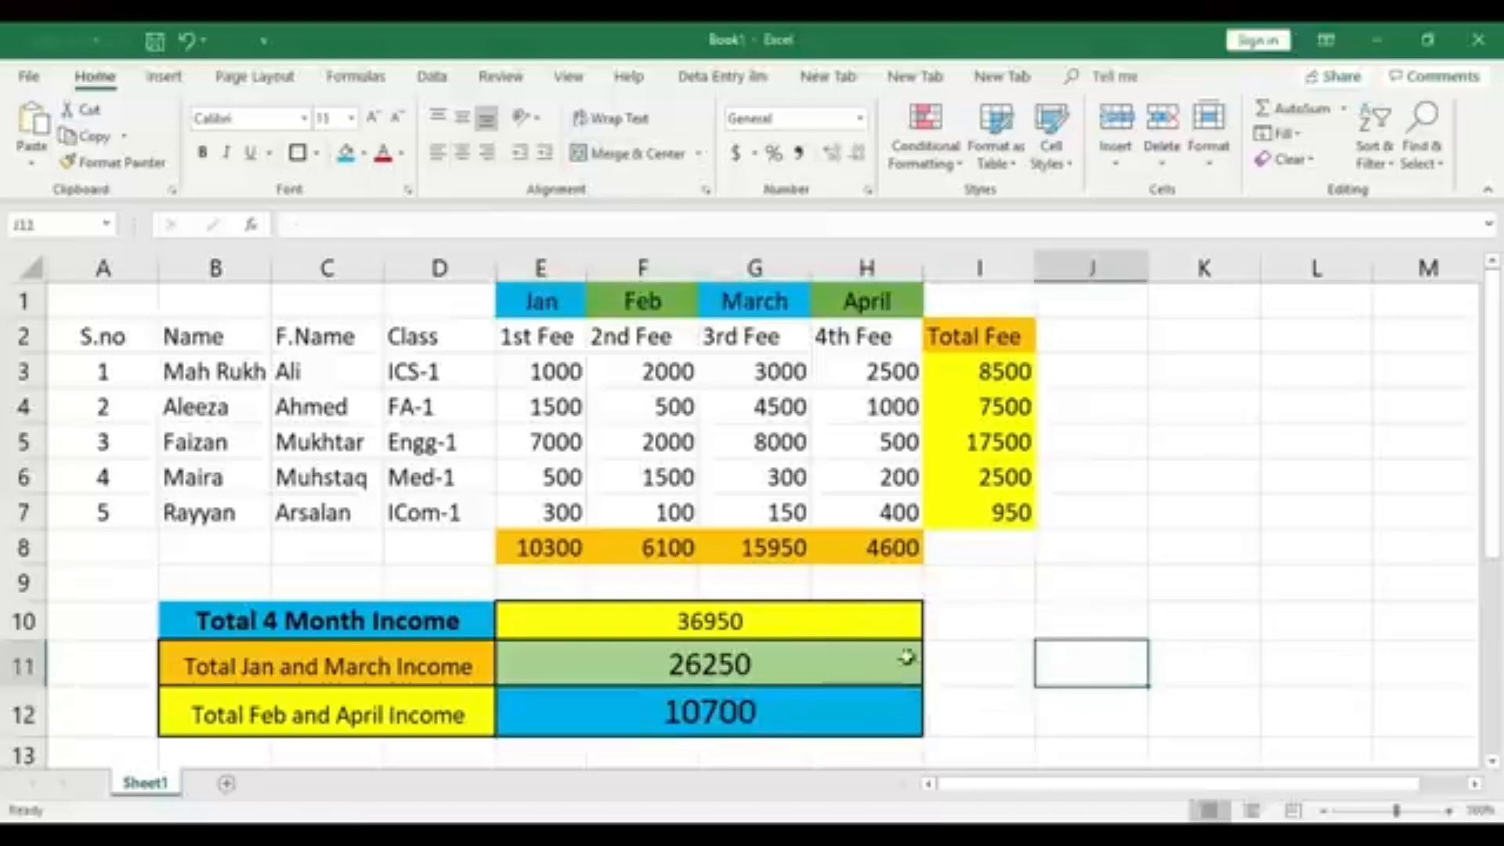
left_click(1279, 655)
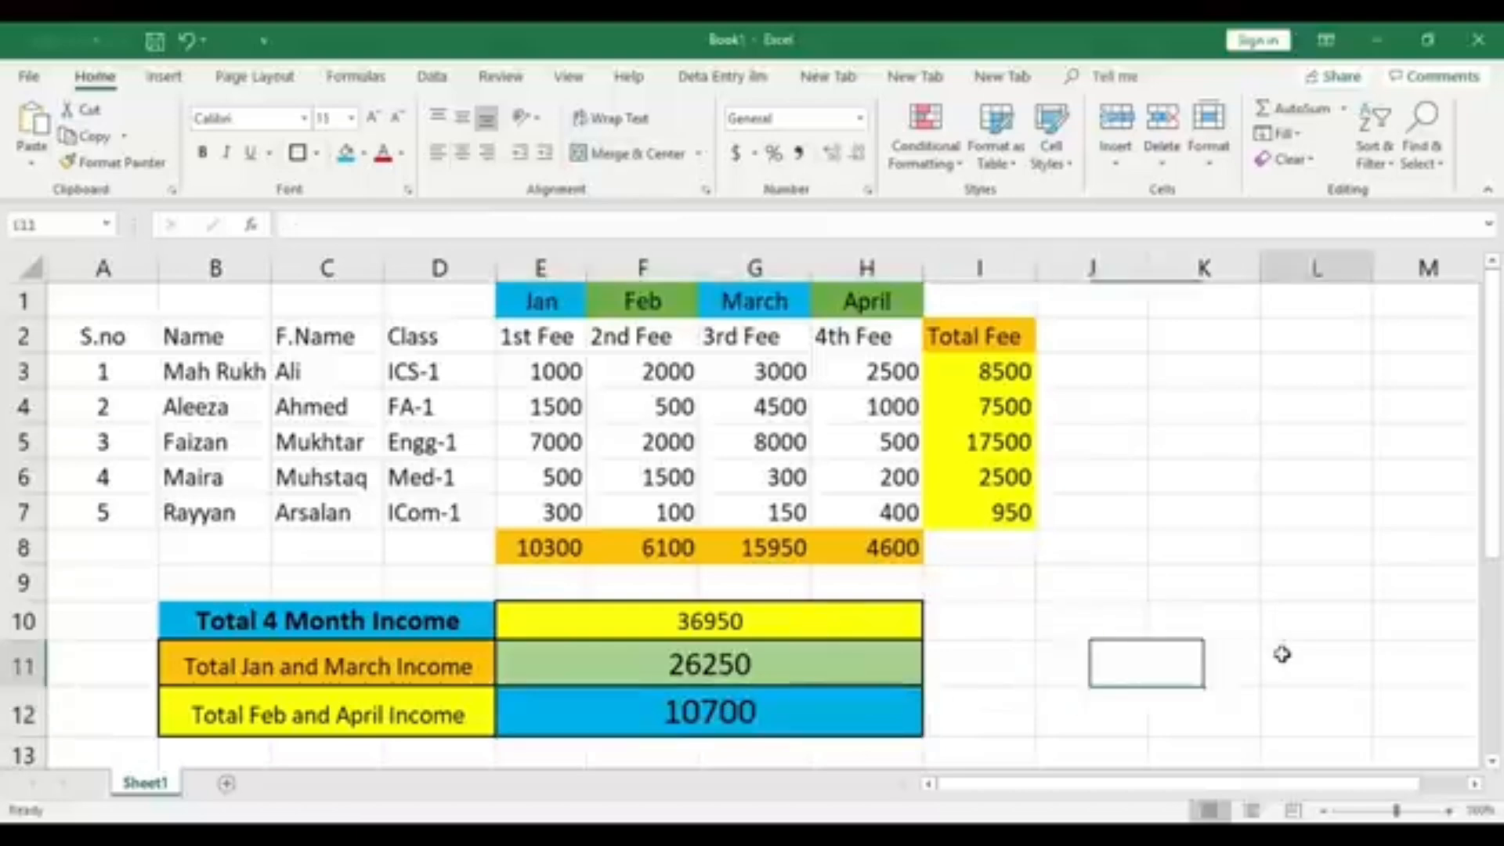
left_click(862, 615)
left_click(863, 662)
left_click(1128, 584)
left_click(584, 552)
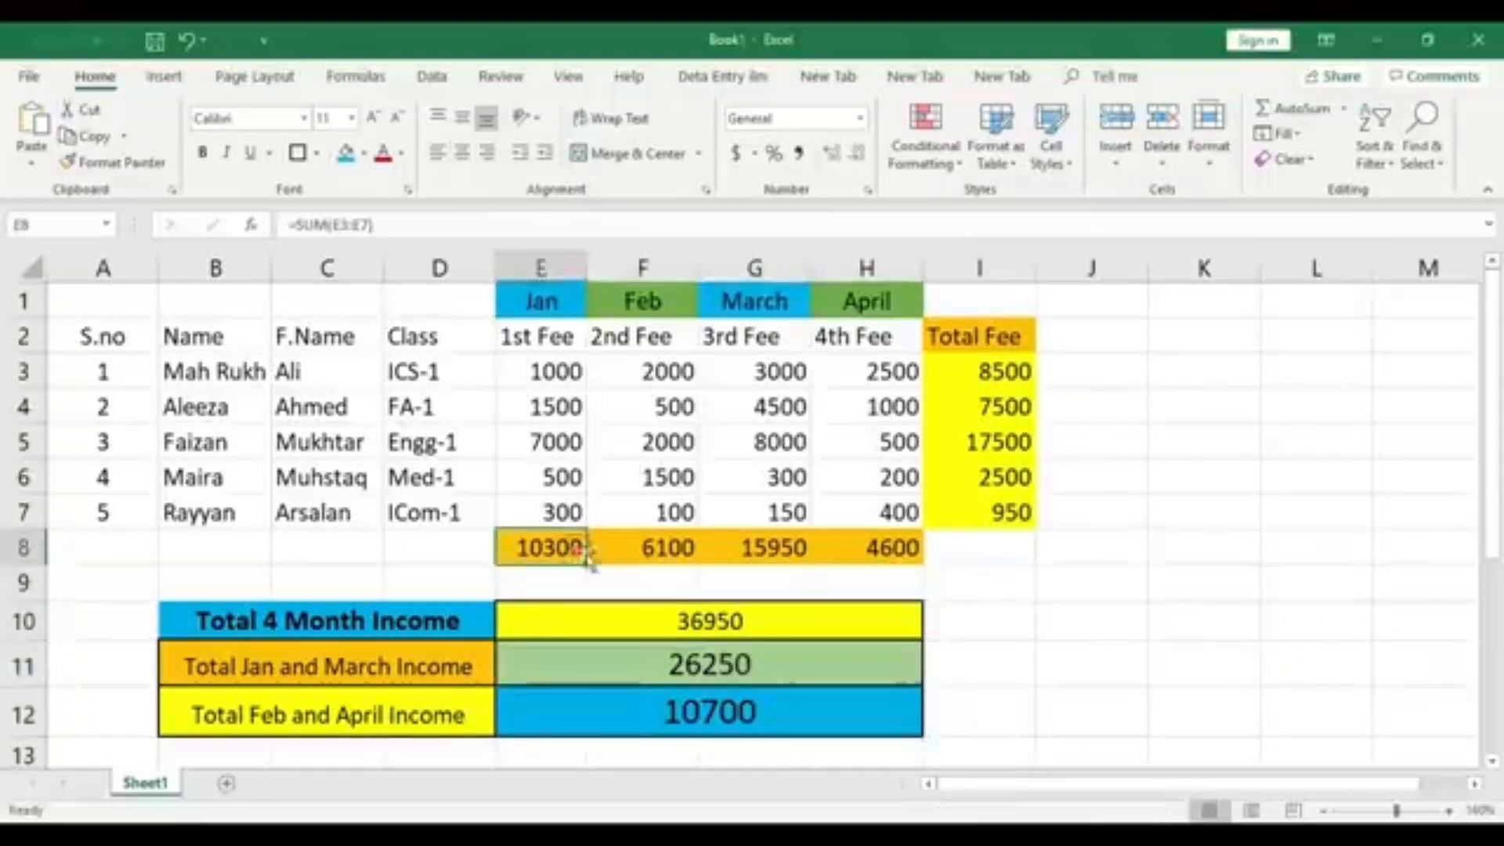
left_click(647, 547)
left_click(765, 543)
left_click(880, 544)
left_click(684, 547)
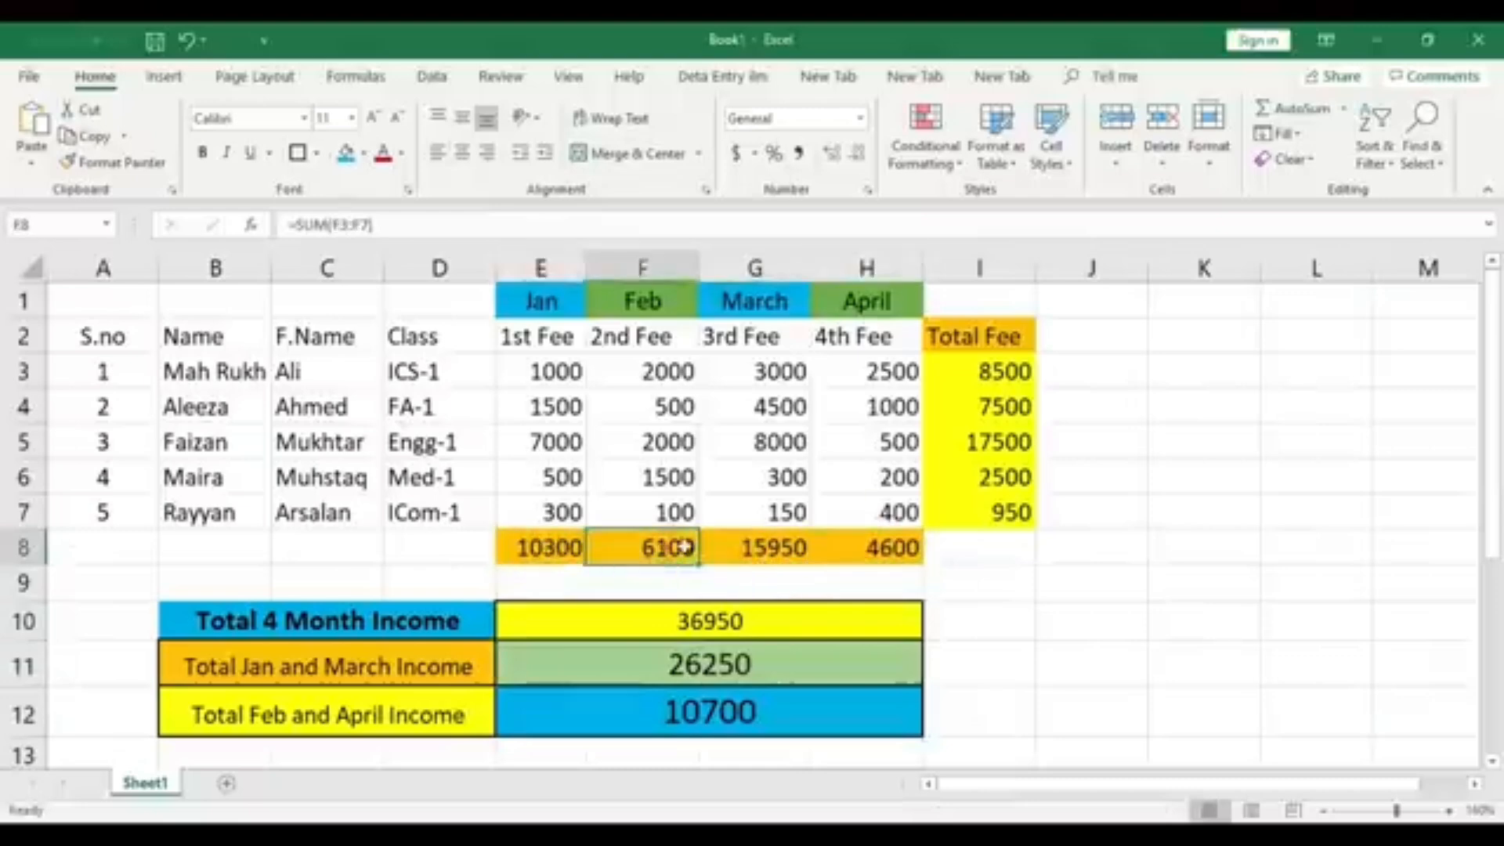
left_click(756, 547)
left_click(865, 547)
left_click(540, 547)
left_click(651, 548)
left_click(756, 547)
left_click(864, 547)
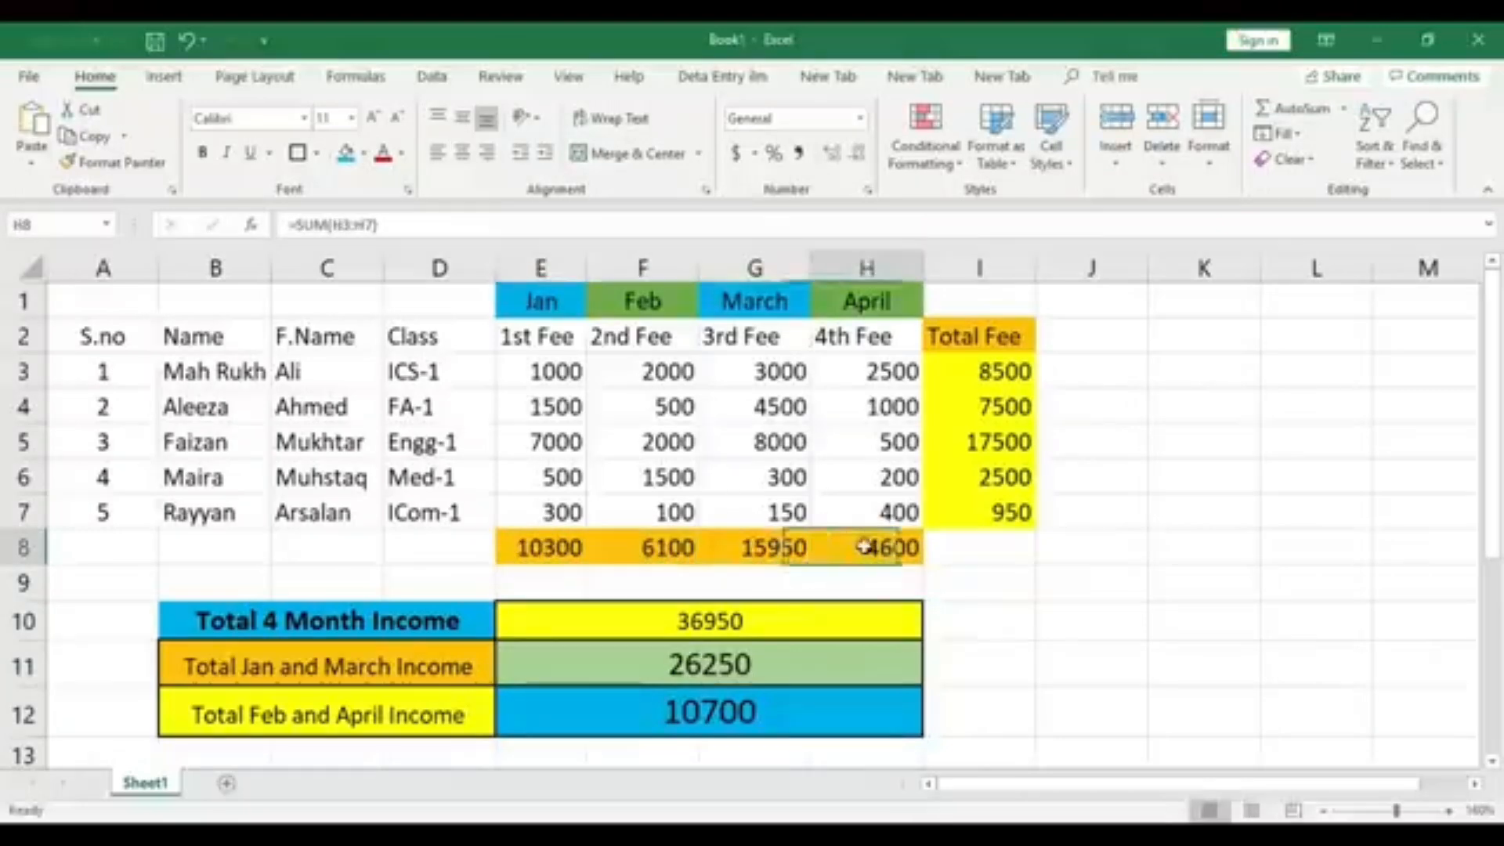
left_click(540, 547)
left_click(650, 547)
left_click(755, 547)
left_click(866, 547)
left_click(541, 548)
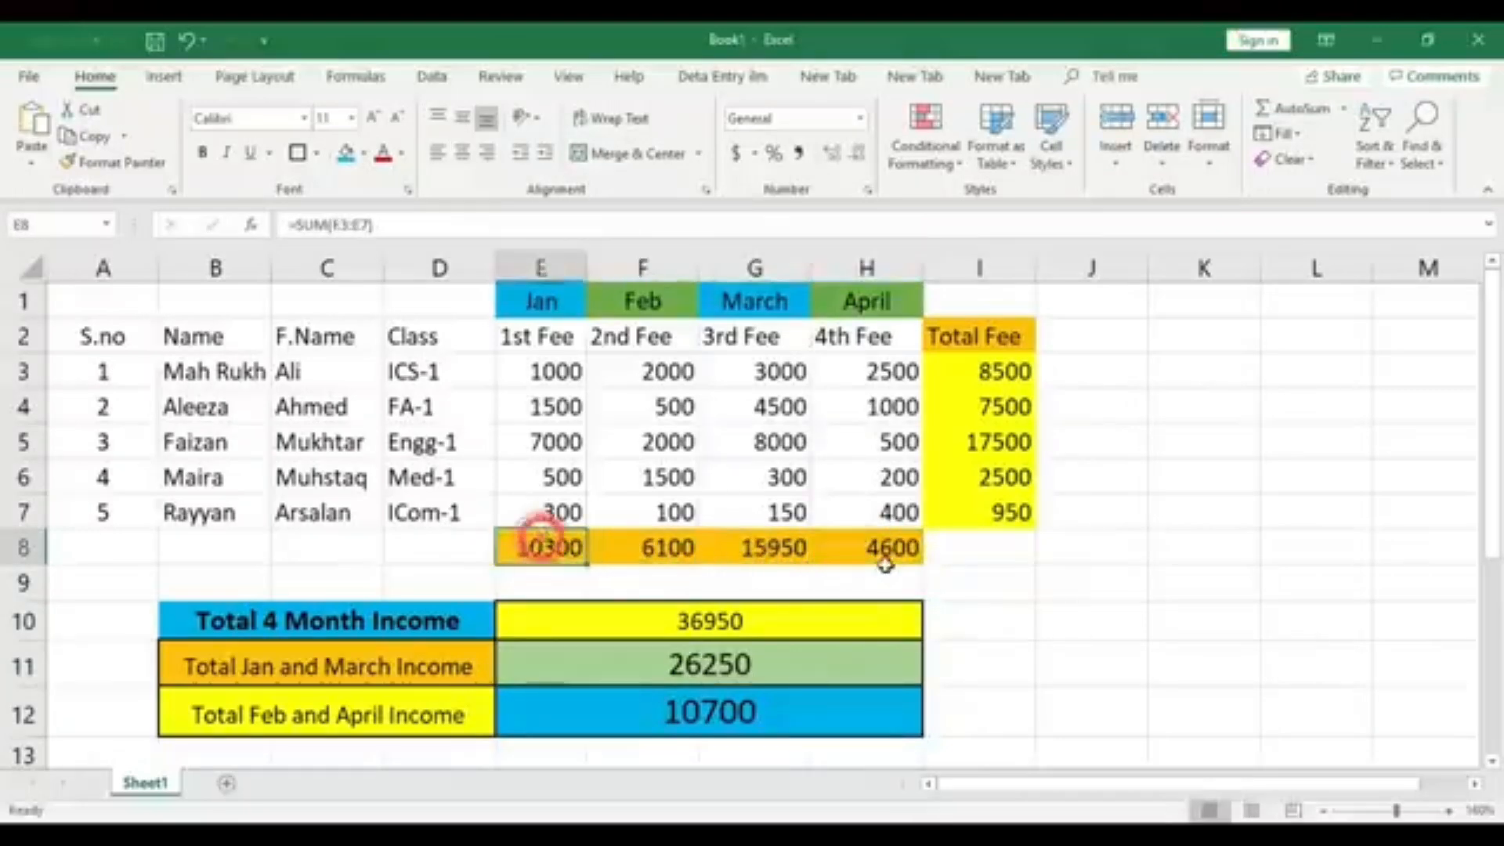
left_click(883, 561)
- Merge and center the empty block K7:L8 beside the fee table
left_click(1186, 475)
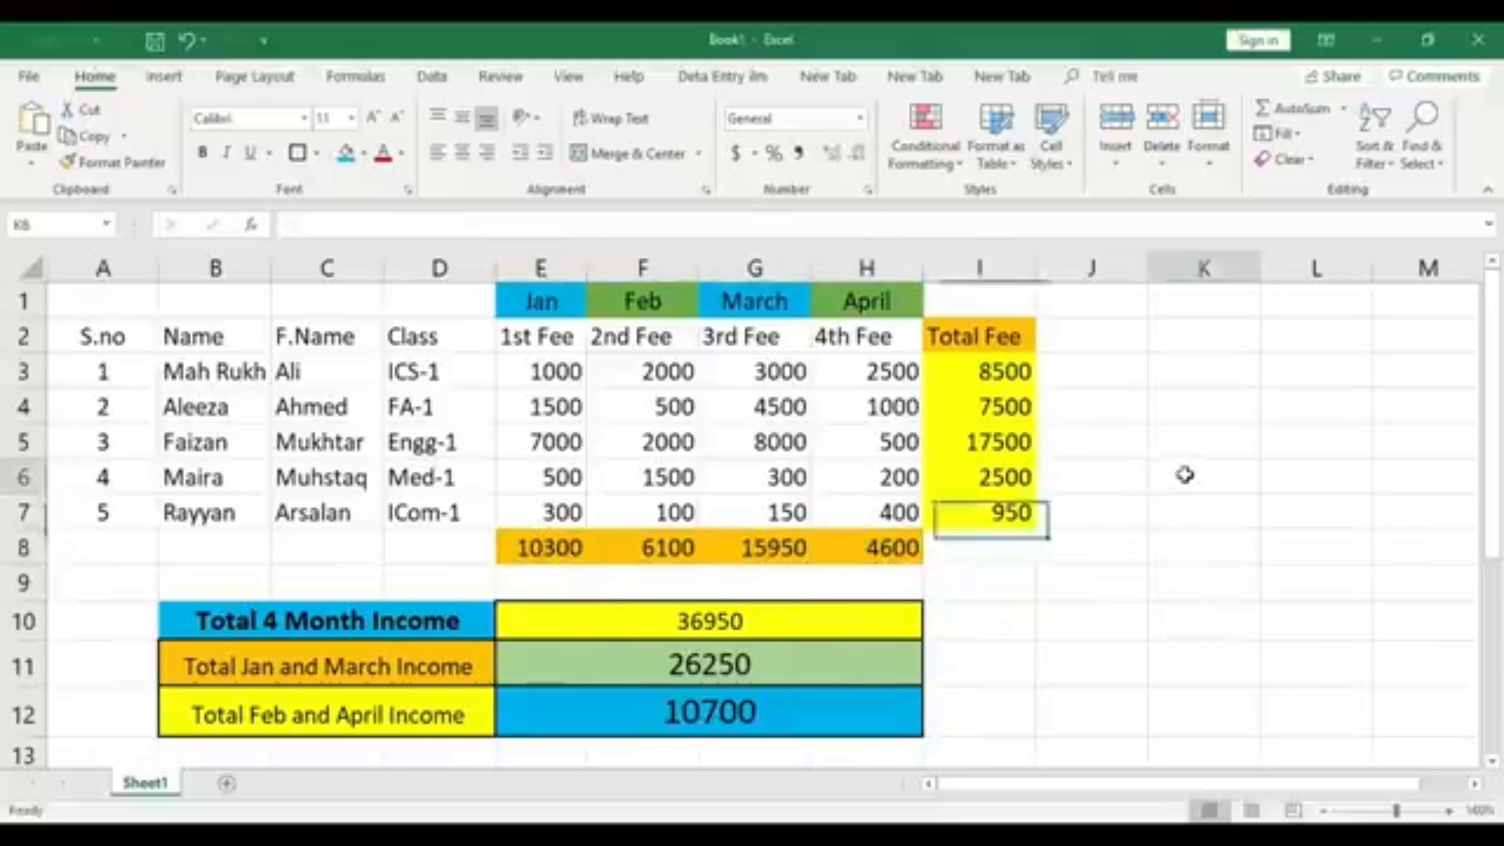
left_click_drag(1185, 476, 1316, 474)
left_click(1312, 544)
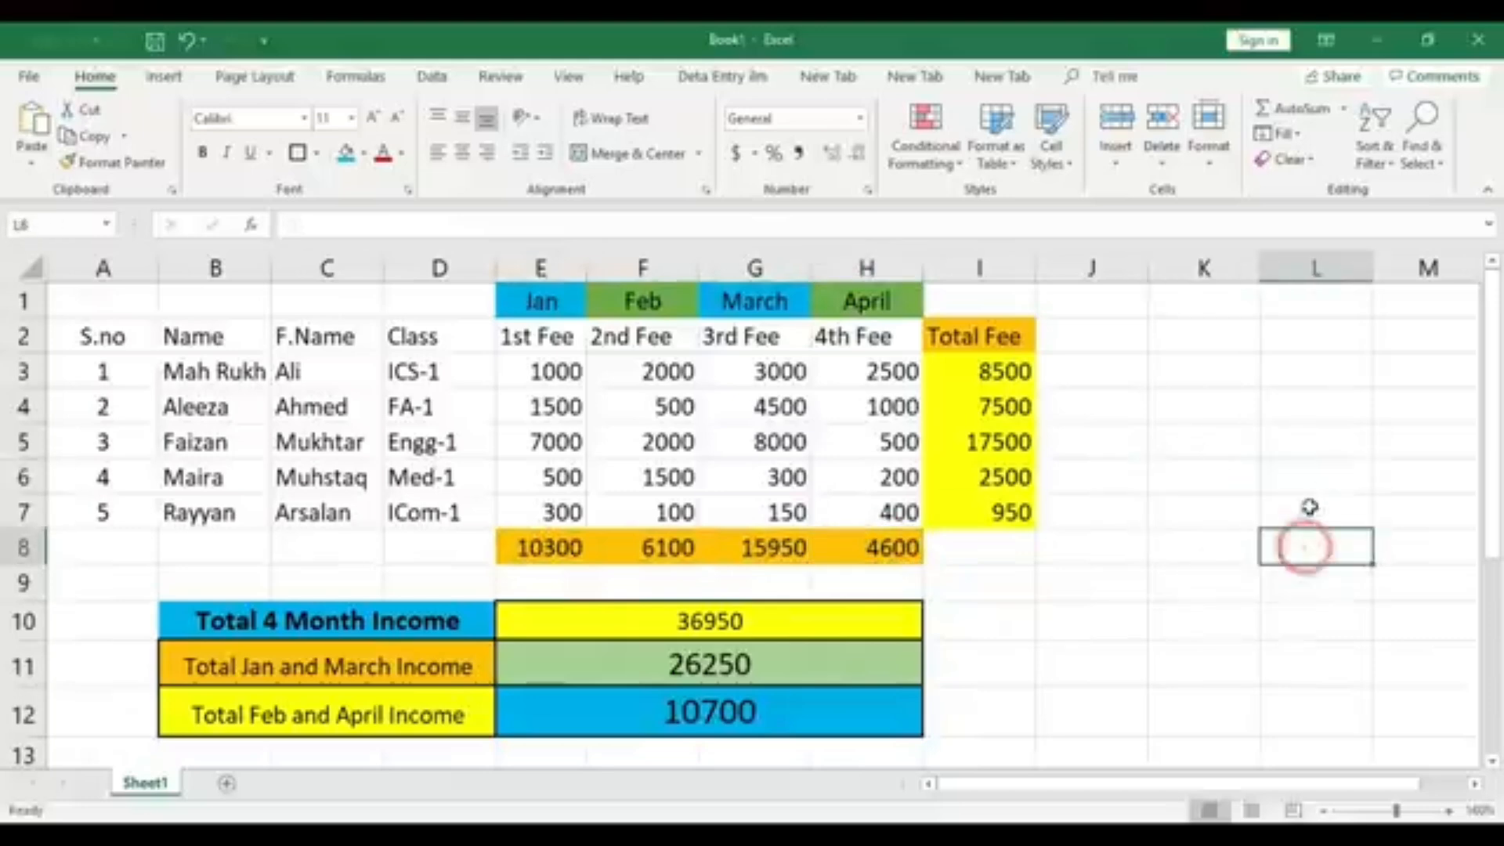
left_click_drag(1188, 510, 1323, 548)
left_click(627, 153)
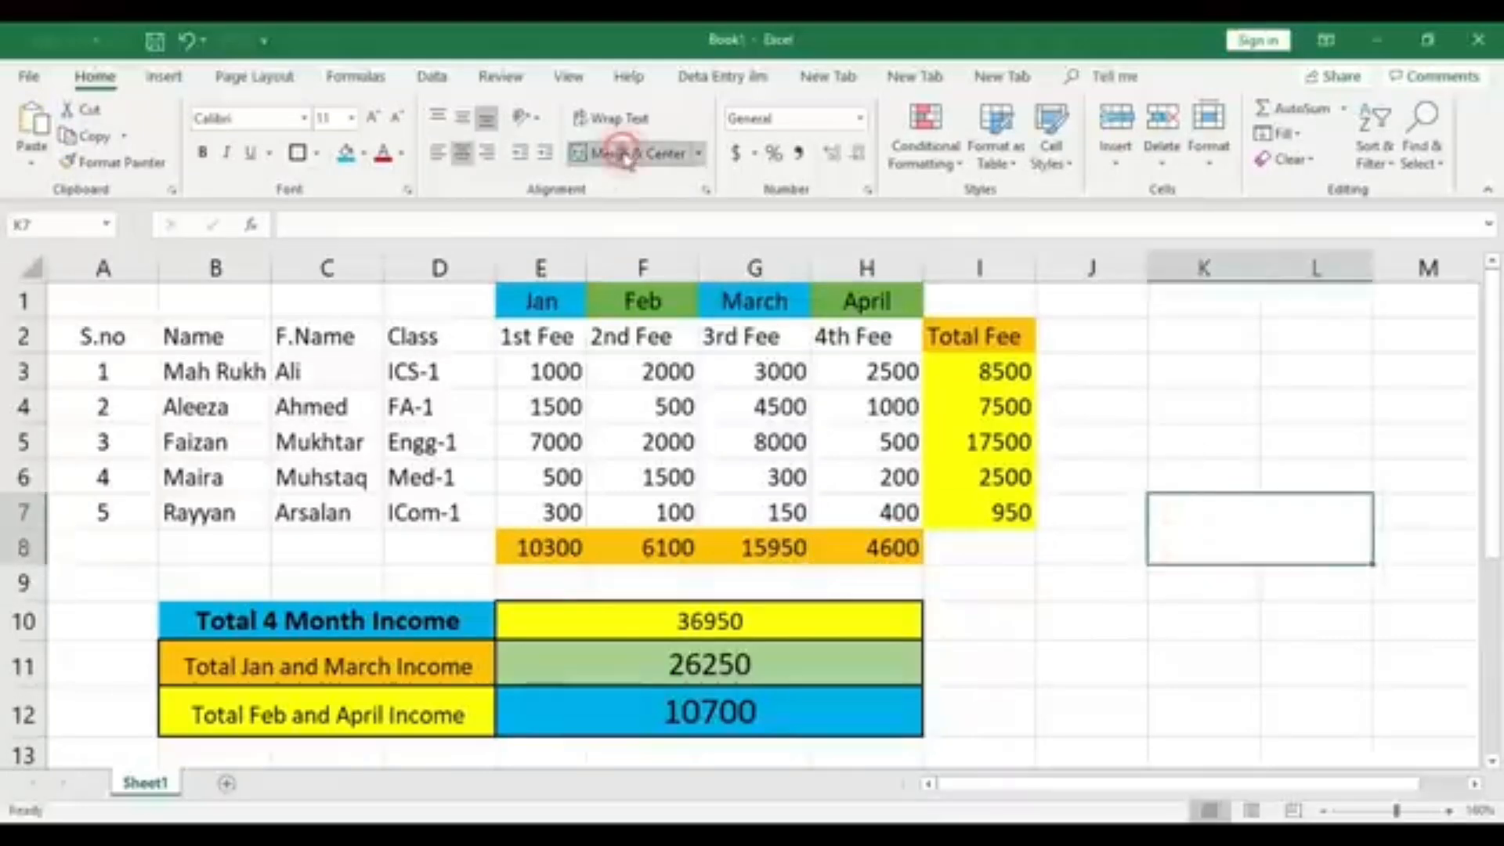
left_click(1242, 627)
left_click(1259, 536)
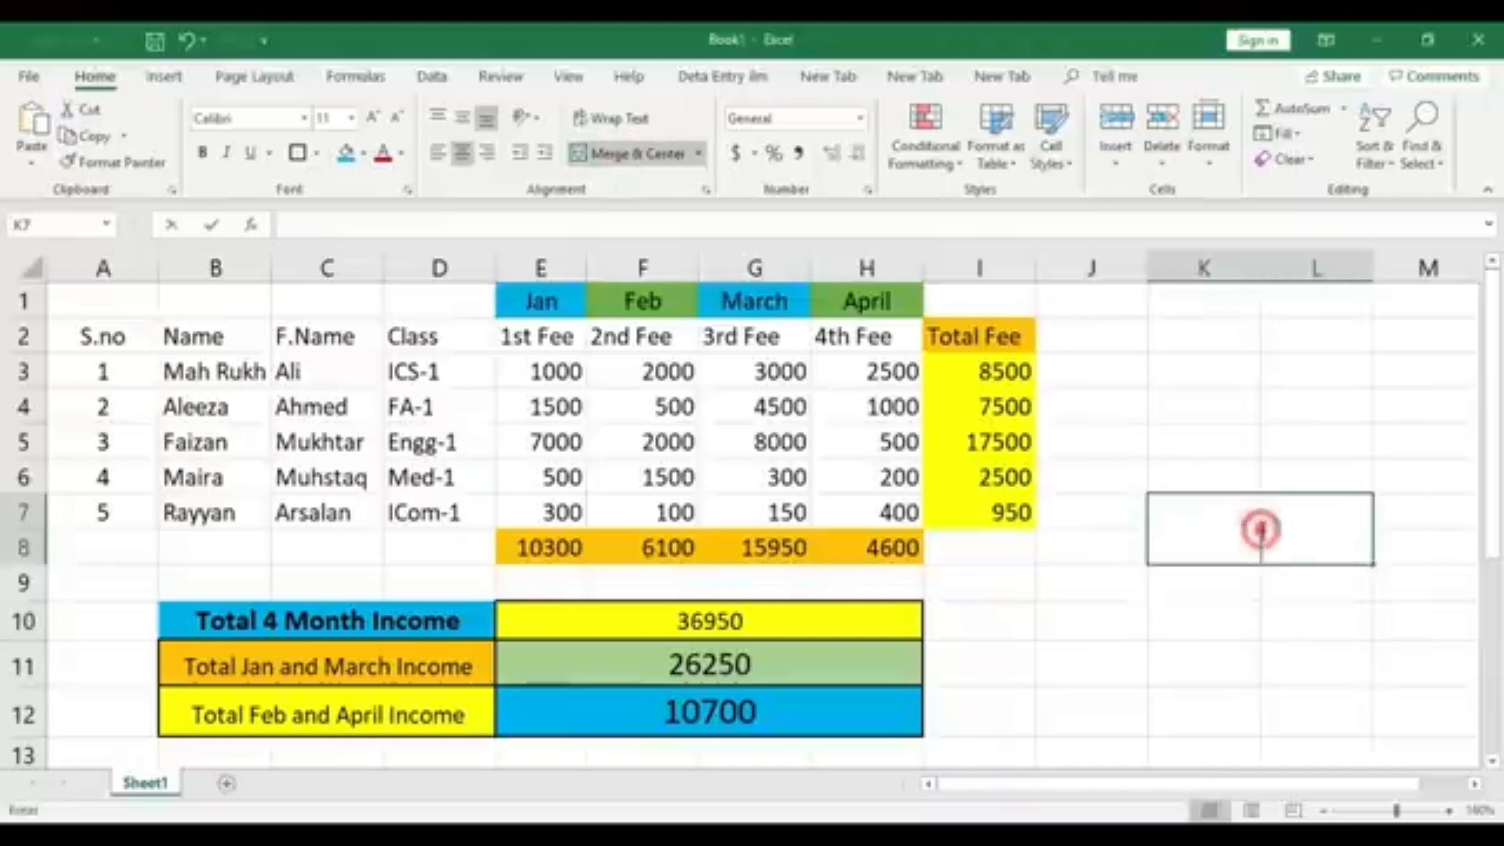
left_click(1277, 650)
double_click(1268, 536)
left_click(1296, 581)
double_click(1282, 517)
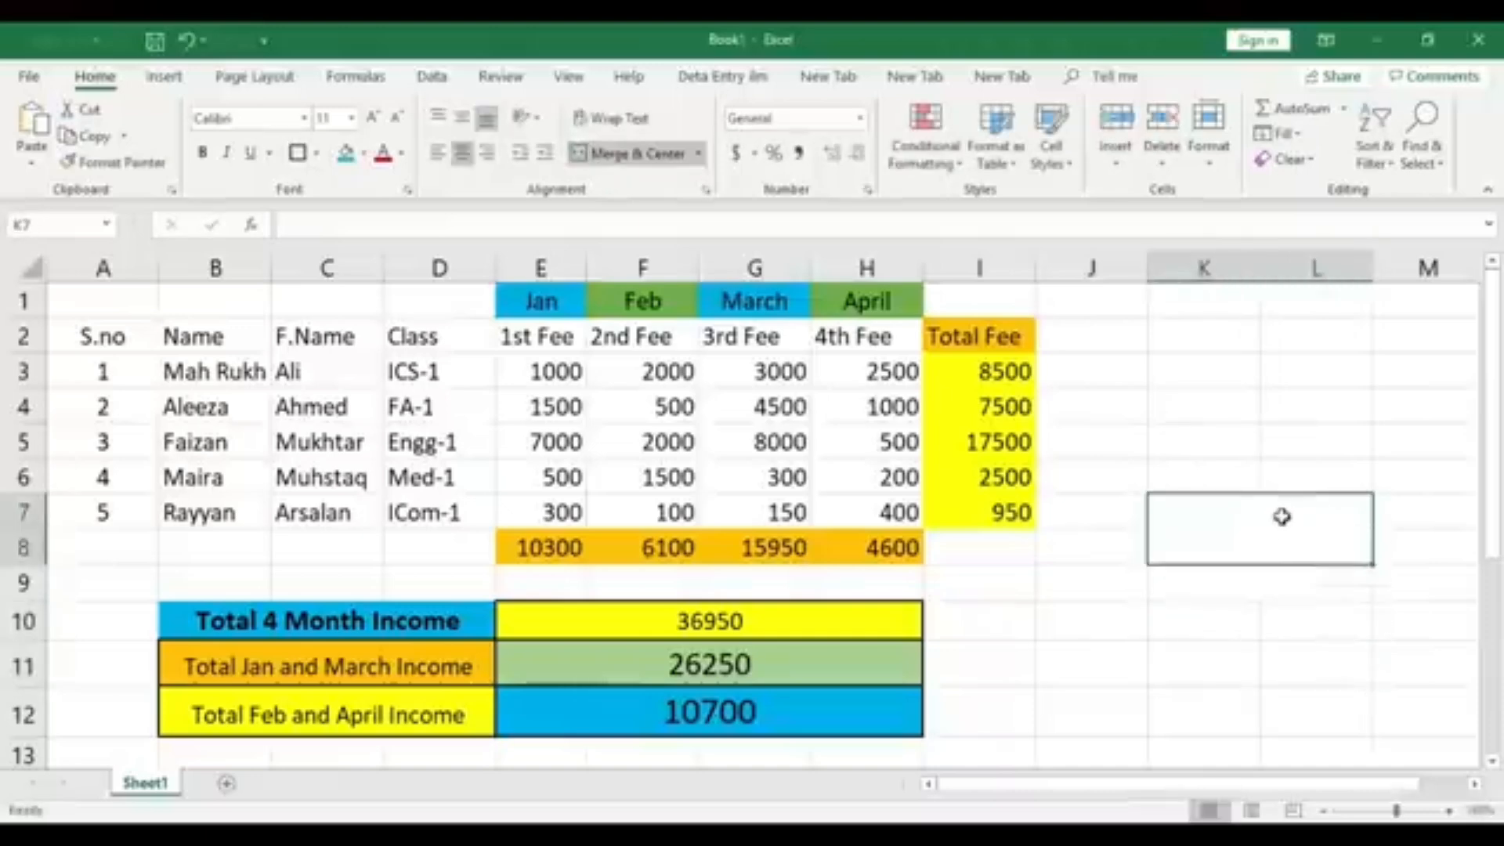
- Add the four monthly fee totals in merged cell K7 with the formula =E8+F8+G8+H8
type("=")
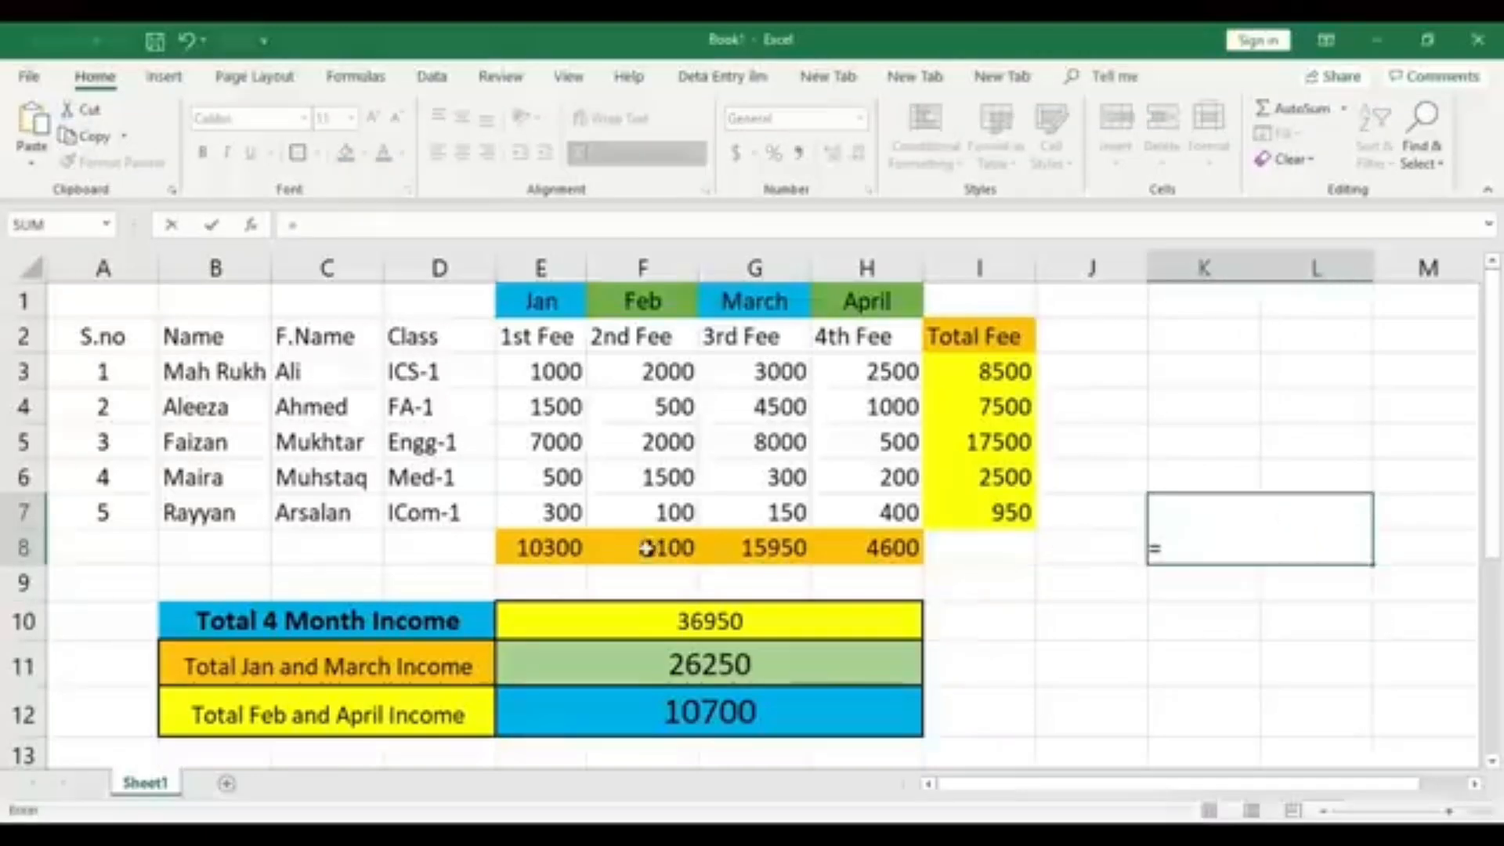
left_click(561, 540)
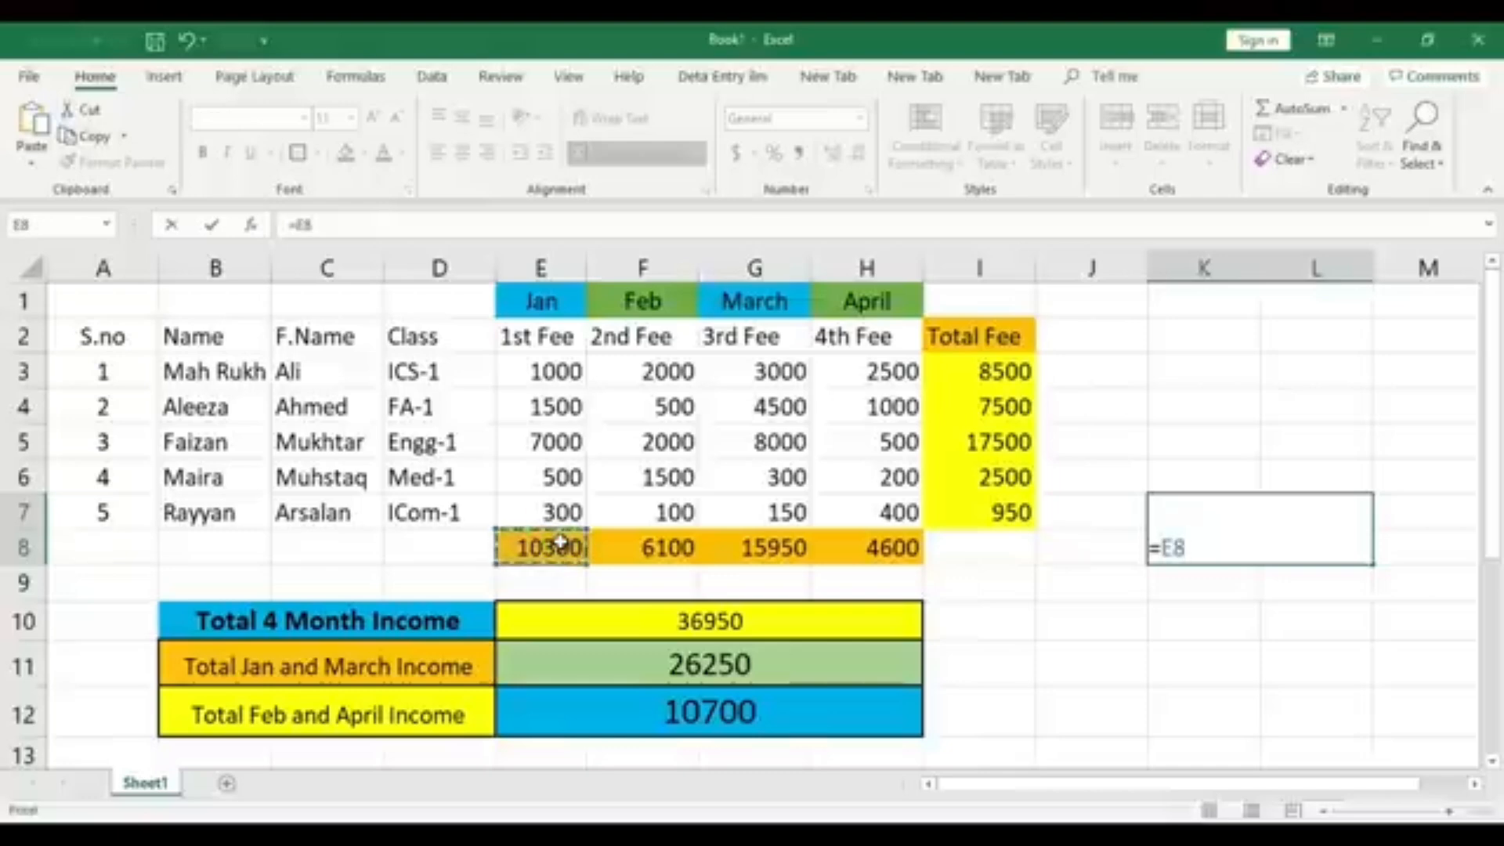
type("+")
left_click(676, 548)
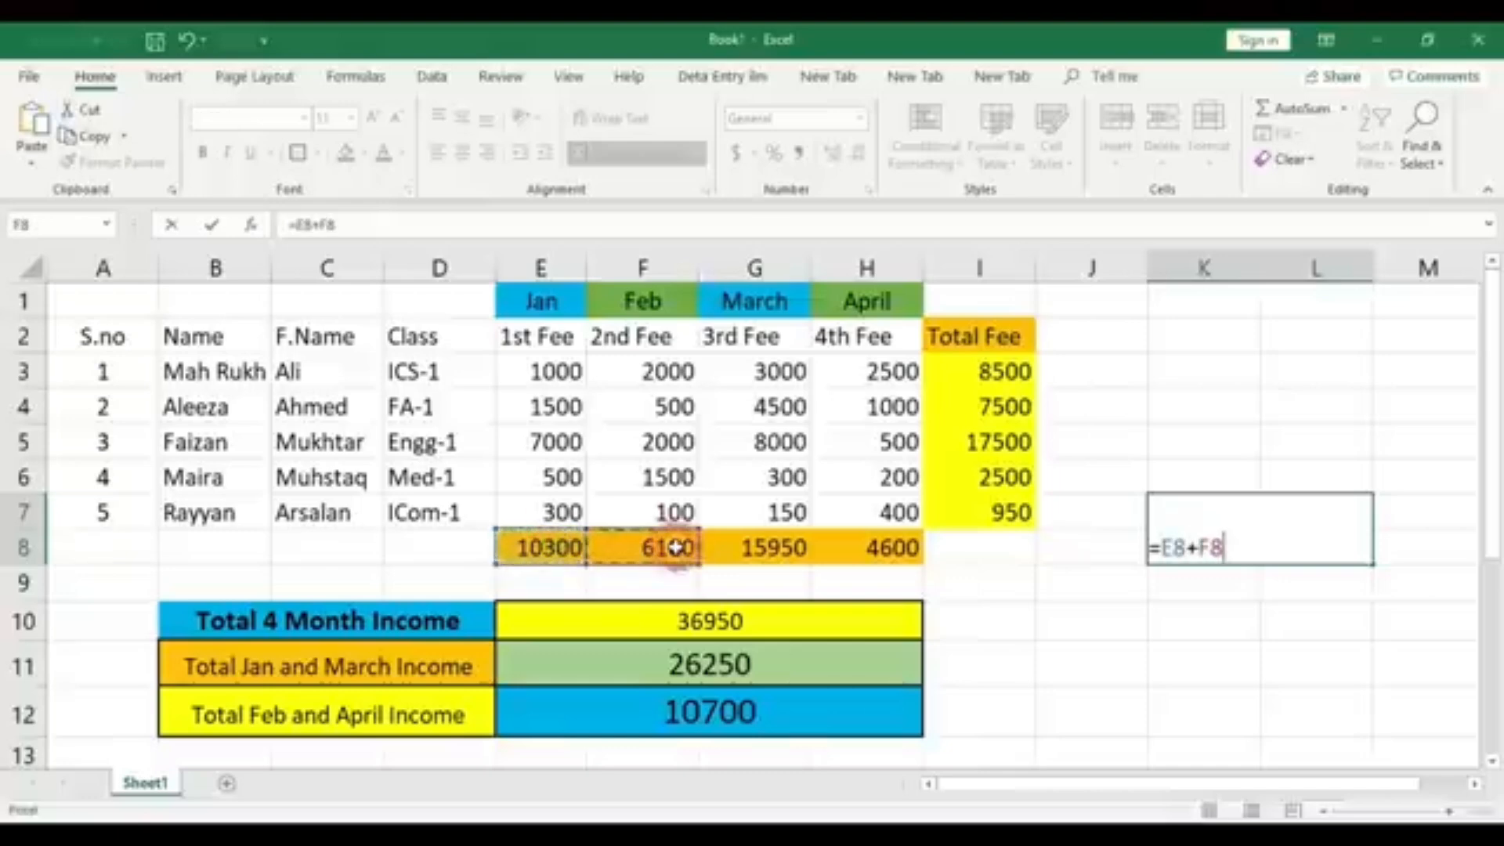
type("+")
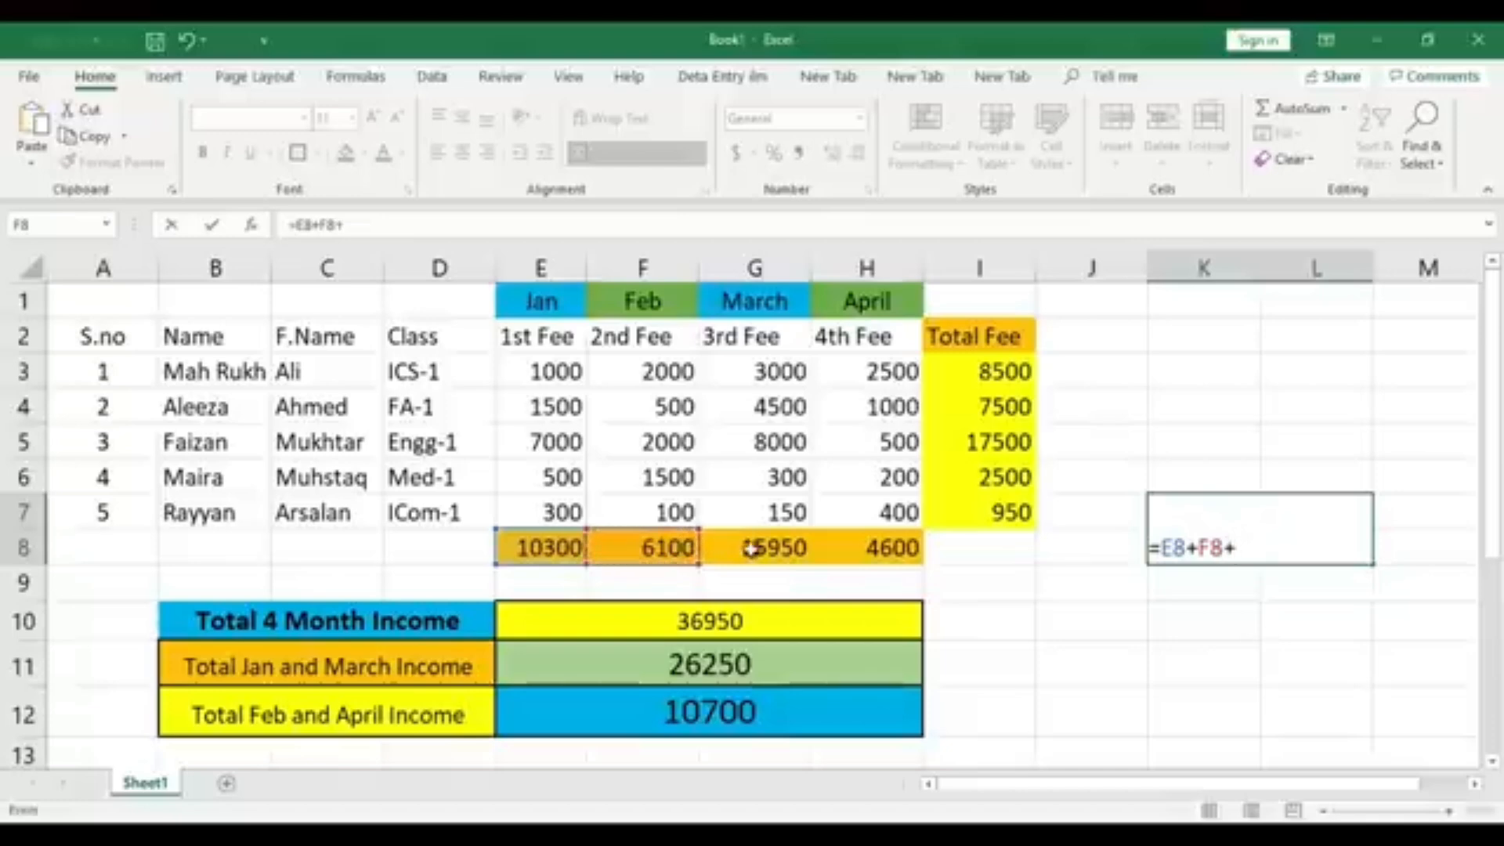
left_click(779, 549)
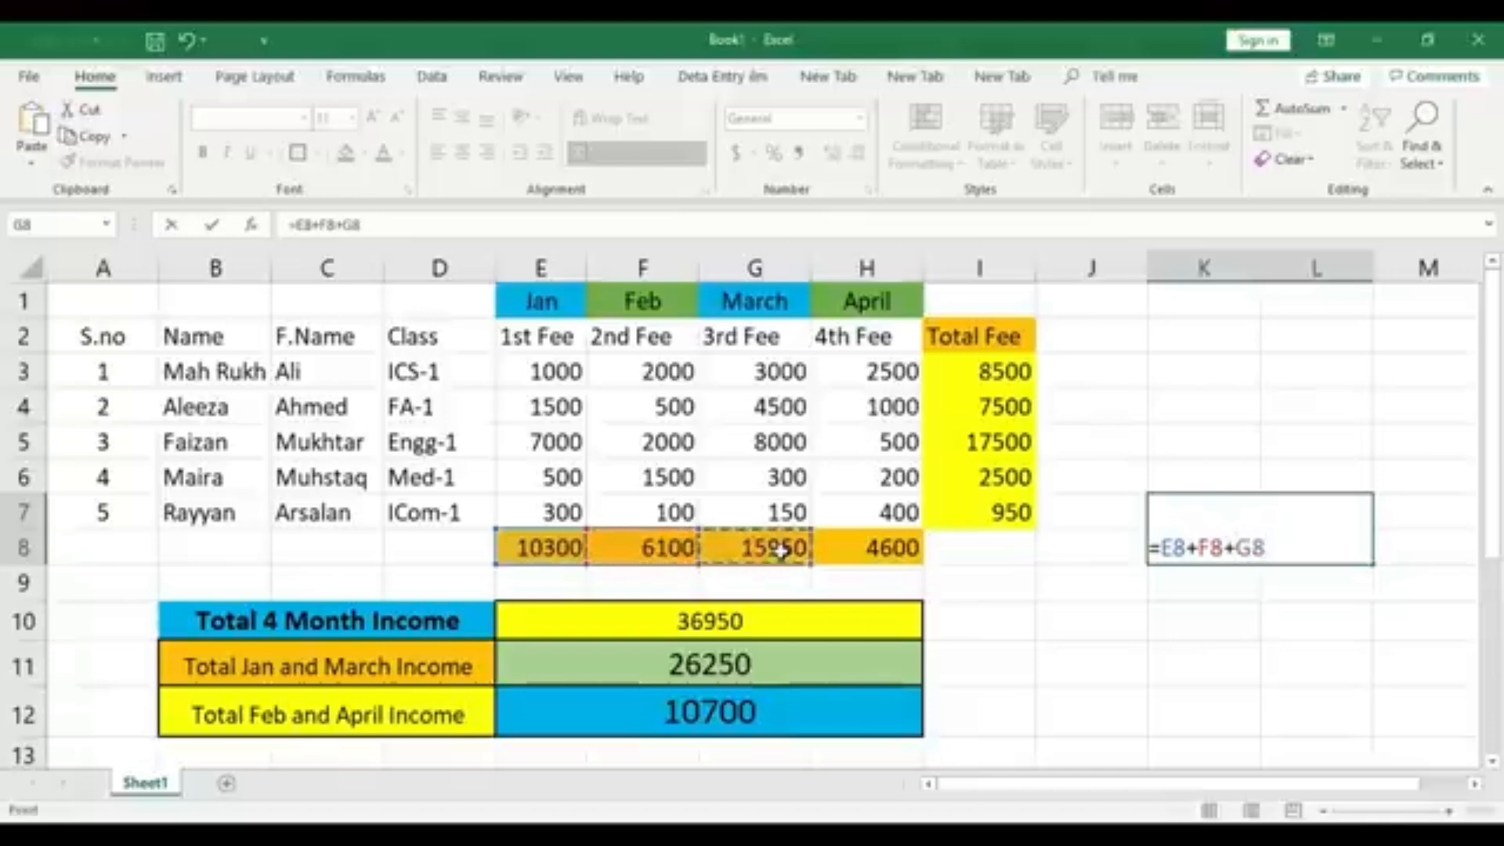
type("+")
left_click(883, 551)
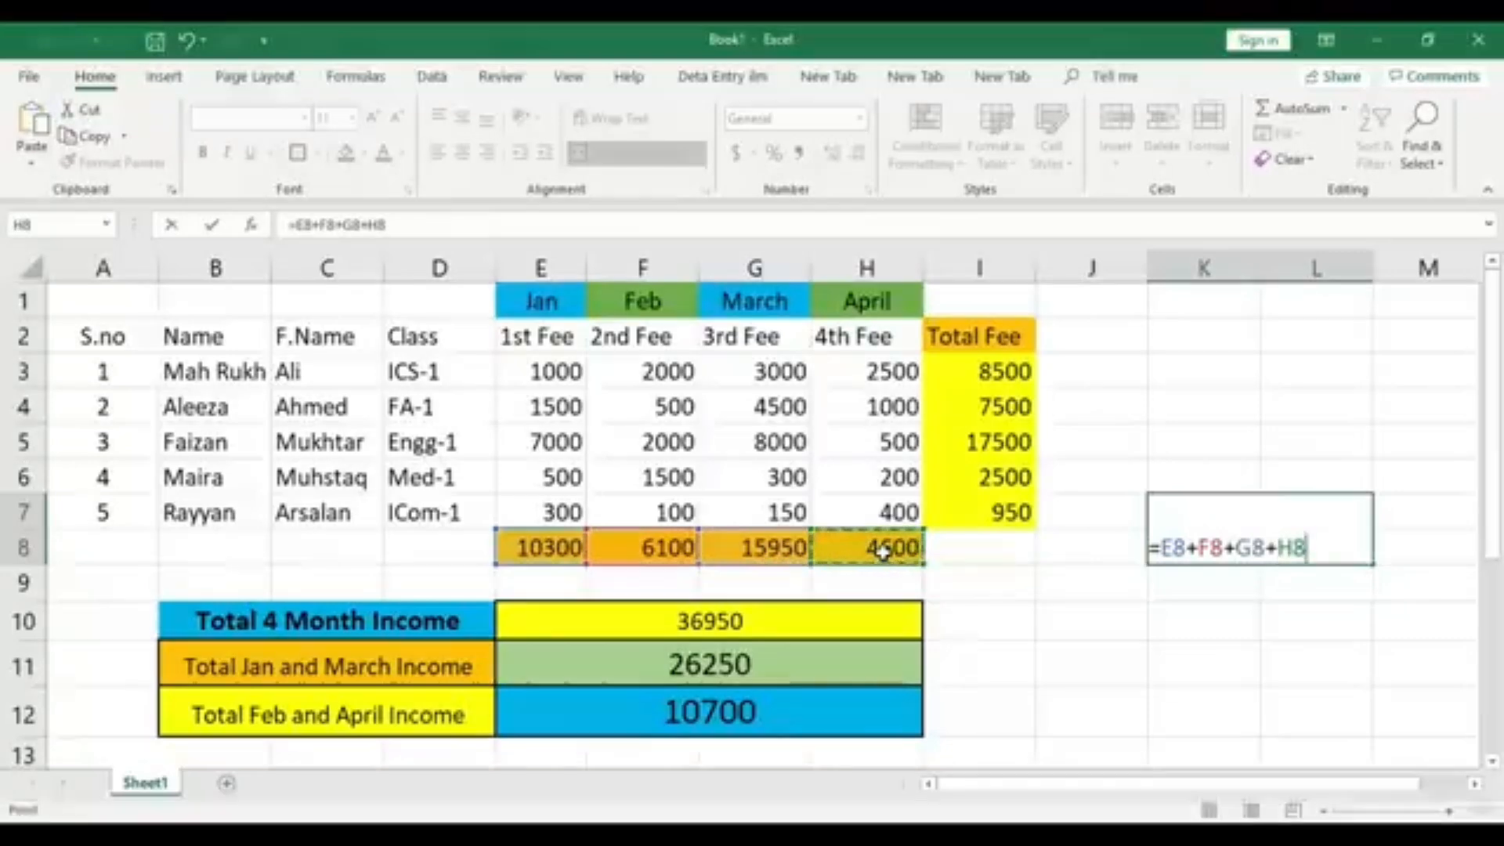
key("Return")
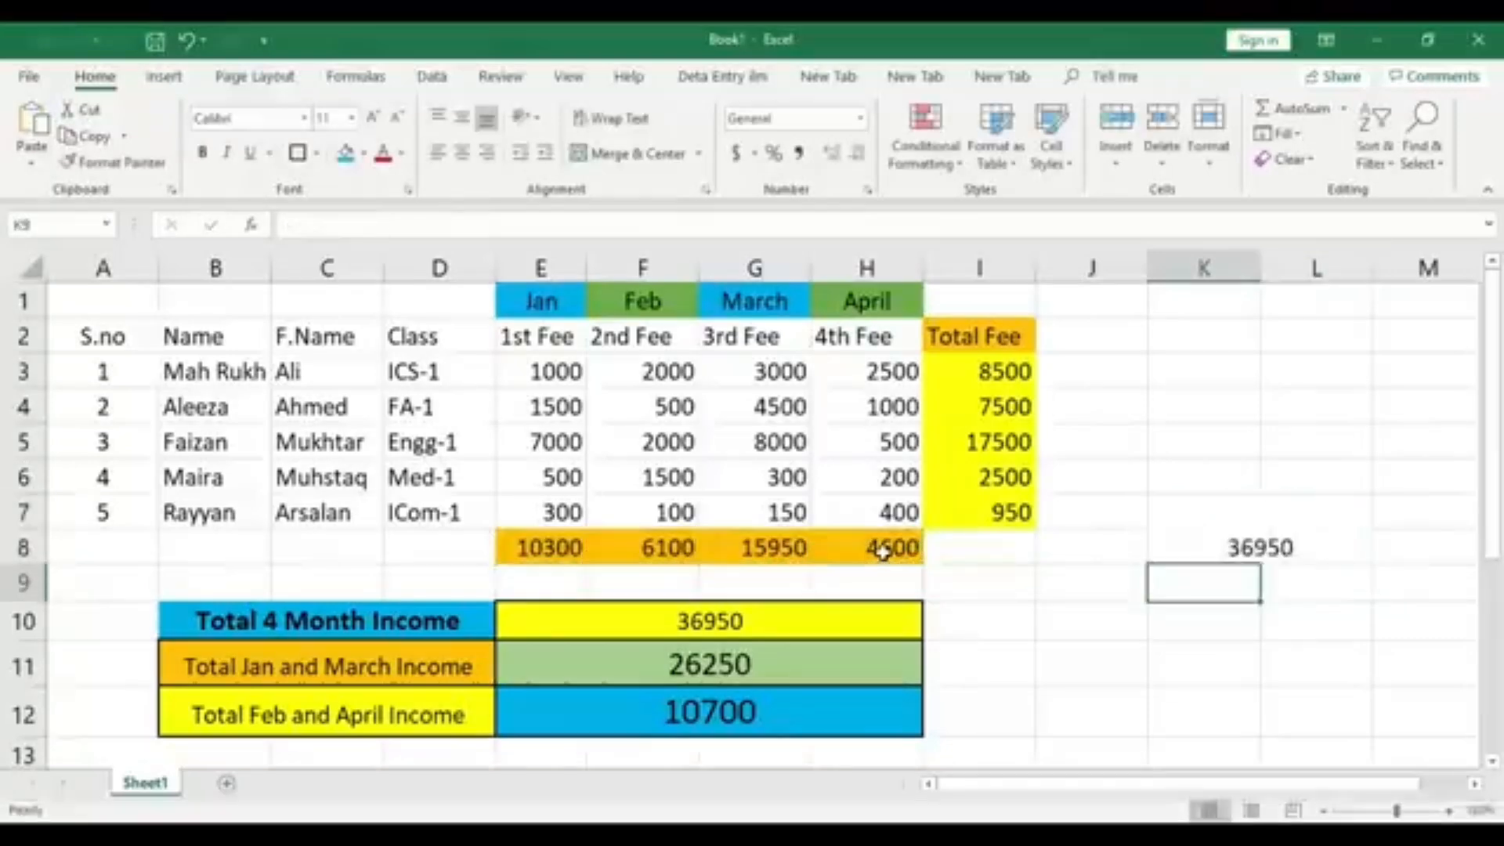
- Middle-align the four-month total in K7 vertically and enlarge its font to 22
left_click(1192, 552)
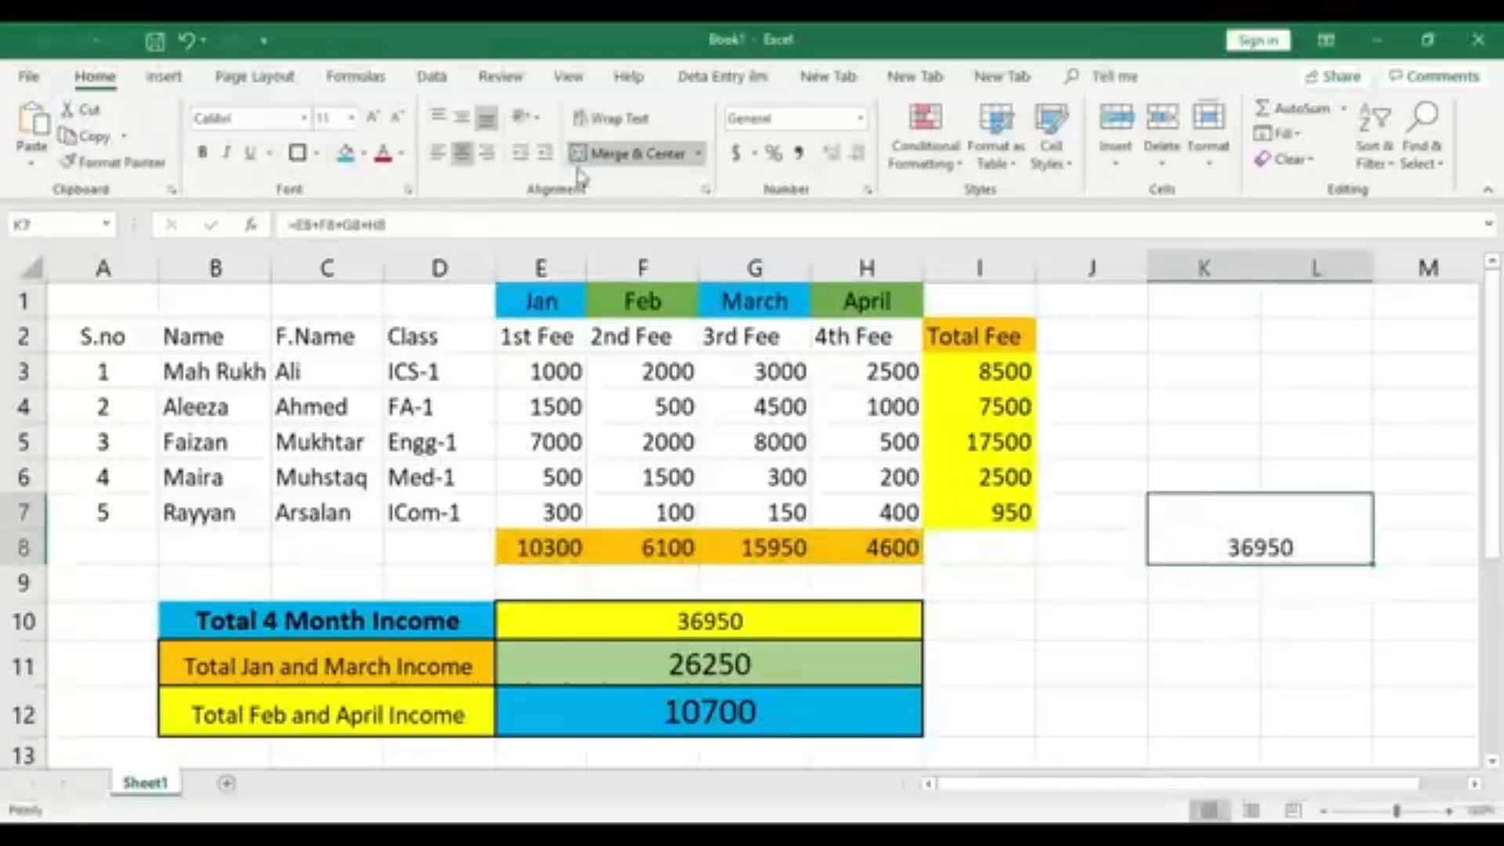
left_click(462, 118)
left_click(373, 118)
left_click(373, 118)
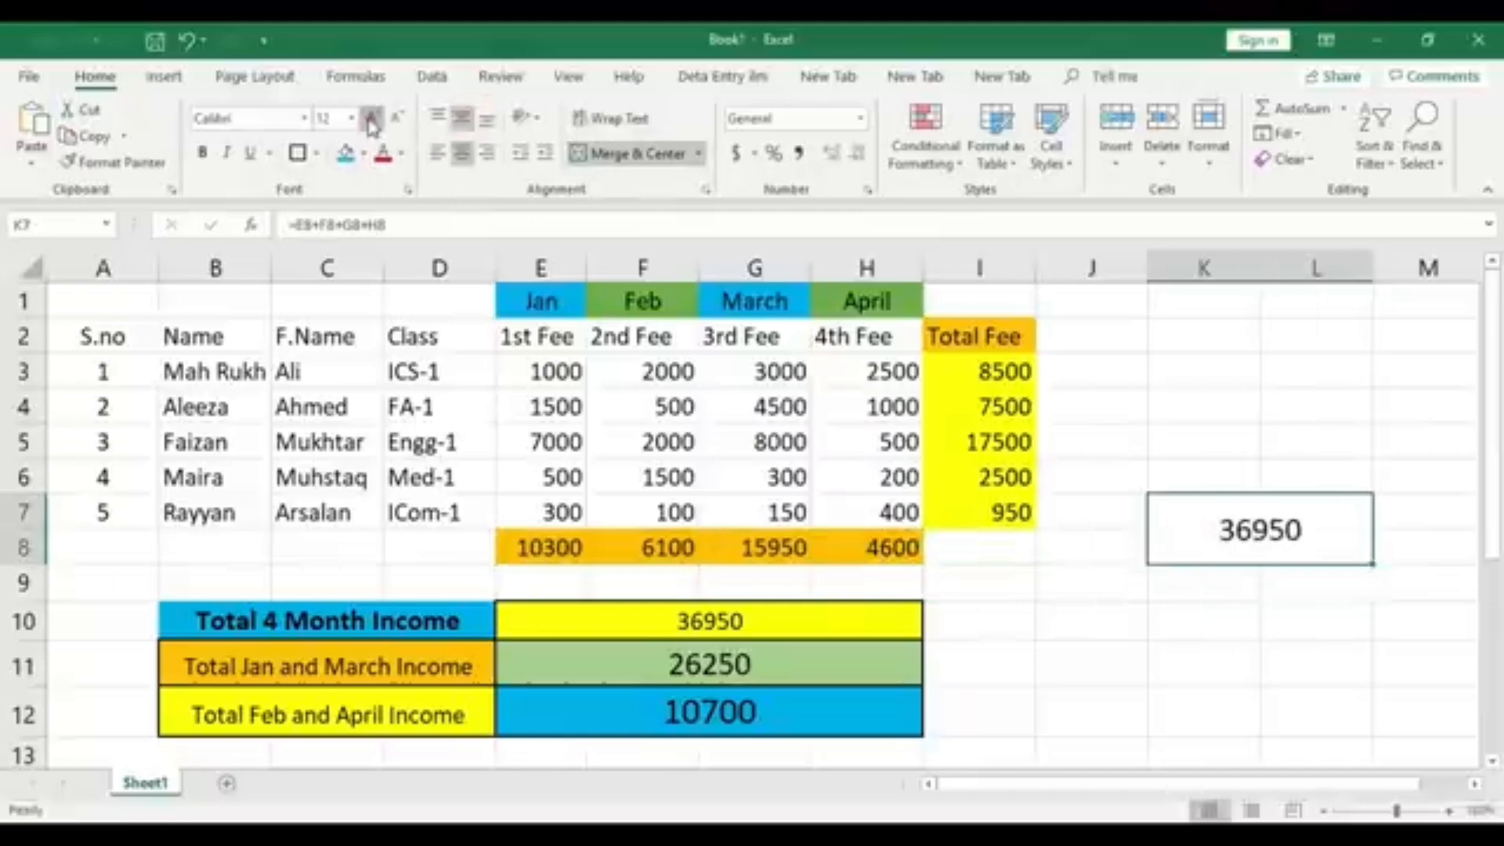
left_click(373, 118)
left_click(372, 118)
left_click(373, 119)
left_click(373, 119)
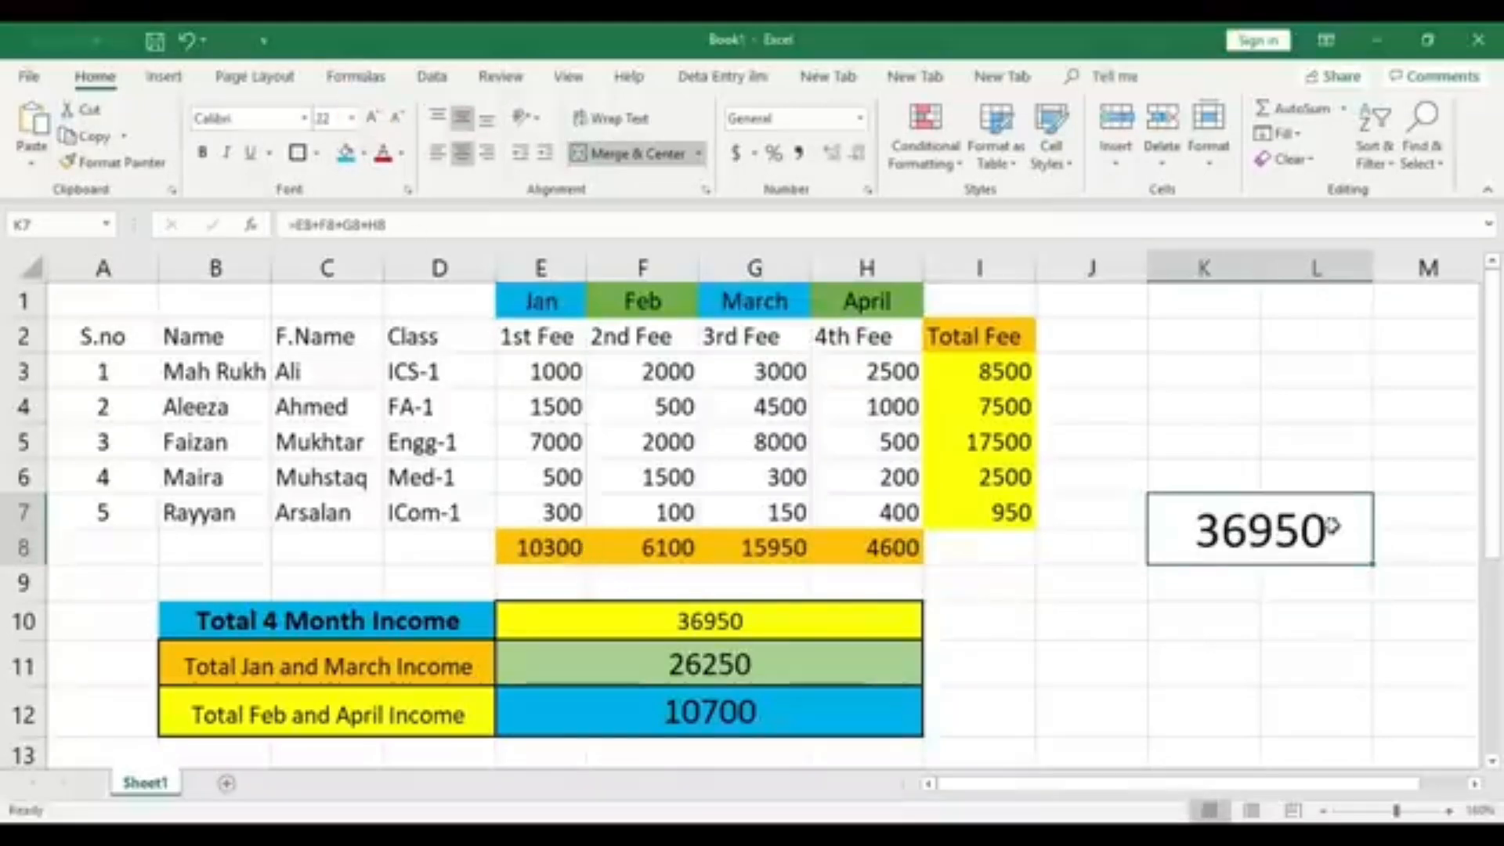
left_click(1313, 439)
left_click(1314, 528)
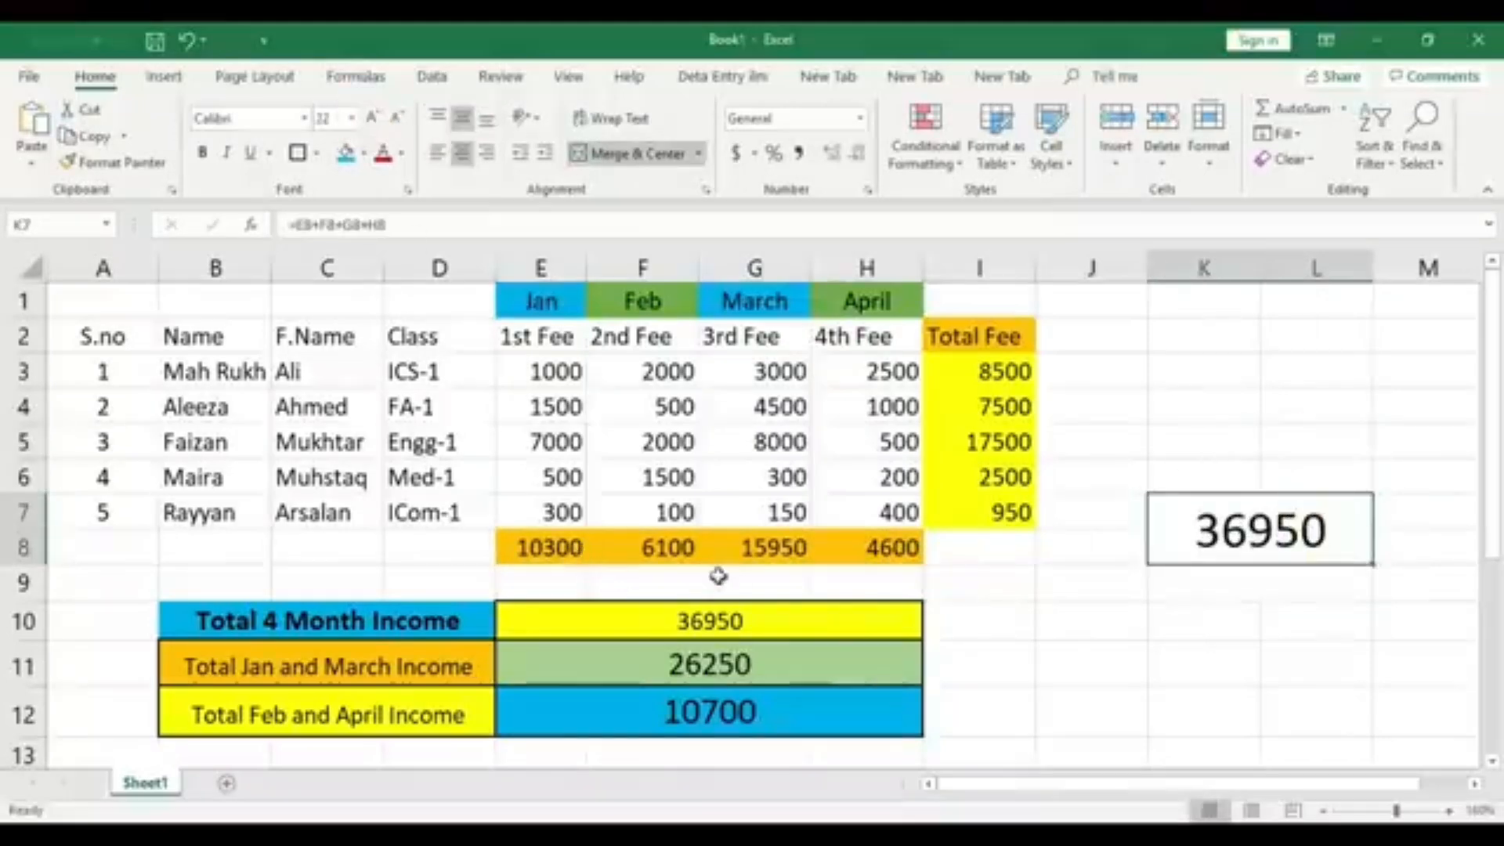